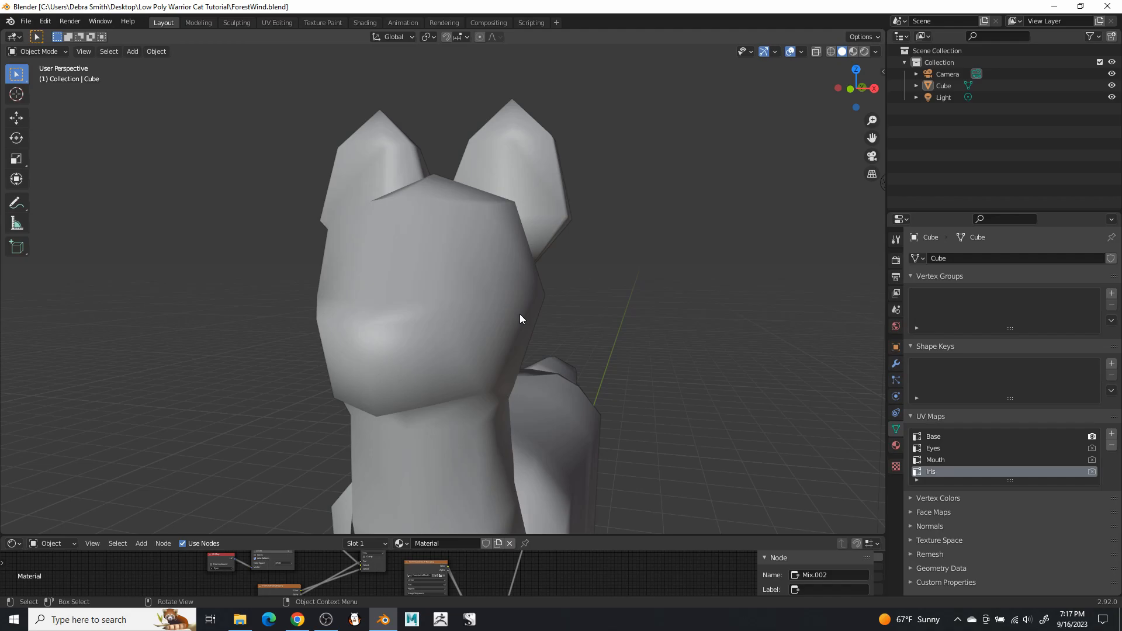
Show the cat in rendered shading and frame it in the right orthographic view
left_click(865, 52)
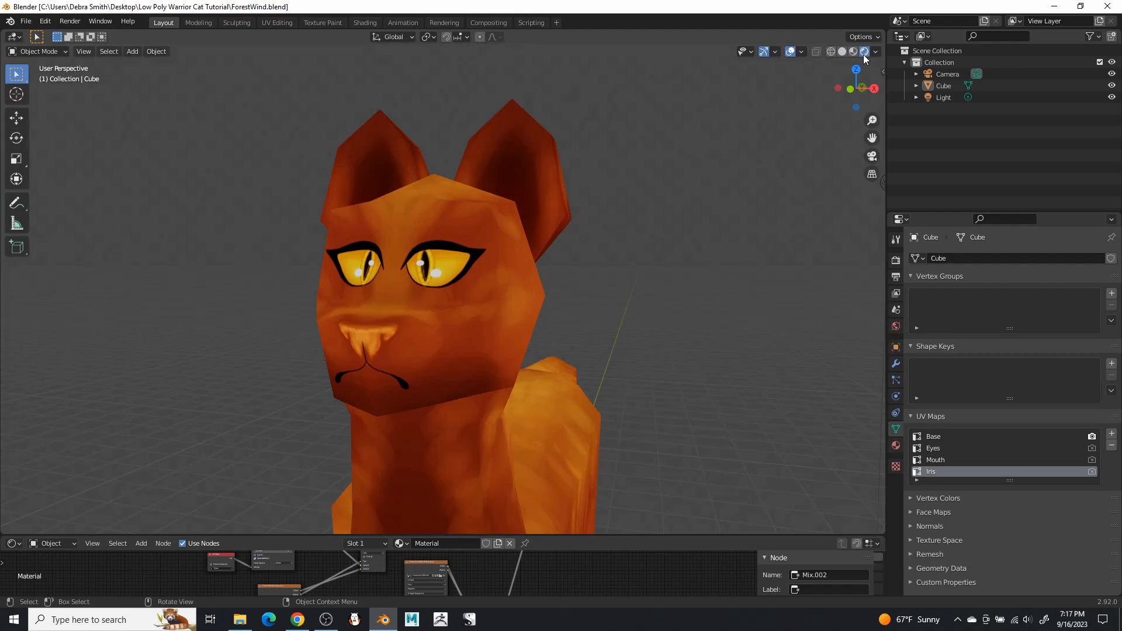
mouse_move(599, 364)
middle_mouse_down()
mouse_move(576, 361)
mouse_move(614, 354)
mouse_move(593, 356)
mouse_move(610, 356)
mouse_move(597, 368)
mouse_move(657, 329)
mouse_move(571, 366)
mouse_move(570, 399)
mouse_move(571, 348)
mouse_move(515, 321)
mouse_move(511, 330)
middle_mouse_up()
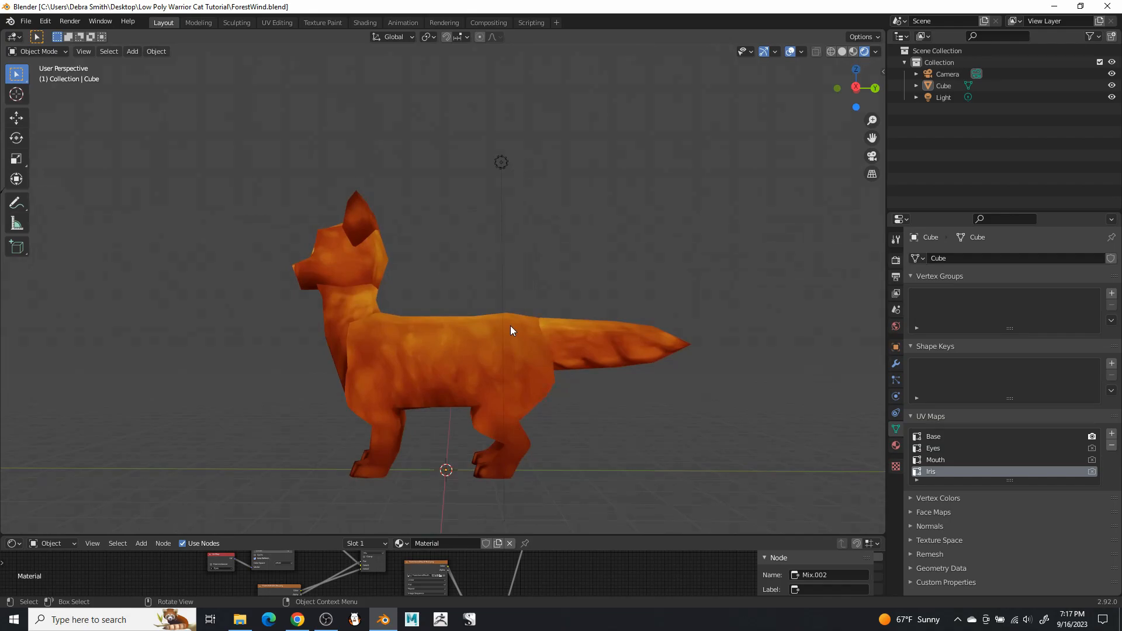
key("KP_3")
scroll(536, 381, "up", 1)
middle_click_drag(562, 395, 544, 341, "shift")
scroll(544, 341, "up", 1)
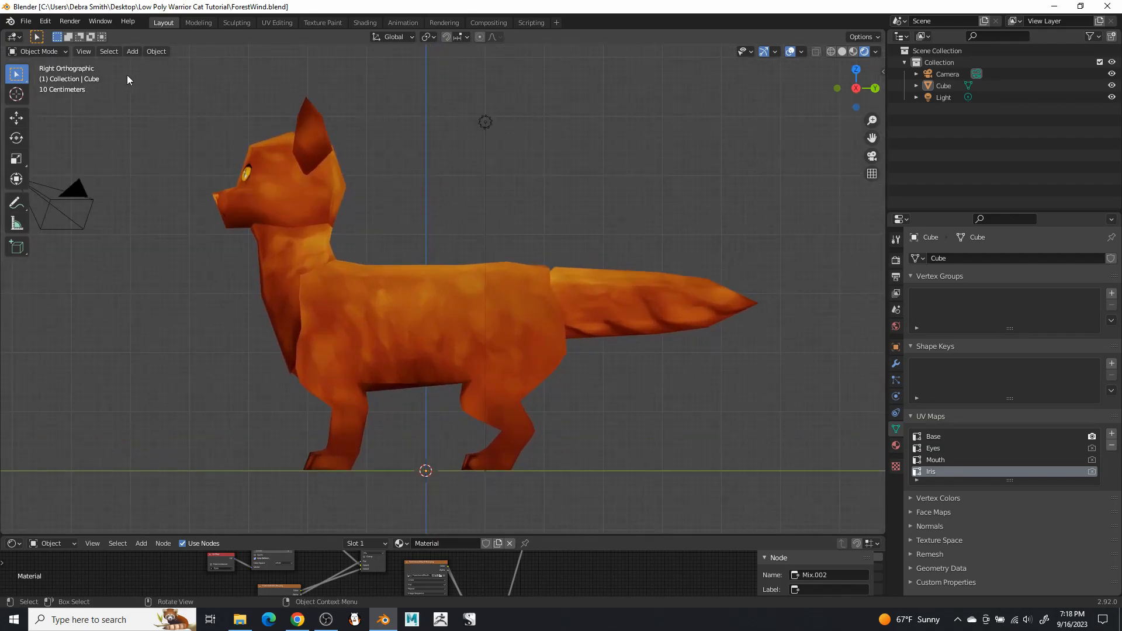
Add a single-bone armature at the world origin and rename it Forestwind_rig
left_click(134, 52)
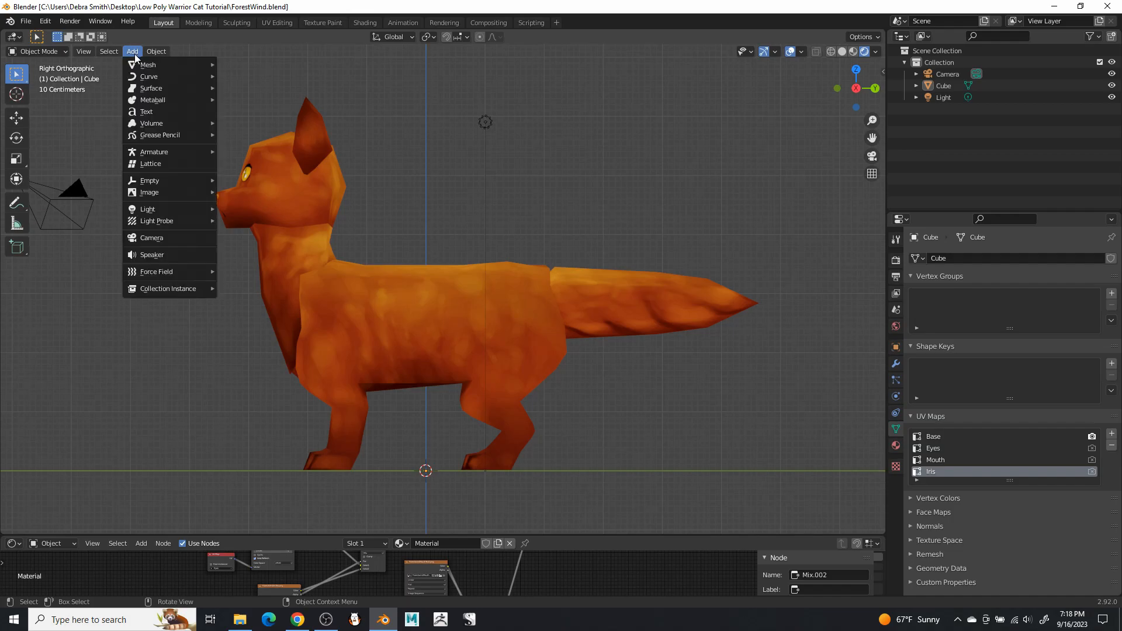
mouse_move(191, 152)
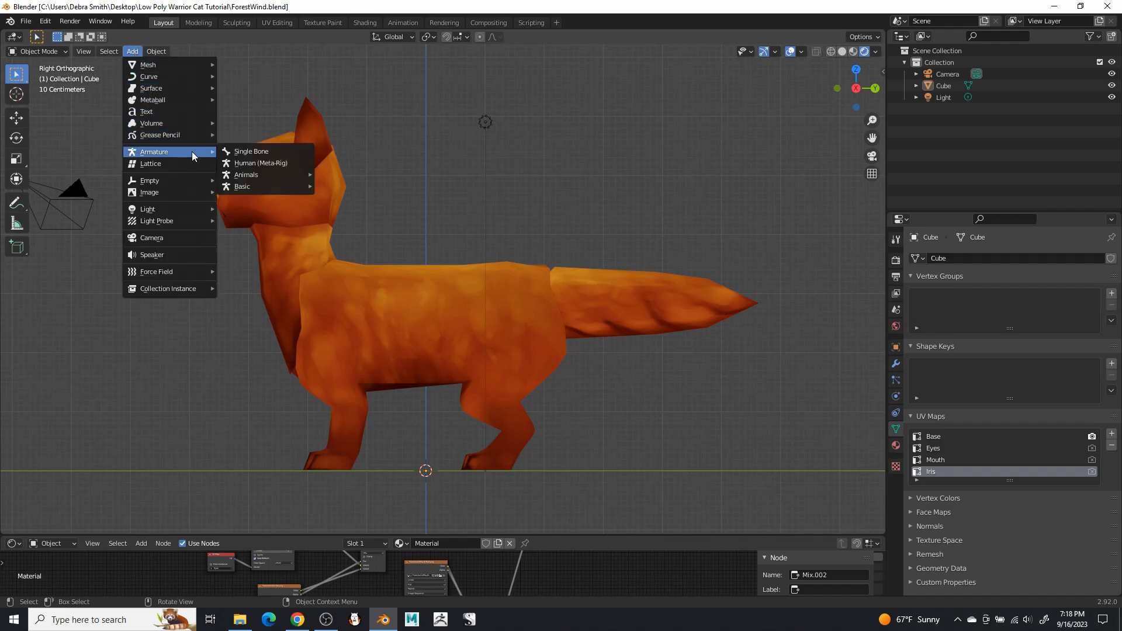
left_click(228, 150)
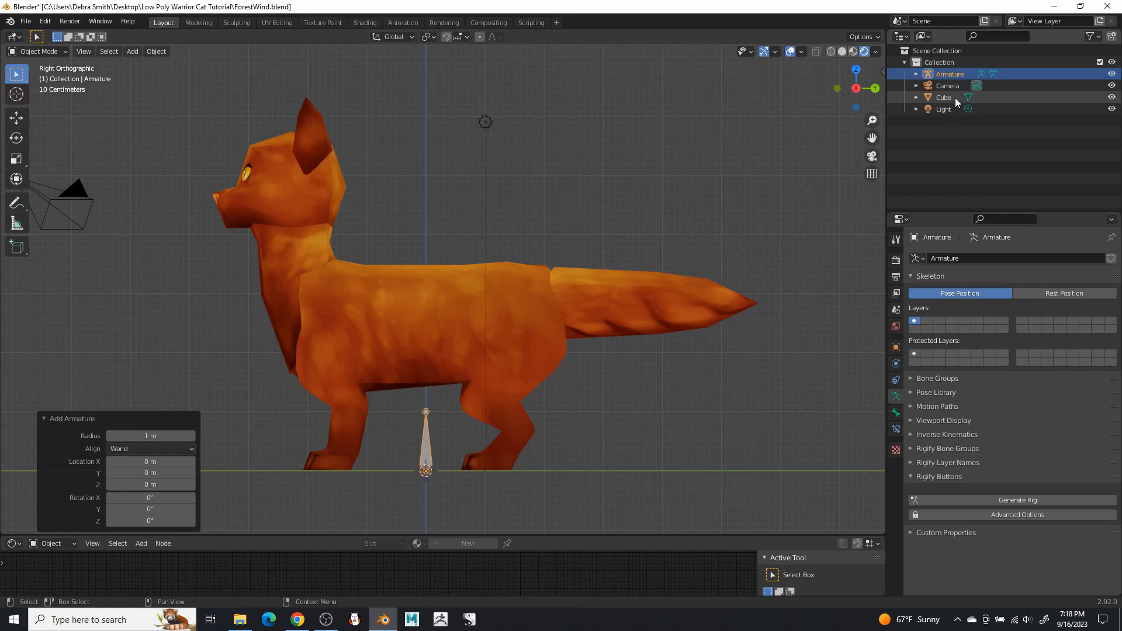
double_click(959, 75)
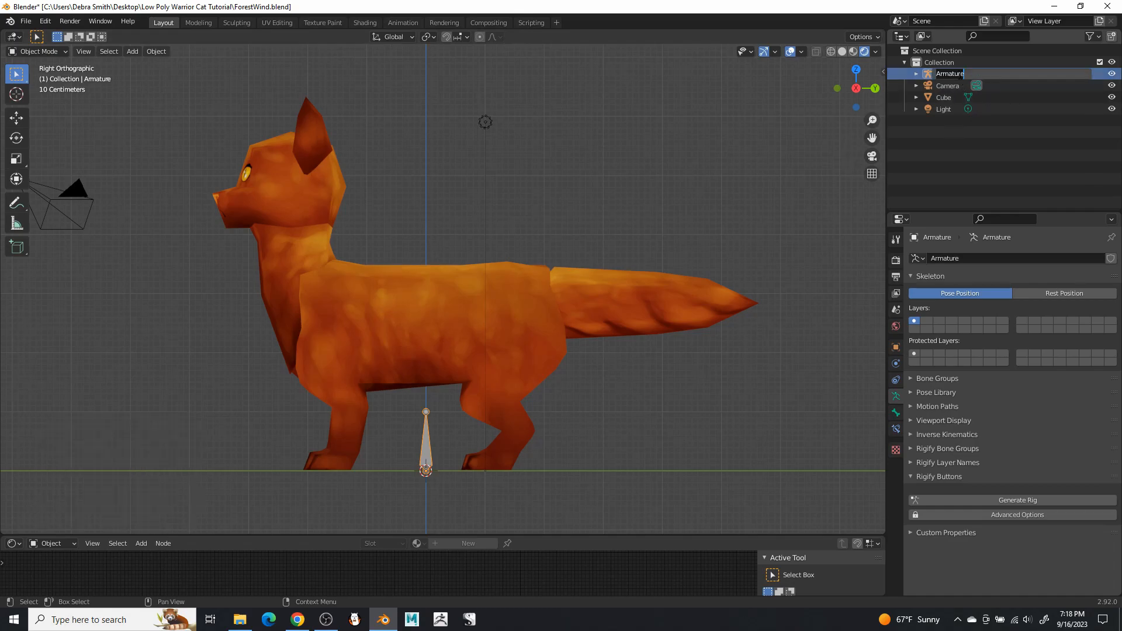
type("Forestwind_rig")
key("Return")
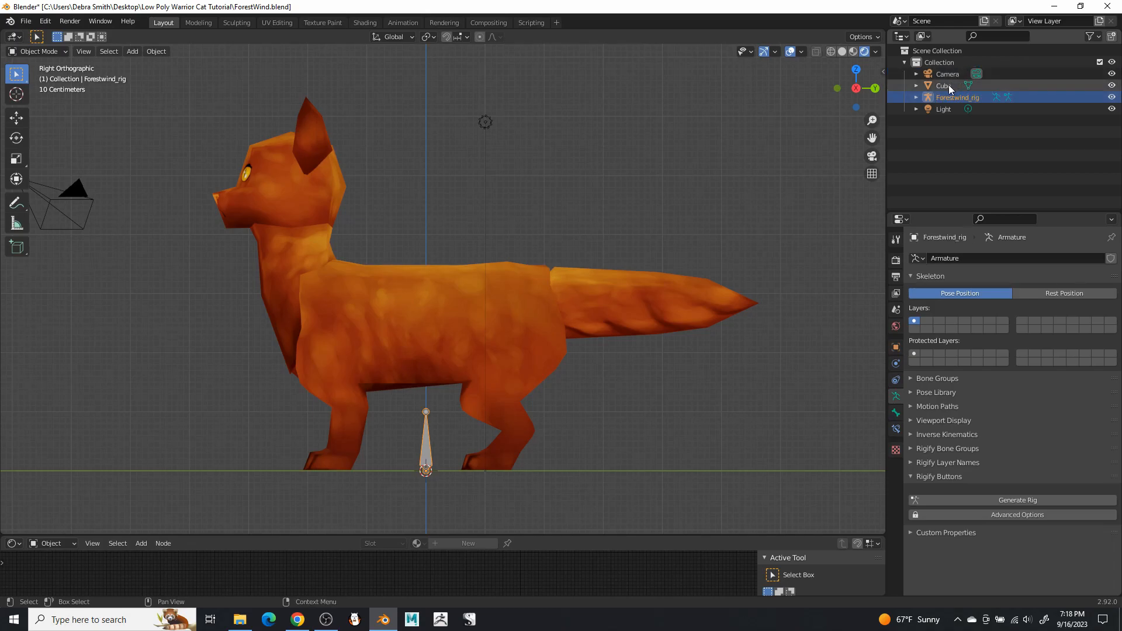
Rename the Cube object as Forestwind_mesh
left_click(949, 85)
double_click(951, 86)
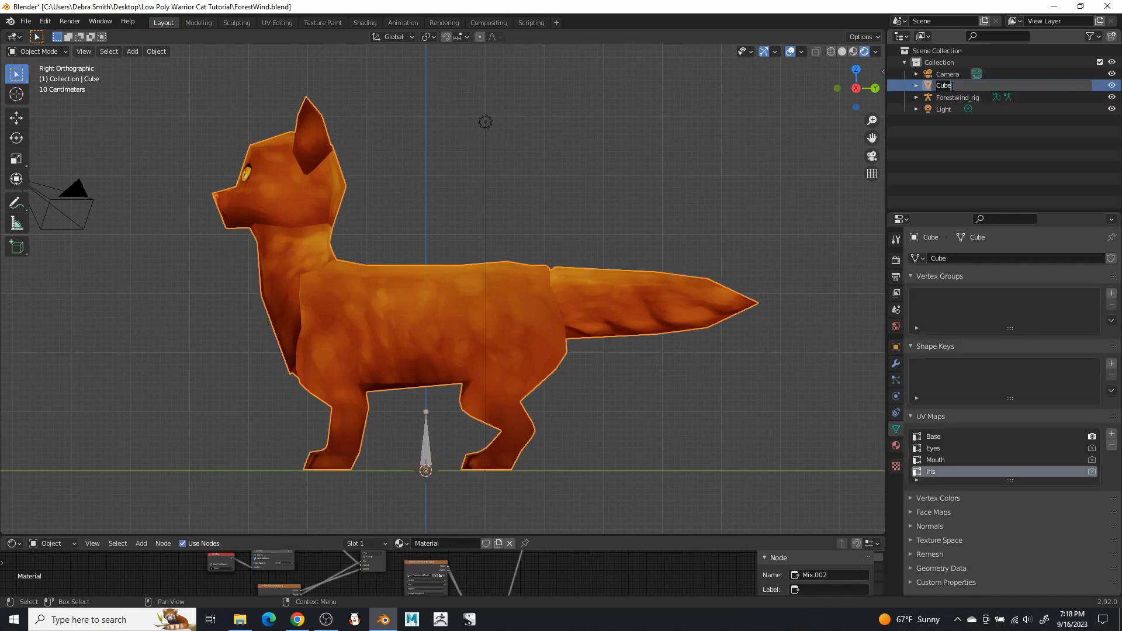
type("Forestwind_mesh")
key("Return")
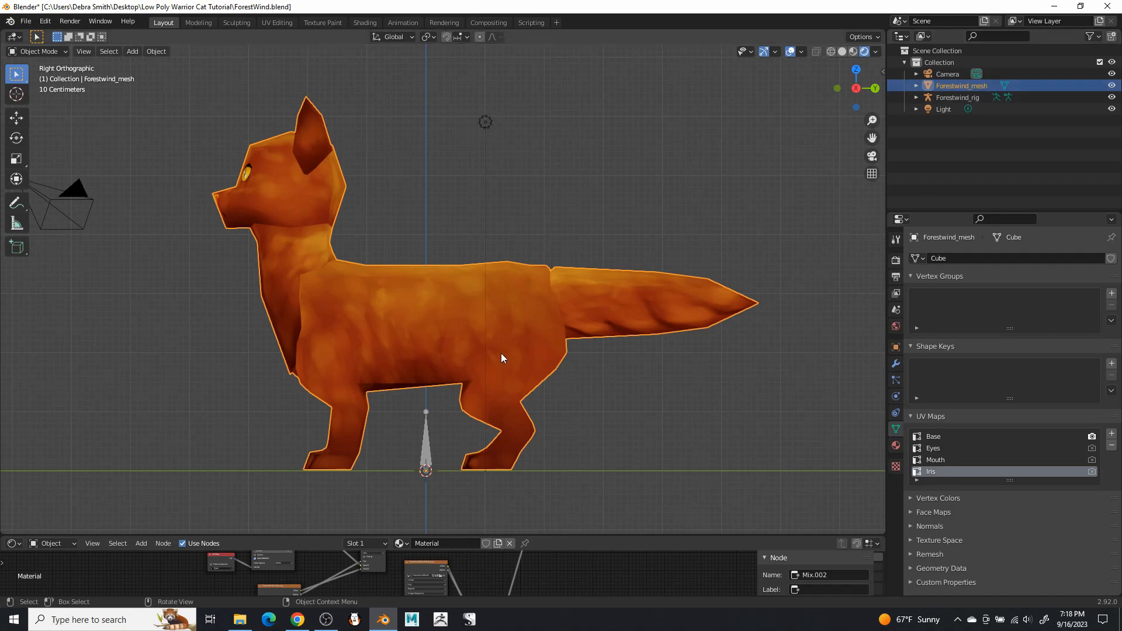
Set the Forestwind_rig armature to display in front of the mesh
left_click(426, 455)
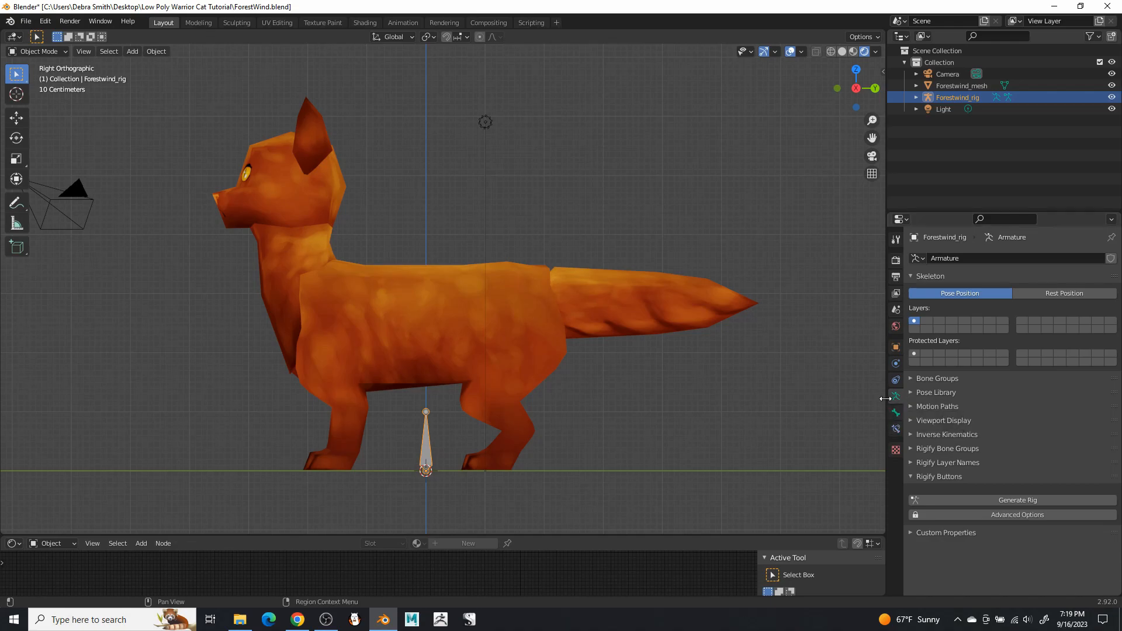
left_click(914, 421)
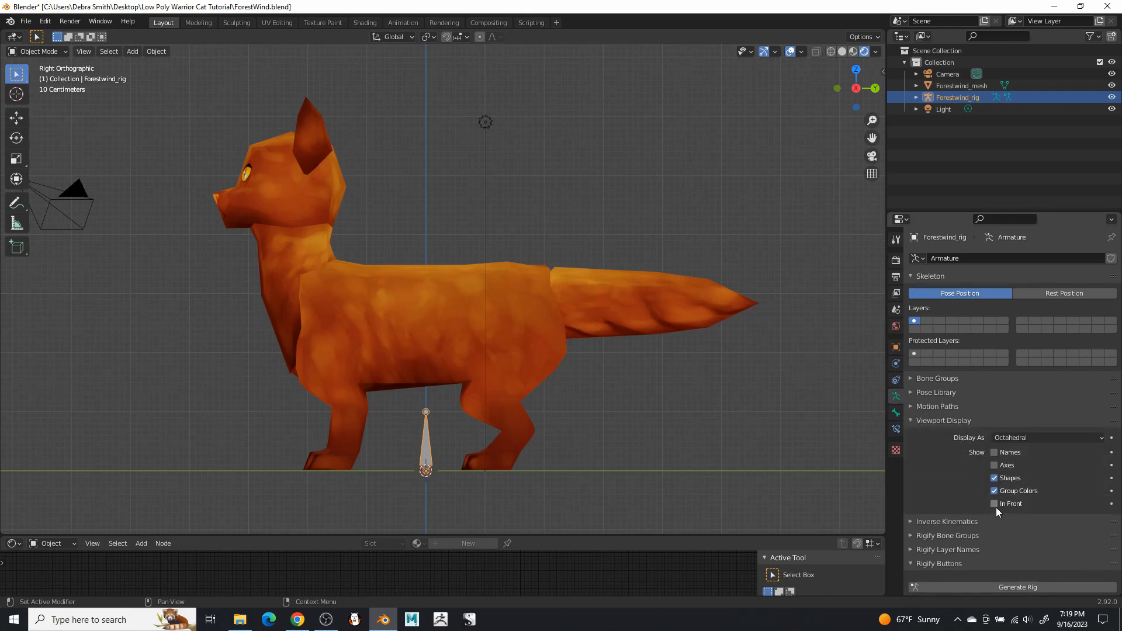
left_click(918, 418)
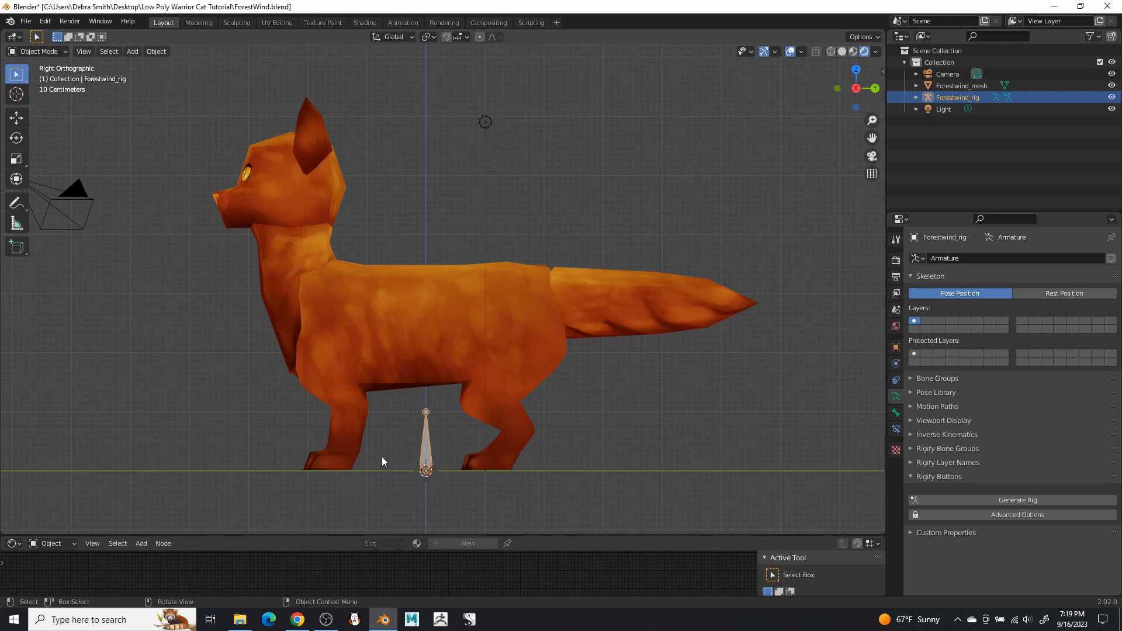
Enter Edit Mode on the armature, duplicate the root bone and place the copy over the cat's hindquarters
key("Tab")
left_click(435, 454)
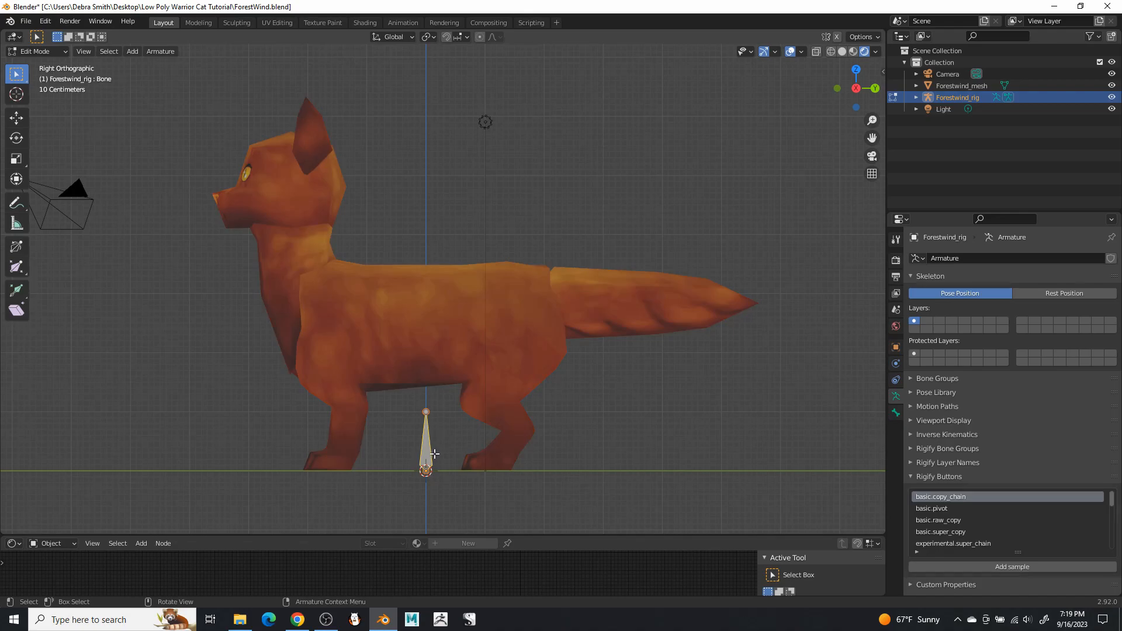
left_click(20, 120)
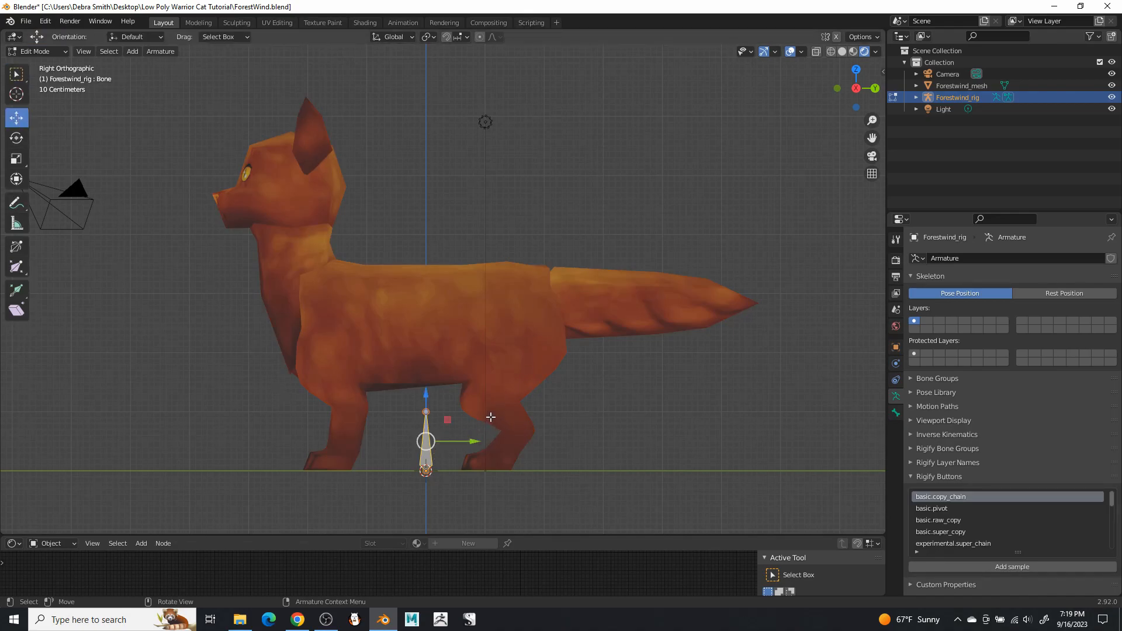
key("shift+d")
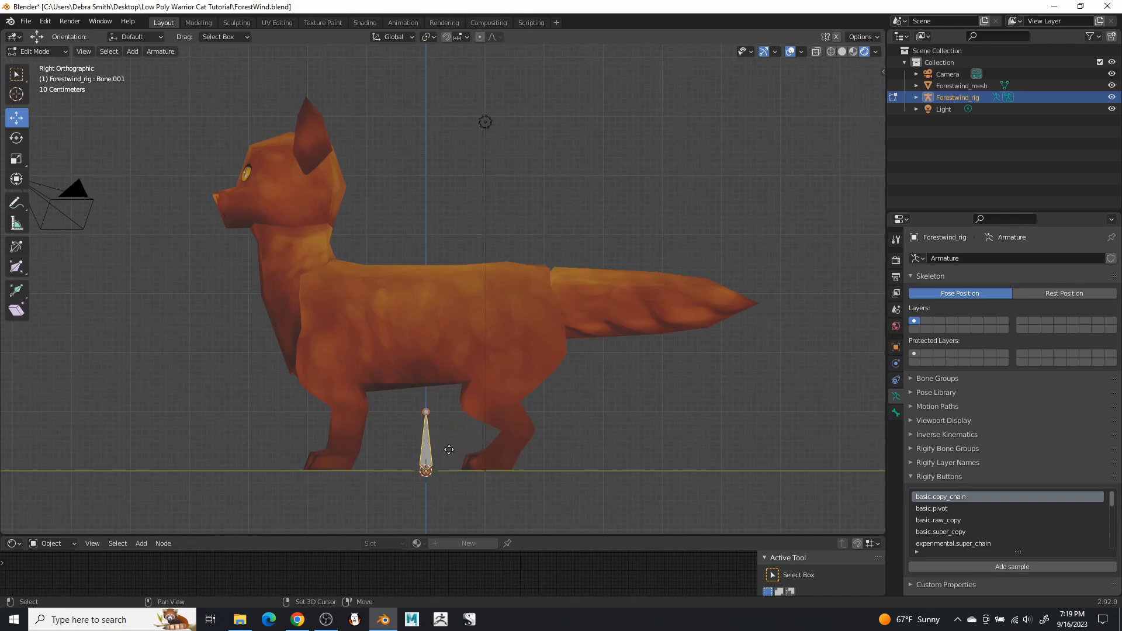
left_click(560, 279)
Reposition the duplicated bone's ends so it lies nearly horizontal inside the hips, shifting its front joint about 0.2 m forward along Y
left_click(540, 239)
left_click_drag(583, 239, 537, 239)
key("g")
key("z")
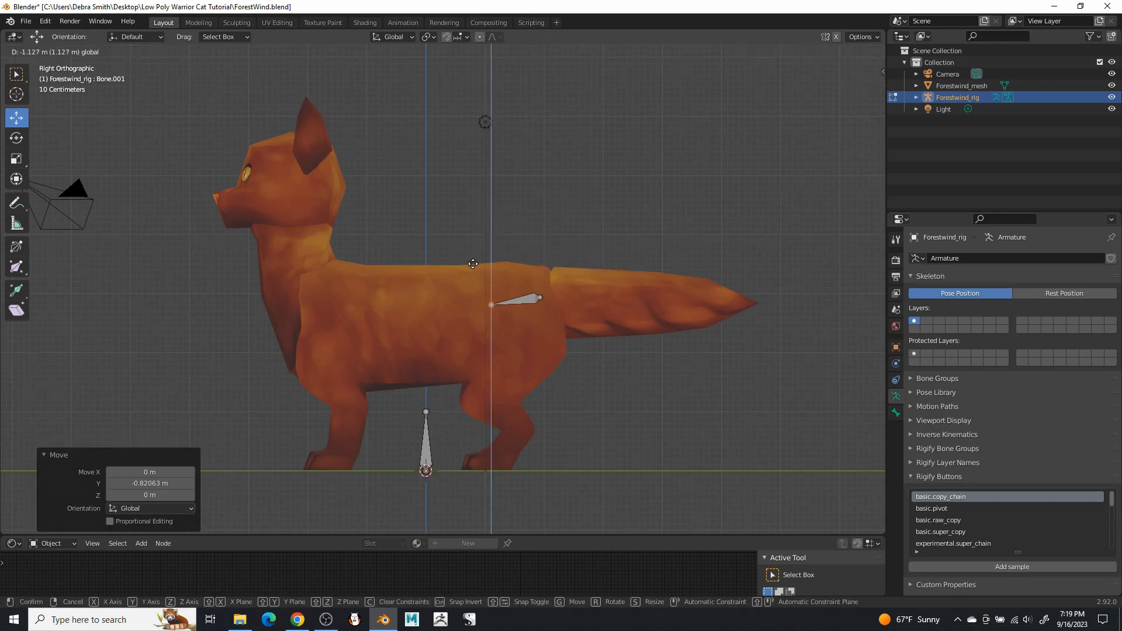
left_click(464, 263)
key("g")
key("y")
left_click(523, 305)
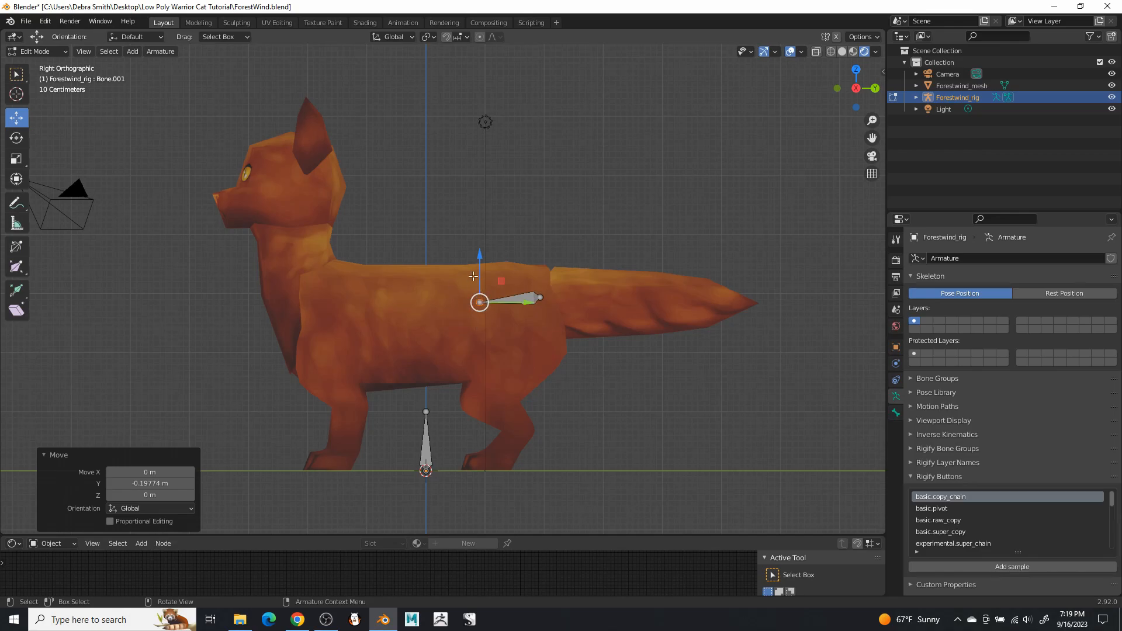
Move the rear end of the hip bone about 0.14 m along Y toward the tail base
left_click(541, 296)
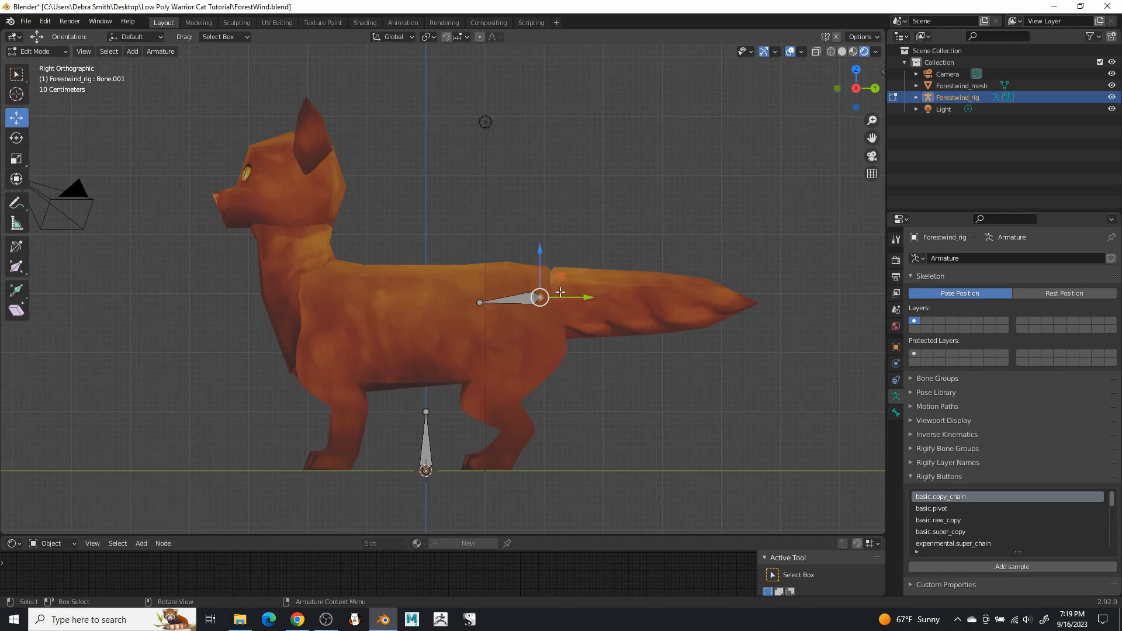
key("g")
key("y")
left_click(567, 292)
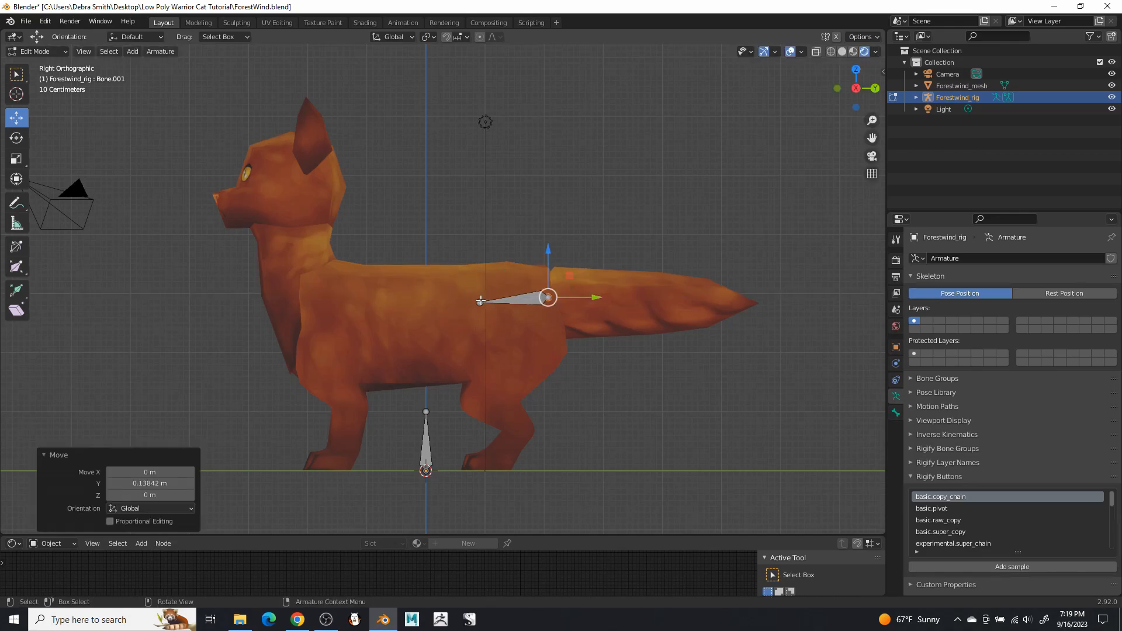
Extrude two spine bones forward from the hip bone's front joint, about 1.99 m to the shoulders and about 1 m to the neck base
left_click(480, 301)
key("g")
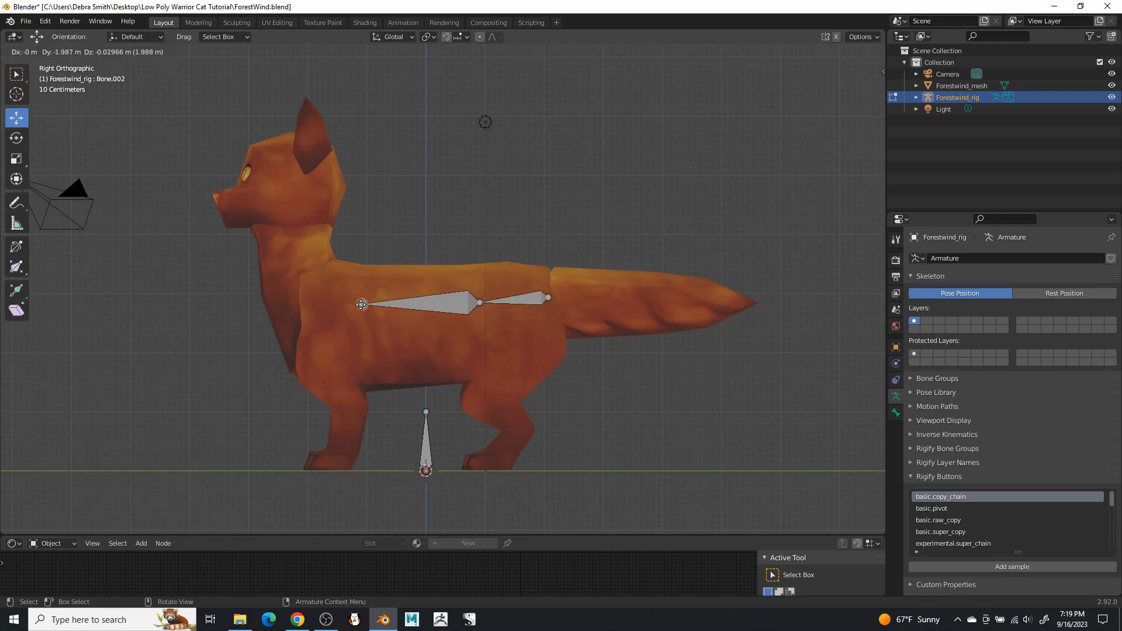
left_click(361, 305)
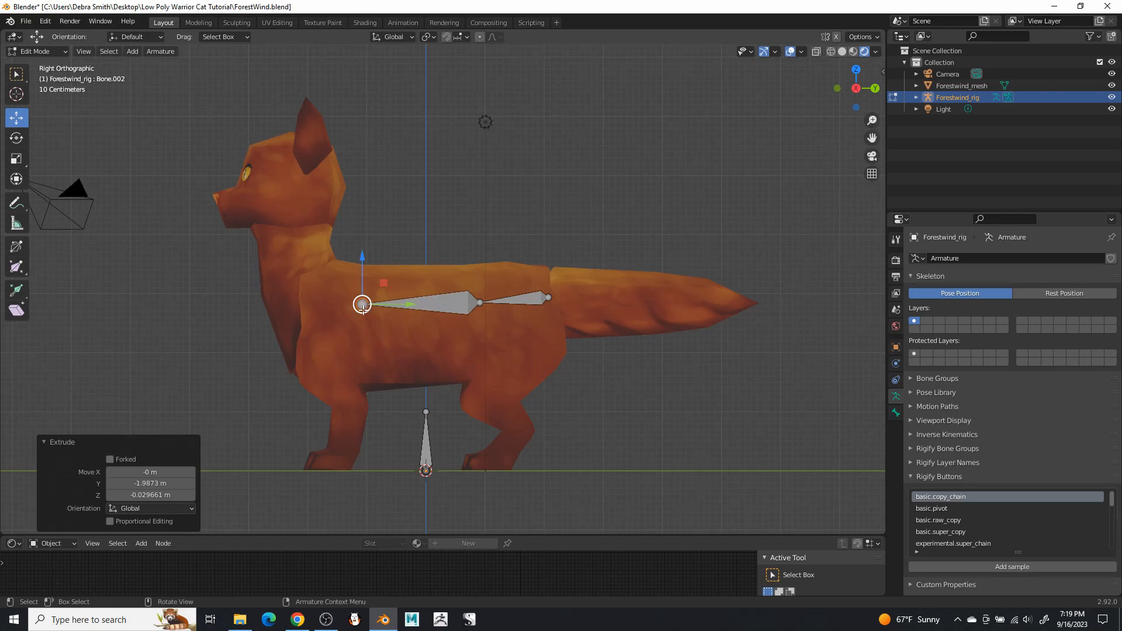
key("e")
left_click(301, 292)
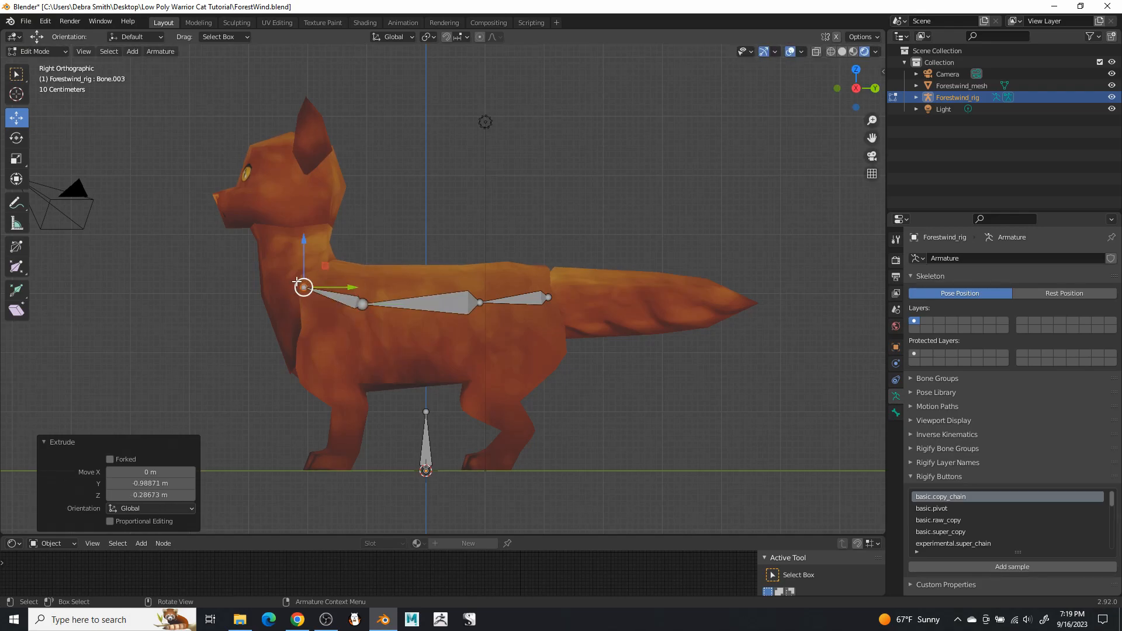
Extrude a neck bone about 1.09 m up to the base of the head and shift its upper end slightly forward along Y
key("e")
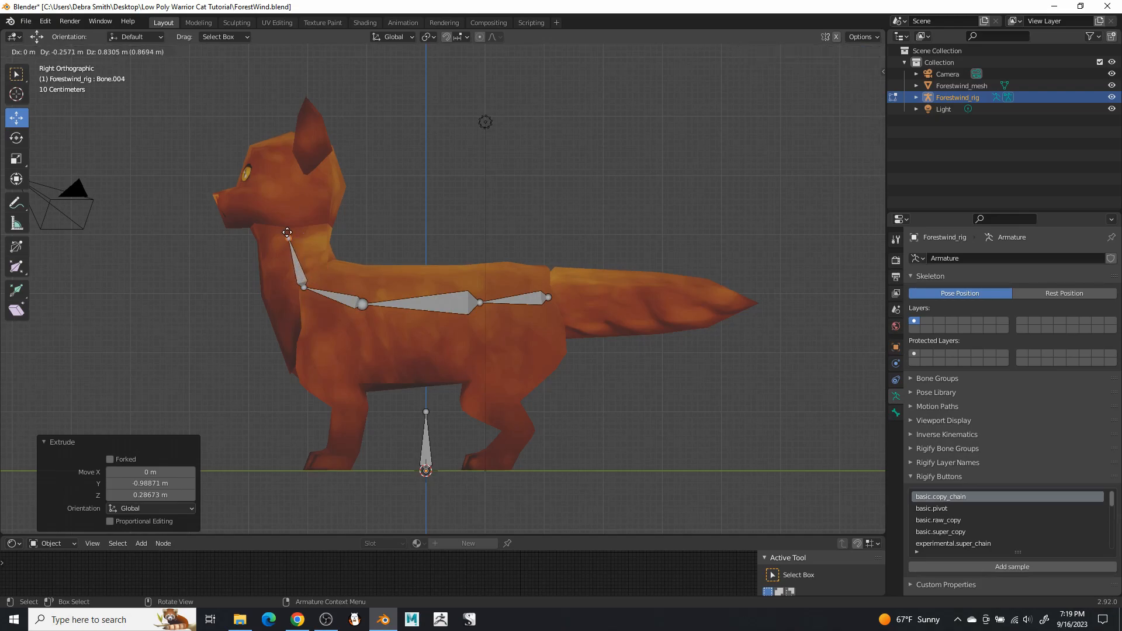
left_click(300, 223)
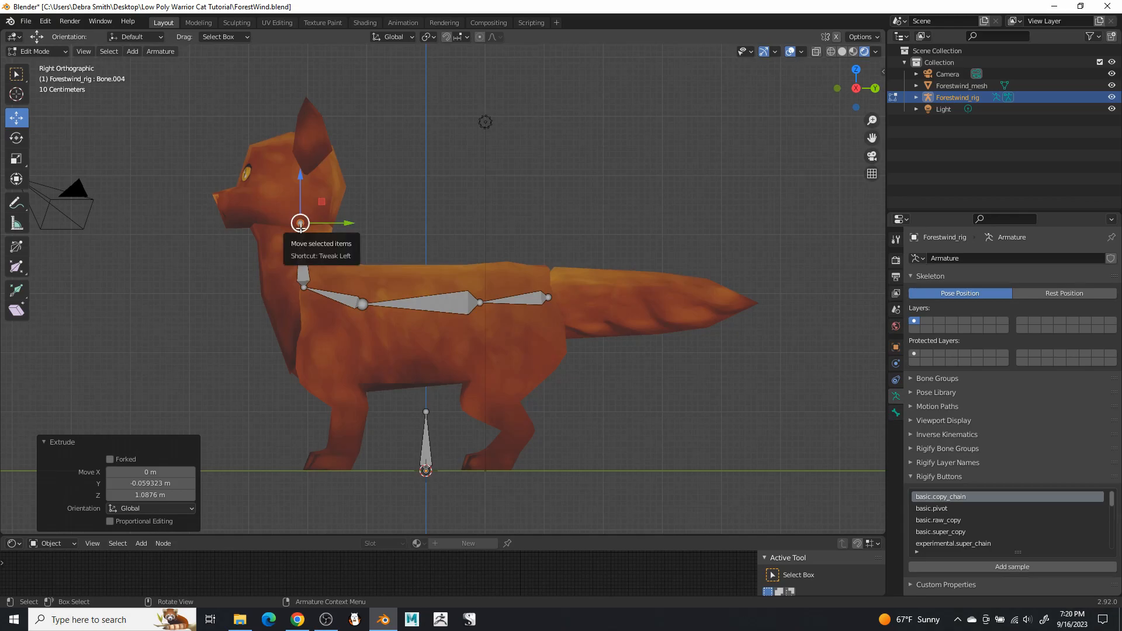
left_click_drag(330, 222, 325, 220)
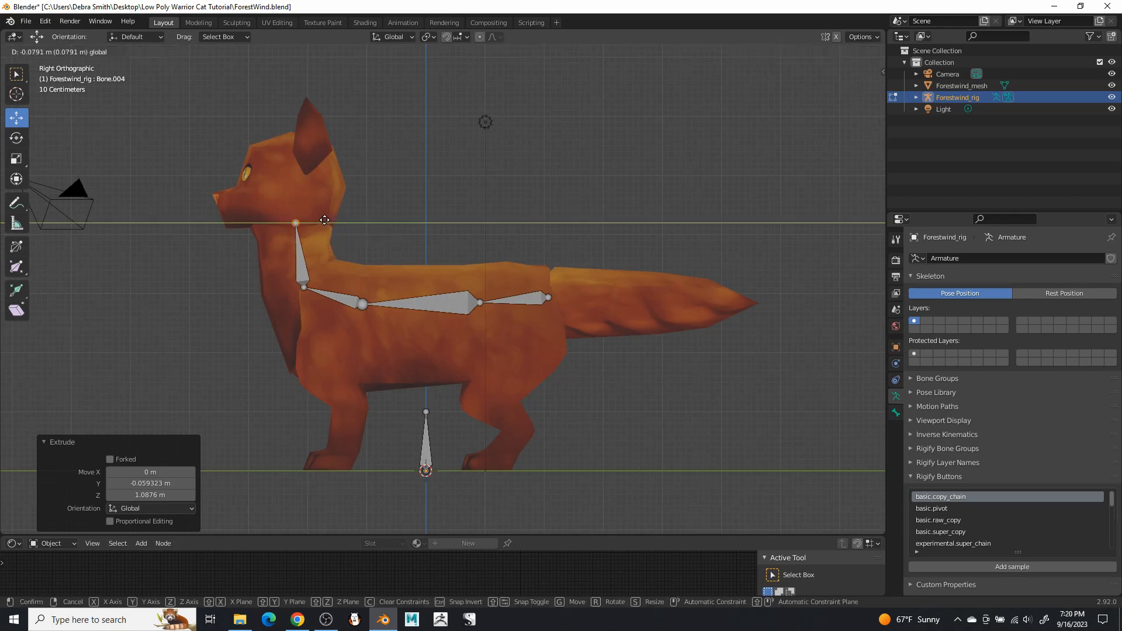
key("Escape")
Extrude a head bone from the neck's upper end and raise its tip 1.572 m vertically to the top of the head
key("e")
key("Escape")
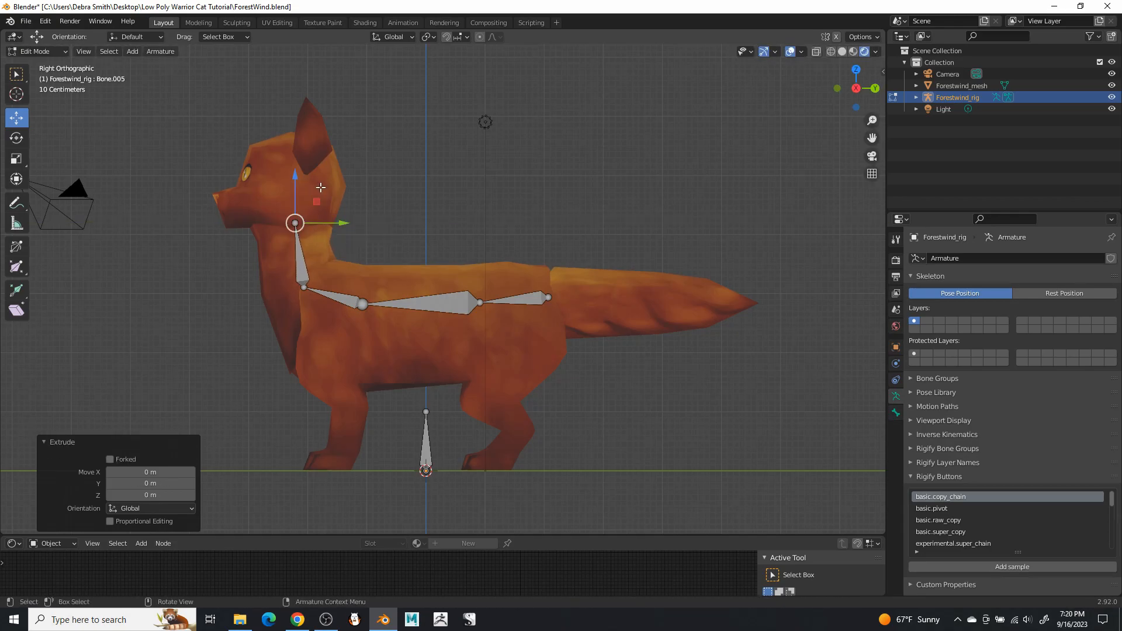
left_click_drag(296, 179, 307, 84)
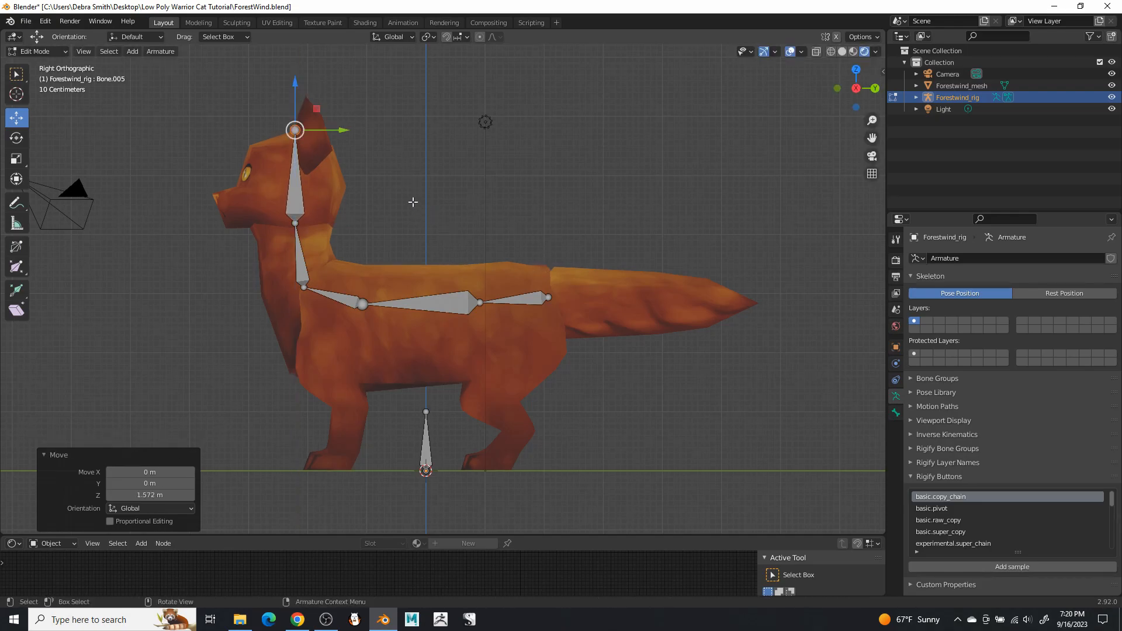
Extrude the first tail bone about 0.83 m backward from the hip bone's rear end
left_click(479, 302)
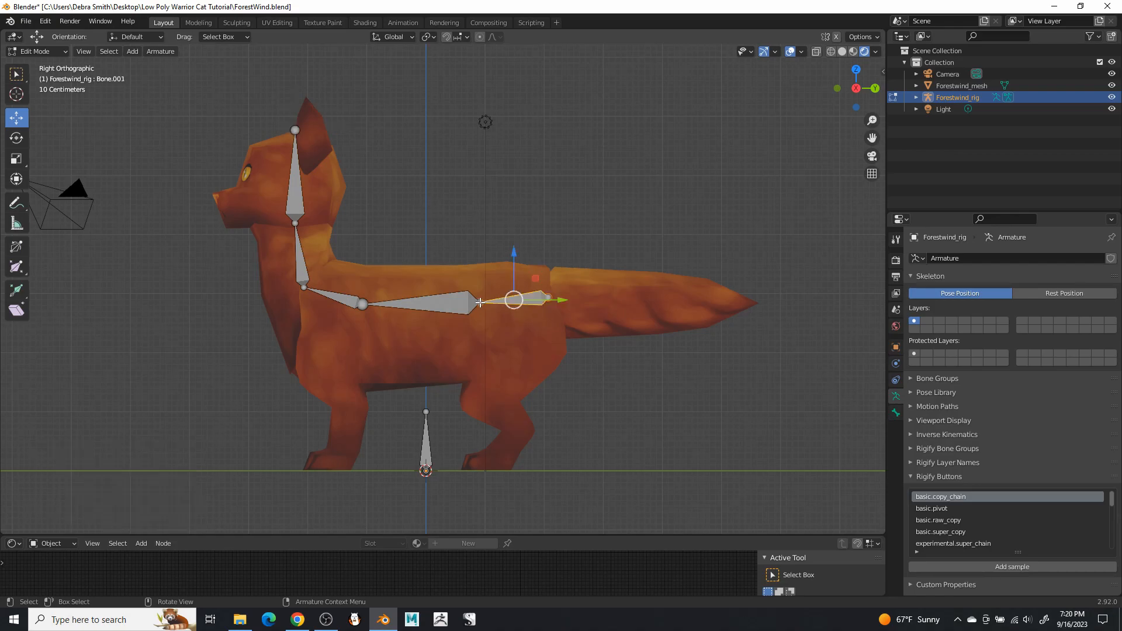
left_click(549, 298)
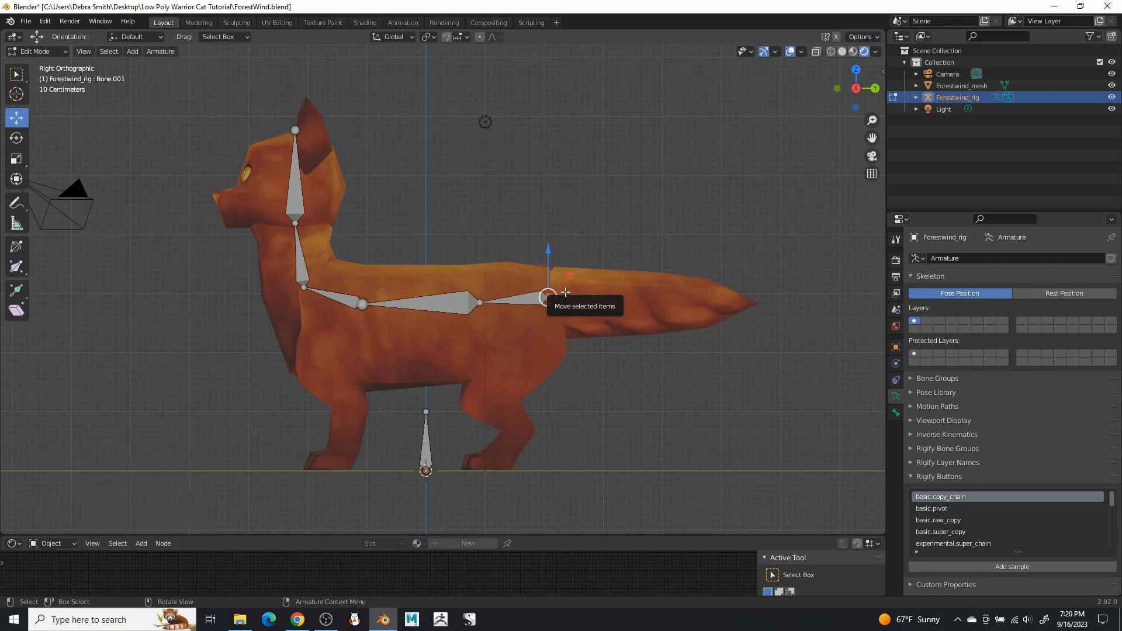
key("e")
left_click(617, 290)
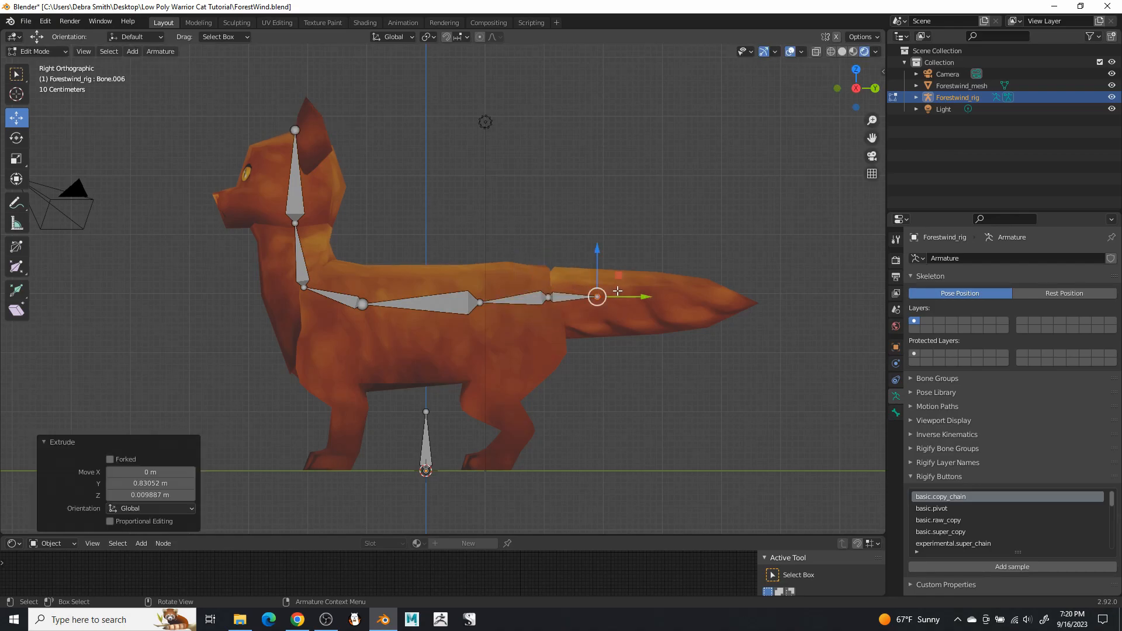
In wireframe shading, align the first tail joint with the mesh's edge loop and extrude three more bones along Y to the tail tip
left_click(832, 52)
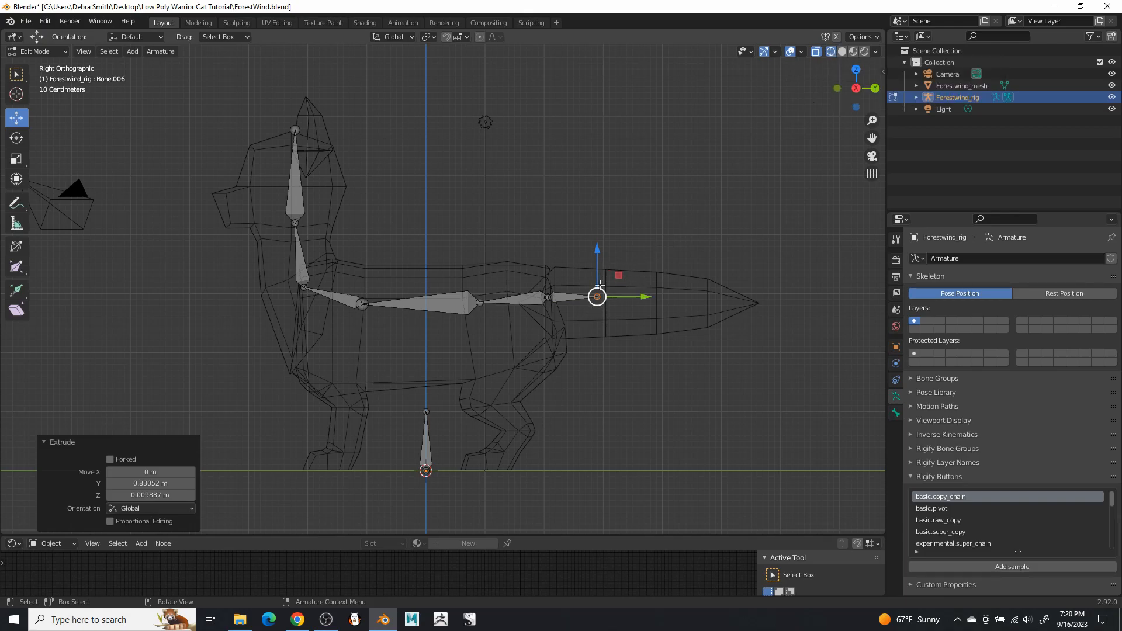
left_click_drag(653, 303, 820, 295)
key("e")
right_click(676, 306)
key("e")
right_click(723, 305)
key("e")
right_click(762, 296)
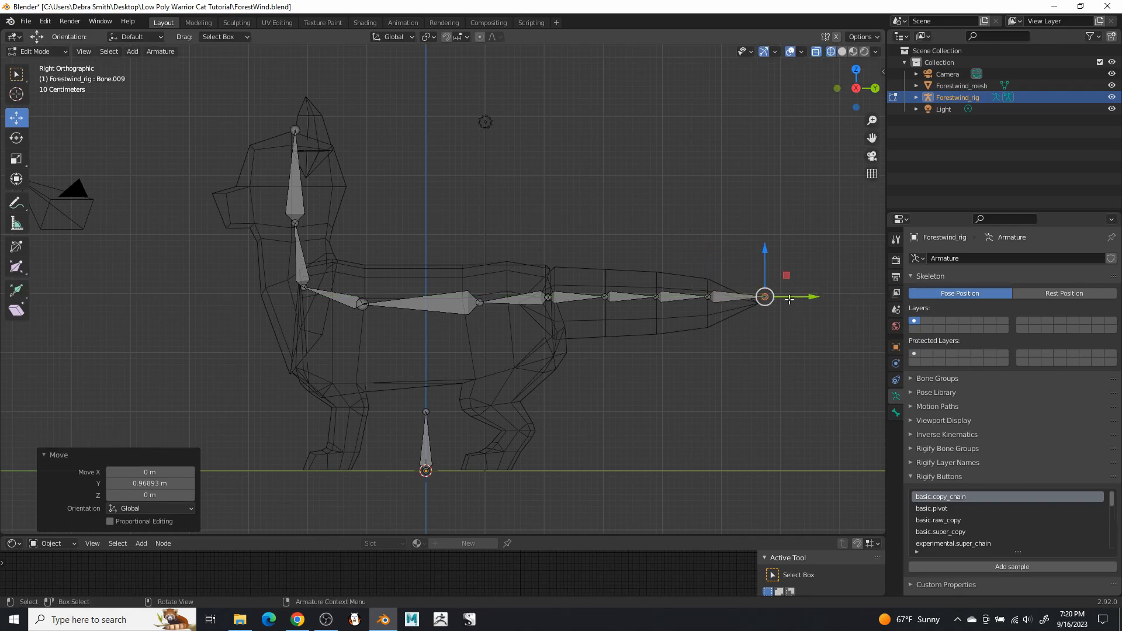
Select the last tail bone and return the viewport to rendered shading
left_click(741, 298)
middle_click_drag(588, 180, 621, 182, "shift")
mouse_move(480, 231)
middle_mouse_down("shift")
mouse_move(505, 244)
mouse_move(492, 219)
middle_mouse_up("shift")
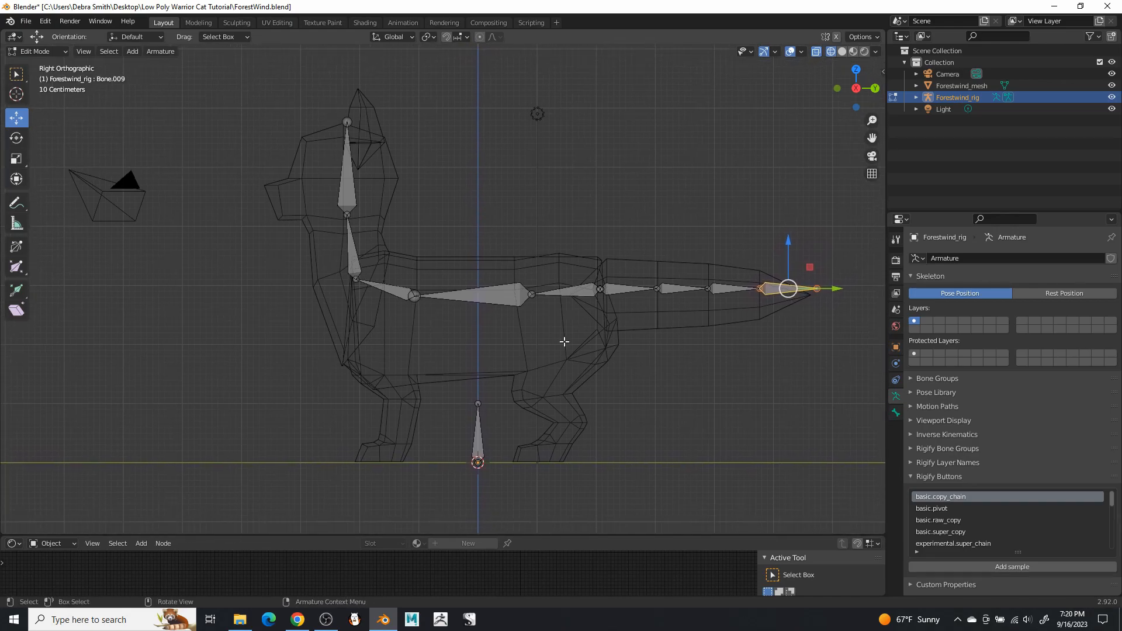
left_click(864, 51)
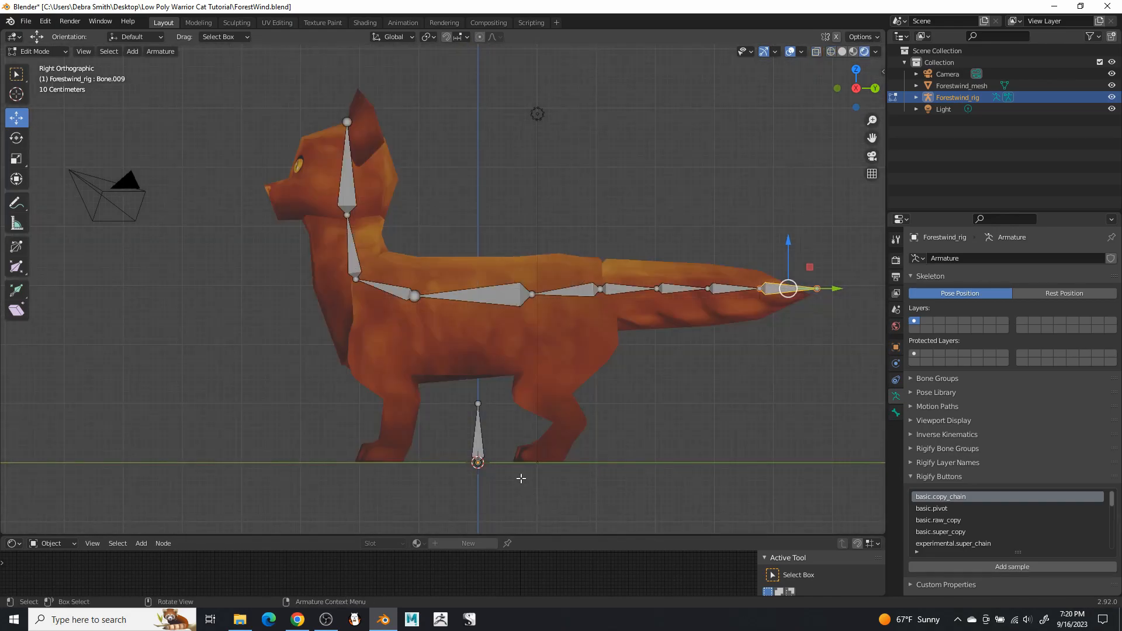
Extrude a connector bone from the hip bone's rear end to the upper thigh, about 0.81 m back and 0.84 m down
scroll(581, 346, "up", 2)
left_click(545, 258)
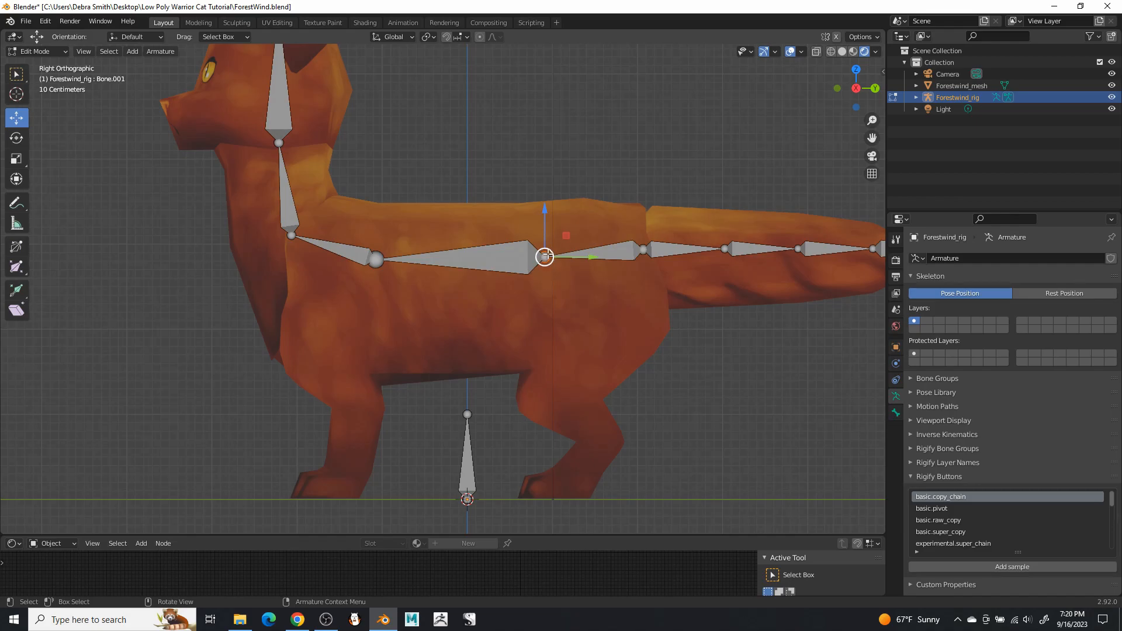
key("e")
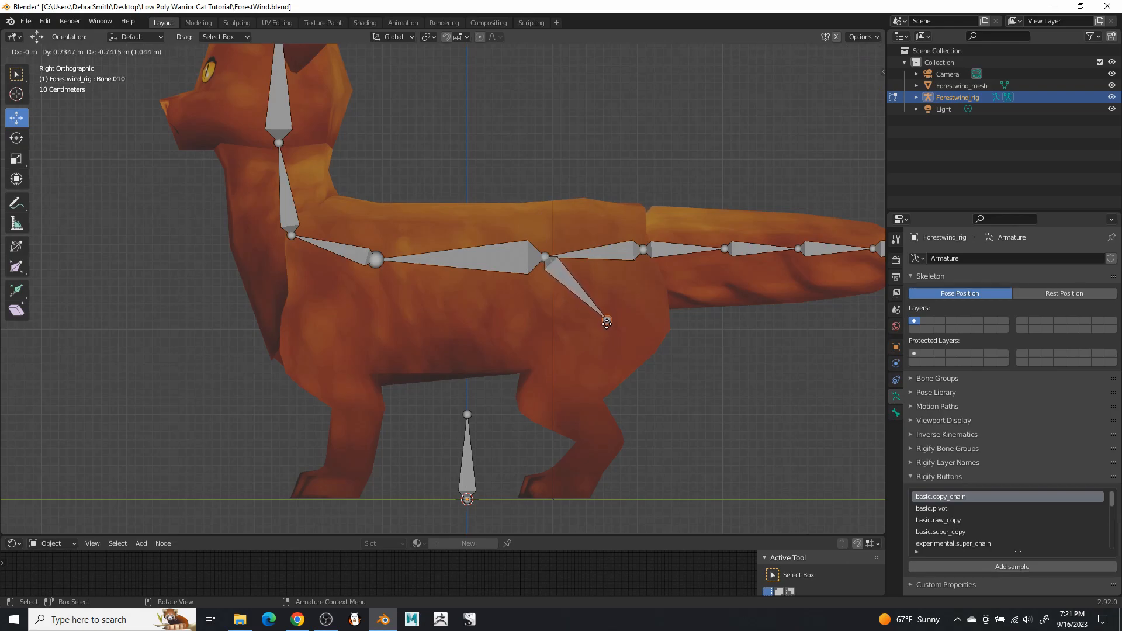
left_click(610, 324)
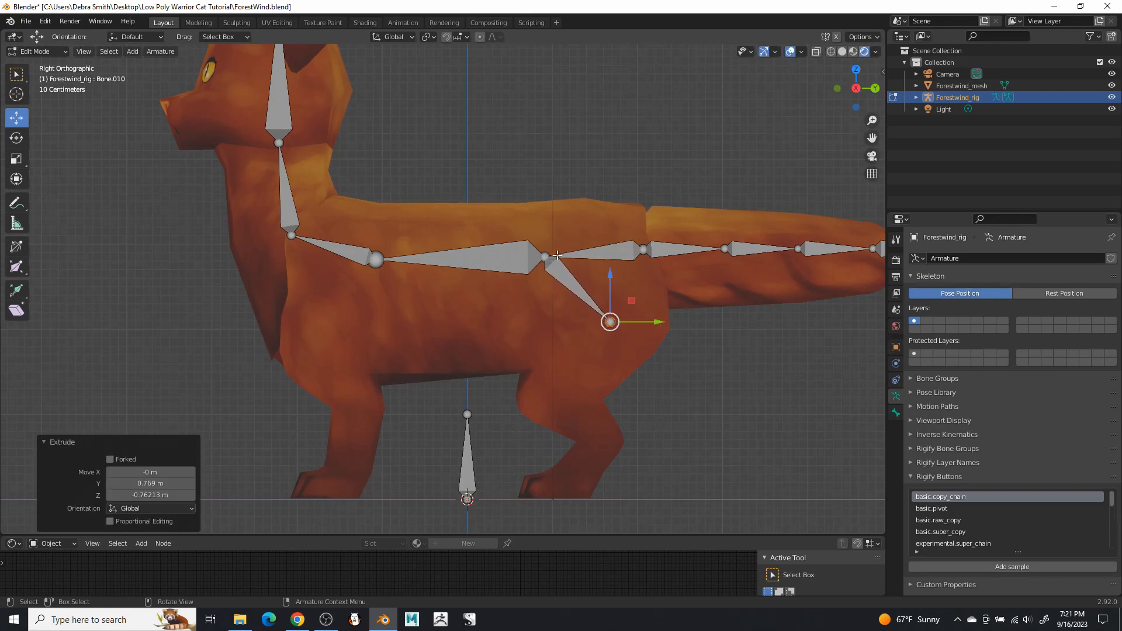
middle_click_drag(504, 168, 514, 250, "shift")
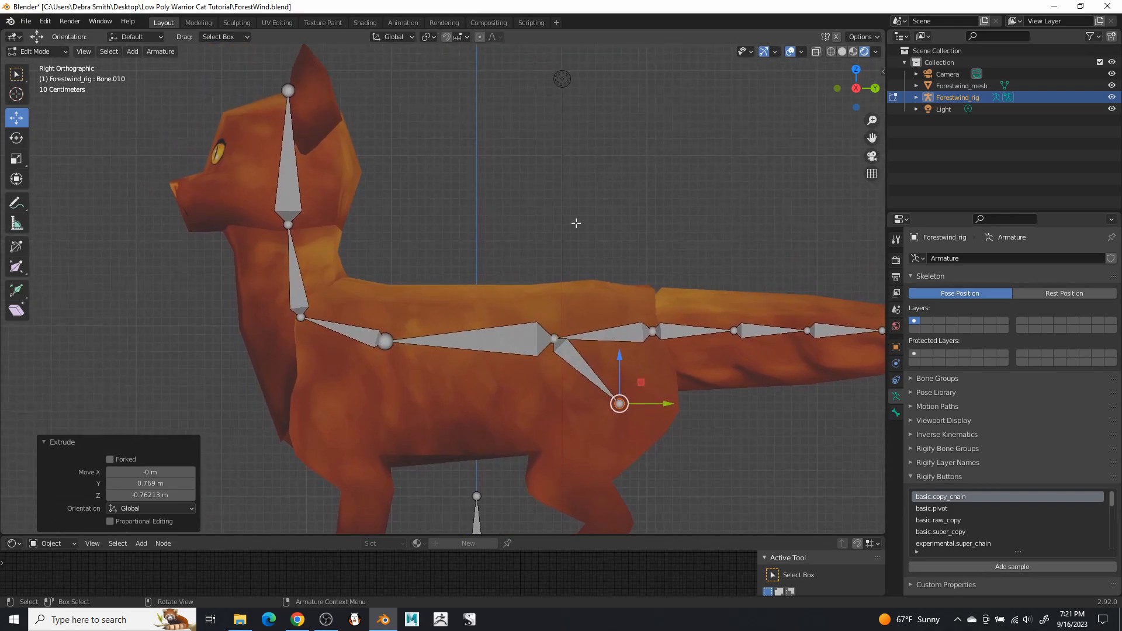
middle_click_drag(618, 403, 573, 293, "shift")
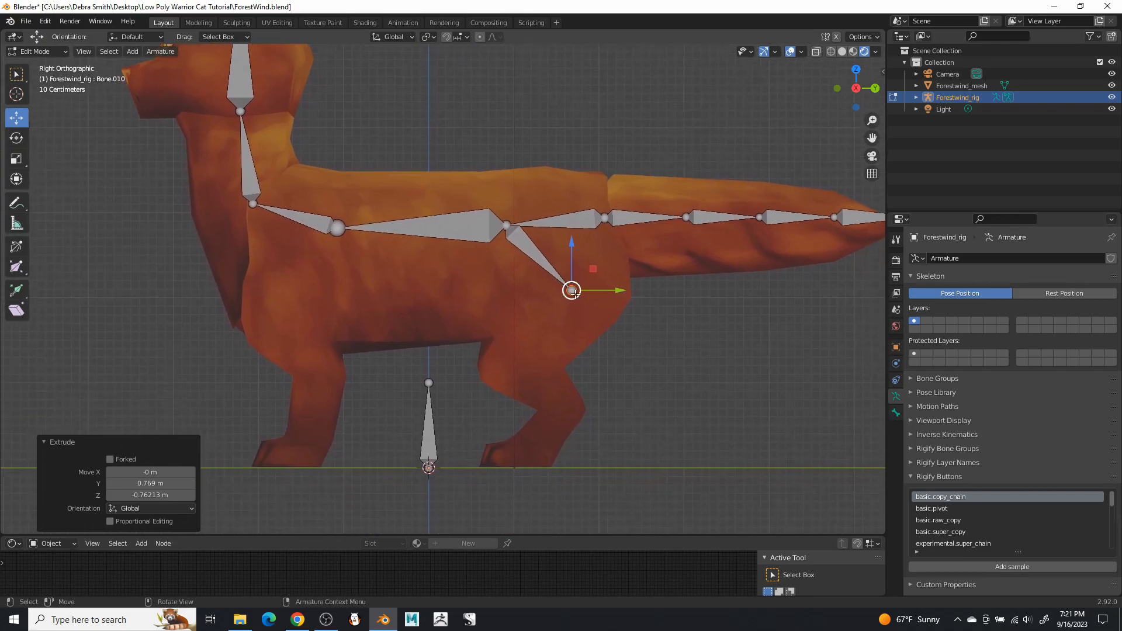
left_click_drag(573, 284, 576, 296)
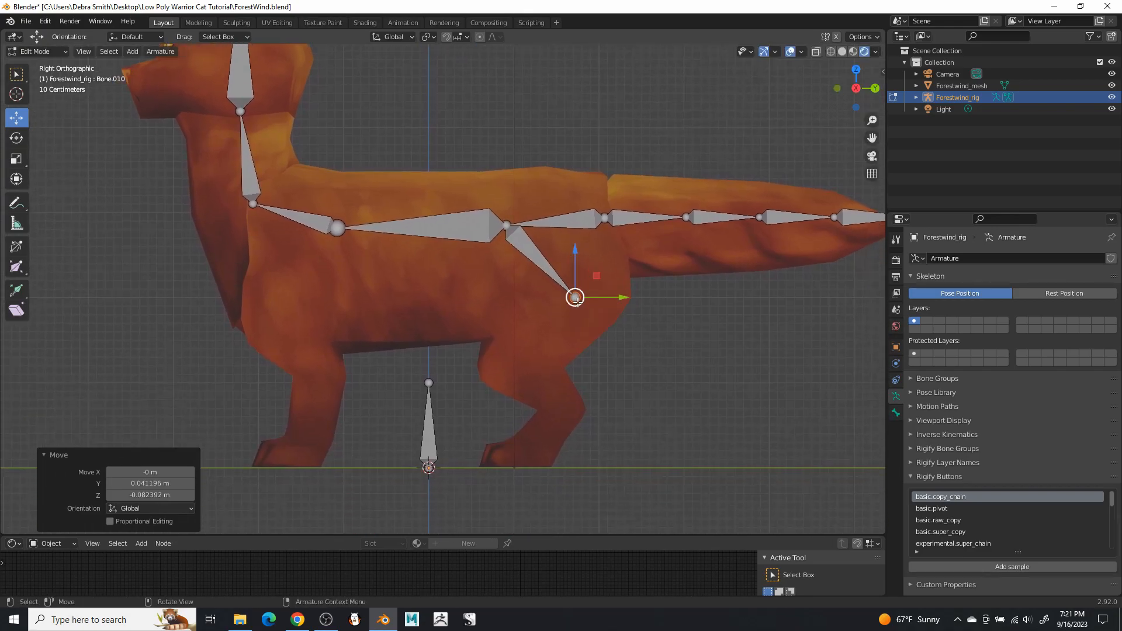
Extrude four hind leg bones in a zigzag from the thigh joint to the toe, about 1.1, 0.82, 0.55 and 0.75 m long
key("e")
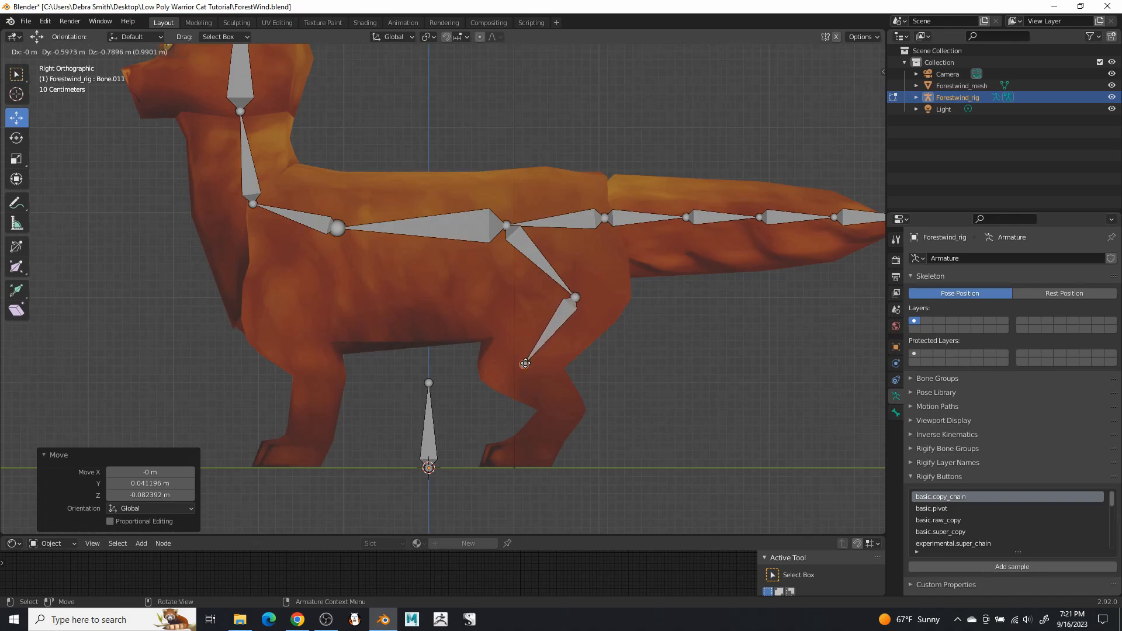
left_click(513, 367)
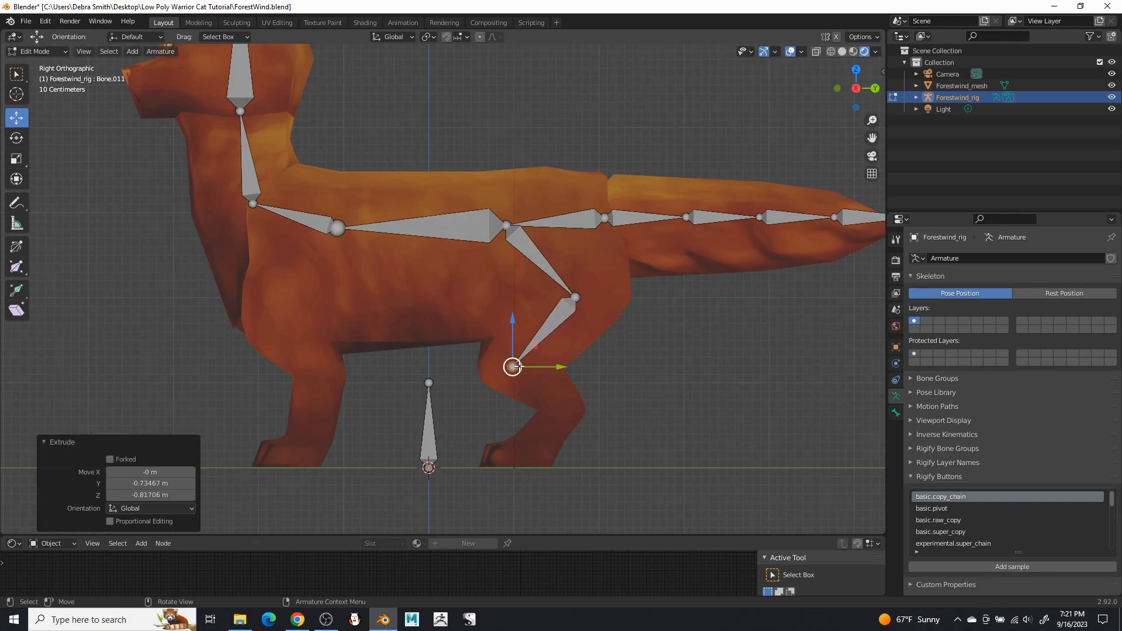
key("e")
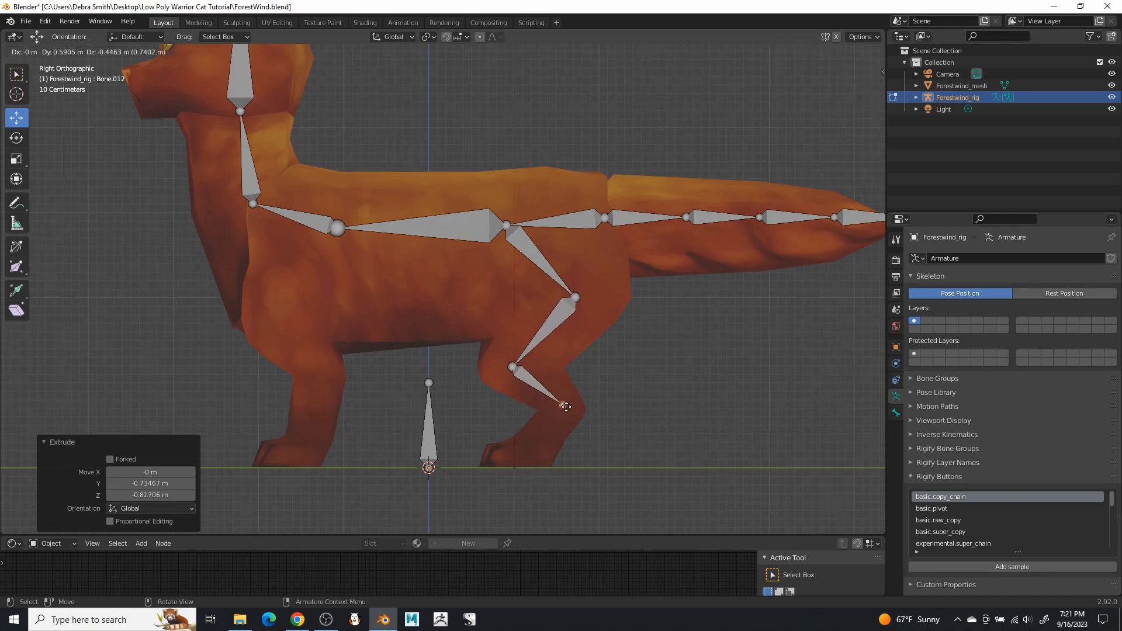
left_click(568, 409)
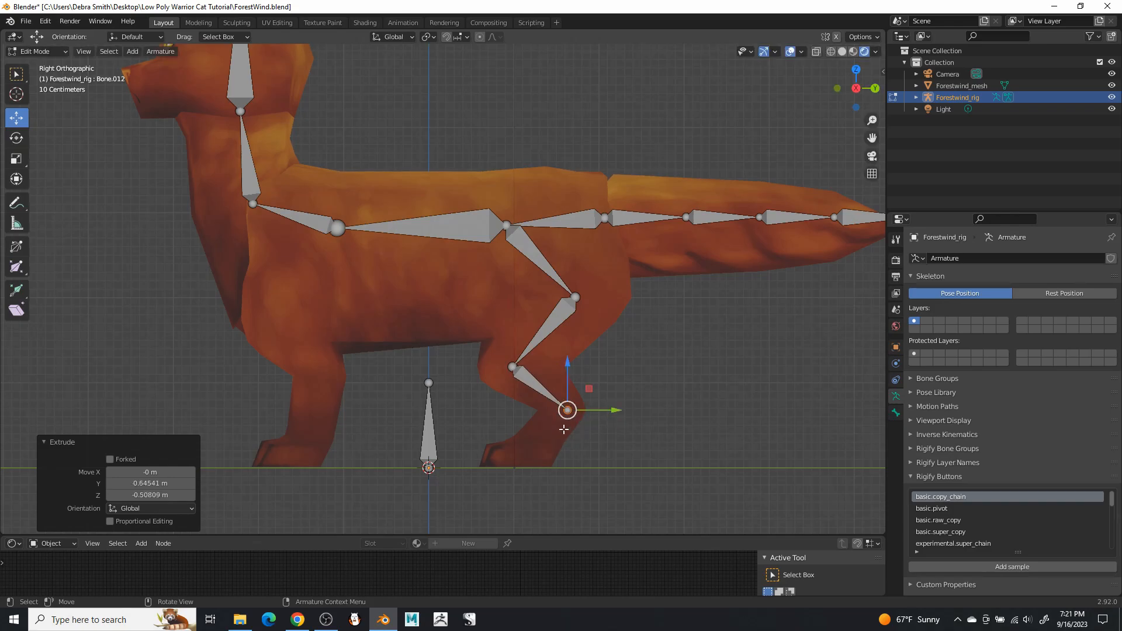
key("e")
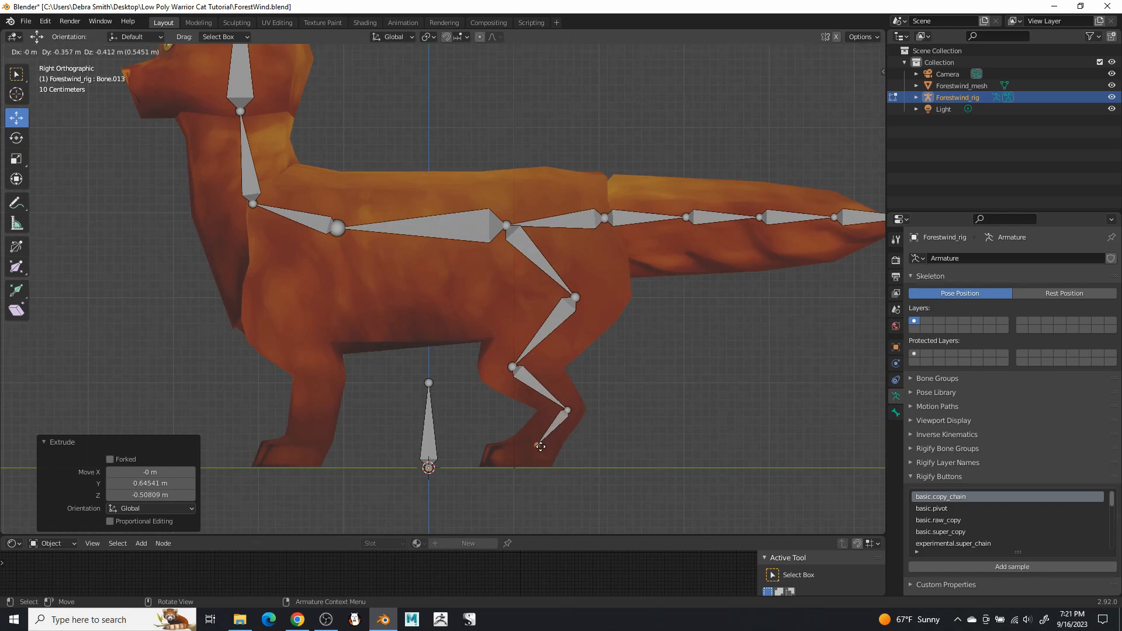
left_click(540, 446)
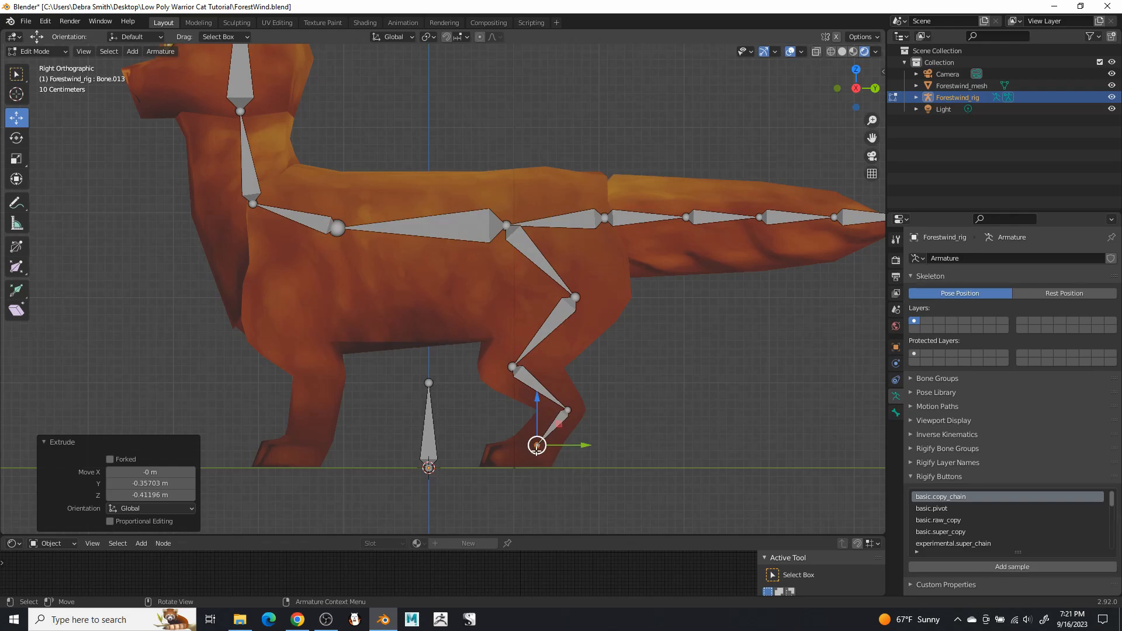
key("e")
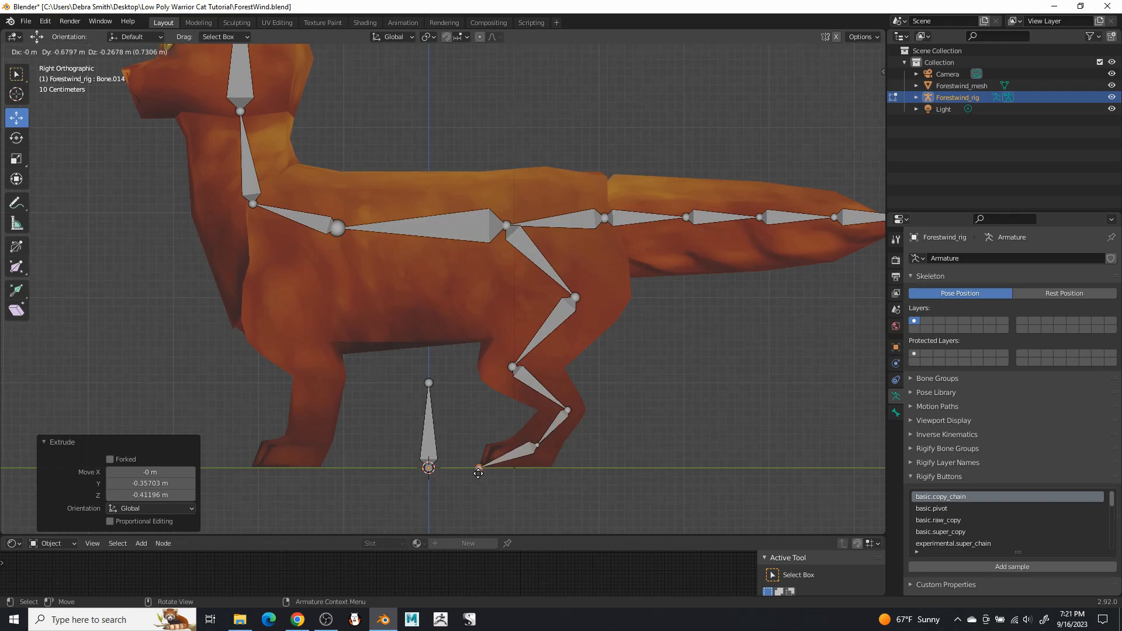
left_click(478, 472)
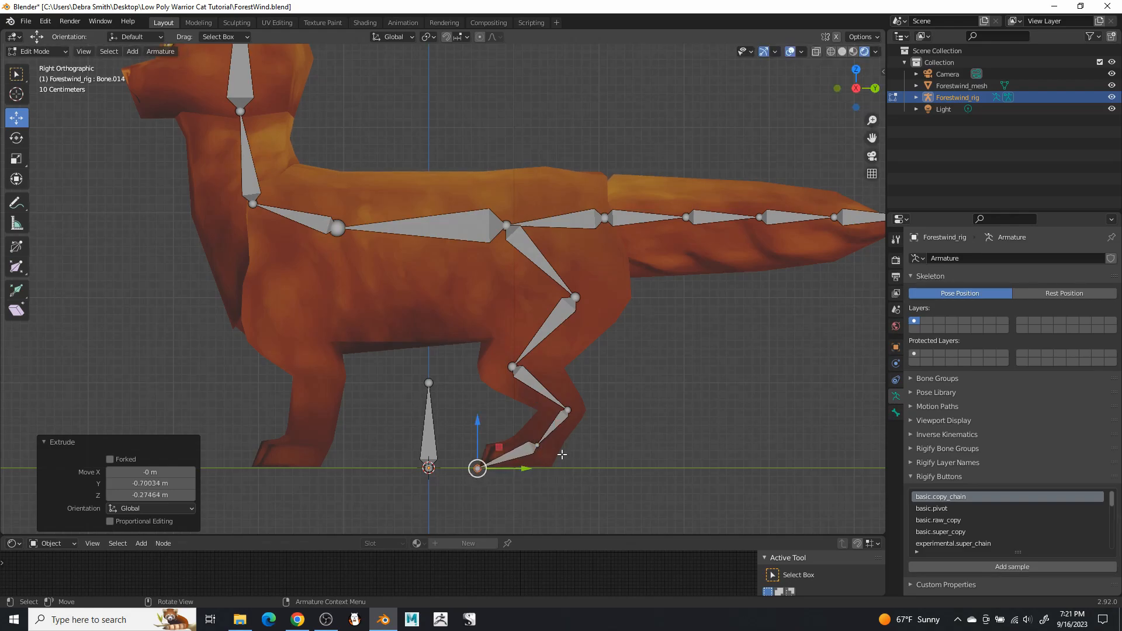
Delete the connector bone between the hip and the hind leg chain
middle_click_drag(638, 384, 716, 409, "shift")
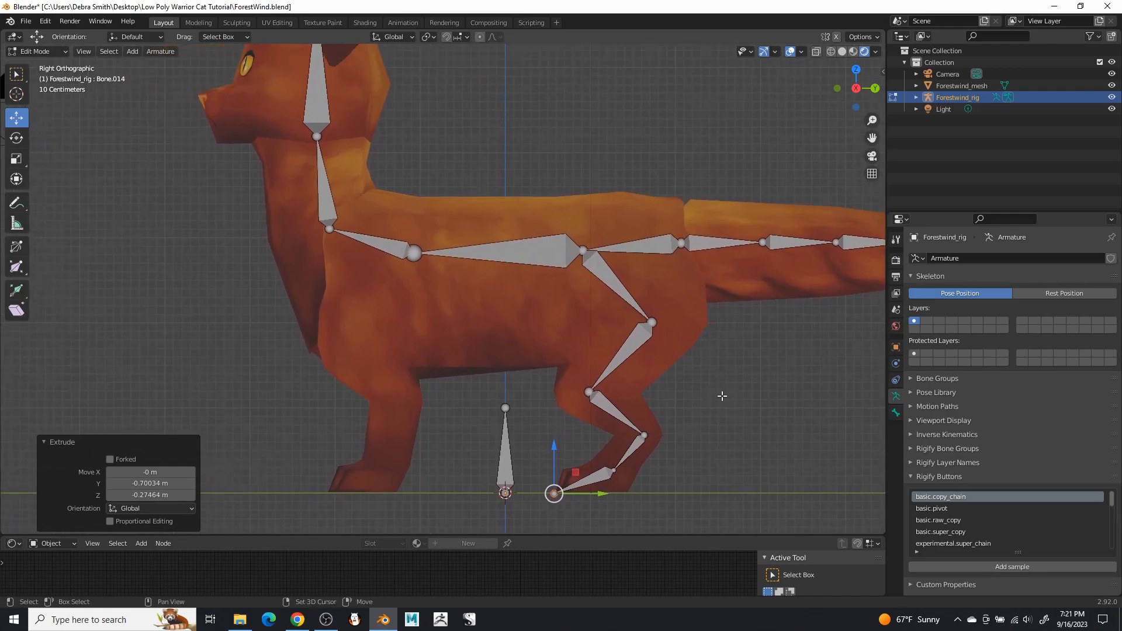
left_click(615, 284)
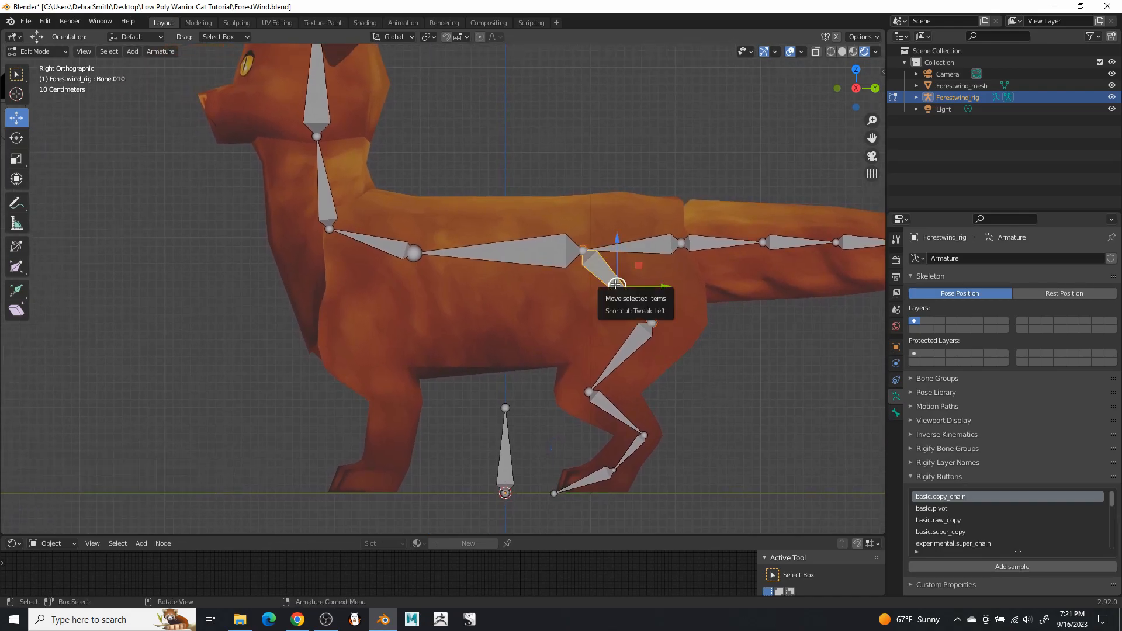
key("x")
left_click(615, 285)
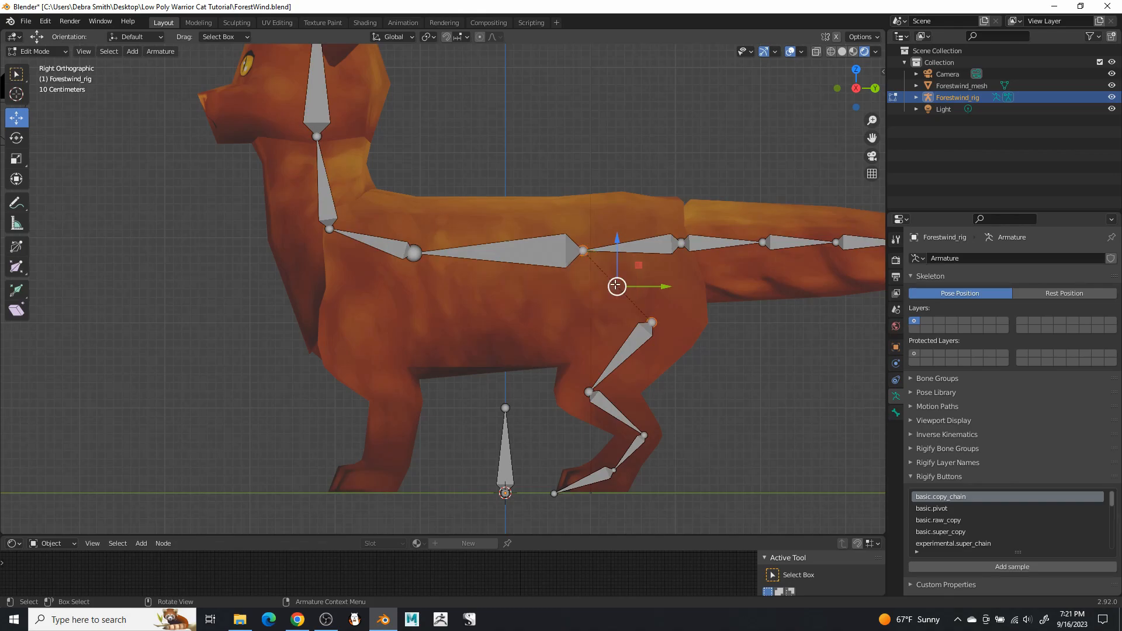
Extrude a connector bone from the neck's base down to the shoulder, about 1.24 m below and 0.14 m back
middle_click_drag(503, 319, 607, 311, "shift")
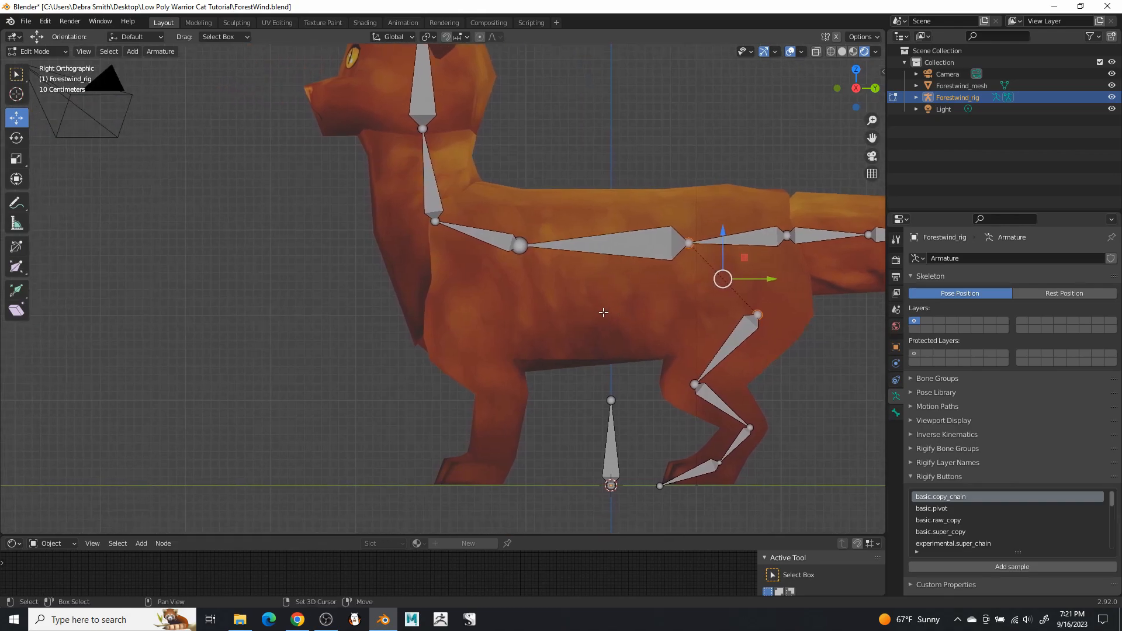
left_click(437, 222)
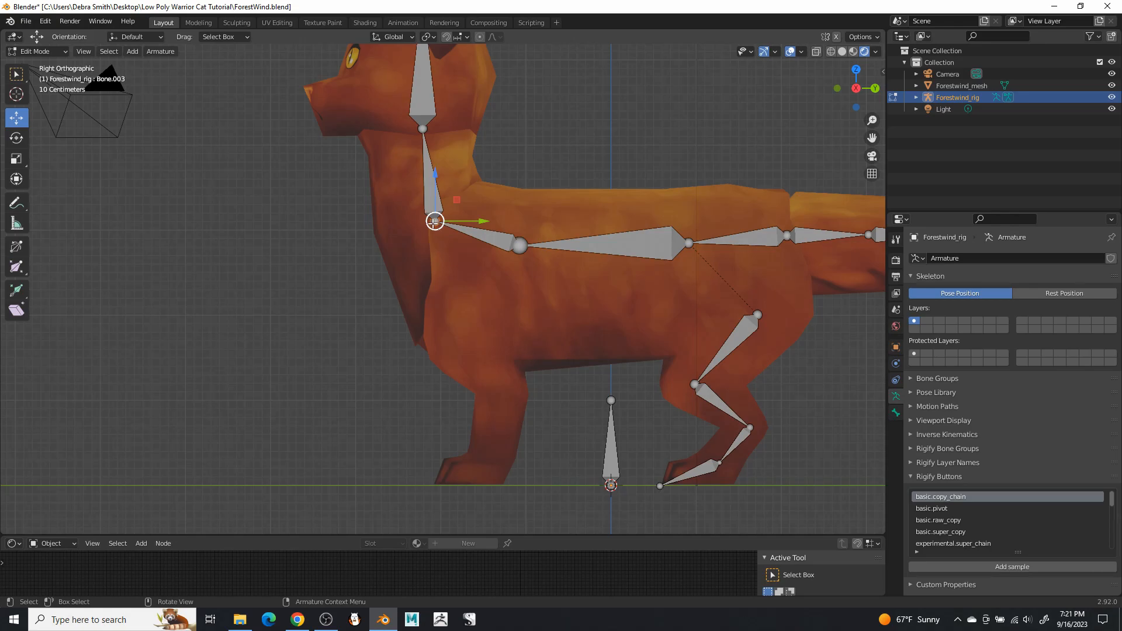
key("e")
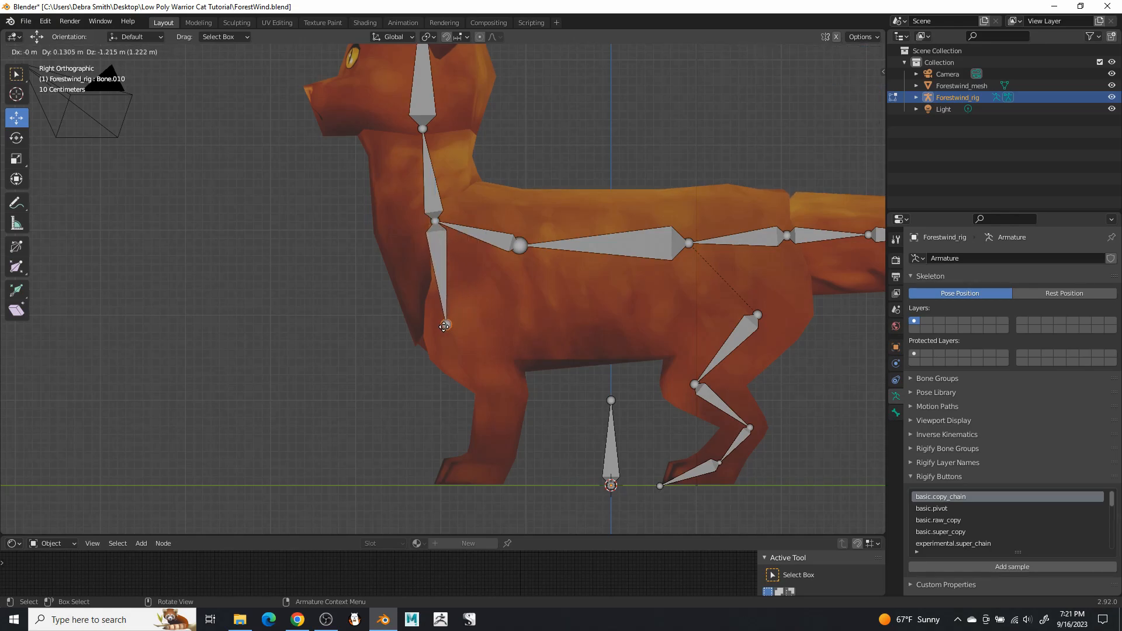
left_click(447, 327)
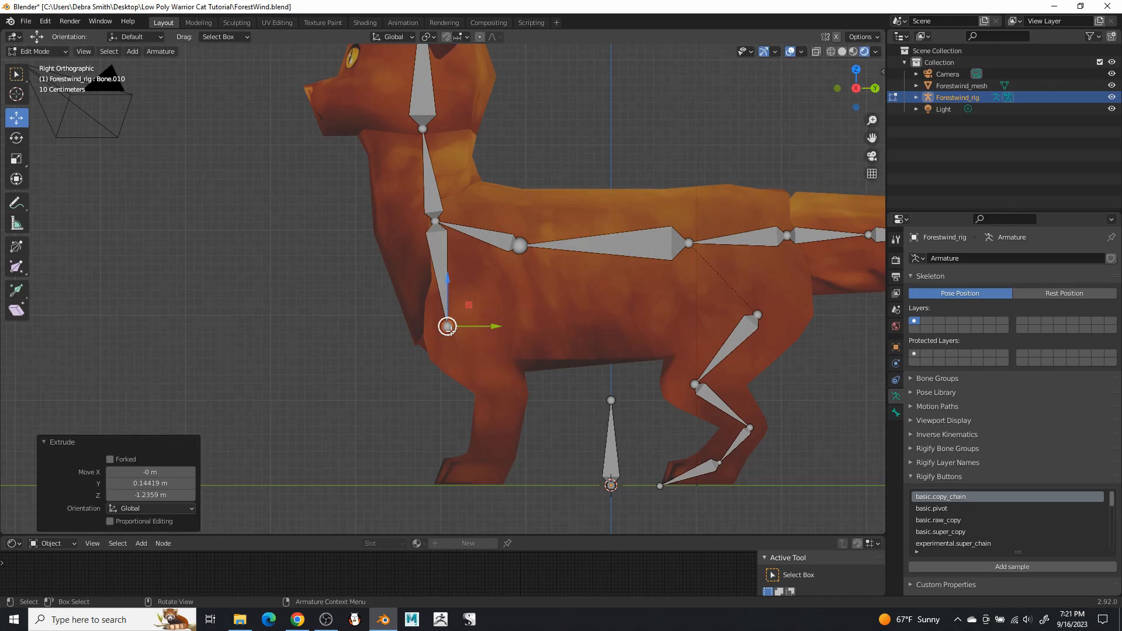
Extrude three front leg bones from the shoulder joint down to the toe, about 1.0, 0.81 and 0.77 m long
key("e")
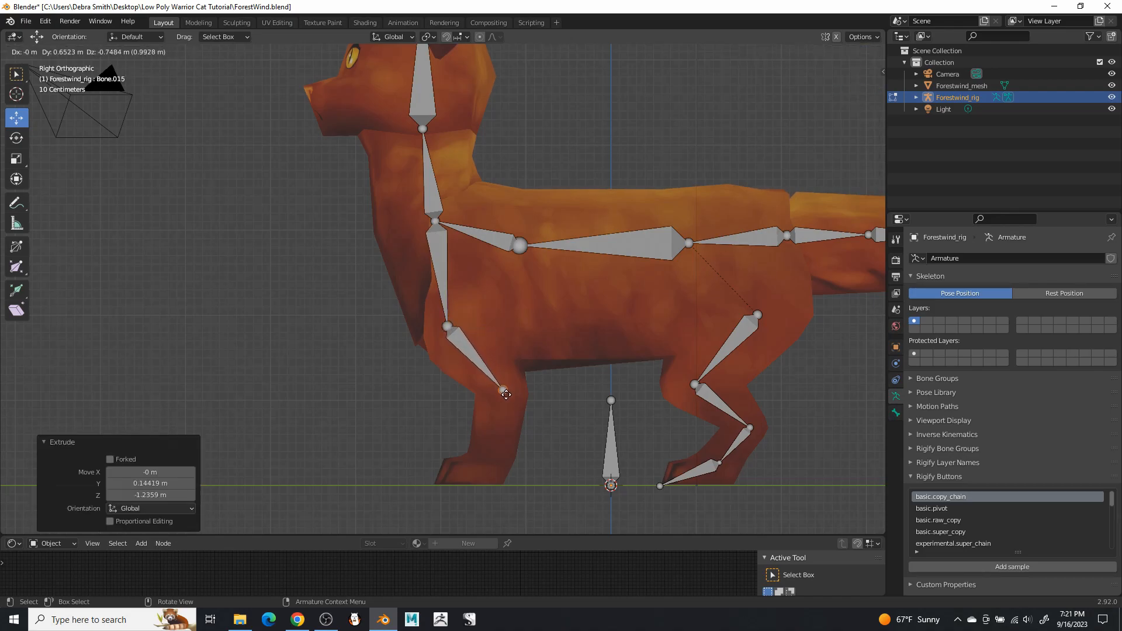
left_click(506, 394)
key("e")
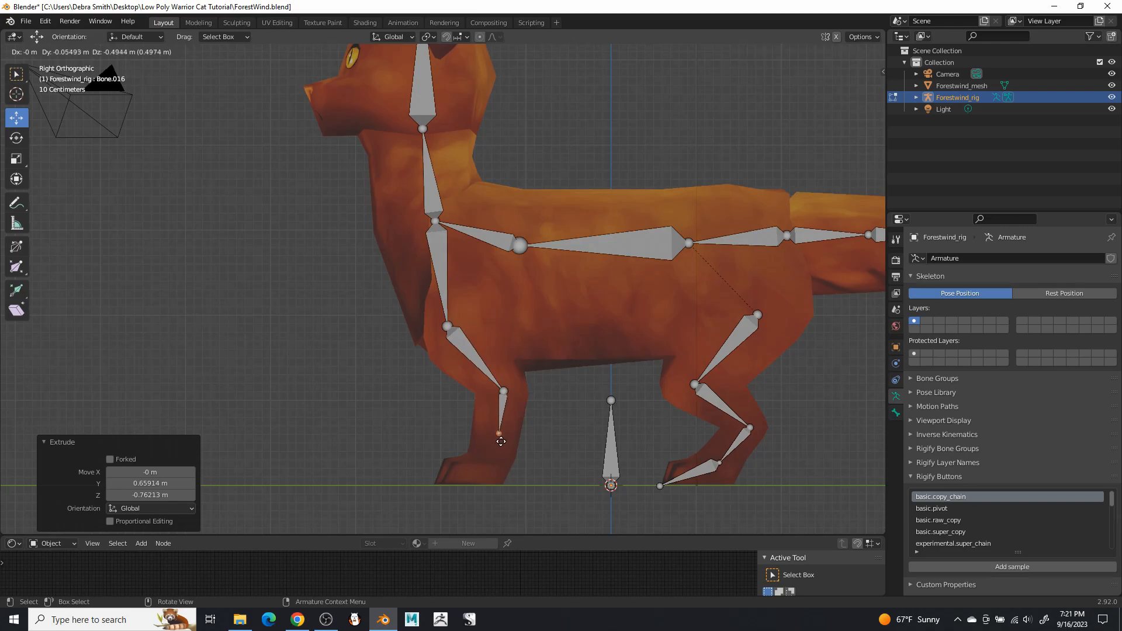
left_click(489, 459)
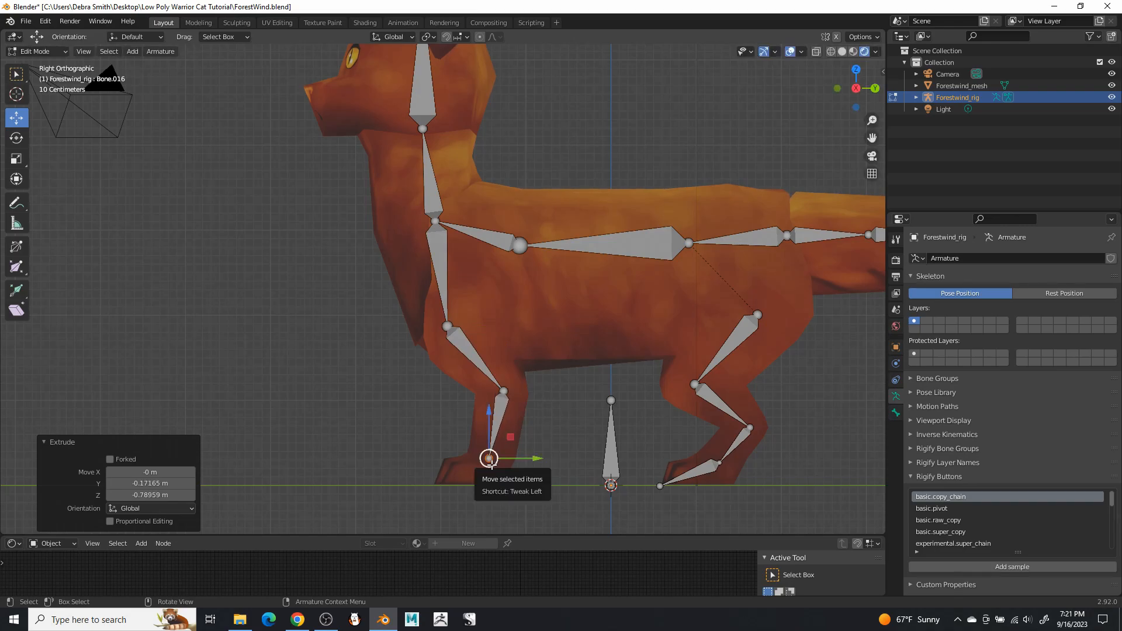
key("e")
left_click(430, 487)
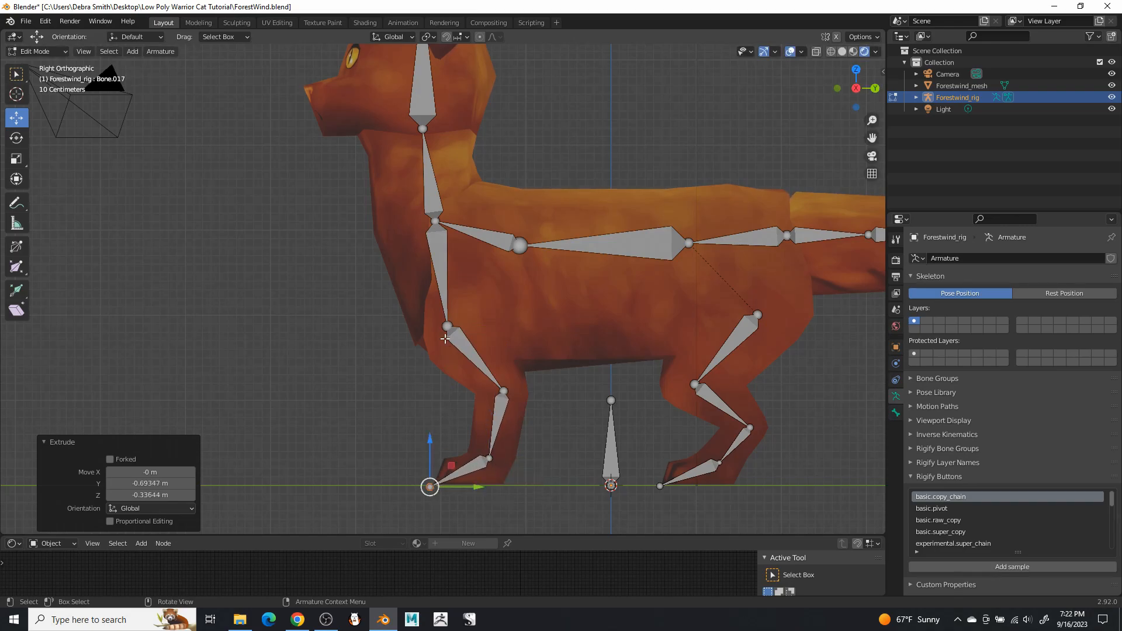
Delete the connector bone between the neck's base and the front leg chain
left_click(443, 260)
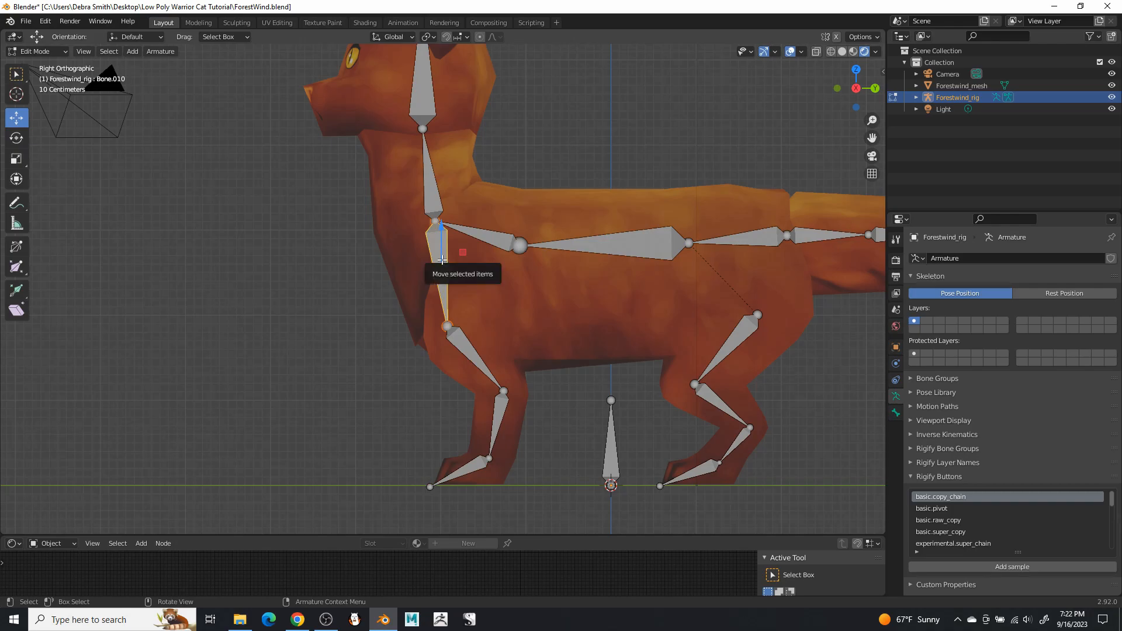
key("x")
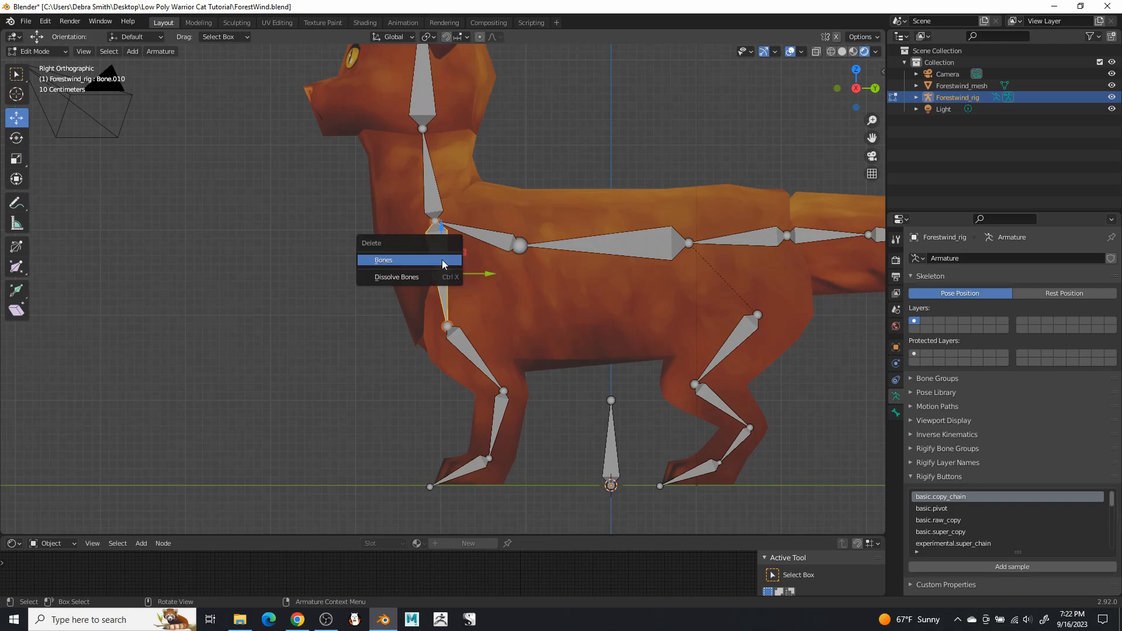
left_click(442, 261)
In front view, extrude a connector from the head bone's tip to the +X ear's base, then an ear bone about 1.1 m up to its tip
middle_click_drag(646, 304, 409, 324, "shift")
scroll(450, 346, "down", 2)
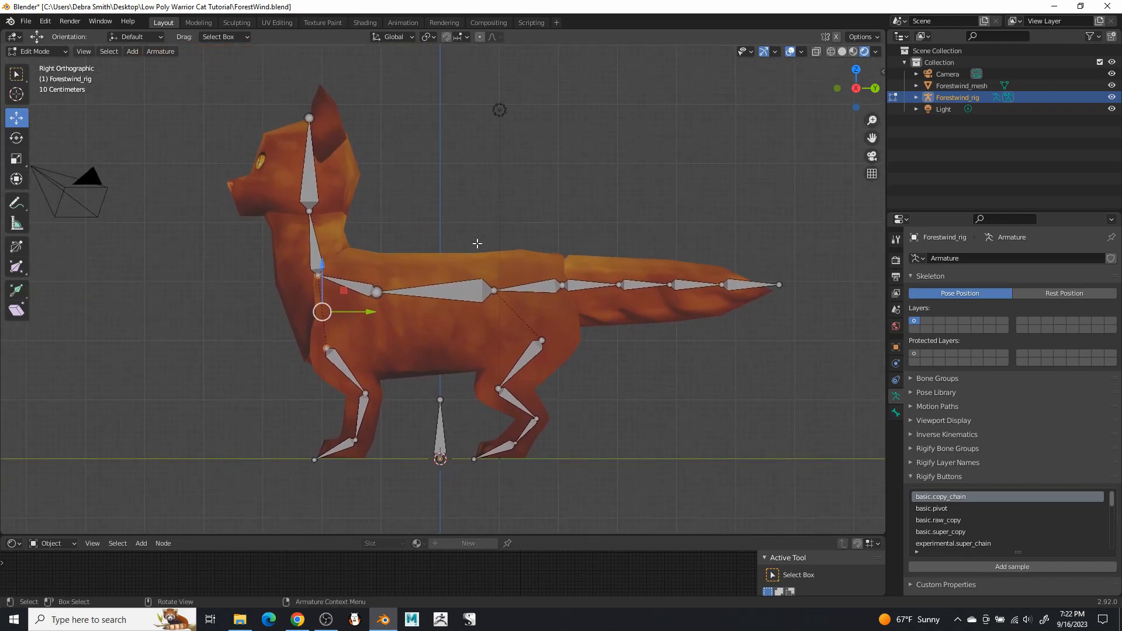
middle_click_drag(394, 228, 509, 227)
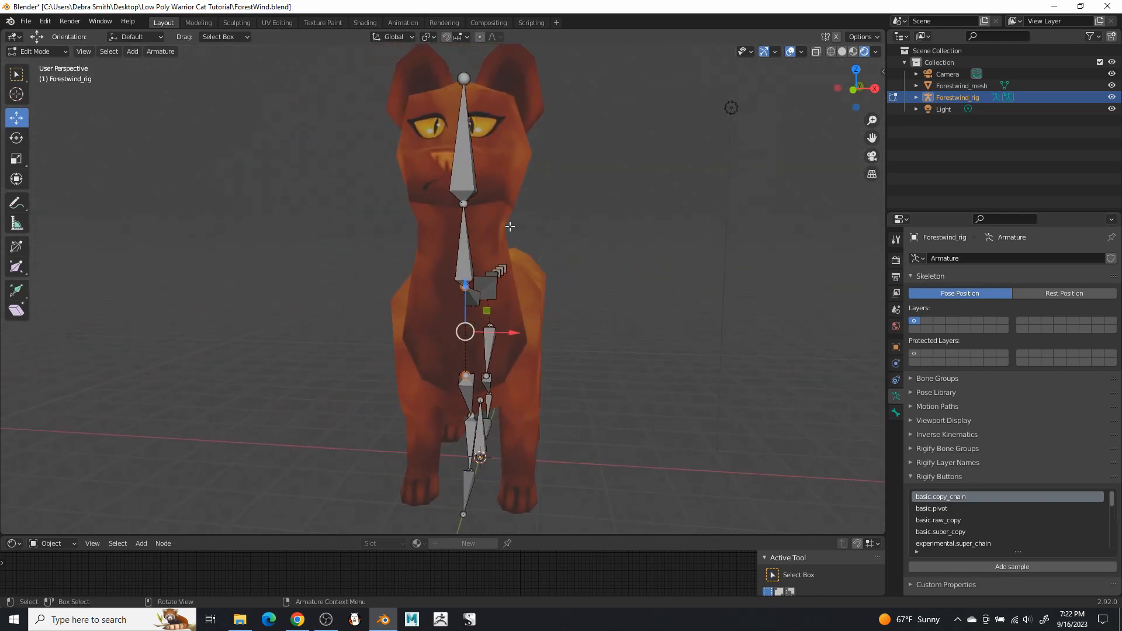
key("KP_1")
scroll(563, 227, "up", 5)
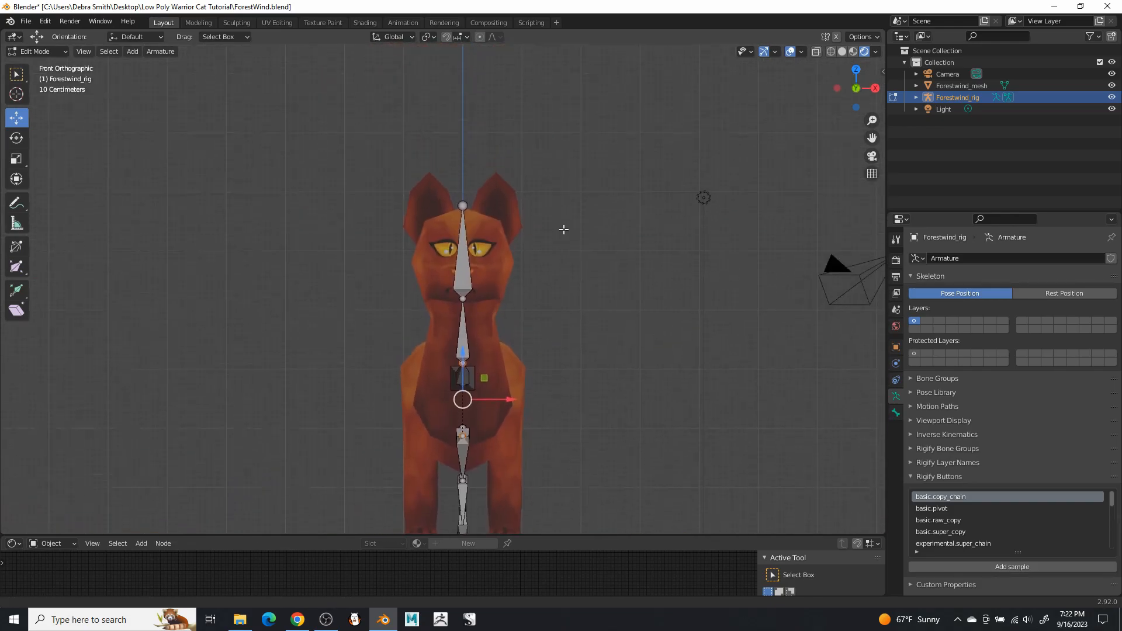
scroll(564, 250, "up", 2)
middle_click_drag(529, 164, 457, 247, "shift")
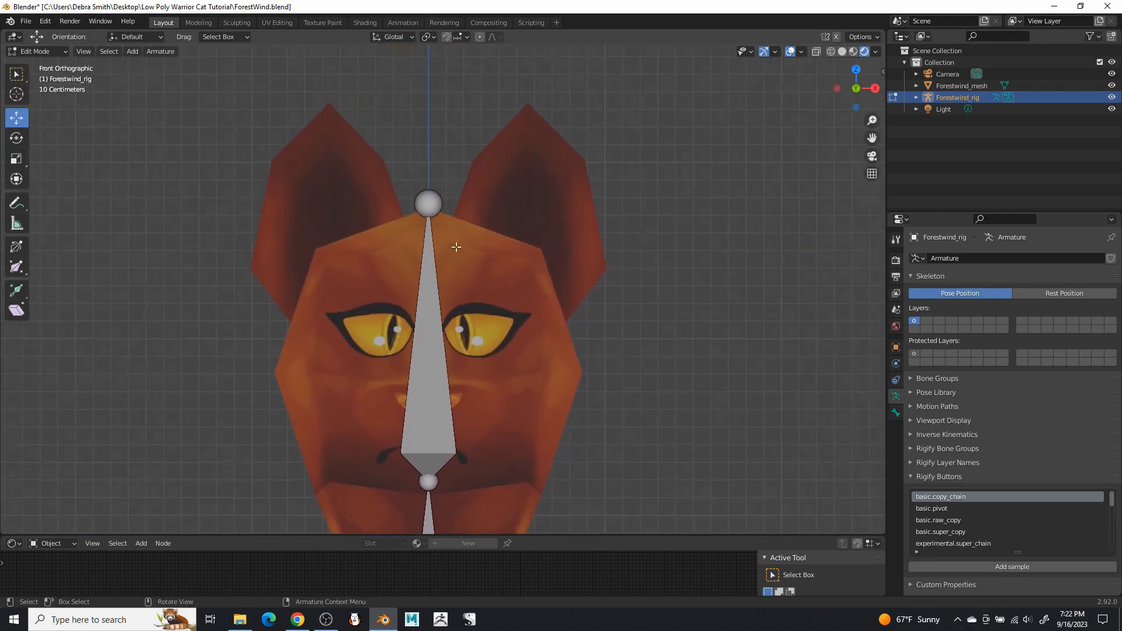
left_click(432, 208)
key("e")
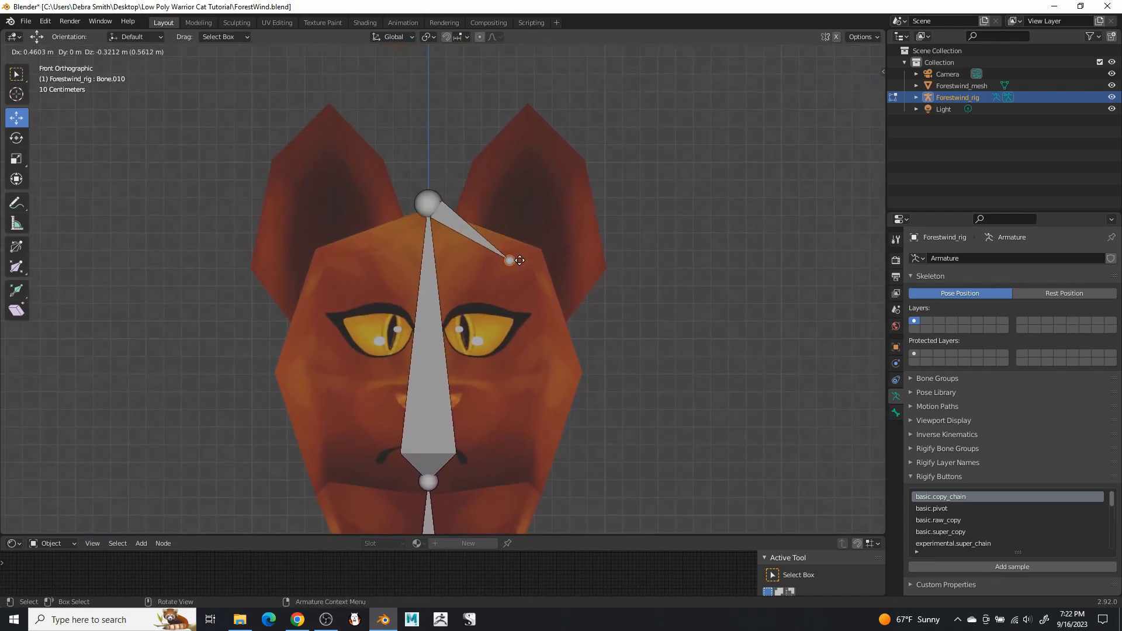
left_click(521, 289)
key("e")
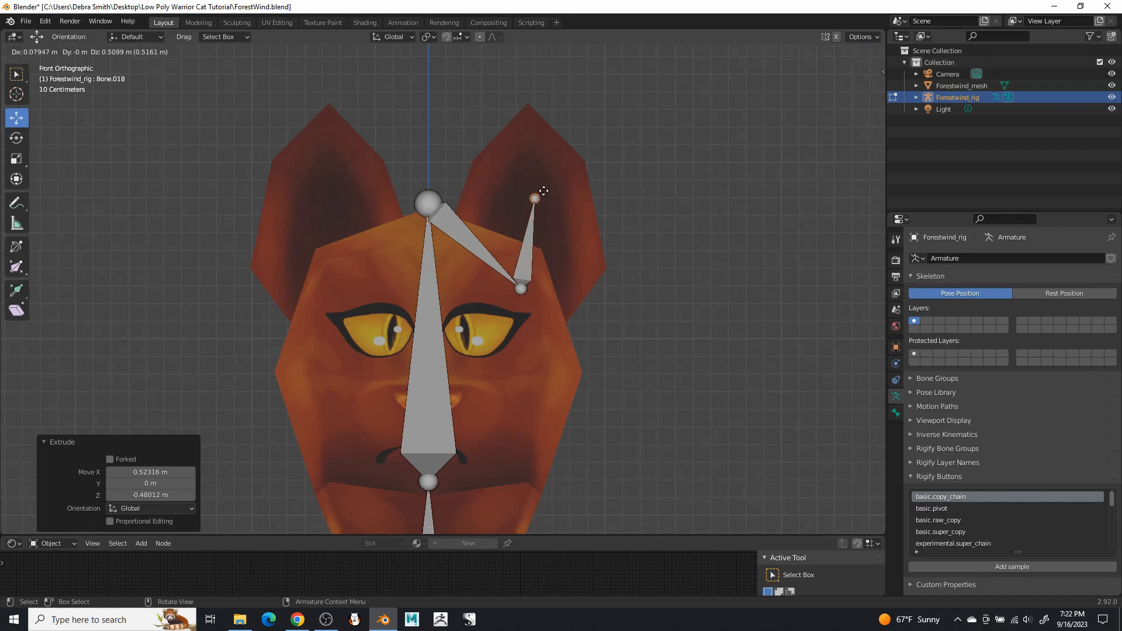
left_click(531, 94)
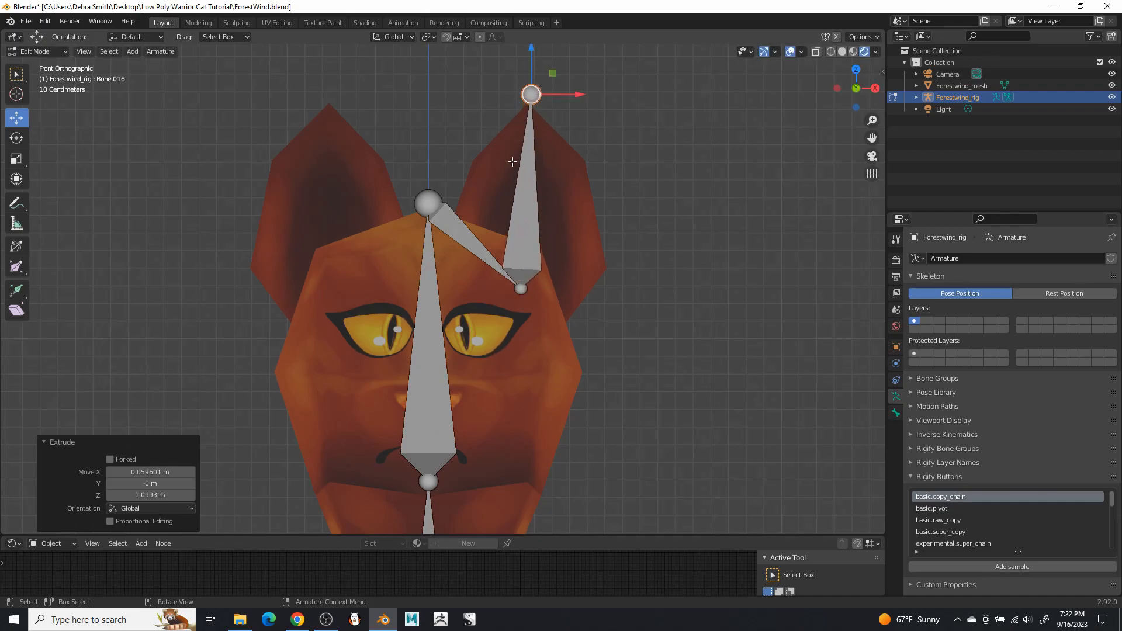
Delete the connector bone between the head bone's tip and the ear bone
left_click(461, 235)
key("x")
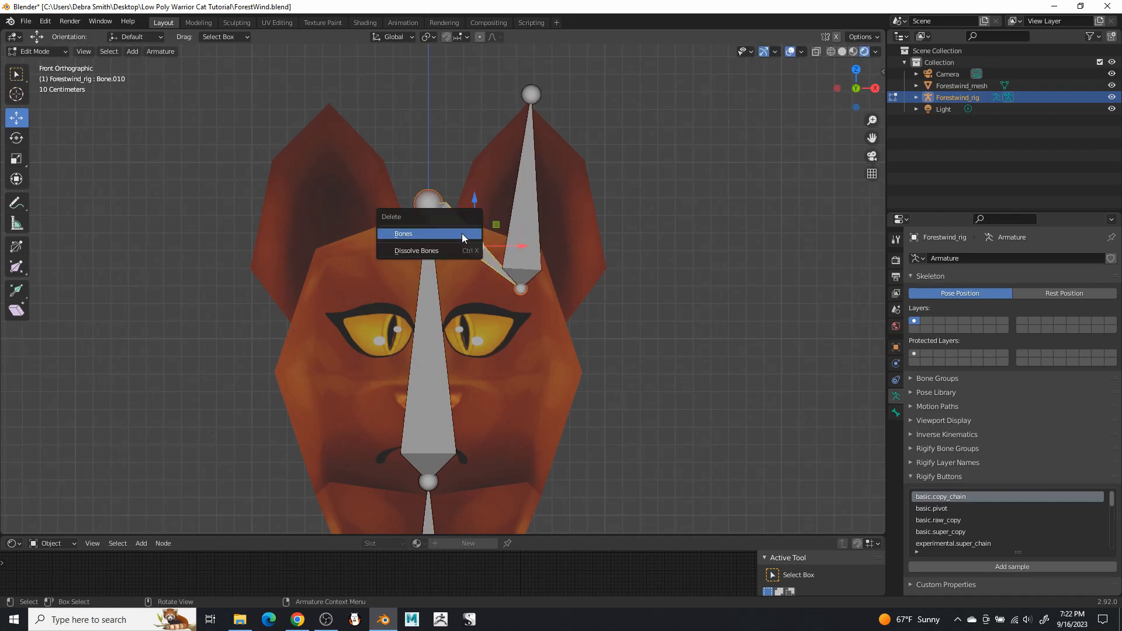
left_click(461, 233)
left_click(632, 281)
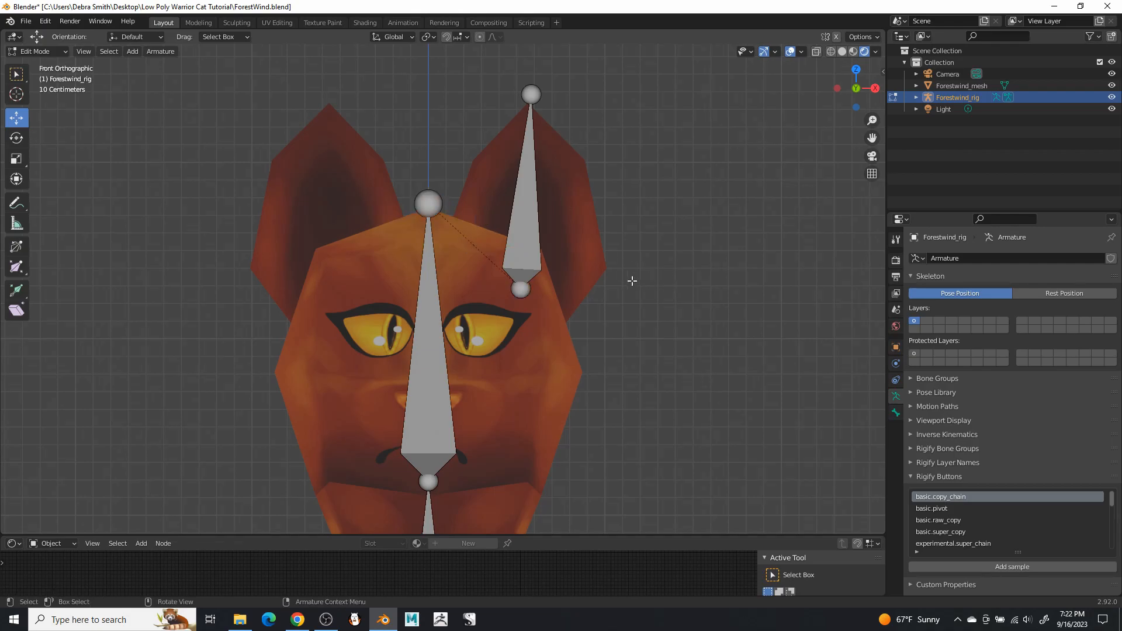
In right side view, move the ear bone about 0.2 m back along Y so it sits inside the ear
key("KP_3")
scroll(517, 334, "down", 3)
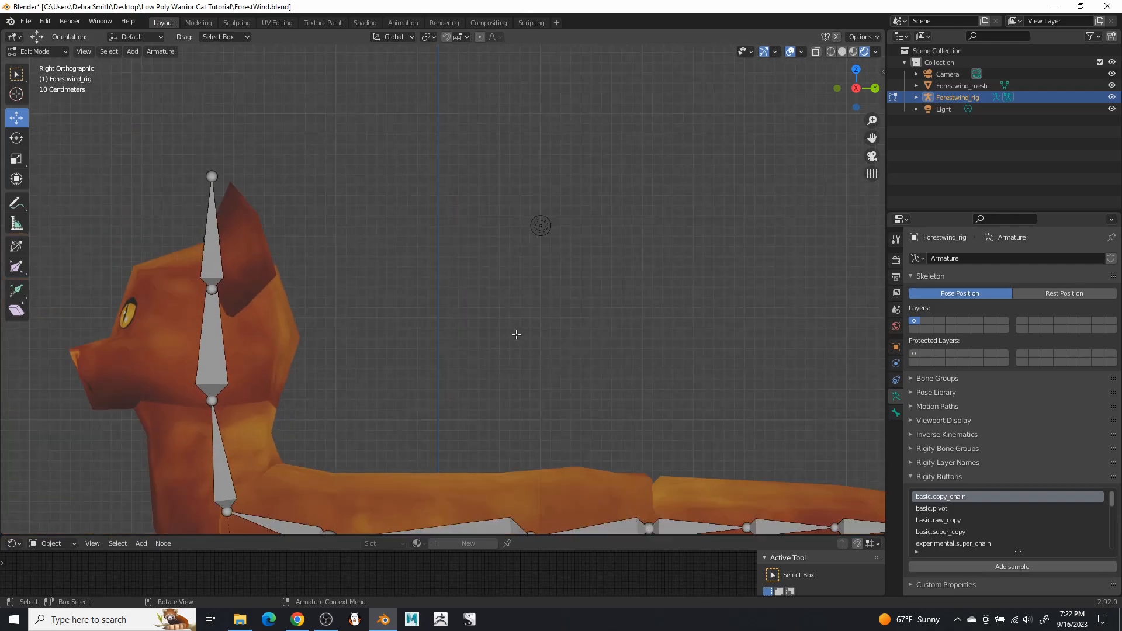
middle_click_drag(270, 269, 483, 258, "shift")
left_click(420, 238)
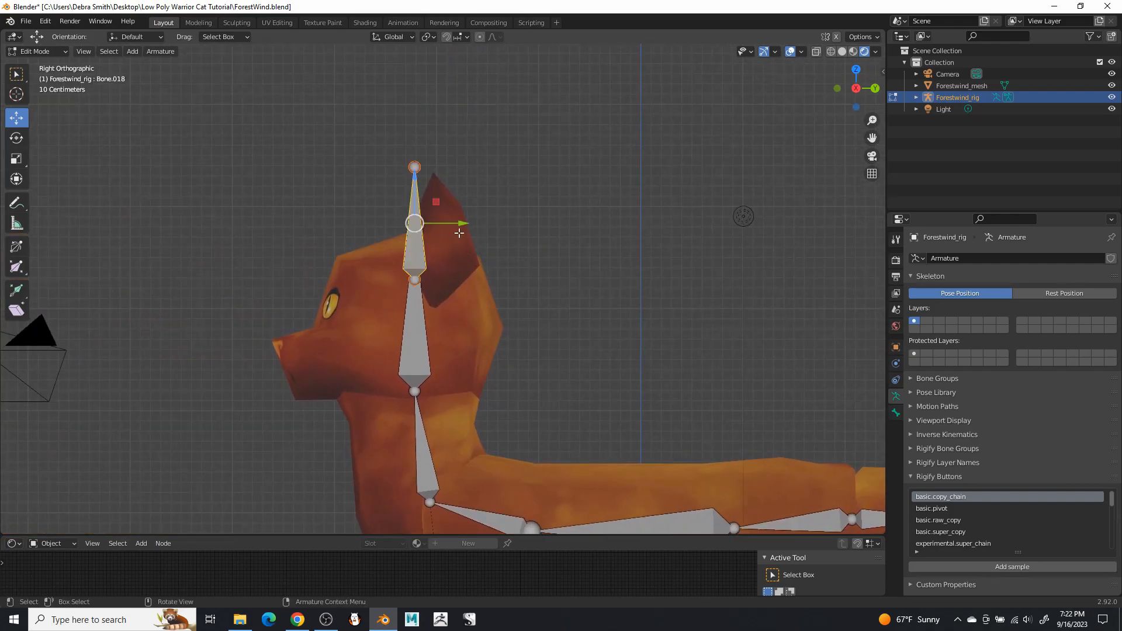
key("g")
key("y")
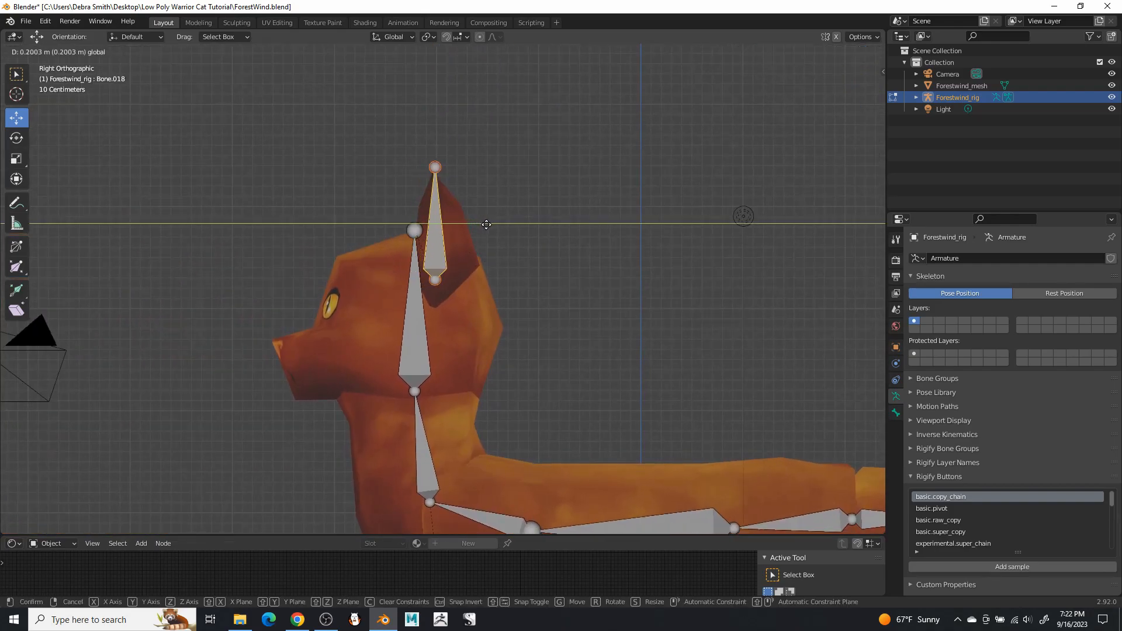
left_click(486, 225)
left_click(535, 301)
Duplicate the head bone and move the copy about 1.65 m forward along Y, in front of the face
middle_click_drag(534, 301, 589, 306, "shift")
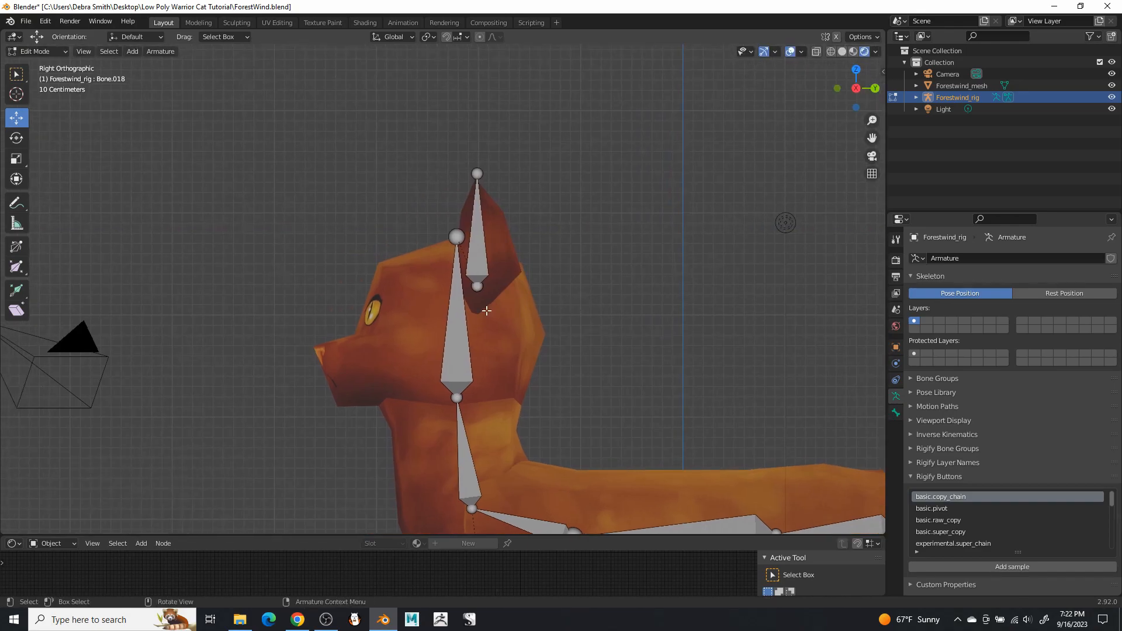
left_click(457, 359)
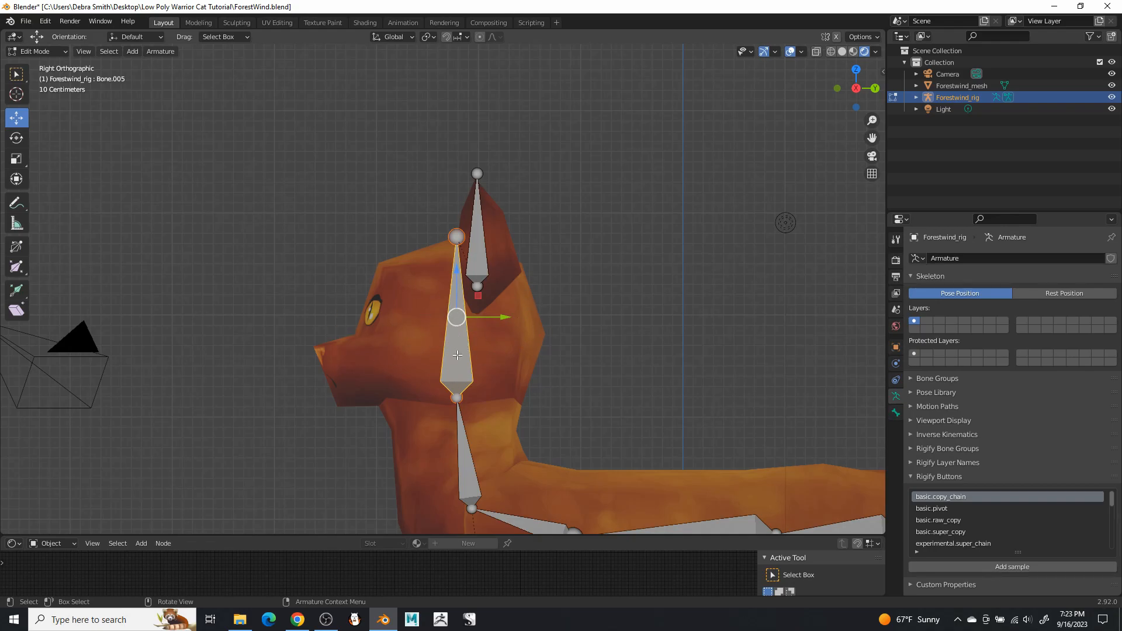
key("shift+d")
right_click(508, 322)
left_click_drag(509, 319, 342, 357)
Extrude control bones from the rear and front ankle joints together, about 0.6 m straight back along Y
scroll(576, 322, "down", 5)
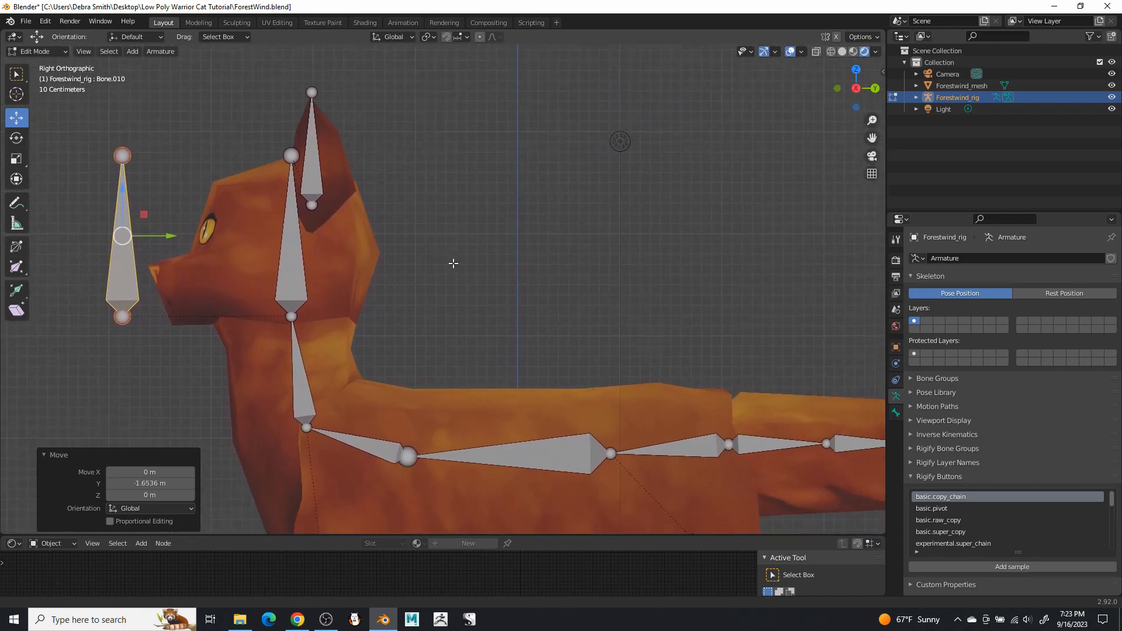
scroll(494, 273, "up", 6)
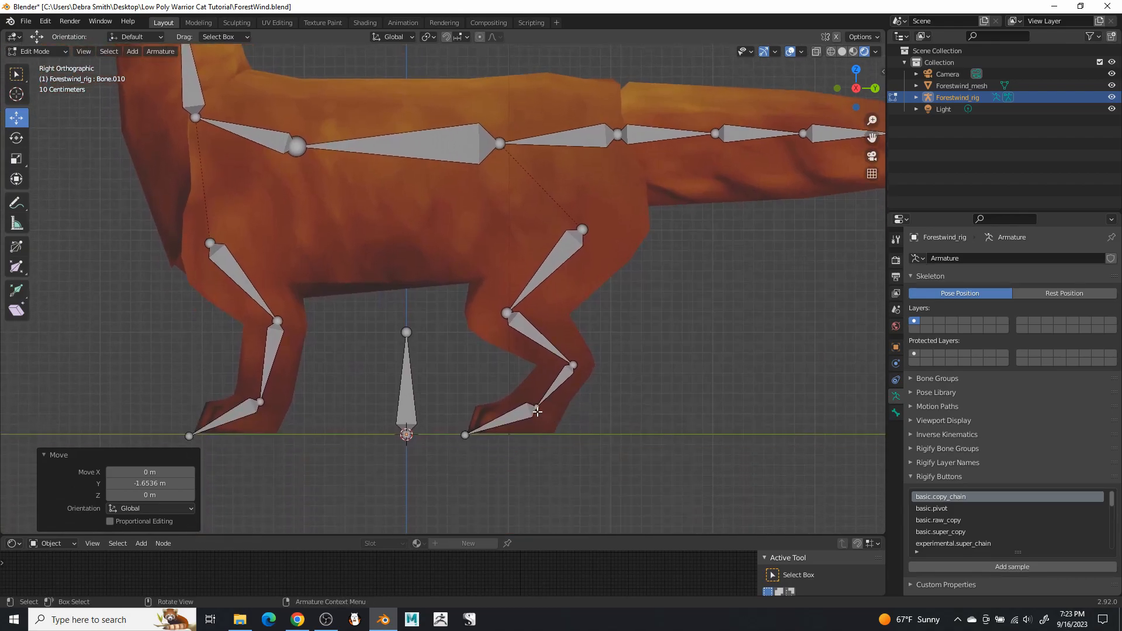
left_click(539, 408)
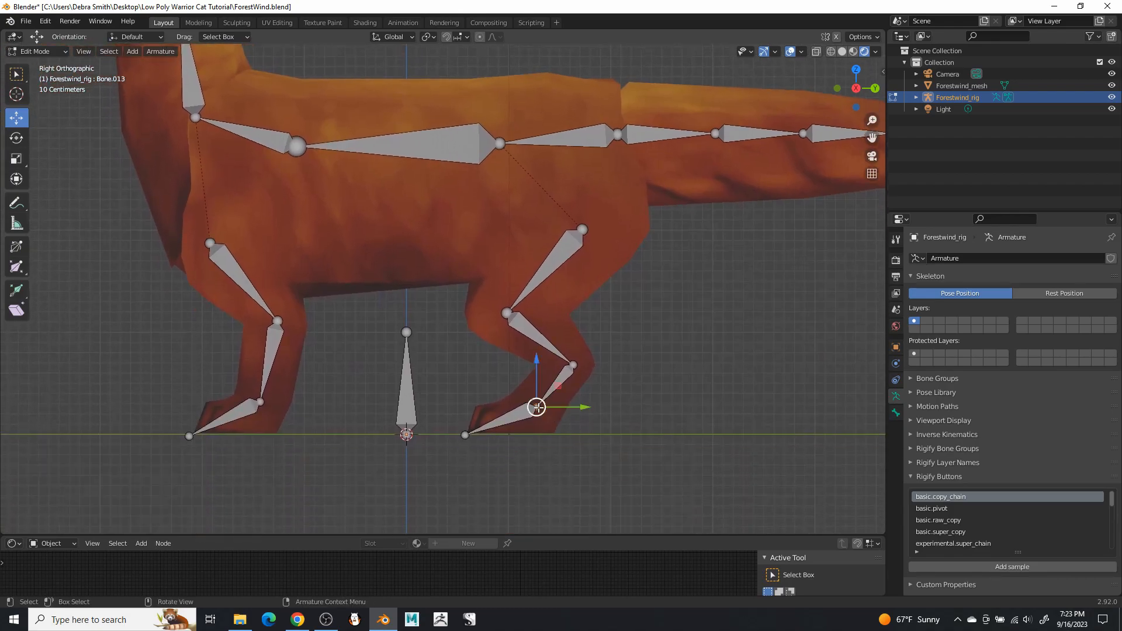
left_click(261, 402, "shift")
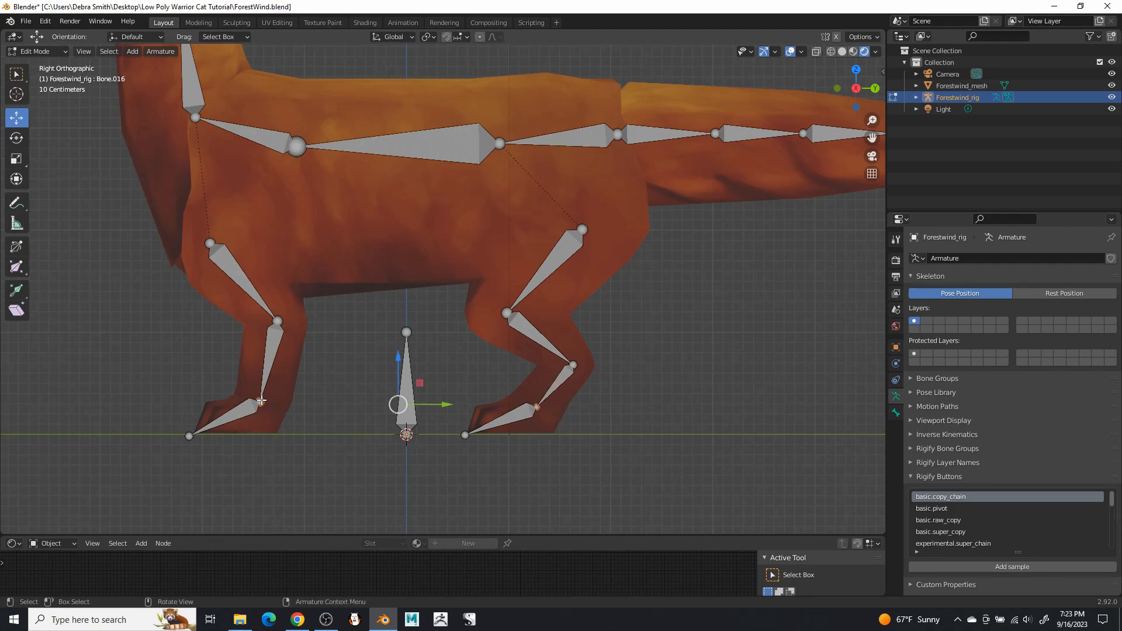
key("e")
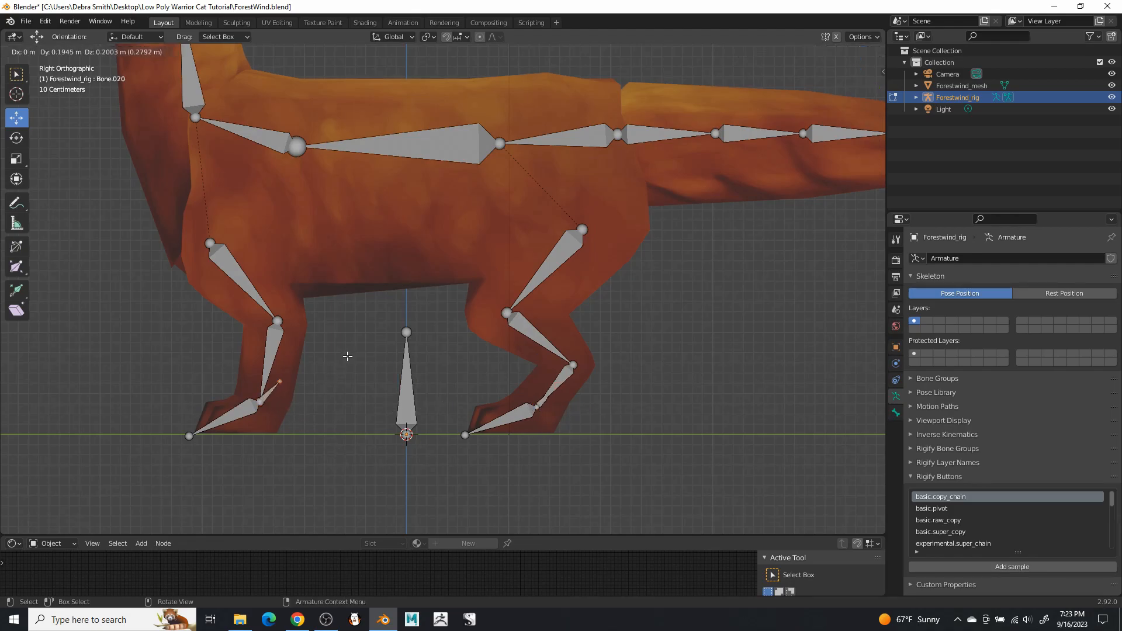
right_click(345, 355)
left_click_drag(445, 405, 508, 405)
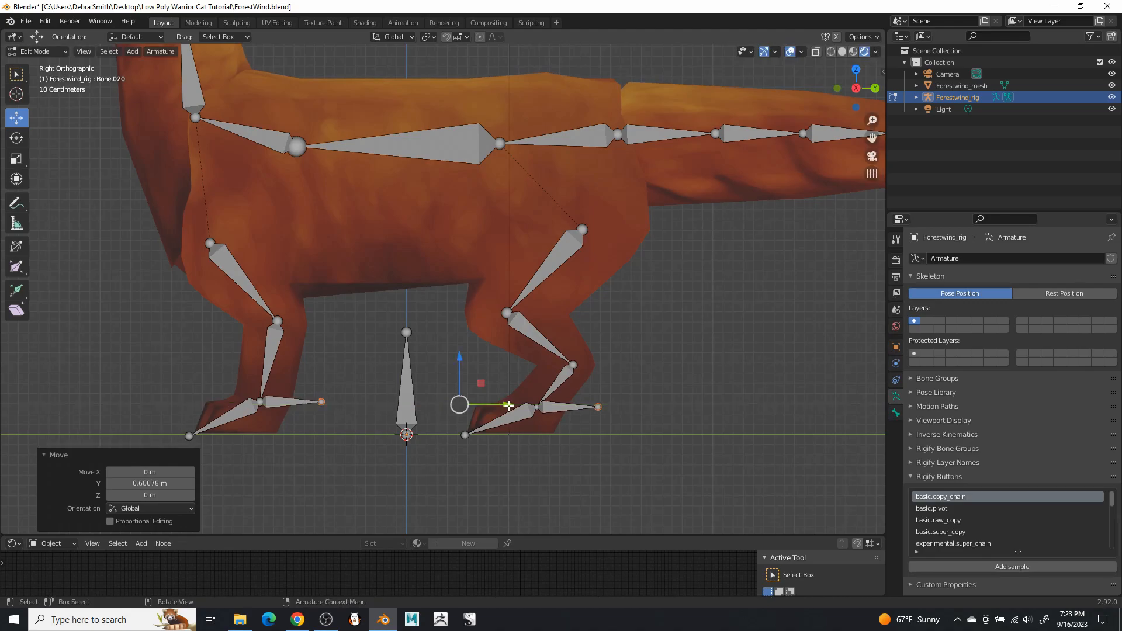
Extrude a control bone from the rear knee joint, about 0.7 m straight forward along Y
left_click(506, 313)
key("e")
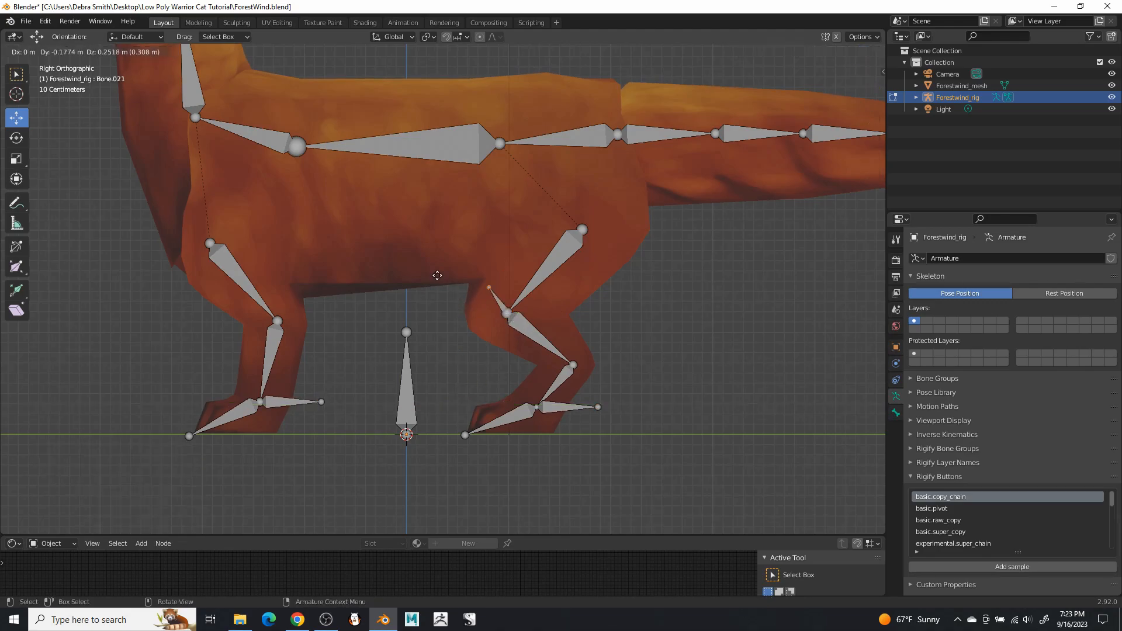
right_click(433, 268)
left_click_drag(552, 313, 480, 313)
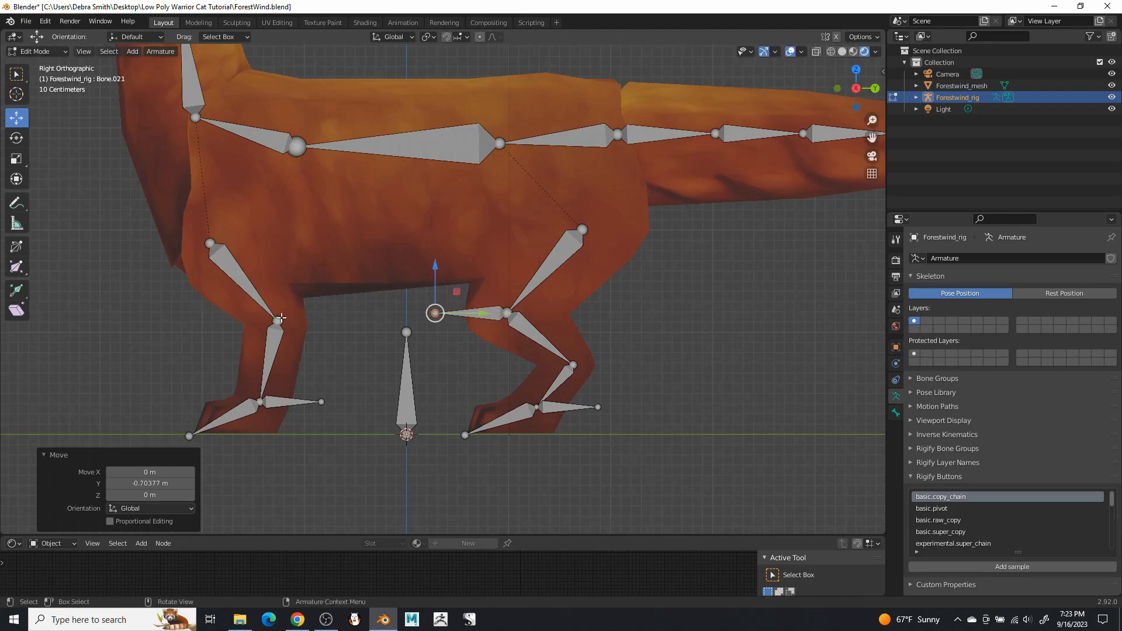
Extrude a control bone from the front elbow joint, about 0.81 m straight back along Y
left_click(278, 321)
key("e")
right_click(335, 318)
left_click_drag(335, 318, 414, 326)
Clear the parent of both the rear and the front ankle control bones
middle_click_drag(597, 387, 648, 412, "shift")
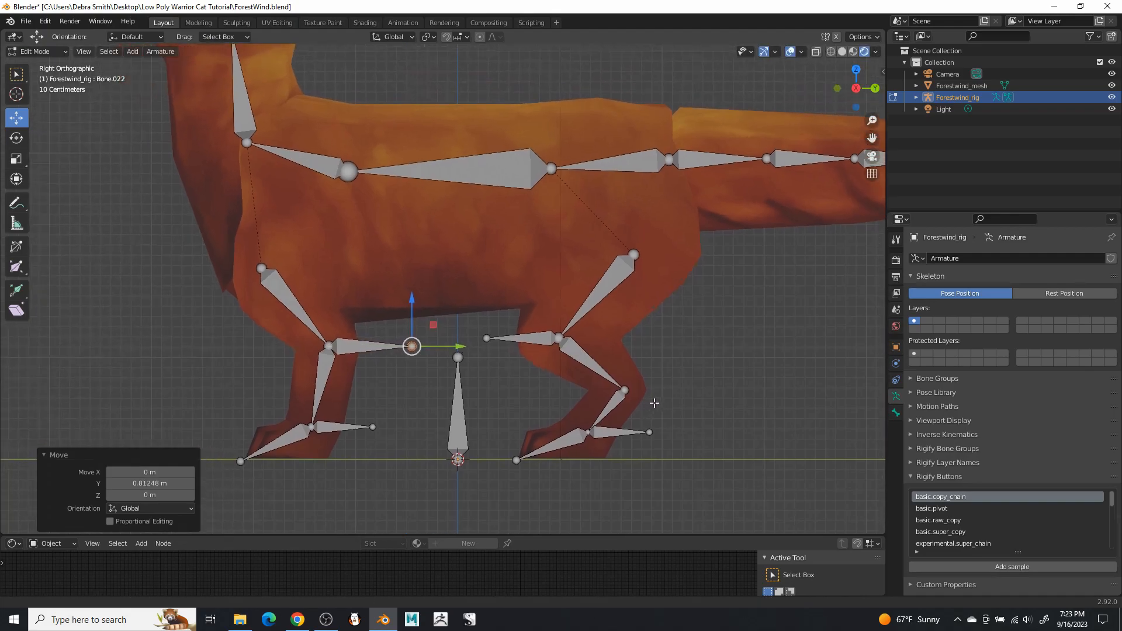
left_click(620, 431)
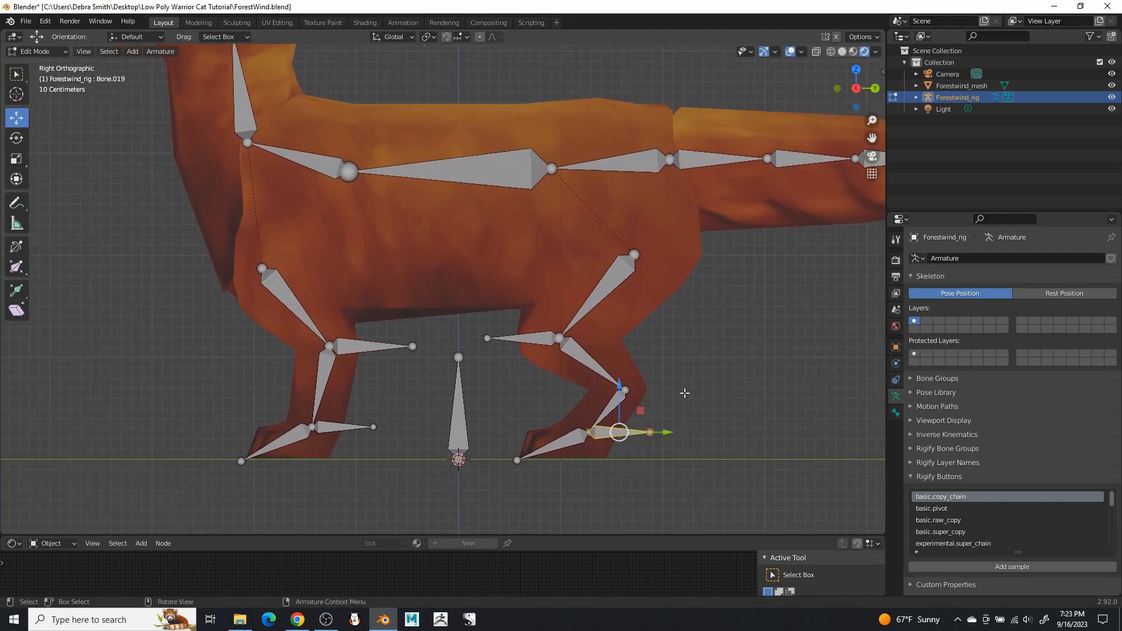
key("ctrl+p")
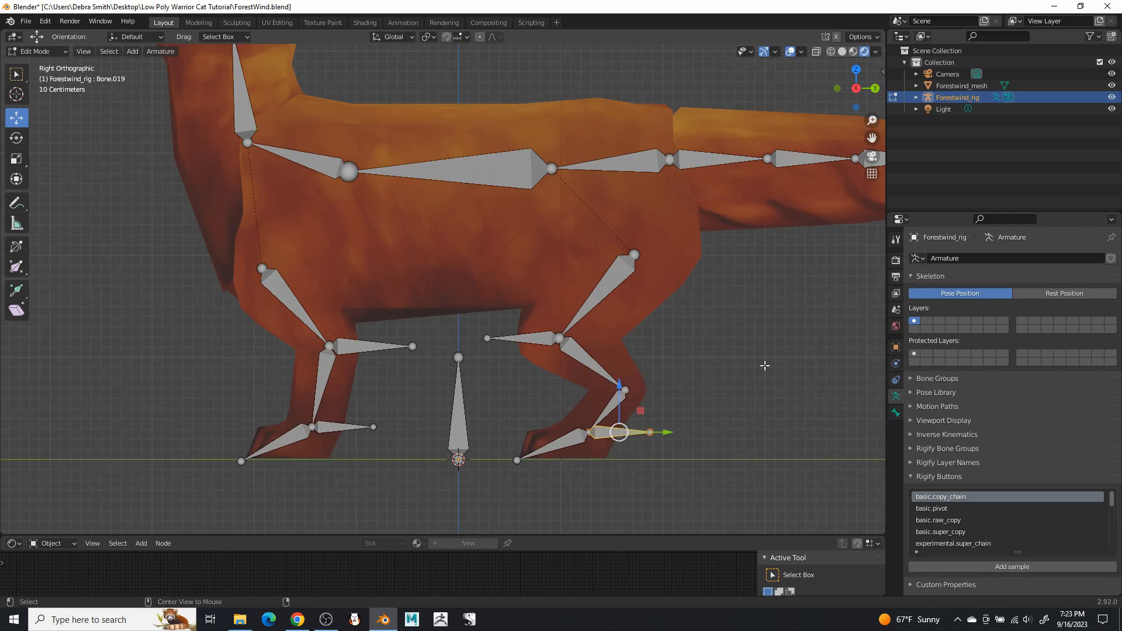
key("alt+p")
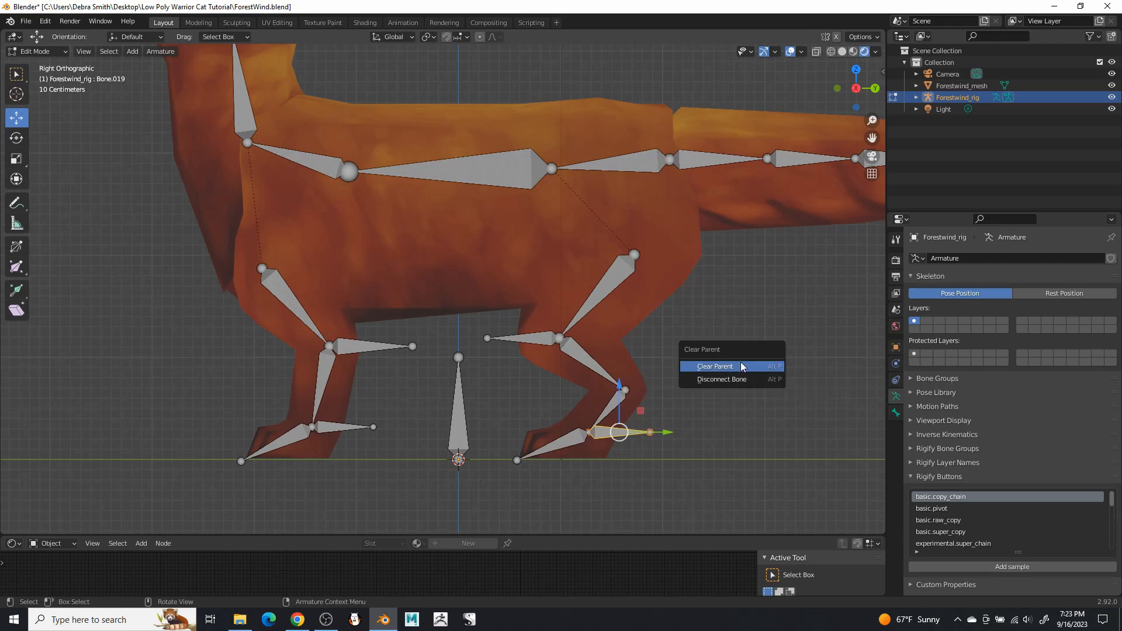
left_click(741, 366)
left_click(330, 428)
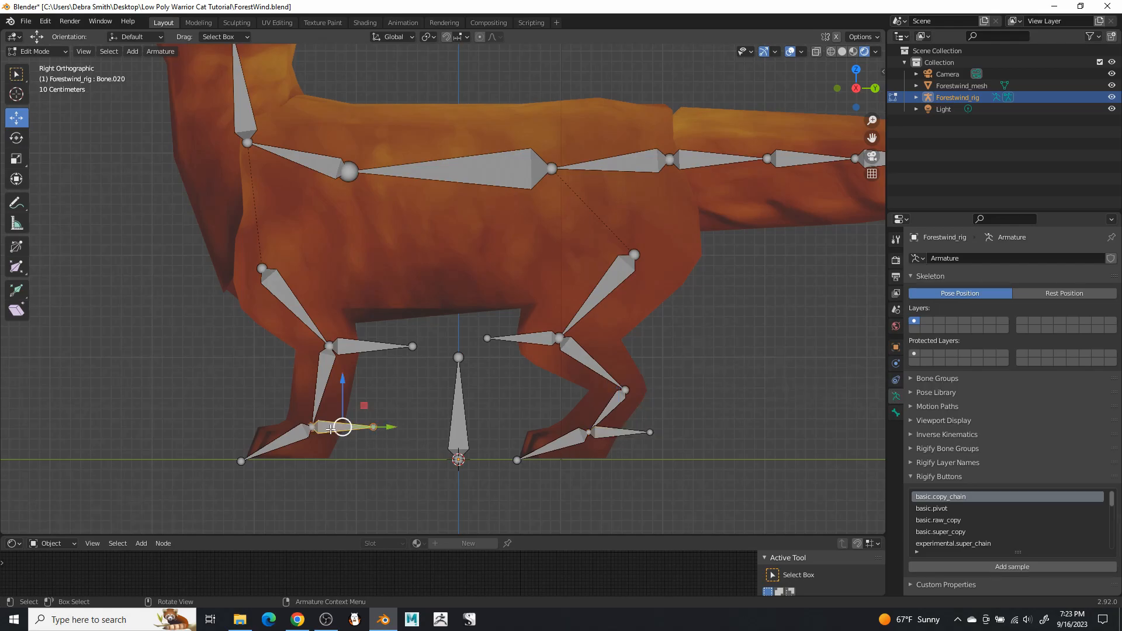
key("alt+p")
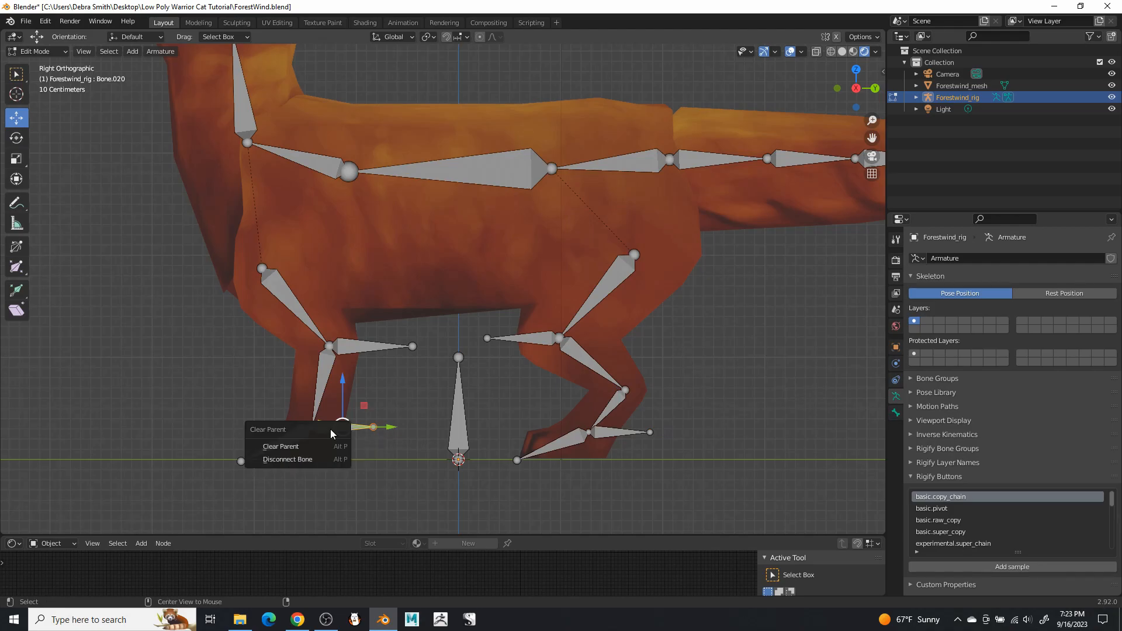
left_click(324, 447)
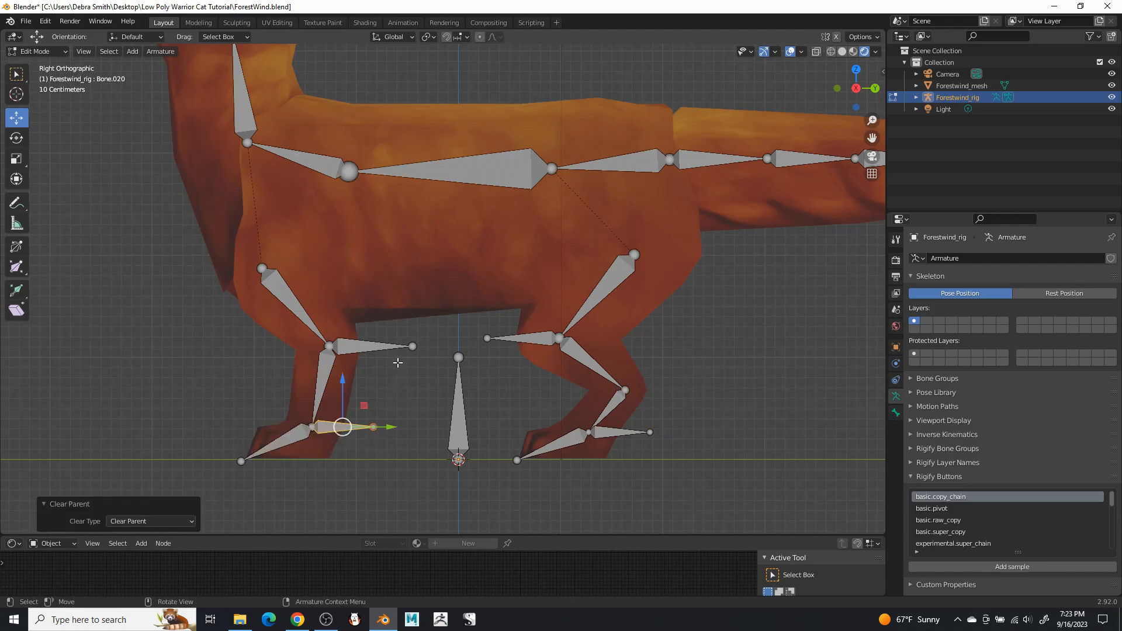
Clear the front elbow control bone's parent and move the bone back along Y, away from the leg and under the belly
left_click(372, 344)
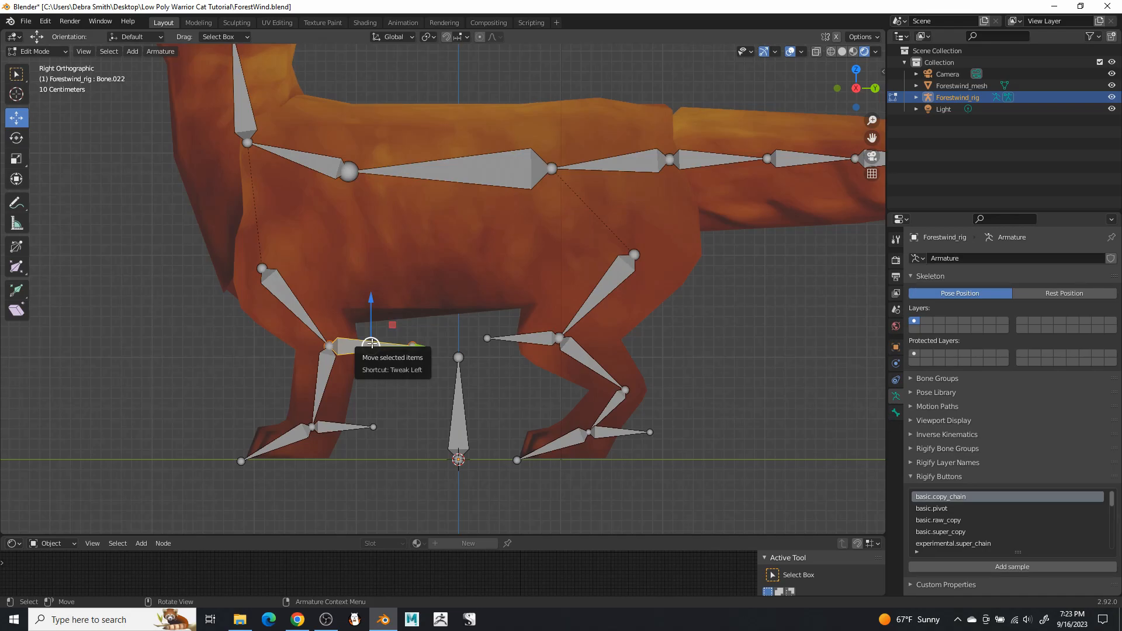
key("alt+p")
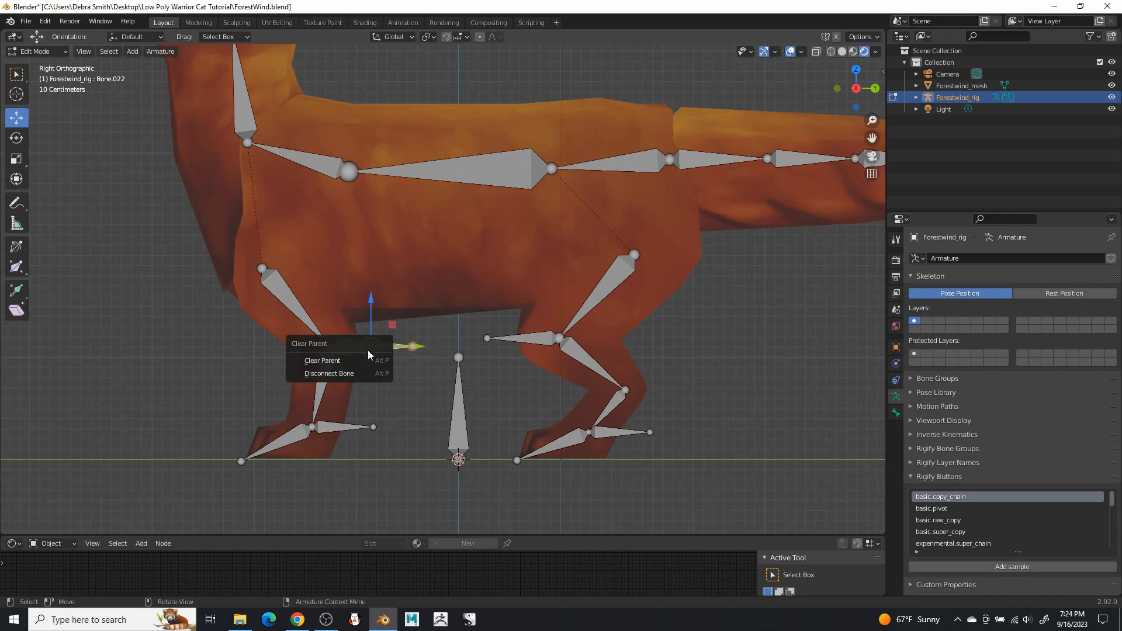
left_click(363, 360)
key("g")
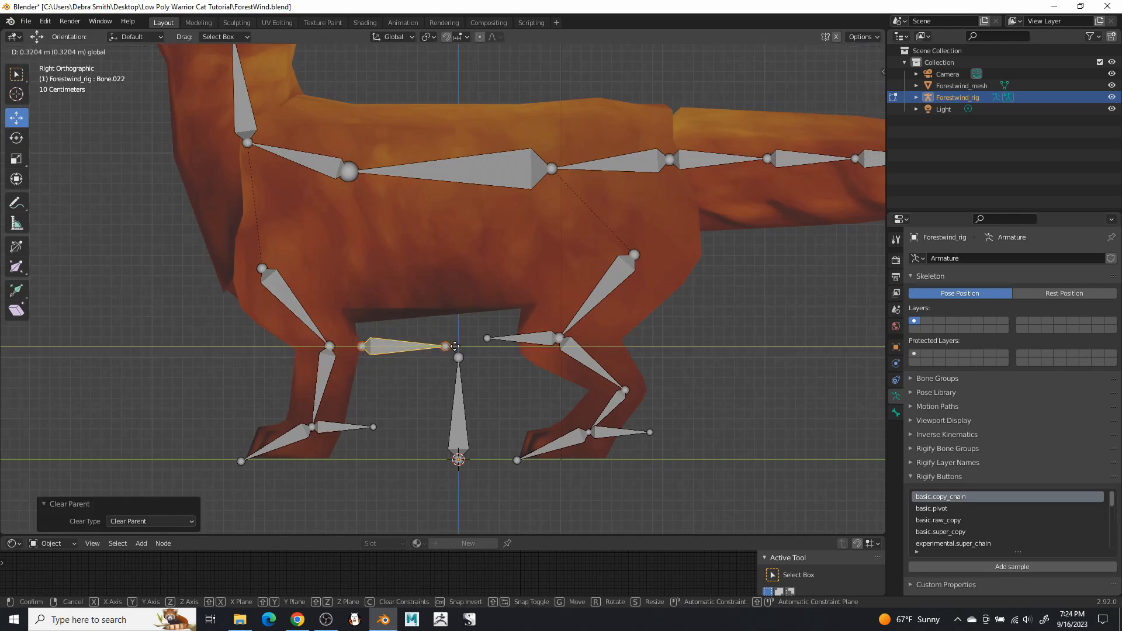
left_click(512, 346)
Clear the rear knee control bone's parent and move the bone about 0.76 m forward along Y, away from the leg
left_click(536, 335)
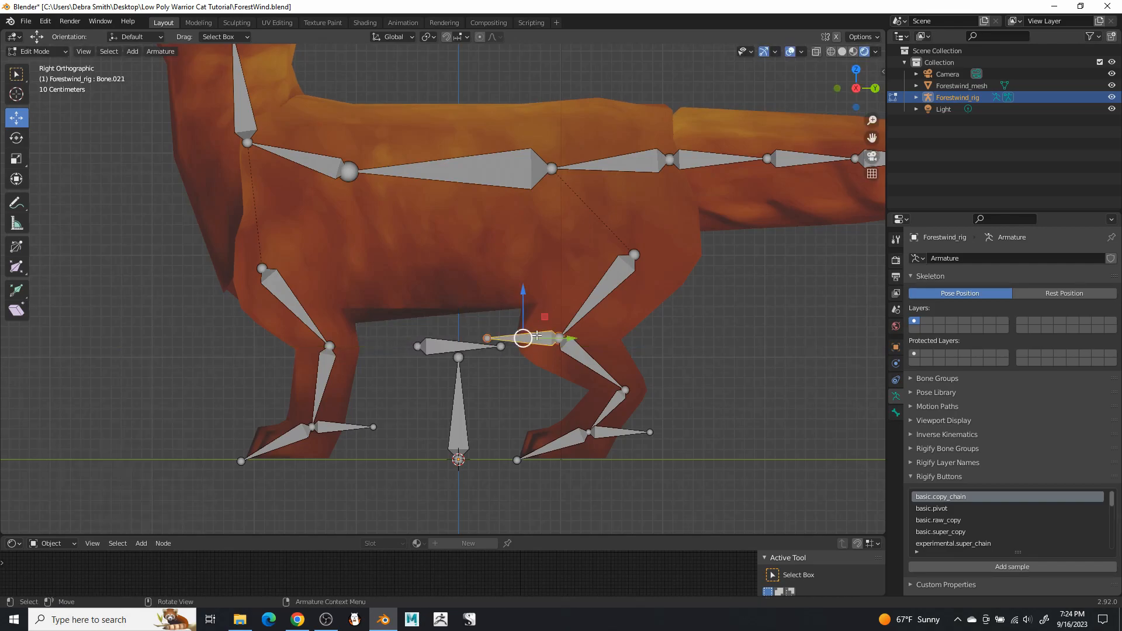
key("alt+p")
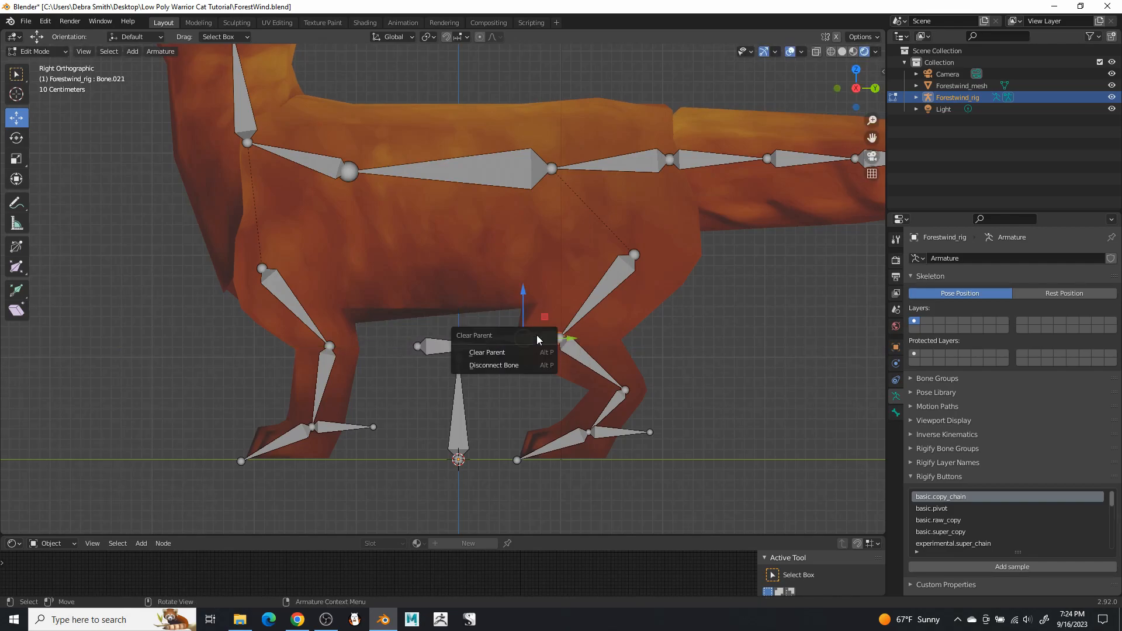
left_click(523, 352)
key("g")
key("y")
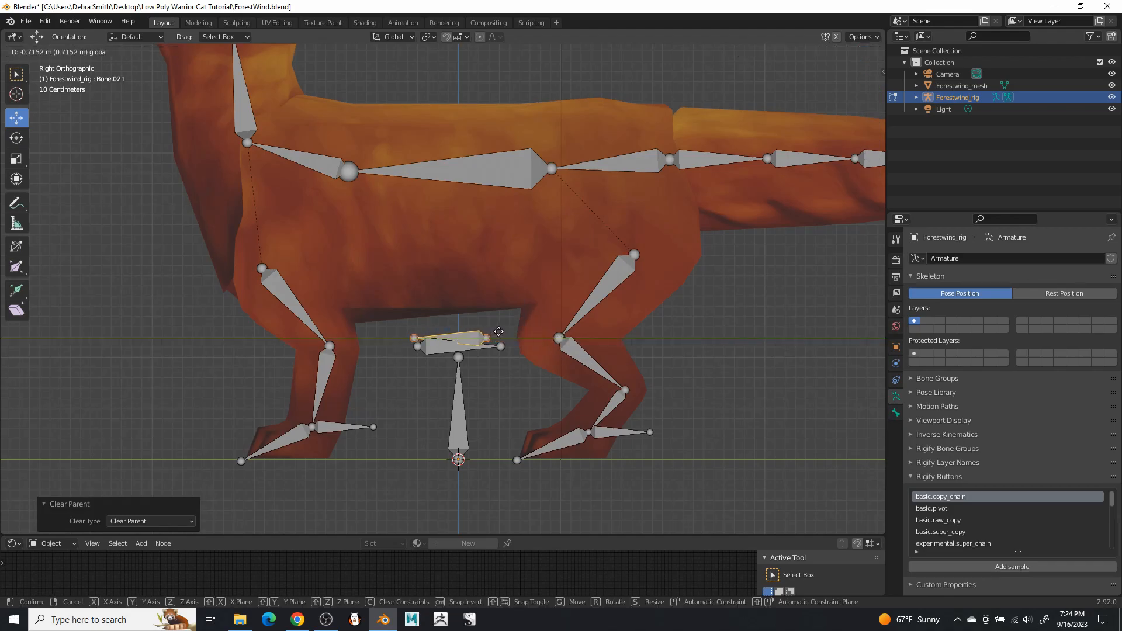
left_click(495, 332)
Select all front and rear leg bones with their control bones and, in front view, move them about 0.72 m along +X into the legs
scroll(719, 399, "down", 3)
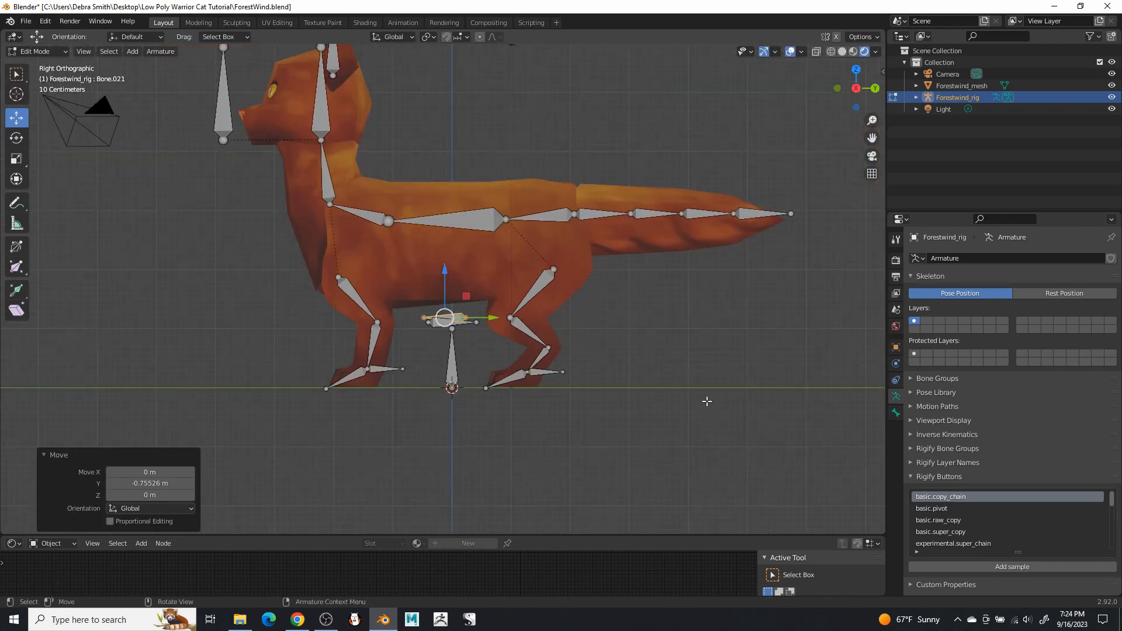
middle_click_drag(666, 326, 658, 363, "shift")
left_click_drag(307, 272, 413, 478)
scroll(413, 436, "up", 4)
left_click_drag(404, 380, 434, 429, "shift")
left_click(512, 408, "shift")
left_click(617, 342, "shift")
left_click(605, 420, "shift")
left_click(641, 486, "shift")
left_click(635, 510, "shift")
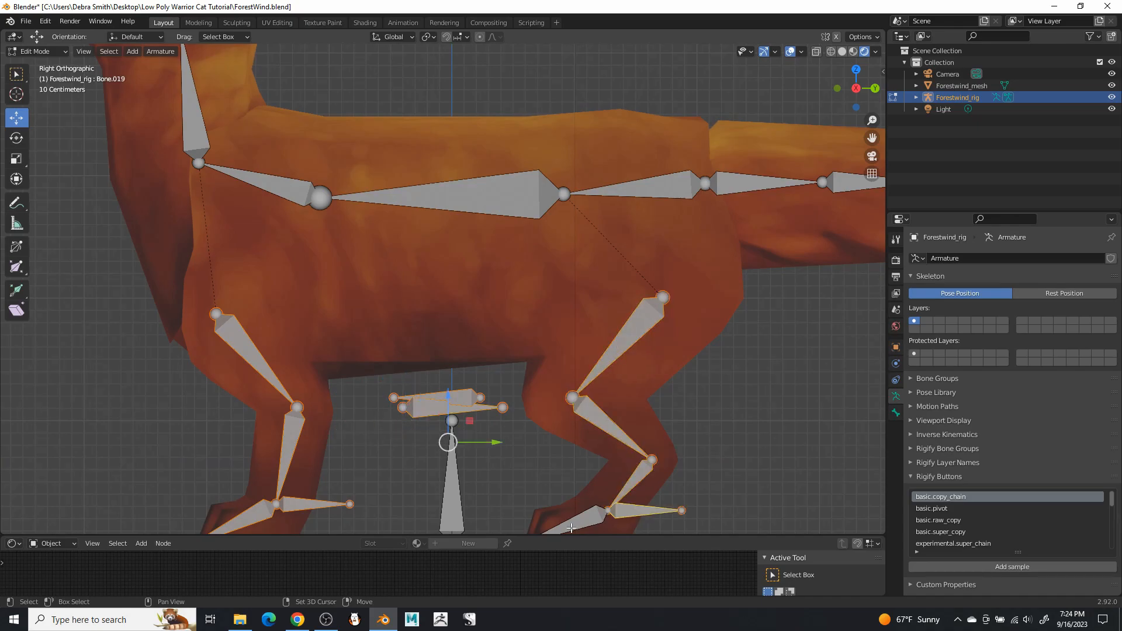
scroll(667, 438, "down", 4)
middle_click_drag(596, 387, 595, 387, "shift")
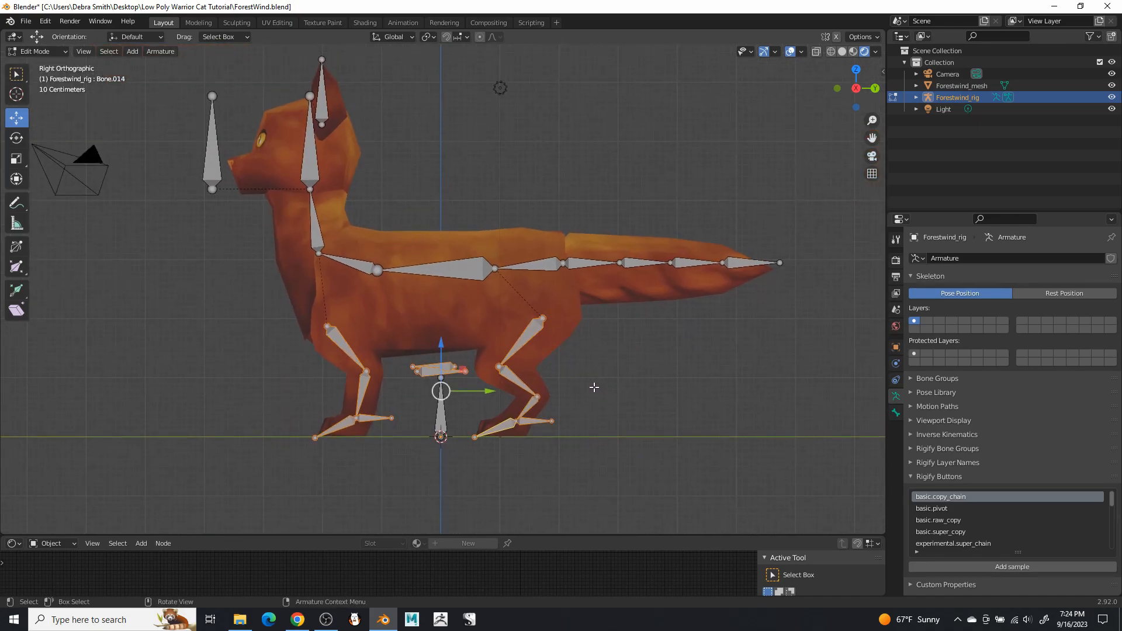
key("KP_1")
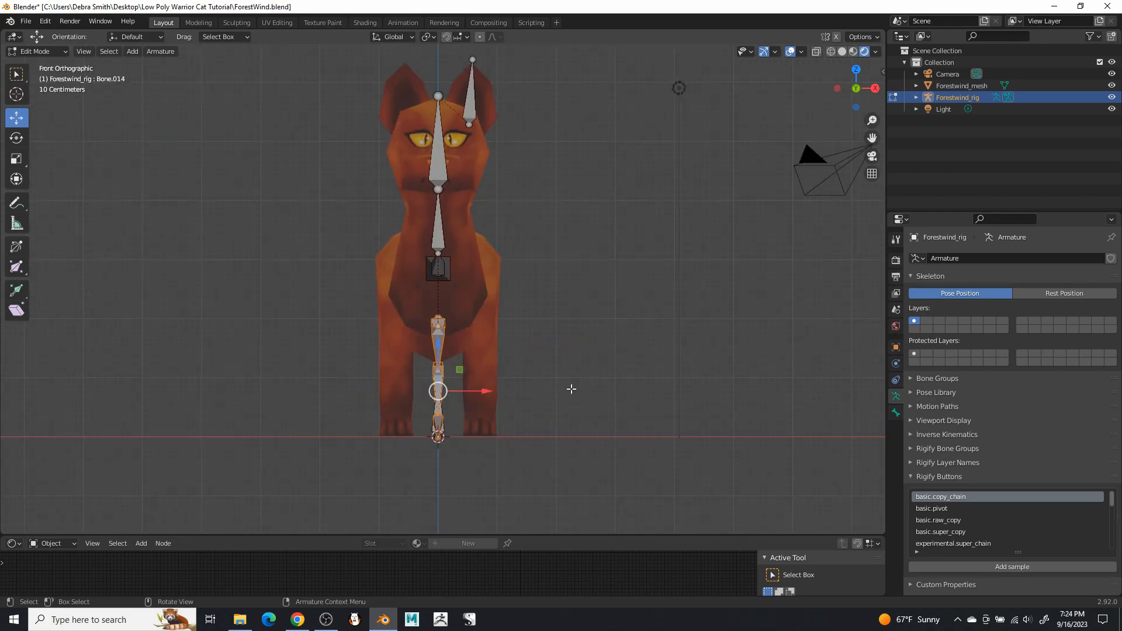
left_click_drag(484, 394, 529, 392)
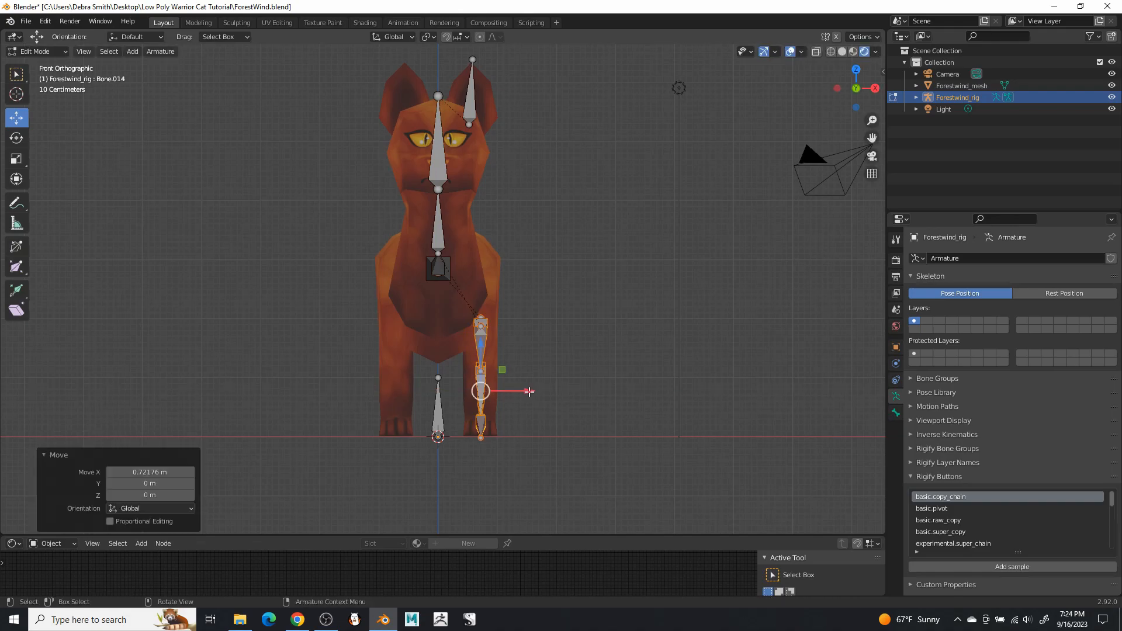
Rename the upright bone that stands at the world origin beneath the belly
middle_click_drag(658, 275, 528, 289)
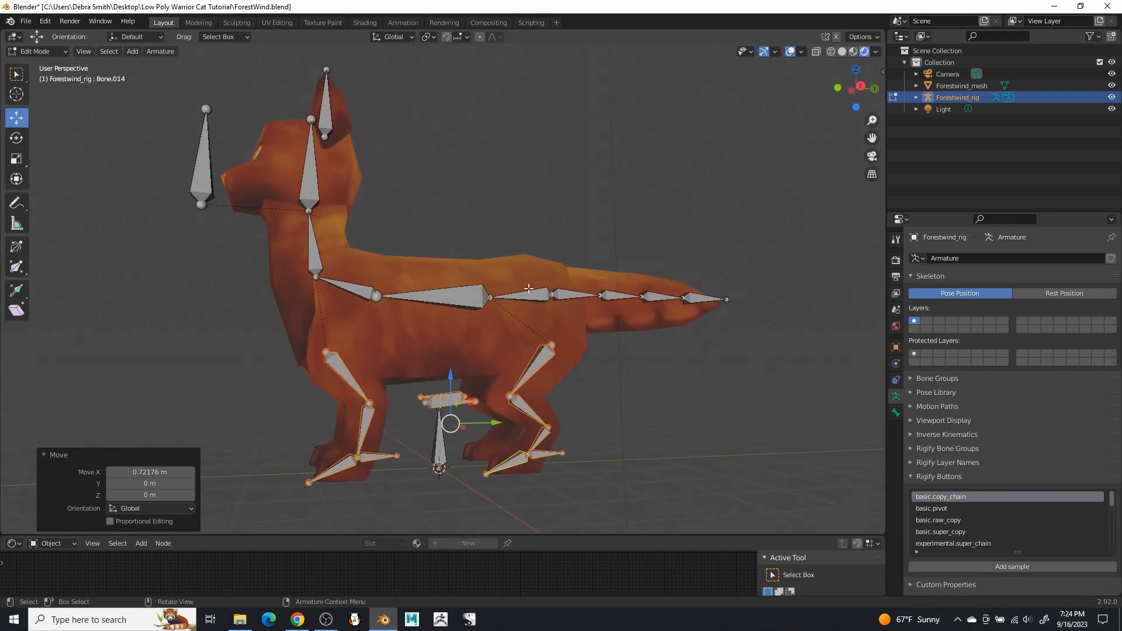
left_click(442, 449)
left_click(896, 413)
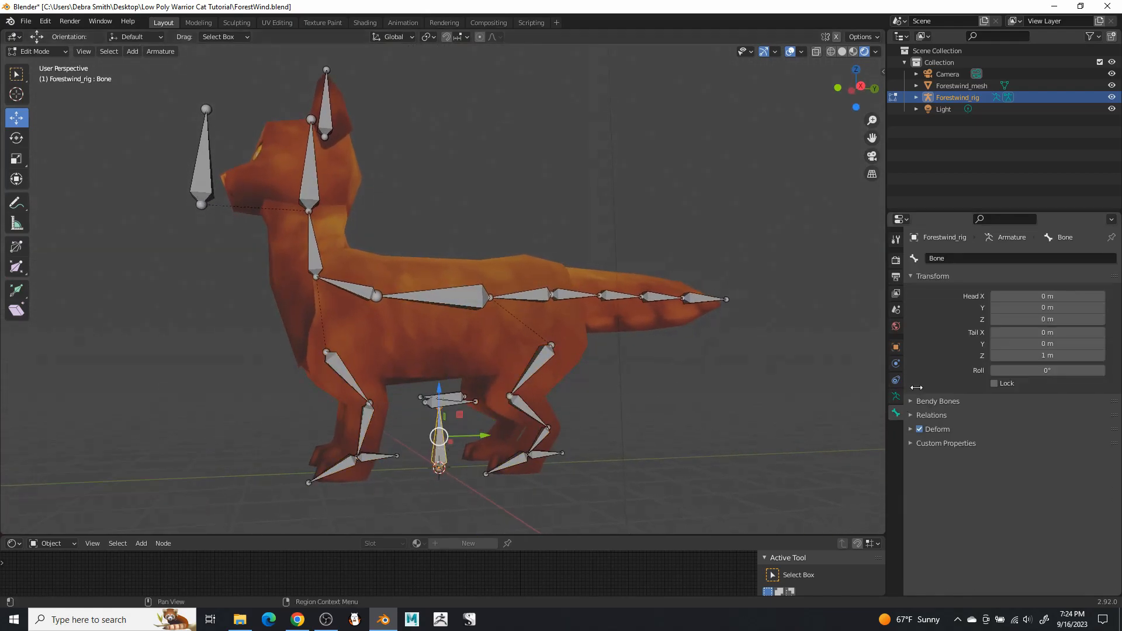
left_click(979, 259)
type("R")
key("Return")
Rename the first two tail bones, counted from the tail's base, Tail.1 and Tail.2
middle_click_drag(615, 331, 577, 322)
left_click(549, 282)
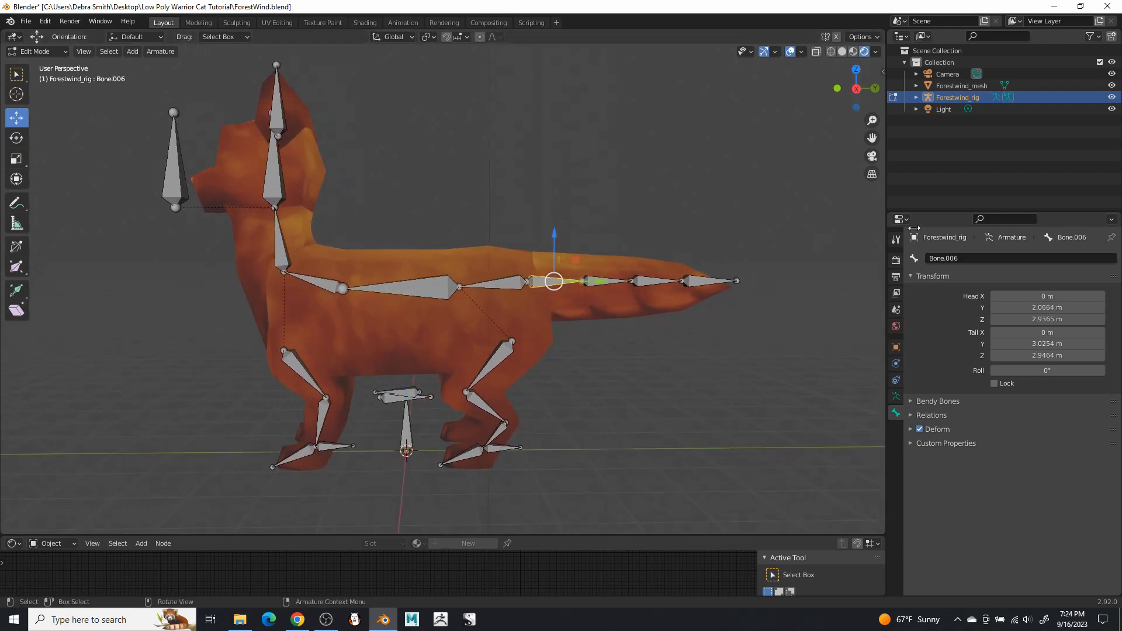
double_click(987, 261)
type("Tai")
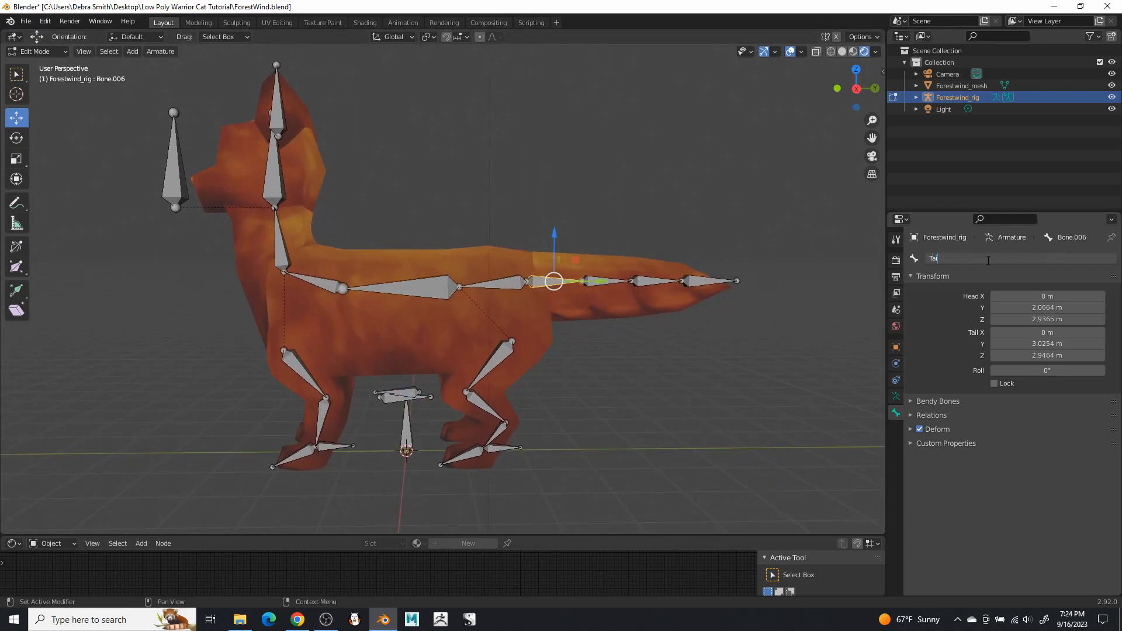
type("l.1")
key("Return")
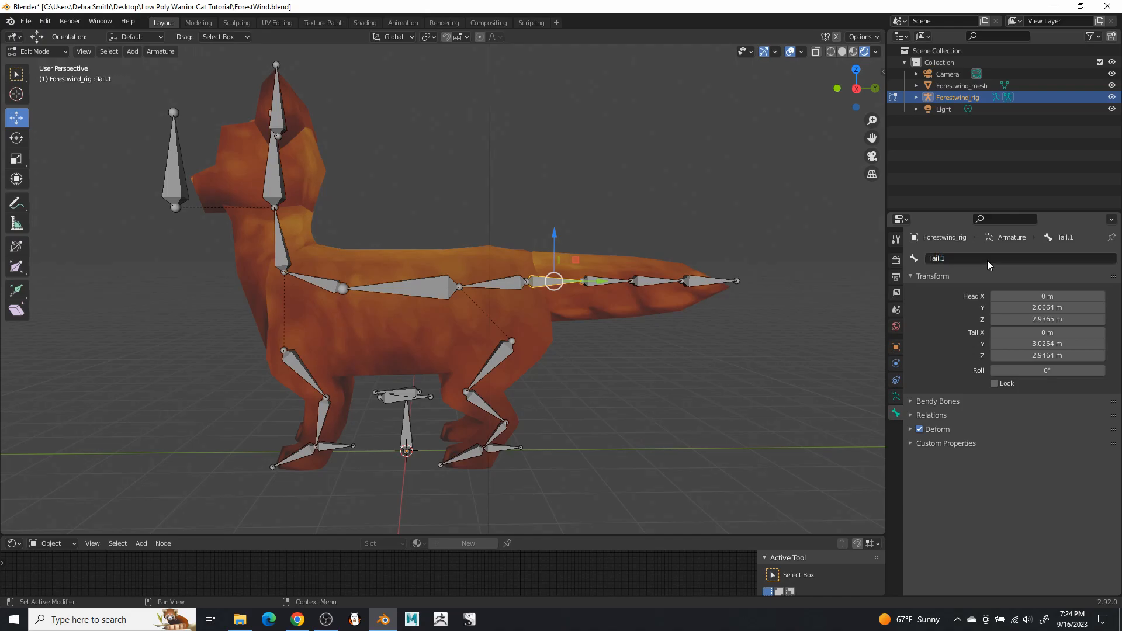
left_click(613, 279)
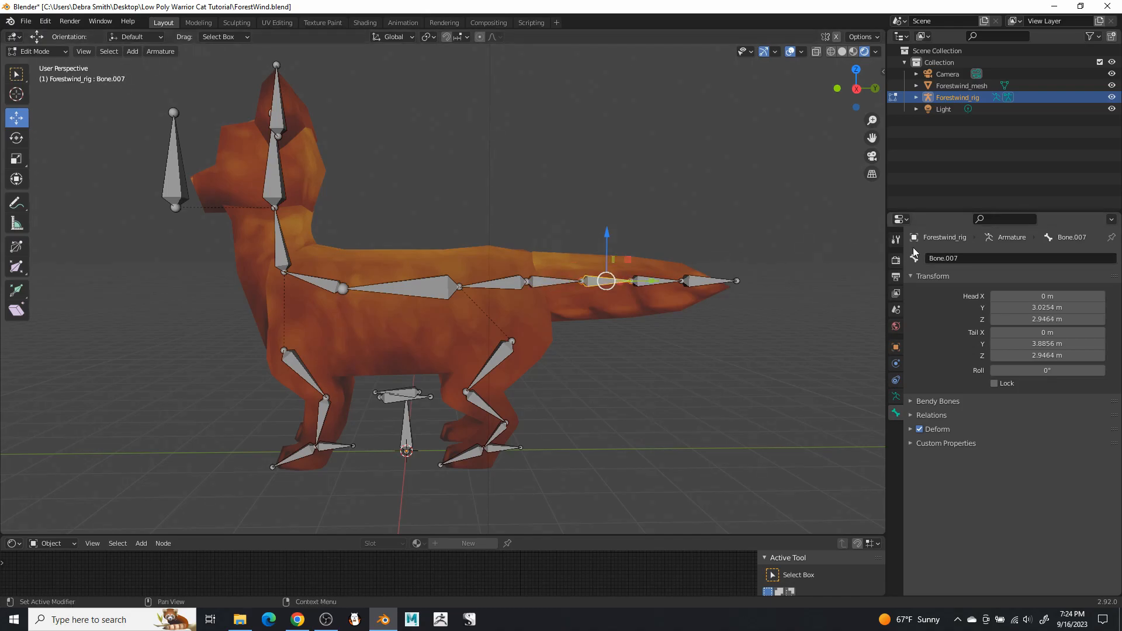
double_click(960, 261)
type("Tail.2")
key("Return")
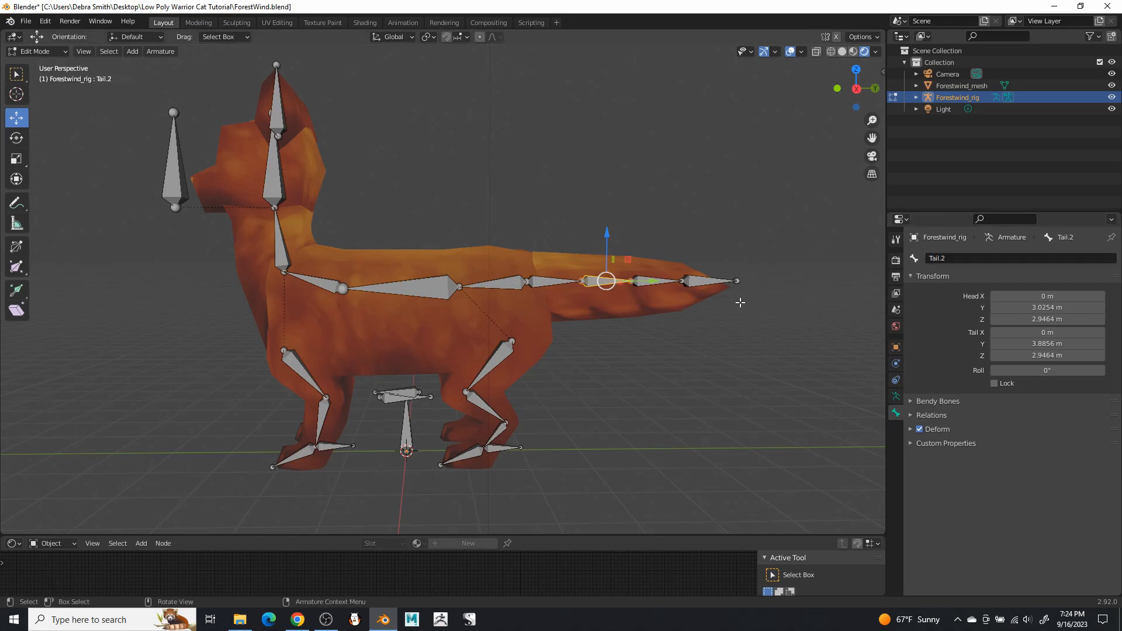
Rename the third tail bone Tail.3 and the bone at the tail's tip Tail.4
left_click(646, 284)
double_click(959, 257)
type("Tail.3")
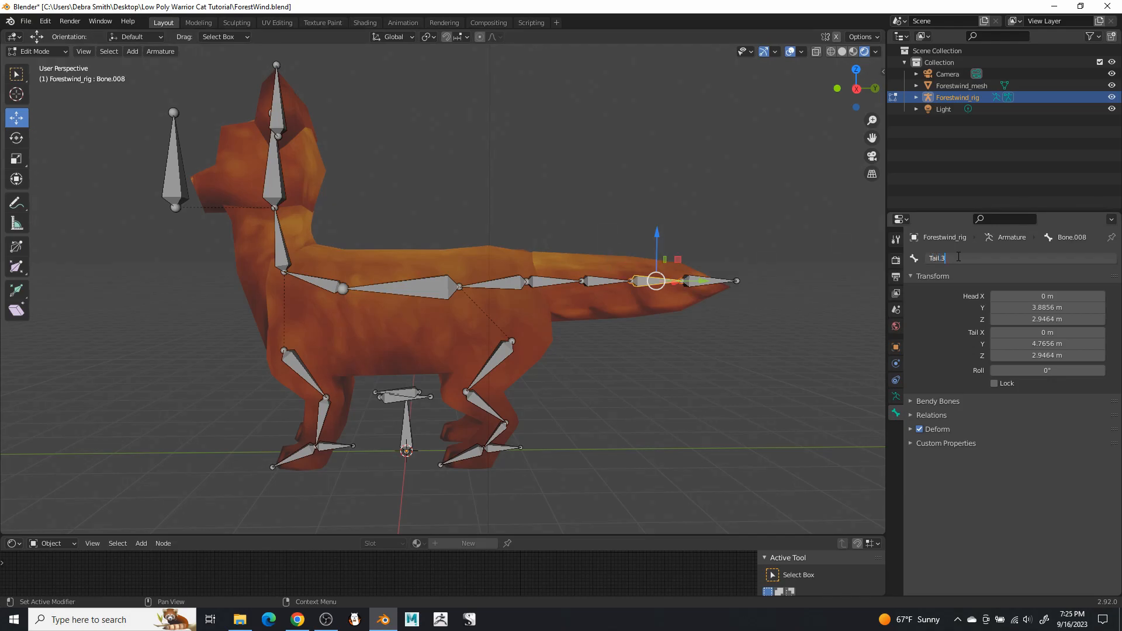
key("Return")
left_click(724, 280)
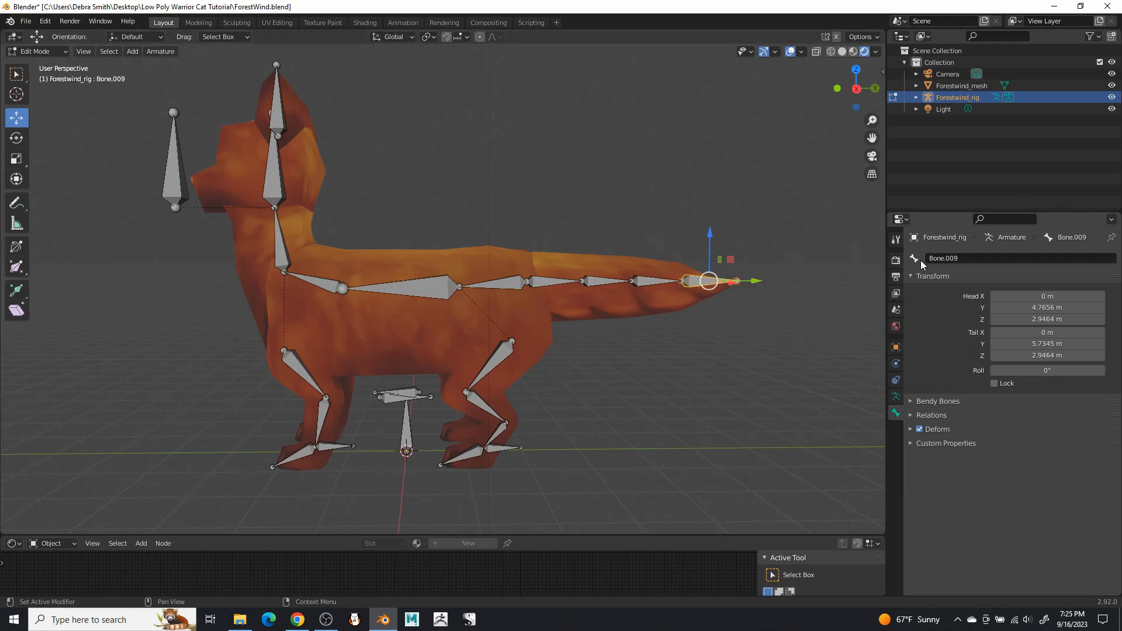
double_click(956, 257)
type("Tail.4")
key("Return")
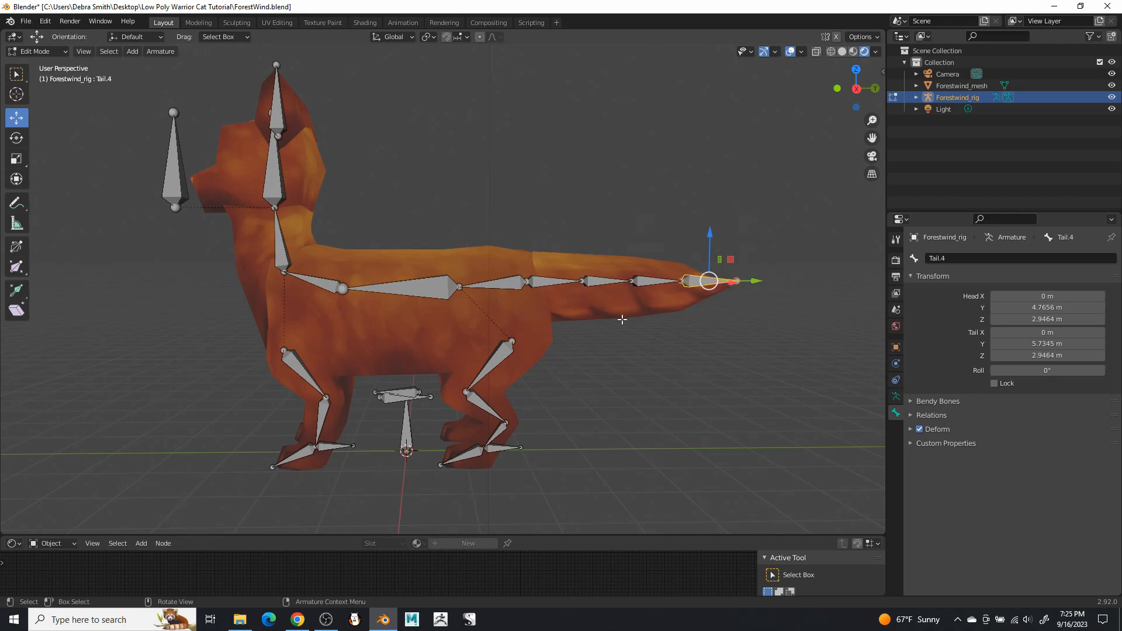
Rename the spine bone just ahead of the tail Pelvis and the long middle spine bone Belly
middle_click_drag(591, 321, 625, 349)
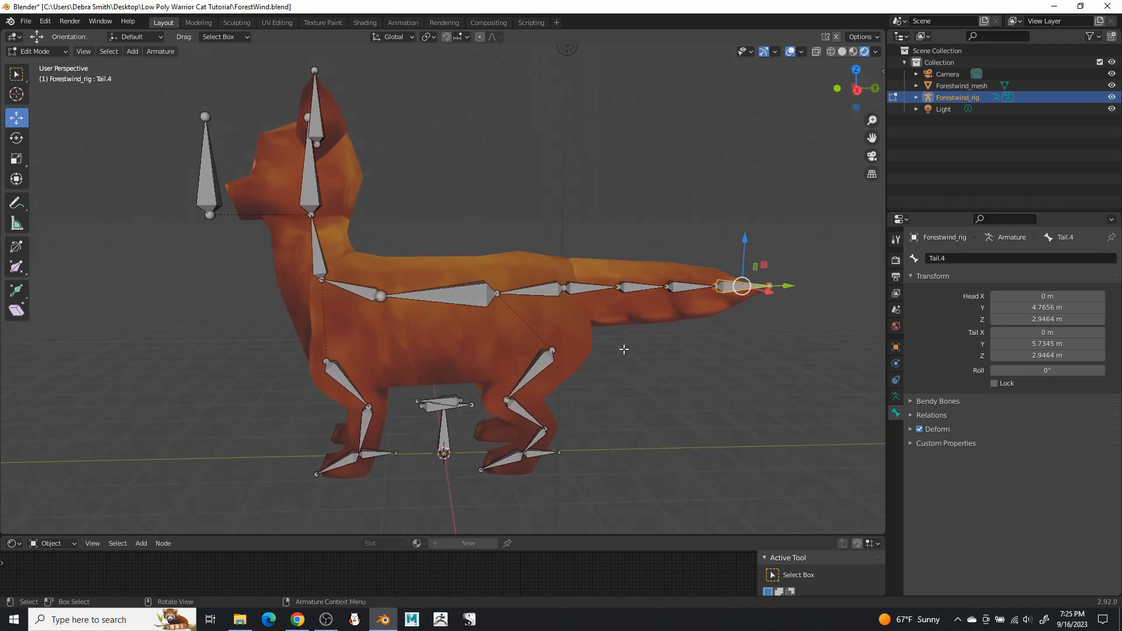
left_click(540, 287)
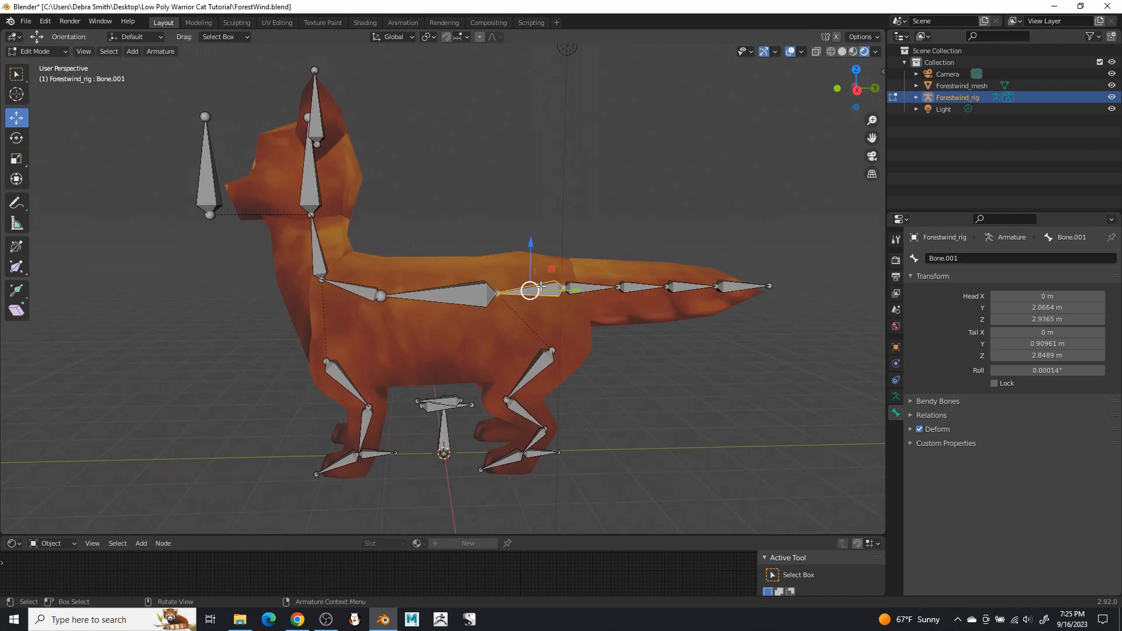
left_click(958, 260)
type("Pelvis")
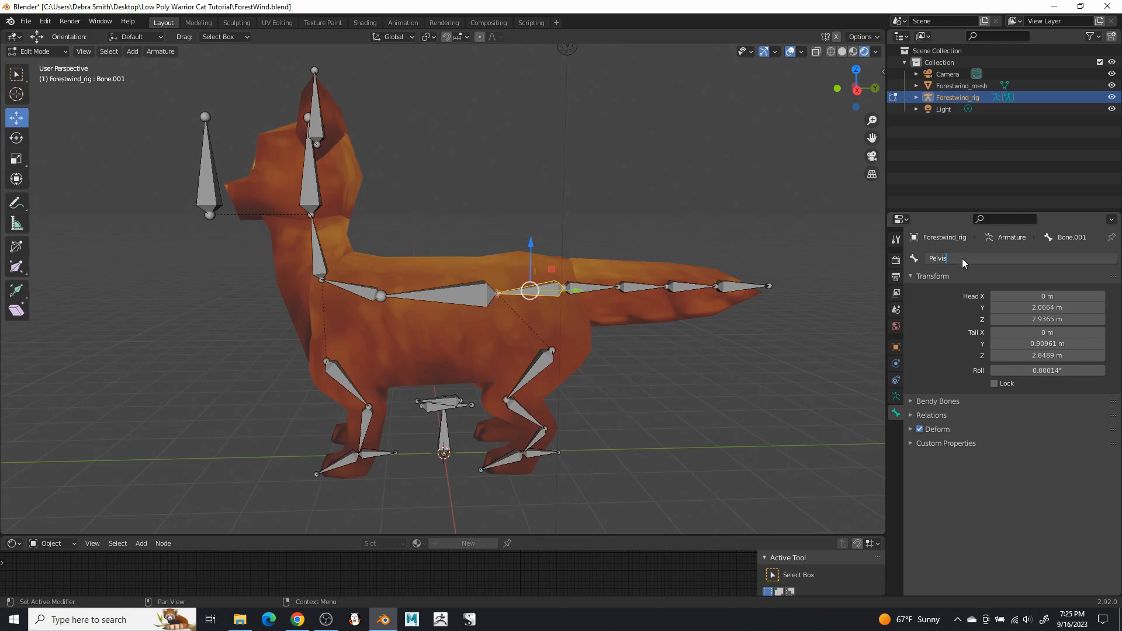
key("Return")
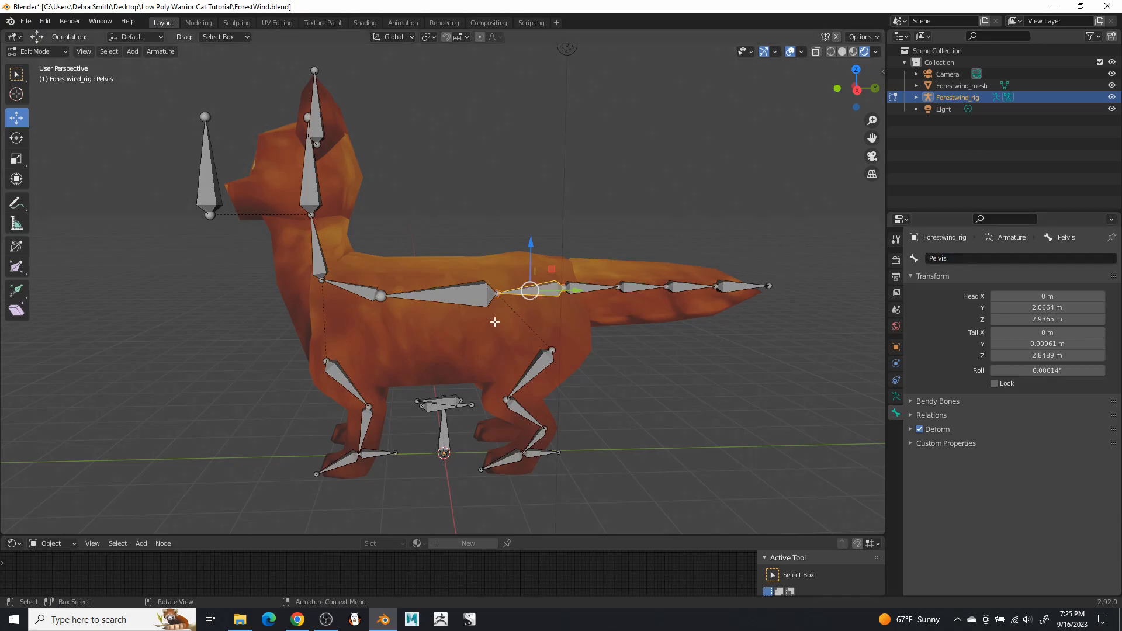
left_click(467, 298)
left_click(965, 257)
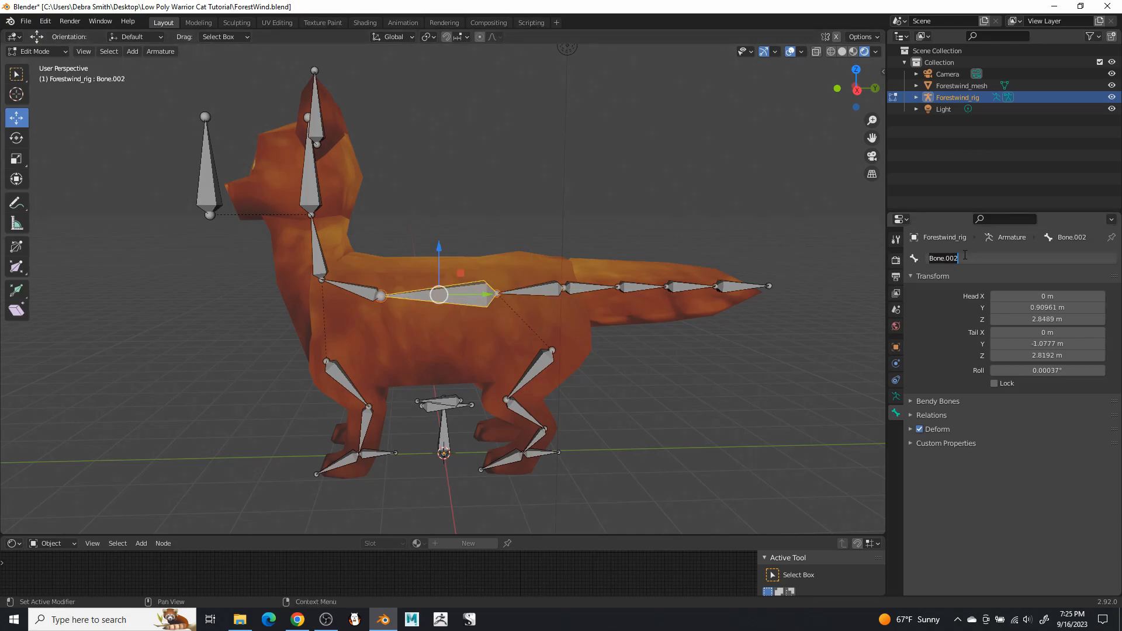
type("Belly")
key("Return")
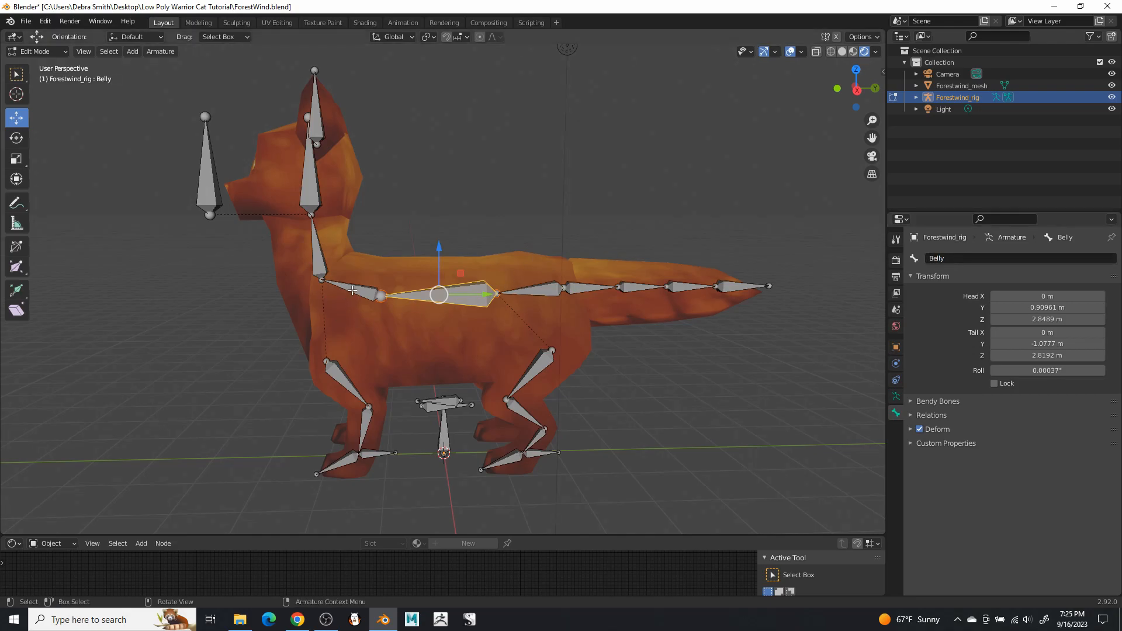
Rename the short front spine bone Chest and the bone rising from it Neck
left_click(352, 290)
left_click(965, 258)
type("Chest")
key("Return")
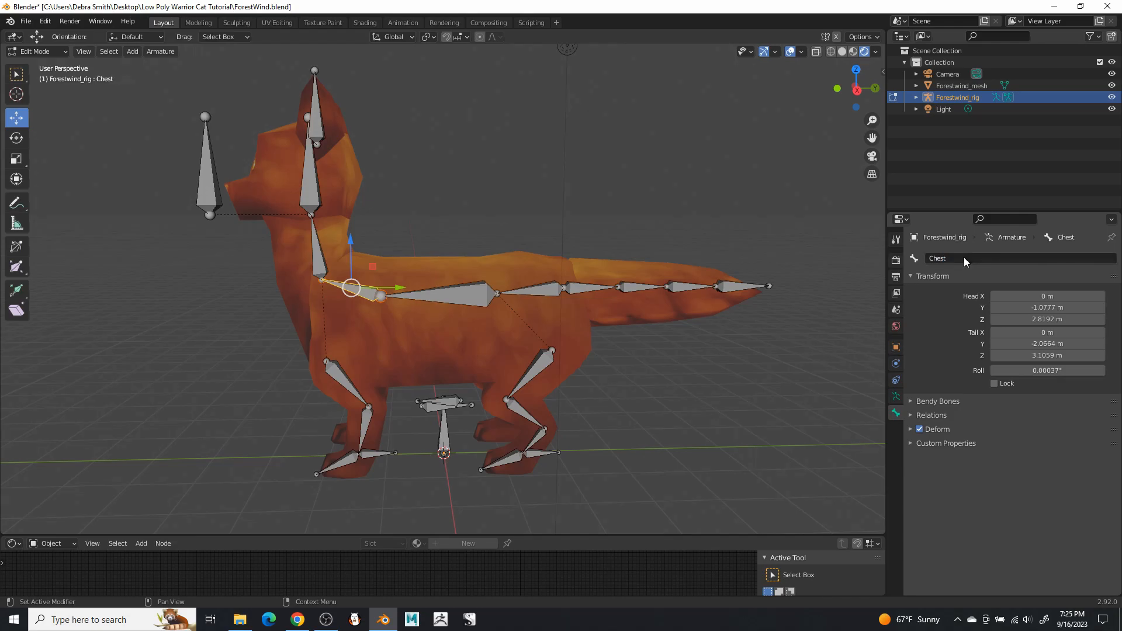
left_click(319, 257)
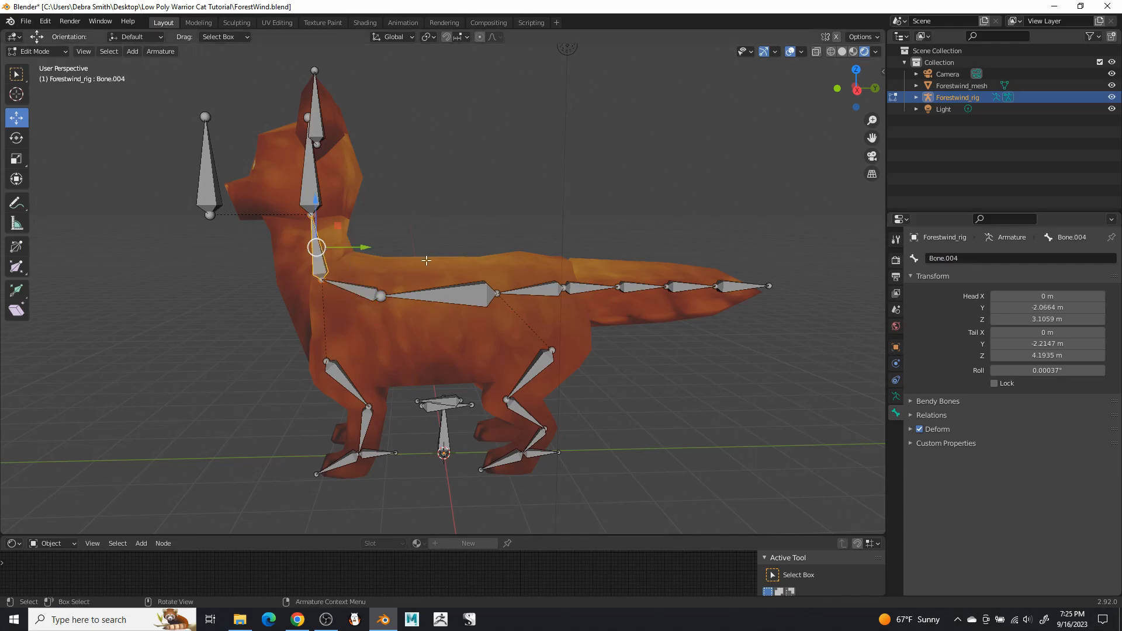
left_click(984, 258)
type("Neck")
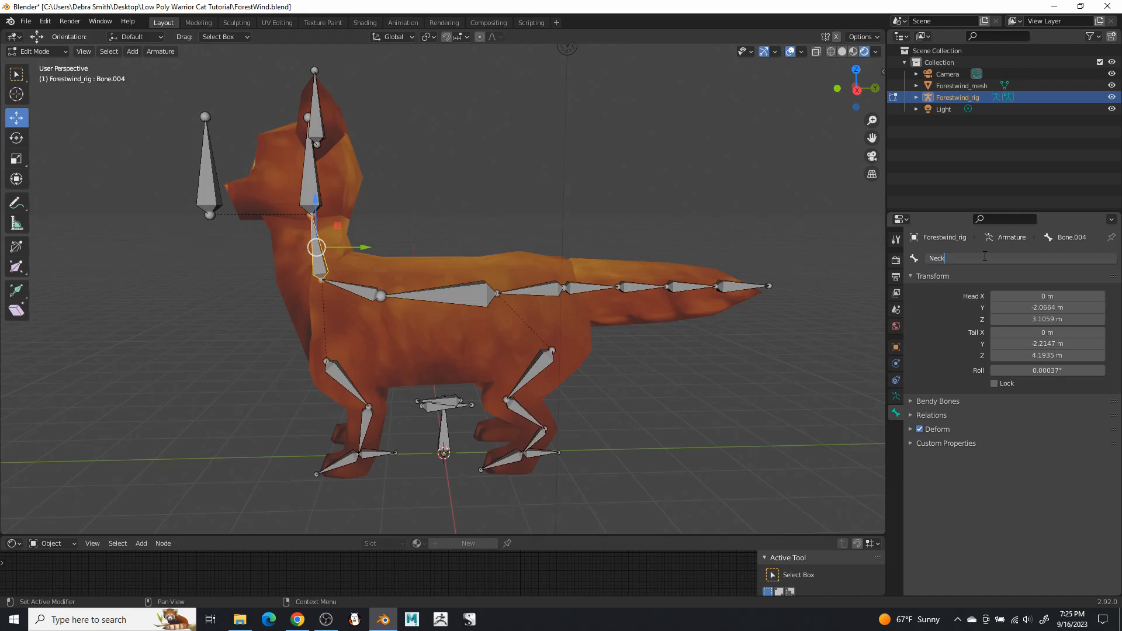
key("Return")
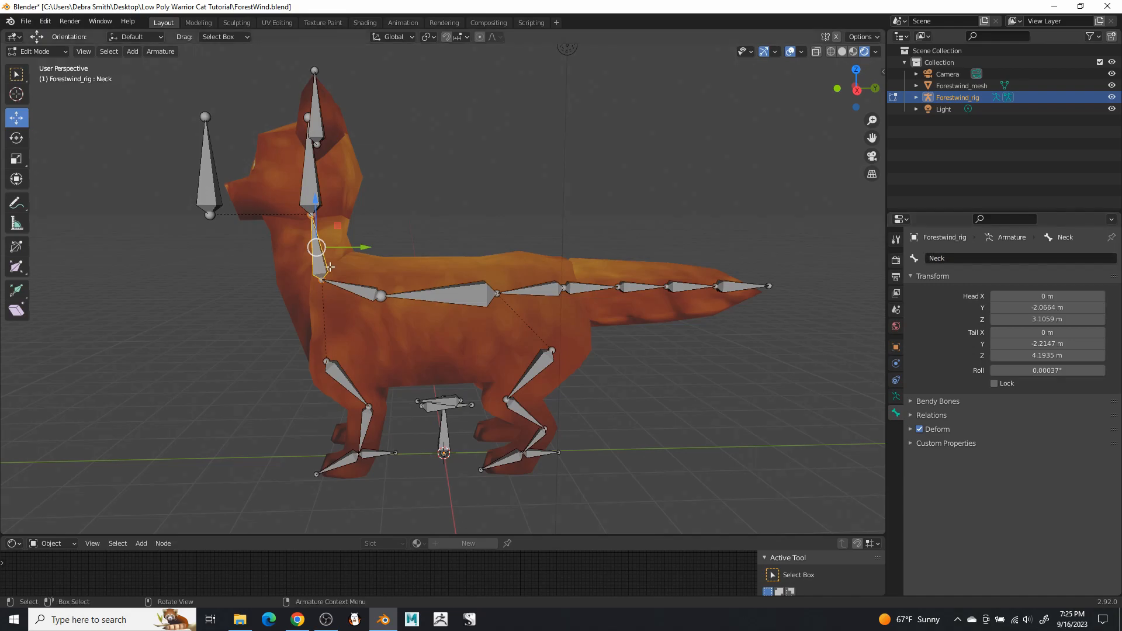
Rename the bone inside the head Head and the control bone in front of the face Eyes
left_click(315, 171)
left_click(1010, 257)
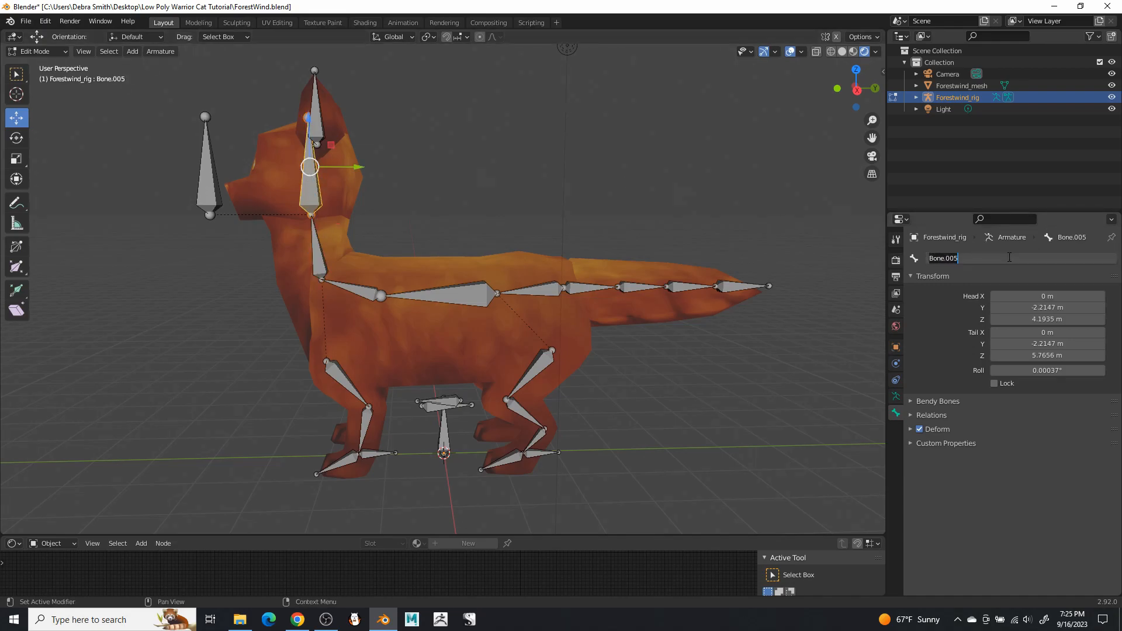
type("Head")
key("Return")
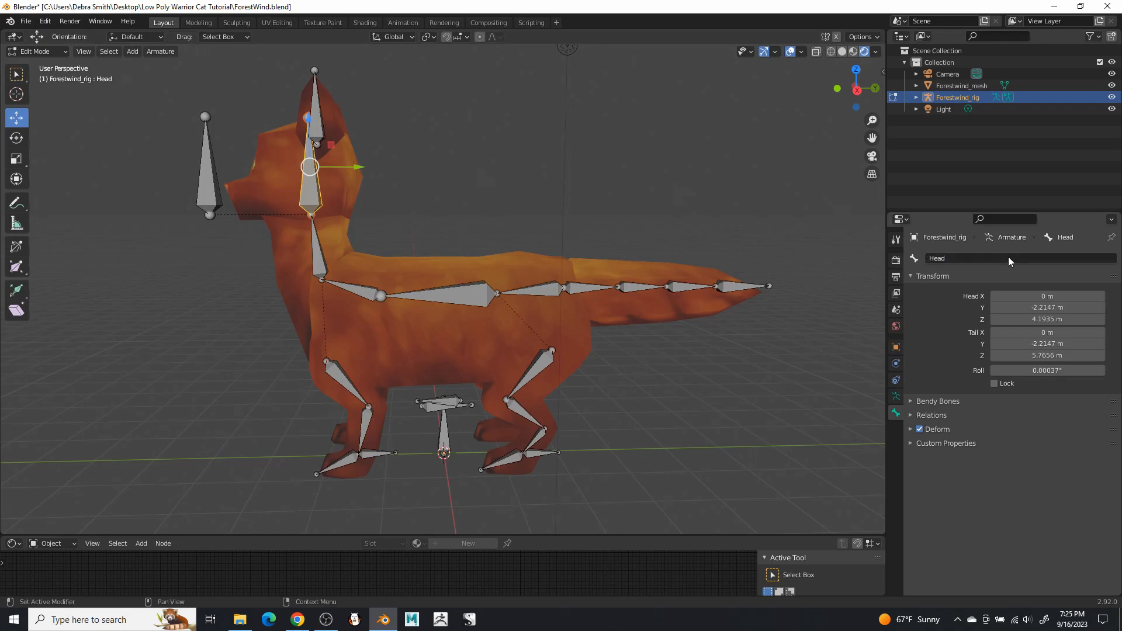
left_click(211, 188)
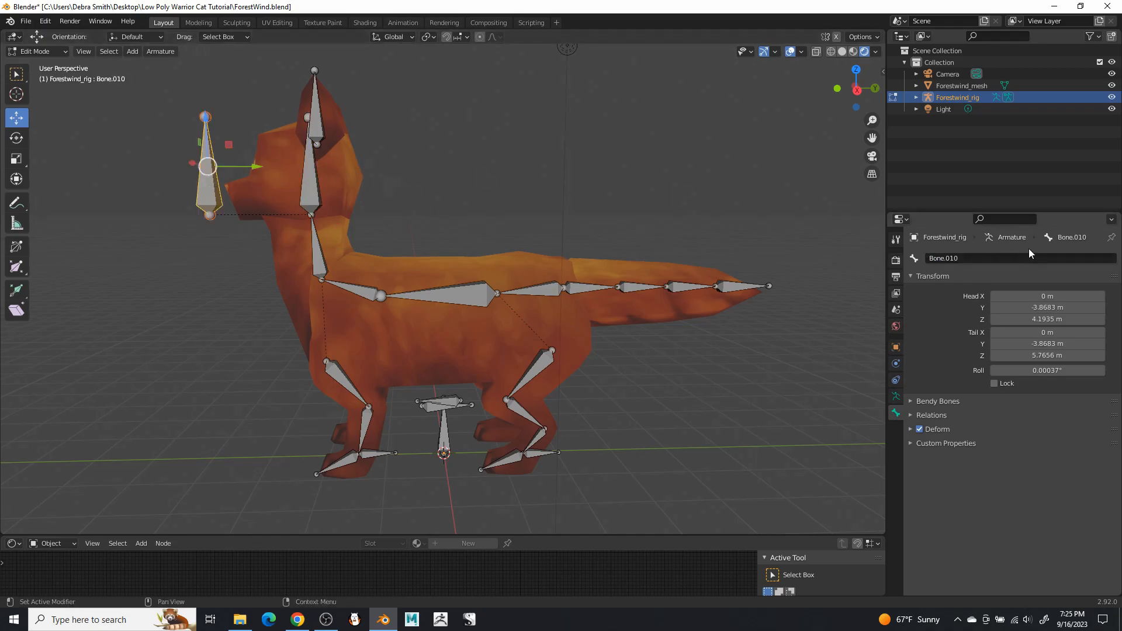
left_click(1015, 257)
type("Eyes")
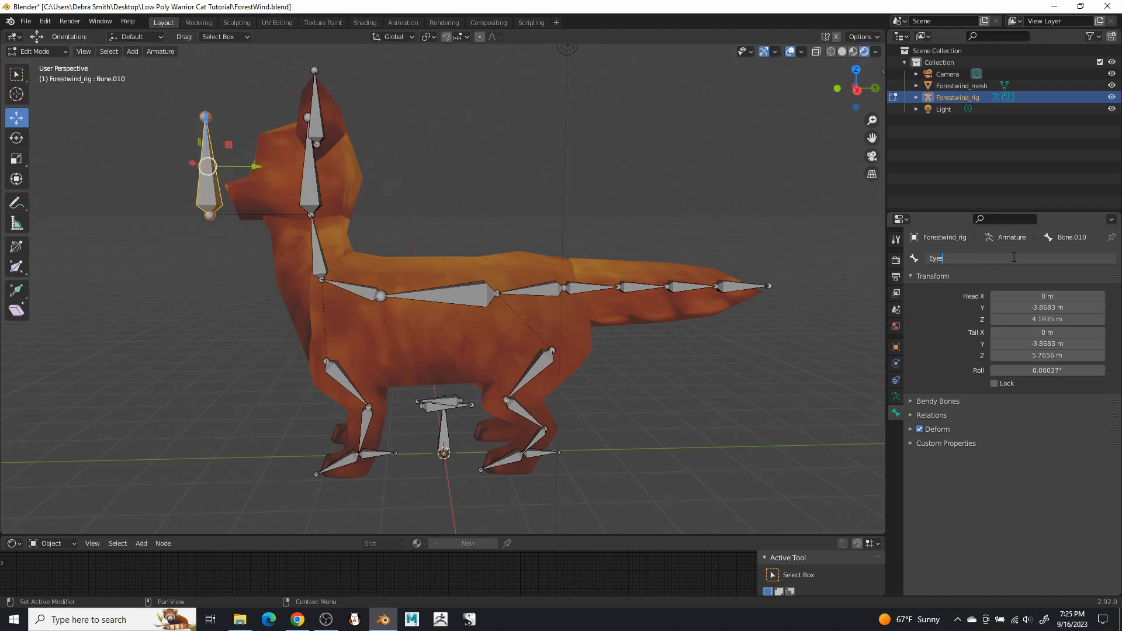
key("Return")
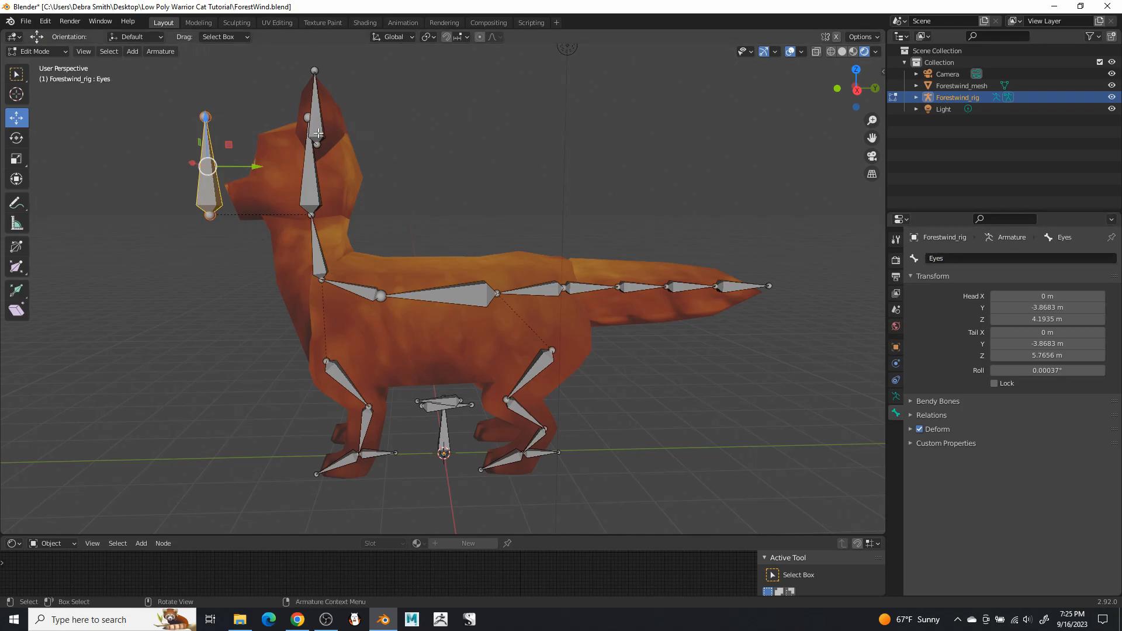
Rename the ear bone Ear.L
left_click(318, 133)
left_click(1015, 258)
type("Ear")
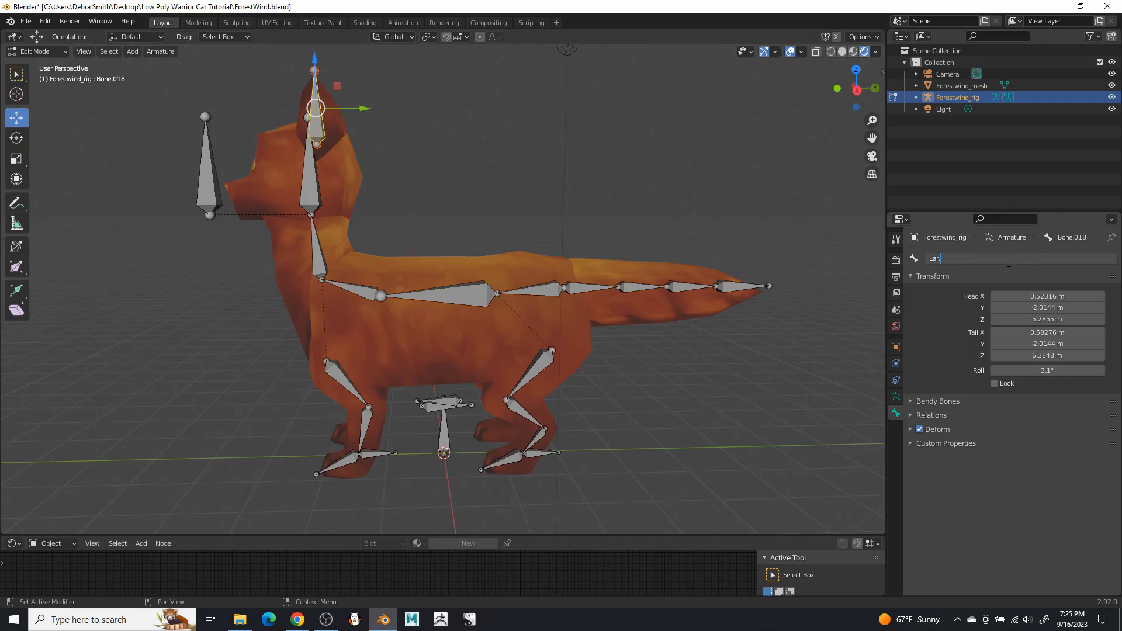
key("Return")
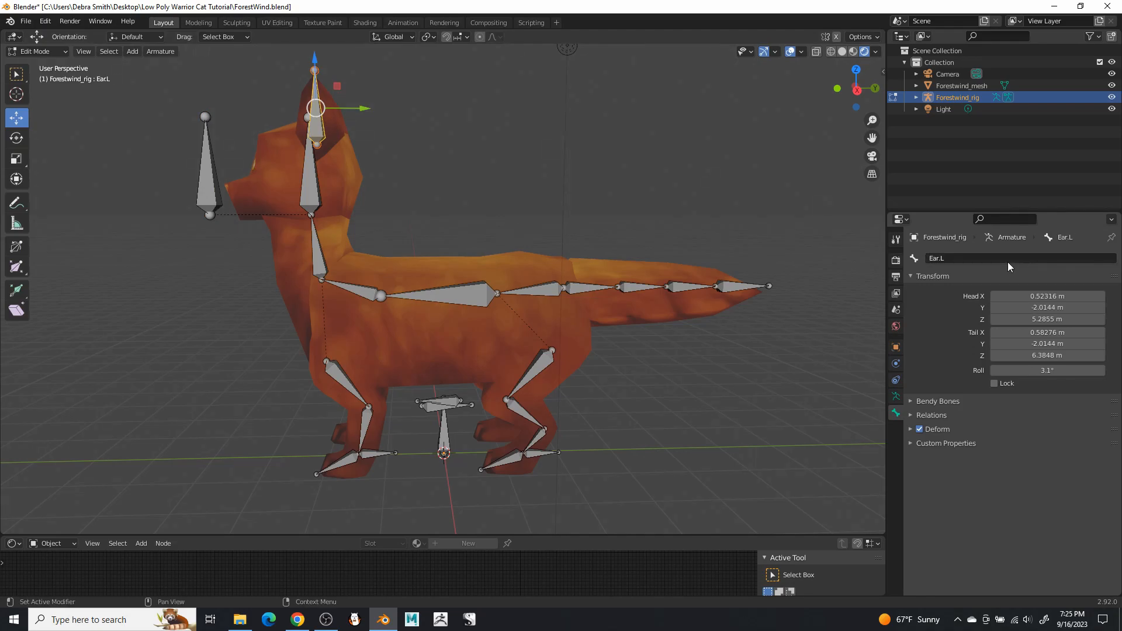
Rename the rear leg's thigh bone UpperLeg.L and the bone below the knee LowerLeg.L
left_click(542, 370)
left_click(962, 257)
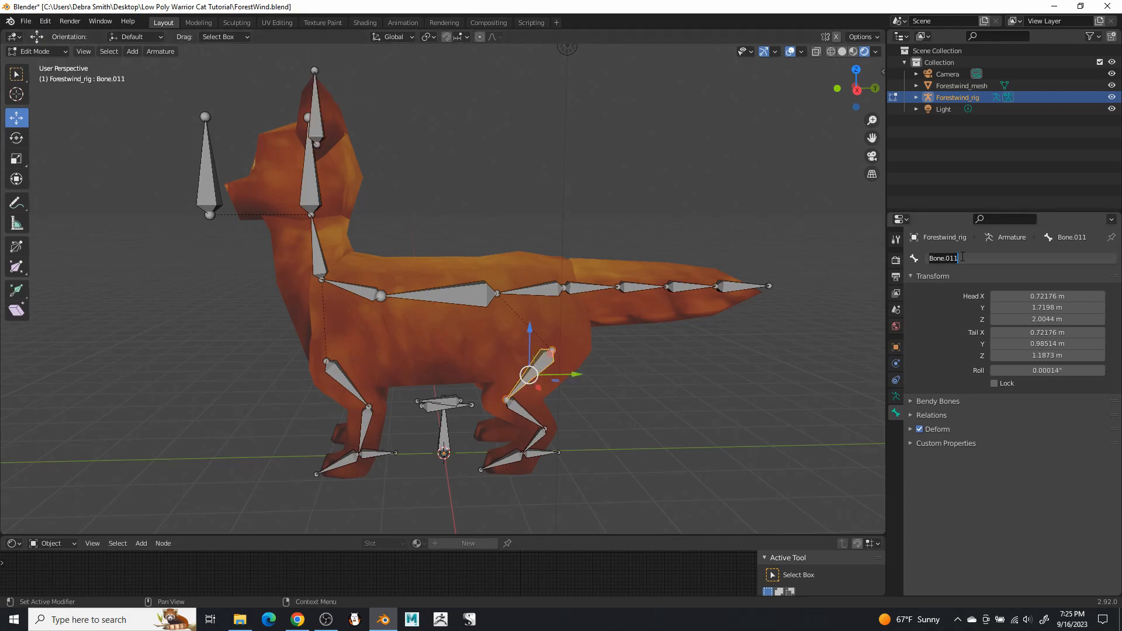
type("UpperLeg.")
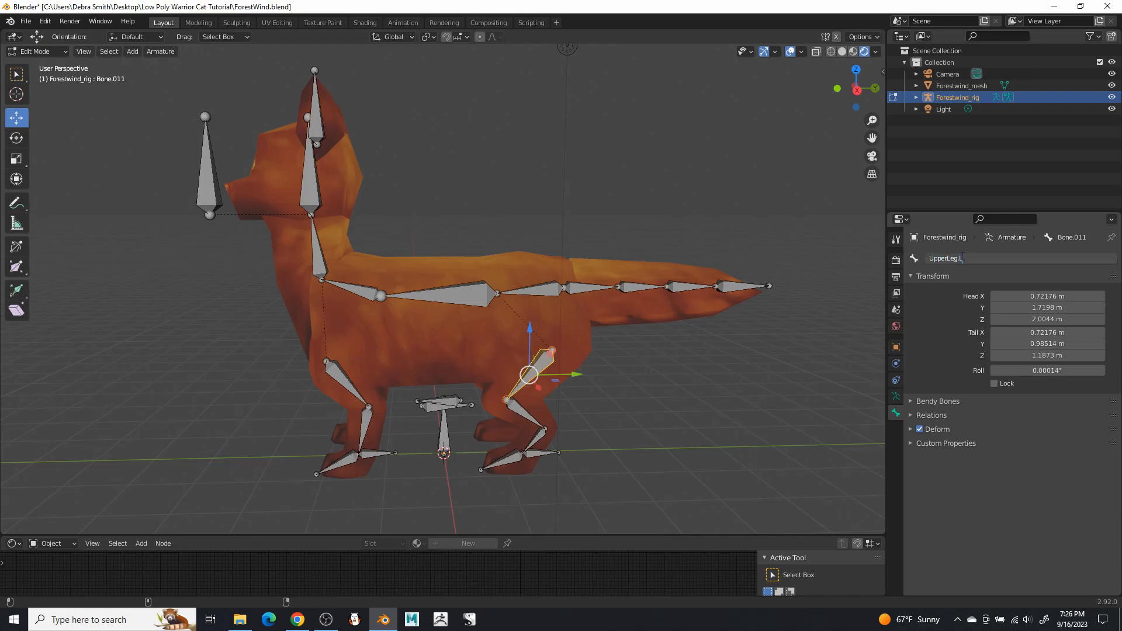
type("L")
key("Return")
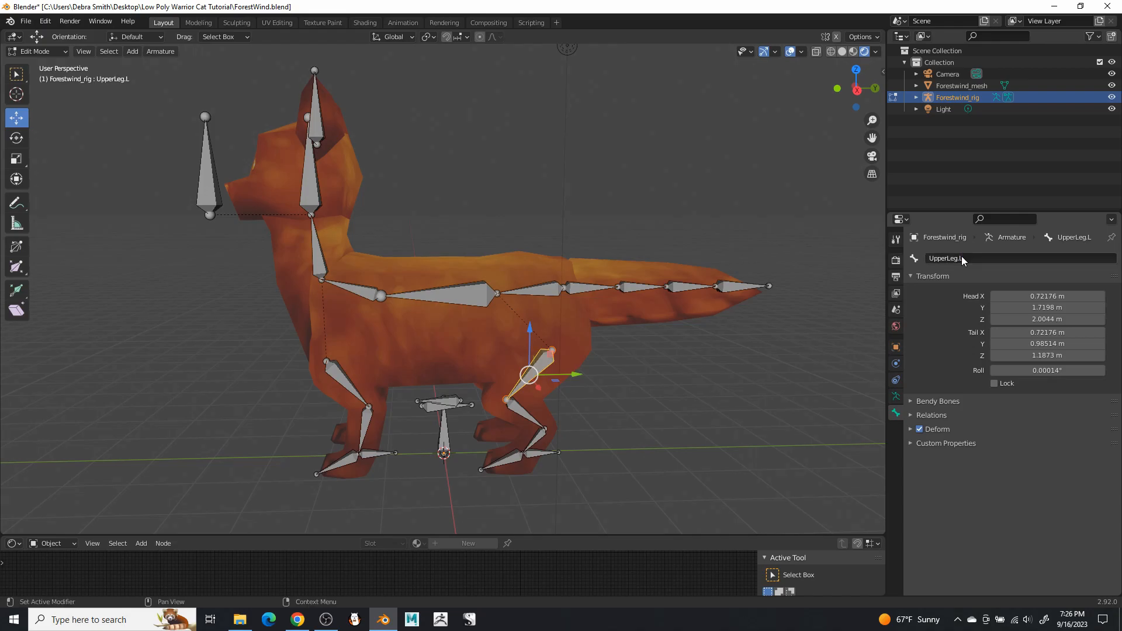
left_click(529, 418)
left_click(1000, 262)
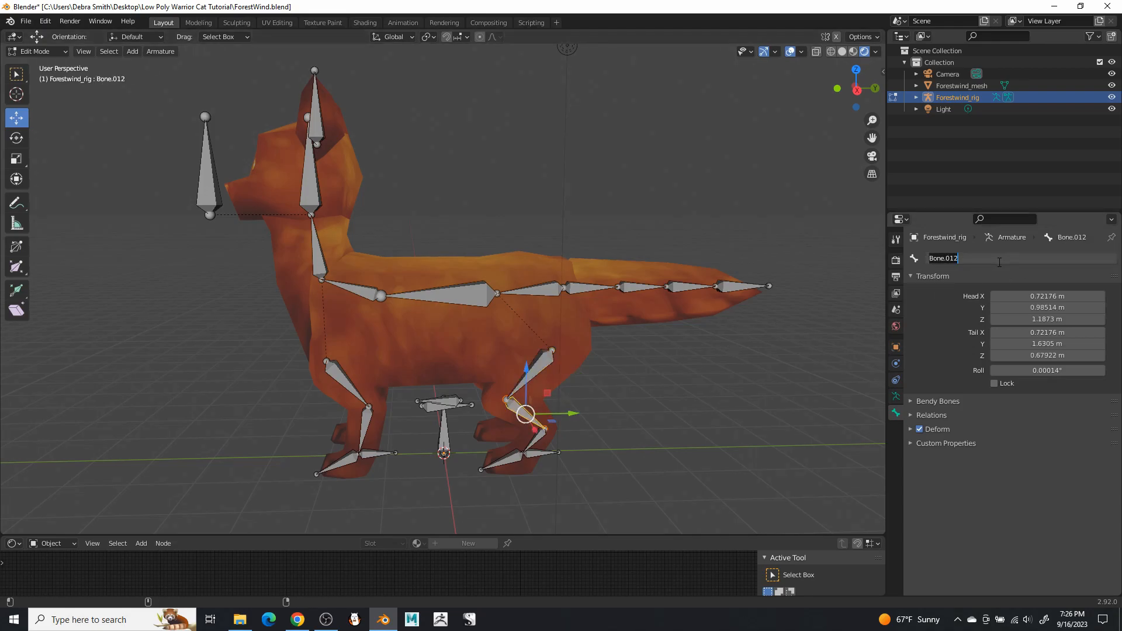
type("LowerLeg.L")
key("Return")
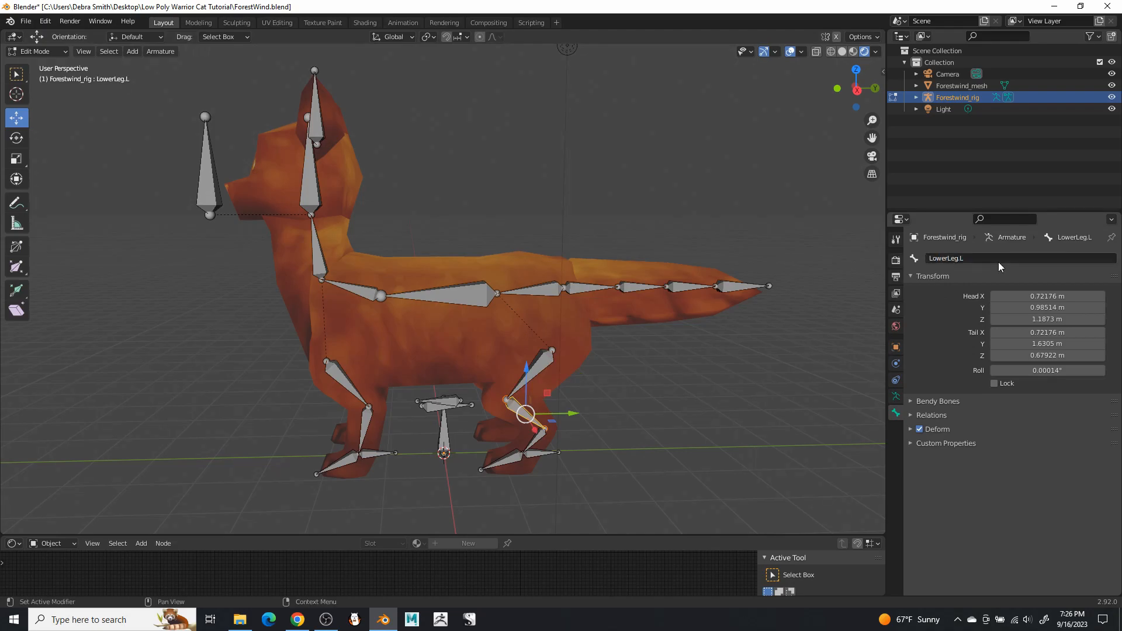
Rename the short rear leg bone between the lower leg and the foot Ankle.L
left_click(540, 436)
left_click(967, 258)
type("A")
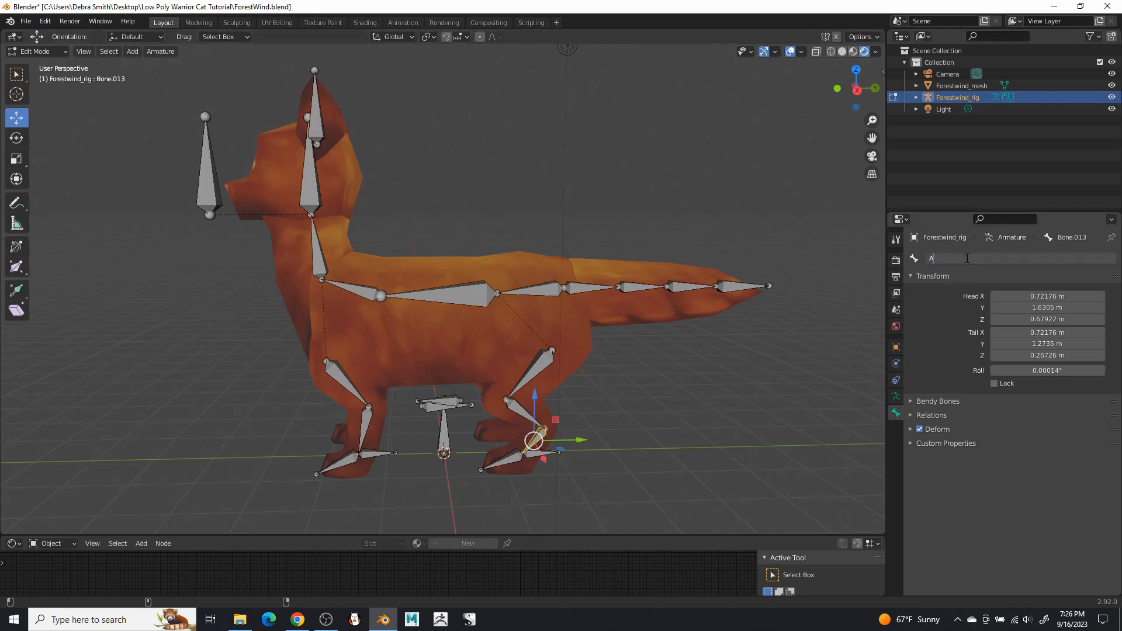
type("nkle.L")
key("Return")
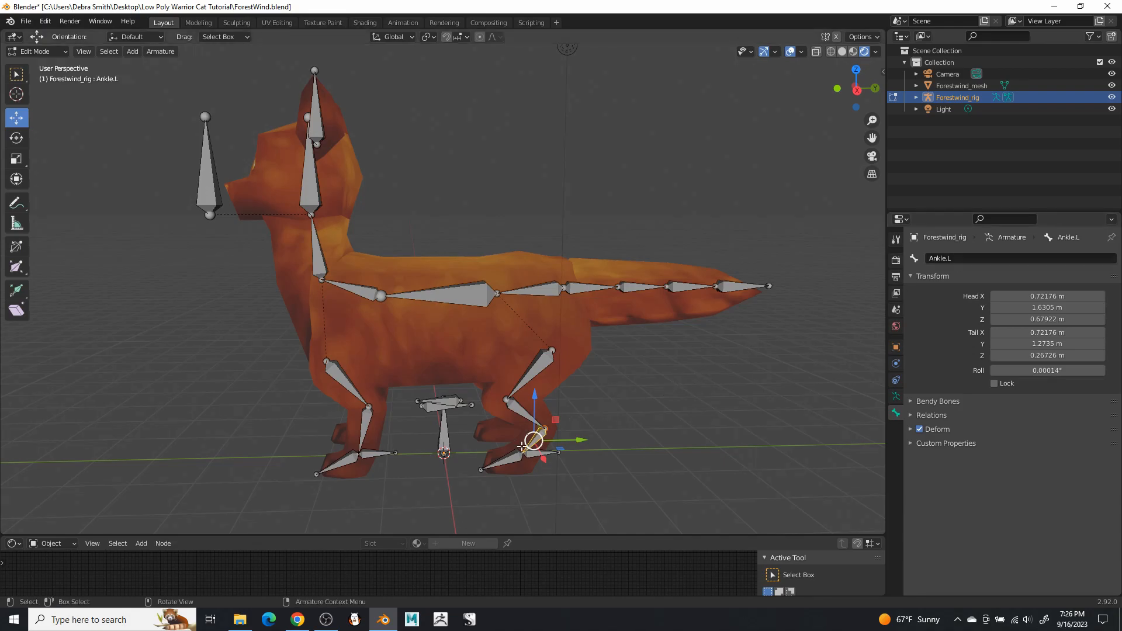
Rename the bone inside the rear paw Foot.L
left_click(498, 463)
left_click(1024, 258)
type("Foot.")
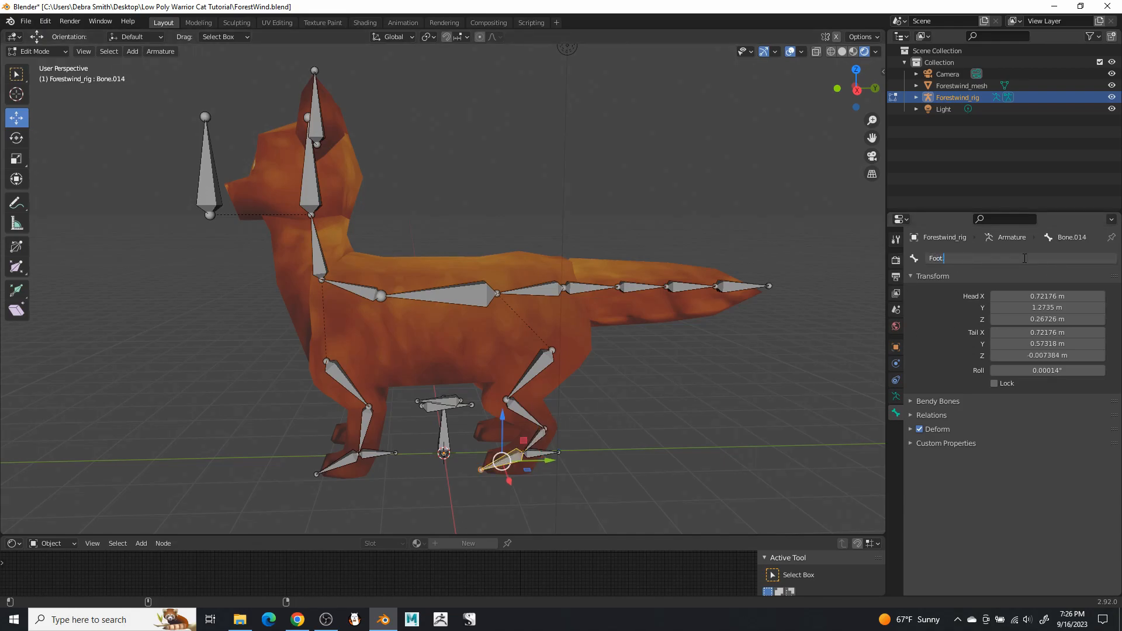
type("L")
key("Return")
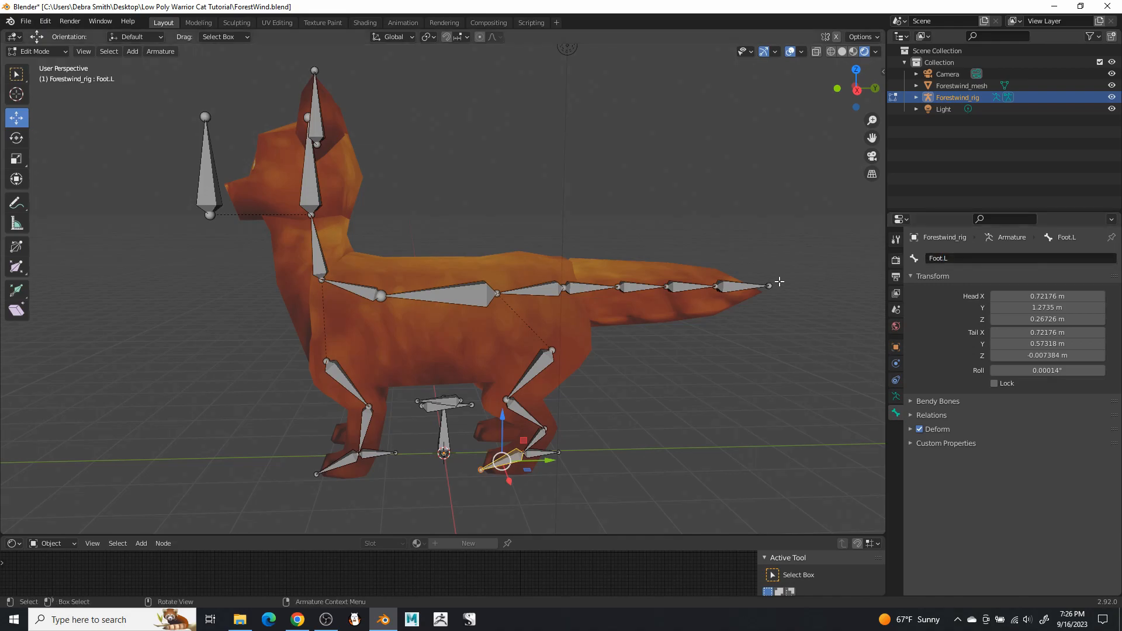
Rename the upper bone of the front leg UpperArm.L
left_click(347, 383)
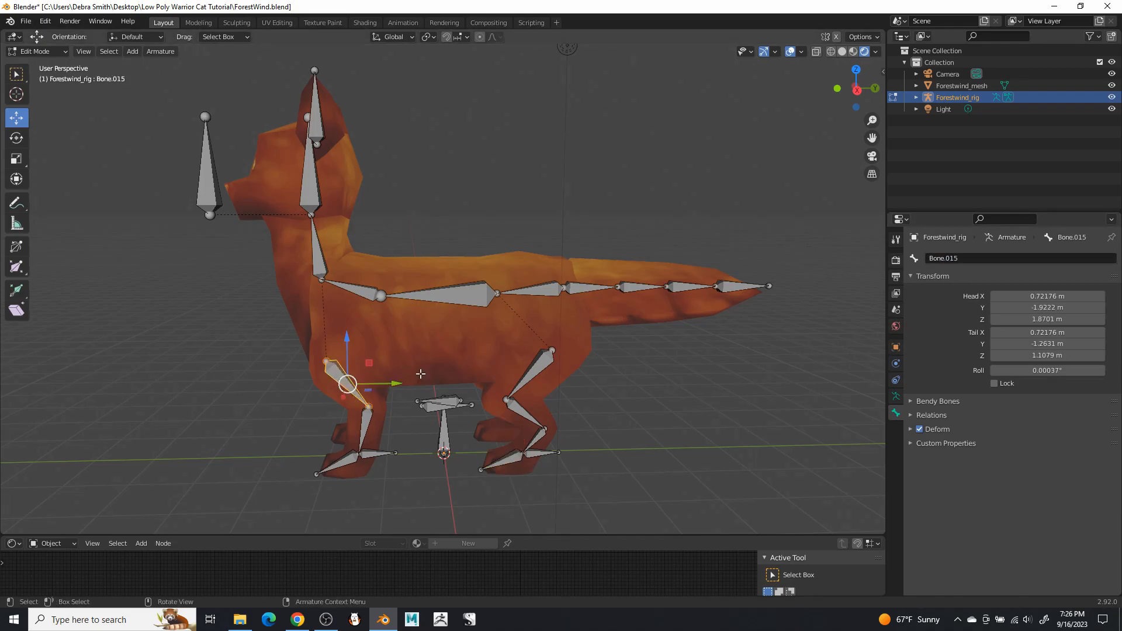
left_click(970, 259)
type("Upp")
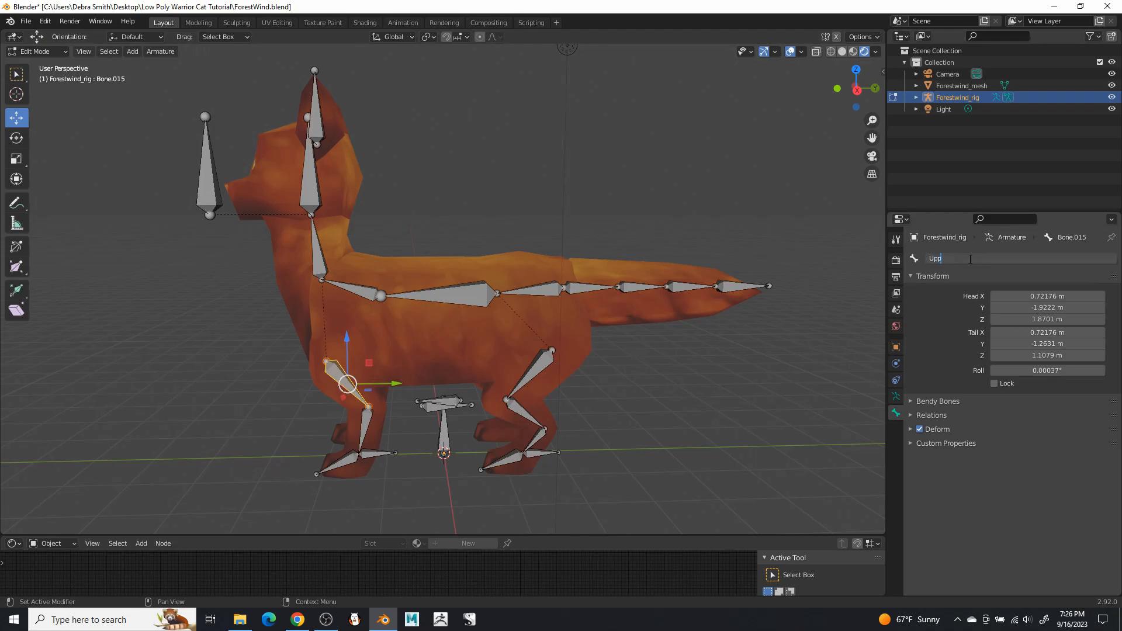
type("erArm.L")
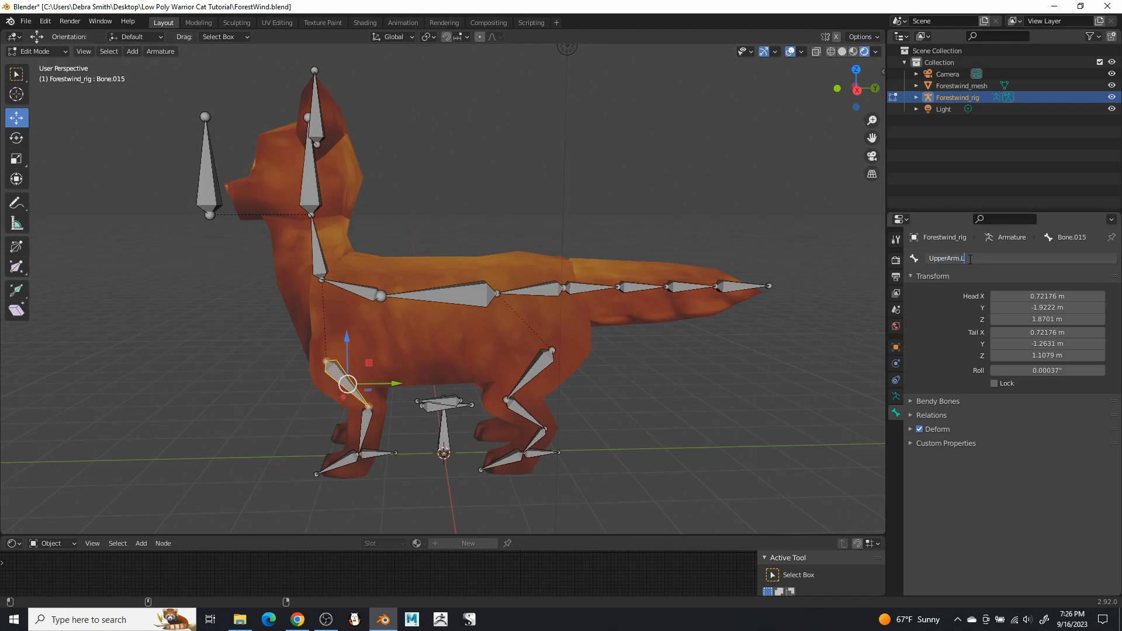
key("Return")
Rename the front leg bone between the elbow and the paw LowerArm.L
scroll(434, 370, "up", 1)
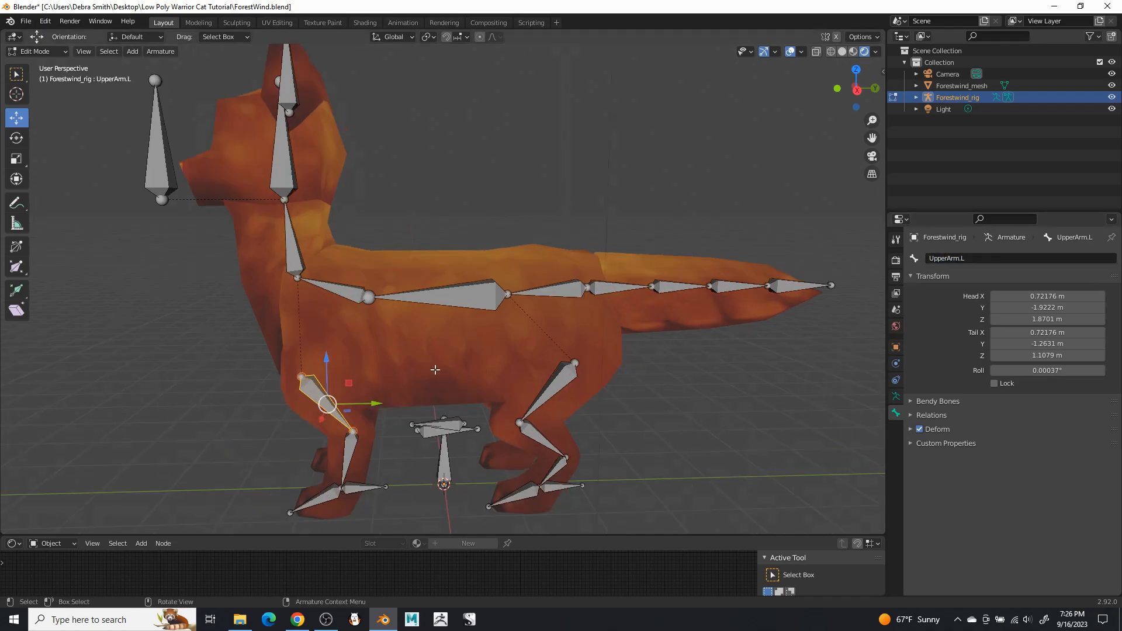
left_click(350, 459)
left_click(990, 258)
type("LowerAr")
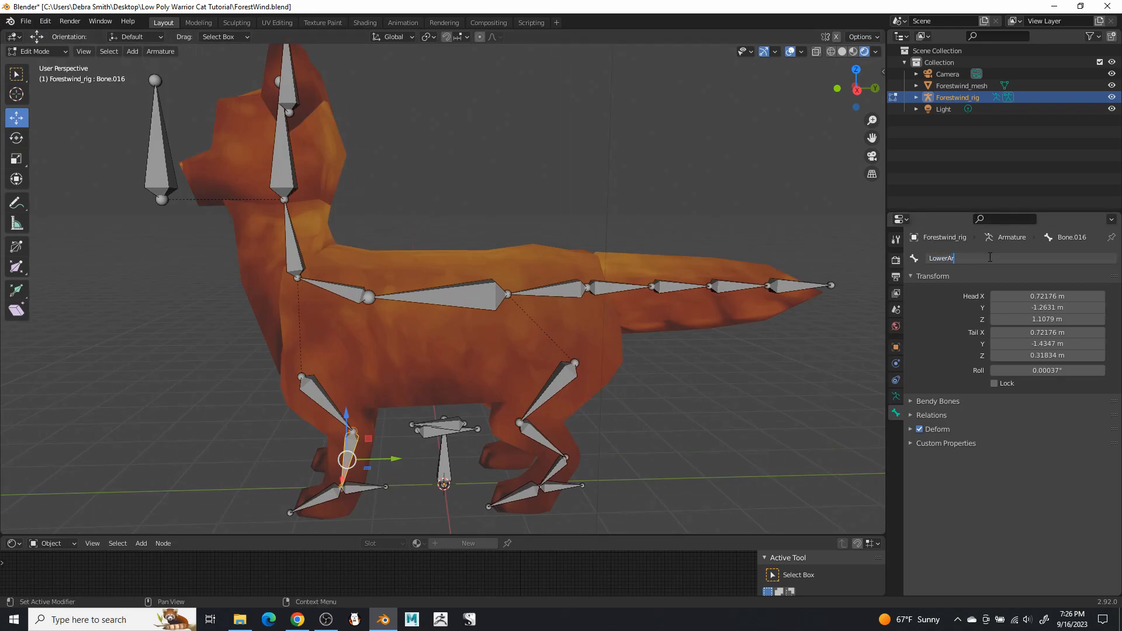
type("m.L")
key("Return")
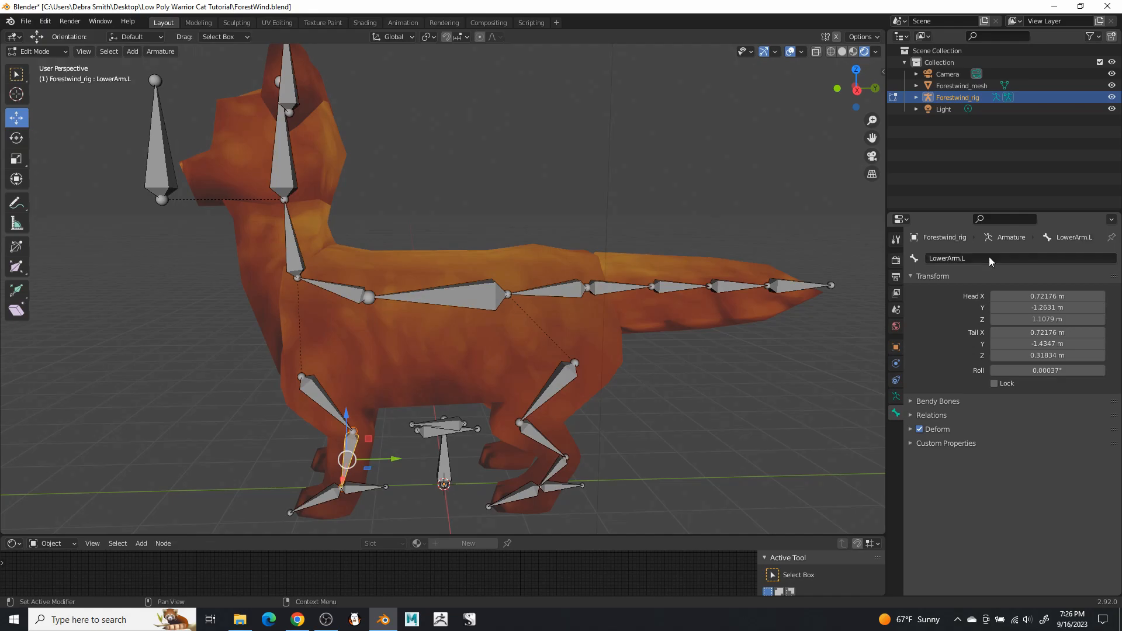
Rename the bone inside the front paw Hand.L
left_click(319, 494)
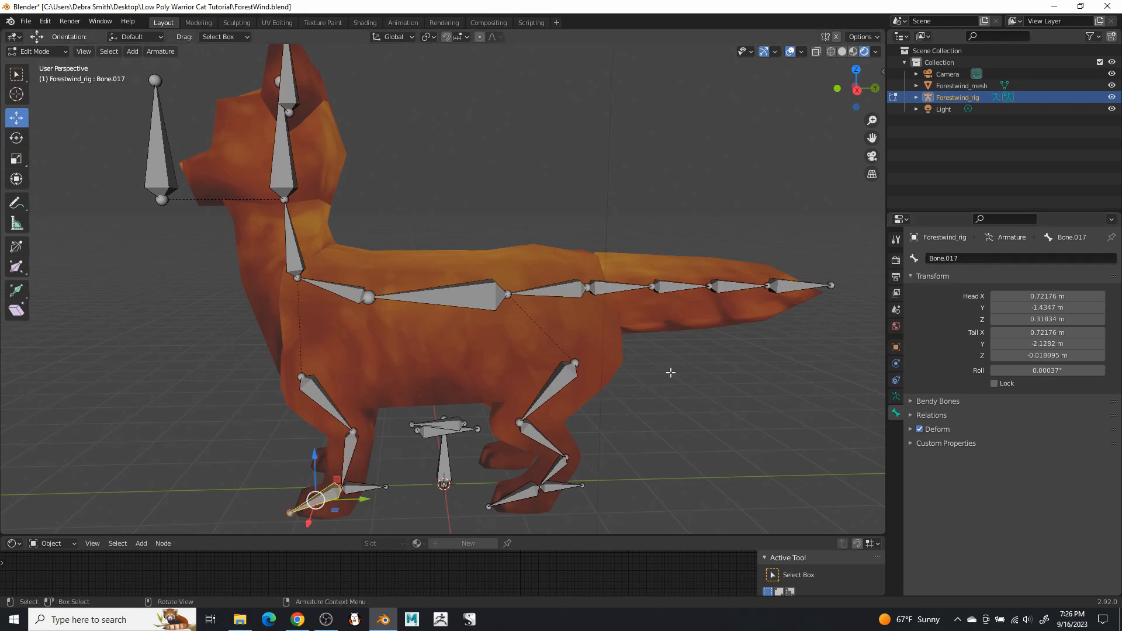
left_click(986, 259)
type("Hand.")
key("Return")
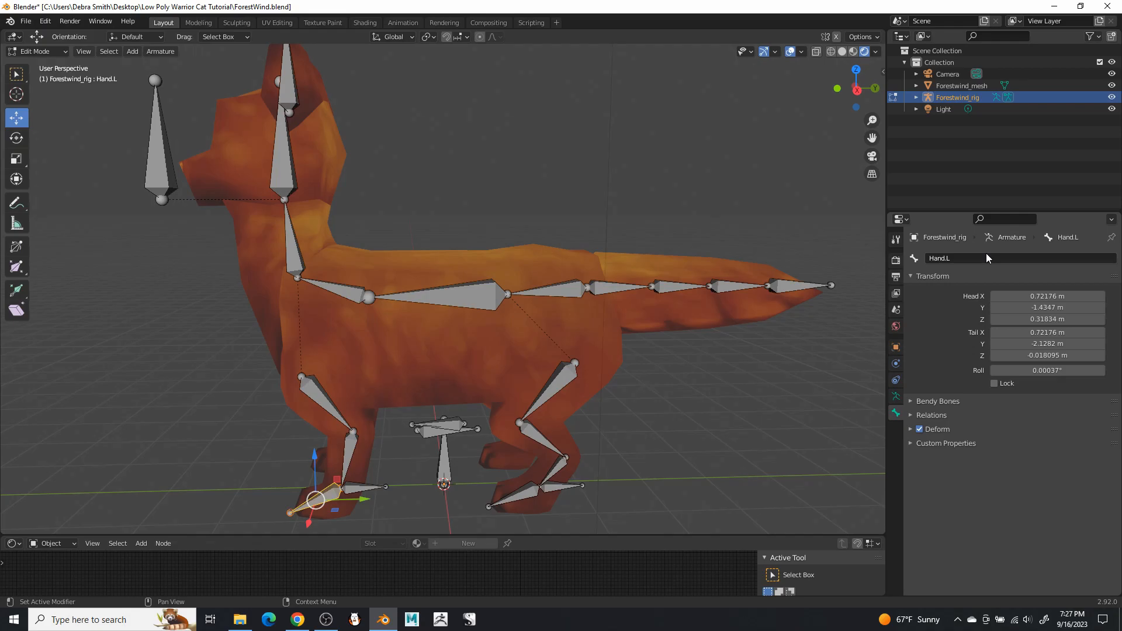
Rename the upper floating control bone beneath the belly, the rear leg's pole target, HPV.L
left_click(457, 423)
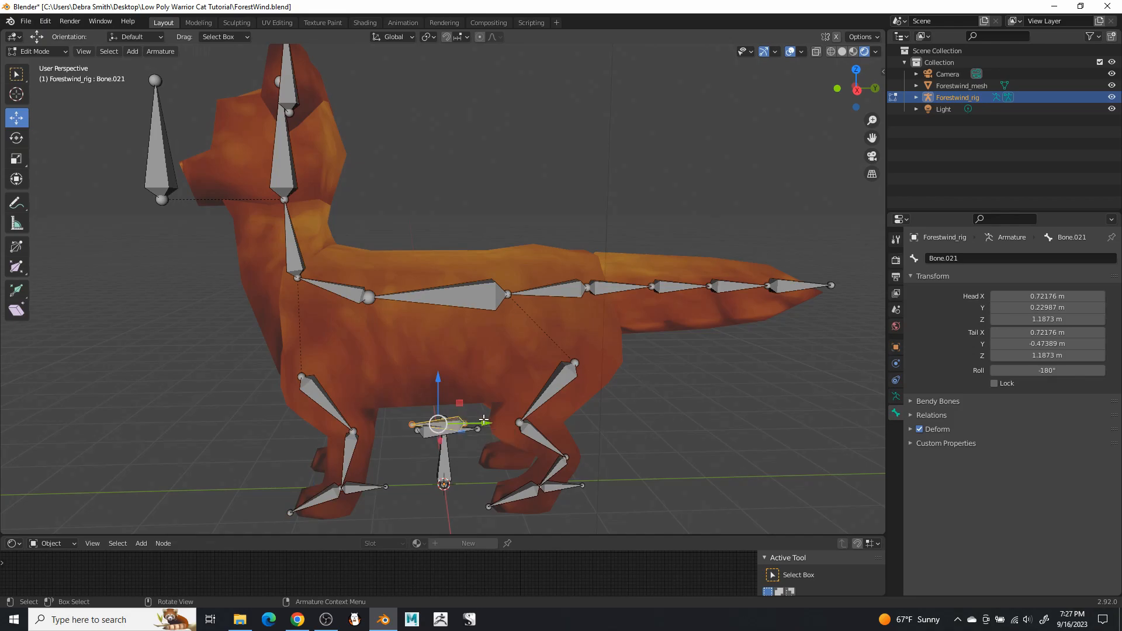
left_click(990, 261)
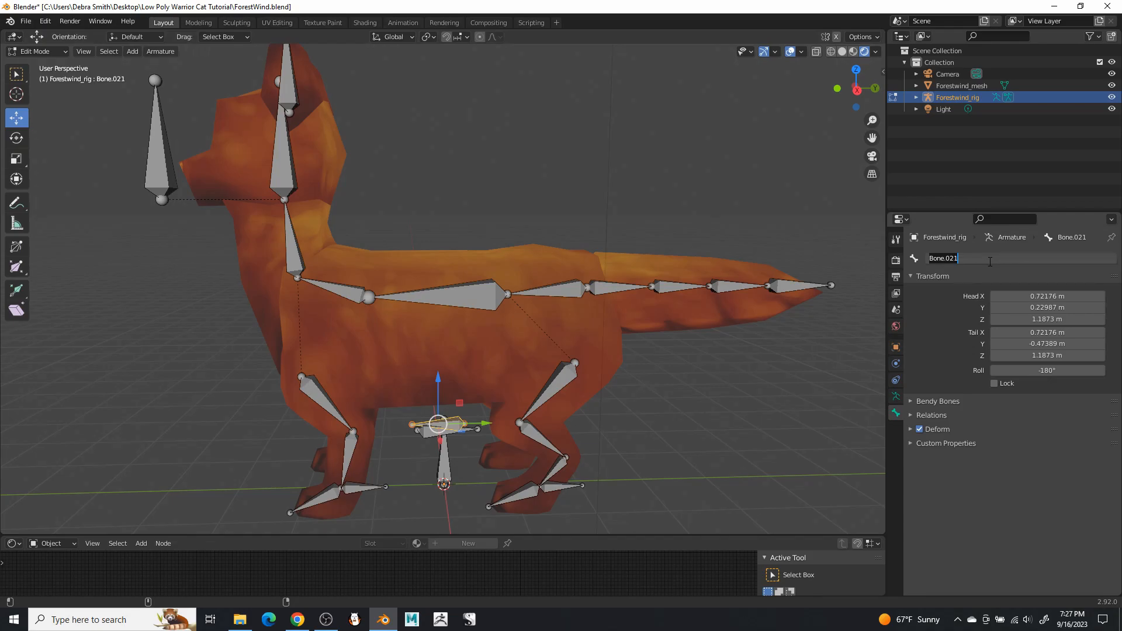
type("HPV.L")
key("Return")
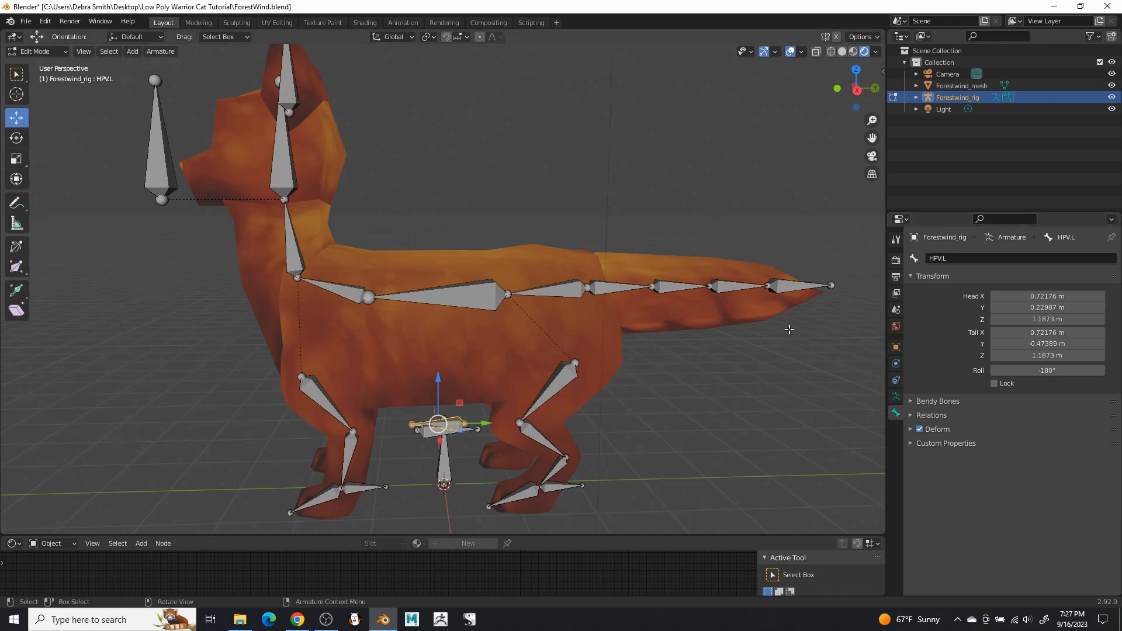
Rename the control bone extending backward from the rear ankle HIK.L
left_click(564, 483)
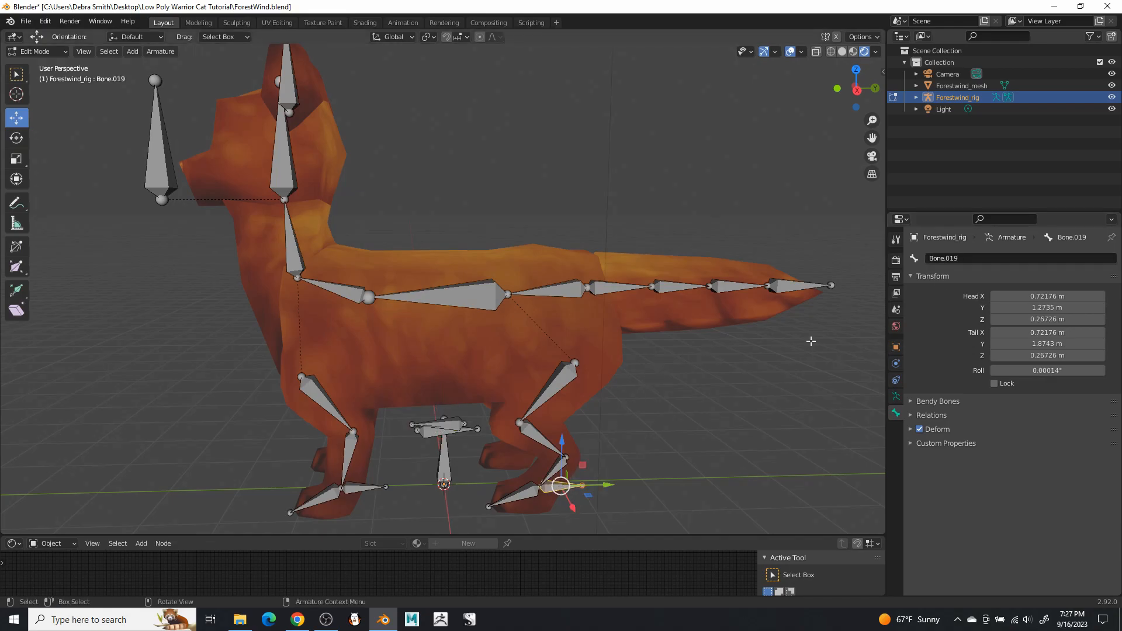
left_click(959, 258)
type("HIK")
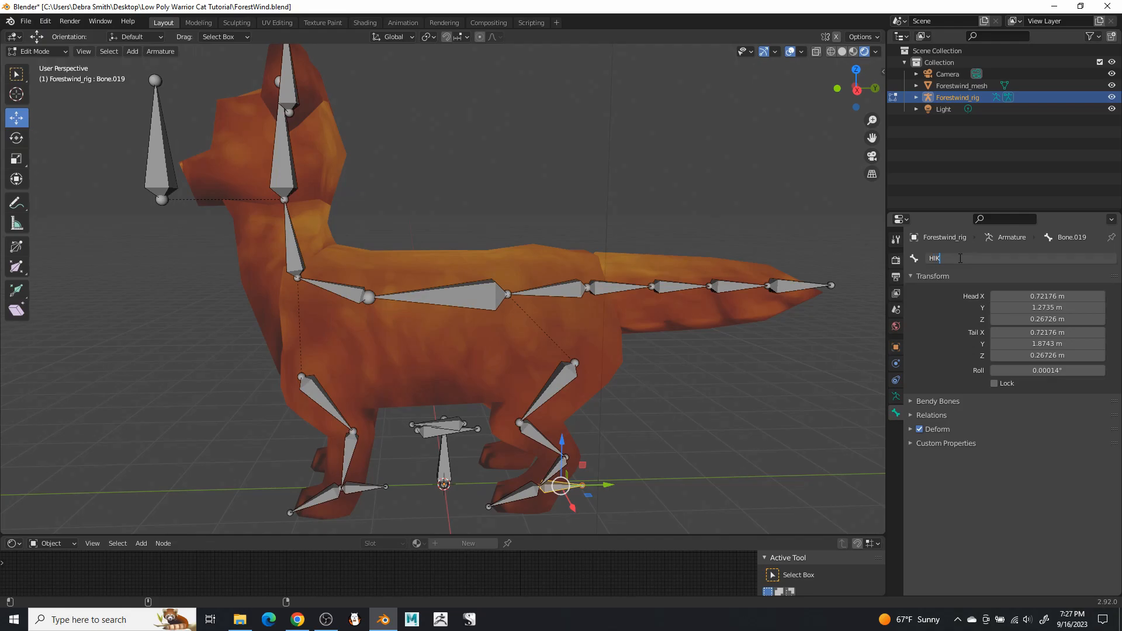
type(".L")
key("Return")
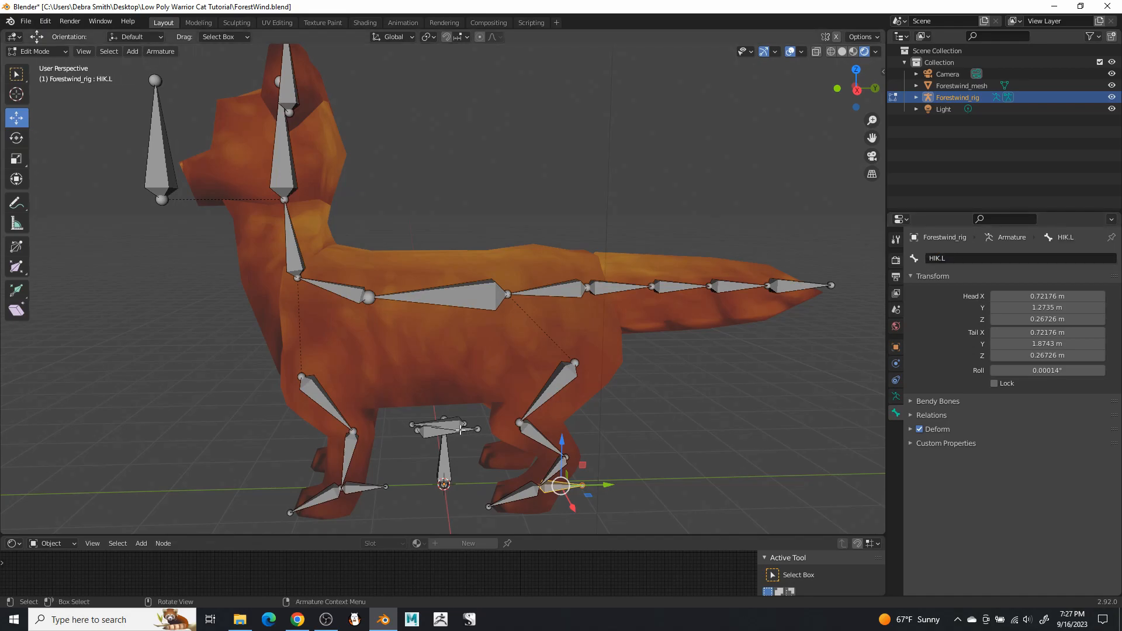
Rename the lower floating control bone beneath the belly, the front leg's pole target, FPV.L
left_click(424, 437)
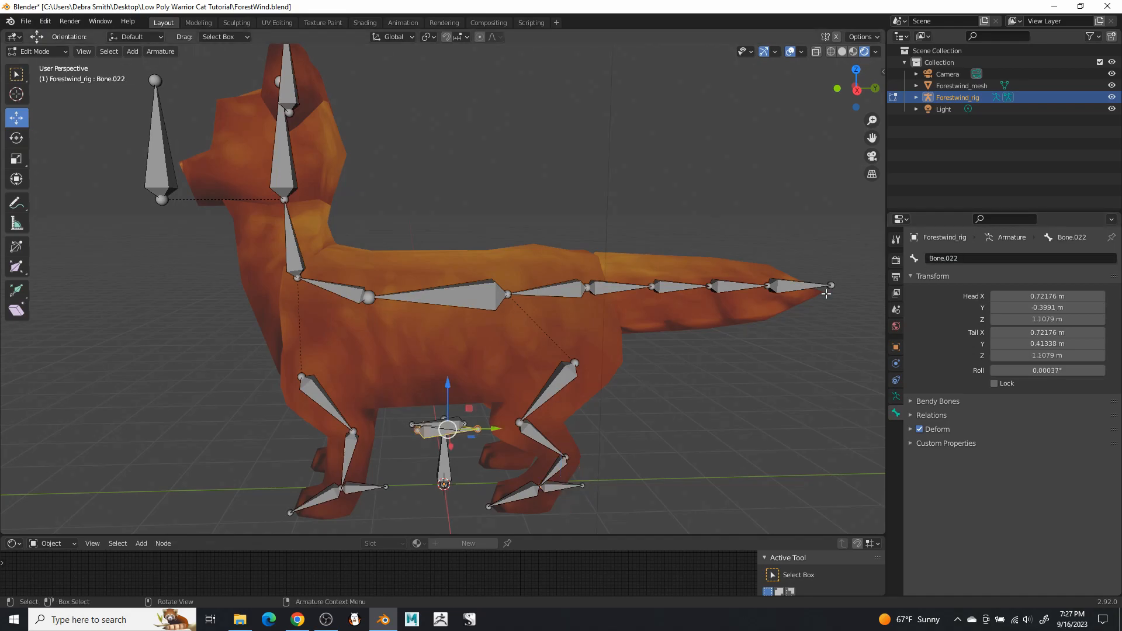
left_click(969, 257)
type("F")
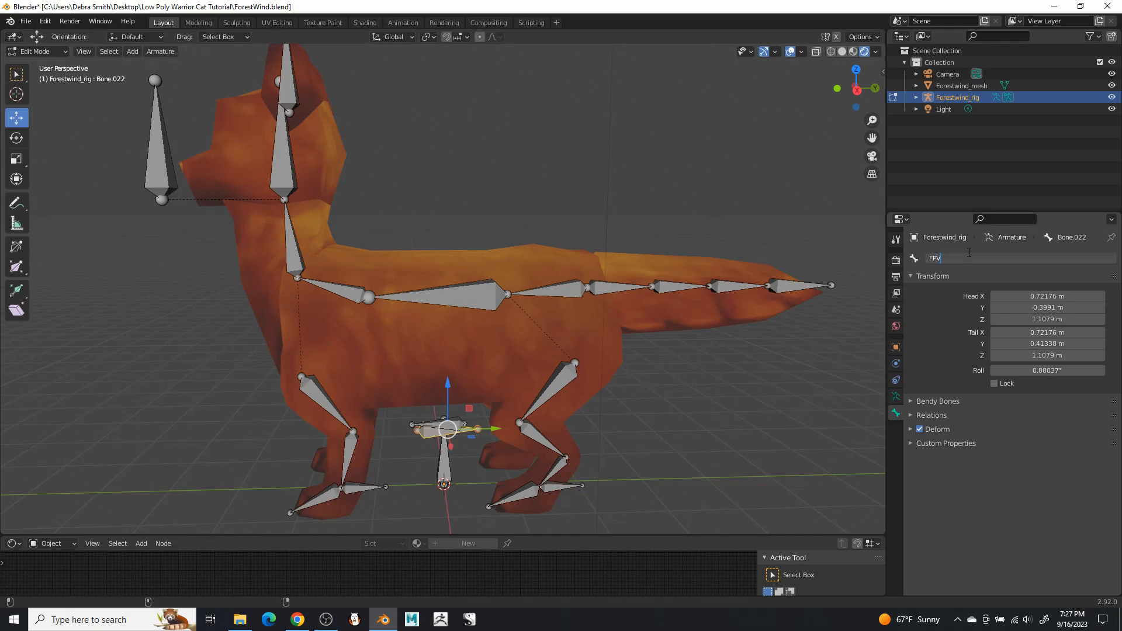
type("PV.L")
key("Return")
Rename the control bone extending backward from the front wrist FIK.L
left_click(363, 487)
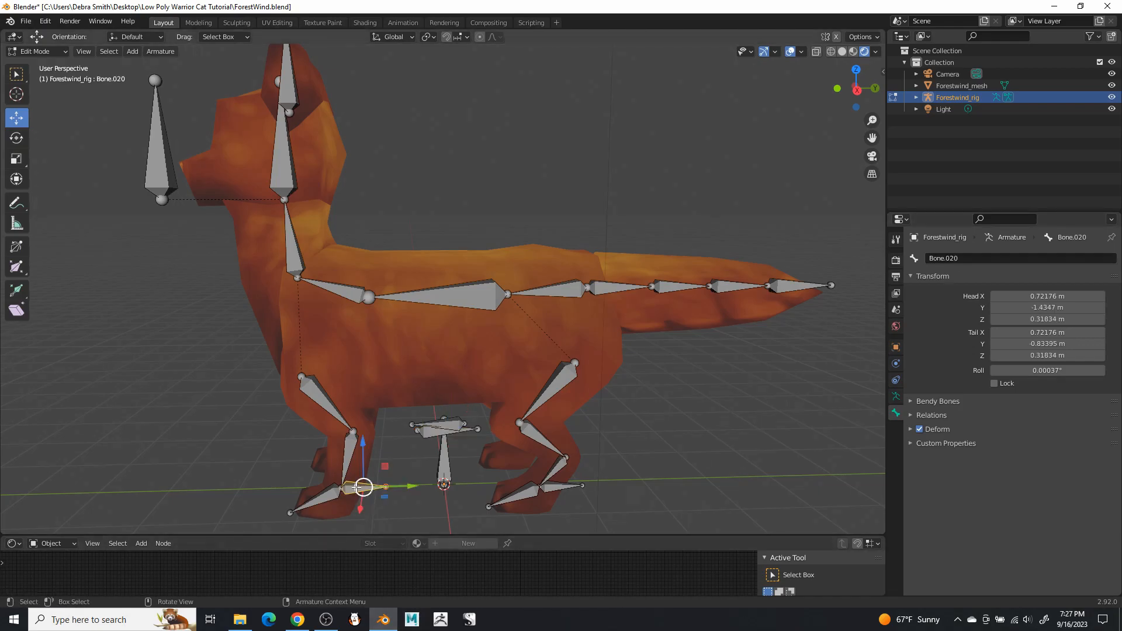
left_click(996, 258)
type("F")
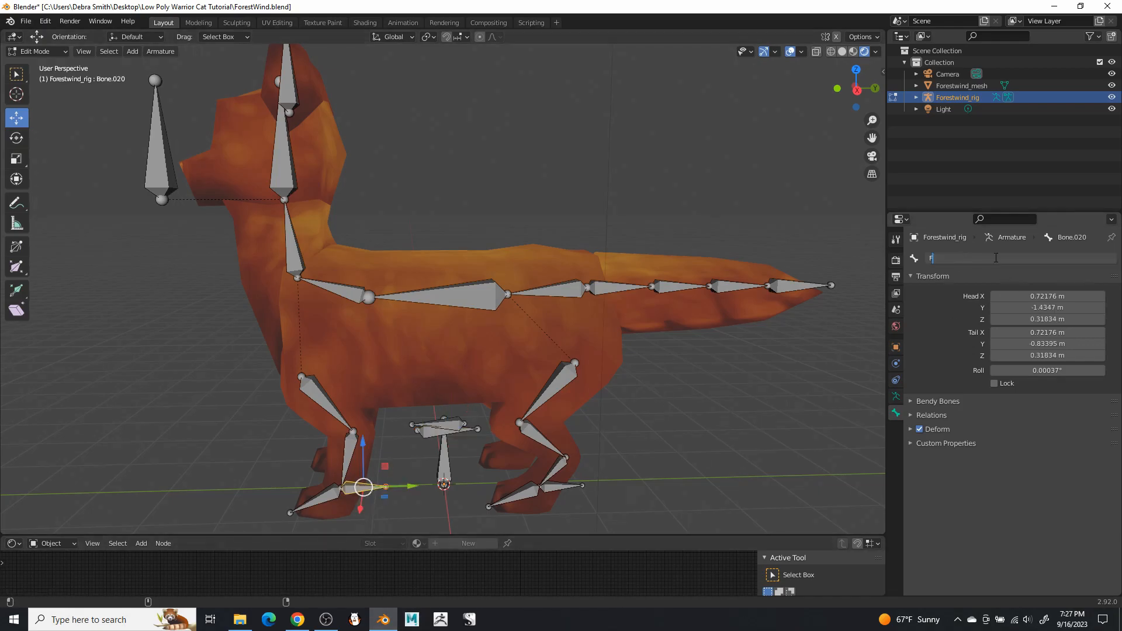
type("IK>")
key("Return")
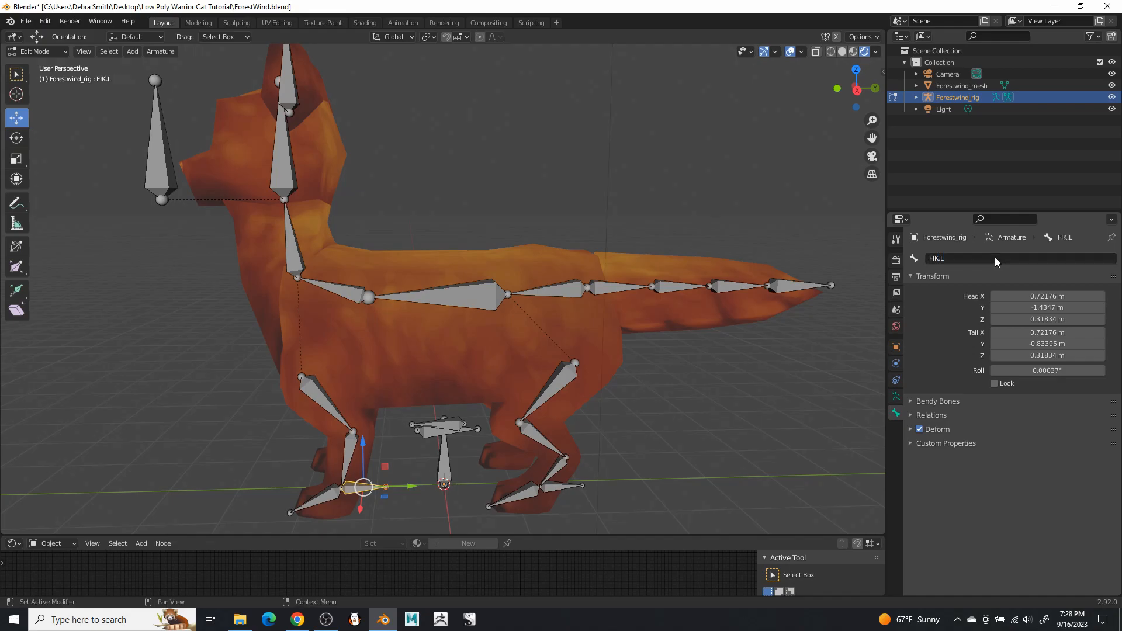
Select the left-side leg, ear and control bones together and symmetrize them to the other side of the armature
middle_click_drag(368, 250, 433, 221)
left_click_drag(341, 118, 577, 428)
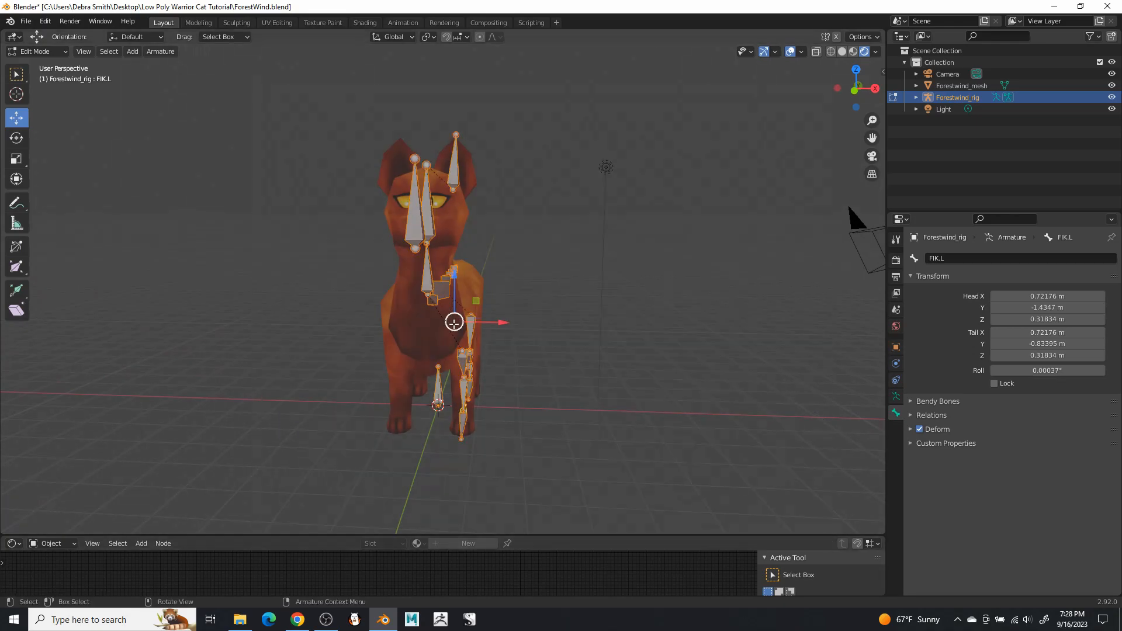
right_click(455, 325)
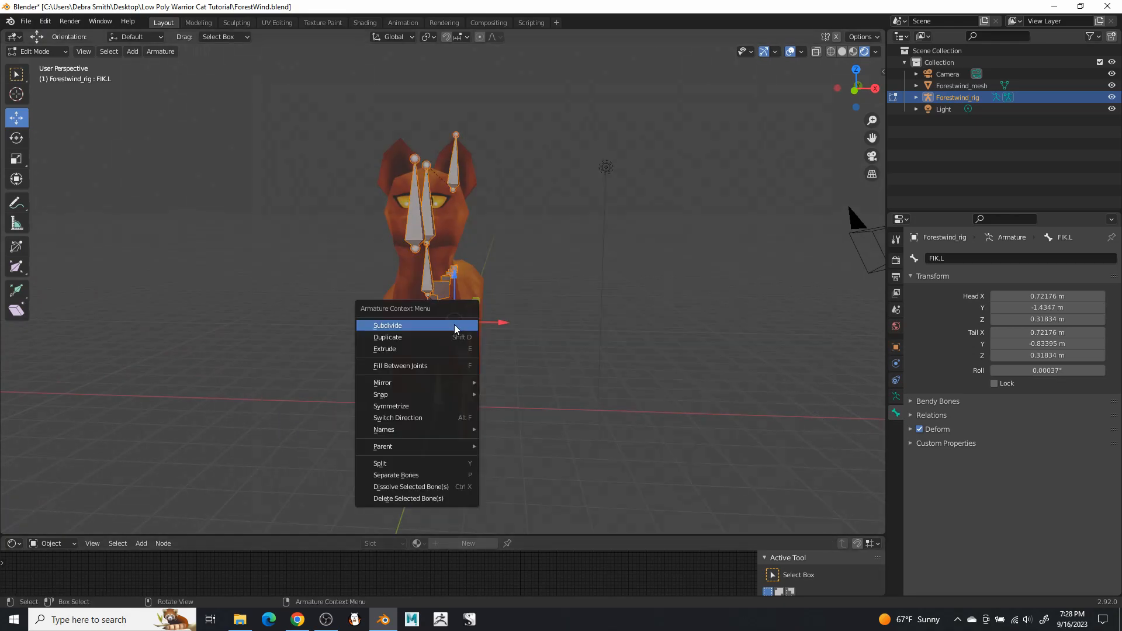
left_click(430, 406)
Inspect the mirrored bones from several angles and check the names of the right front paw, leg and ear bones
mouse_move(467, 380)
middle_mouse_down()
mouse_move(657, 371)
mouse_move(590, 388)
mouse_move(470, 362)
middle_mouse_up()
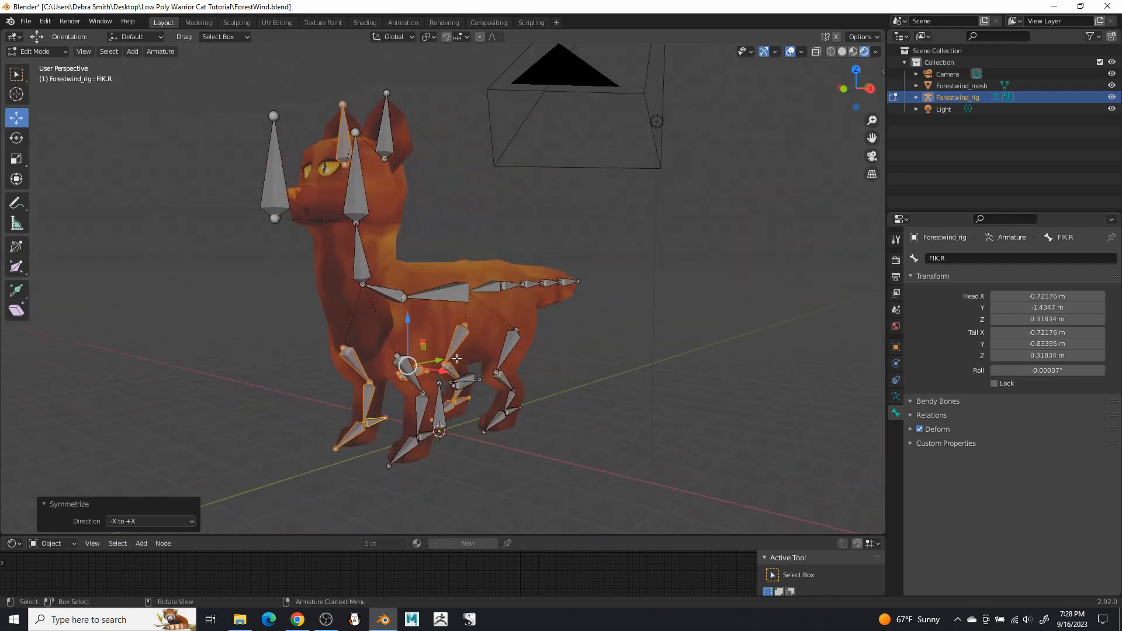
middle_click_drag(583, 368, 620, 371)
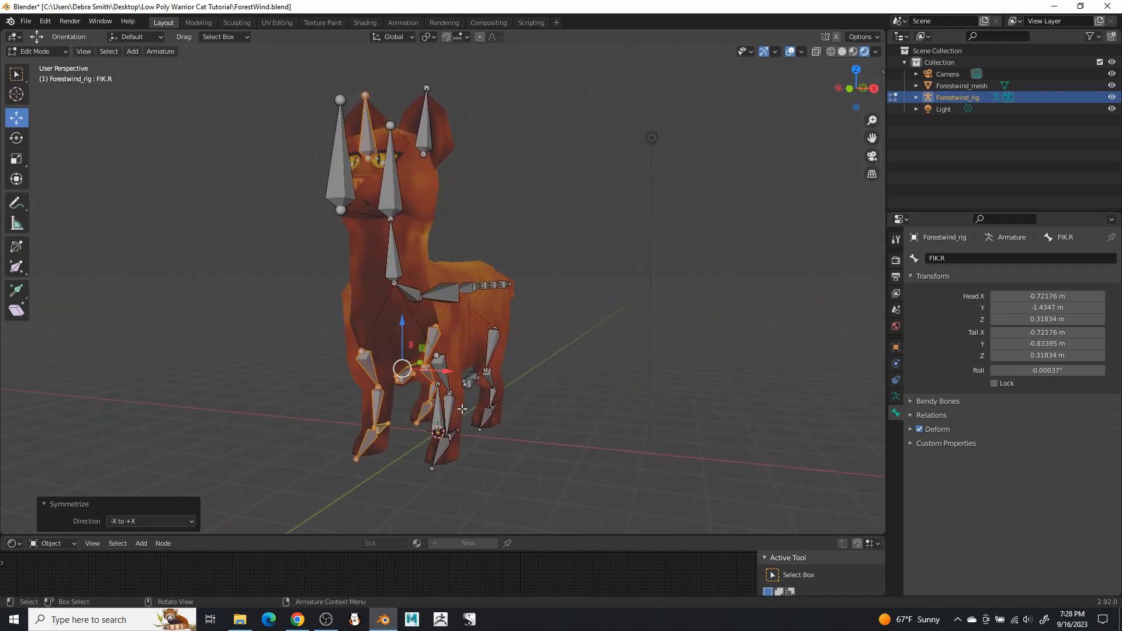
middle_click_drag(461, 409, 492, 419)
left_click(396, 451)
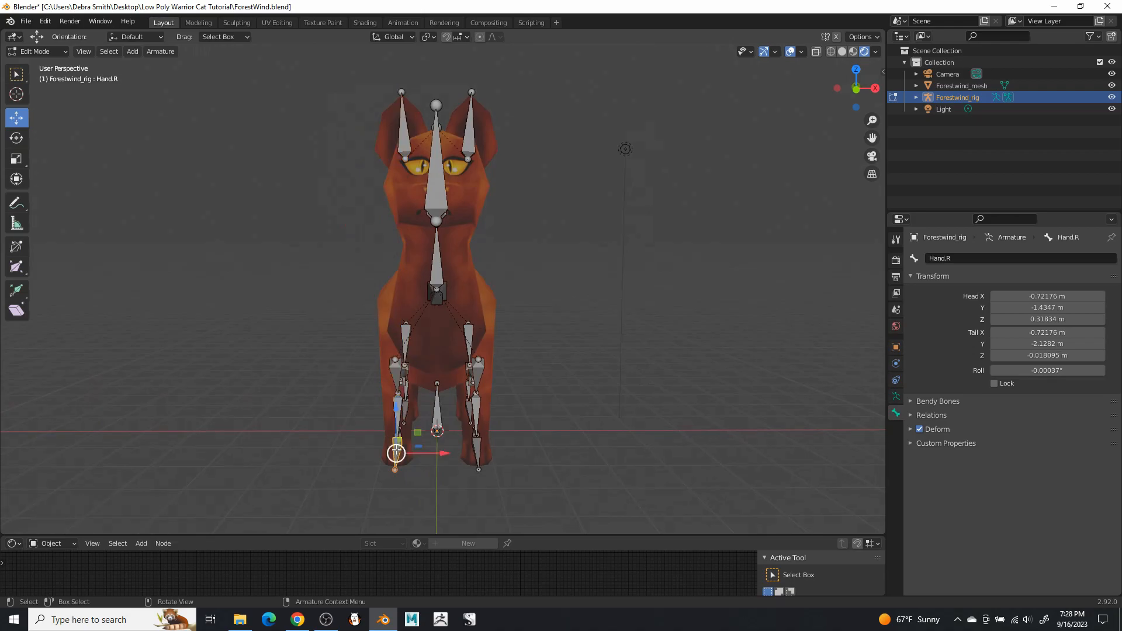
left_click(402, 341)
left_click(405, 143)
Save the ForestWind.blend file with the mirrored armature
middle_click_drag(563, 263, 452, 293)
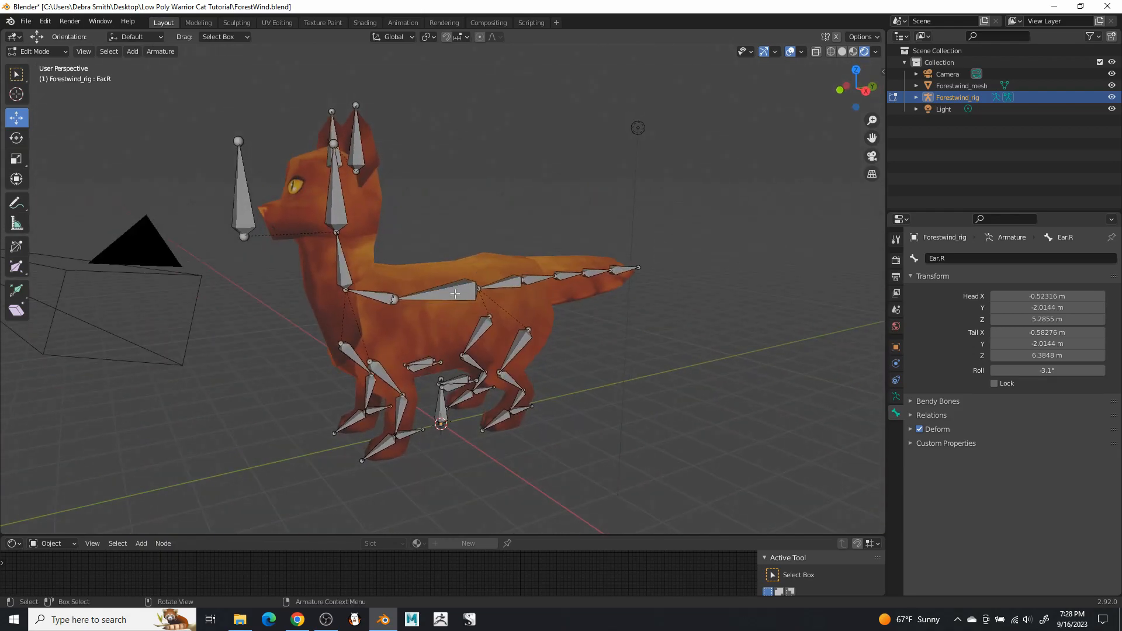
left_click(25, 26)
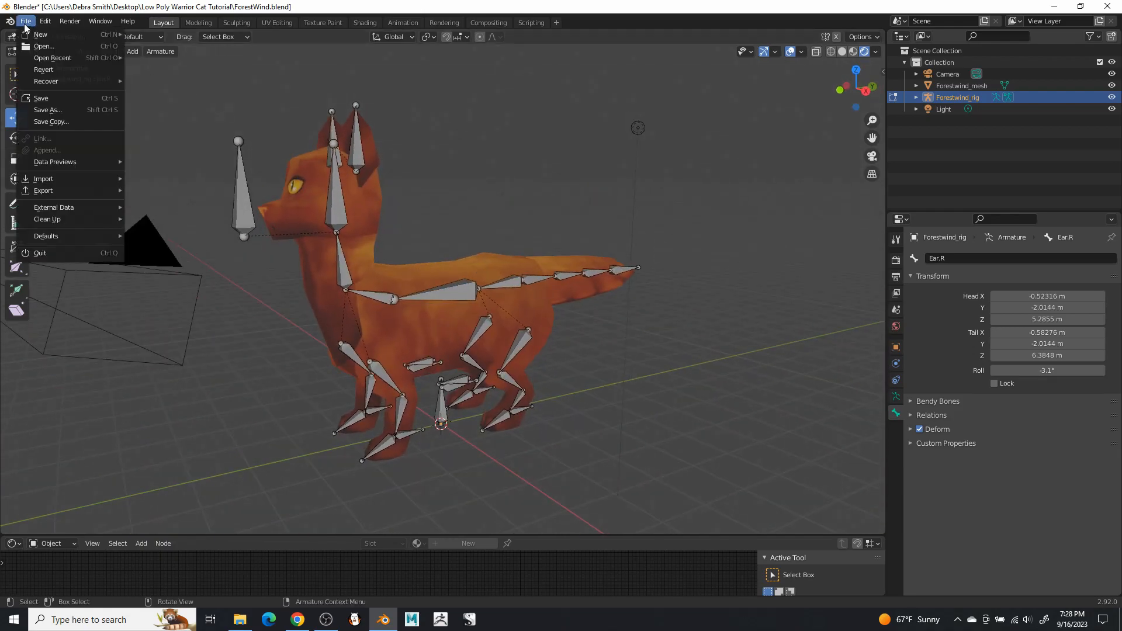
left_click(55, 97)
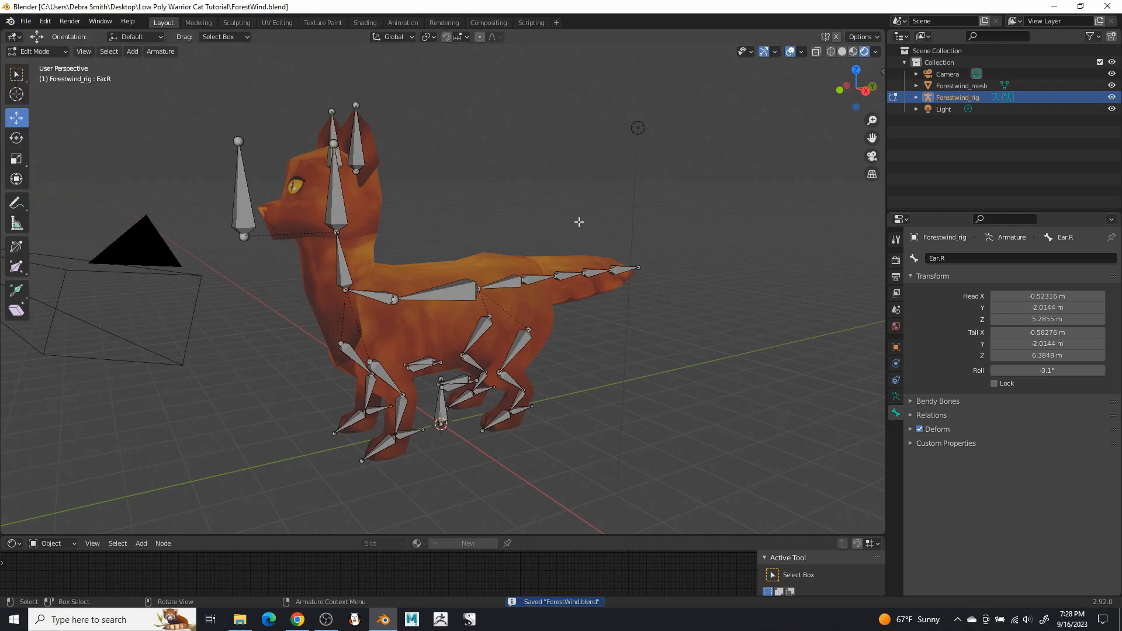
Switch the Forestwind_rig armature from Edit Mode to Pose Mode
middle_click_drag(547, 282, 523, 314)
scroll(523, 314, "up", 5)
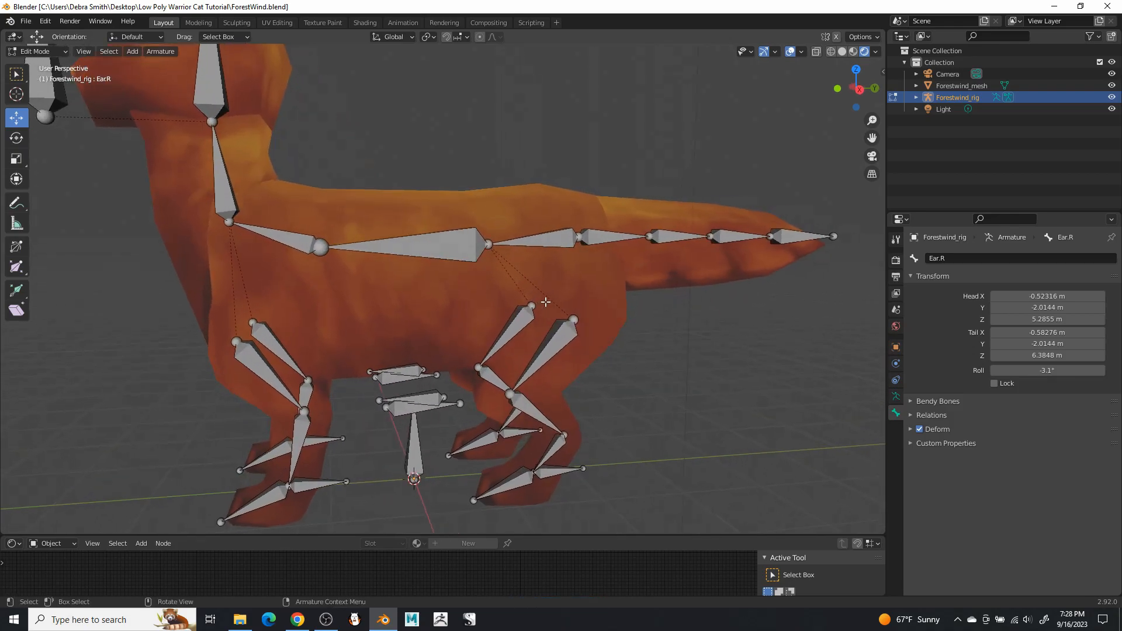
scroll(441, 210, "down", 5)
middle_click_drag(440, 209, 466, 213)
left_click(40, 51)
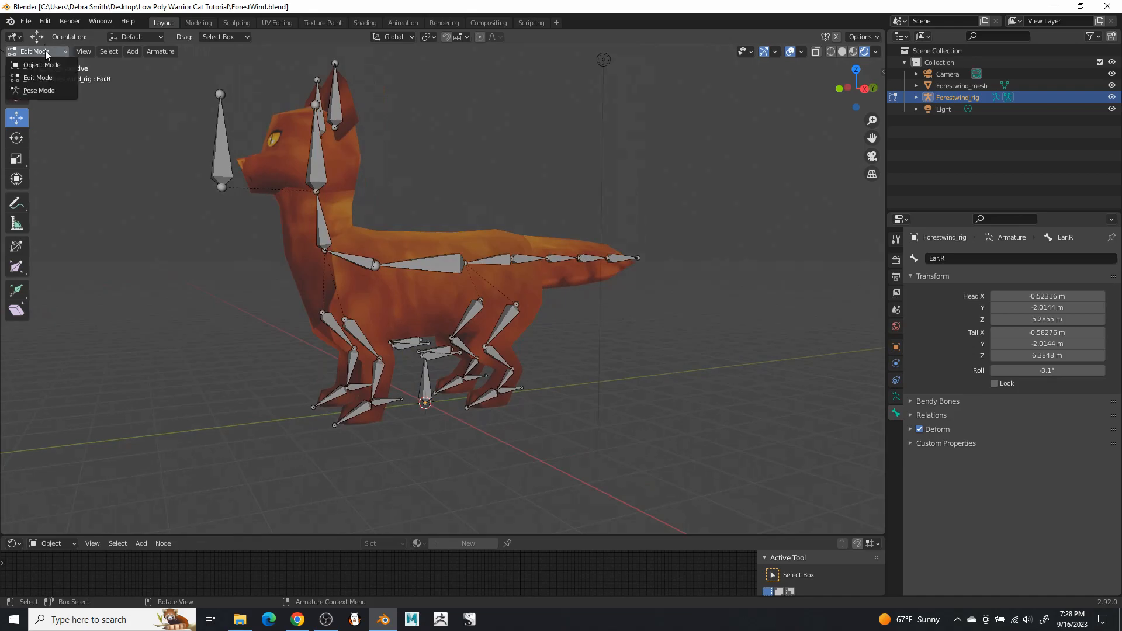
left_click(35, 87)
Add an Inverse Kinematics bone constraint to the rear leg's Ankle.L bone
scroll(622, 375, "up", 3)
mouse_move(589, 401)
middle_mouse_down()
mouse_move(598, 396)
mouse_move(573, 396)
middle_mouse_up()
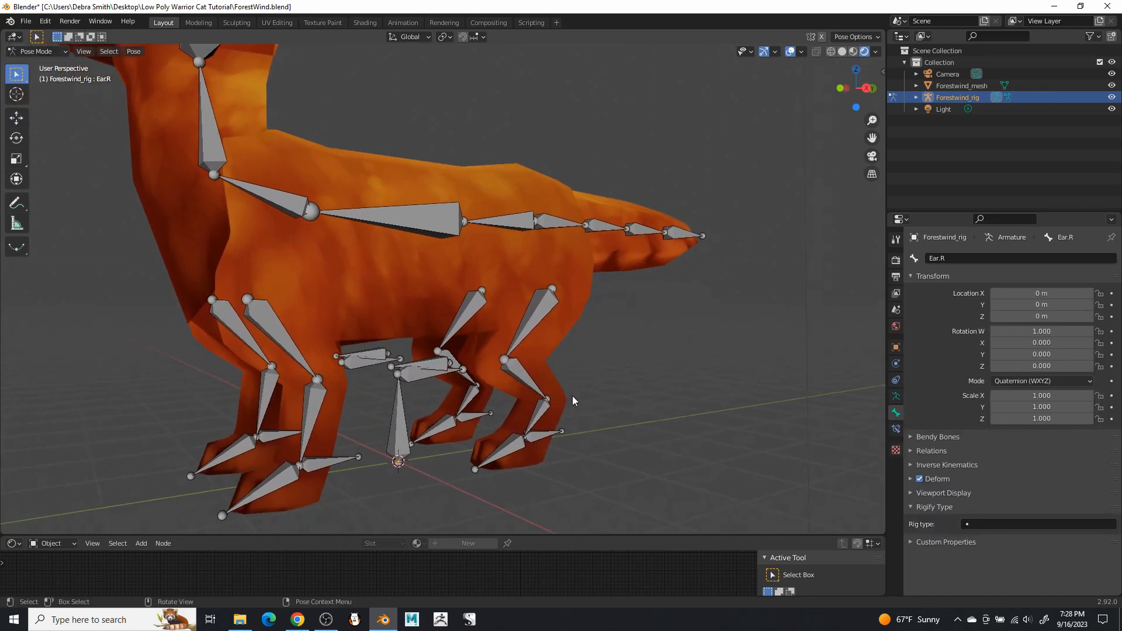
left_click(539, 415)
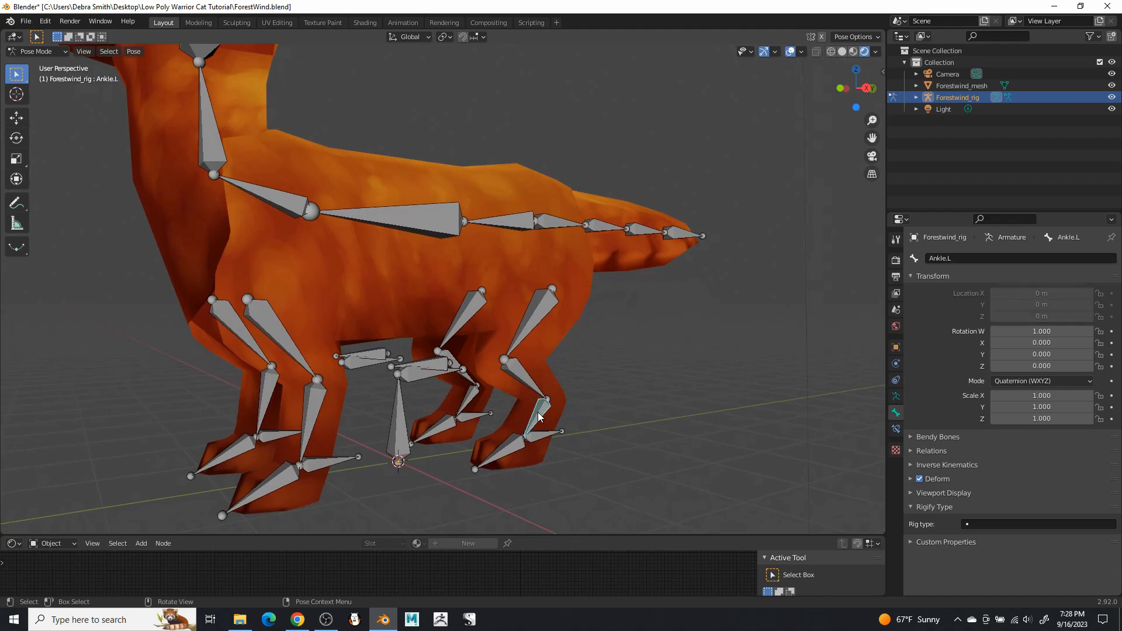
left_click(896, 430)
left_click(990, 257)
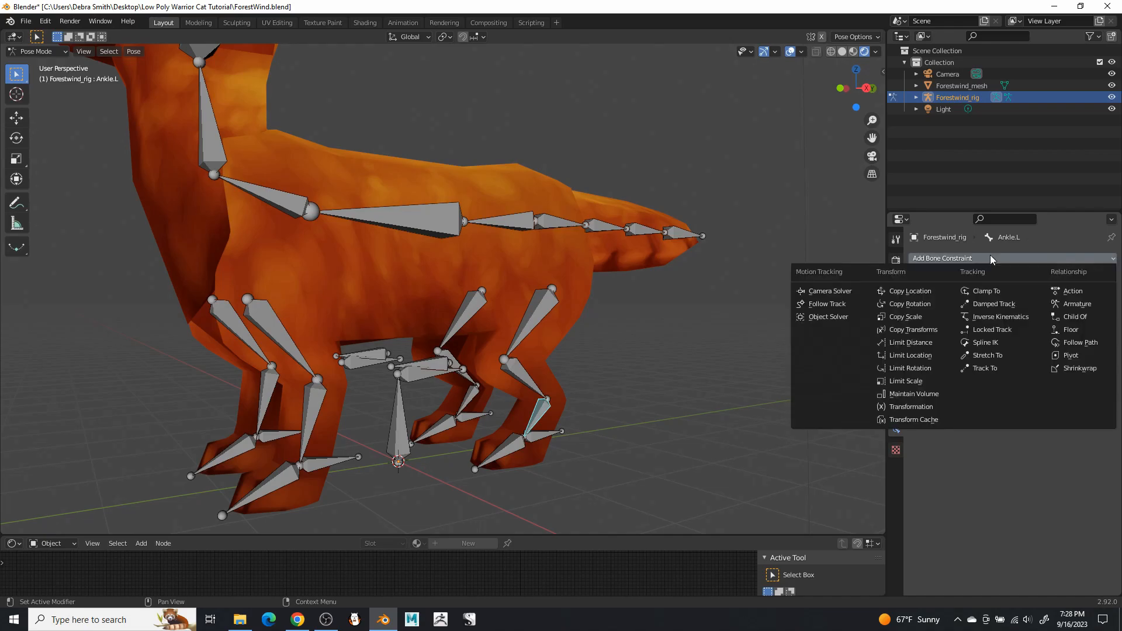
left_click(985, 319)
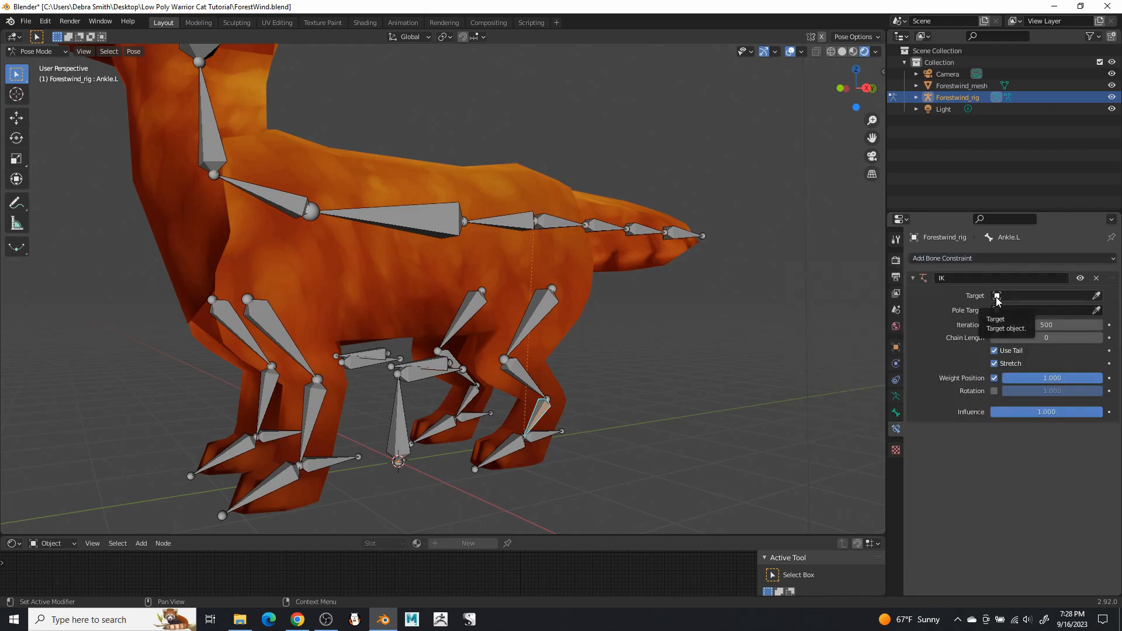
Target the Ankle.L bone's IK constraint to the HIK.L bone of Forestwind_rig
left_click(996, 295)
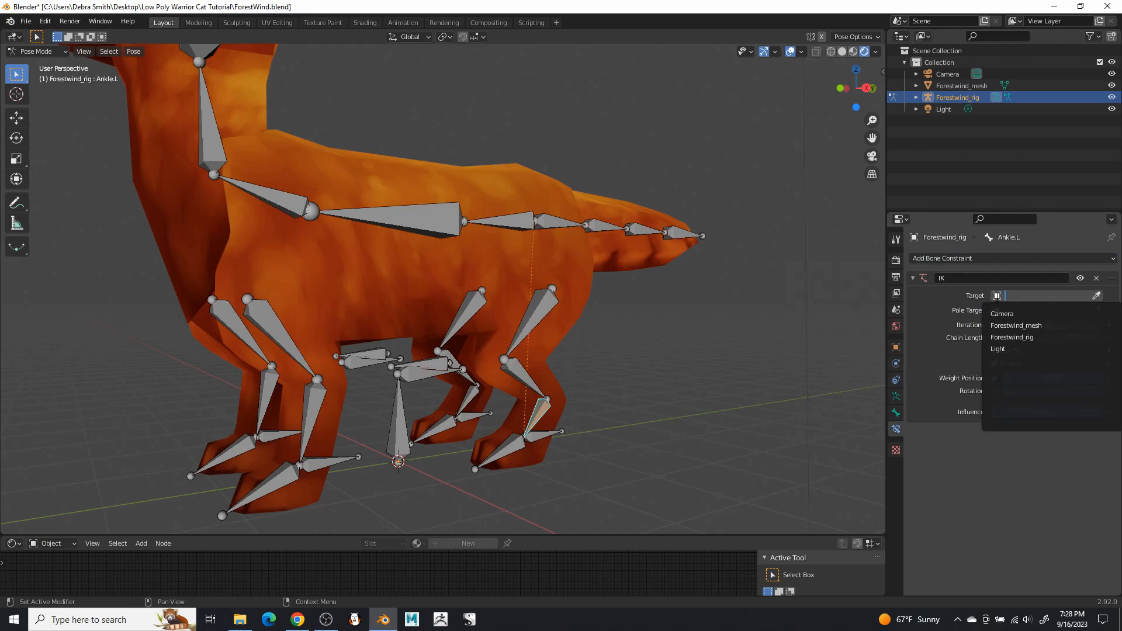
left_click(1012, 338)
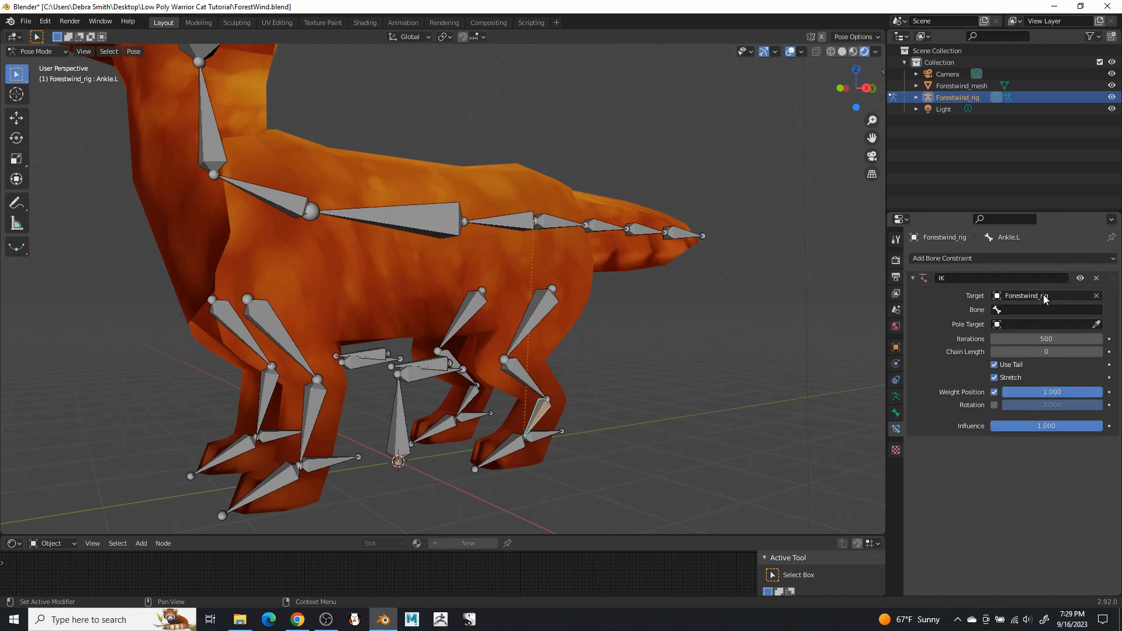
left_click(998, 310)
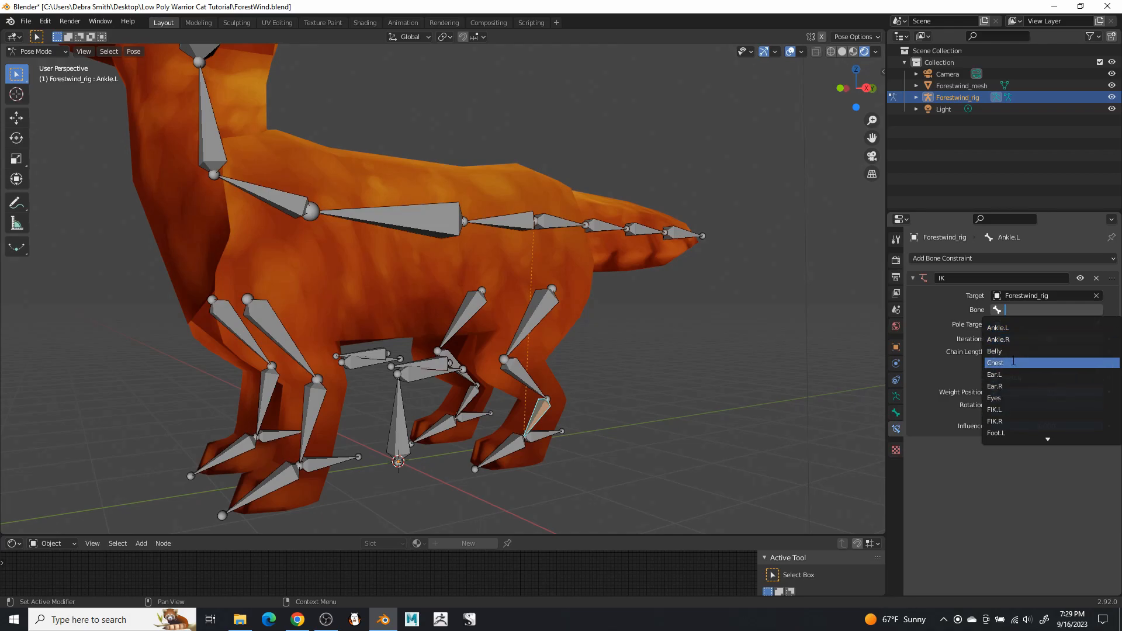
scroll(1041, 388, "down", 10)
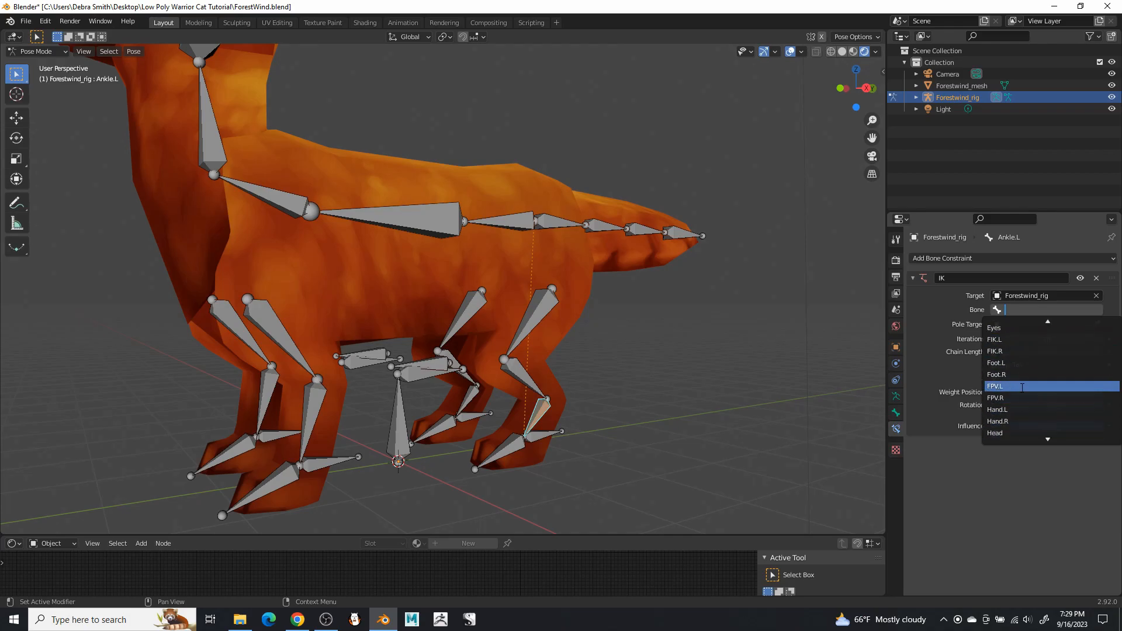
scroll(1022, 387, "down", 1)
scroll(1020, 388, "down", 4)
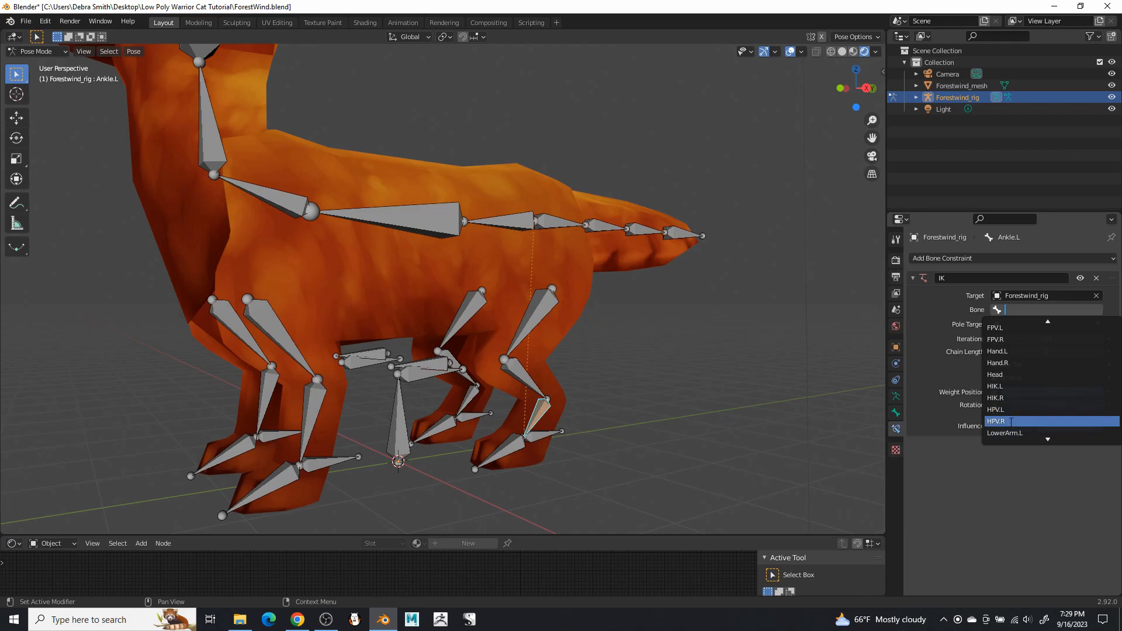
left_click(1011, 387)
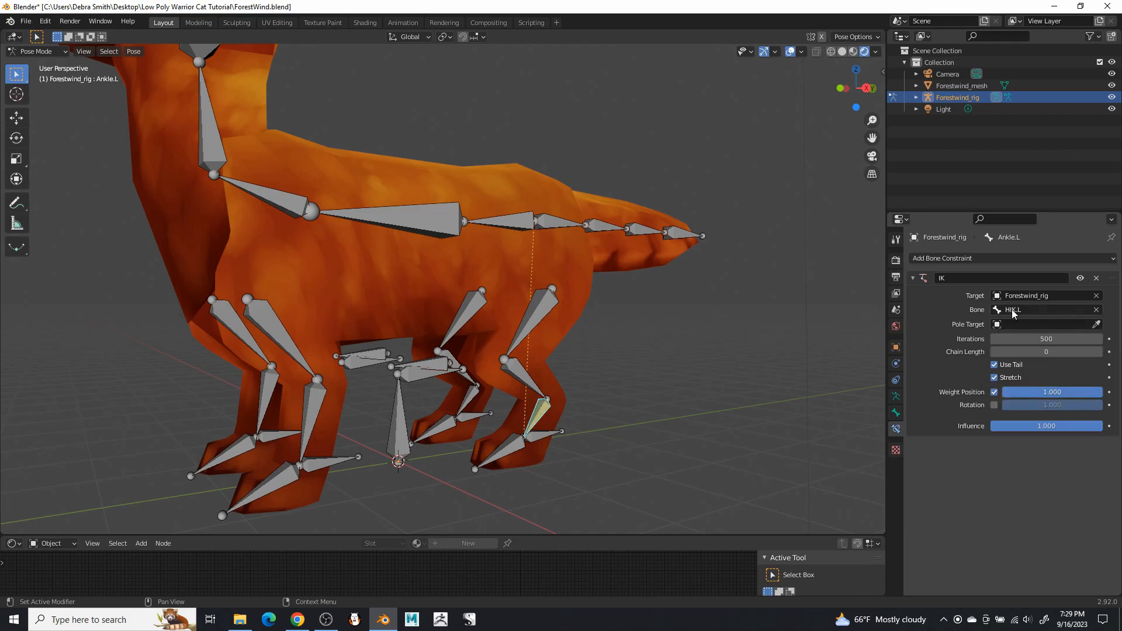
Set the pole target of Ankle.L's IK constraint to the HPV.L bone of Forestwind_rig
left_click(1001, 327)
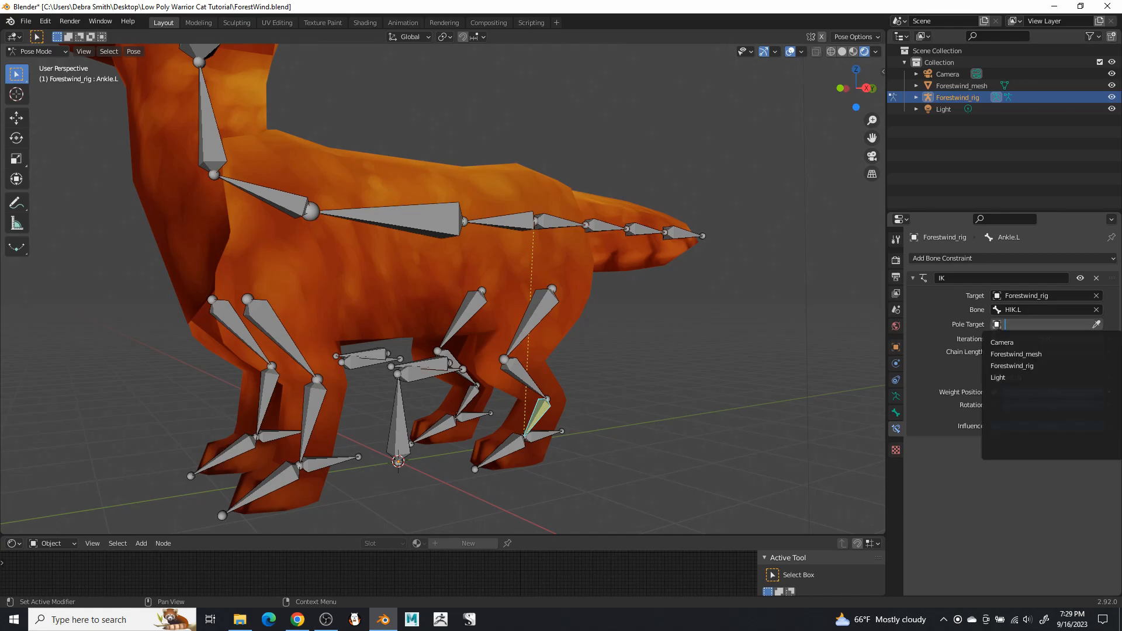
left_click(1017, 367)
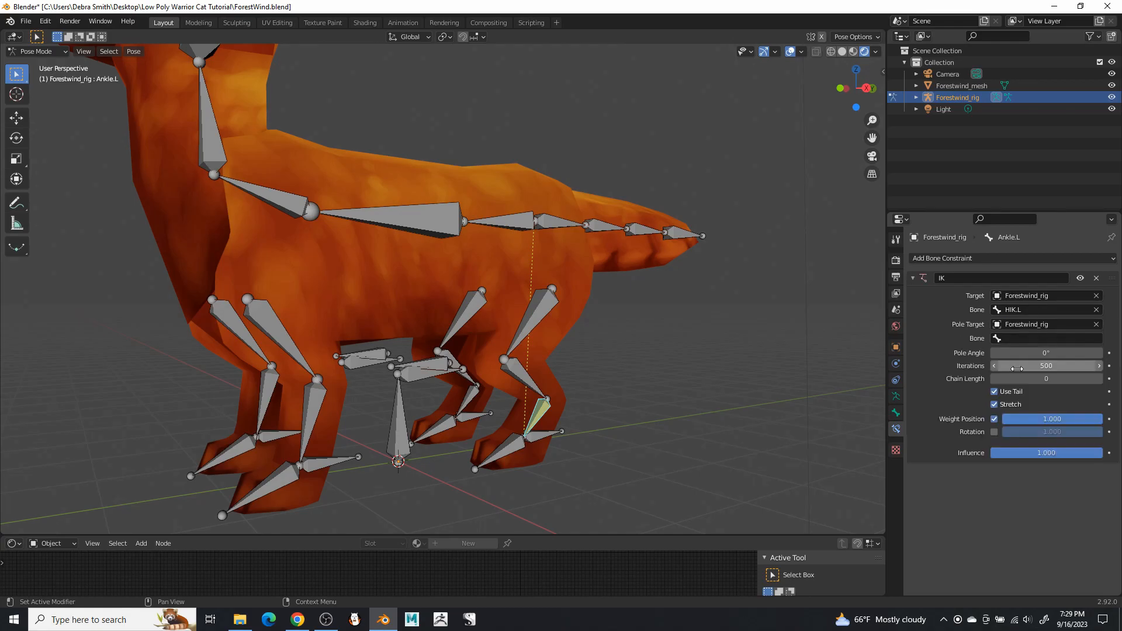
left_click(998, 339)
scroll(1014, 423, "down", 10)
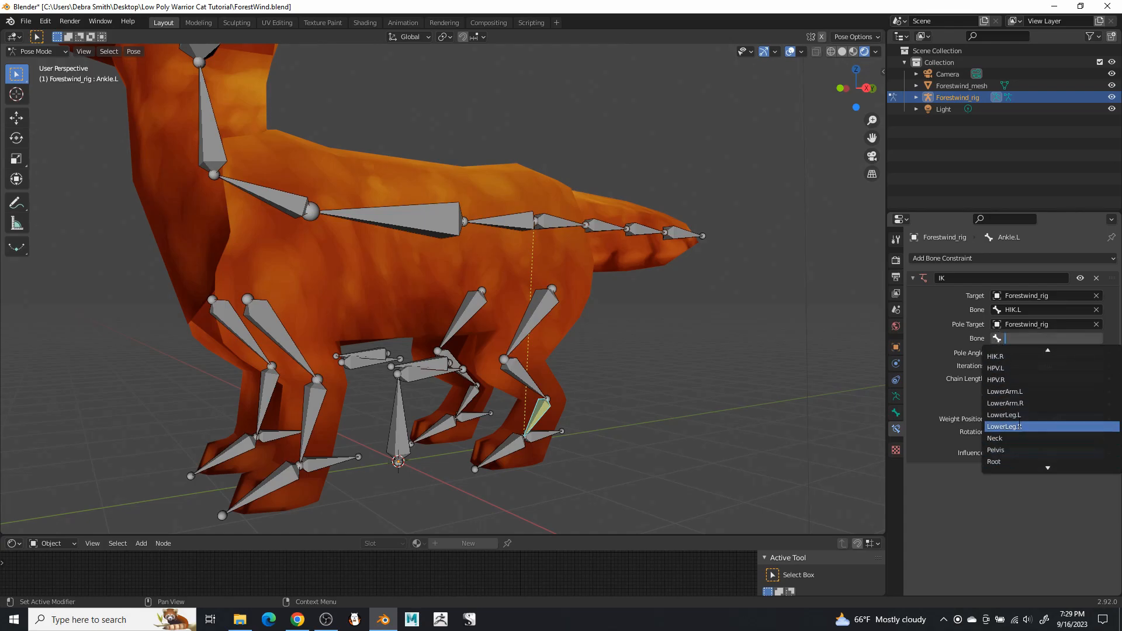
left_click(1010, 367)
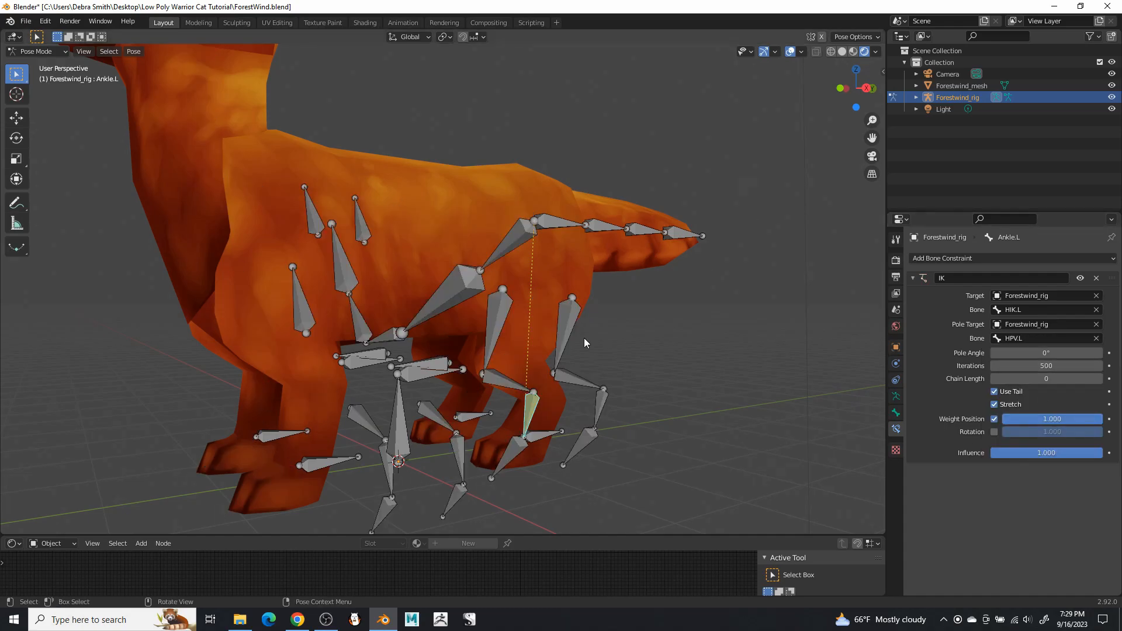
Set the chain length of Ankle.L's IK constraint to 3
middle_click_drag(506, 332, 622, 335)
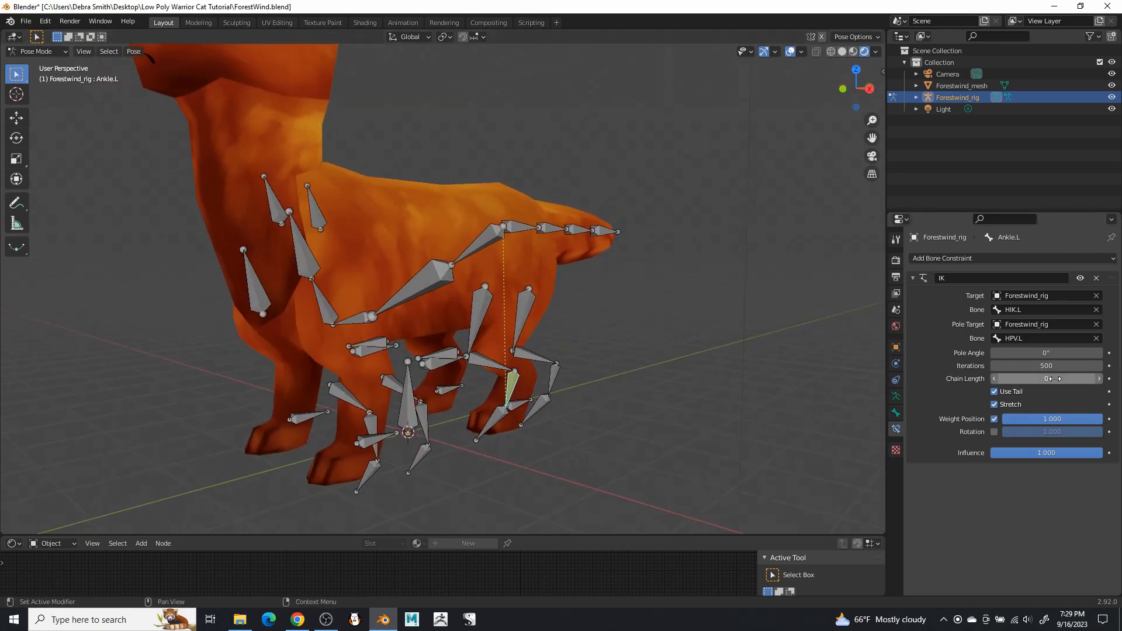
left_click(1056, 374)
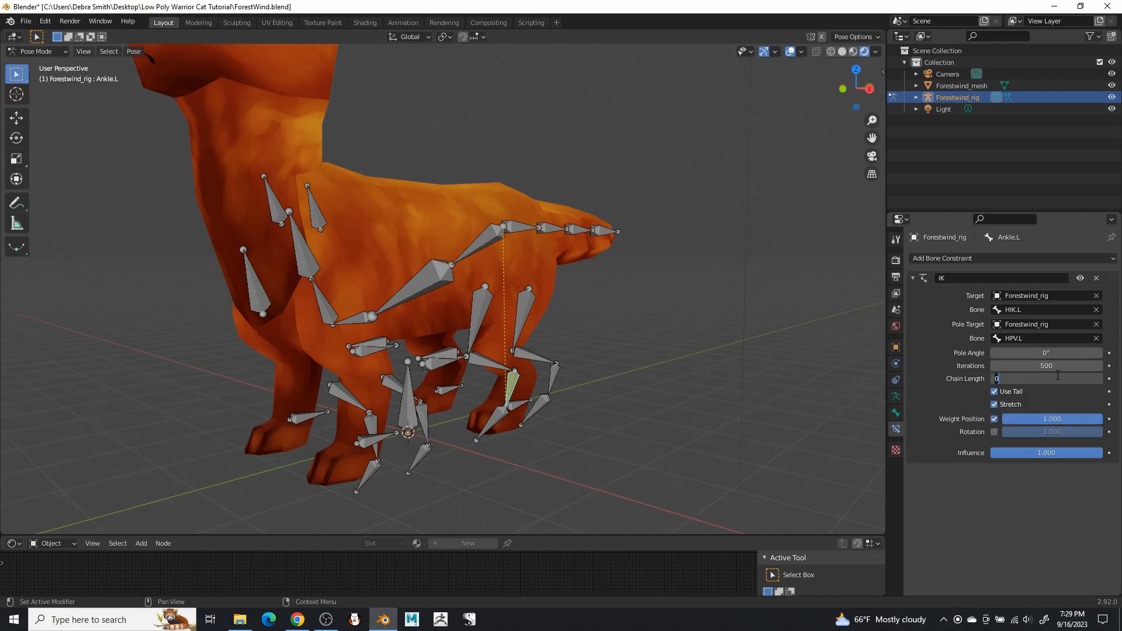
key("Return")
mouse_move(546, 359)
middle_mouse_down()
mouse_move(482, 339)
mouse_move(555, 351)
mouse_move(468, 354)
mouse_move(545, 363)
middle_mouse_up()
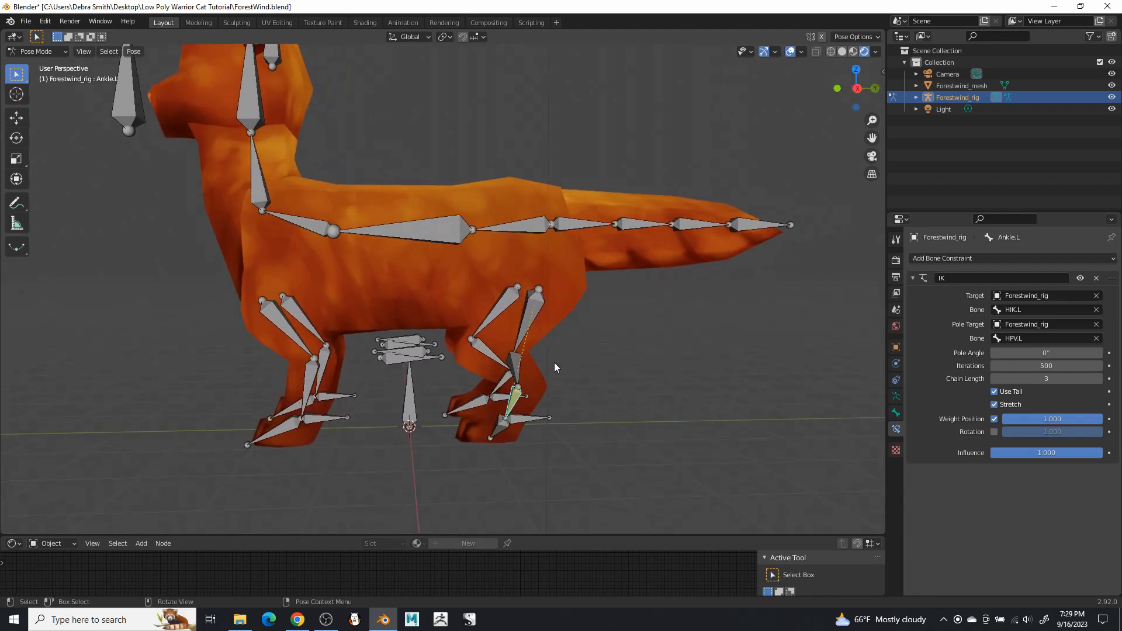
middle_click_drag(610, 402, 661, 400)
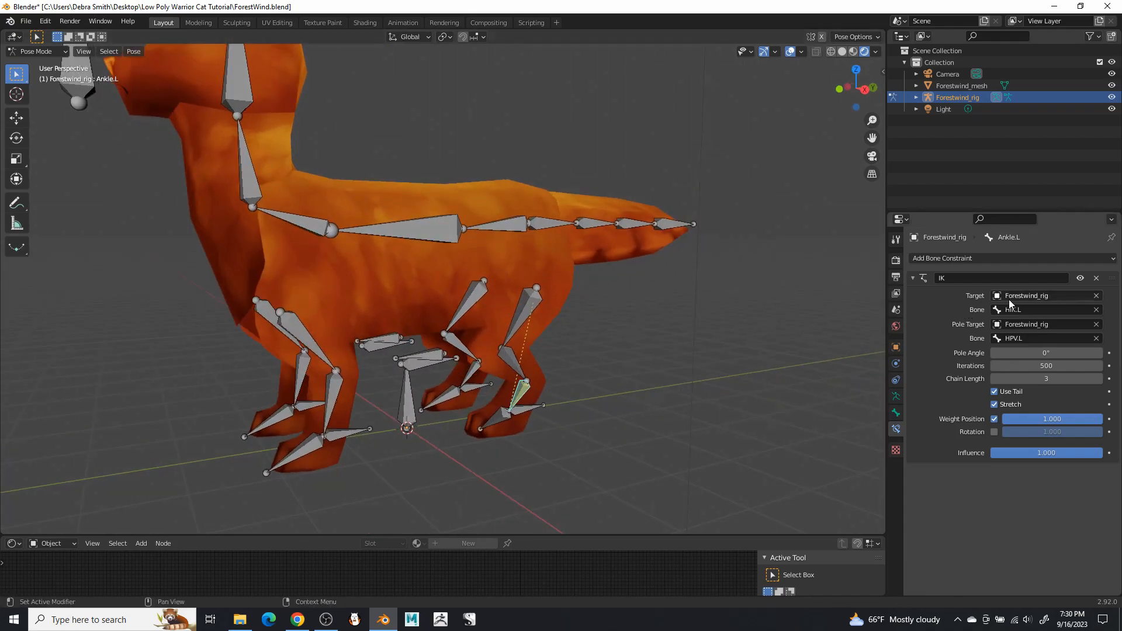
Try a pole angle of 90° on Ankle.L's IK constraint, and set it to -90° instead
left_click(1054, 353)
type("90")
key("Return")
middle_click_drag(559, 324, 581, 334)
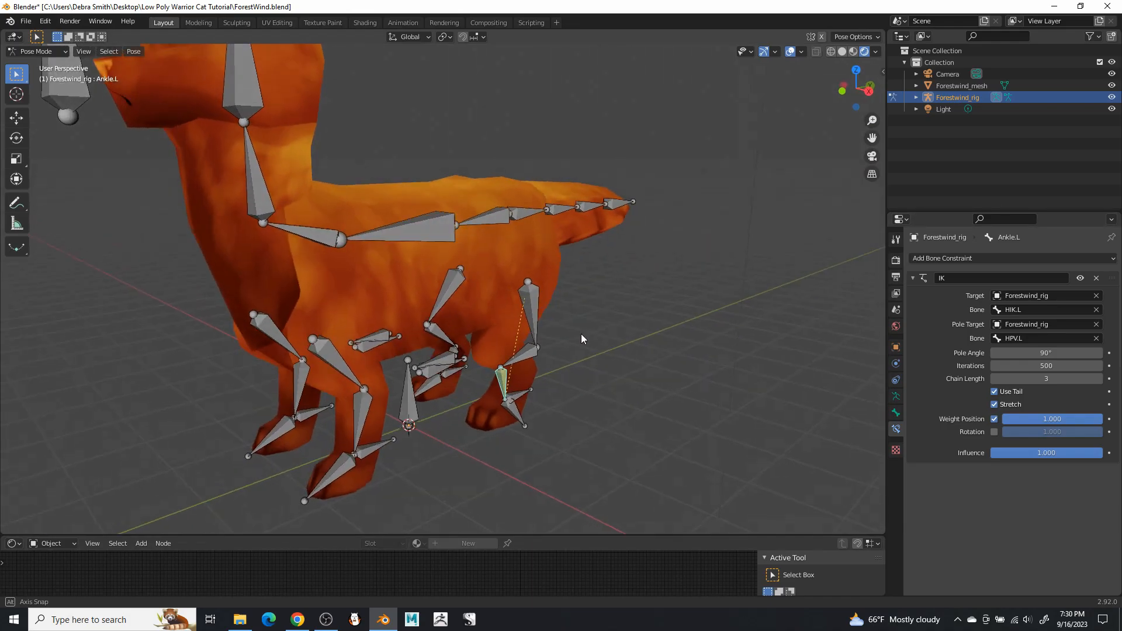
left_click(1062, 353)
key("Home")
type("-")
key("Return")
mouse_move(617, 359)
middle_mouse_down()
mouse_move(510, 314)
mouse_move(460, 328)
mouse_move(580, 333)
mouse_move(597, 354)
middle_mouse_up()
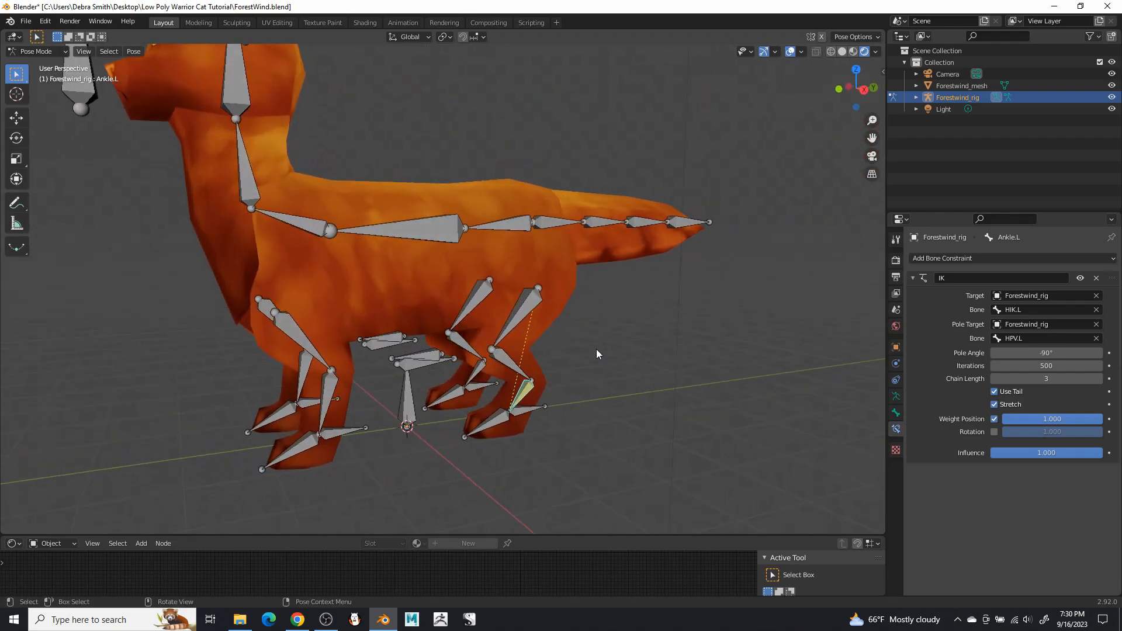
Add a Copy Rotation bone constraint to the Foot.L bone of the left rear leg
left_click(500, 419)
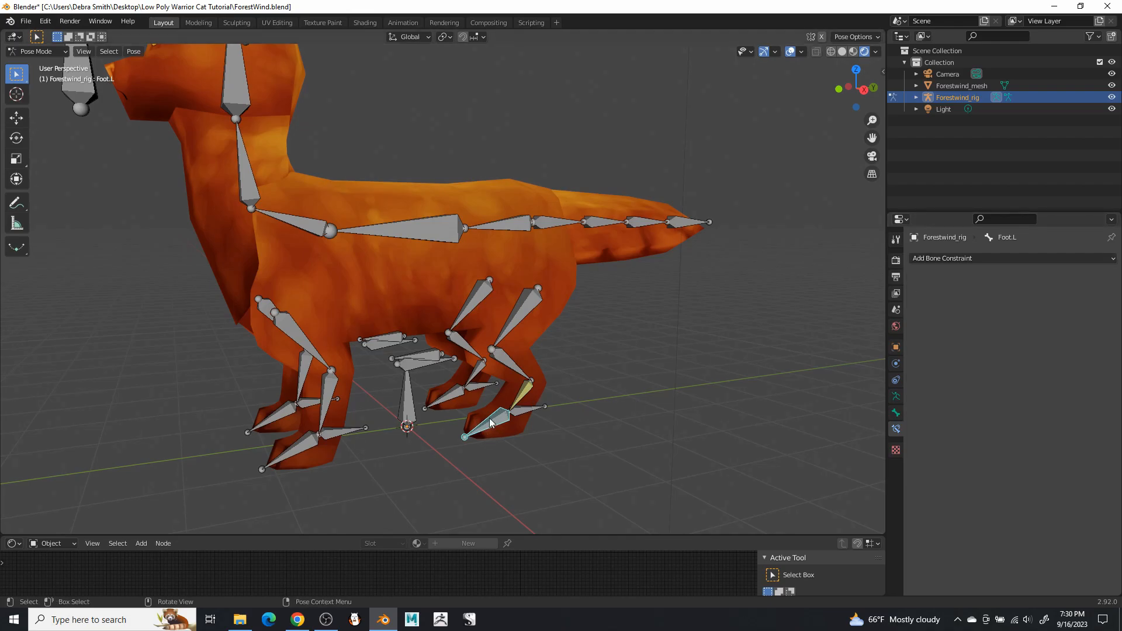
left_click(959, 259)
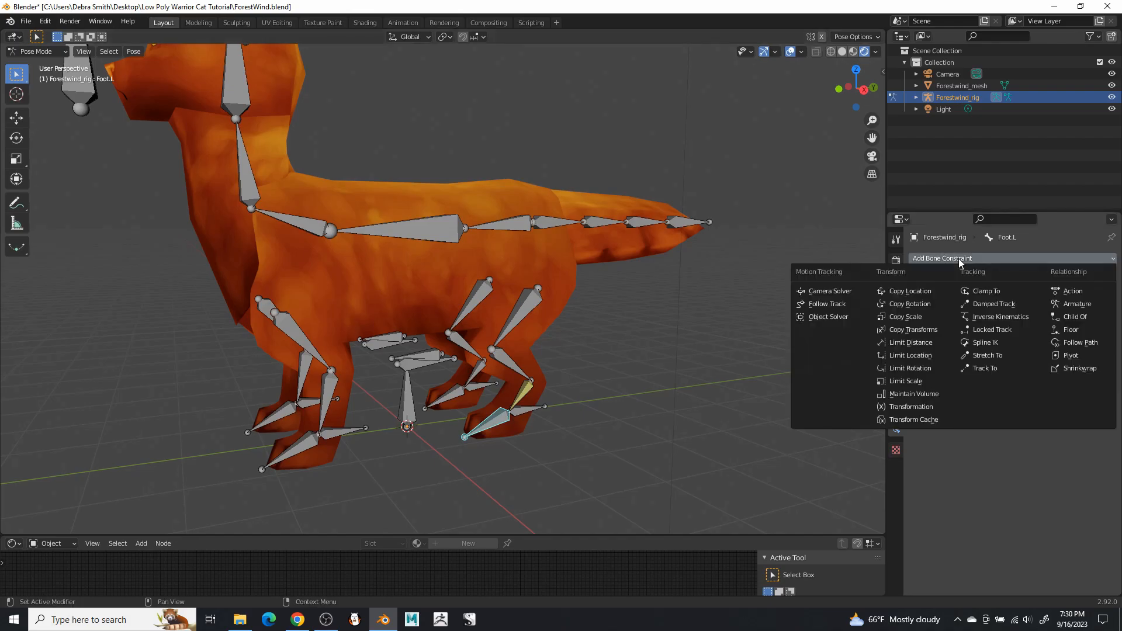
left_click(927, 304)
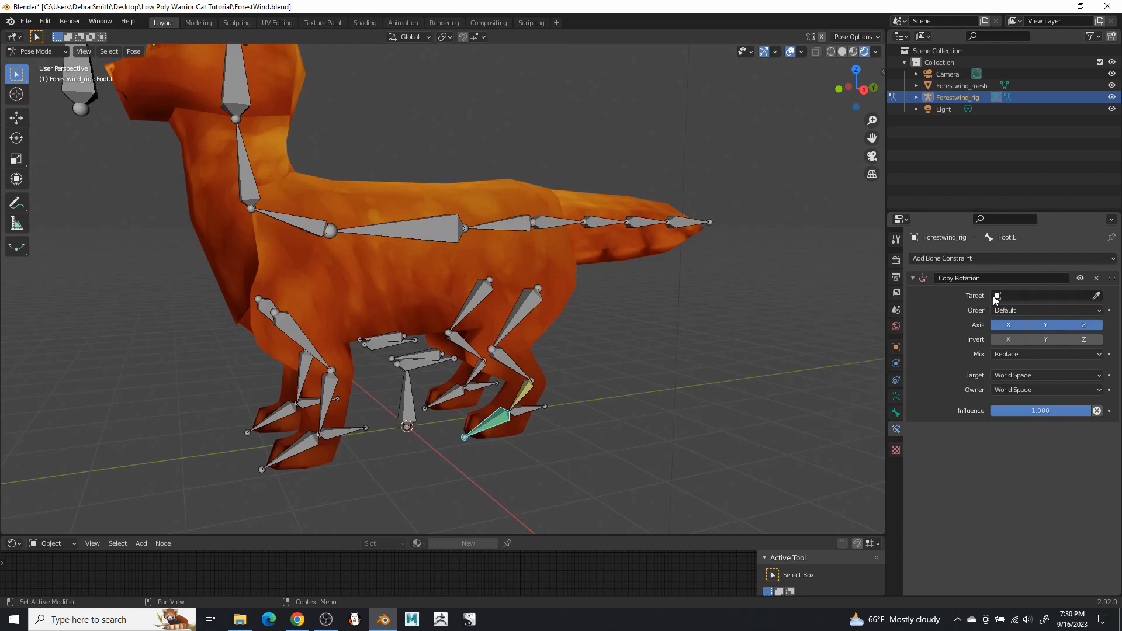
Target the Foot.L bone's Copy Rotation constraint to the HIK.L bone of Forestwind_rig
left_click(1000, 296)
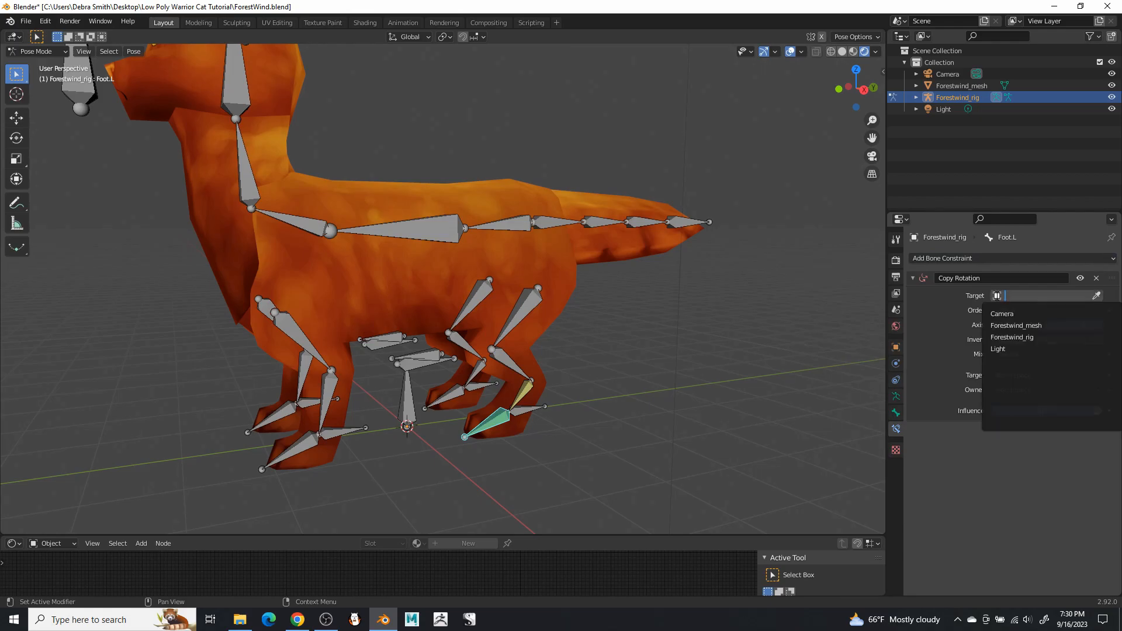
left_click(1012, 337)
left_click(1000, 310)
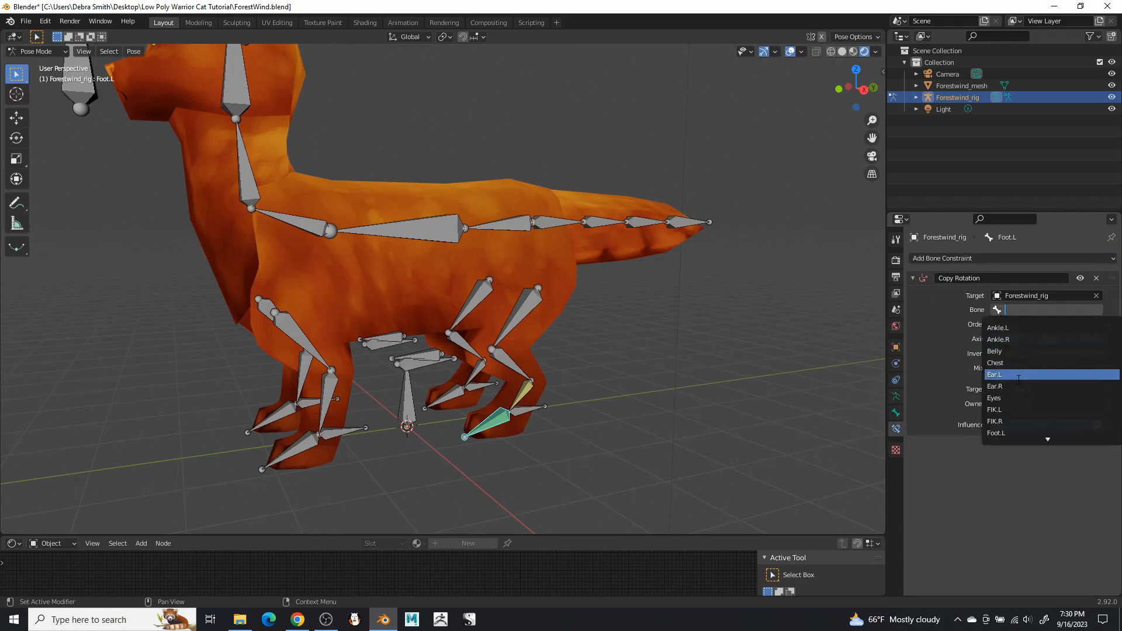
scroll(1023, 398, "down", 8)
scroll(1022, 403, "down", 6)
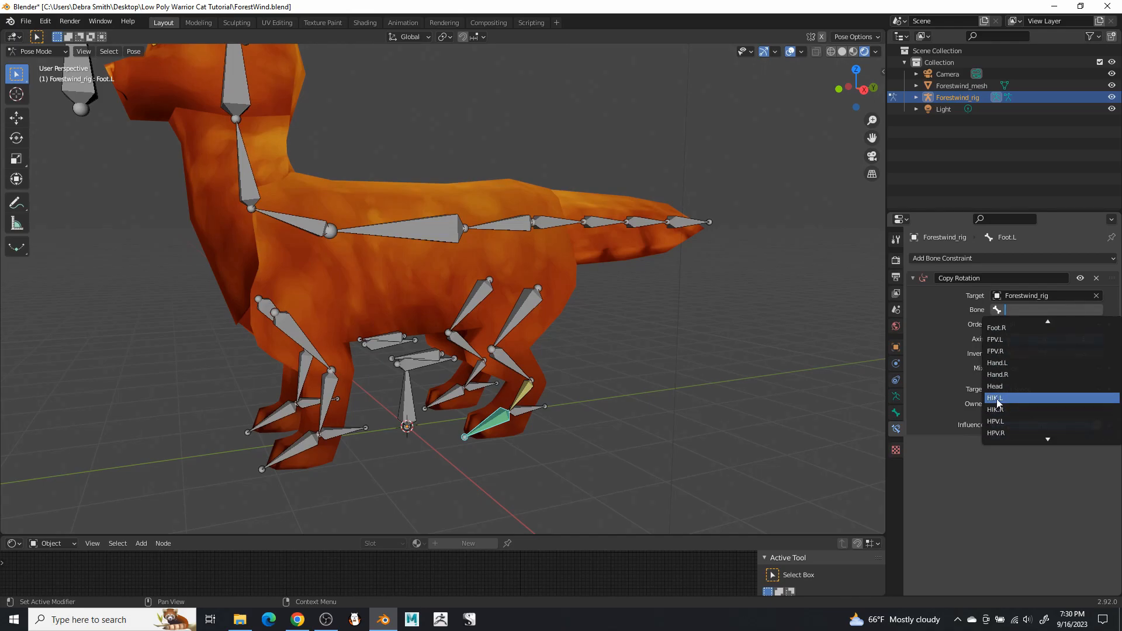
left_click(997, 401)
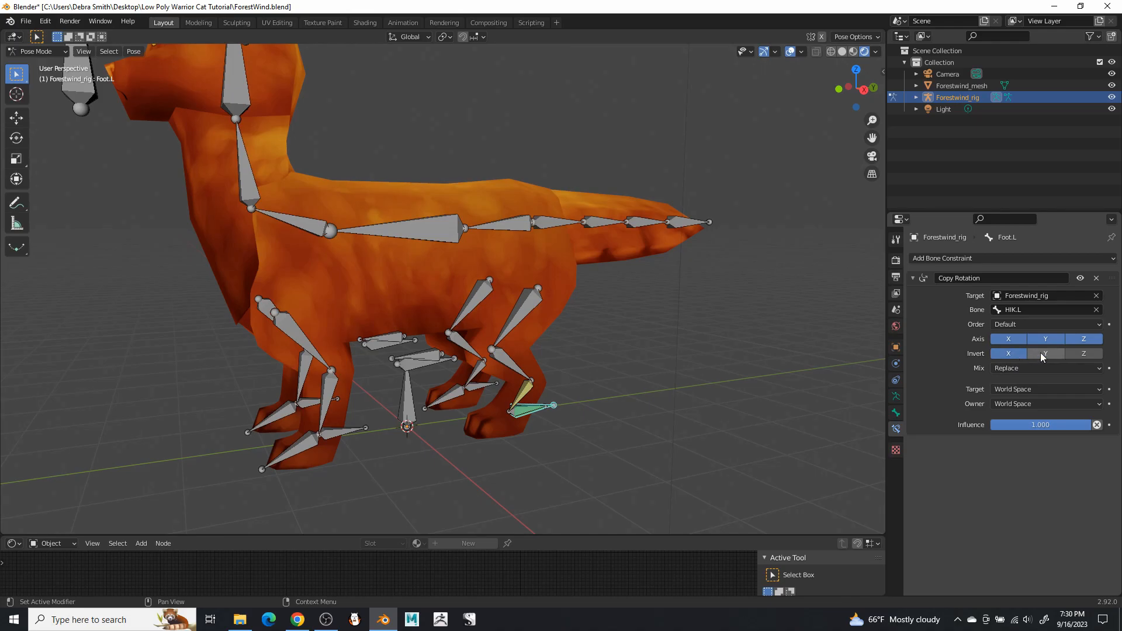
Invert X, Y and Z in Foot.L's Copy Rotation constraint and set both target and owner space to Local With Parent
left_click(1046, 389)
left_click(1029, 440)
left_click(1025, 403)
left_click(1030, 457)
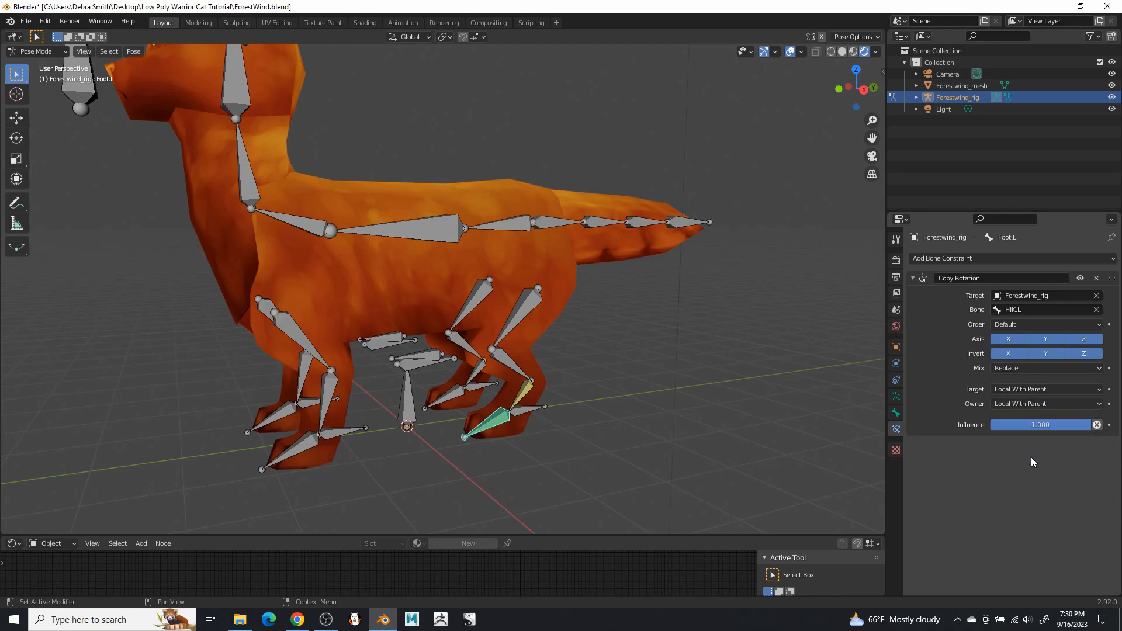
Test the left rear leg's inverse kinematics by moving the HIK.L bone upward, and cancel the move
left_click(527, 411)
key("g")
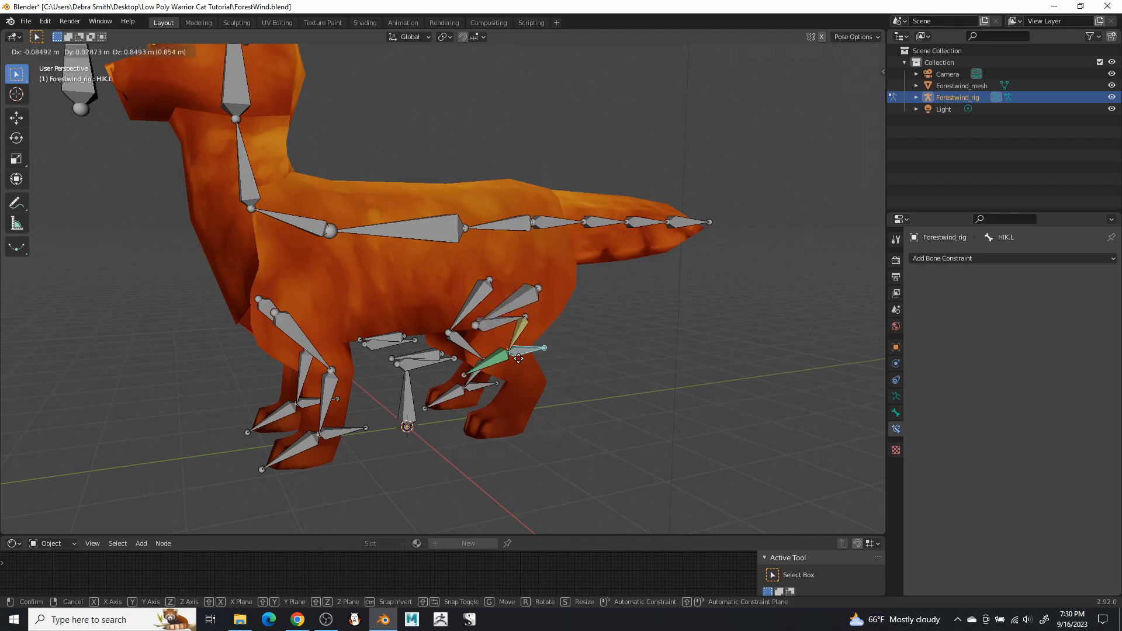
right_click(622, 318)
Add an Inverse Kinematics bone constraint to the right rear leg's Ankle.R bone
scroll(622, 321, "up", 1)
middle_click_drag(622, 320, 638, 332)
middle_click_drag(567, 381, 572, 383)
scroll(526, 395, "down", 1)
left_click(469, 386)
left_click(961, 261)
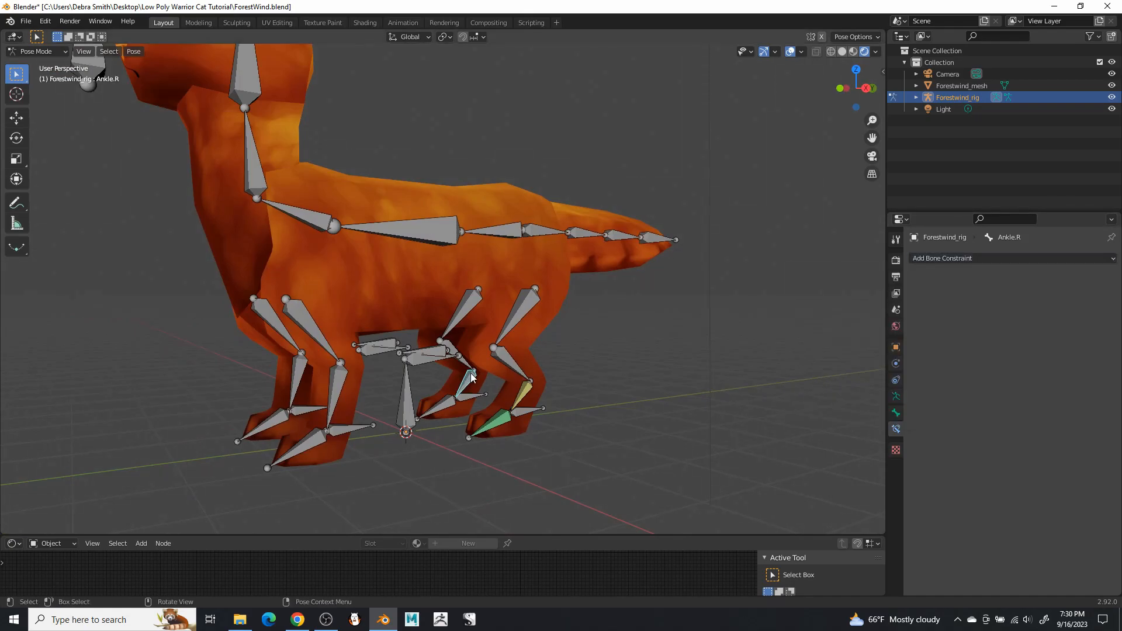
left_click(1000, 258)
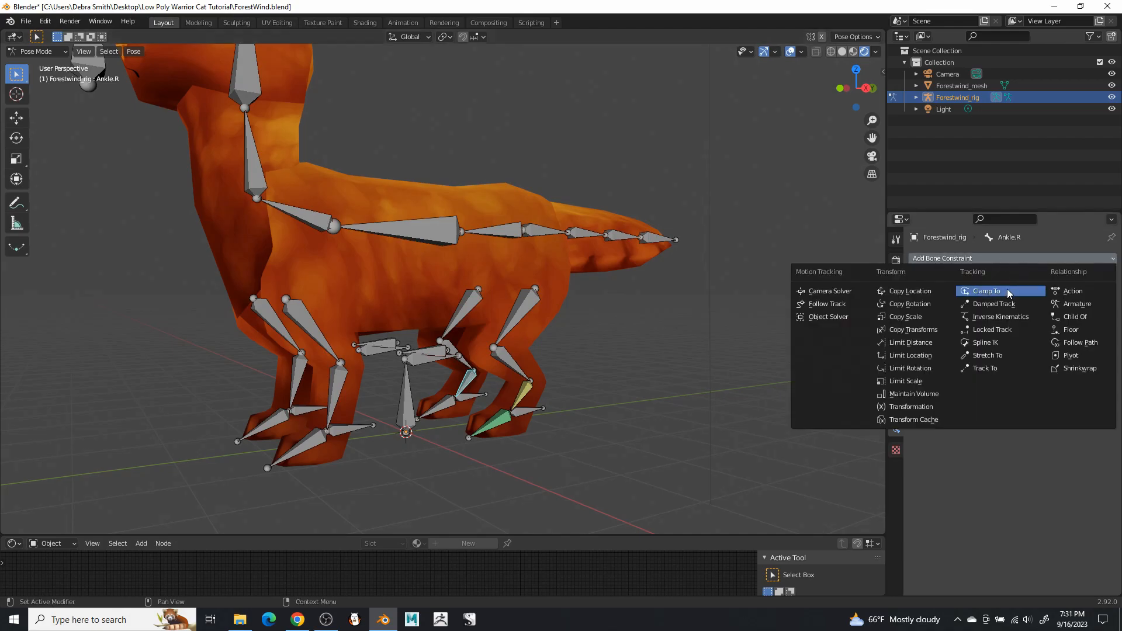
left_click(1001, 316)
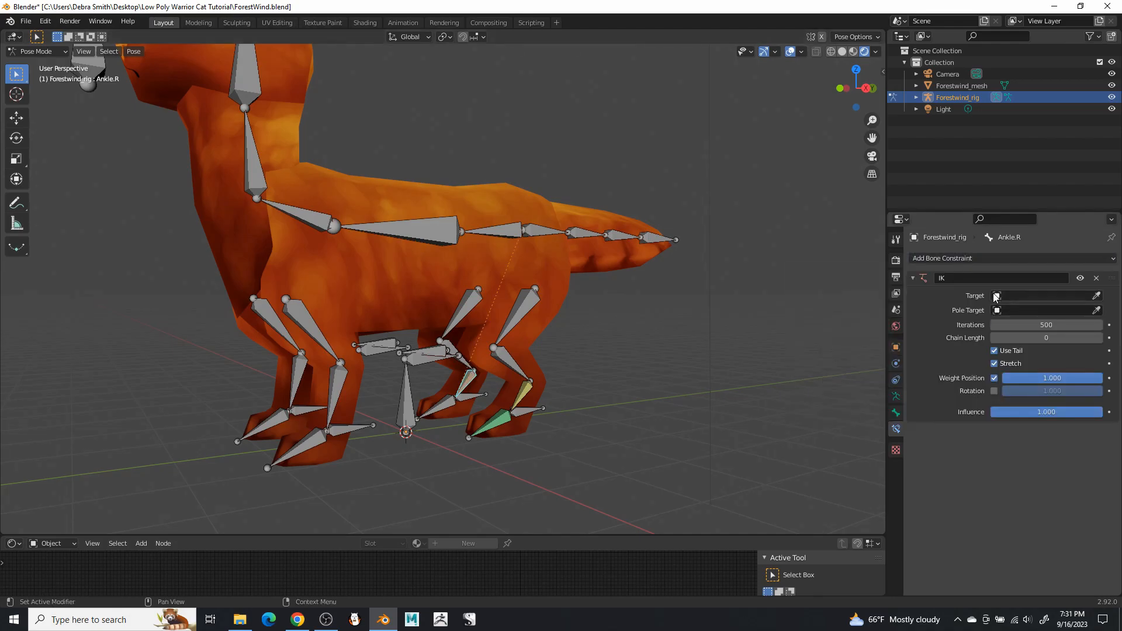
Target the Ankle.R bone's IK constraint to the HIK.R bone of Forestwind_rig
left_click(999, 297)
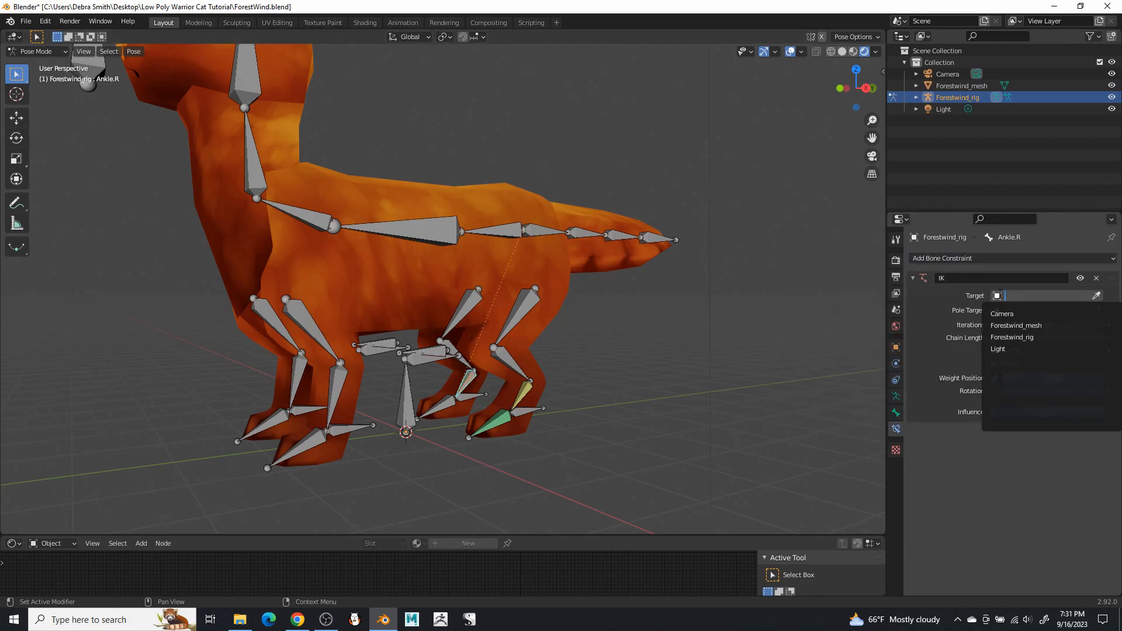
left_click(1008, 334)
left_click(1001, 310)
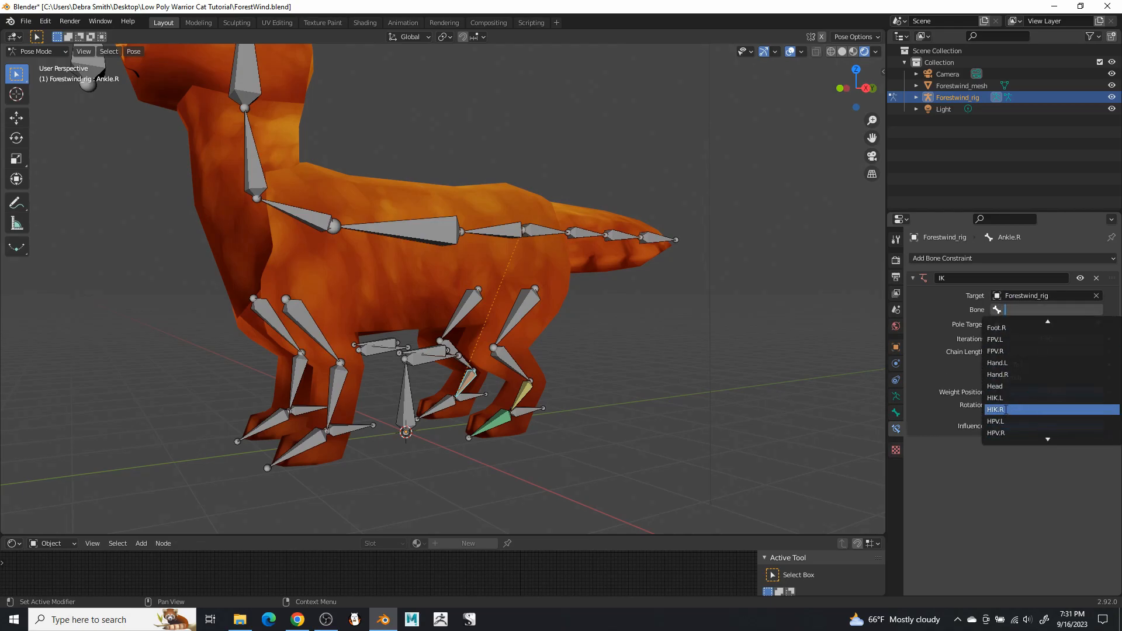
left_click(1006, 410)
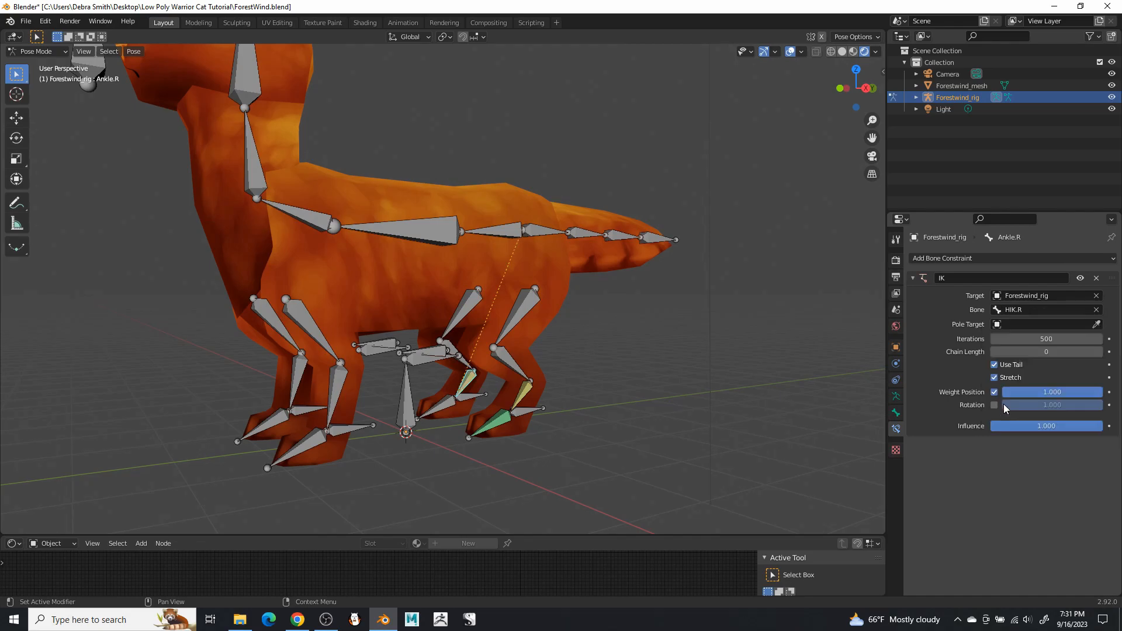
Set the pole target of Ankle.R's IK constraint to the HPV.R bone of Forestwind_rig
left_click(998, 324)
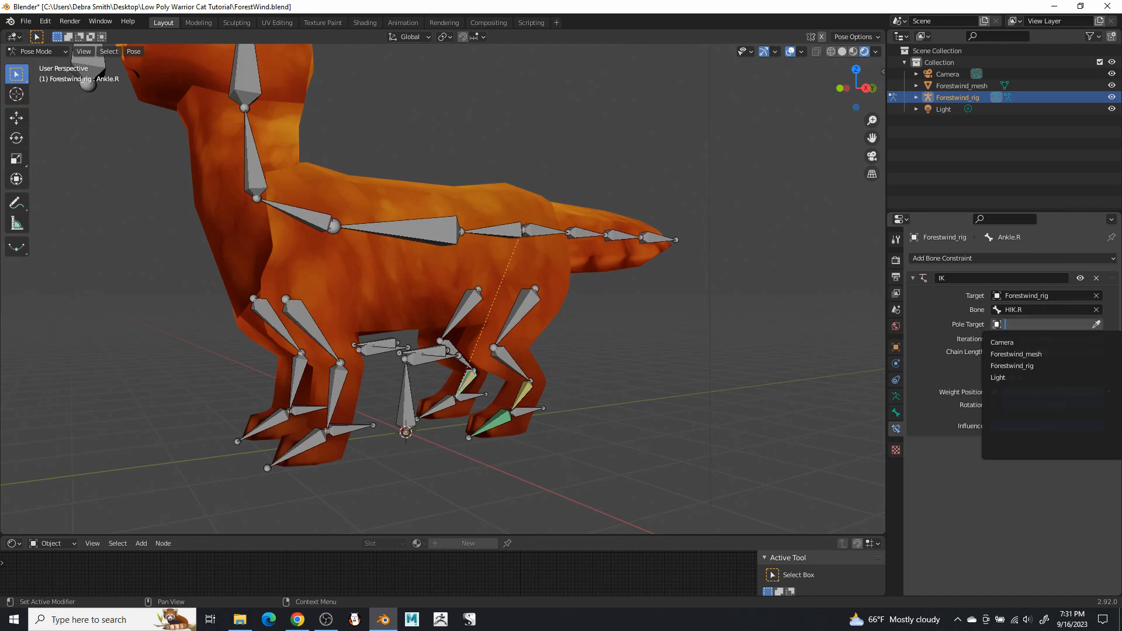
left_click(1011, 366)
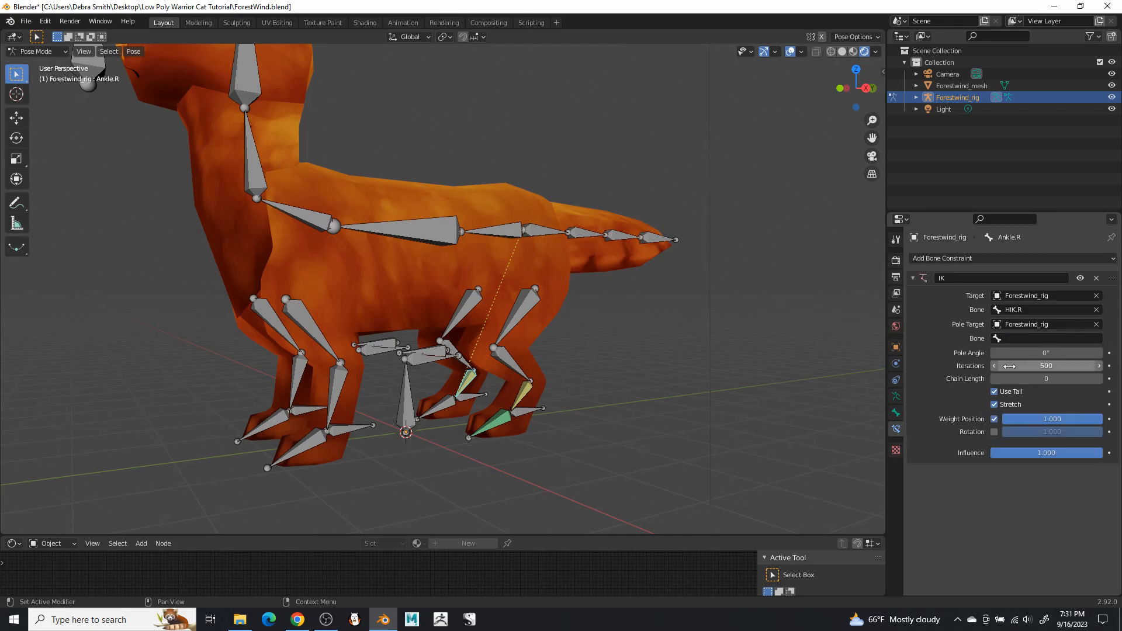
left_click(997, 339)
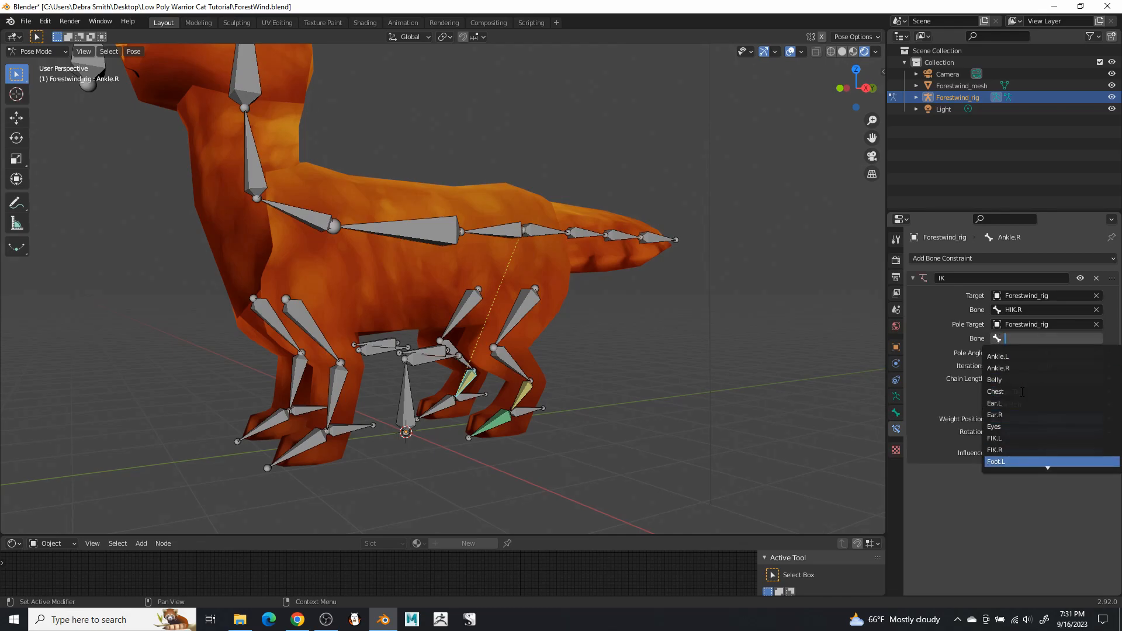
left_click(1009, 427)
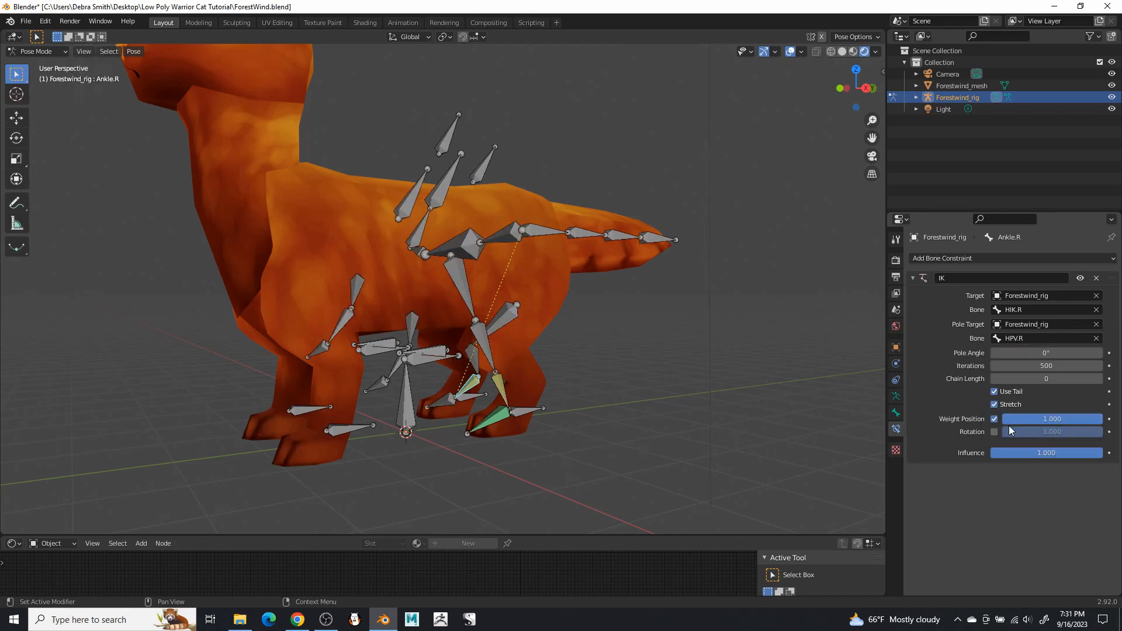
Set the chain length of Ankle.R's IK constraint to 3
left_click(1055, 379)
type("3")
key("Return")
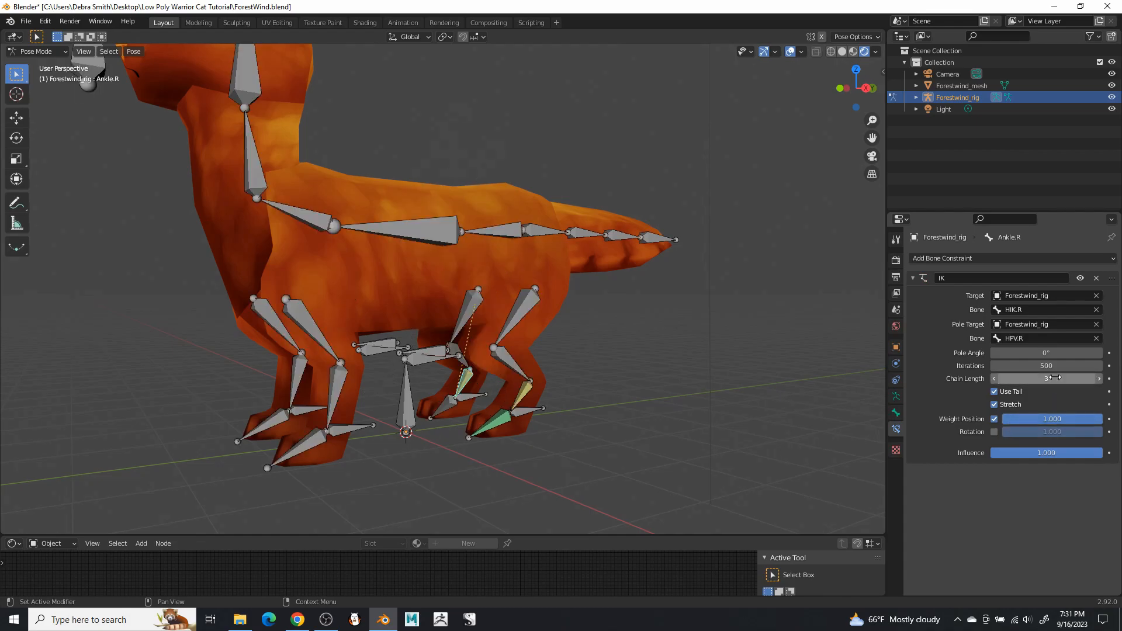
Try a pole angle of 90° on Ankle.R's IK constraint and check the right rear leg's bend
left_click(1060, 354)
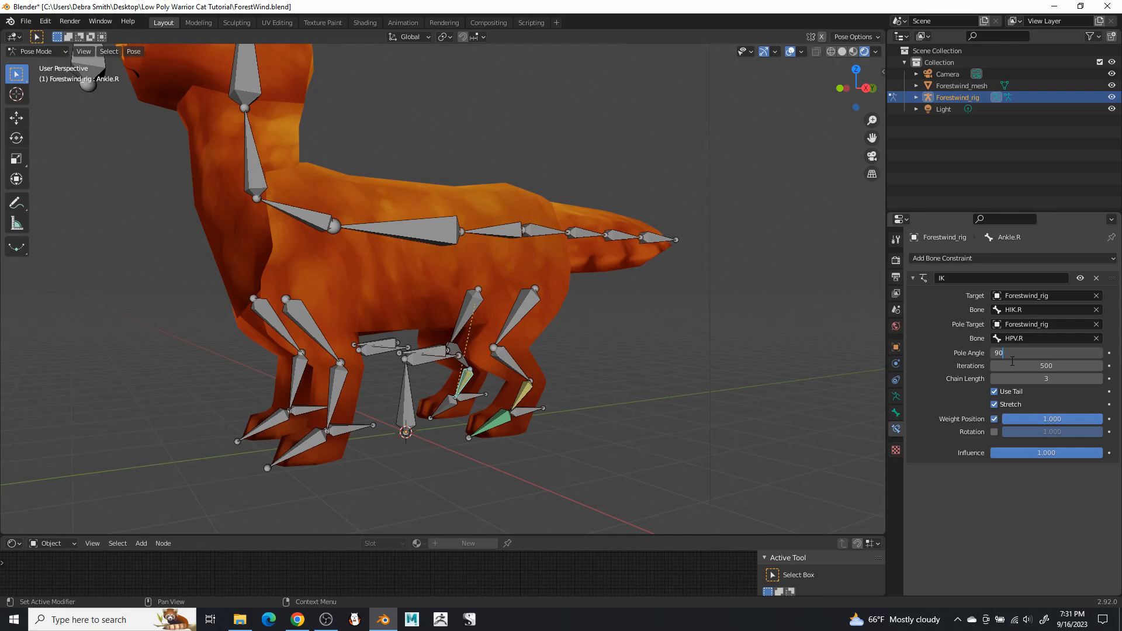
type("90")
key("Return")
middle_click_drag(730, 406, 576, 425)
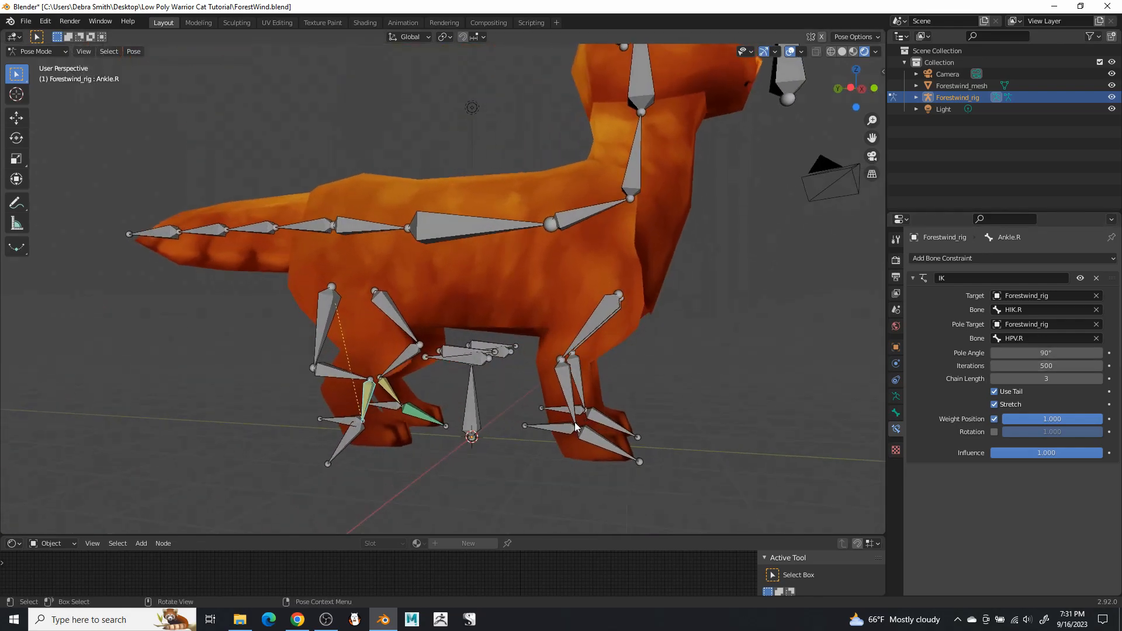
Set the pole angle of Ankle.R's IK constraint to -90° and check both rear legs
left_click(1057, 355)
key("BackSpace")
key("Return")
mouse_move(503, 394)
middle_mouse_down()
mouse_move(509, 384)
mouse_move(291, 401)
mouse_move(503, 394)
middle_mouse_up()
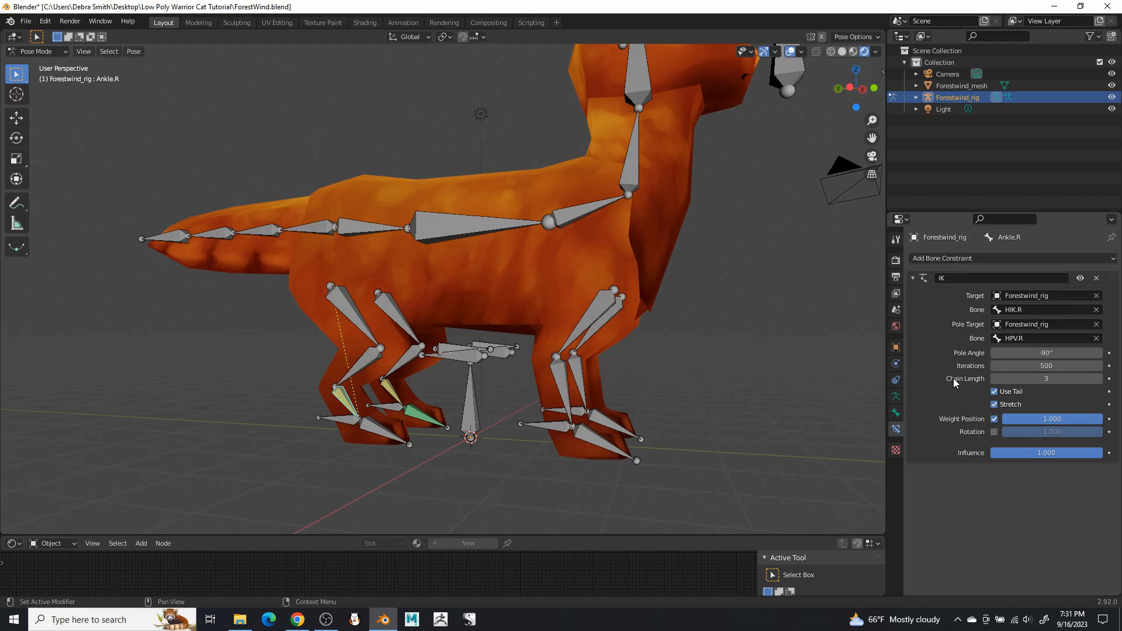
middle_click_drag(598, 390, 492, 411)
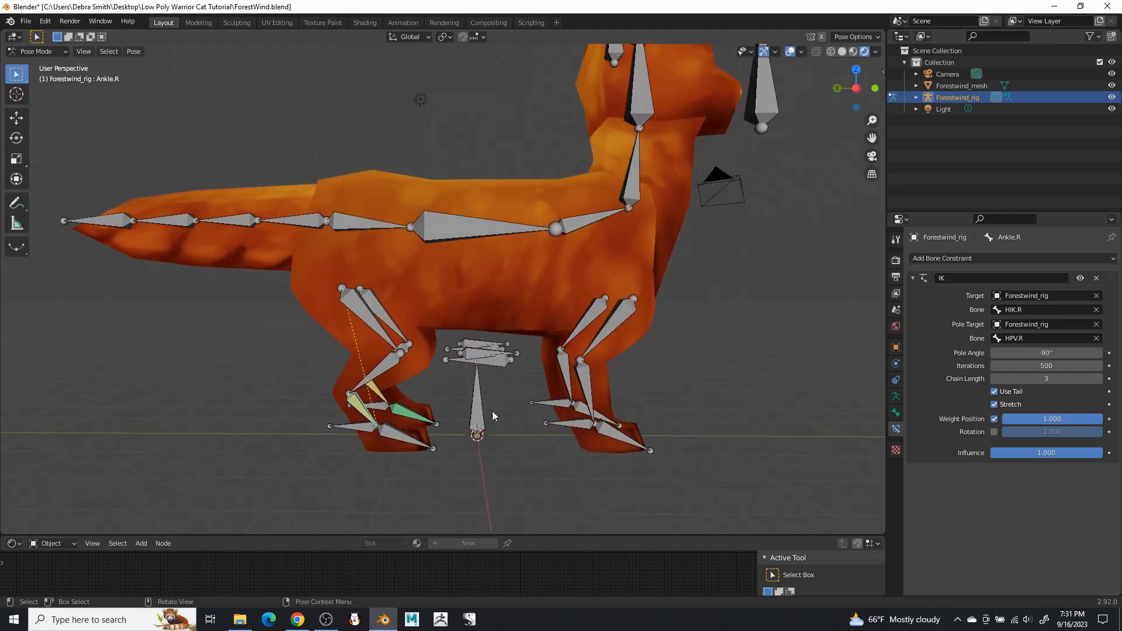
Add a Copy Rotation bone constraint to the right rear leg's Foot.R bone
left_click(402, 440)
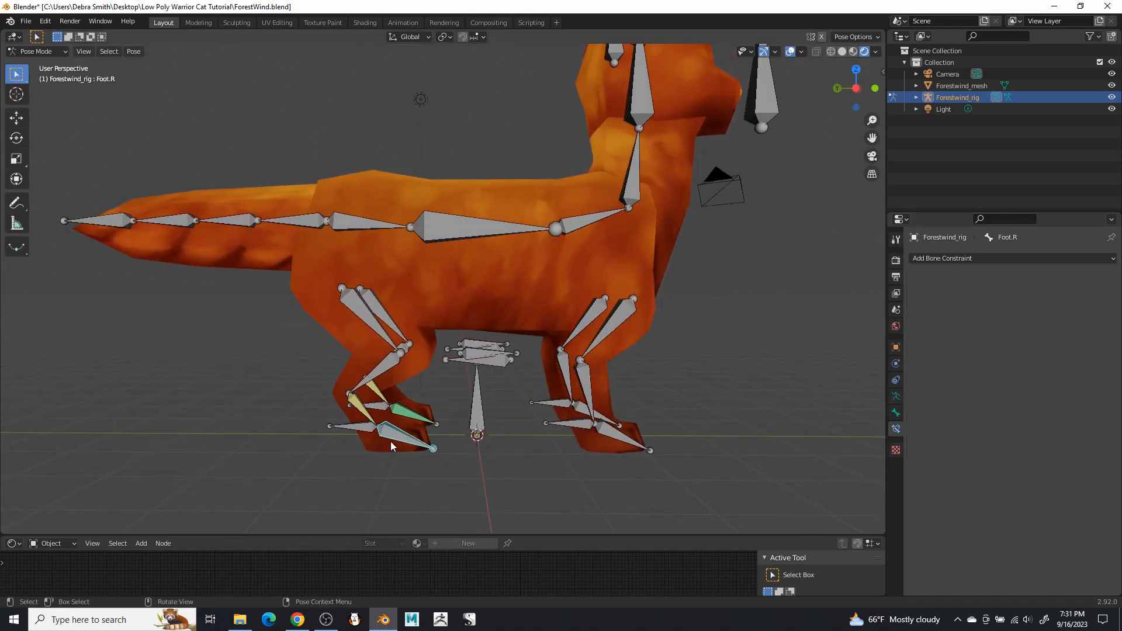
middle_click_drag(423, 435, 403, 437)
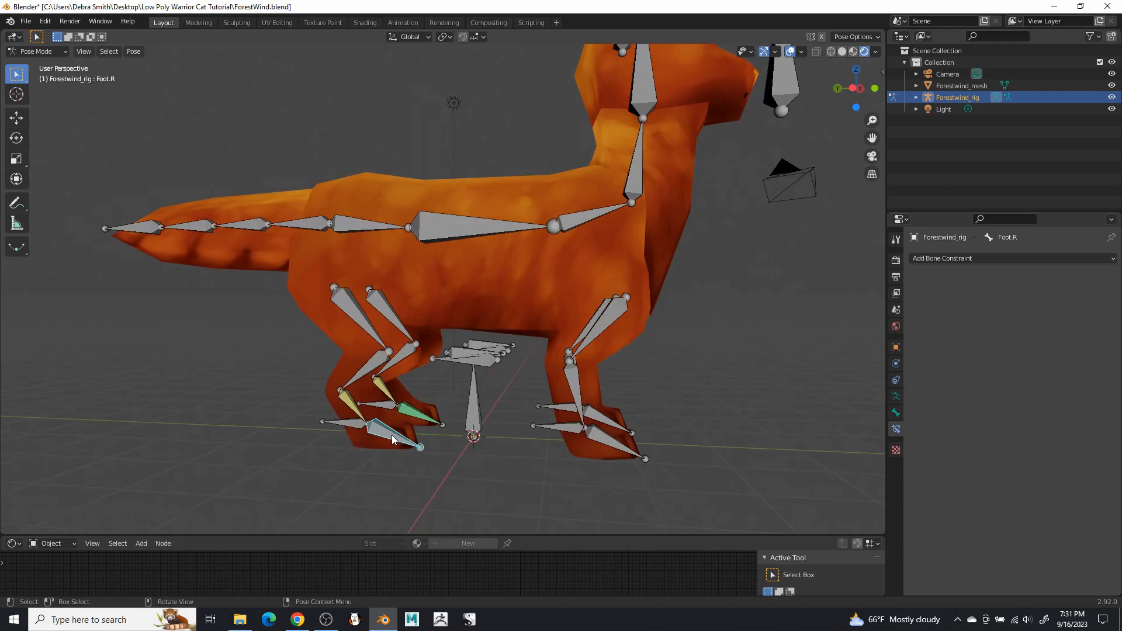
left_click(996, 257)
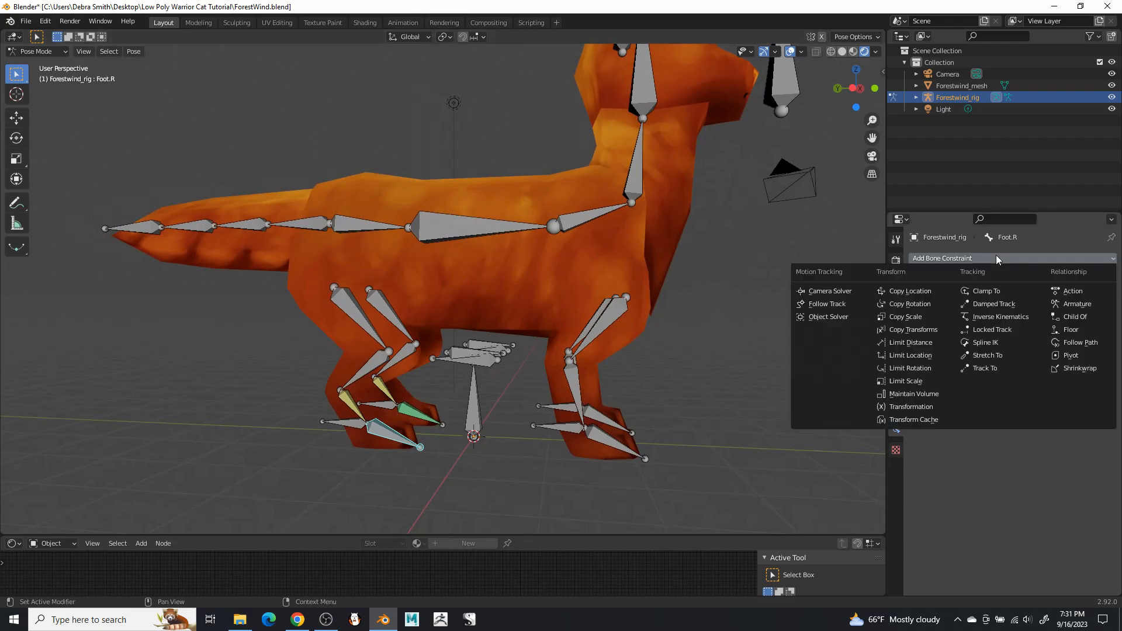
left_click(931, 304)
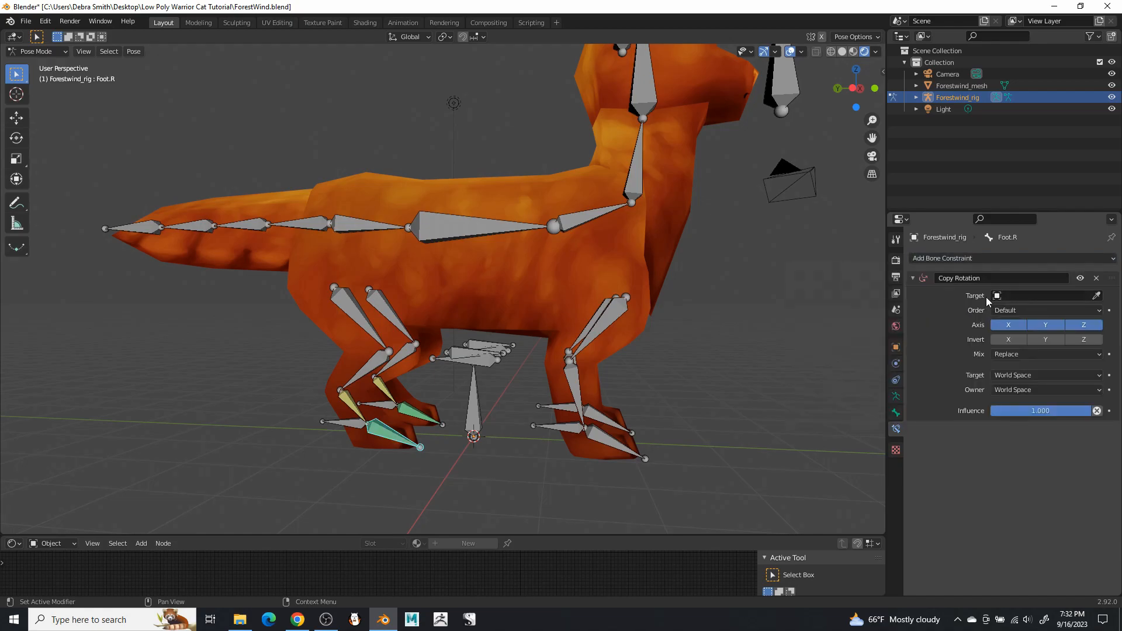
Target Foot.R's Copy Rotation constraint to the HIK.R bone of Forestwind_rig
left_click(1006, 296)
left_click(1012, 338)
left_click(997, 310)
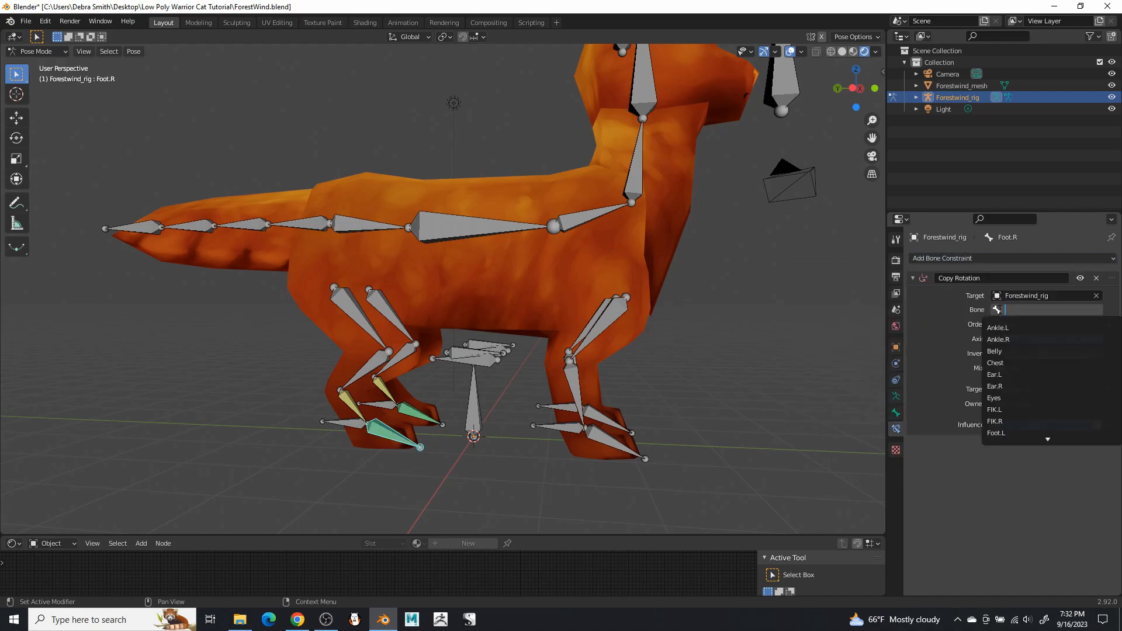
scroll(1023, 398, "down", 7)
scroll(1019, 400, "down", 6)
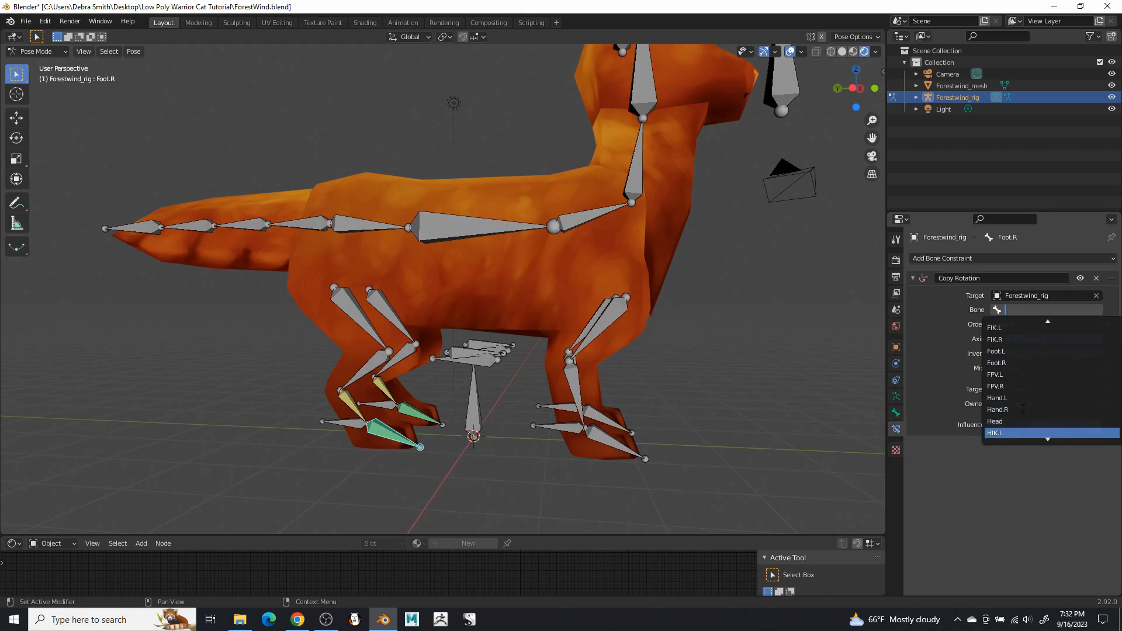
left_click(1007, 375)
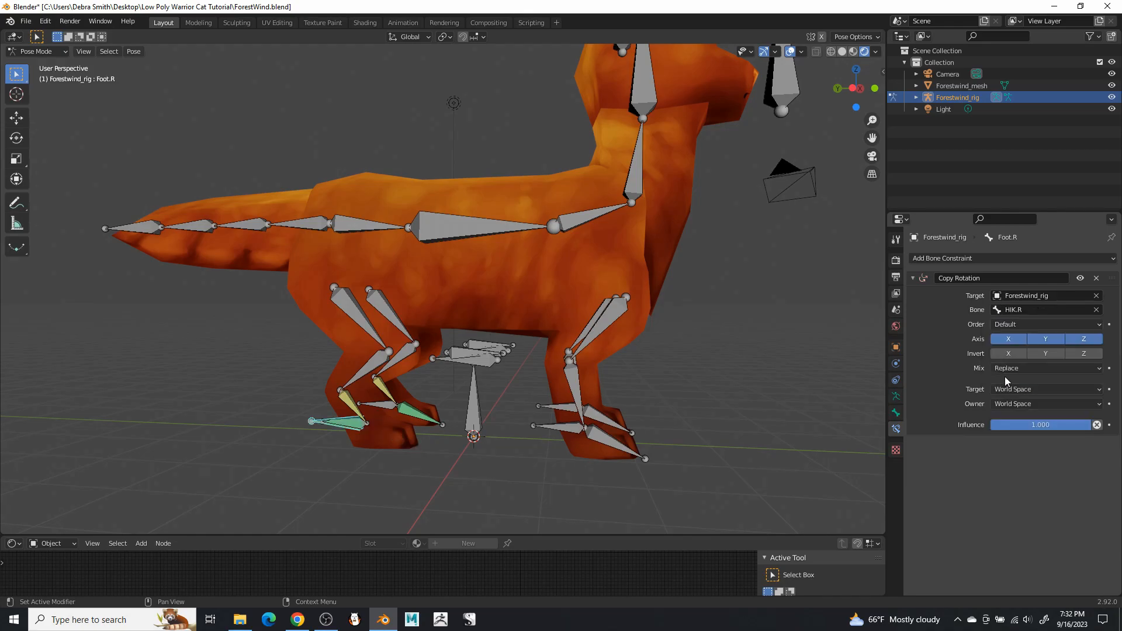
Invert X, Y and Z on Foot.R's Copy Rotation constraint and set its target and owner spaces to Local With Parent
left_click(1085, 355)
left_click(1032, 390)
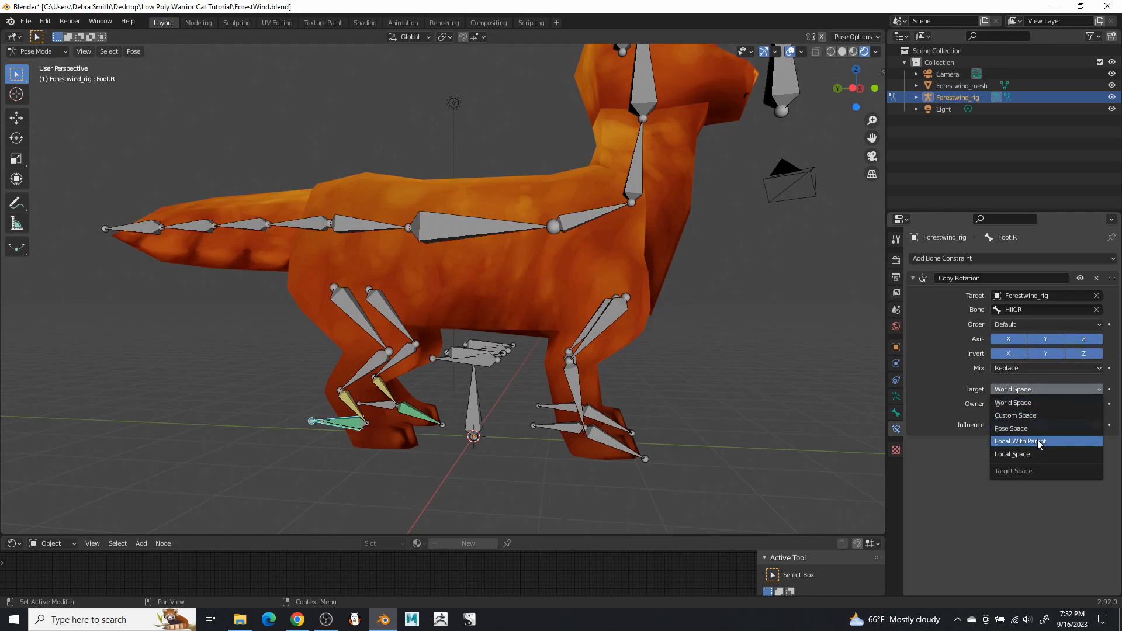
left_click(1038, 442)
left_click(1019, 405)
left_click(1038, 456)
Test the right rear leg's inverse kinematics by moving the HIK.R bone upward, and cancel the move
middle_click_drag(617, 404, 552, 418)
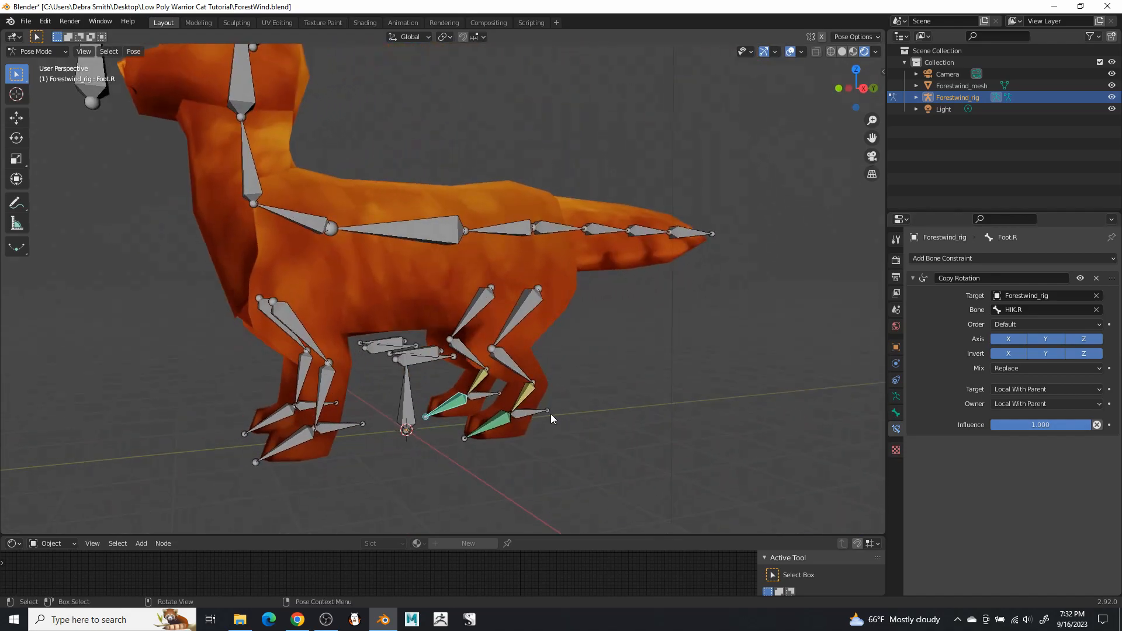
left_click(486, 401)
key("g")
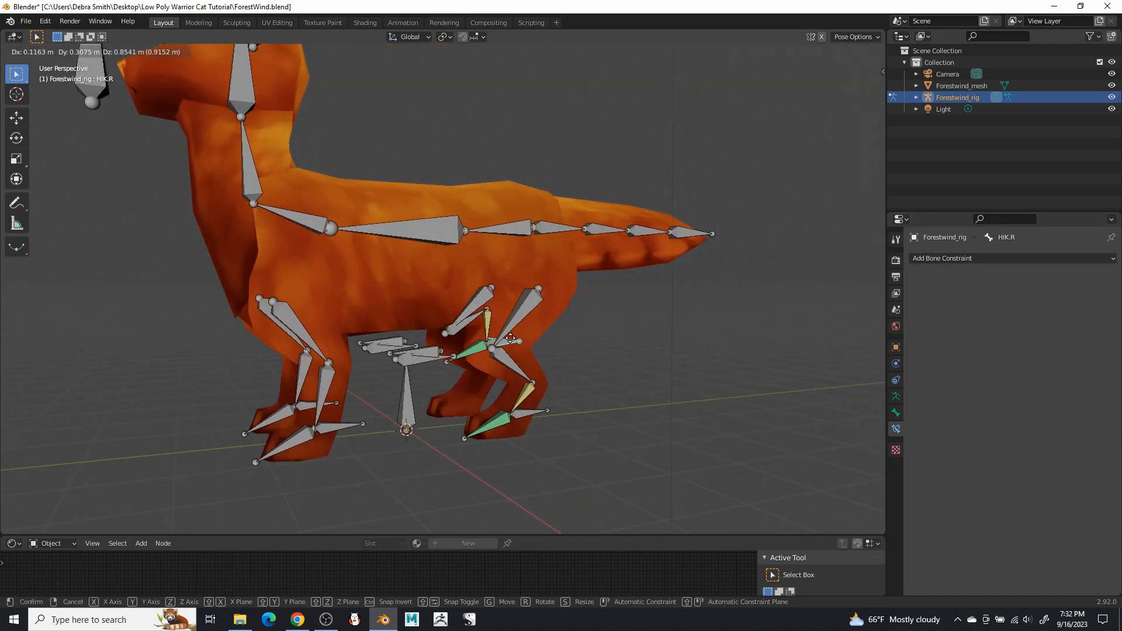
left_click(511, 338)
mouse_move(584, 352)
middle_mouse_down()
mouse_move(605, 356)
mouse_move(601, 366)
middle_mouse_up()
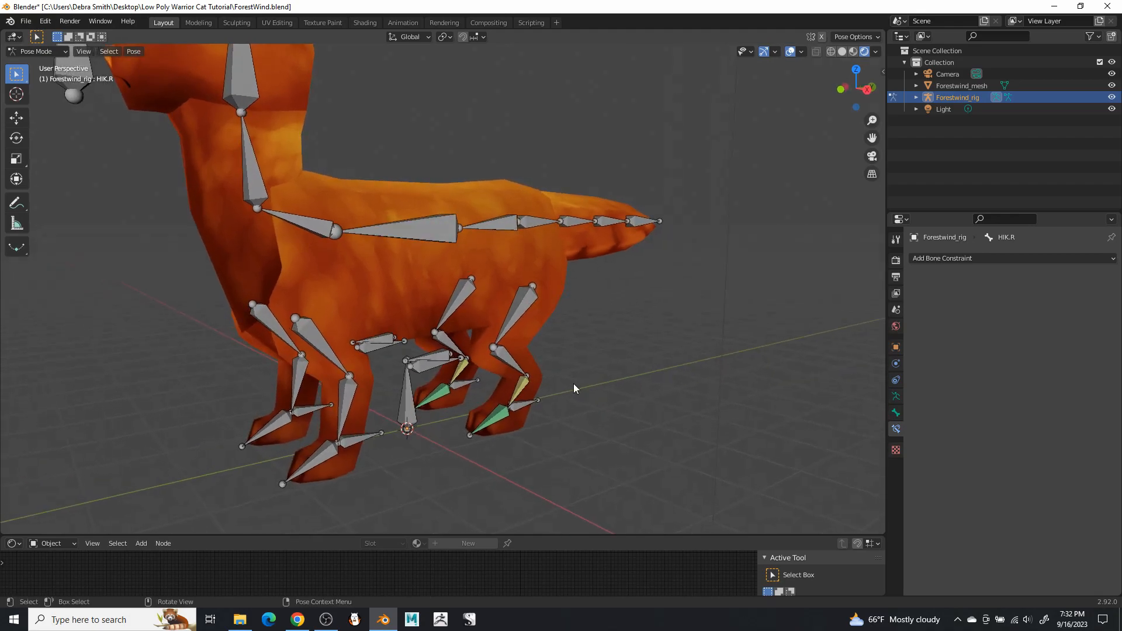
Select the LowerArm.L bone on the left front leg and save the ForestWind.blend file
left_click(360, 439)
left_click(345, 409)
middle_click_drag(358, 403, 364, 407)
left_click(25, 21)
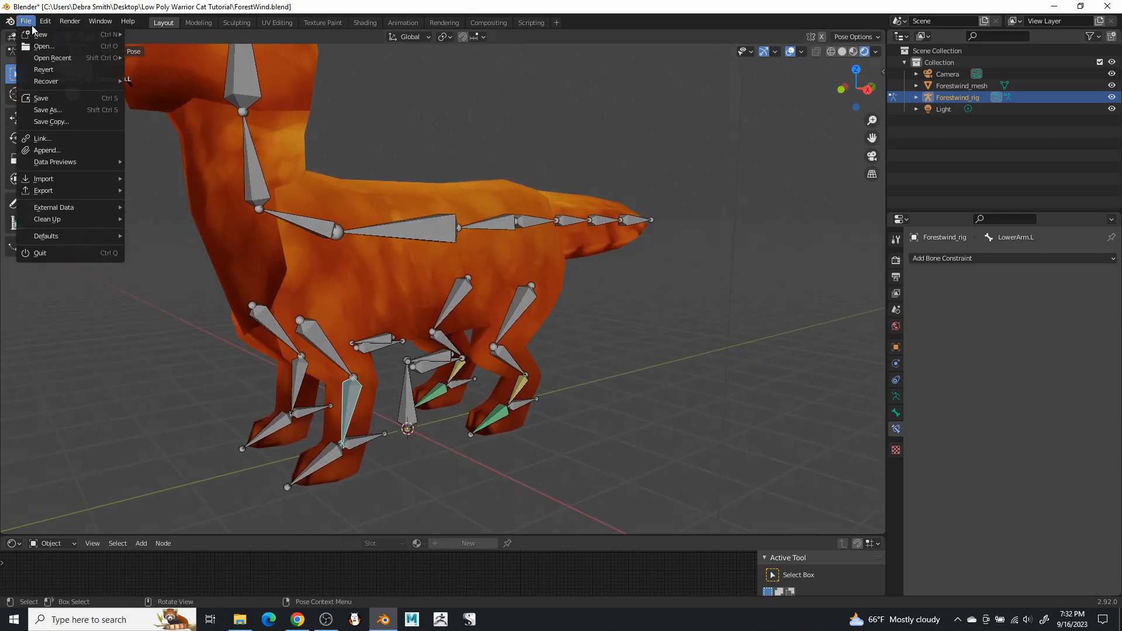
left_click(57, 100)
Add an Inverse Kinematics bone constraint to the left front leg's LowerArm.L bone
middle_click_drag(542, 195, 546, 197)
scroll(419, 391, "up", 3)
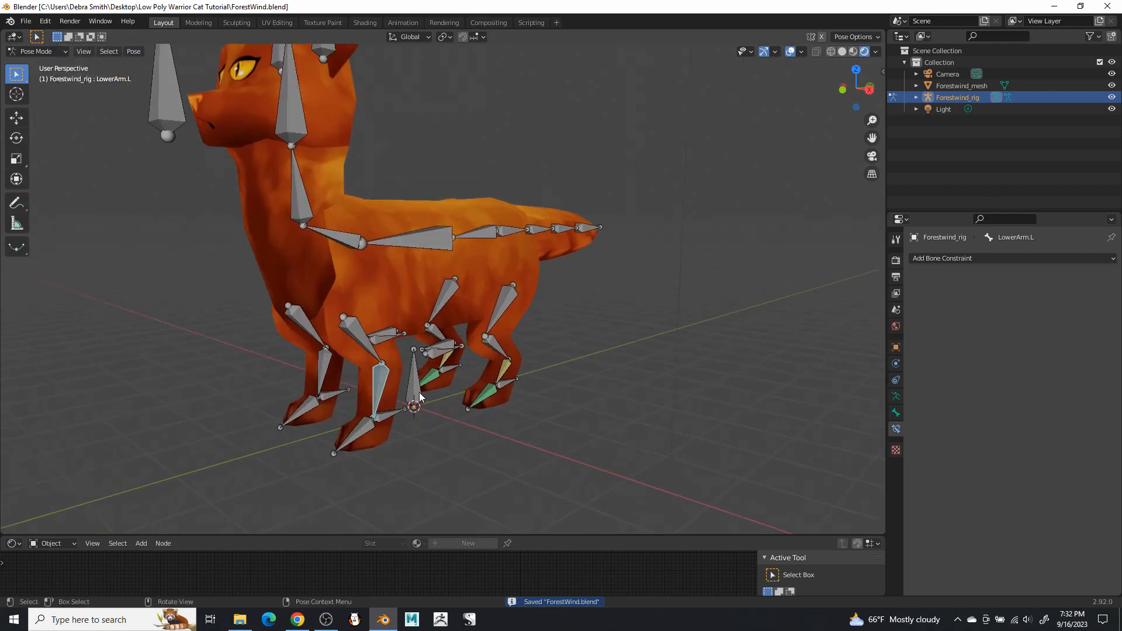
left_click(381, 387)
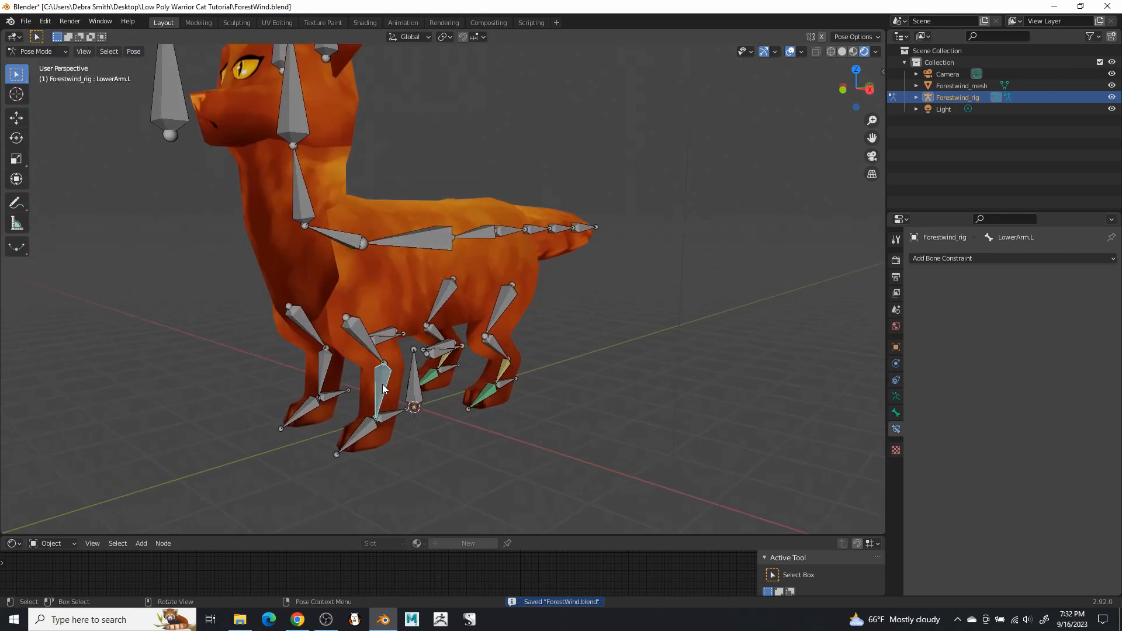
left_click(985, 260)
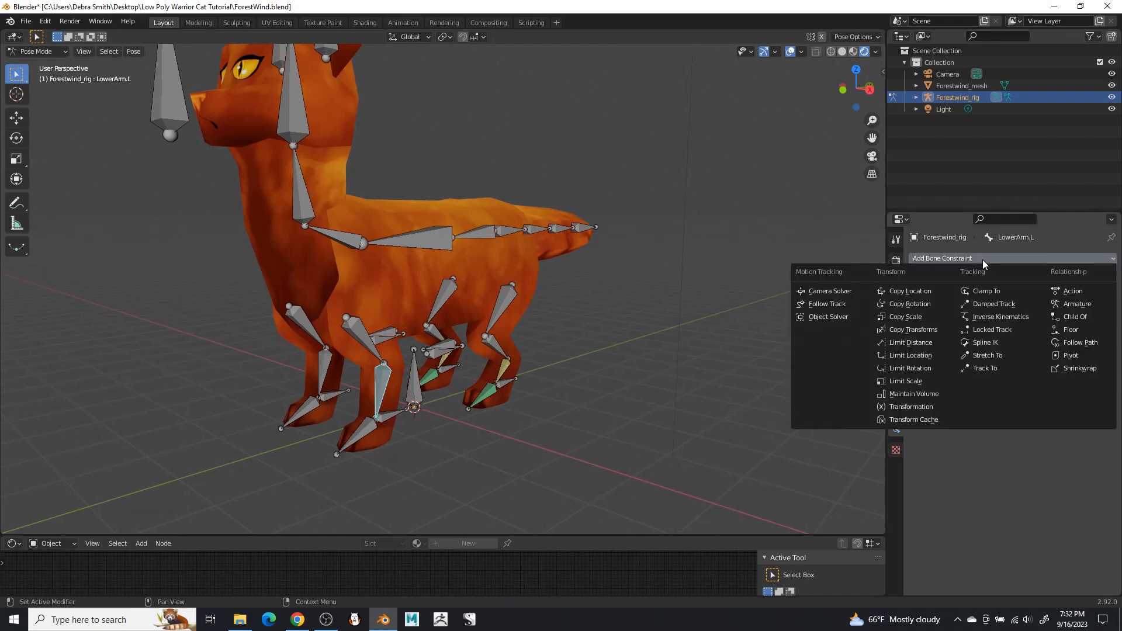
left_click(978, 319)
Target LowerArm.L's IK constraint to the FIK.L bone of Forestwind_rig
left_click(1001, 297)
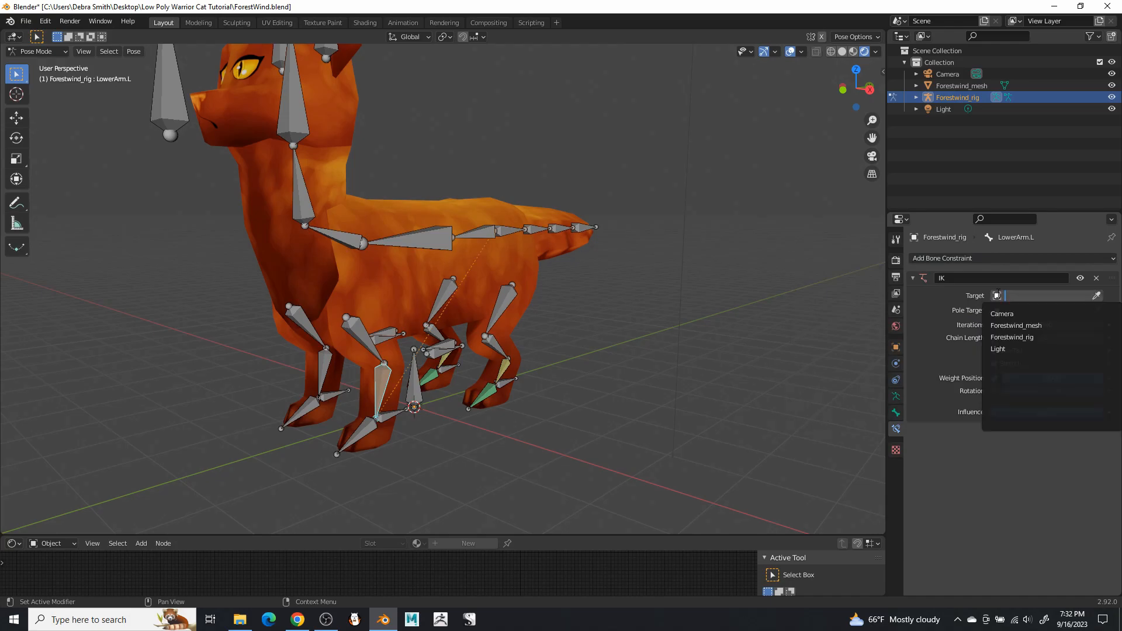
left_click(1006, 337)
left_click(998, 311)
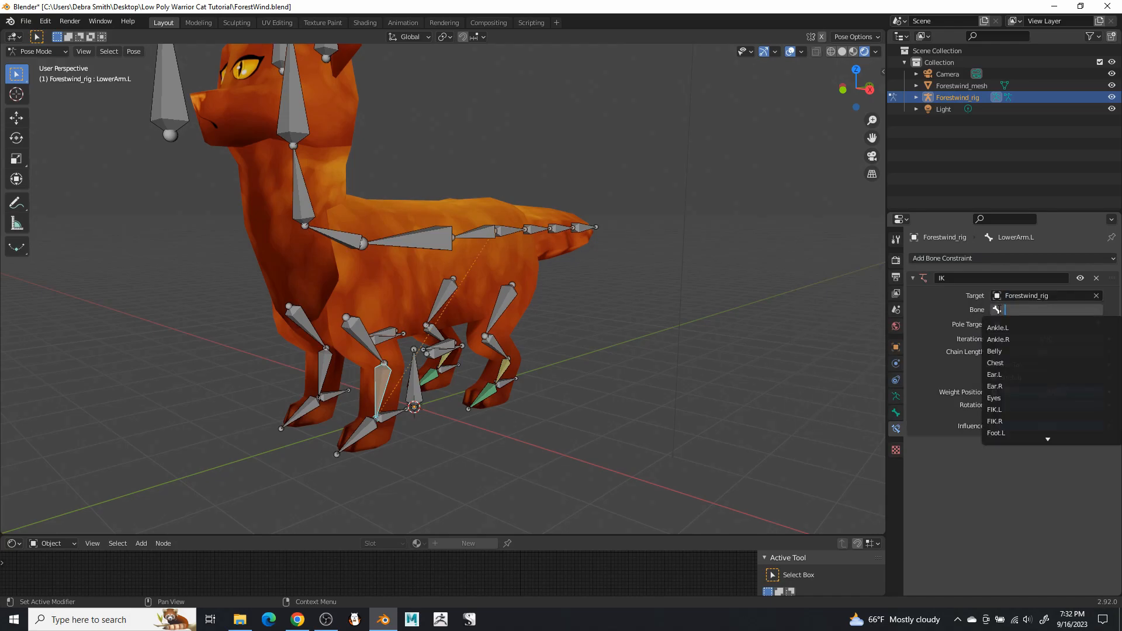
left_click(1008, 410)
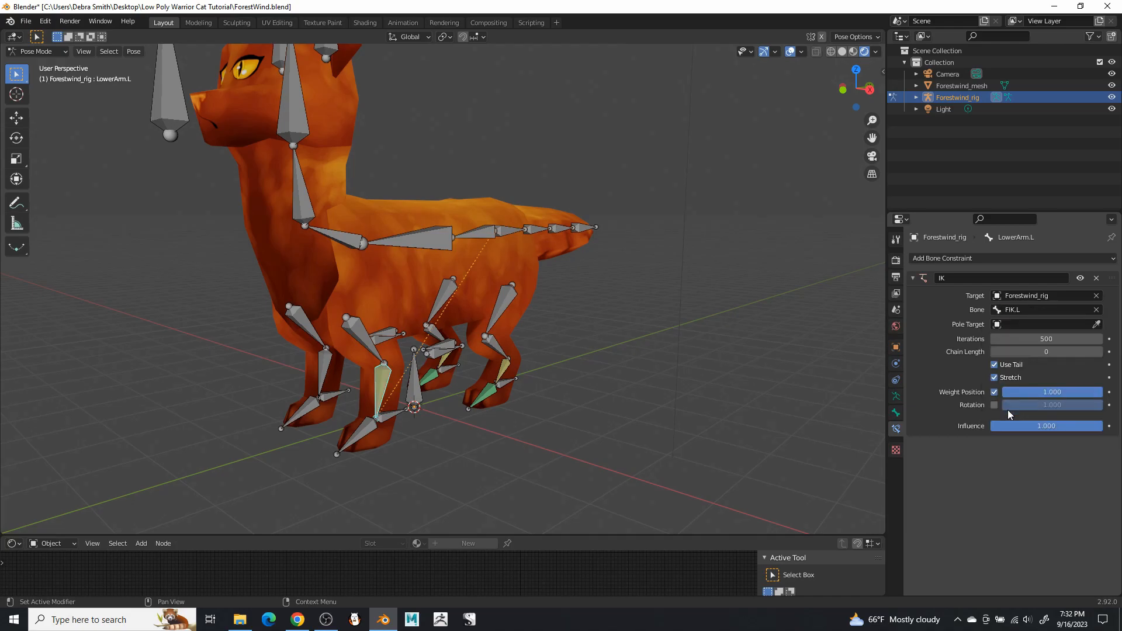
Set the pole target of LowerArm.L's IK constraint to the FPV.L bone of Forestwind_rig
left_click(998, 325)
left_click(1007, 367)
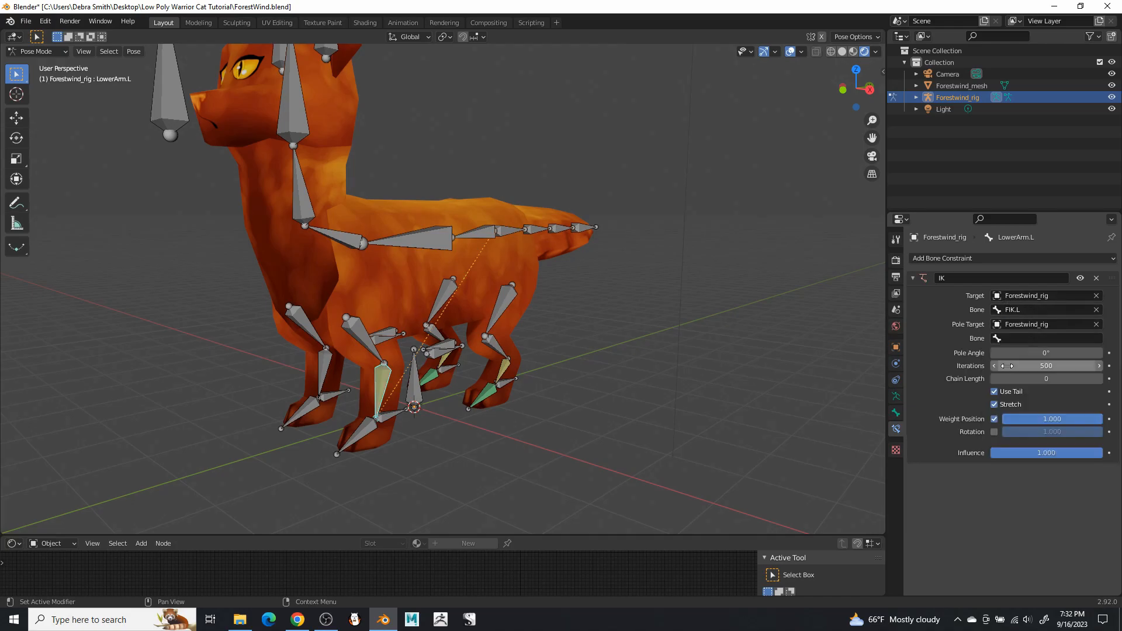
left_click(1011, 339)
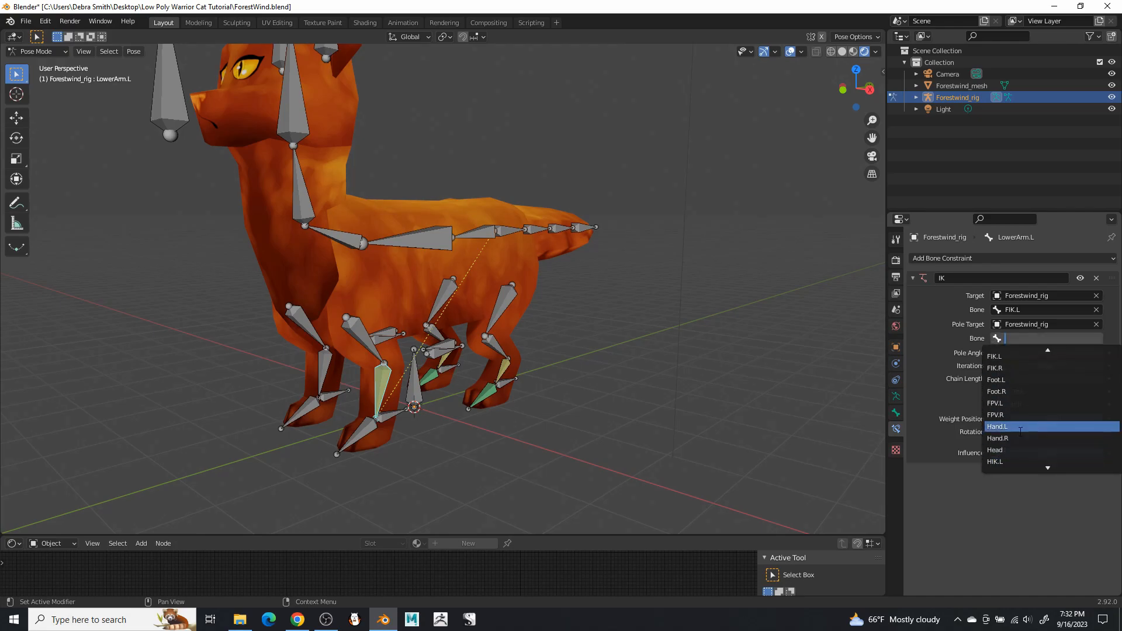
left_click(1001, 404)
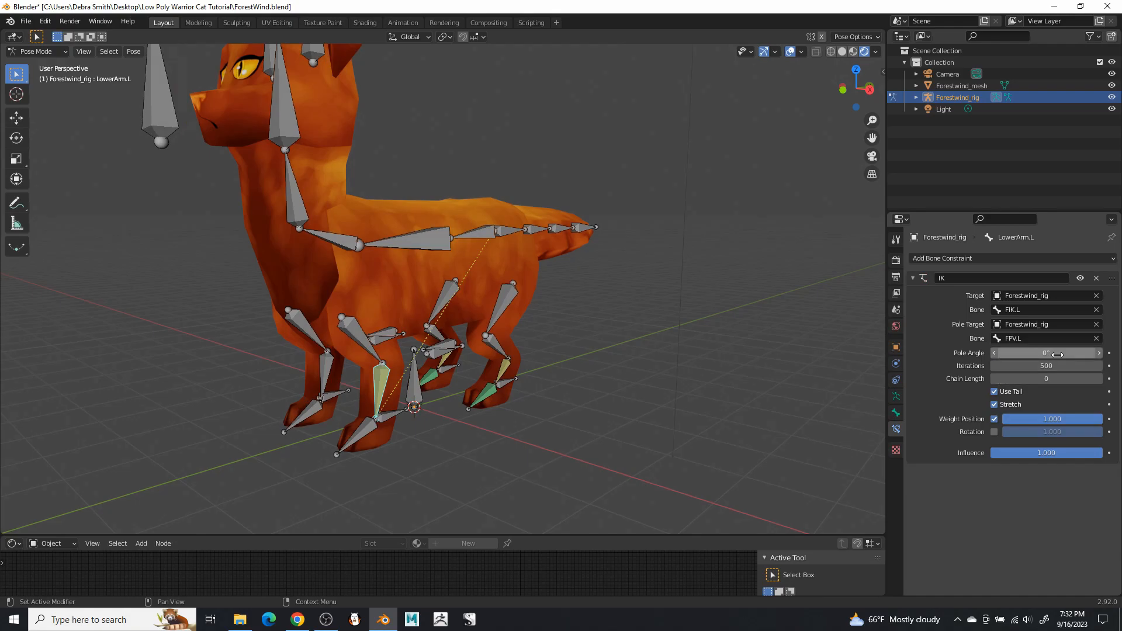
Set the chain length of LowerArm.L's IK constraint to 2 and its pole angle to 90°
left_click(1055, 378)
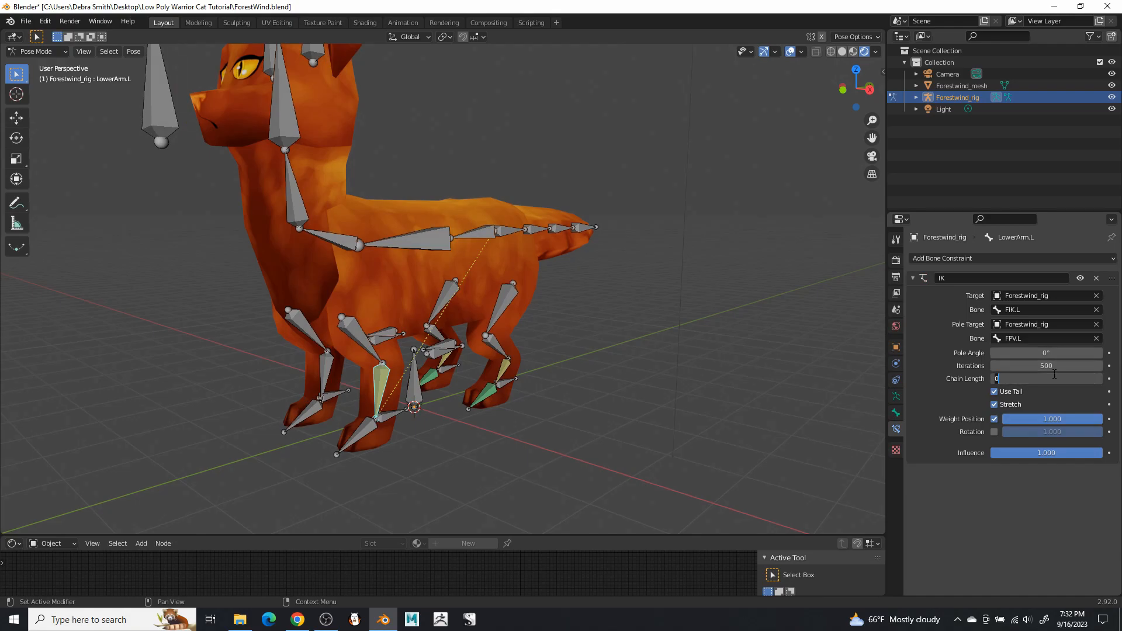
key("Return")
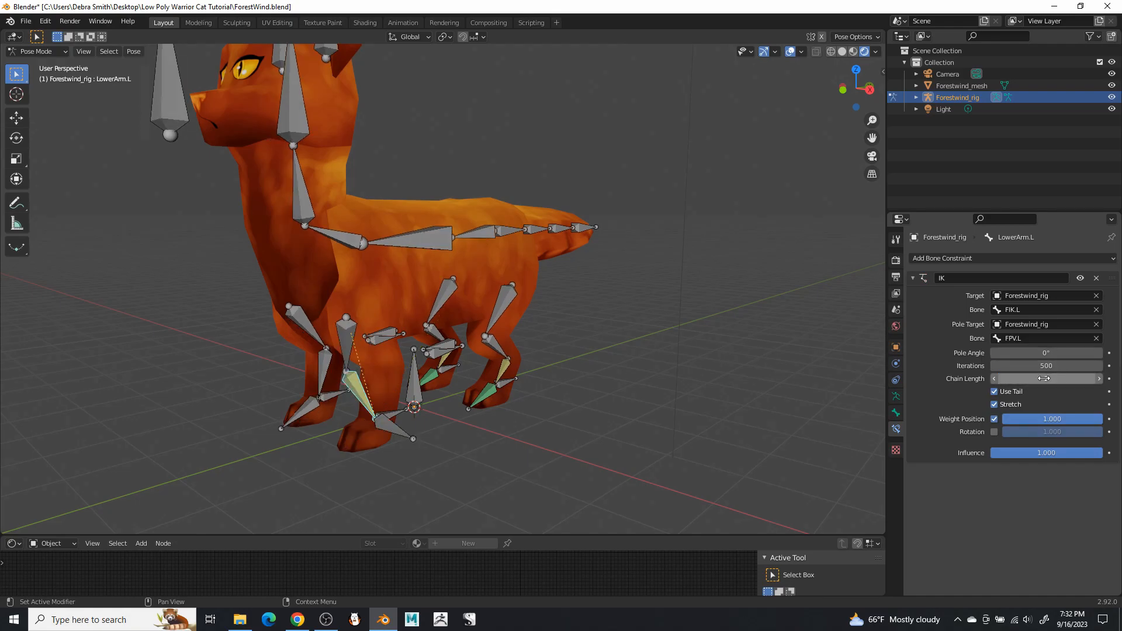
middle_click_drag(534, 338, 496, 337)
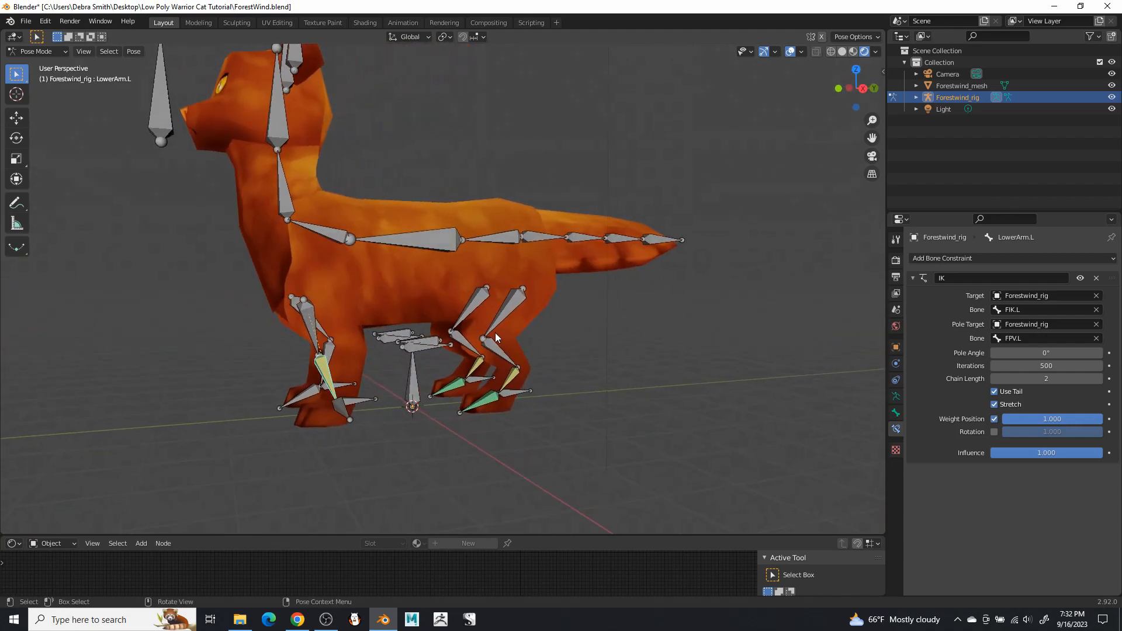
left_click(1072, 351)
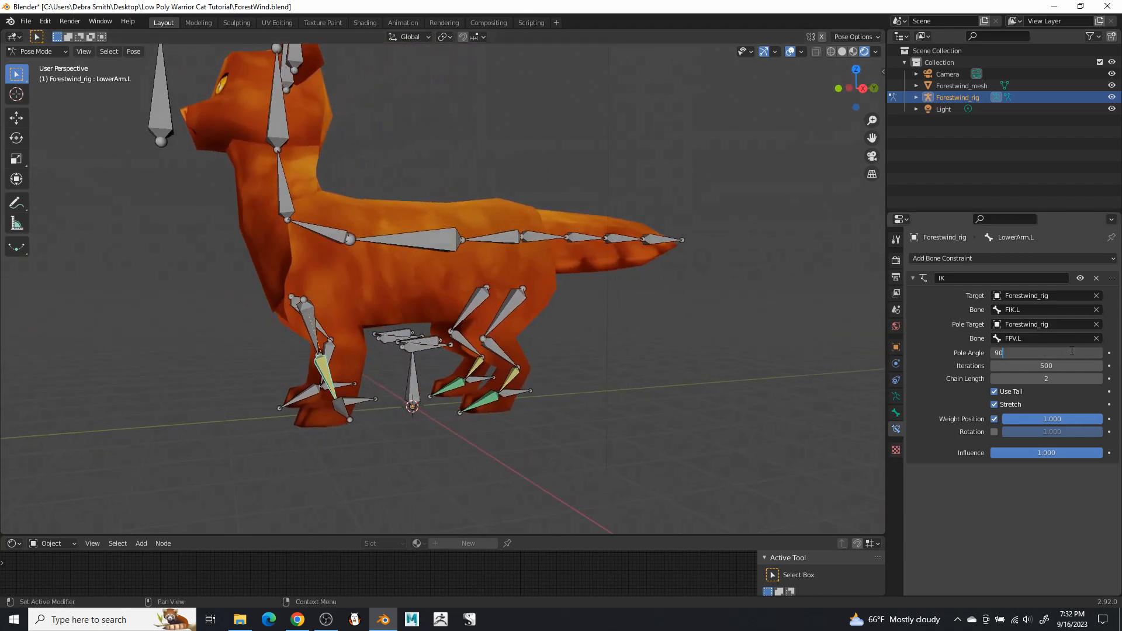
key("Return")
mouse_move(641, 360)
middle_mouse_down()
mouse_move(716, 356)
mouse_move(662, 366)
middle_mouse_up()
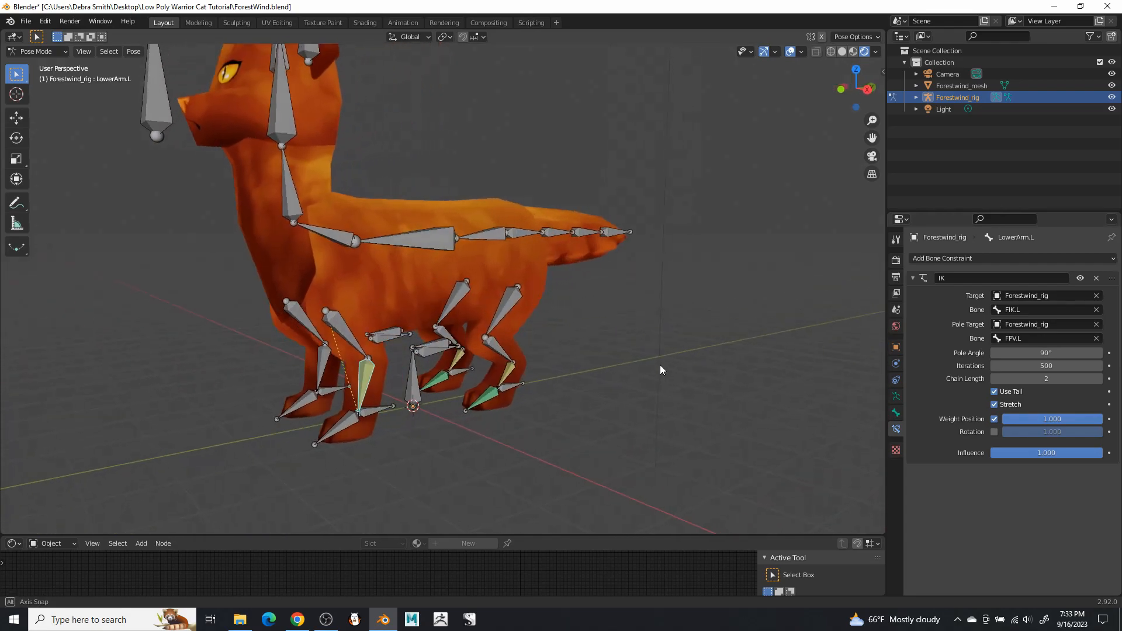
Add a Copy Rotation bone constraint to the left front leg's Hand.L bone
left_click(342, 422)
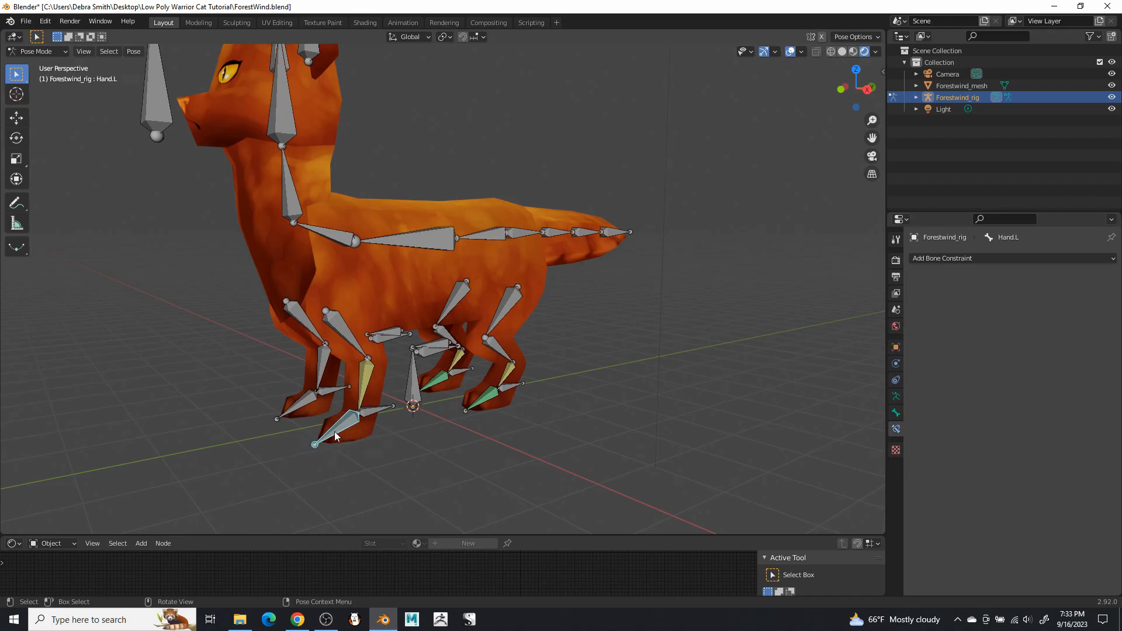
left_click(1015, 258)
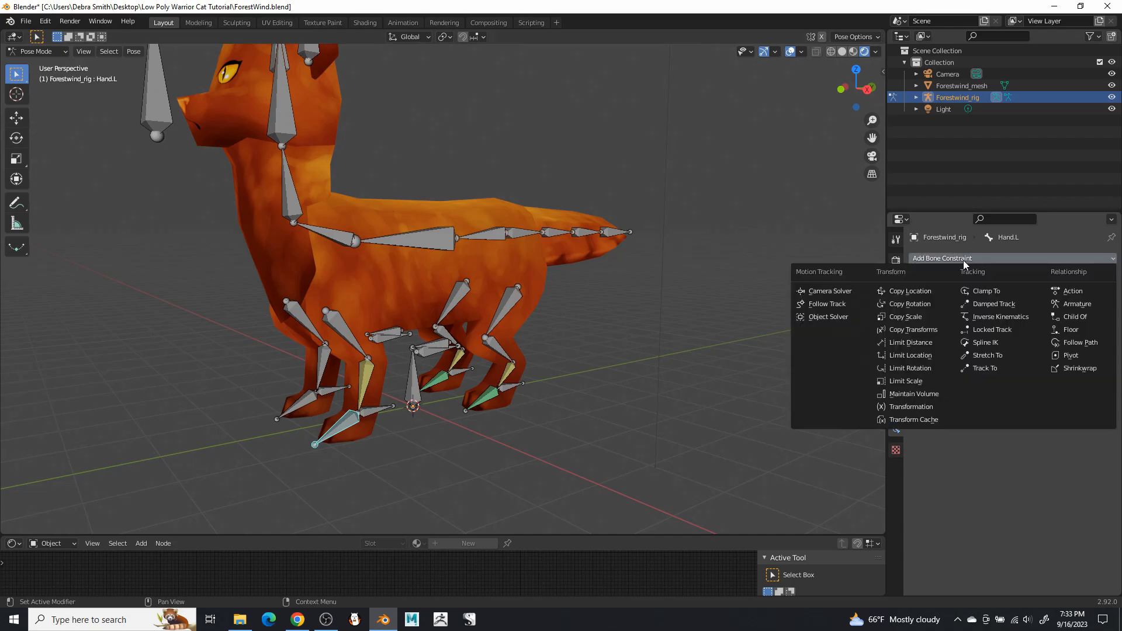
left_click(924, 304)
Invert the X, Y and Z axes in the Copy Rotation constraint of Hand.L
left_click(1008, 340)
left_click(1043, 340)
left_click(1084, 342)
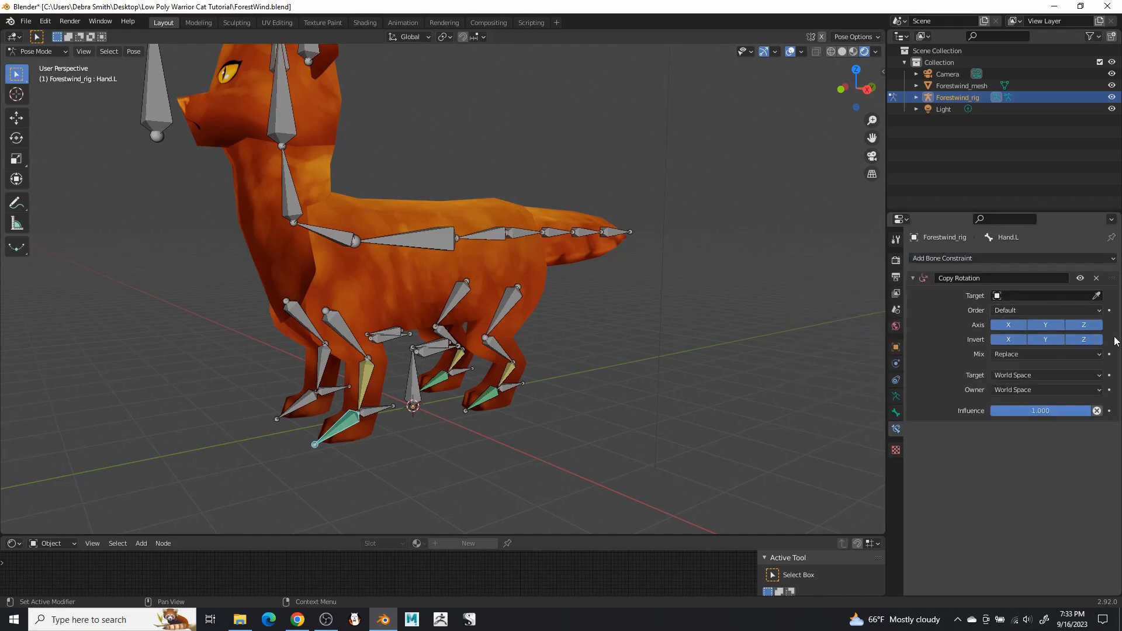
left_click(1044, 375)
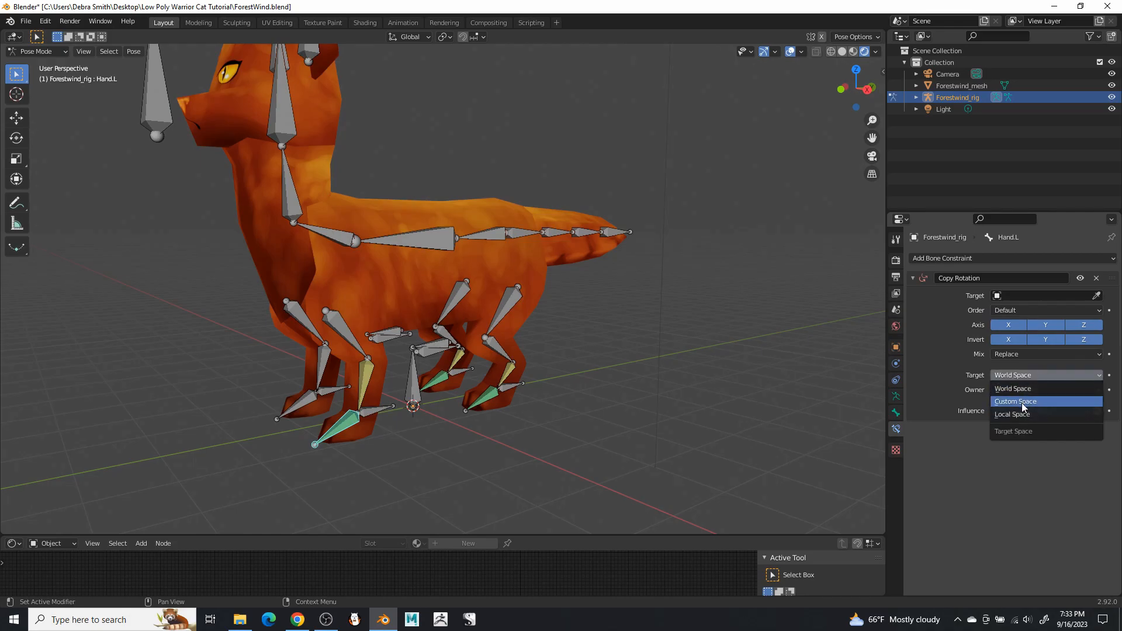
left_click(1023, 402)
left_click(1029, 376)
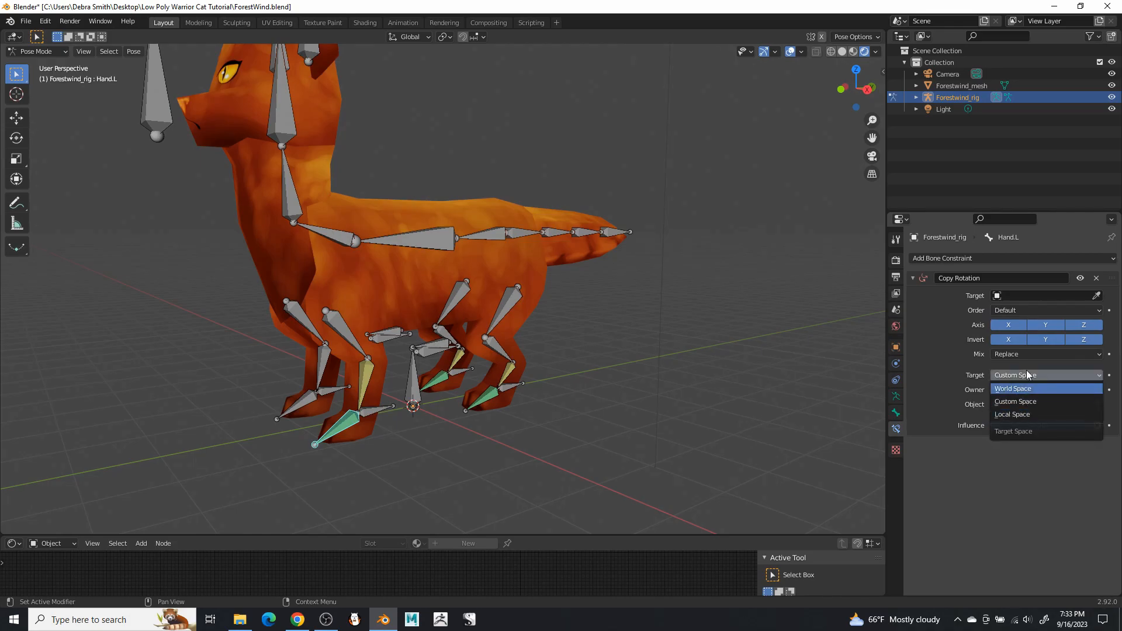
left_click(1017, 388)
Target Hand.L's Copy Rotation constraint to the FIK.L bone of Forestwind_rig
left_click(1006, 297)
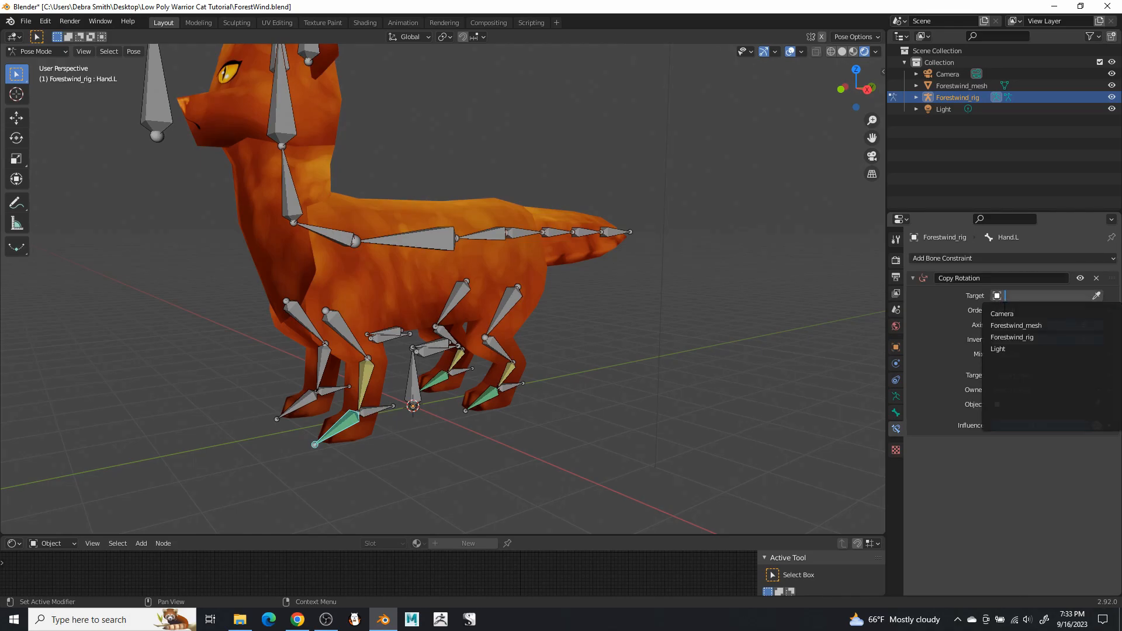
left_click(1011, 338)
left_click(998, 309)
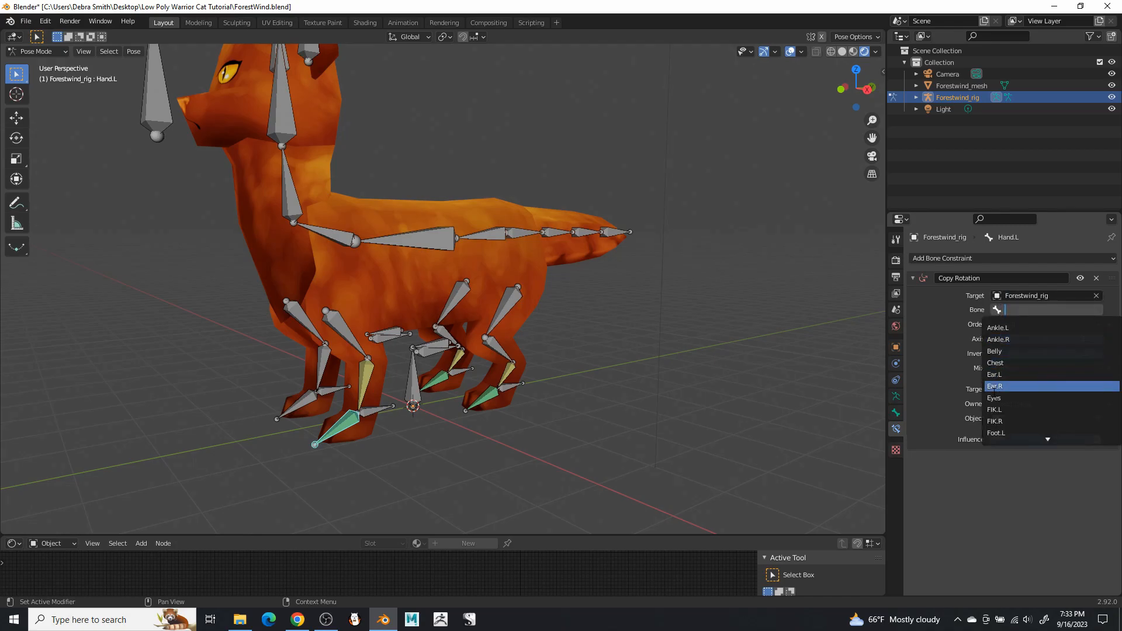
left_click(1018, 410)
Set both the target space and owner space of Hand.L's Copy Rotation constraint to Local With Parent
left_click(1024, 390)
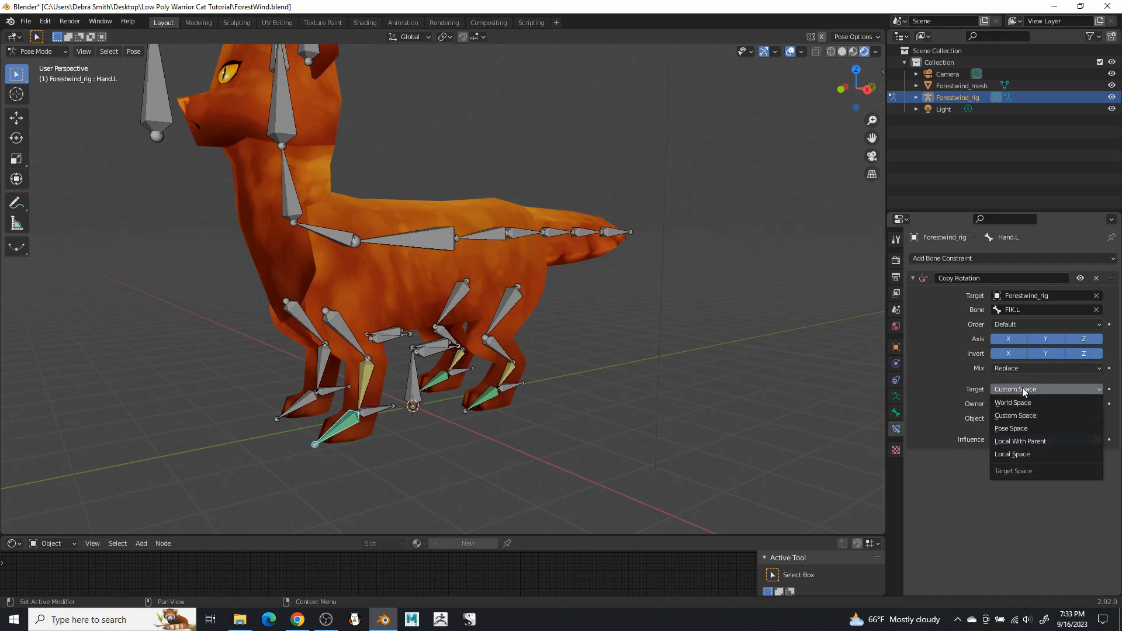
left_click(1020, 442)
left_click(1017, 404)
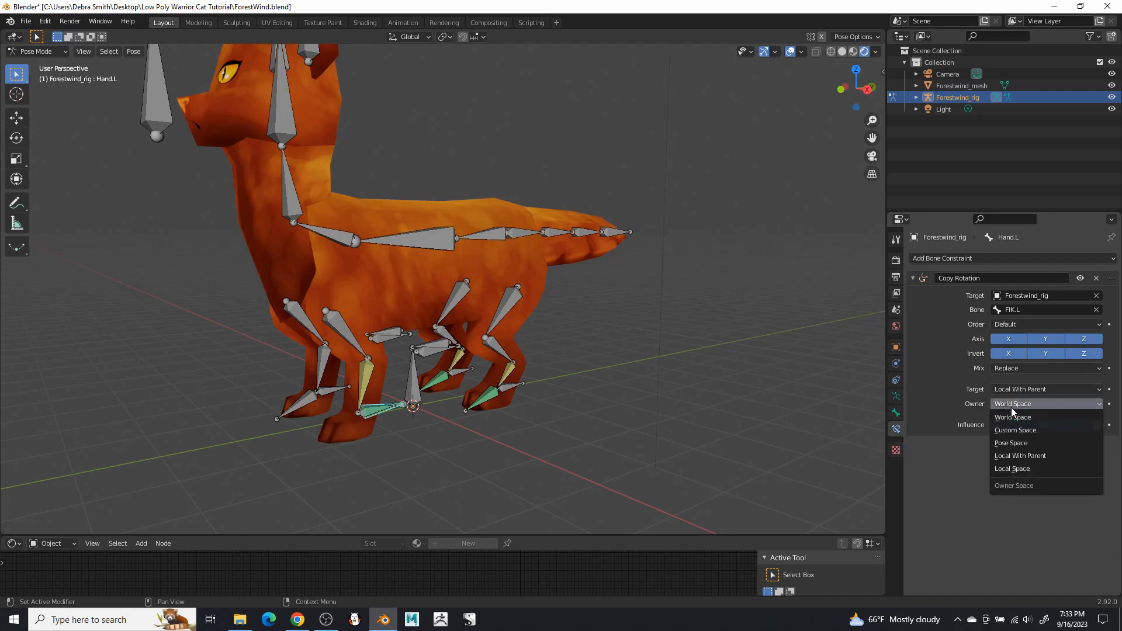
left_click(1035, 460)
Test the left front leg's IK by temporarily moving the FIK.L bone
left_click(377, 414)
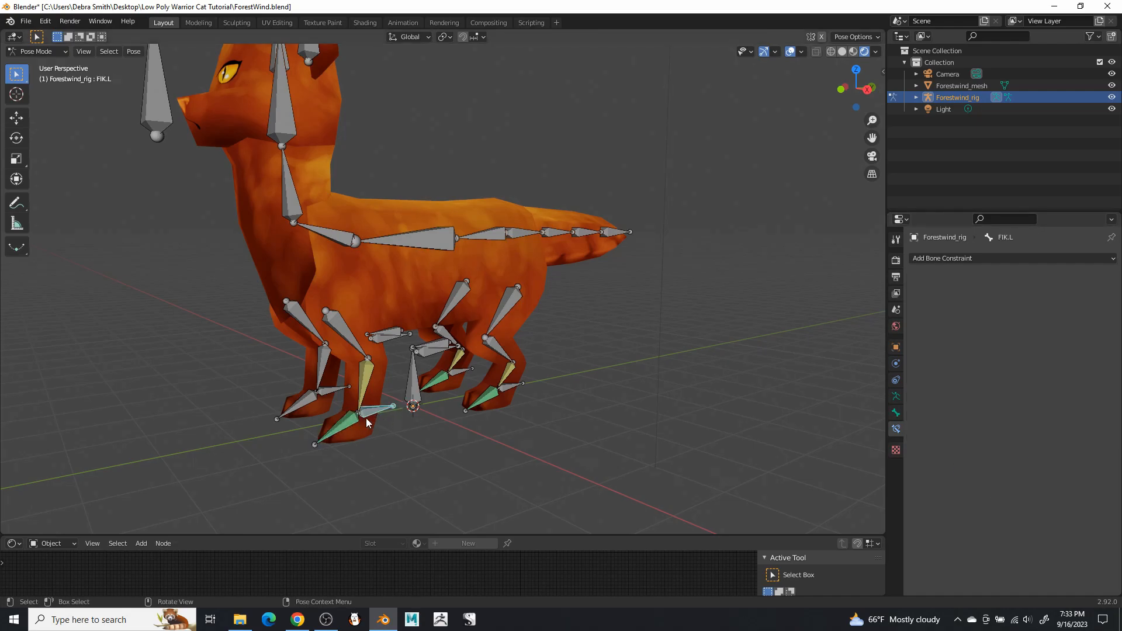
key("g")
left_click(371, 381)
Add an Inverse Kinematics bone constraint to the right front leg's LowerArm.R bone
mouse_move(372, 381)
middle_mouse_down()
mouse_move(341, 399)
mouse_move(361, 387)
middle_mouse_up()
left_click(332, 375)
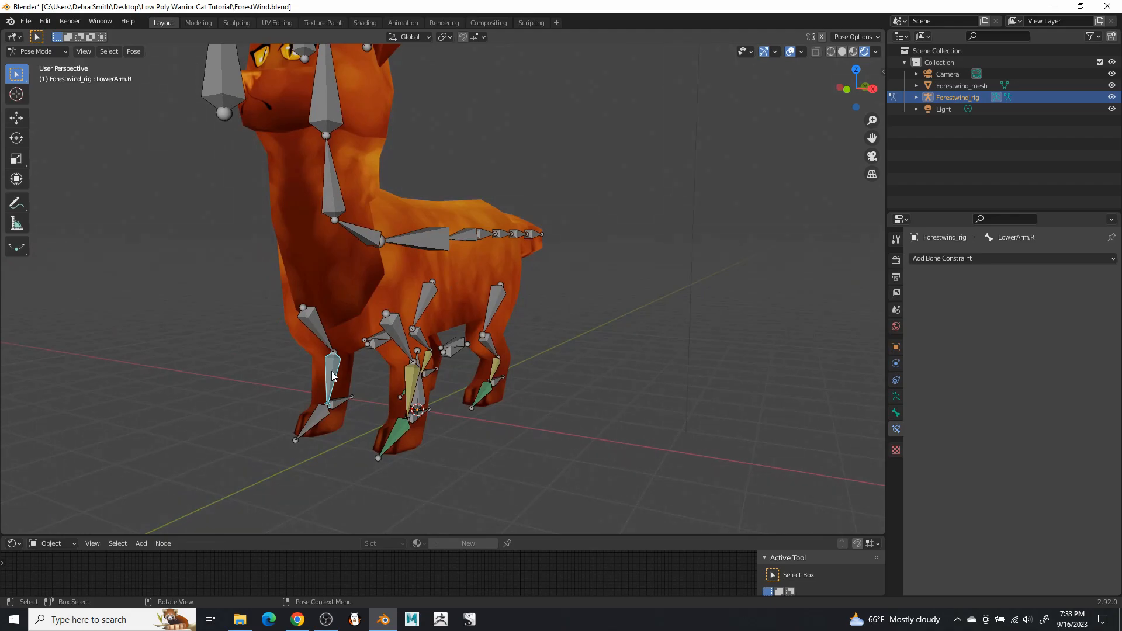
left_click(989, 257)
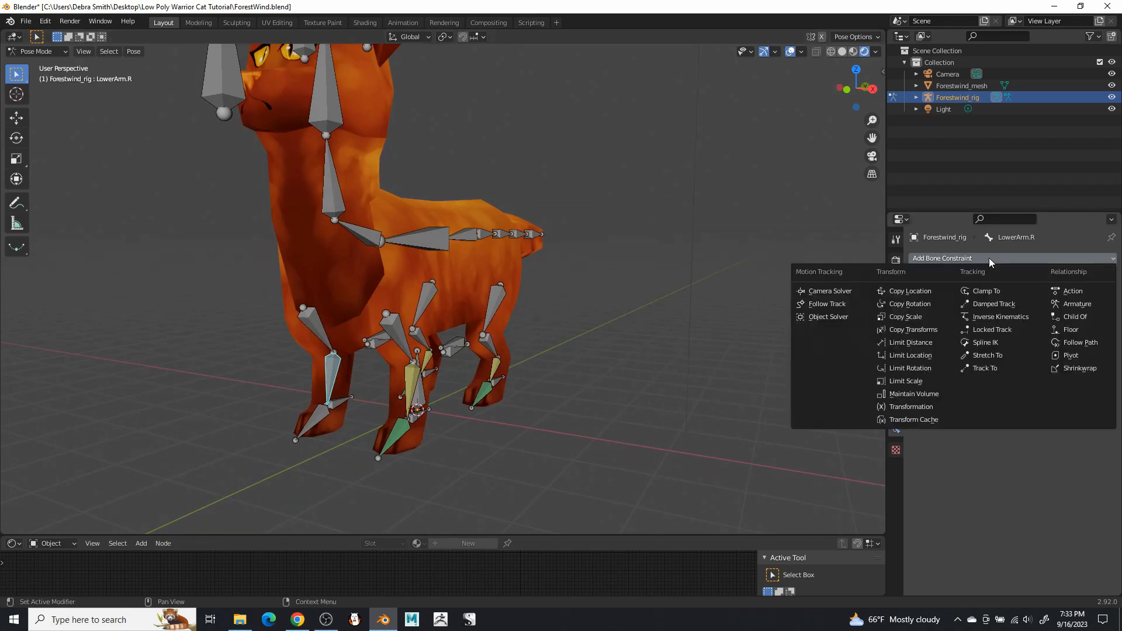
left_click(999, 317)
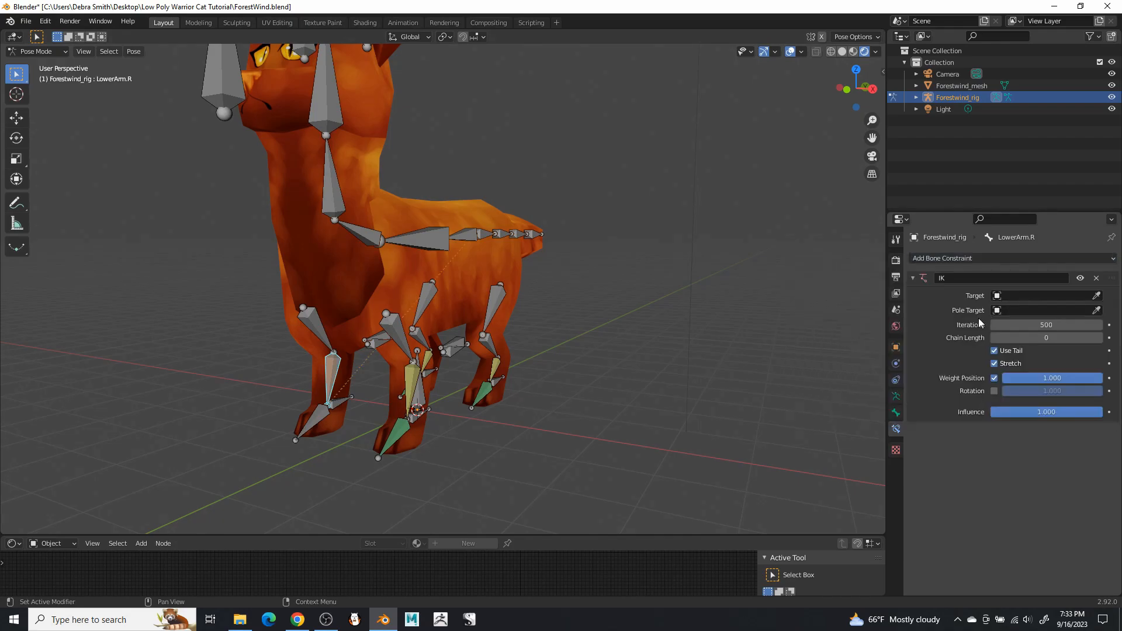
Target LowerArm.R's IK constraint to the FIK.R bone of Forestwind_rig
left_click(997, 298)
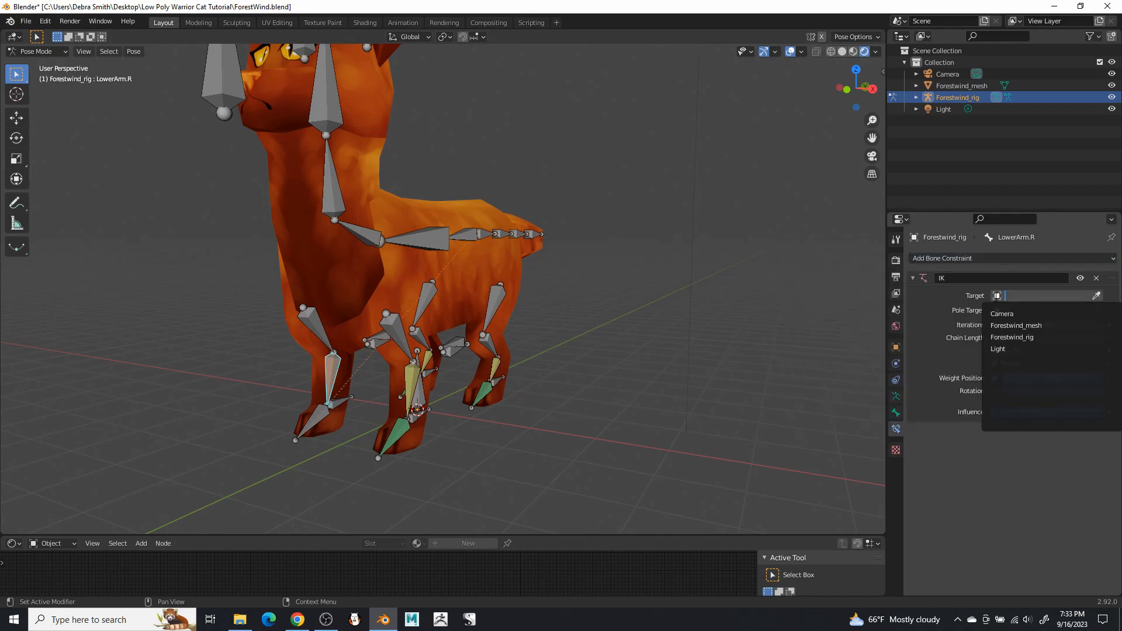
left_click(1010, 338)
left_click(1001, 310)
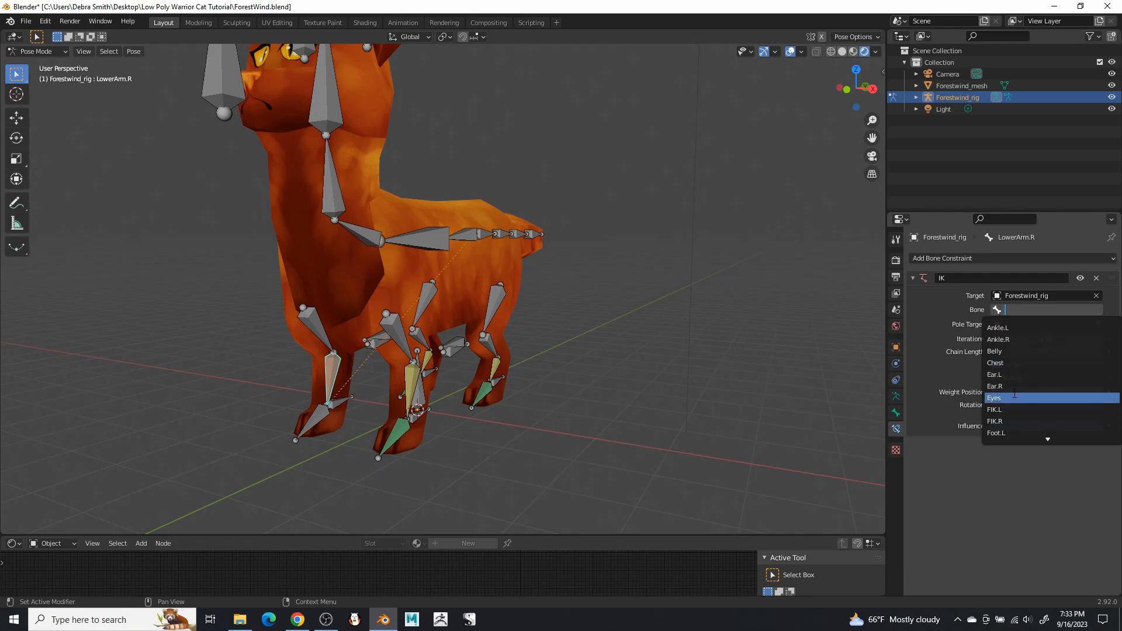
left_click(1003, 422)
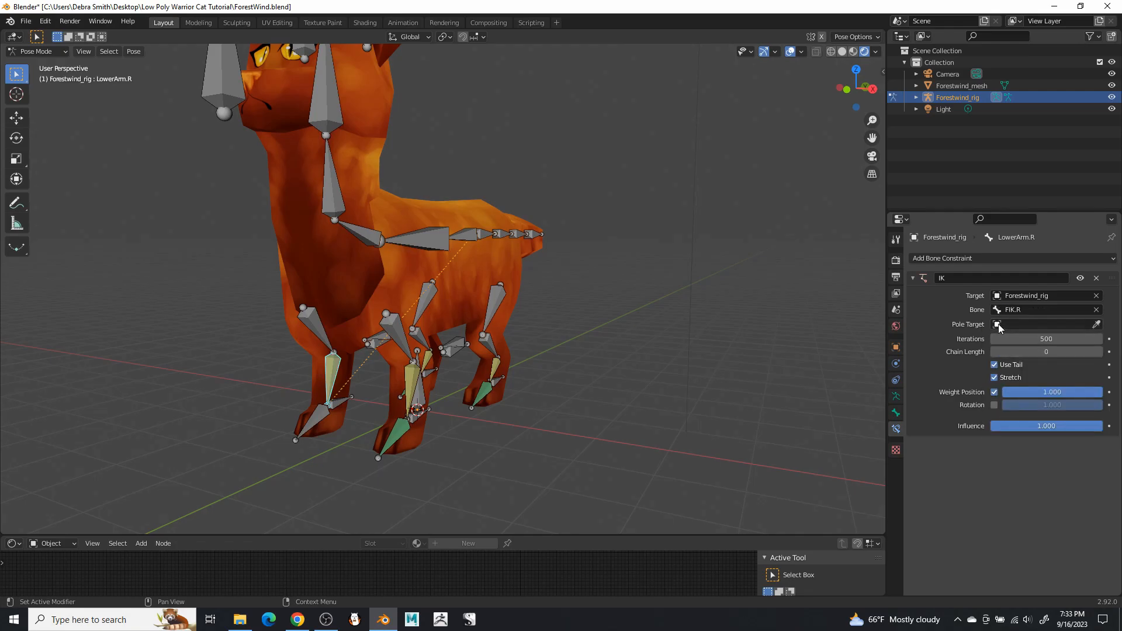
Set the pole target of LowerArm.R's IK constraint to the FPV.R bone of Forestwind_rig
left_click(998, 326)
left_click(1003, 367)
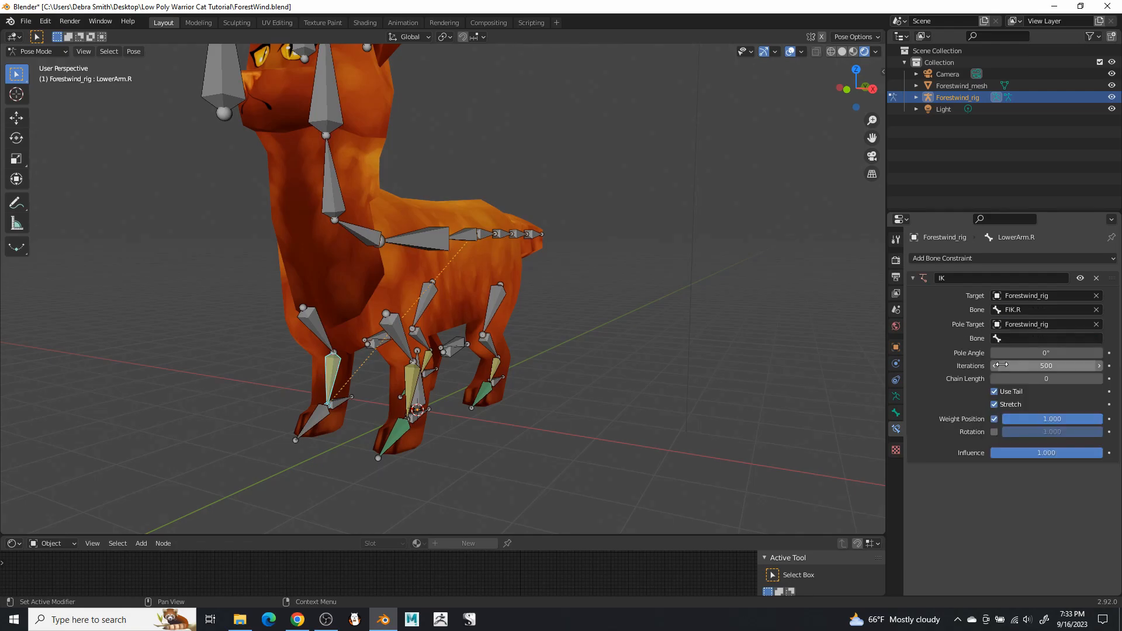
left_click(1000, 339)
scroll(1016, 410, "down", 6)
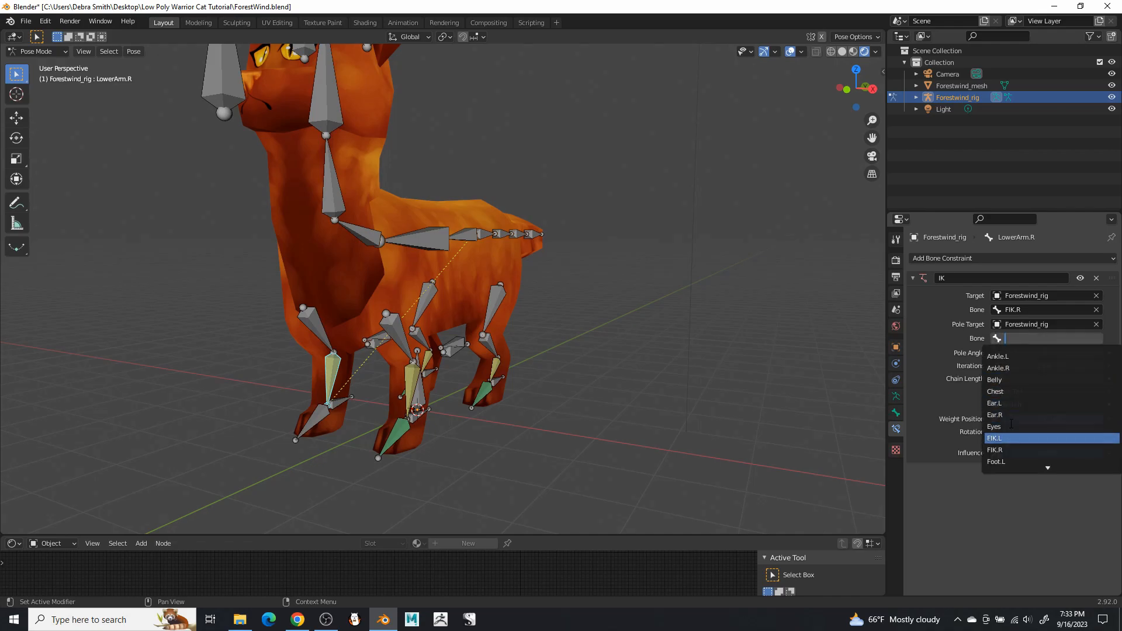
scroll(1011, 451, "down", 4)
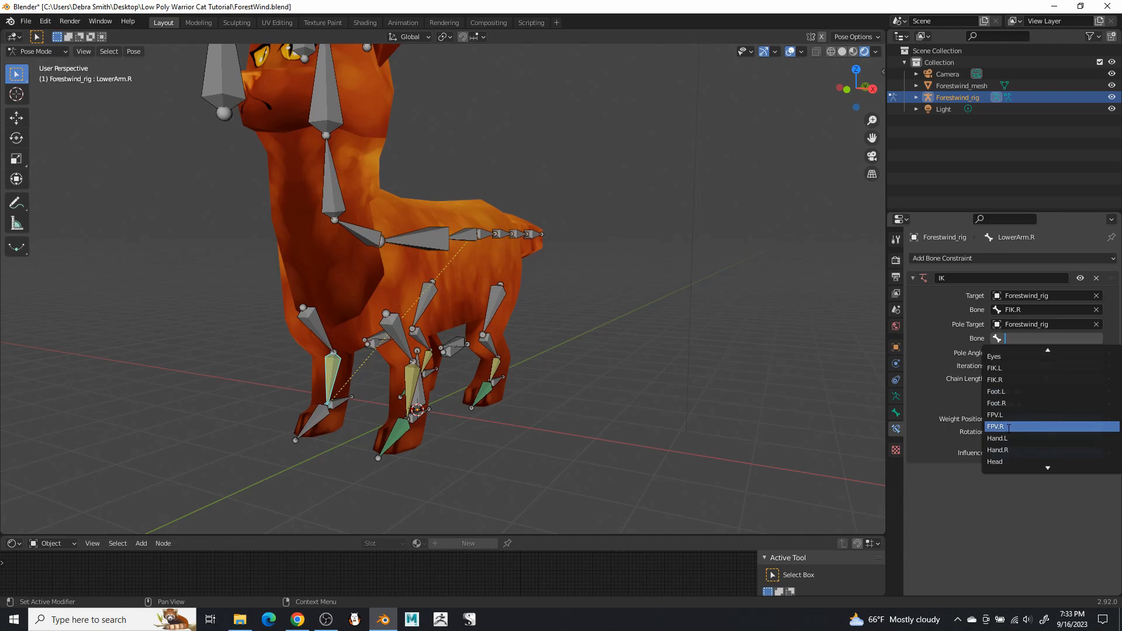
left_click(1008, 427)
Set the chain length of LowerArm.R's IK constraint to 2 and its pole angle to 90°
left_click(1048, 378)
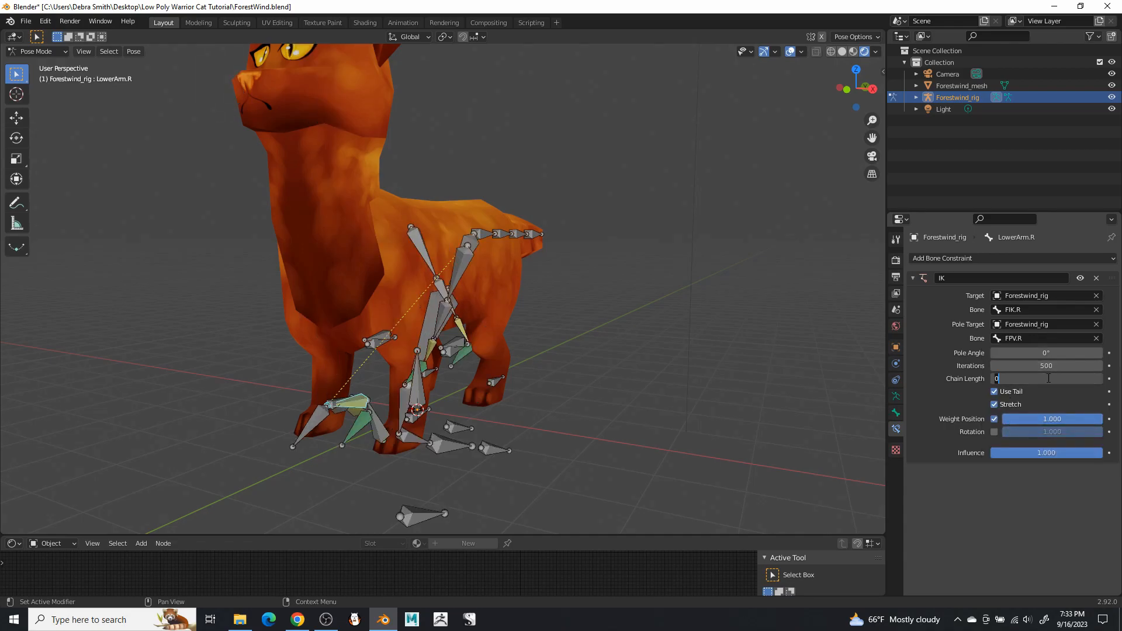
type("2")
key("Return")
left_click(1052, 353)
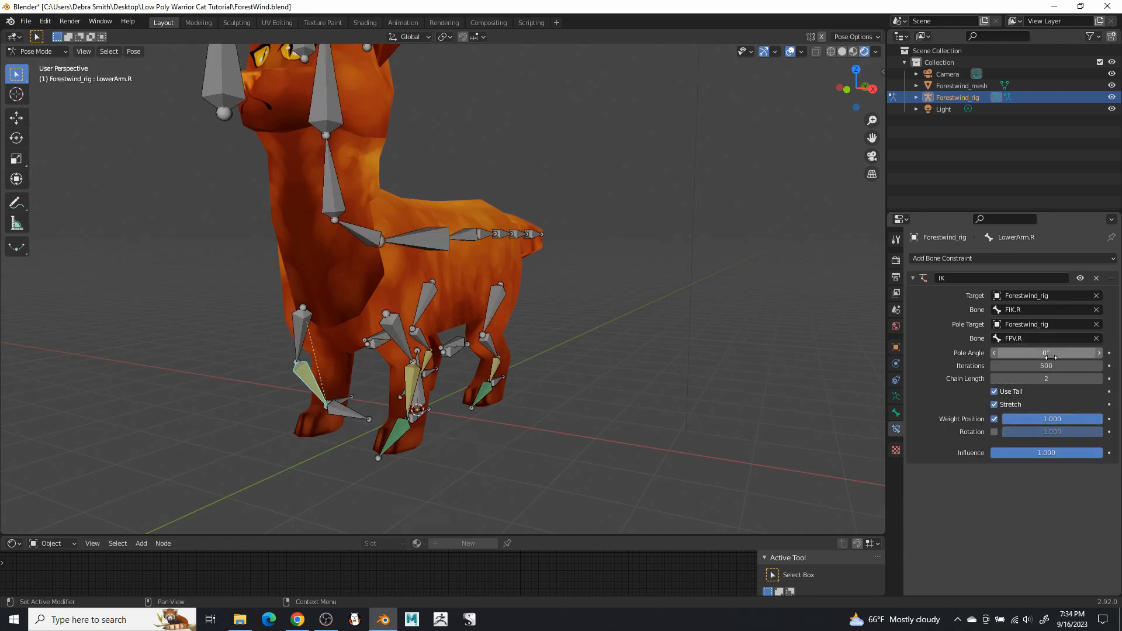
type("90")
key("Return")
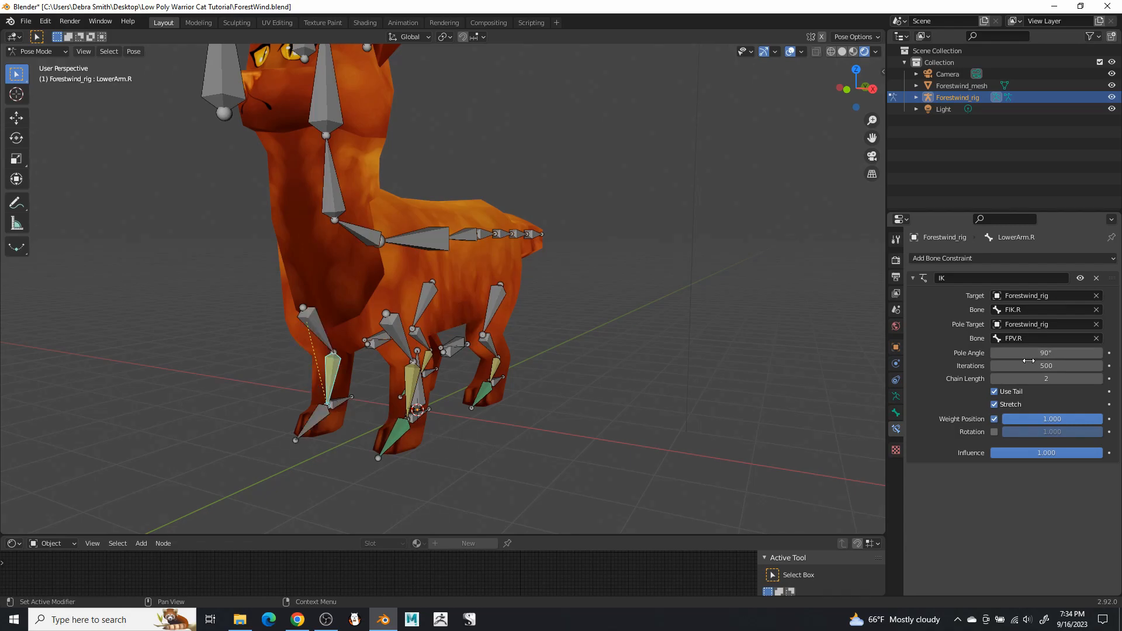
Add a Copy Rotation bone constraint to the right front leg's Hand.R bone
mouse_move(521, 361)
middle_mouse_down()
mouse_move(653, 345)
mouse_move(520, 358)
middle_mouse_up()
left_click(313, 419)
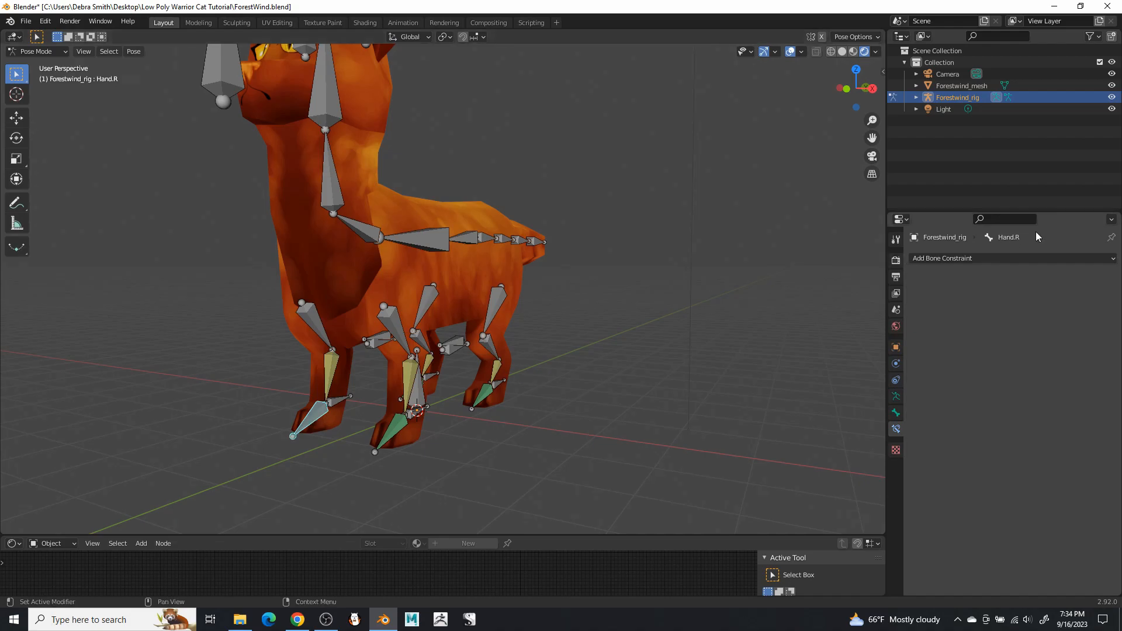
left_click(1022, 259)
left_click(919, 308)
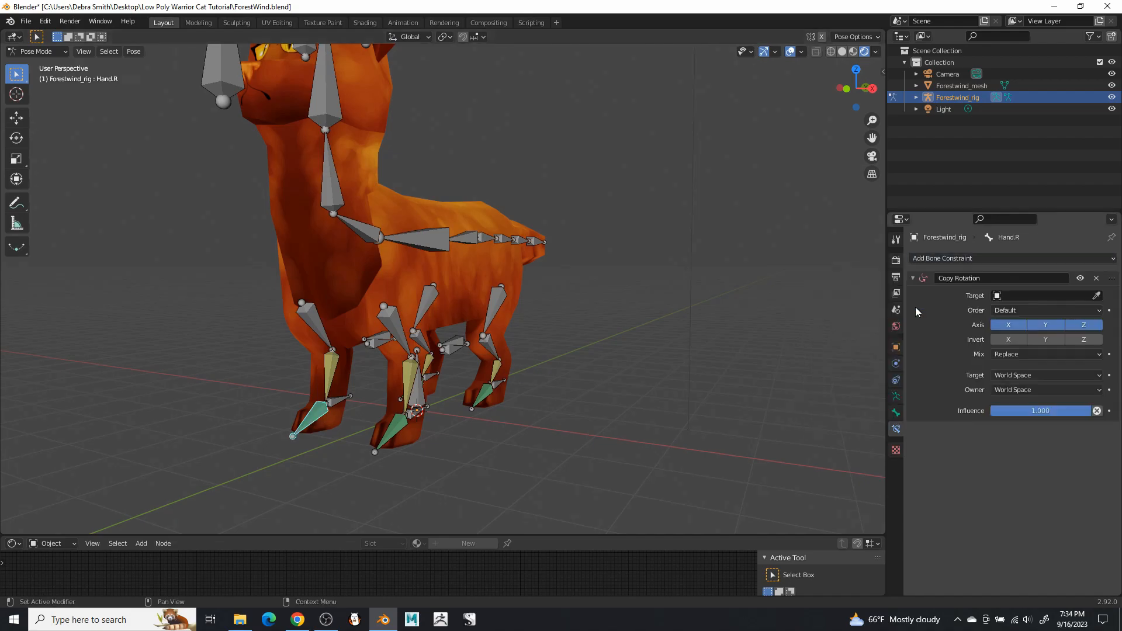
Target Hand.R's Copy Rotation constraint to the FIK.R bone of Forestwind_rig
left_click(1001, 297)
left_click(1012, 335)
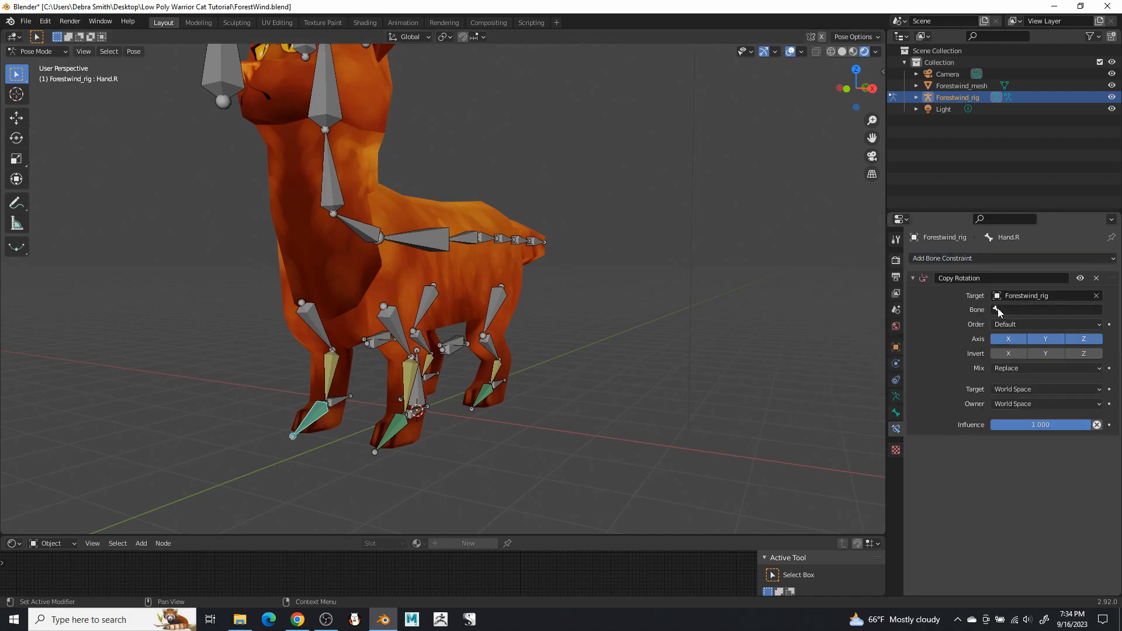
left_click(998, 309)
left_click(1009, 403)
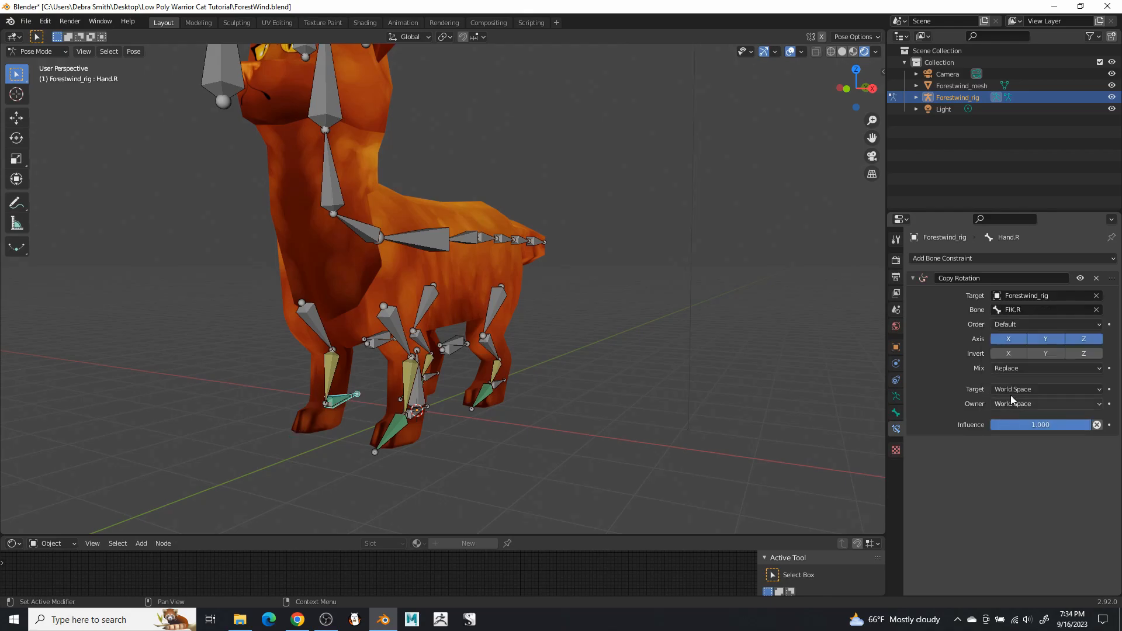
Invert X, Y and Z in Hand.R's Copy Rotation constraint and set its target and owner spaces to Local With Parent
left_click(1071, 350)
left_click(1022, 389)
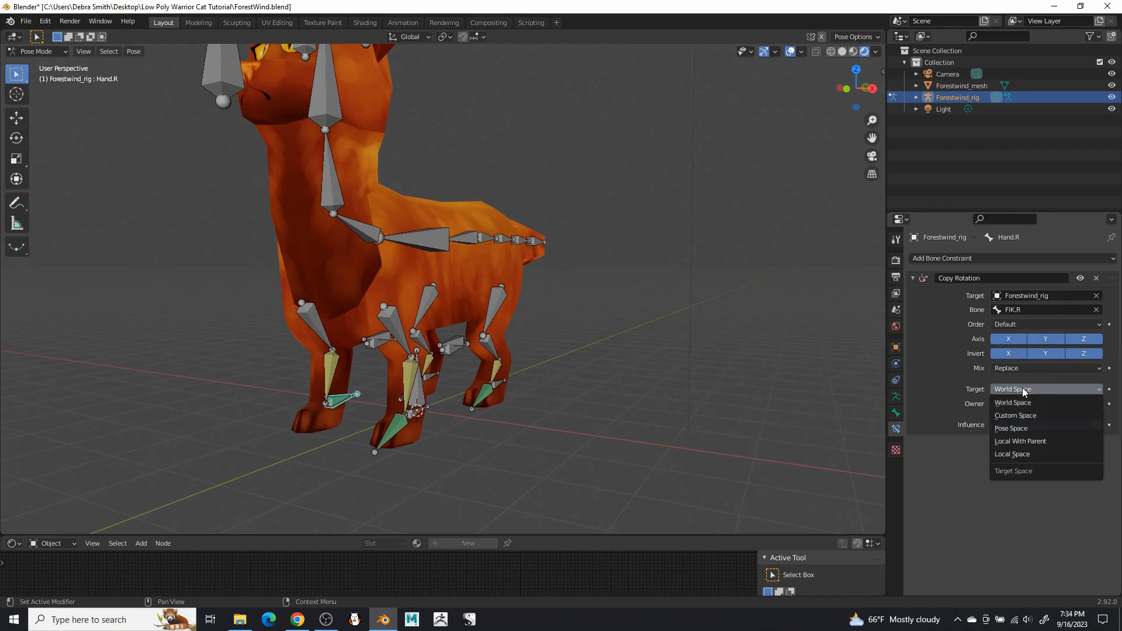
left_click(1023, 442)
left_click(1020, 404)
left_click(1024, 457)
Test the right front leg's IK by temporarily moving the FIK.R bone
middle_click_drag(759, 403, 308, 391)
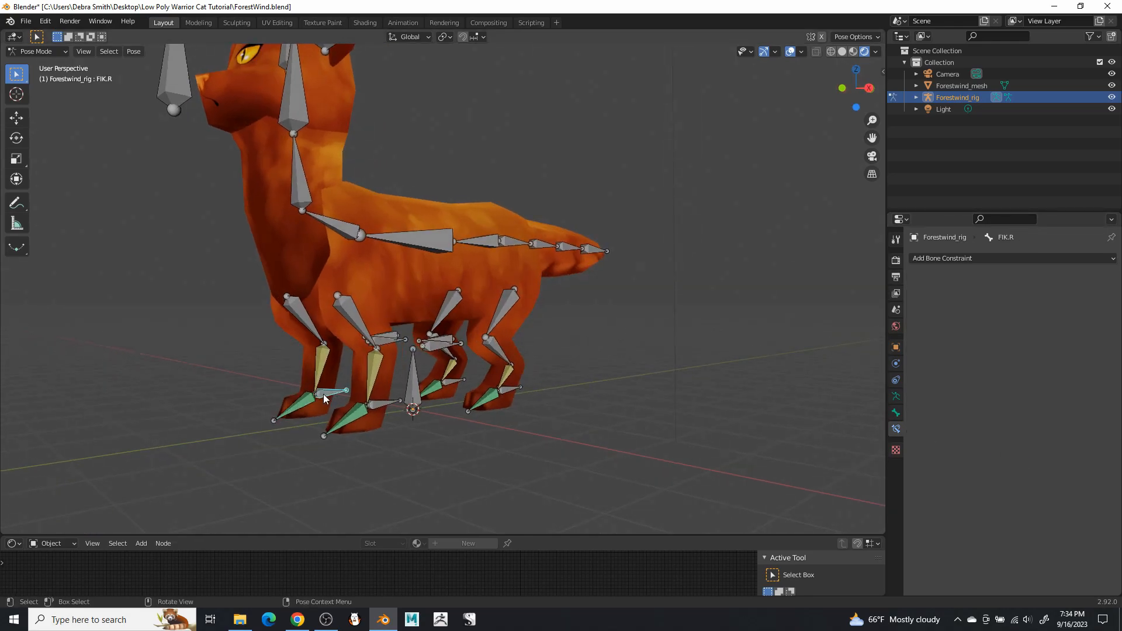
key("g")
right_click(327, 333)
left_click(635, 343)
scroll(584, 350, "down", 5)
scroll(516, 313, "up", 7)
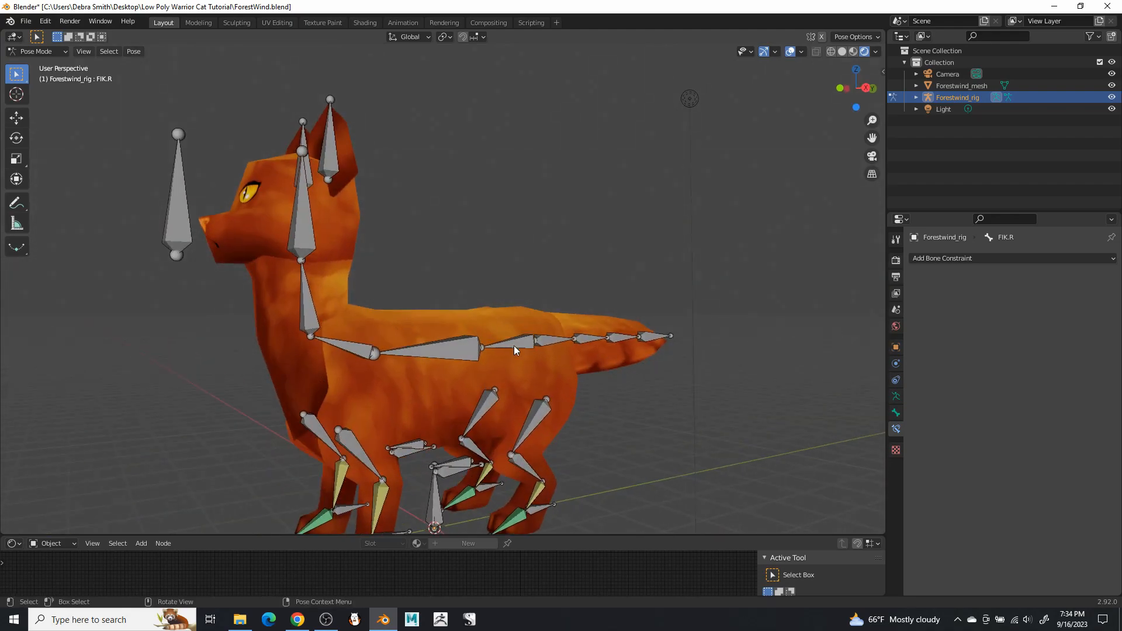
scroll(506, 336, "down", 4)
scroll(517, 309, "up", 4)
scroll(520, 324, "down", 3)
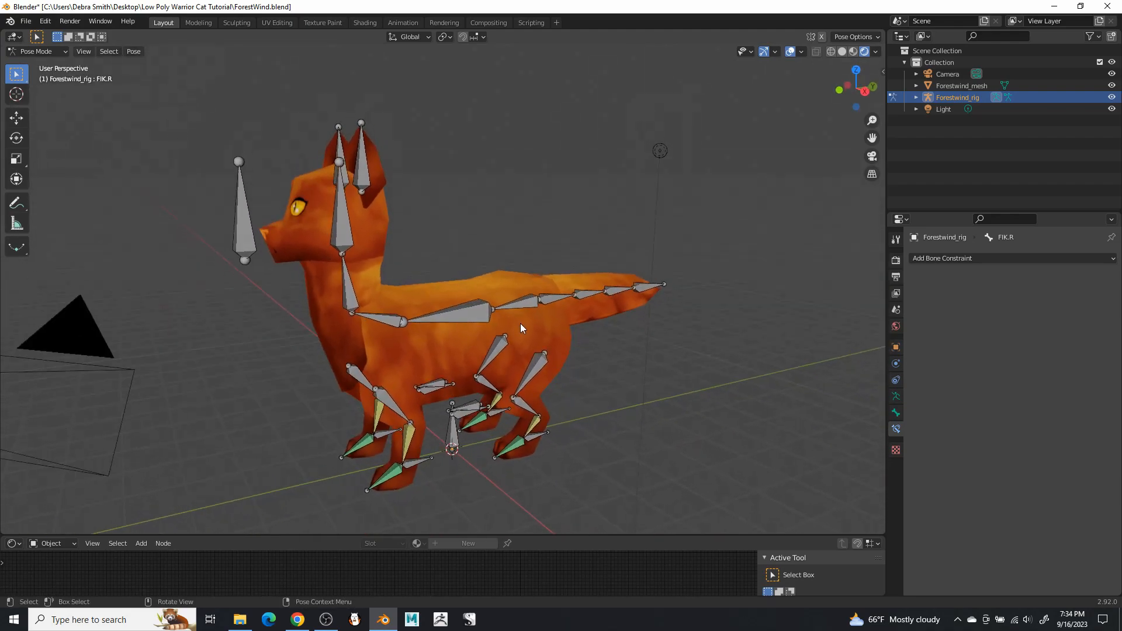
Save the ForestWind.blend file
left_click(27, 21)
left_click(43, 98)
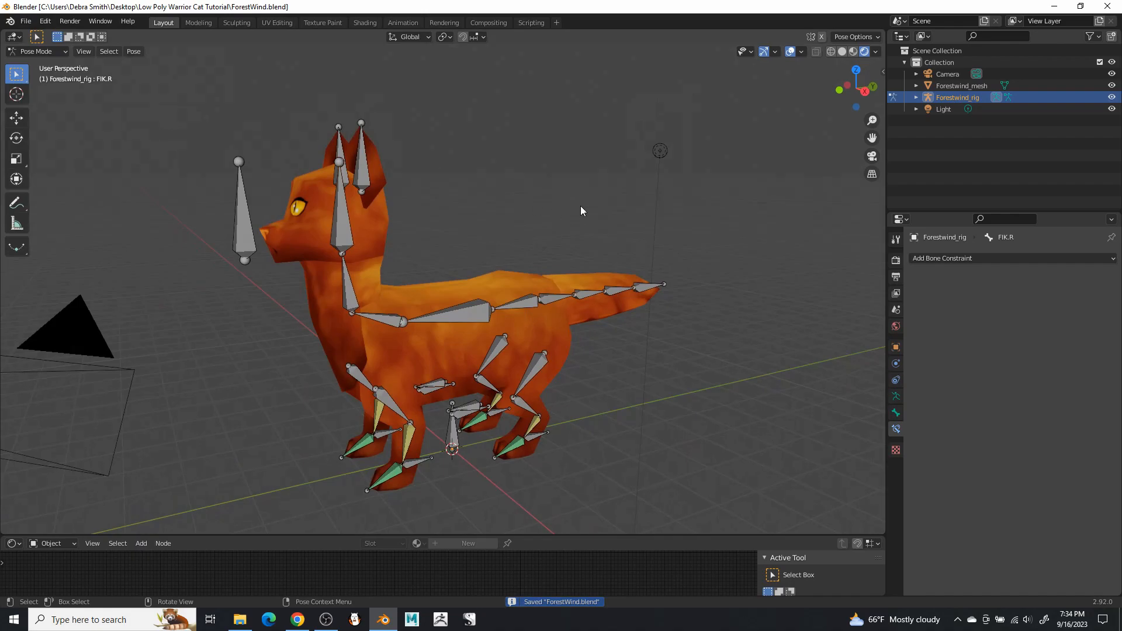
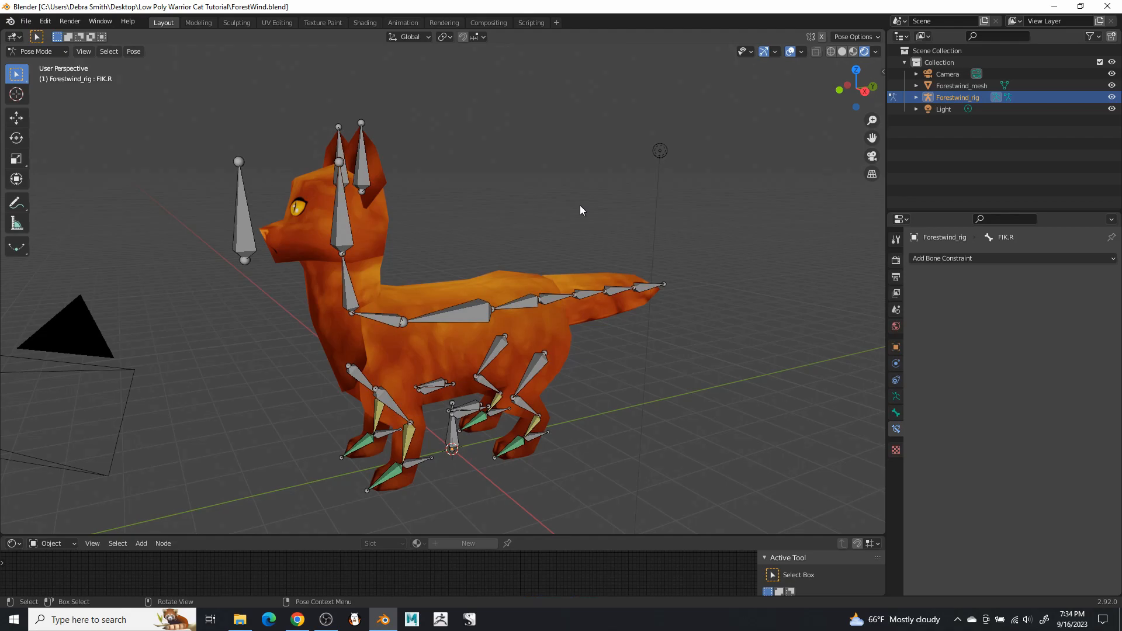
Switch the Forestwind_rig armature from Pose Mode to Object Mode
middle_click_drag(526, 172, 487, 180)
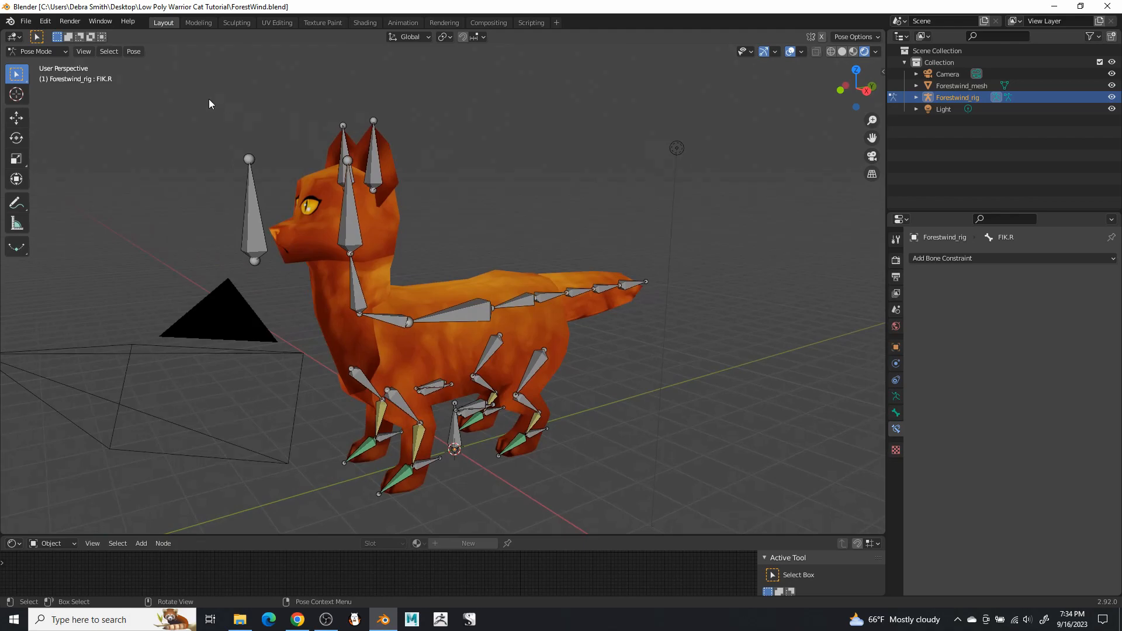
left_click(63, 57)
left_click(51, 61)
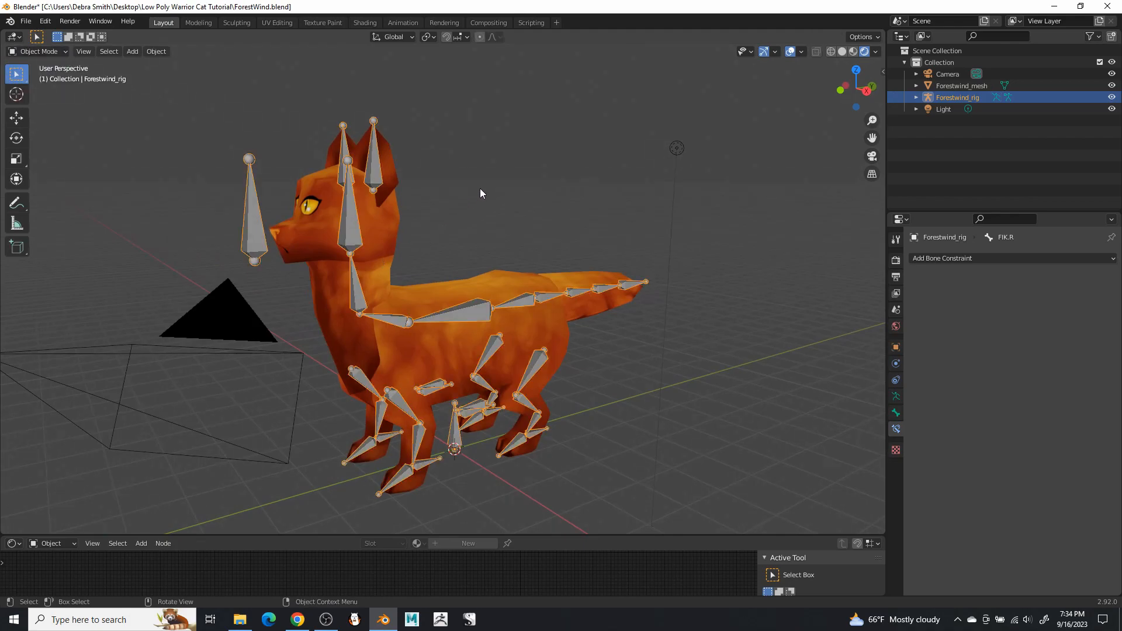
Parent Forestwind_mesh to Forestwind_rig using Armature Deform With Empty Groups
left_click(469, 165)
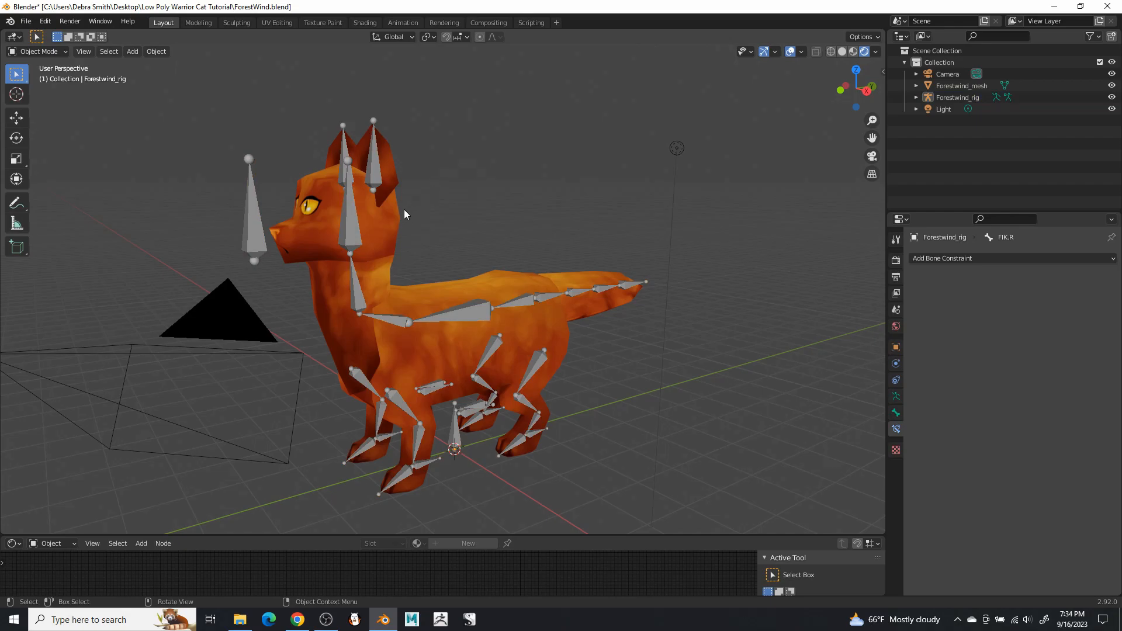
left_click(388, 218)
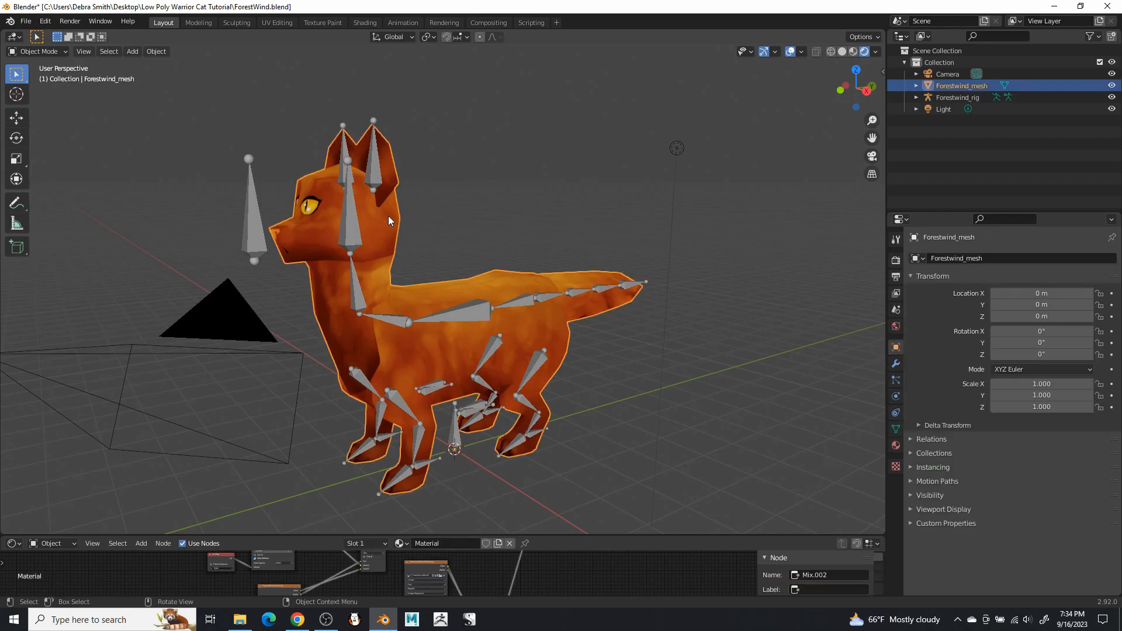
left_click(348, 234, "shift")
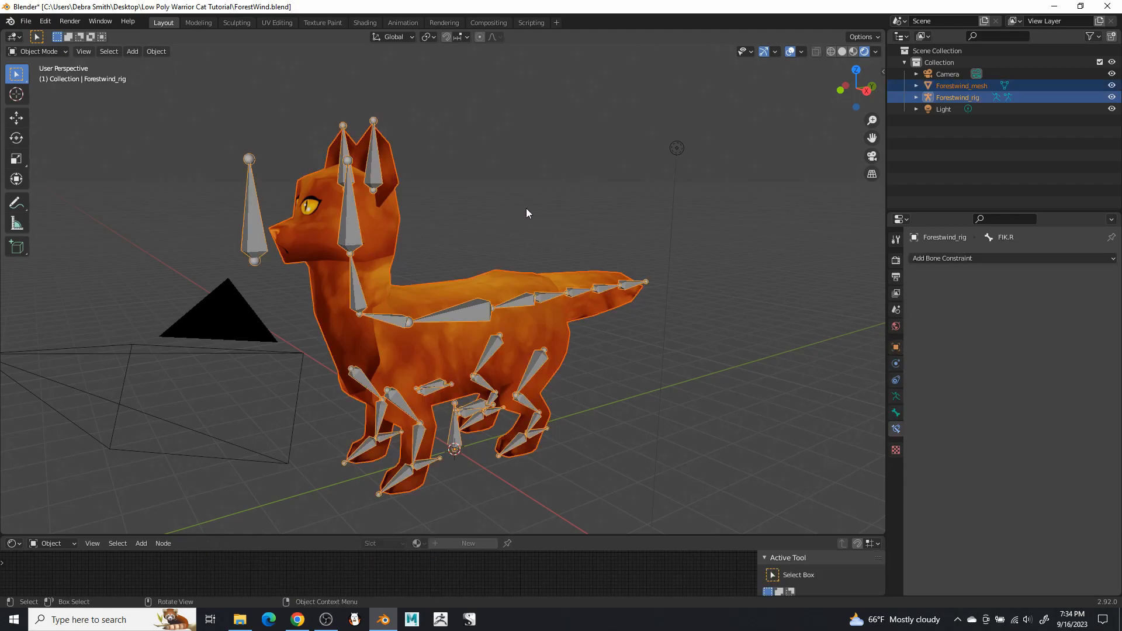
key("ctrl+p")
key("ctrl+p")
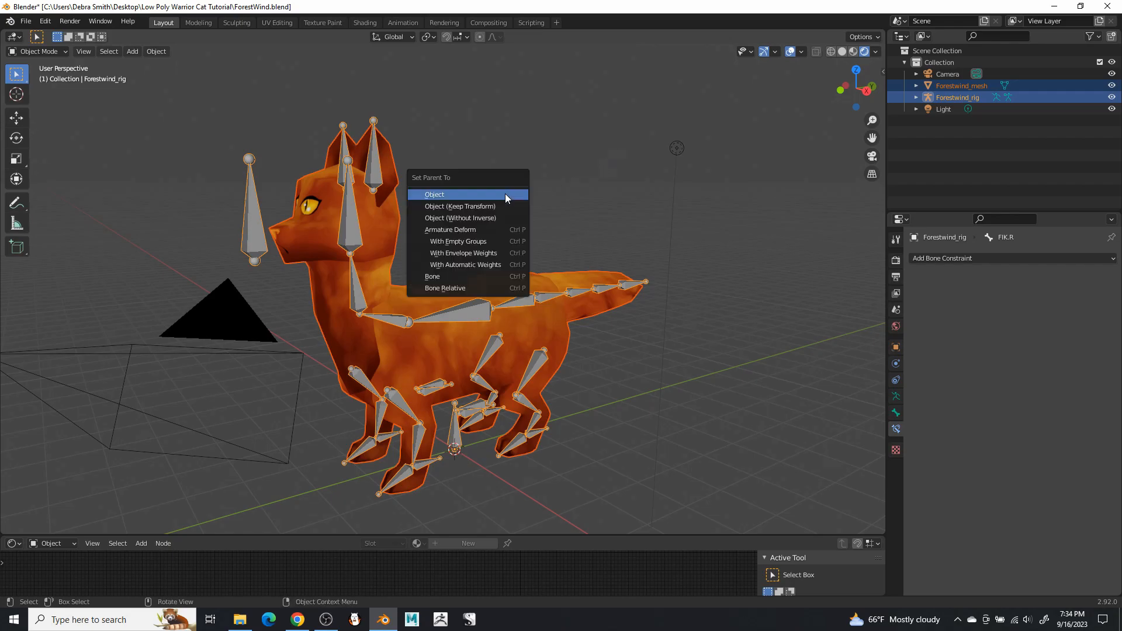
left_click(462, 242)
Hide the Forestwind_rig armature in the viewport and select Forestwind_mesh
middle_click_drag(573, 271, 521, 251)
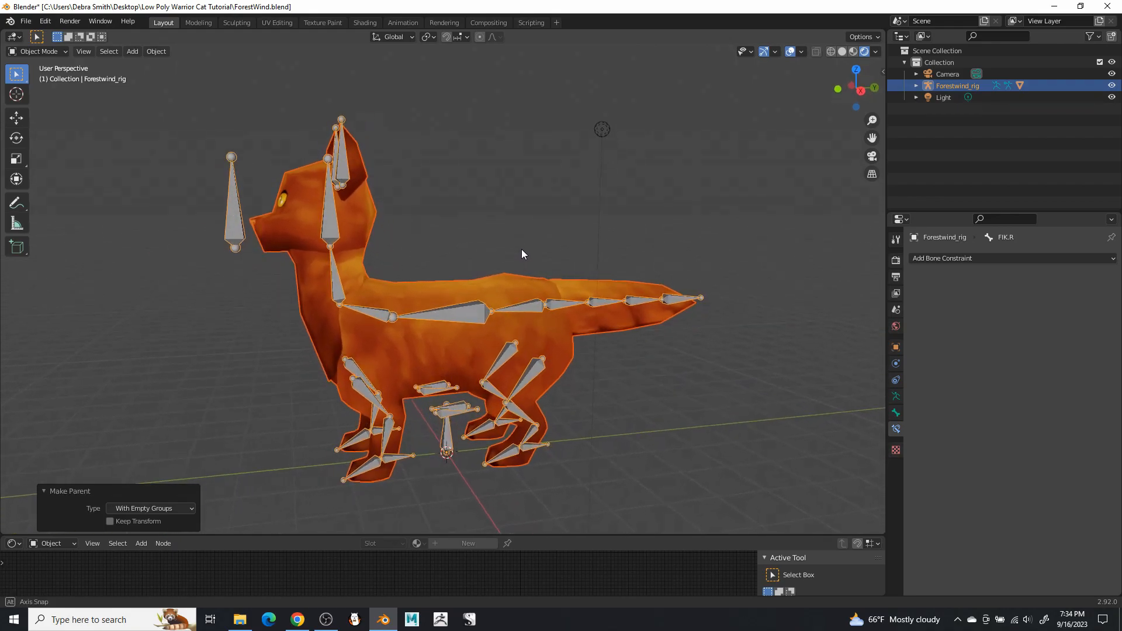
left_click(1112, 86)
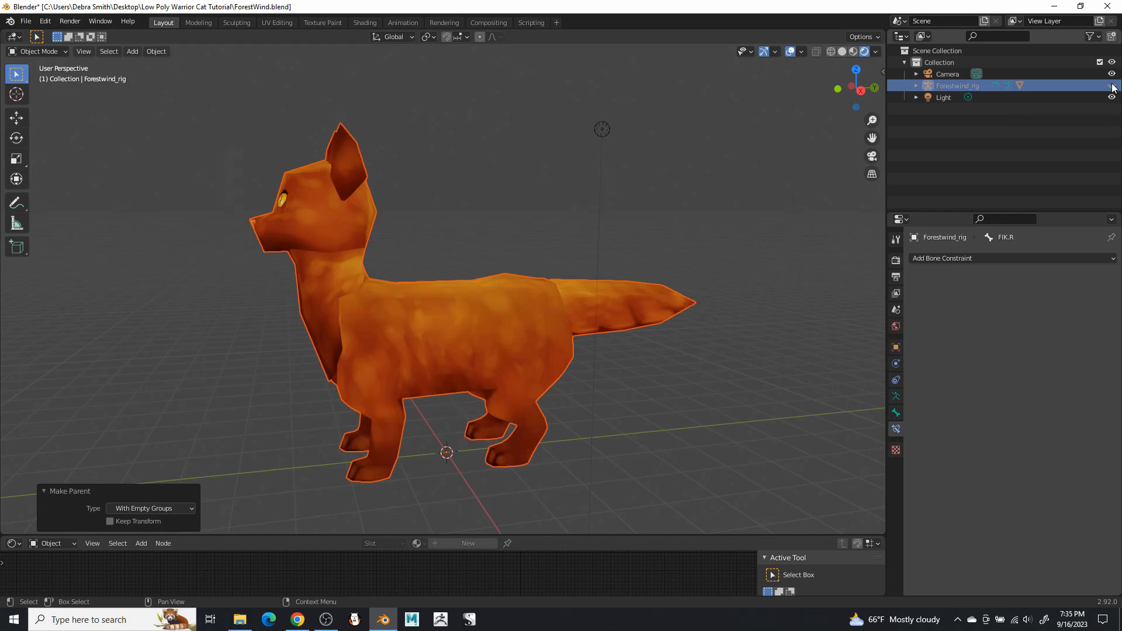
left_click(433, 299)
mouse_move(559, 317)
middle_mouse_down()
mouse_move(638, 320)
mouse_move(568, 325)
middle_mouse_up()
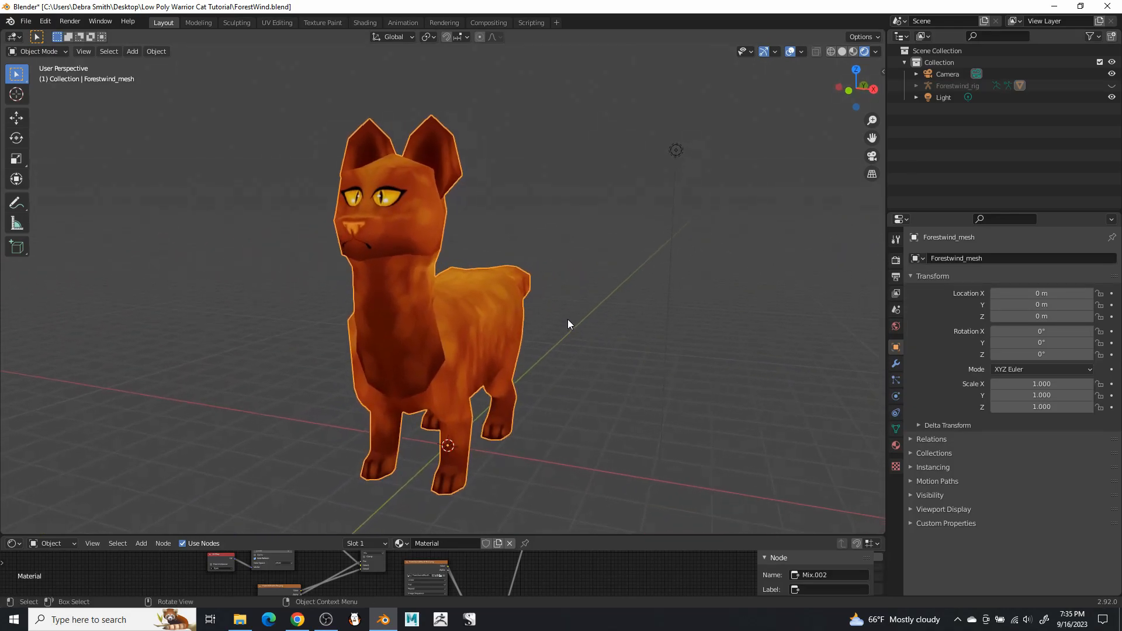
Enter Edit Mode on the cat mesh and clear any selection
key("Tab")
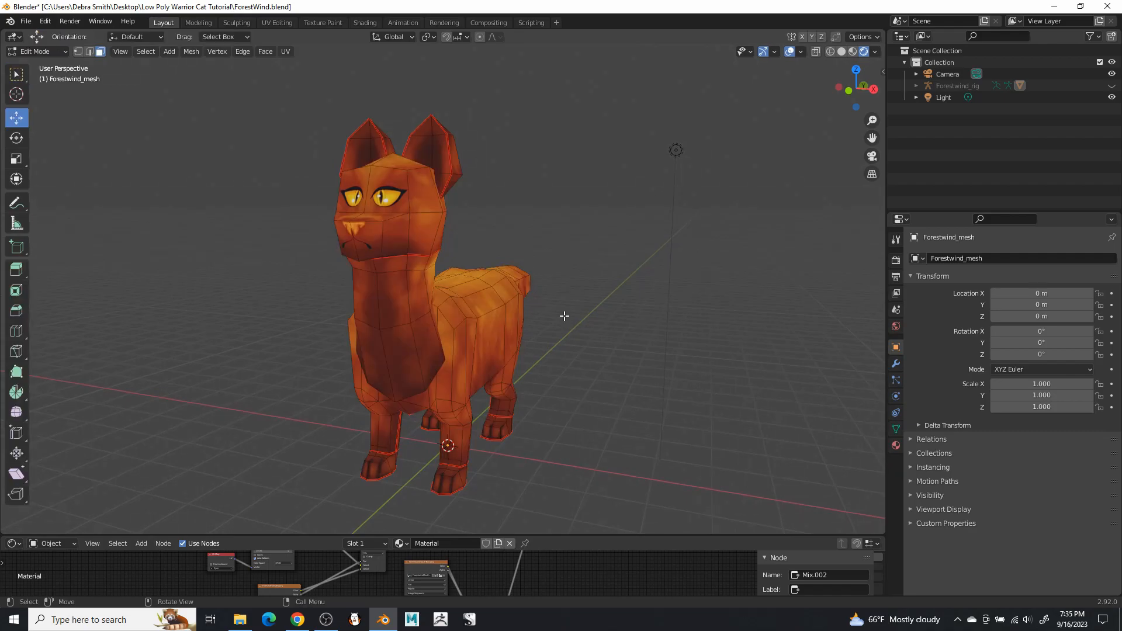
left_click_drag(631, 190, 674, 380)
left_click_drag(640, 233, 688, 338)
left_click_drag(619, 248, 701, 352)
left_click_drag(621, 286, 746, 393)
middle_click_drag(676, 321, 676, 371)
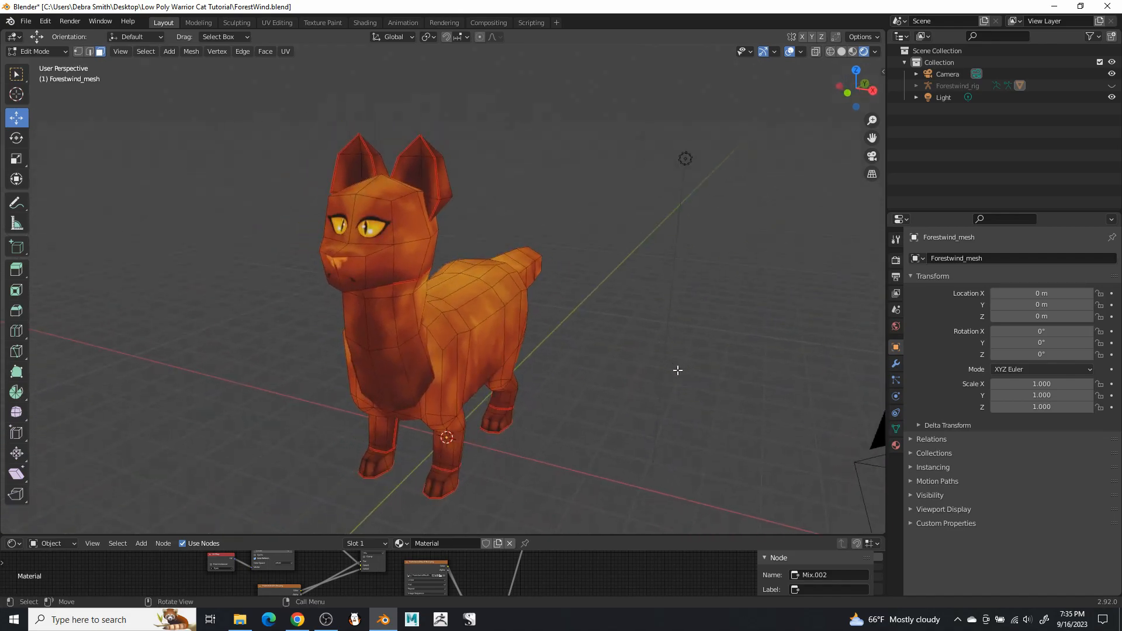
Show the cat mesh's vertex groups and make Pelvis the active group
left_click(897, 363)
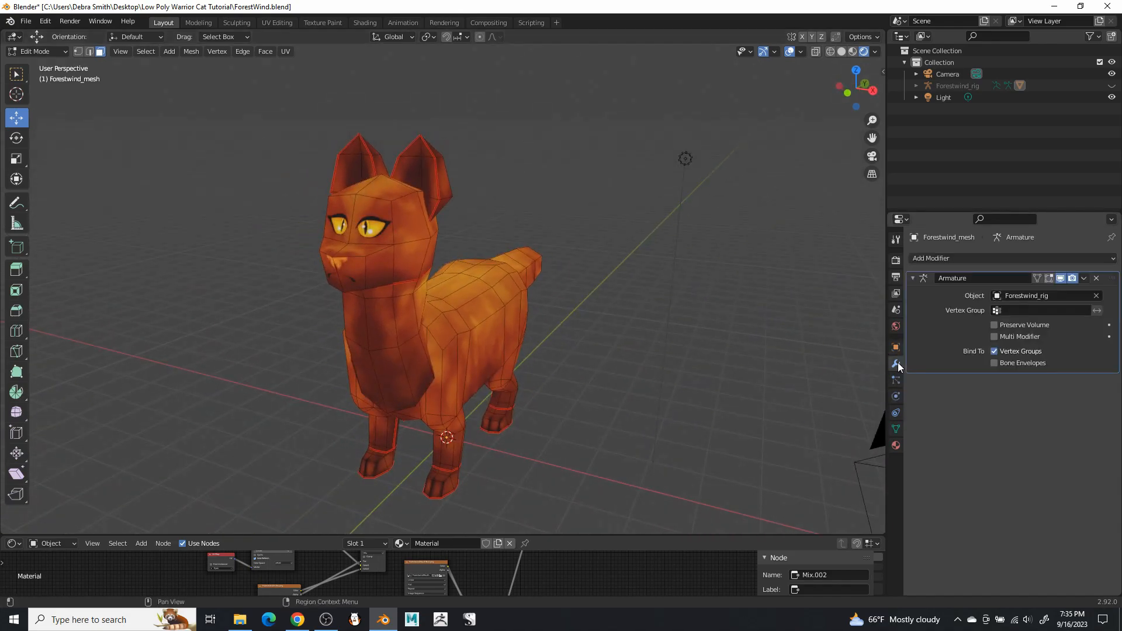
left_click(897, 429)
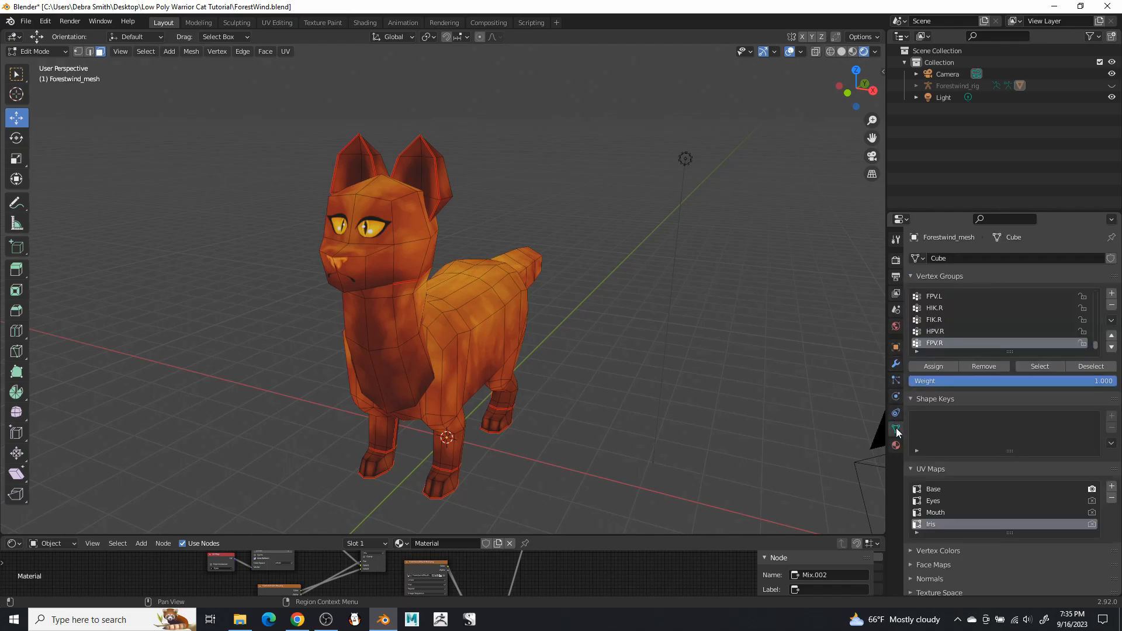
left_click_drag(1095, 349, 1097, 286)
left_click(979, 296)
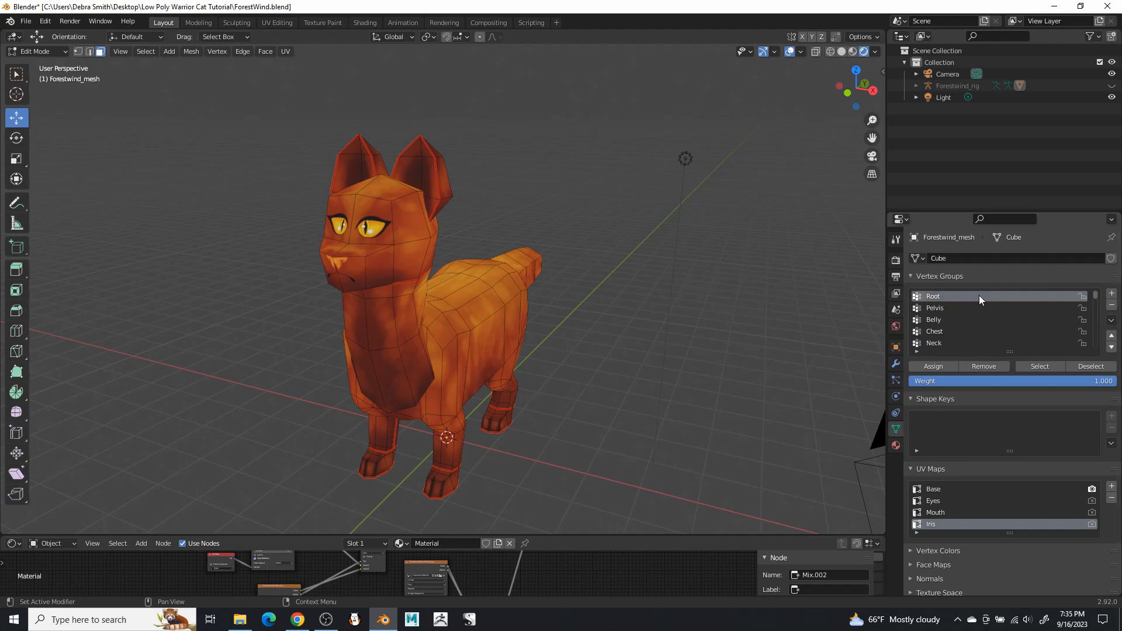
left_click(965, 304)
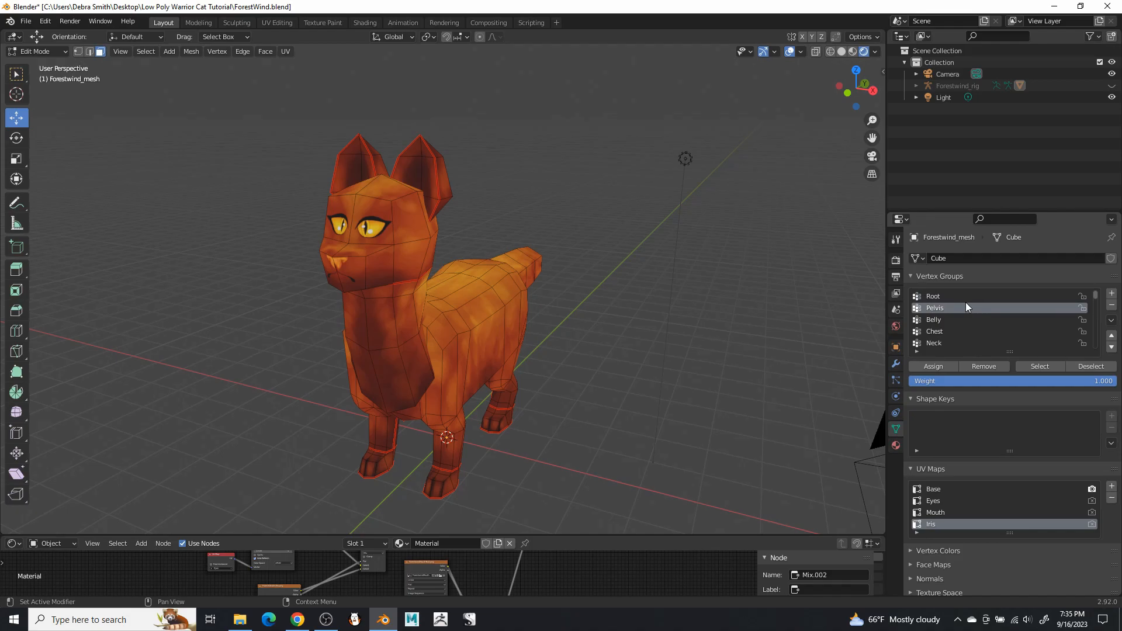
middle_click_drag(643, 342, 450, 354)
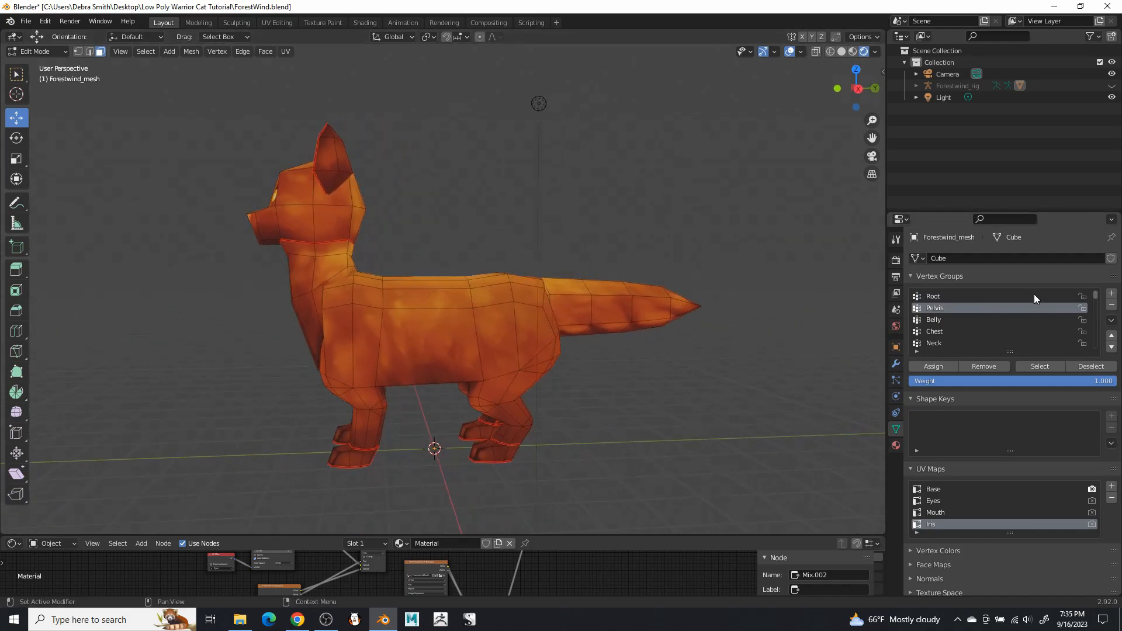
mouse_move(1096, 297)
left_mouse_down()
mouse_move(1094, 351)
mouse_move(1102, 287)
left_mouse_up()
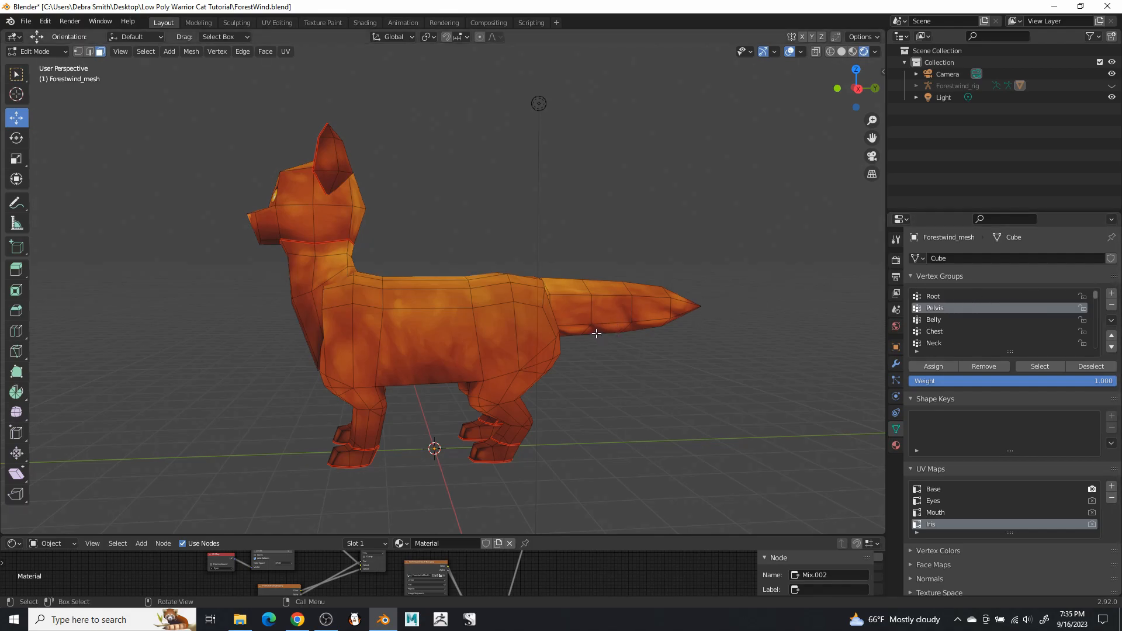
middle_click_drag(545, 318, 475, 327)
scroll(485, 286, "up", 3)
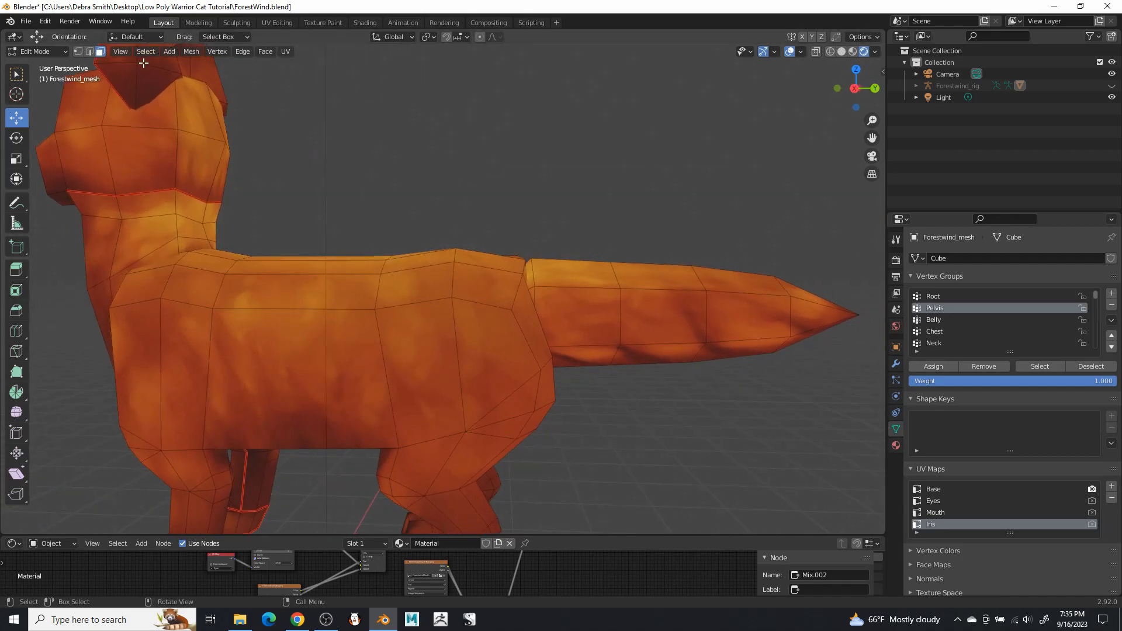
left_click(427, 351)
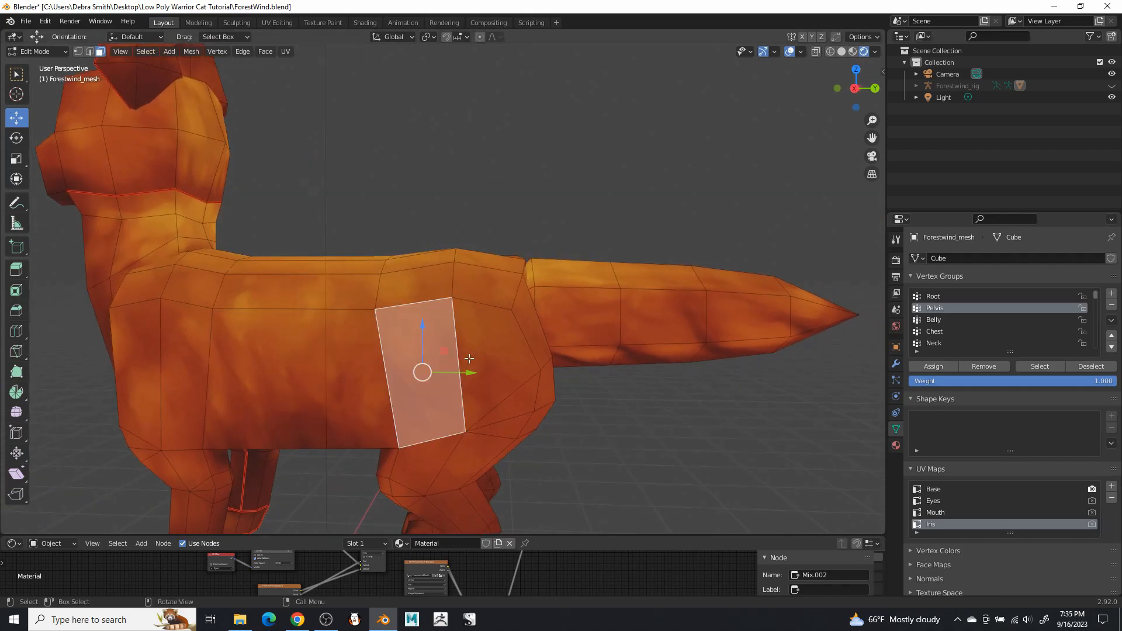
left_click(503, 359, "shift")
left_click(535, 393, "shift")
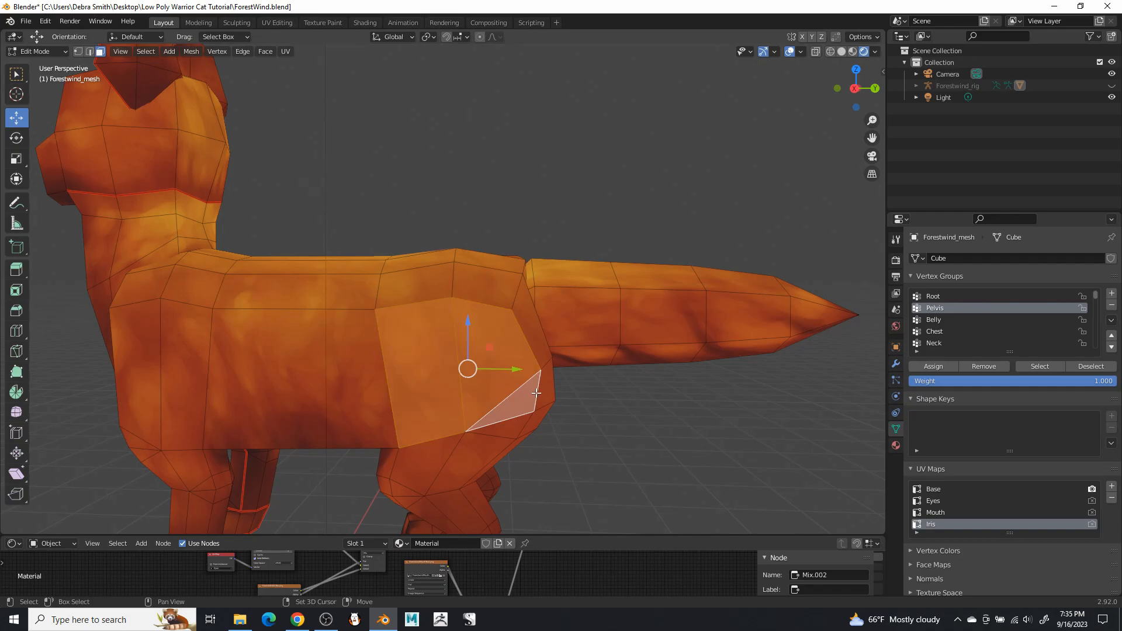
Select the hip faces on the cat's left flank, below the tail base and over the rear of the back
left_click(421, 388)
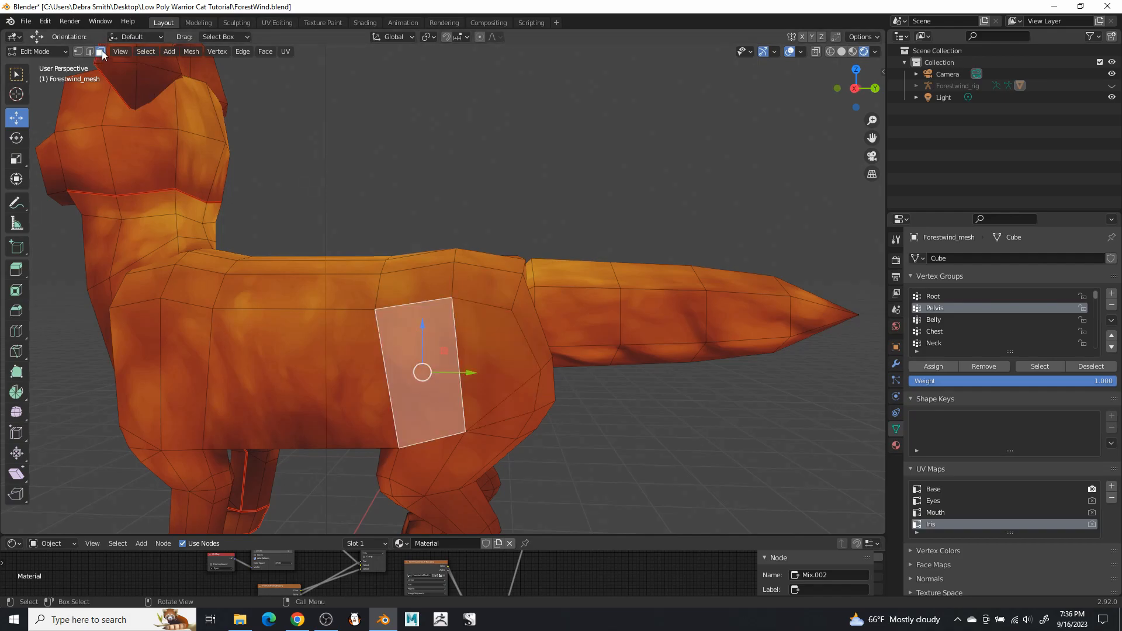
left_click(490, 341, "shift")
left_click(540, 393, "shift")
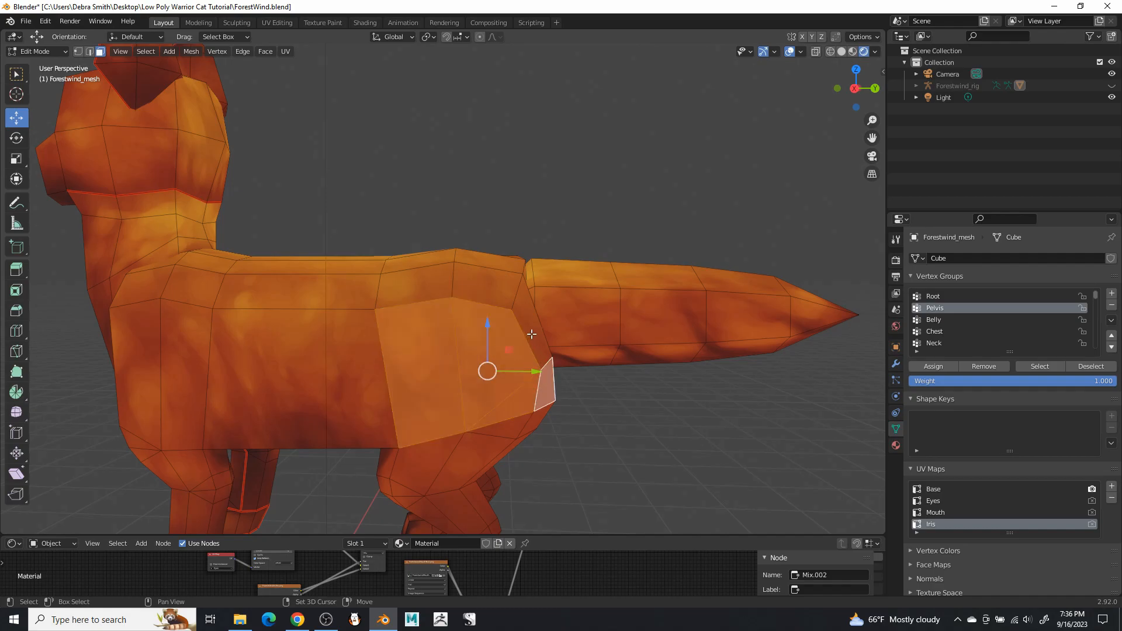
left_click(504, 287, "shift")
left_click(441, 291, "shift")
middle_click_drag(440, 291, 420, 334)
left_click(420, 334, "shift")
left_click(417, 298, "shift")
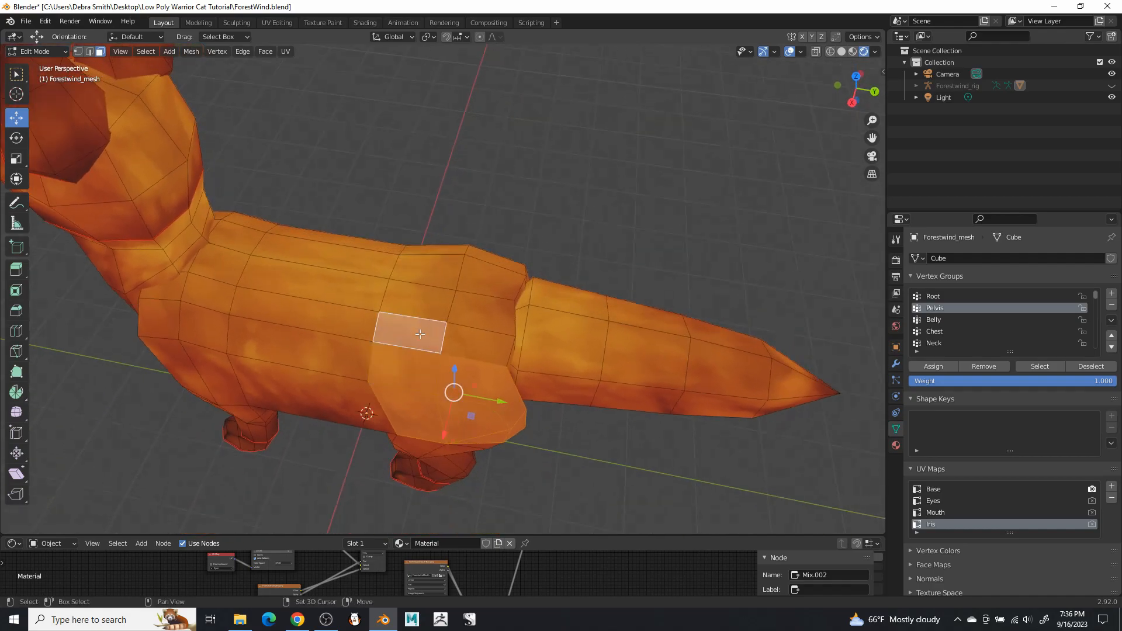
left_click(482, 309, "shift")
left_click(477, 337, "shift")
left_click(491, 278, "shift")
Add the matching hip faces on the cat's right flank and rear to the selection
middle_click_drag(447, 275, 279, 231)
scroll(457, 283, "up", 3)
middle_click_drag(418, 280, 469, 356)
left_click(469, 356, "shift")
left_click(440, 356, "shift")
left_click(354, 366, "shift")
left_click(296, 357, "shift")
left_click(277, 372, "shift")
Check the hip selection beneath the tail and around the upper hind legs, leaving the leg faces out of it
middle_click_drag(301, 392, 356, 387)
middle_click_drag(245, 443, 462, 319)
middle_click_drag(521, 296, 462, 290)
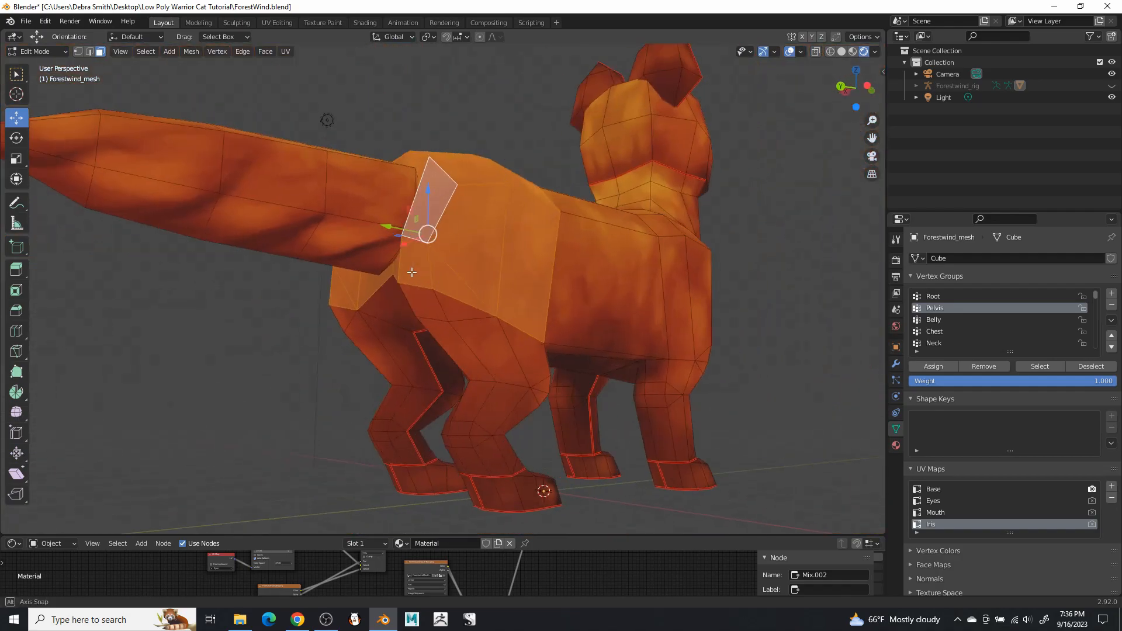
scroll(446, 285, "up", 3)
scroll(407, 249, "down", 2)
middle_click_drag(407, 248, 473, 193)
scroll(415, 296, "up", 3)
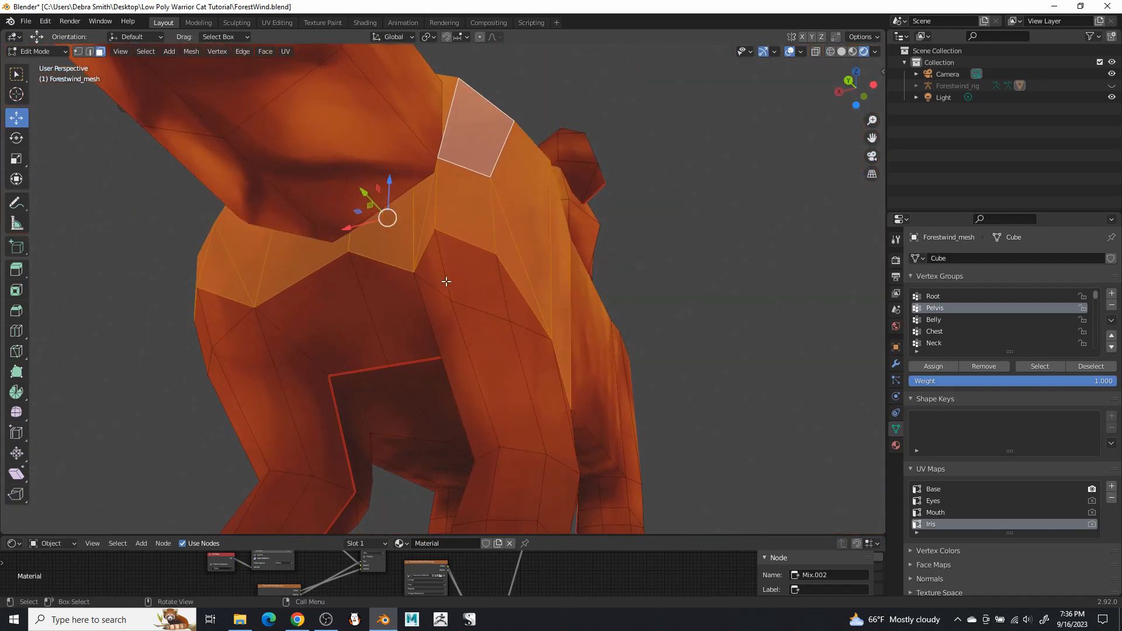
mouse_move(523, 251)
middle_mouse_down()
mouse_move(420, 298)
mouse_move(426, 318)
mouse_move(544, 190)
mouse_move(453, 270)
mouse_move(526, 258)
mouse_move(539, 240)
middle_mouse_up()
left_click(462, 268, "shift")
left_click(462, 269, "shift")
left_click(497, 298, "shift")
left_click(461, 296, "shift")
Assign the selected hip faces to the Pelvis vertex group with weight 1.000 and deselect everything
middle_click_drag(461, 295, 705, 314)
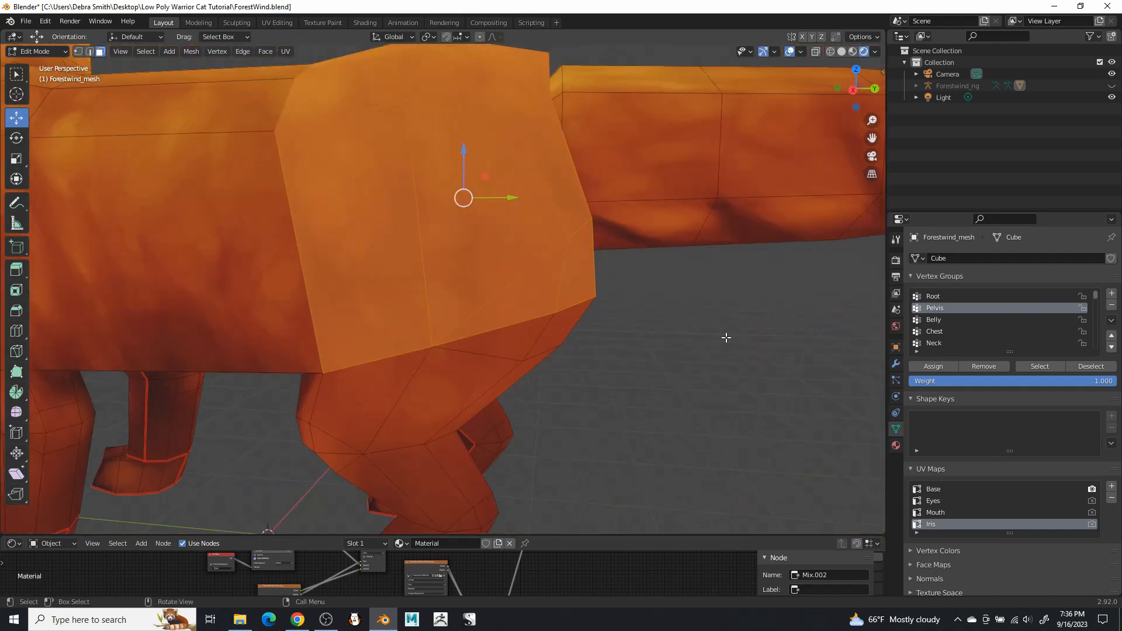
scroll(726, 338, "down", 2)
mouse_move(657, 362)
middle_mouse_down()
mouse_move(635, 355)
mouse_move(649, 347)
middle_mouse_up()
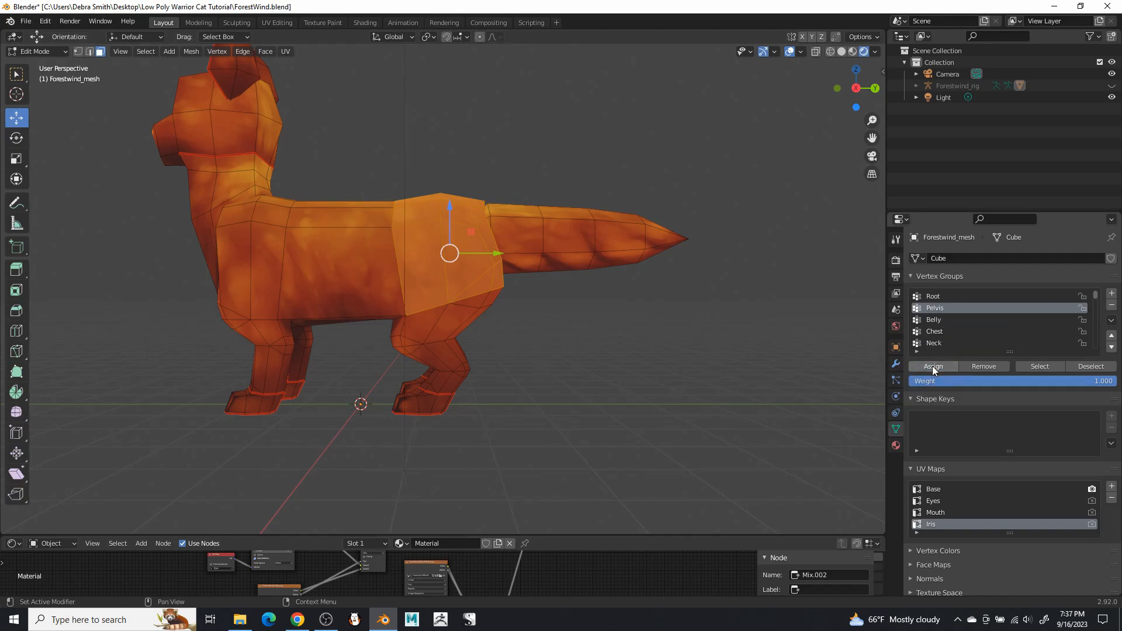
left_click_drag(629, 466, 629, 369)
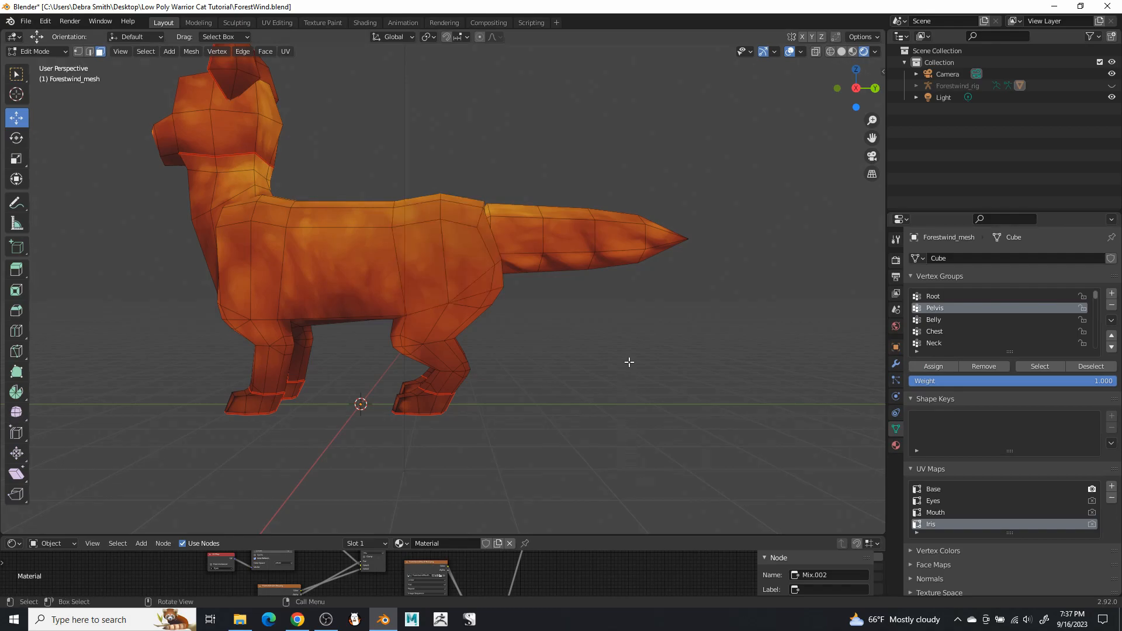
Make Belly the active vertex group and select the mid-body faces on the left flank and over the back
left_click(931, 319)
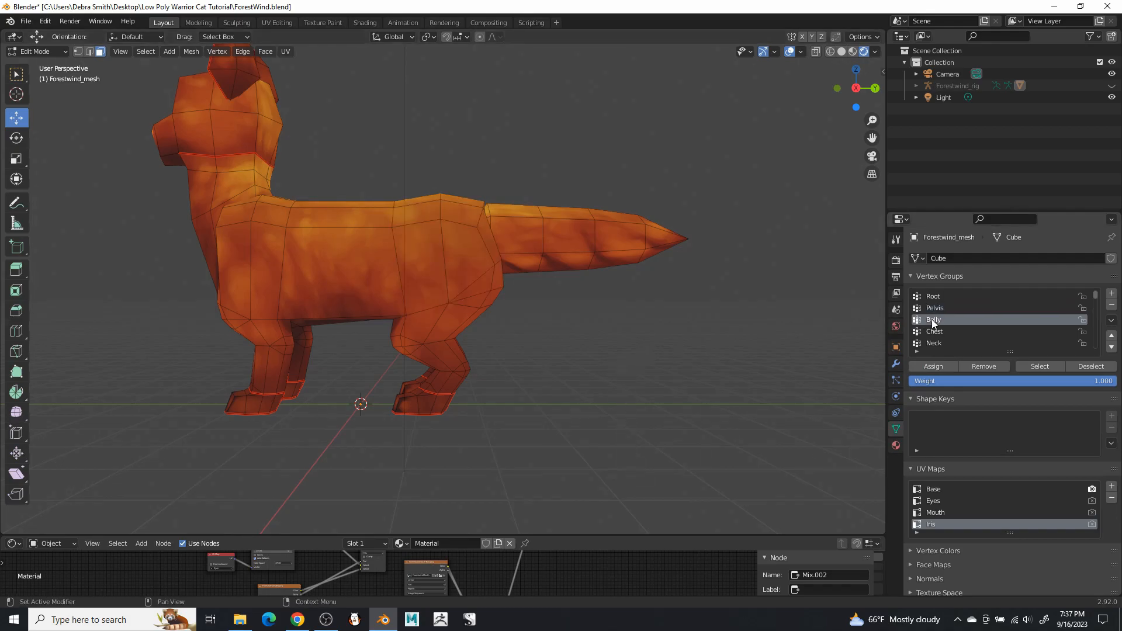
scroll(676, 298, "up", 5)
left_click(503, 266)
left_click(510, 211, "shift")
middle_click_drag(511, 208, 466, 251)
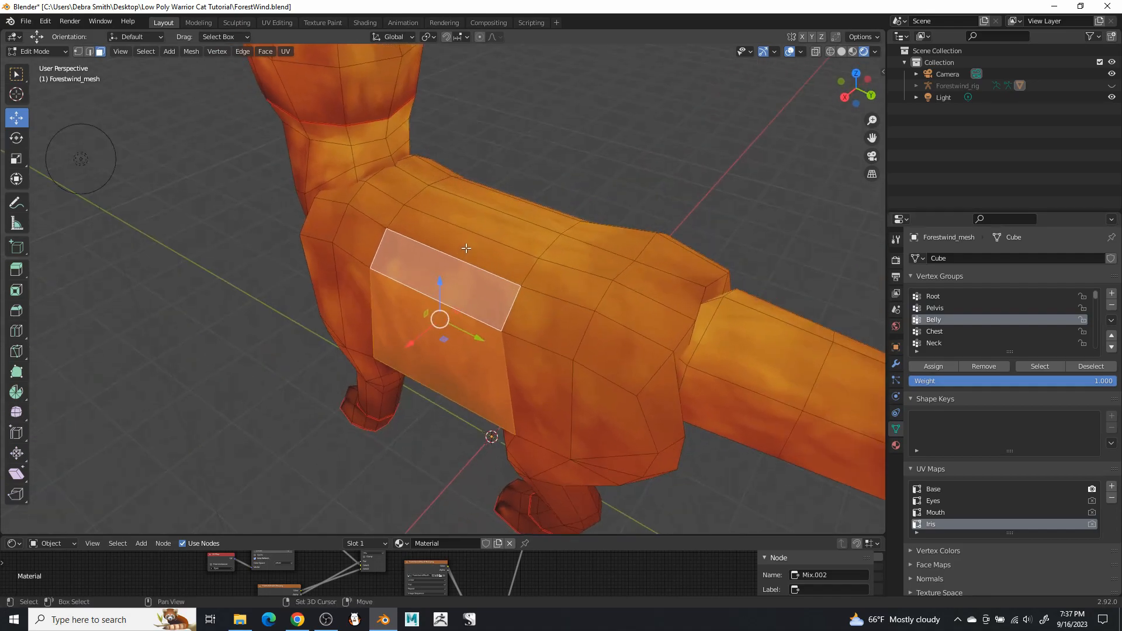
left_click(467, 249, "shift")
left_click(492, 219, "shift")
left_click(504, 204)
middle_click_drag(504, 204, 424, 182)
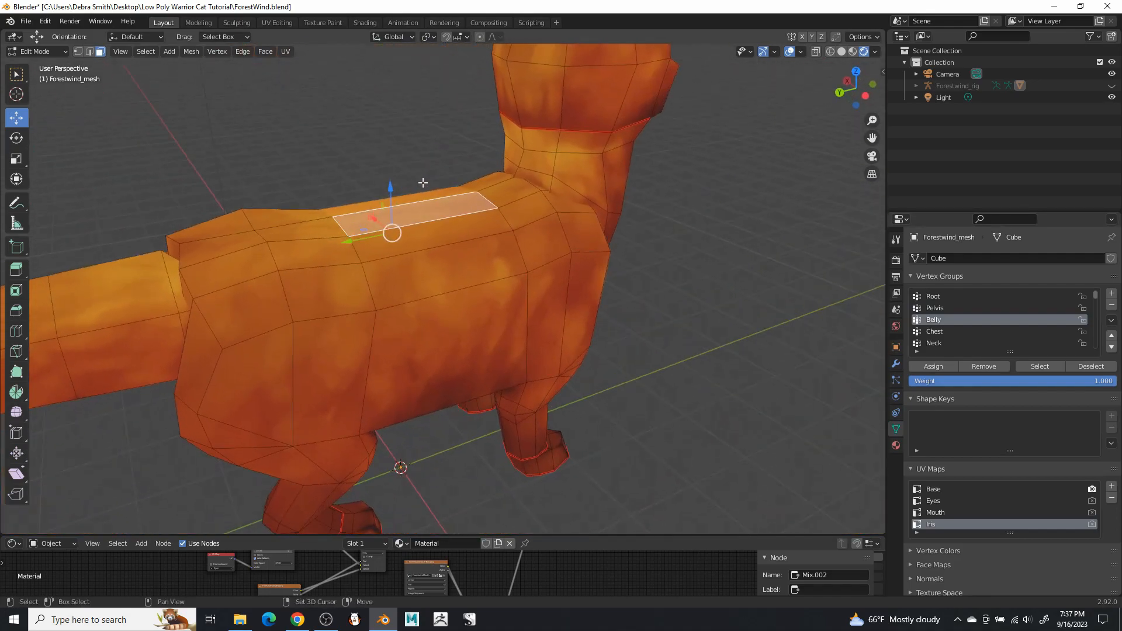
Add the mid-body faces on the right flank and underside, assign the selection to the Belly group, and deselect everything
left_click(437, 235, "shift")
left_click(442, 266, "shift")
middle_click_drag(453, 320, 502, 205)
left_click(434, 273, "shift")
left_click(512, 223, "shift")
left_click(506, 232, "shift")
left_click(438, 281, "shift")
left_click(410, 290, "shift")
left_click(398, 295, "shift")
middle_click_drag(386, 298, 652, 431)
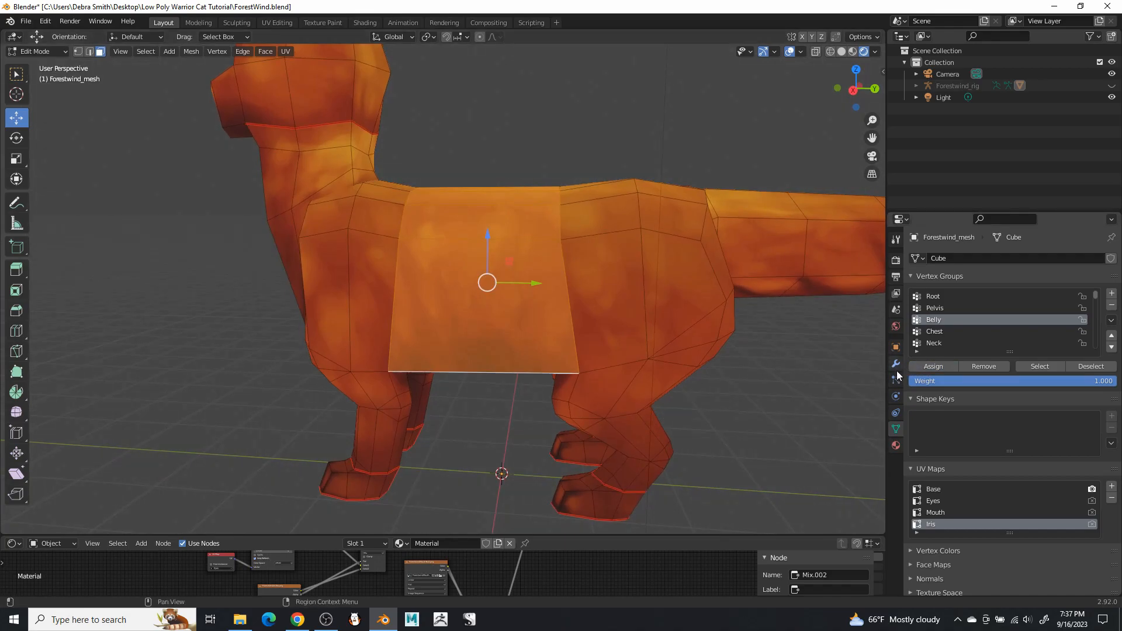
left_click(785, 449)
Make Chest the active vertex group and select the left shoulder faces and the faces below the front of the neck
left_click(941, 332)
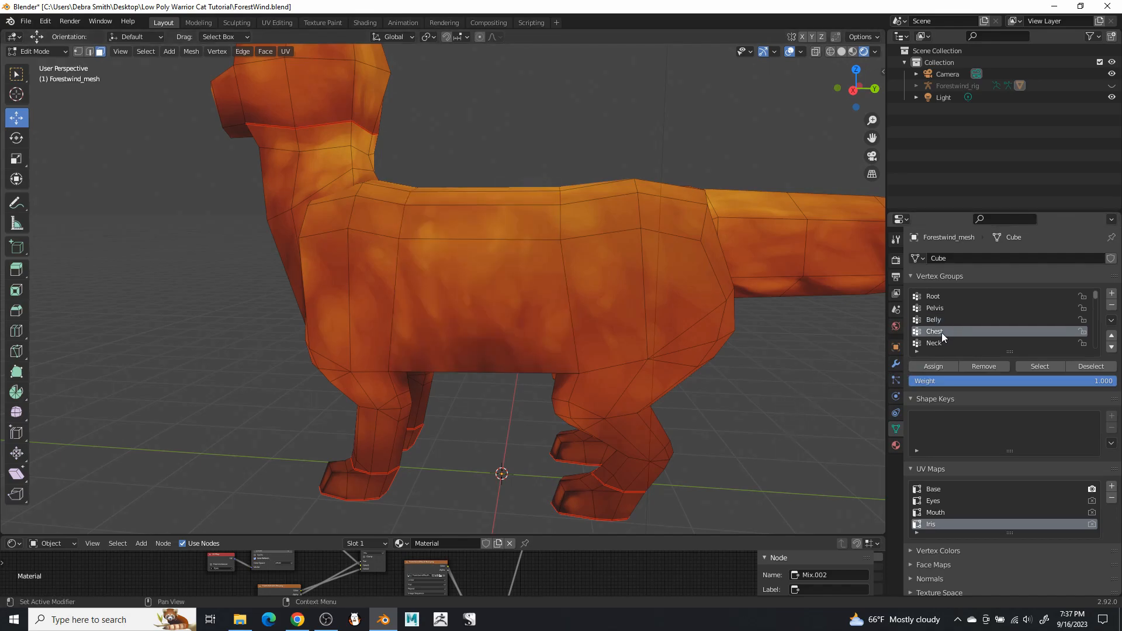
mouse_move(479, 244)
middle_mouse_down()
mouse_move(444, 245)
mouse_move(480, 242)
middle_mouse_up()
scroll(480, 243, "up", 2)
left_click(451, 307)
left_click(364, 347, "shift")
left_click(345, 394, "shift")
left_click(330, 345, "shift")
middle_click_drag(330, 345, 476, 326)
left_click(504, 319, "shift")
left_click(444, 333, "shift")
left_click(358, 328, "shift")
Add the right shoulder faces above the front leg to the chest selection
middle_click_drag(566, 316, 527, 298)
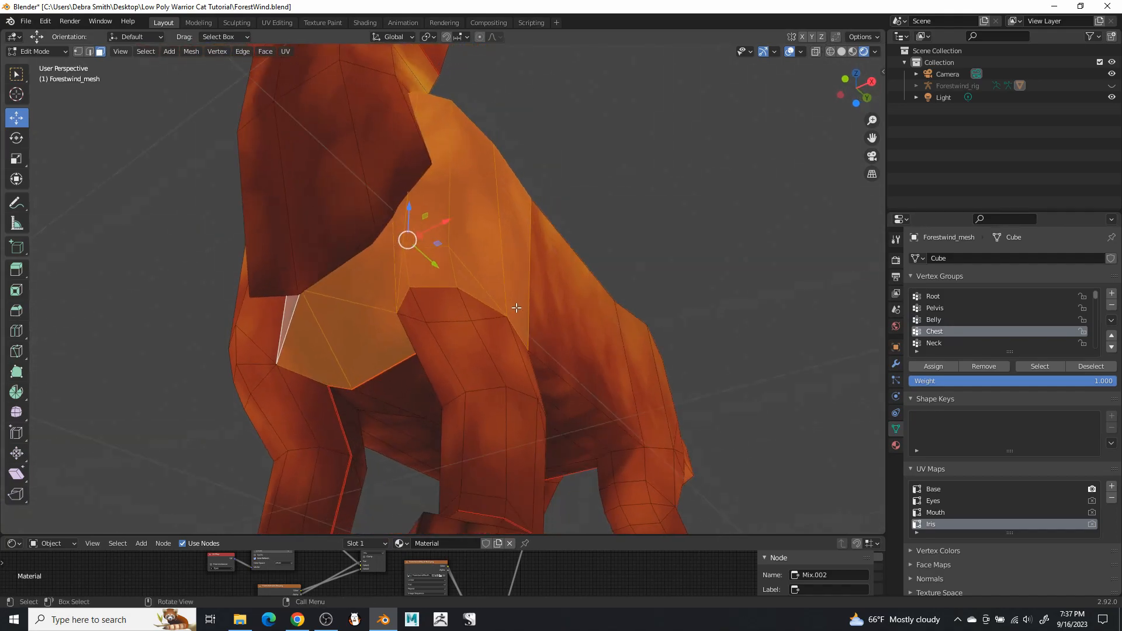
scroll(496, 284, "up", 3)
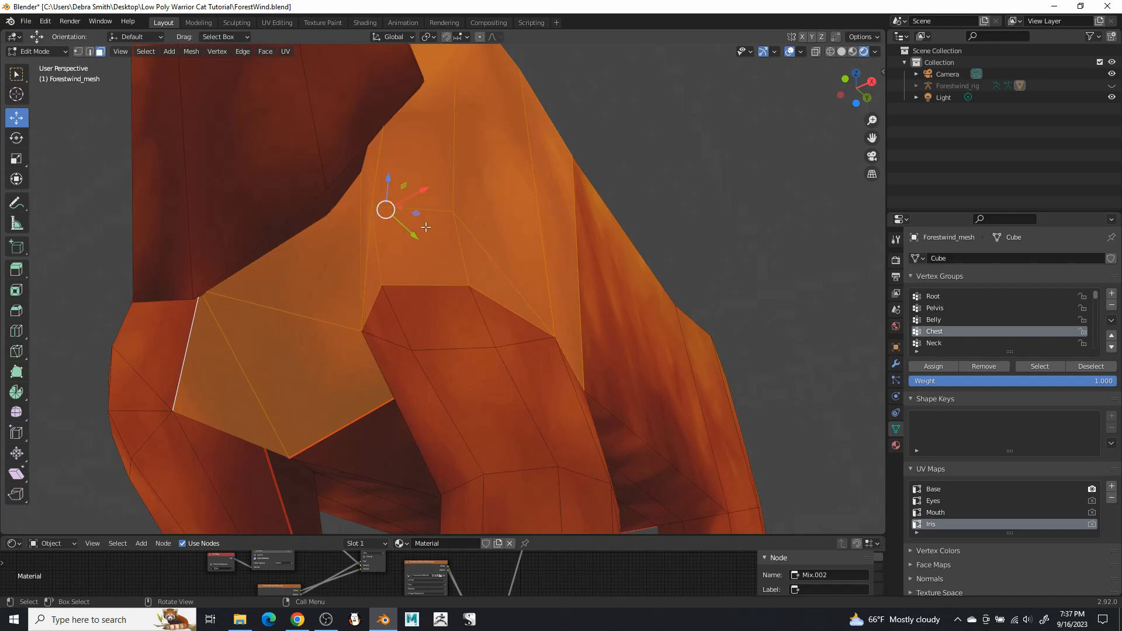
middle_click_drag(452, 241, 300, 336)
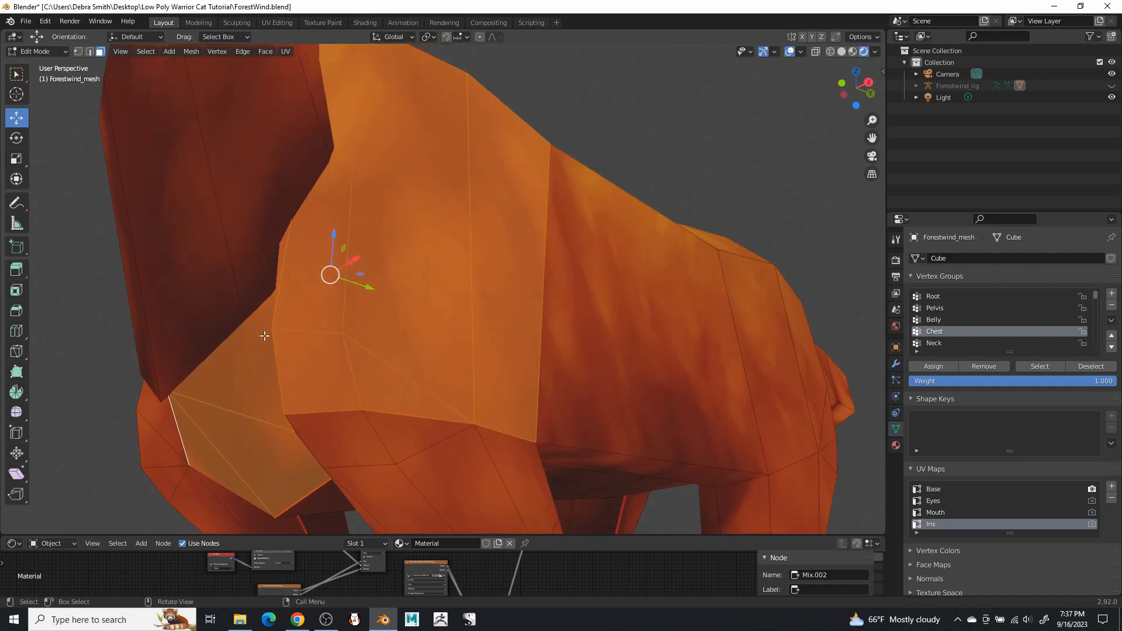
middle_click_drag(415, 325, 468, 304)
middle_click_drag(576, 306, 531, 350)
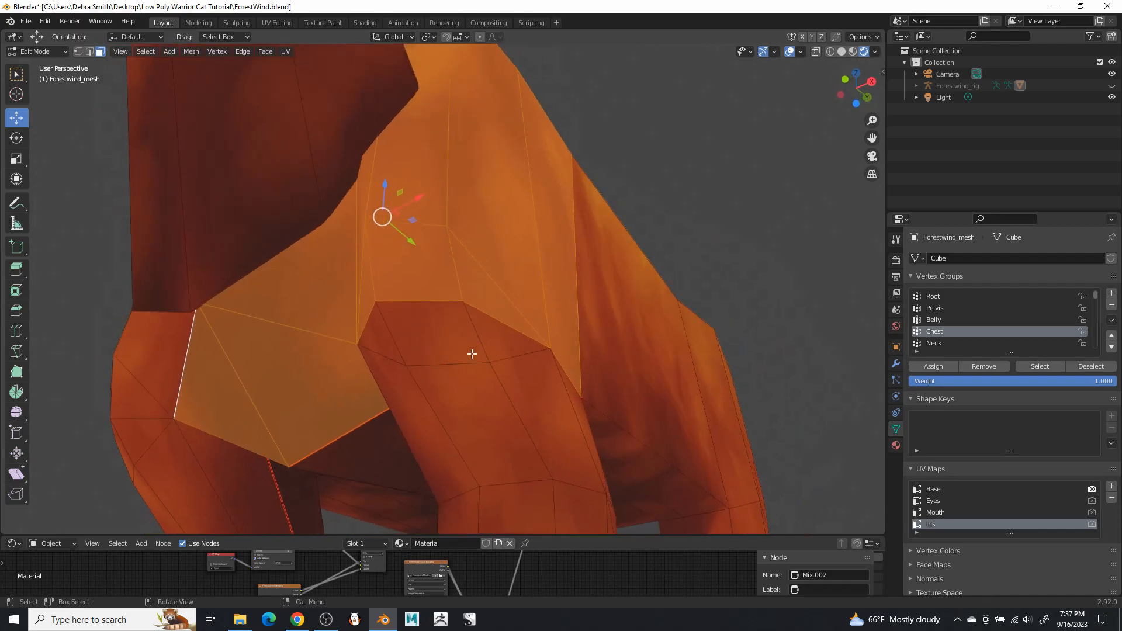
middle_click_drag(498, 349, 437, 381)
left_click(401, 396, "shift")
left_click(376, 376, "shift")
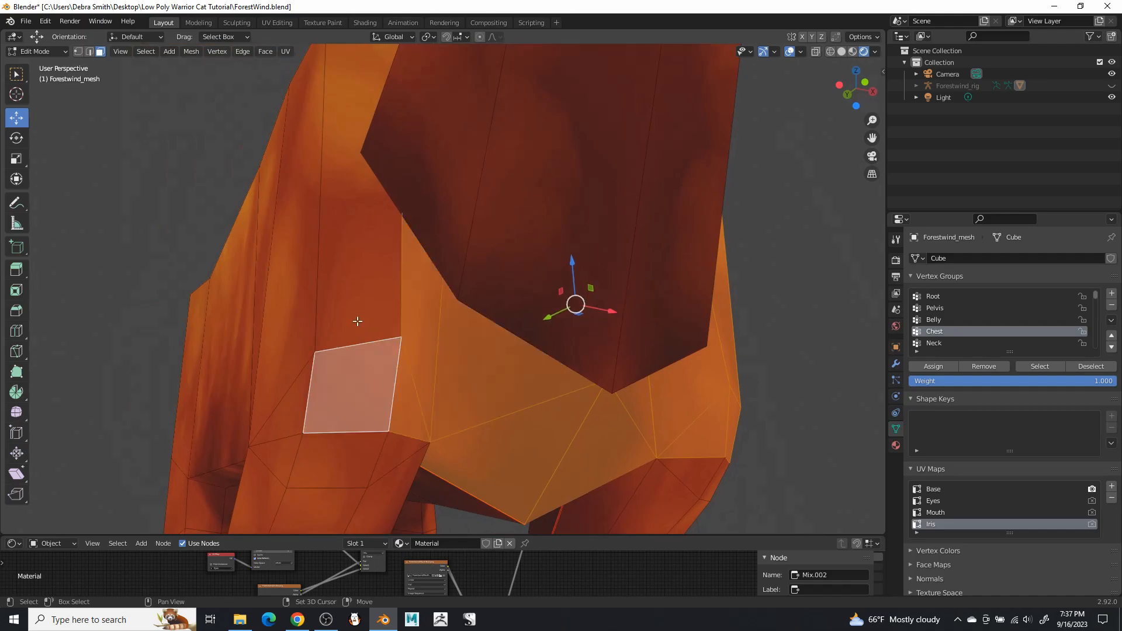
left_click(358, 321, "shift")
left_click(295, 327, "shift")
left_click(291, 387, "shift")
middle_click_drag(382, 361, 476, 375)
left_click(525, 404, "shift")
Add the upper-back faces around the base of the neck and across both shoulders to the chest selection
middle_click_drag(536, 287, 554, 367)
left_click(635, 311, "shift")
left_click(565, 281, "shift")
left_click(603, 216, "shift")
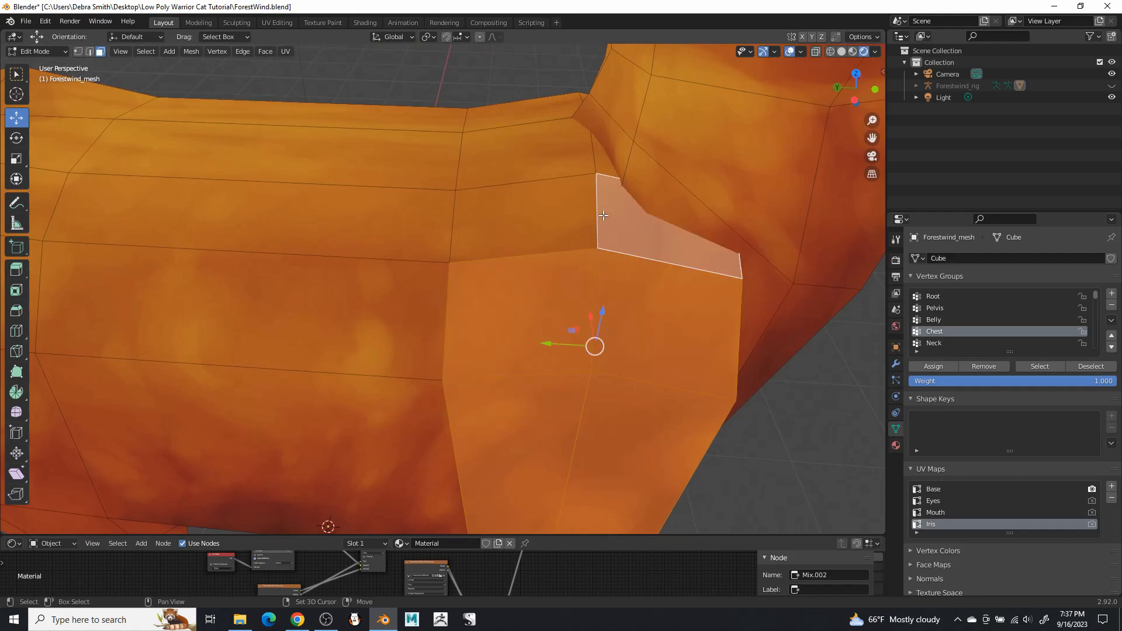
left_click(602, 161, "shift")
left_click(565, 162, "shift")
left_click(556, 202, "shift")
middle_click_drag(557, 203, 686, 274)
left_click(380, 134, "shift")
left_click(322, 163, "shift")
left_click(311, 119, "shift")
left_click(288, 177, "shift")
Complete the chest selection on the underside, assign it to the Chest vertex group with weight 1.000, and deselect everything
middle_click_drag(314, 178, 602, 54)
middle_click_drag(454, 168, 484, 111)
scroll(477, 314, "down", 5)
left_click(478, 262, "shift")
middle_click_drag(399, 261, 438, 350)
scroll(513, 282, "down", 6)
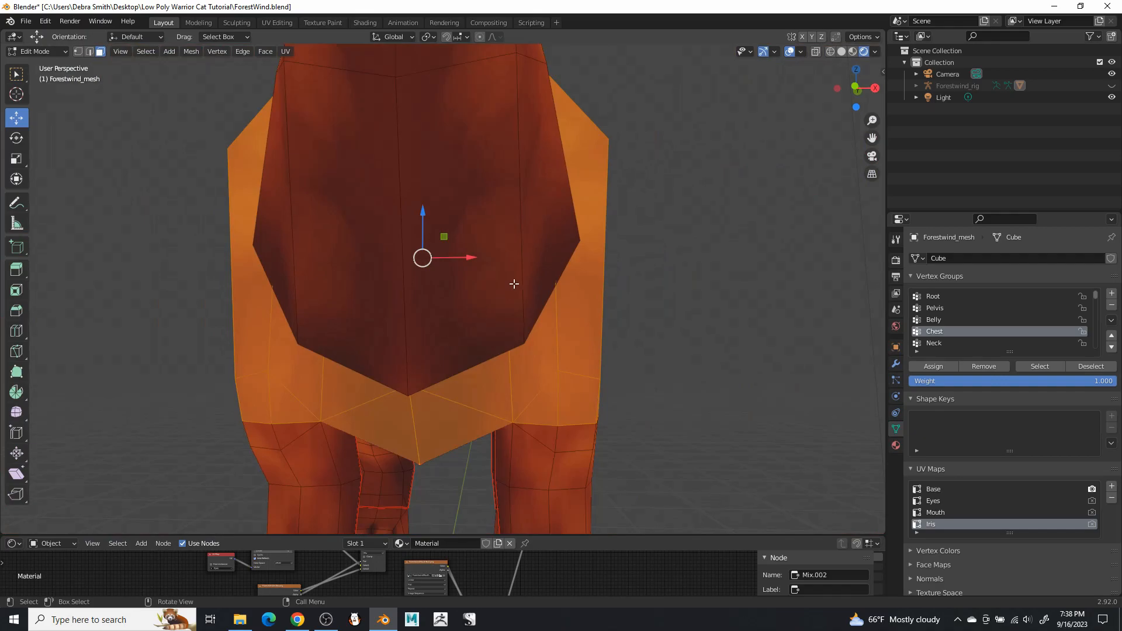
middle_click_drag(524, 261, 555, 328, "shift")
middle_click_drag(555, 328, 491, 276)
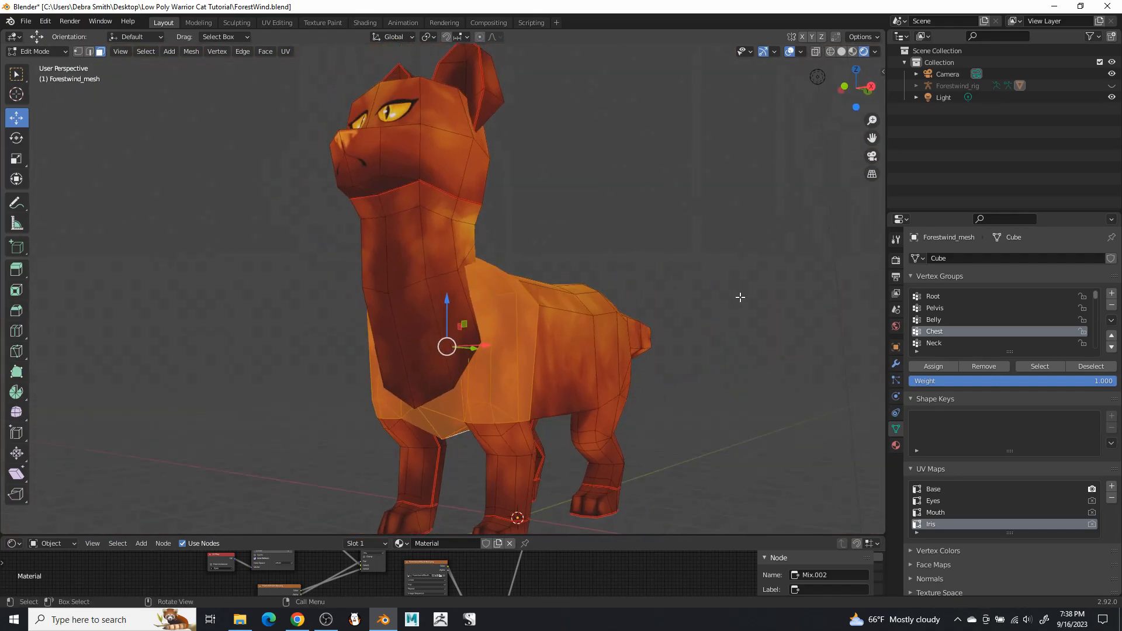
left_click_drag(772, 267, 670, 209)
Make Neck the active vertex group and select all linked neck faces, delimited by seams
left_click(942, 344)
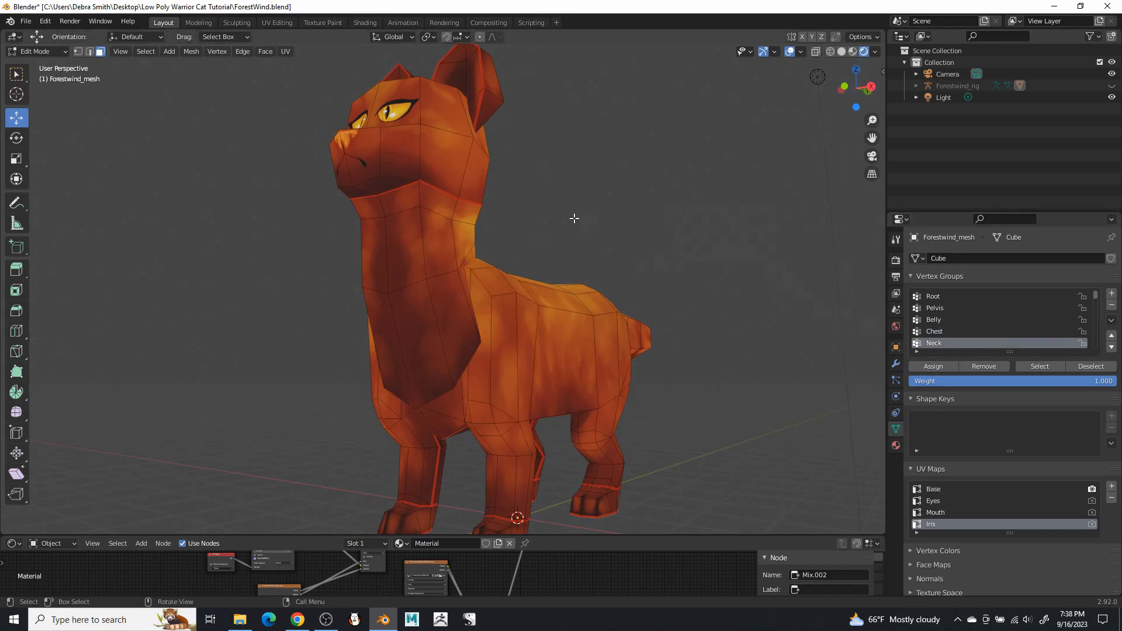
middle_click_drag(587, 225, 521, 218)
scroll(521, 219, "up", 5)
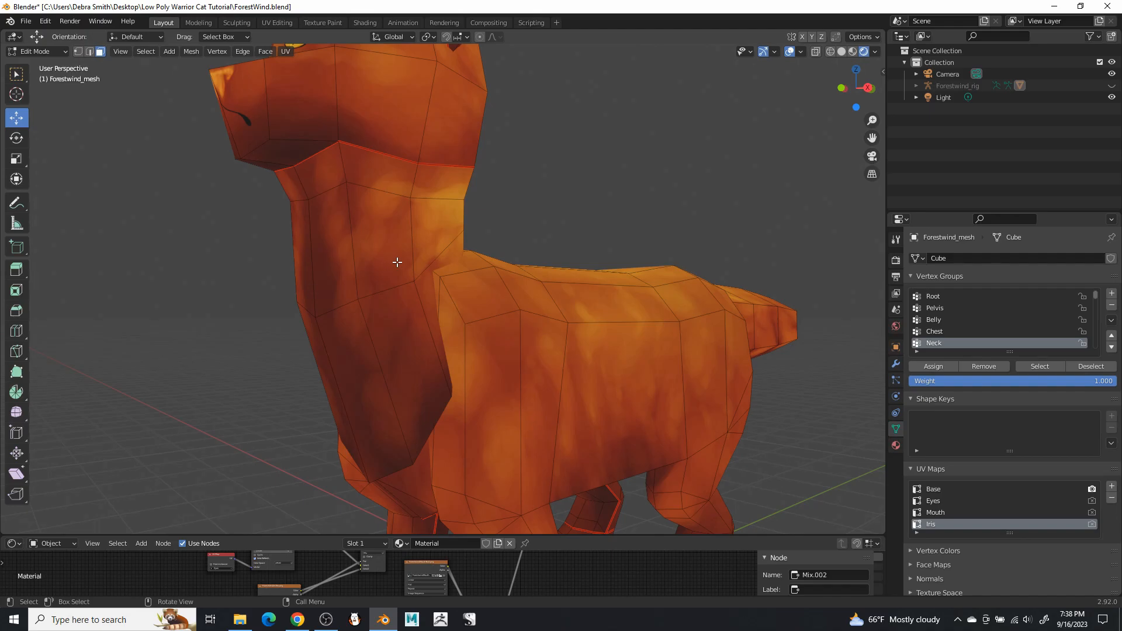
key("l")
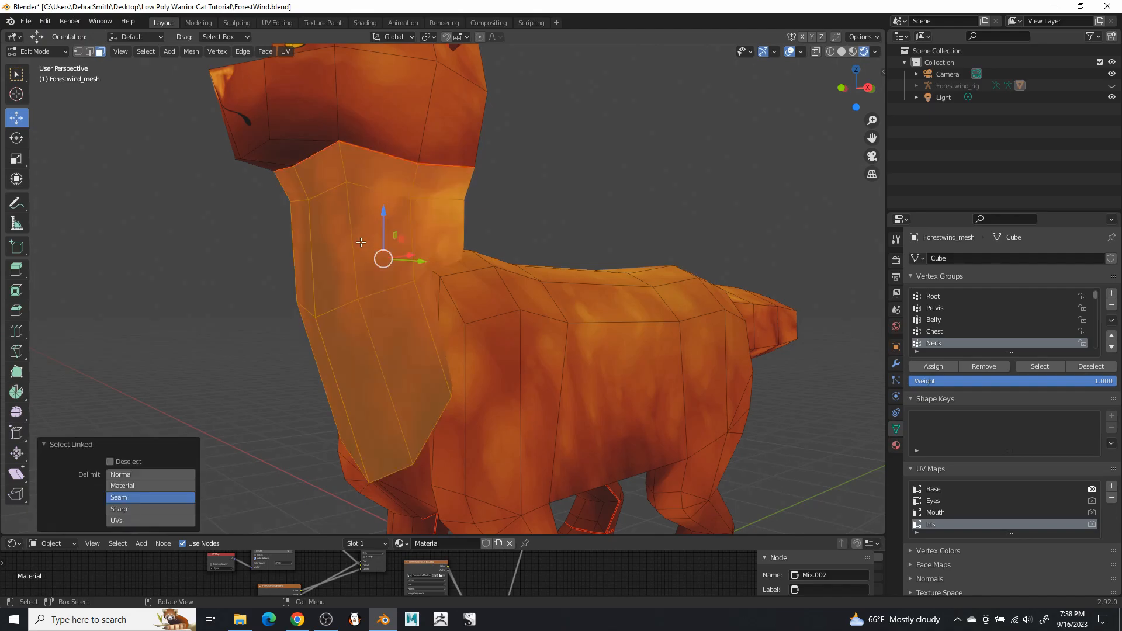
Assign the selected neck faces to the Neck vertex group with weight 1.000 and deselect everything
middle_click_drag(361, 242, 256, 232)
middle_click_drag(478, 215, 488, 291)
scroll(485, 310, "down", 4)
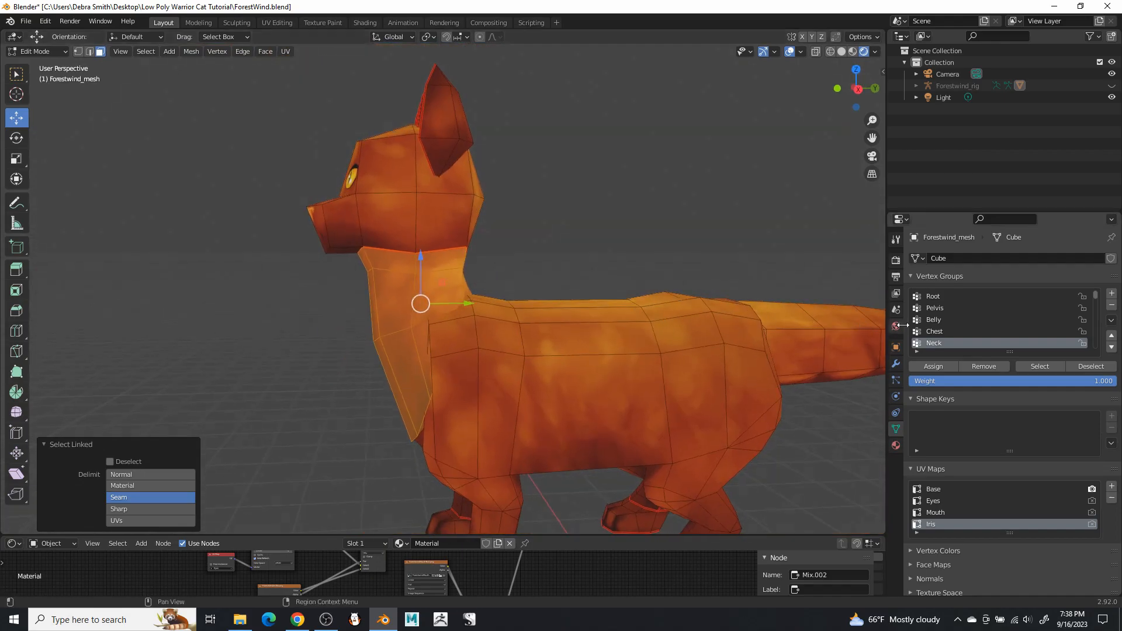
left_click(934, 366)
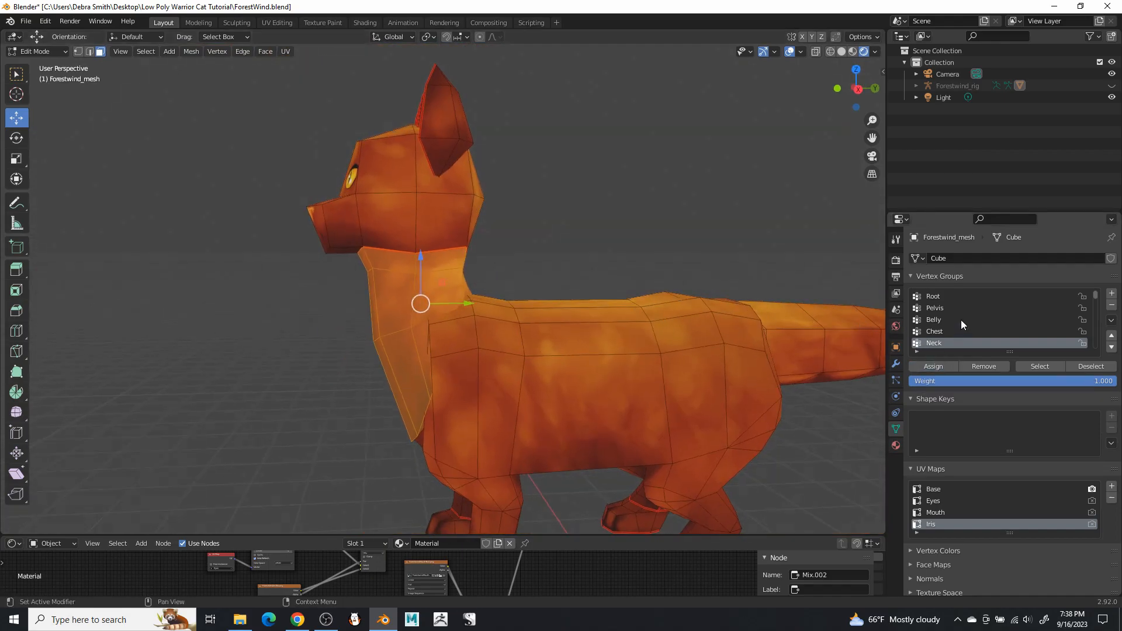
scroll(961, 321, "down", 2)
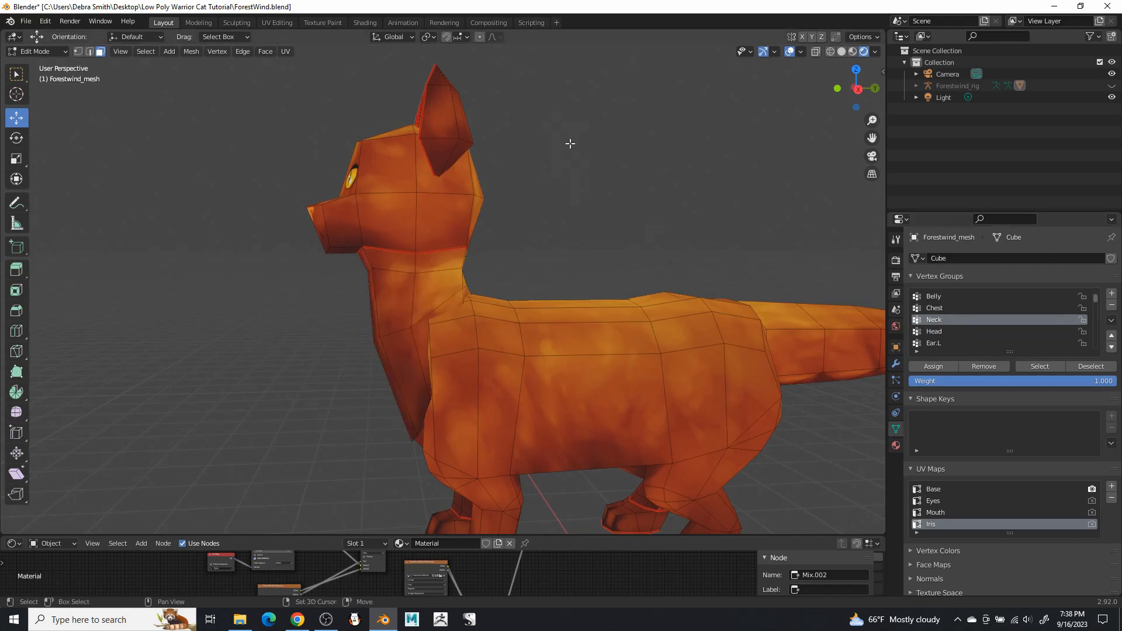
Select all linked head faces within the seams, assign them to the Head vertex group with weight 1.000, and deselect everything
scroll(596, 250, "down", 2)
scroll(612, 301, "up", 5)
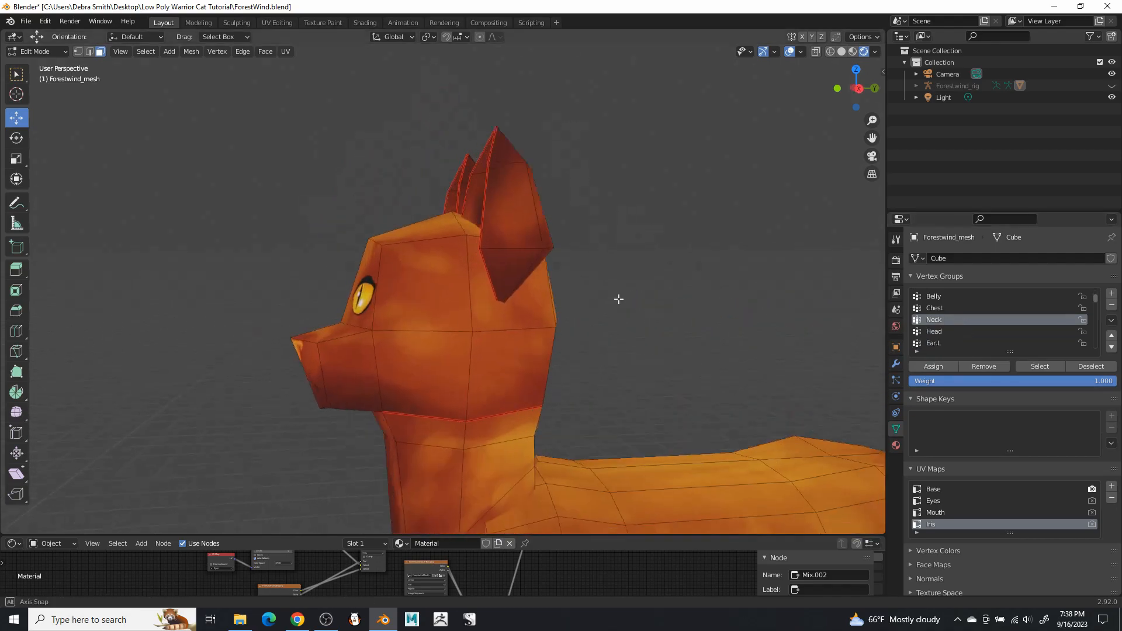
middle_click_drag(611, 301, 637, 283)
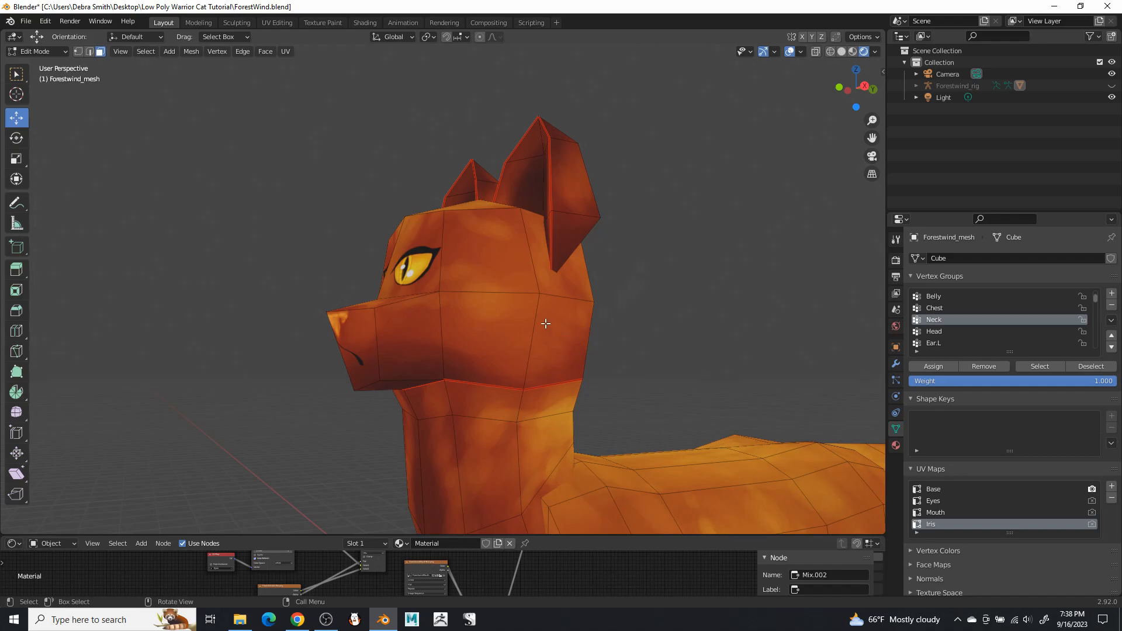
key("ctrl+l")
middle_click_drag(504, 320, 636, 305)
left_click(698, 344)
key("ctrl+l")
middle_click_drag(358, 352, 614, 307)
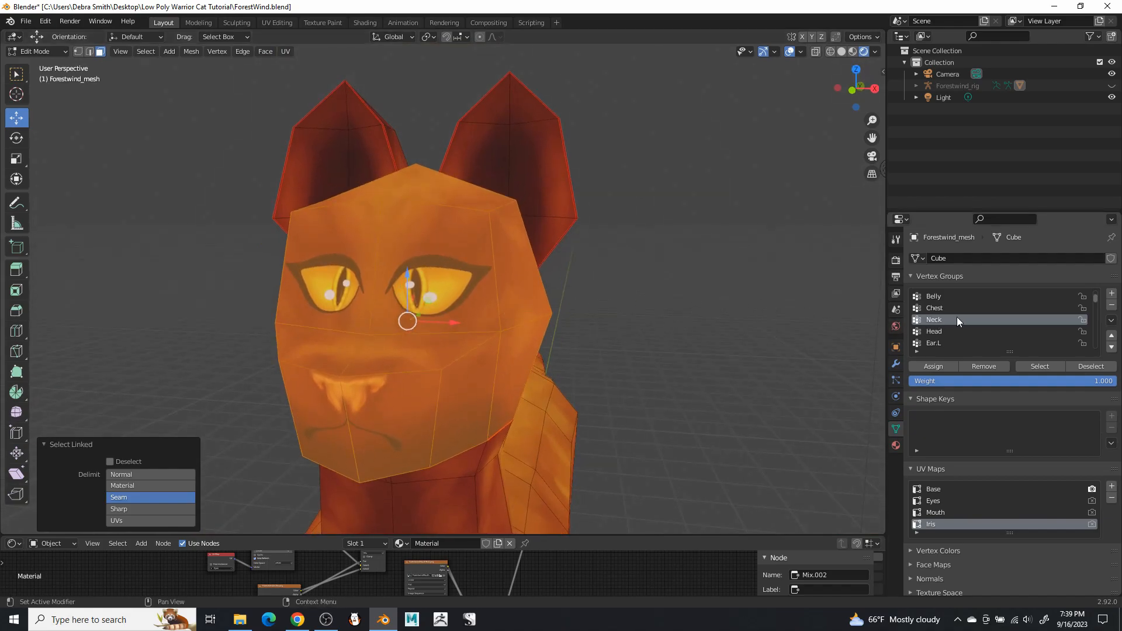
left_click(947, 331)
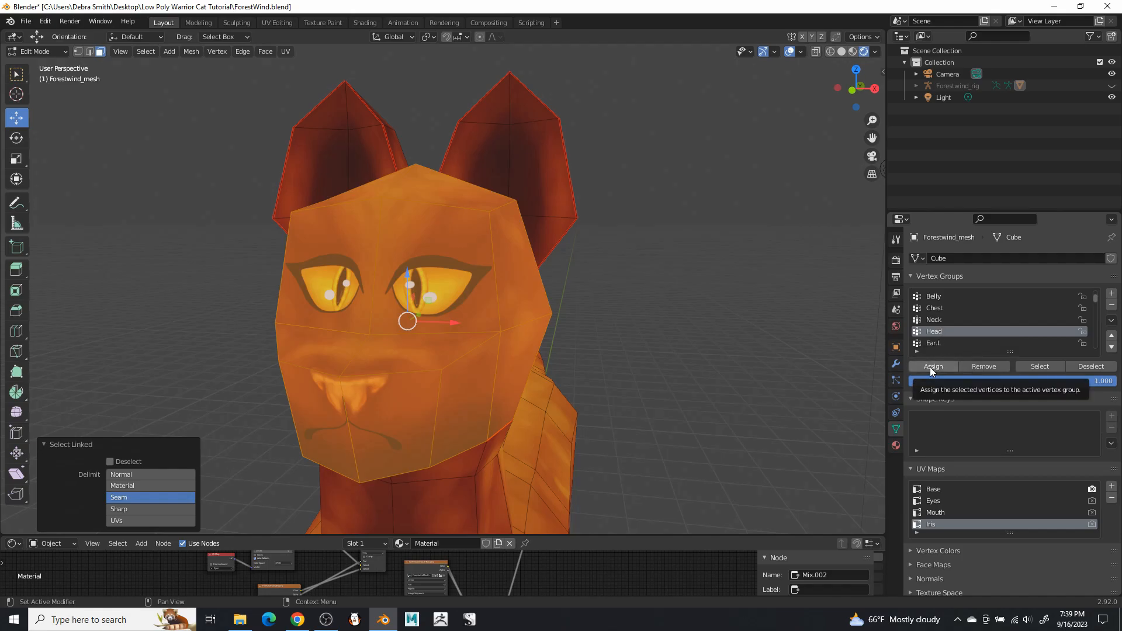
left_click(932, 366)
left_click(712, 325)
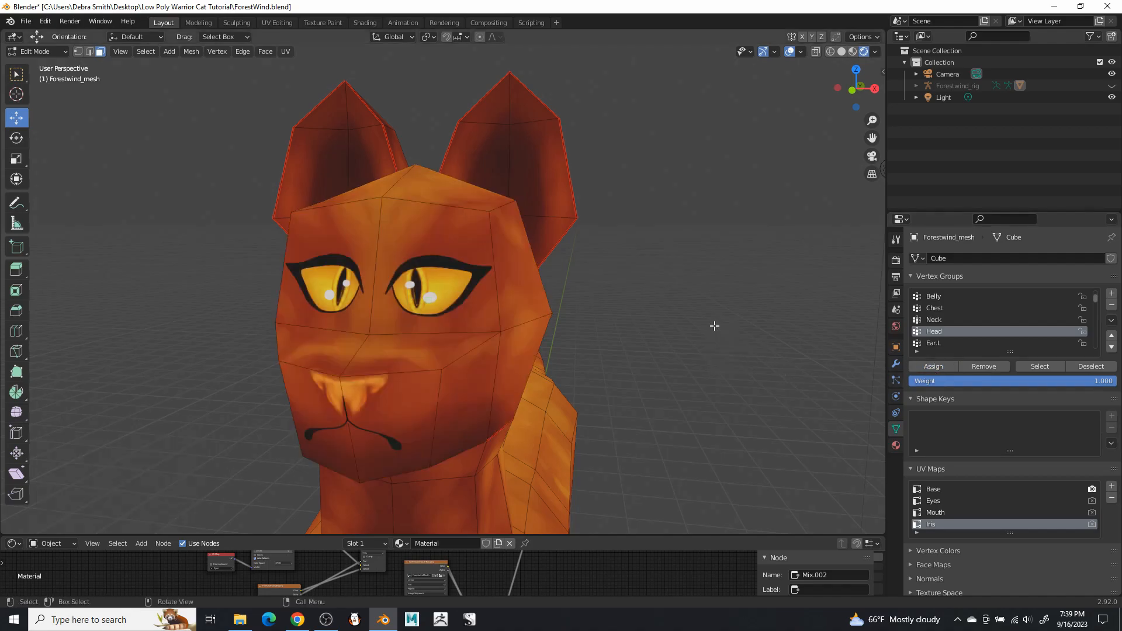
Select all linked faces of the cat's left ear, assign them to the Ear.L vertex group with weight 1.000, and deselect
scroll(981, 333, "down", 1)
middle_click_drag(701, 175, 587, 295)
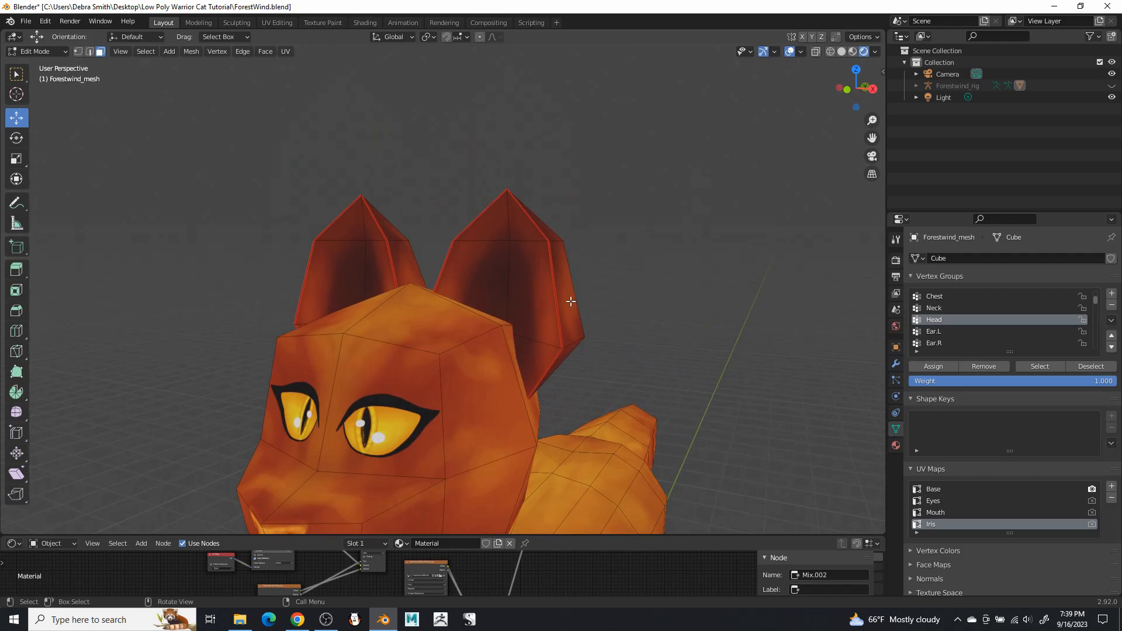
key("l")
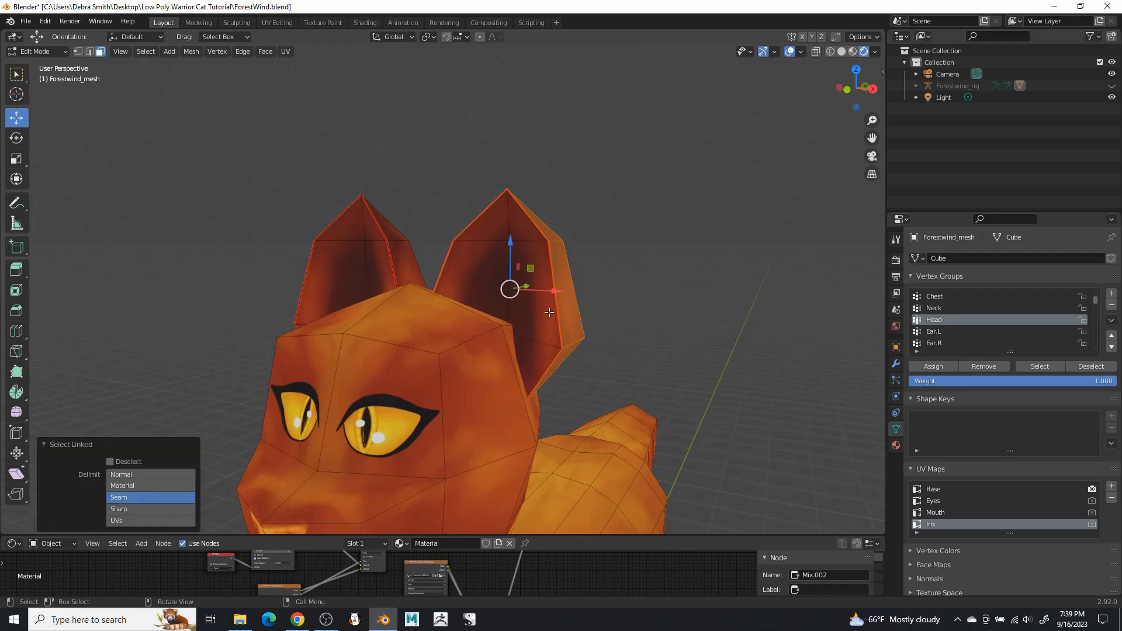
middle_click_drag(549, 313, 633, 289)
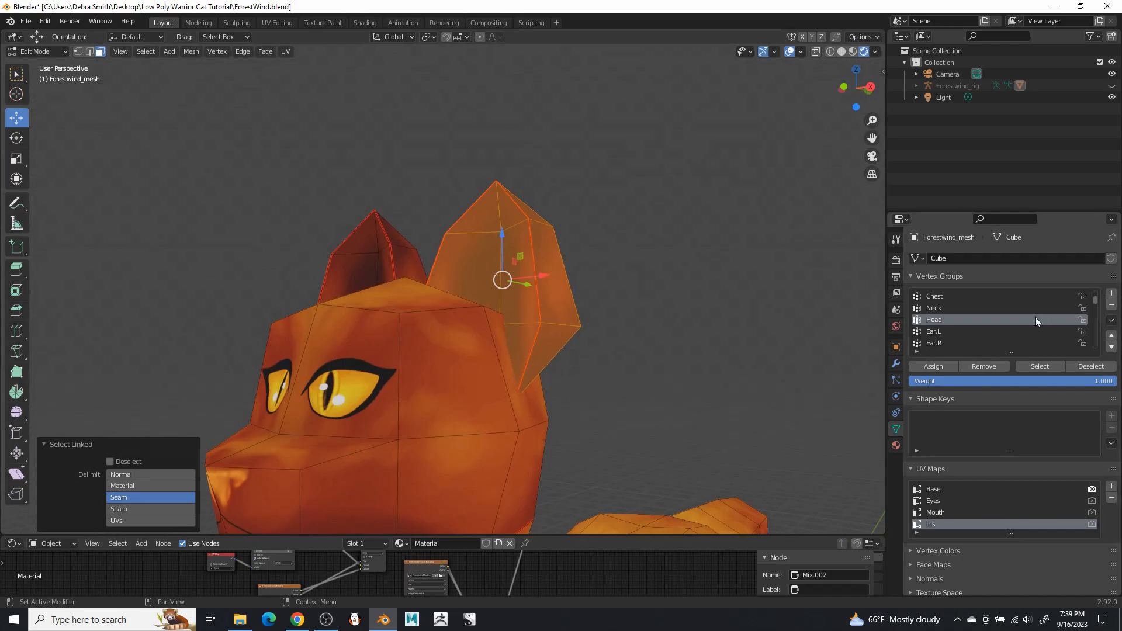
left_click(953, 331)
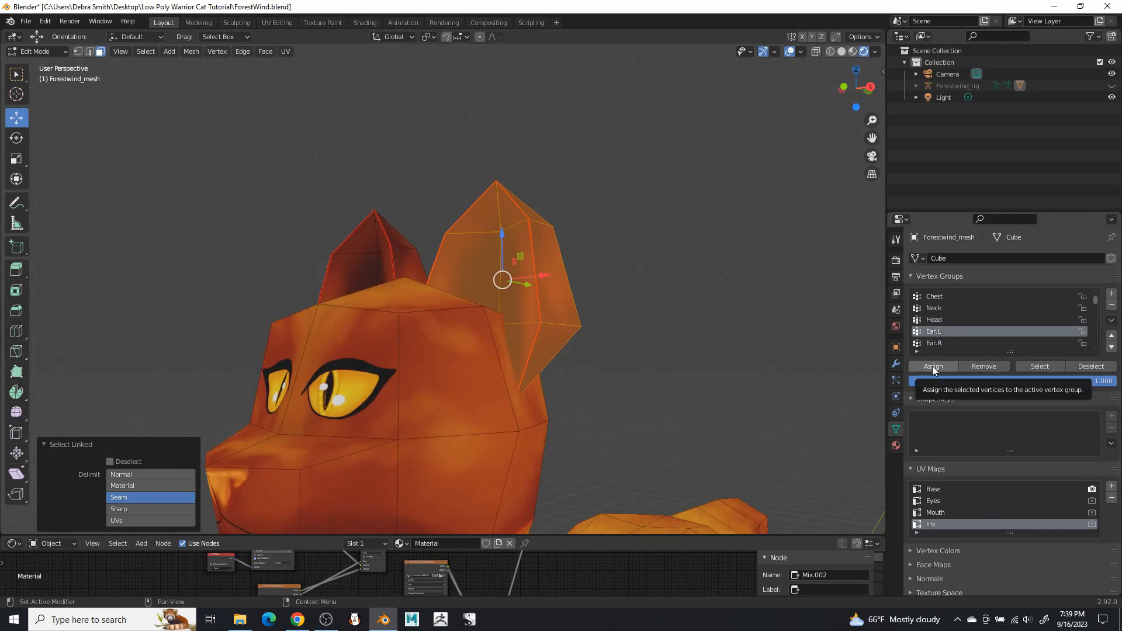
left_click(934, 367)
left_click(761, 295)
Select all linked faces of the cat's right ear, assign them to the Ear.R vertex group with weight 1.000, and deselect
middle_click_drag(761, 295, 718, 302)
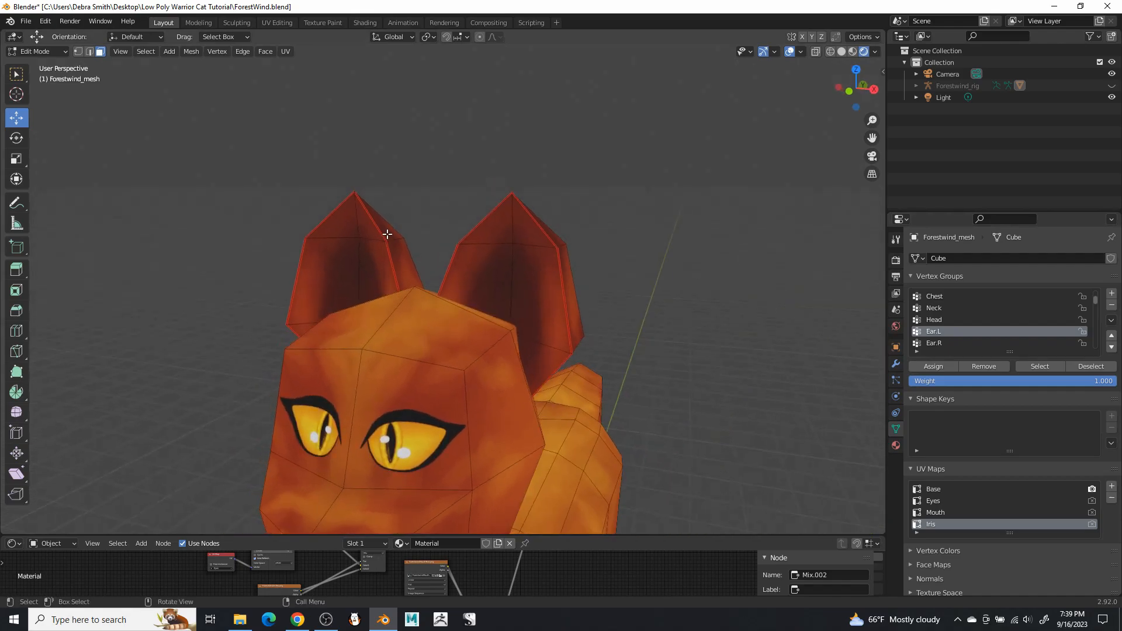
key("l")
middle_click_drag(360, 252, 429, 248)
left_click(937, 344)
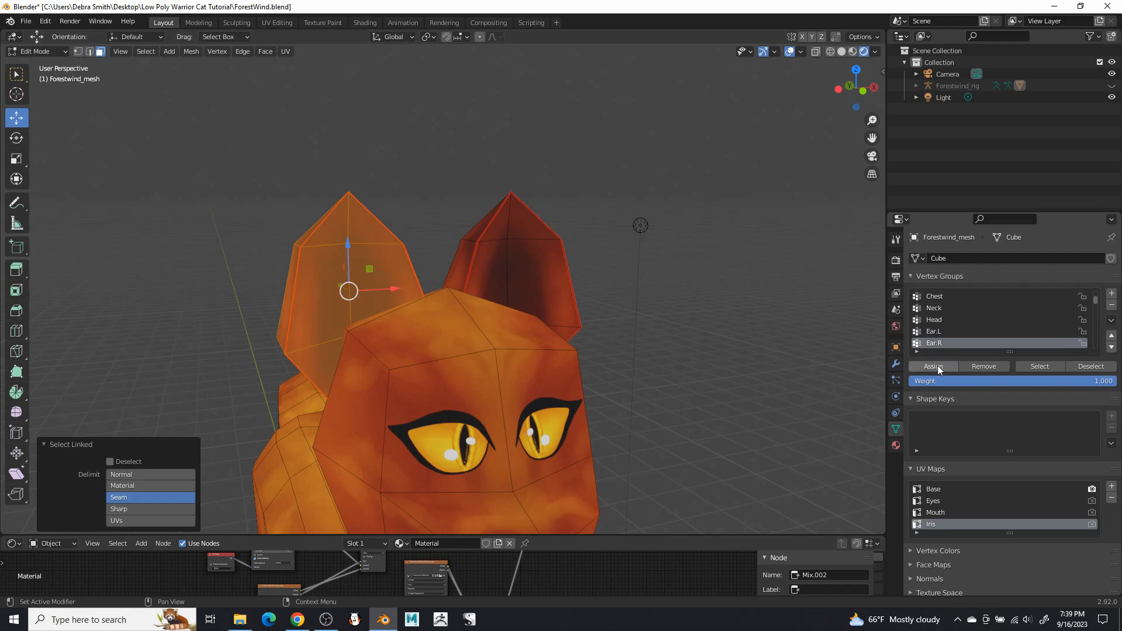
left_click(931, 366)
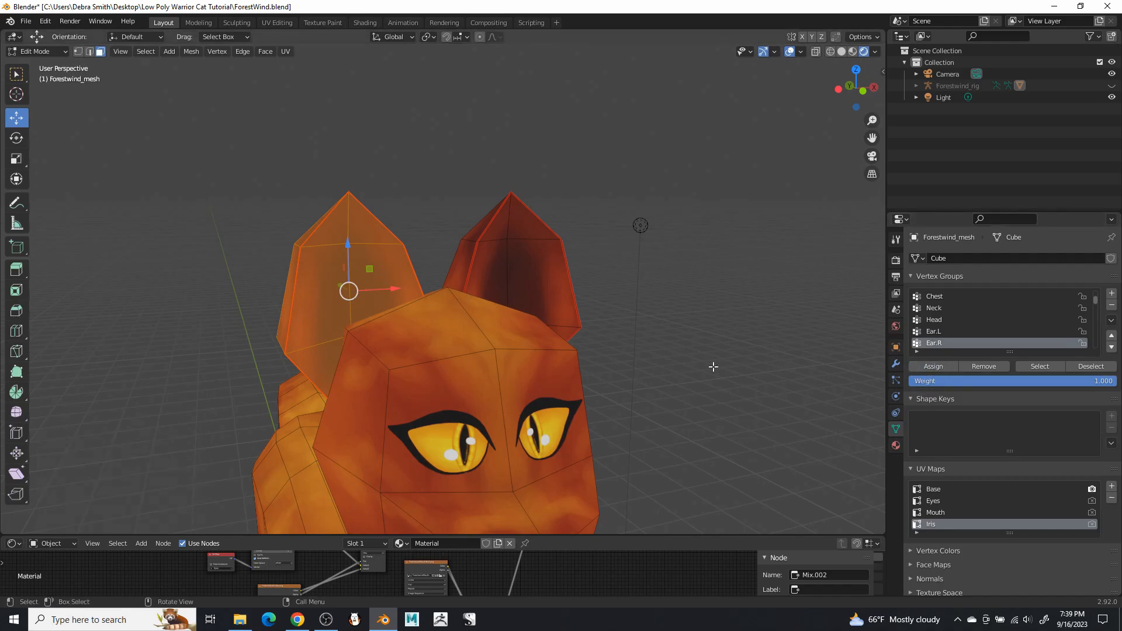
left_click(769, 366)
Select the outer faces of the left front leg's upper arm, between the shoulder and the elbow
scroll(1013, 314, "down", 3)
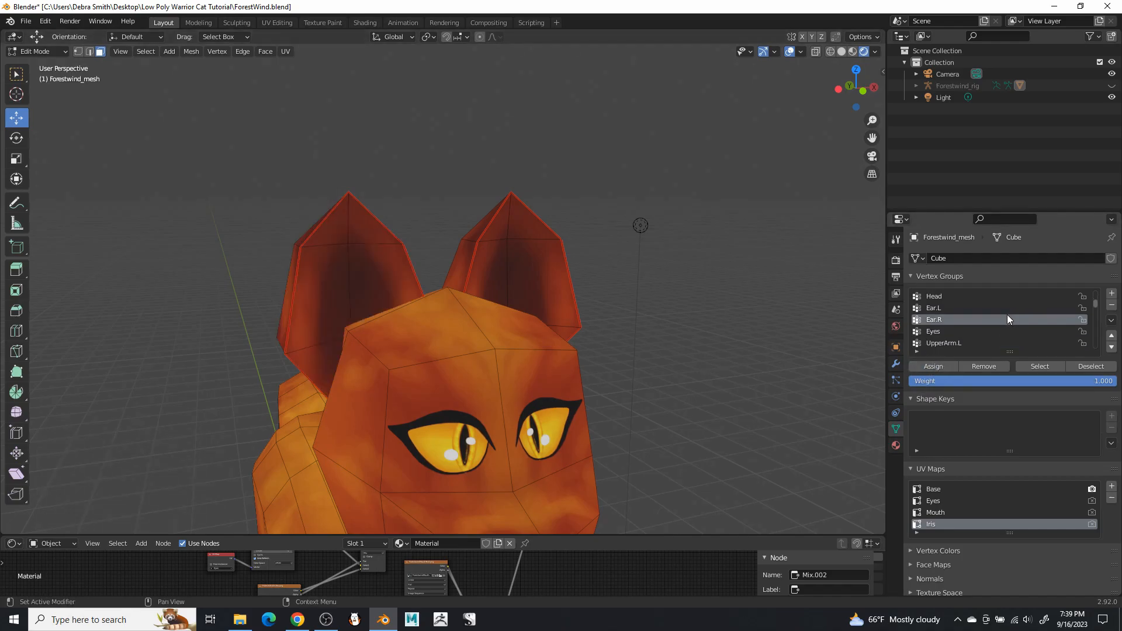
scroll(1000, 318, "down", 1)
scroll(979, 314, "down", 1)
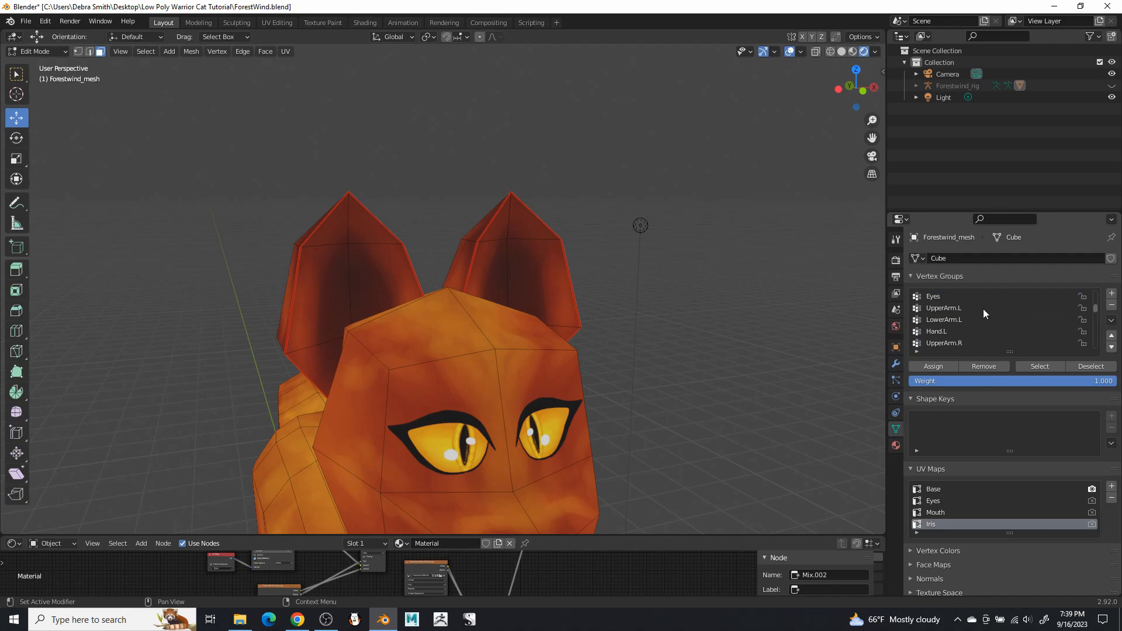
scroll(984, 308, "down", 1)
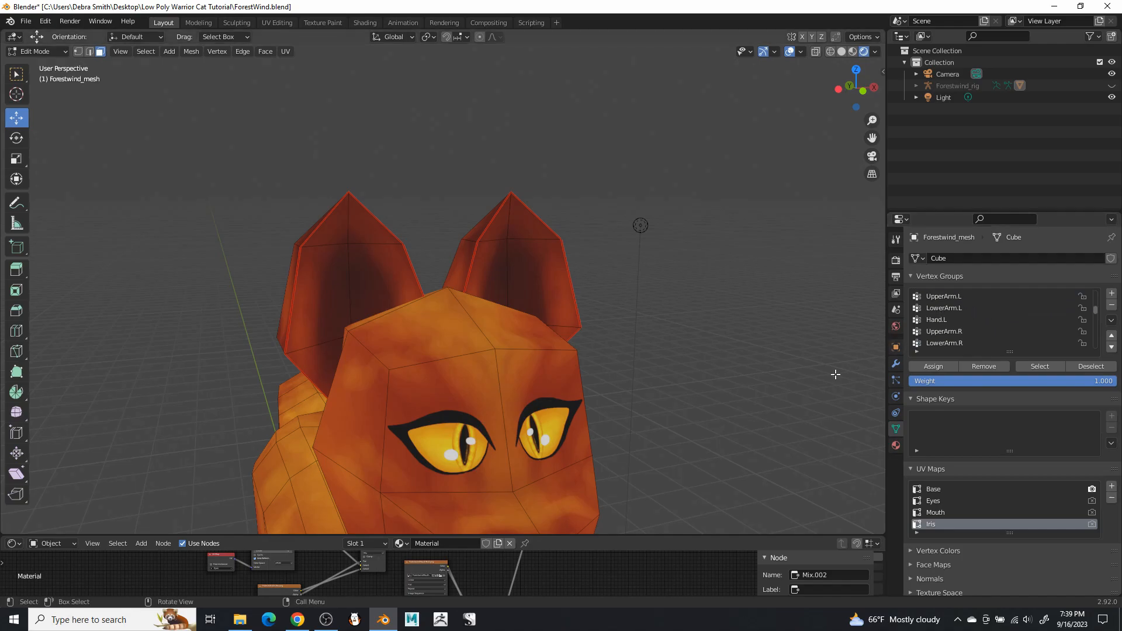
scroll(772, 376, "down", 1)
middle_click_drag(760, 401, 723, 156, "shift")
middle_click_drag(668, 345, 704, 325, "shift")
scroll(589, 313, "up", 6)
left_click(717, 318)
left_click(677, 328, "shift")
left_click(526, 261, "shift")
left_click(494, 267, "shift")
Add the front faces of the left upper arm down to the elbow to the selection
middle_click_drag(494, 267, 617, 288)
left_click(617, 288, "shift")
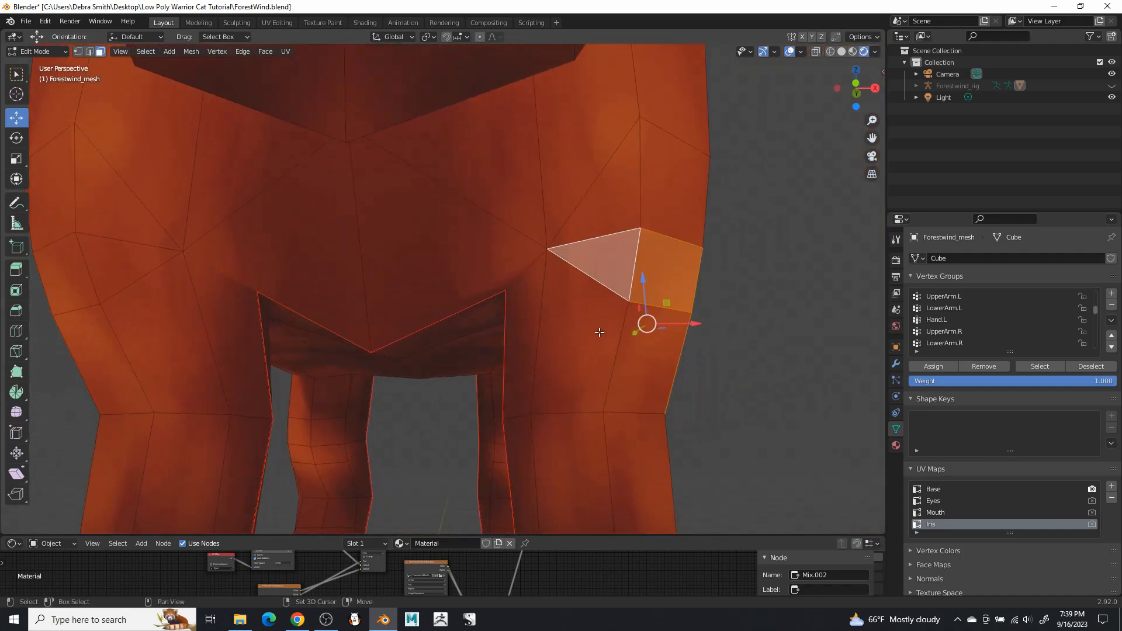
left_click(602, 327, "shift")
left_click(648, 371, "shift")
middle_click_drag(647, 371, 653, 336)
middle_click_drag(572, 302, 479, 216)
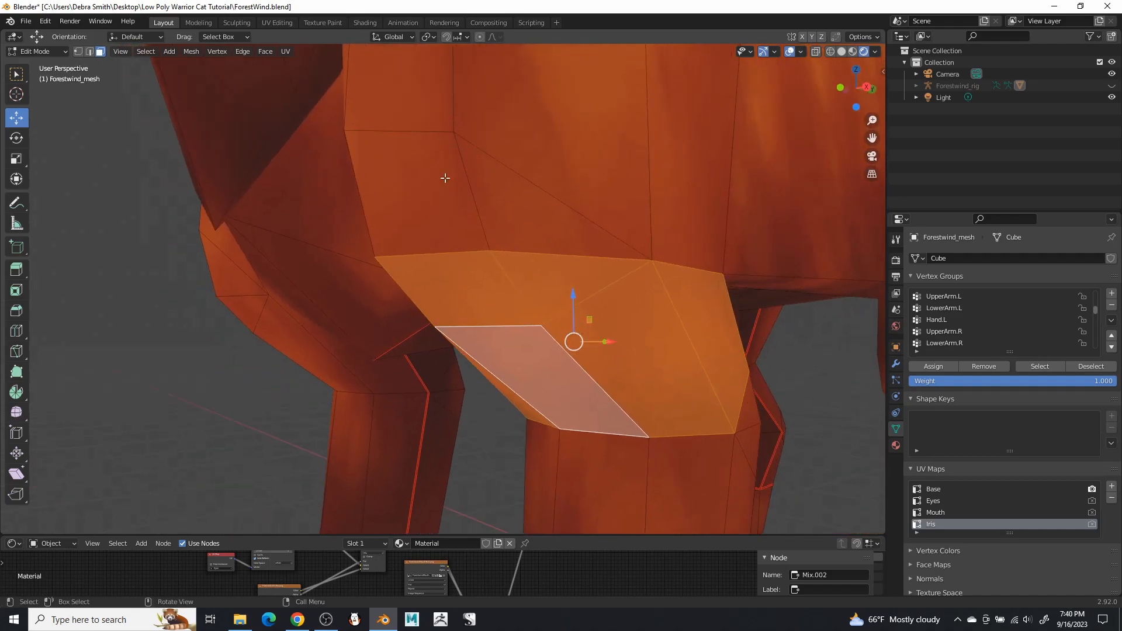
Add the inner and rear faces of the left upper arm beneath the chest to the selection
middle_click_drag(492, 142, 507, 168)
middle_click_drag(434, 263, 591, 279)
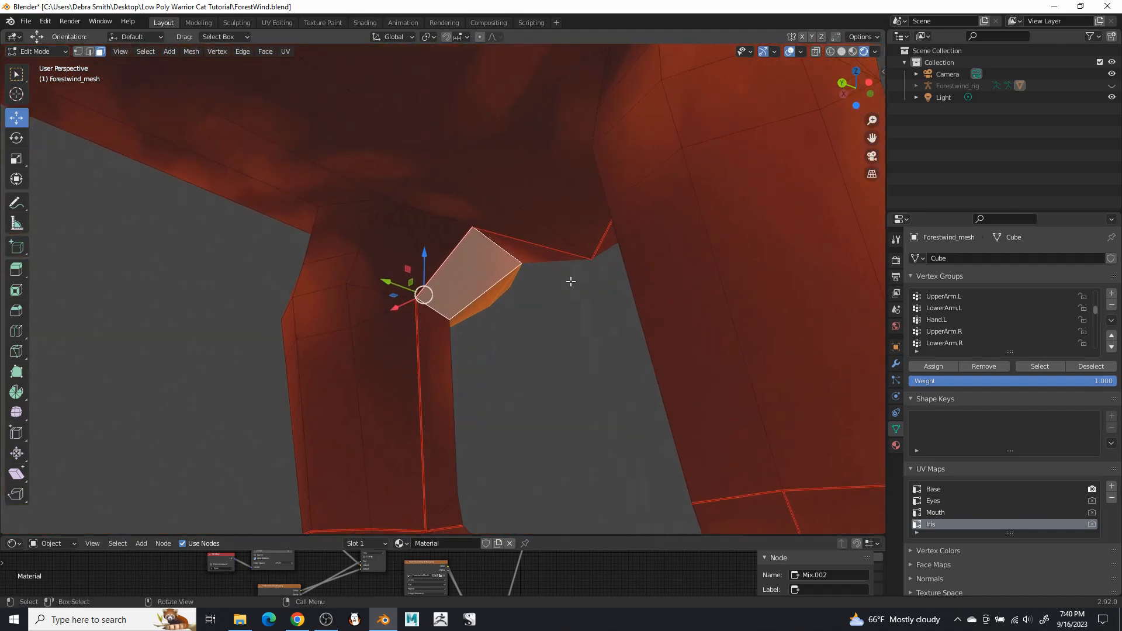
left_click(391, 235, "shift")
left_click(344, 245, "shift")
left_click(319, 266, "shift")
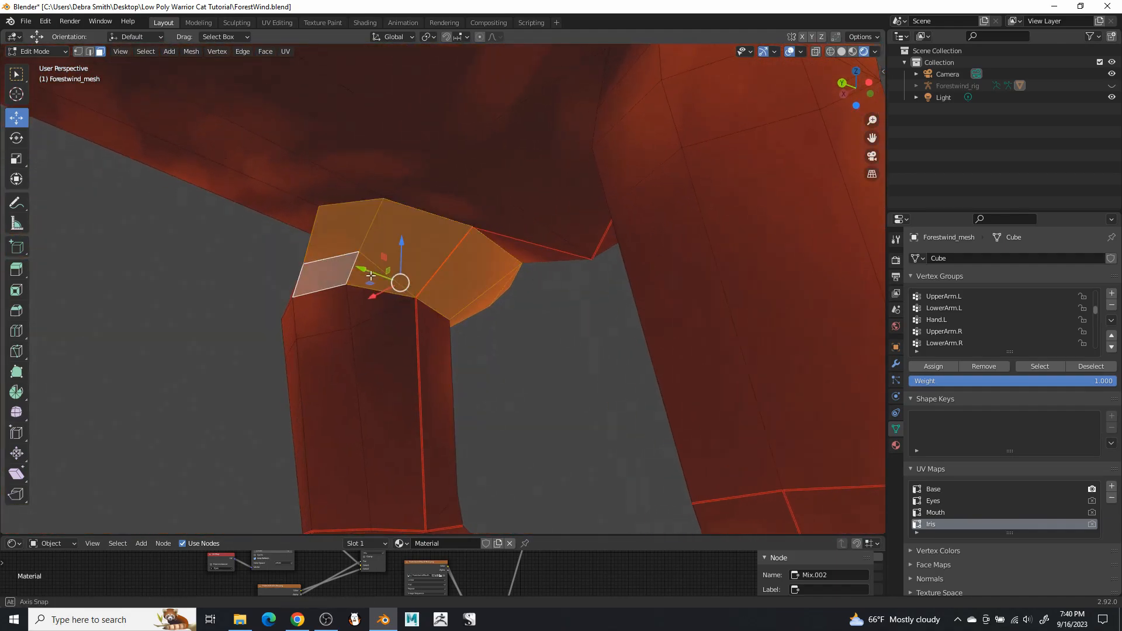
middle_click_drag(319, 266, 466, 299)
left_click(429, 239, "shift")
left_click(431, 283, "shift")
left_click(349, 295, "shift")
middle_click_drag(348, 295, 513, 255)
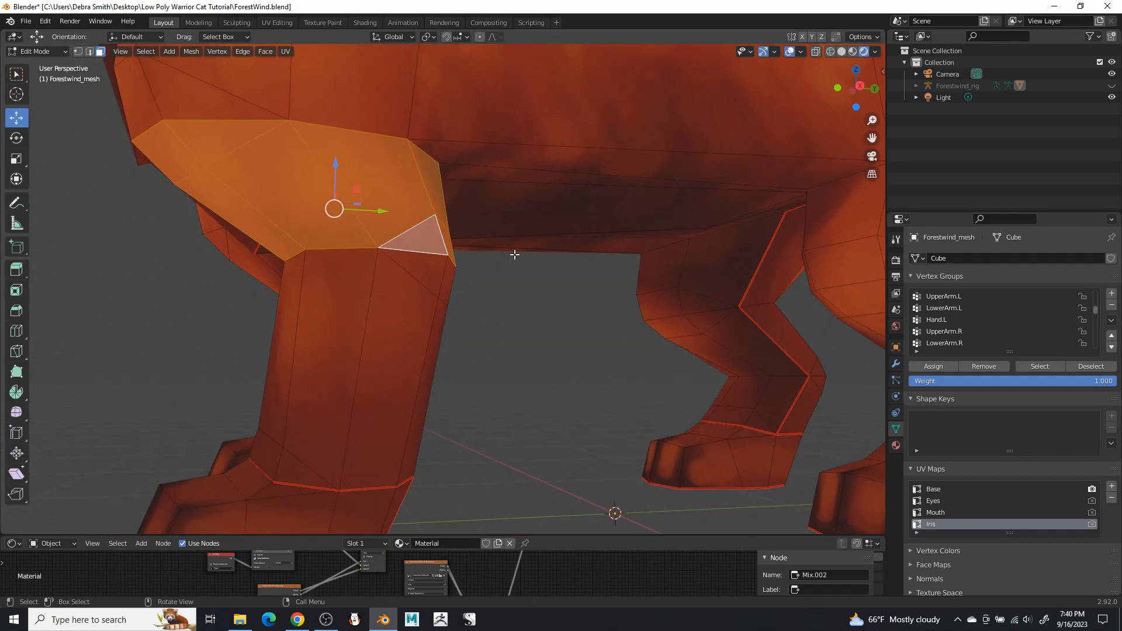
Check the left upper-arm selection from all sides, assign it to the UpperArm.L vertex group with weight 1.000, and deselect everything
scroll(487, 225, "down", 3)
middle_click_drag(464, 243, 352, 290)
scroll(403, 294, "up", 4)
middle_click_drag(458, 296, 645, 292)
scroll(551, 290, "down", 4)
middle_click_drag(552, 290, 499, 328)
middle_click_drag(407, 336, 442, 268)
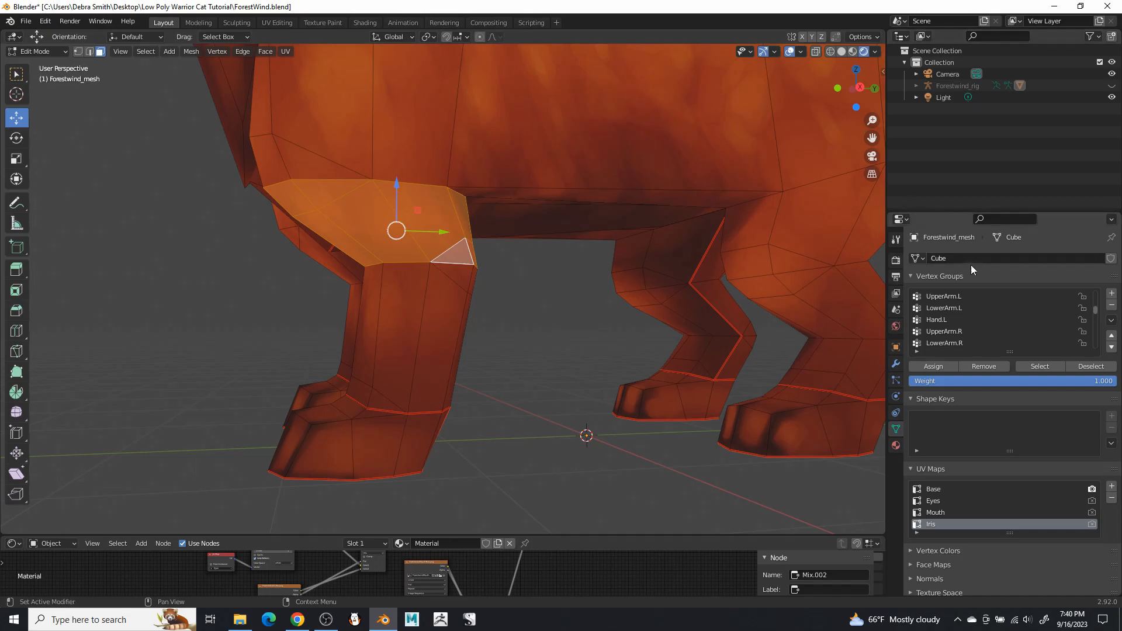
left_click(954, 296)
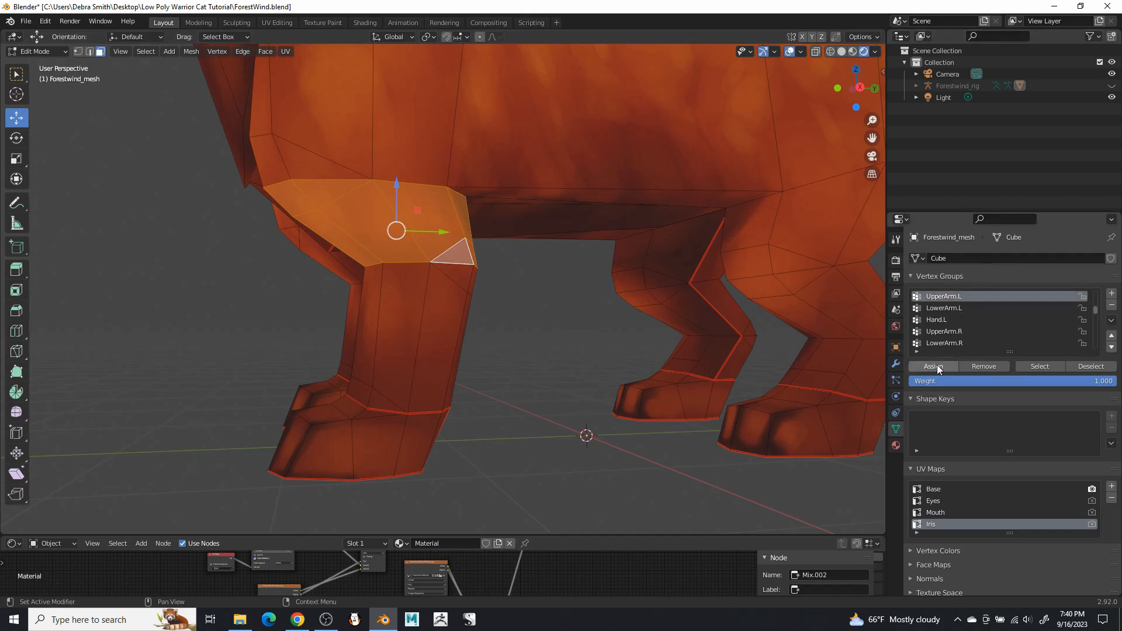
left_click(504, 435)
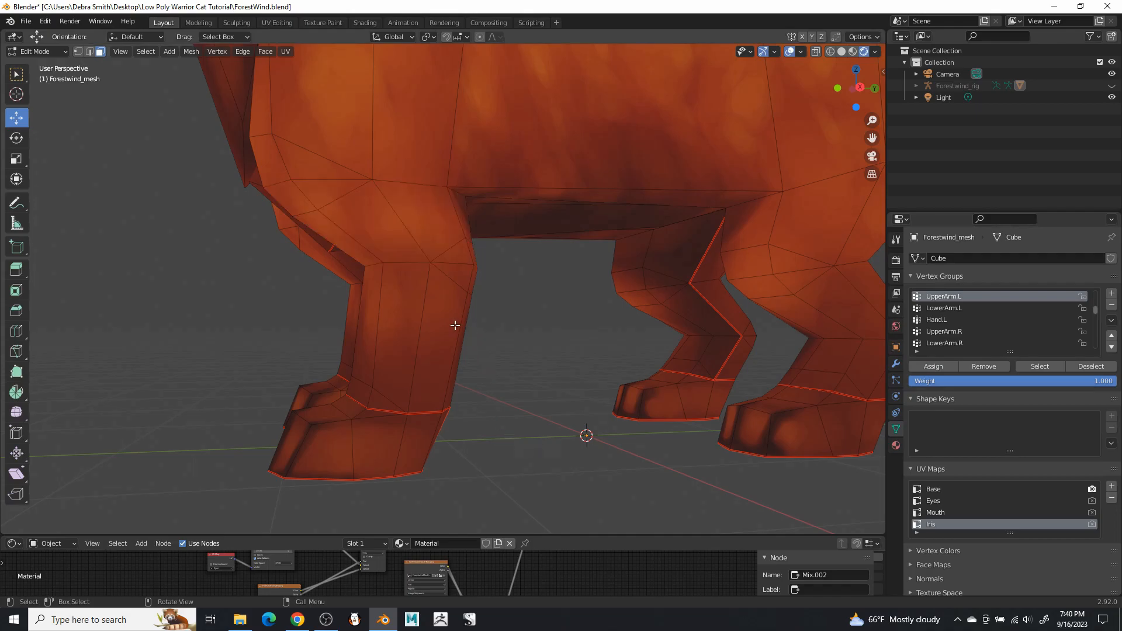
Select the loop of long faces around the left front leg's lower arm and add the short inner faces at the elbow
scroll(522, 307, "up", 2)
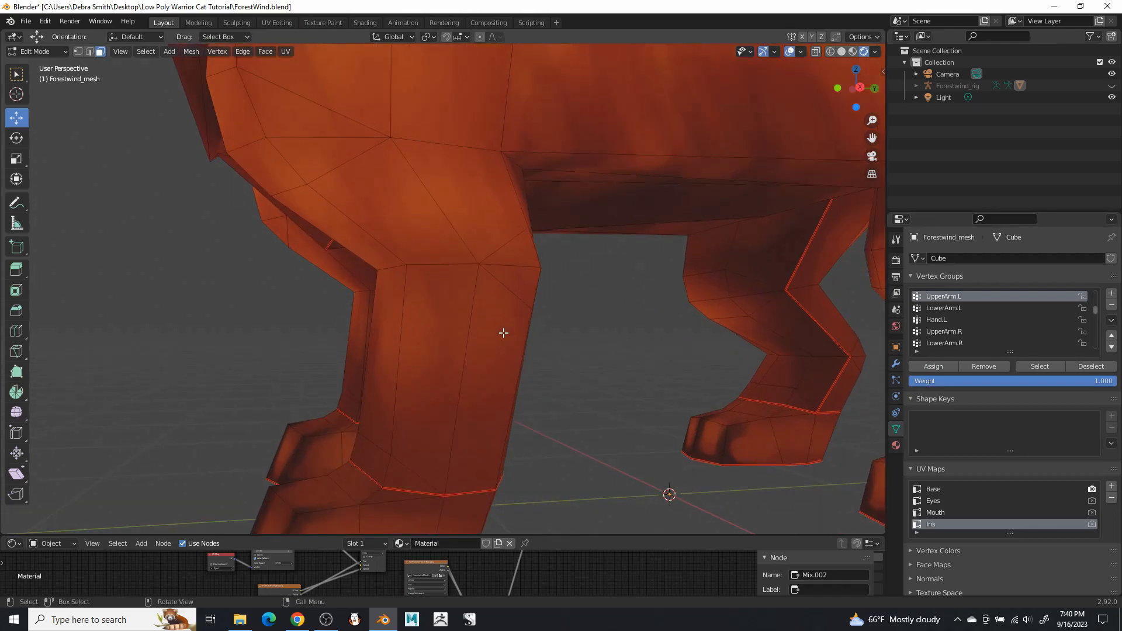
left_click(506, 365, "alt")
middle_click_drag(526, 370, 386, 286)
scroll(372, 273, "up", 2)
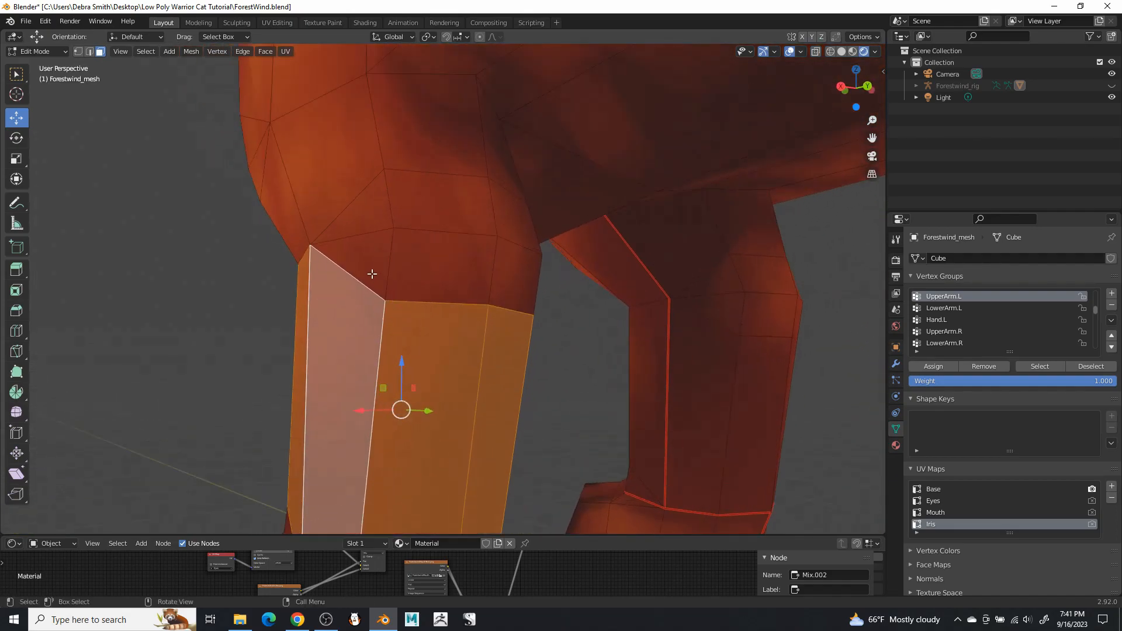
left_click(376, 266, "shift")
left_click(458, 268, "shift")
left_click(513, 283, "shift")
Complete the left lower-arm selection down to the paw seam, assign it to the LowerArm.L vertex group with weight 1.000, and deselect everything
middle_click_drag(513, 283, 579, 274)
left_click(417, 271, "shift")
left_click(408, 352, "shift")
left_click(356, 347, "shift")
middle_click_drag(356, 347, 561, 403)
left_click(397, 371, "shift")
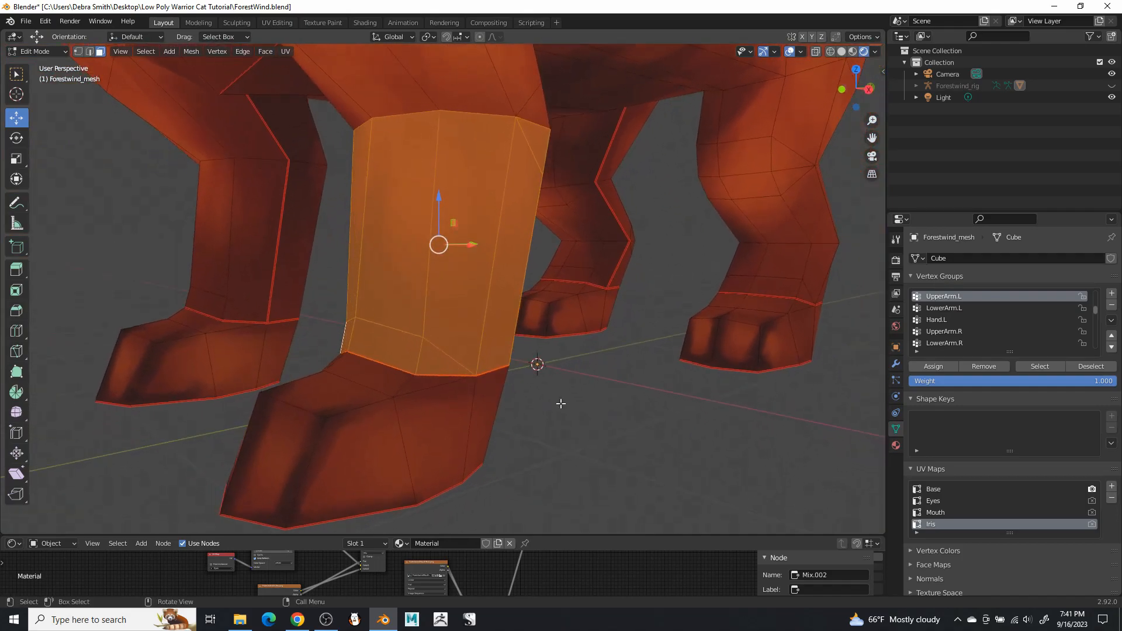
left_click(952, 307)
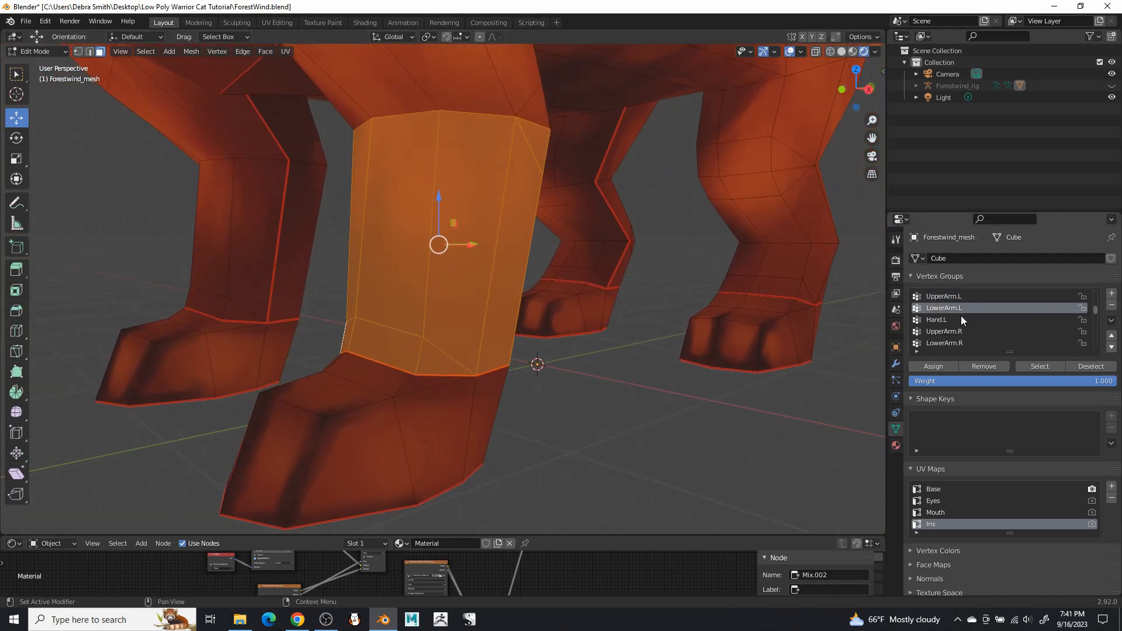
left_click(931, 367)
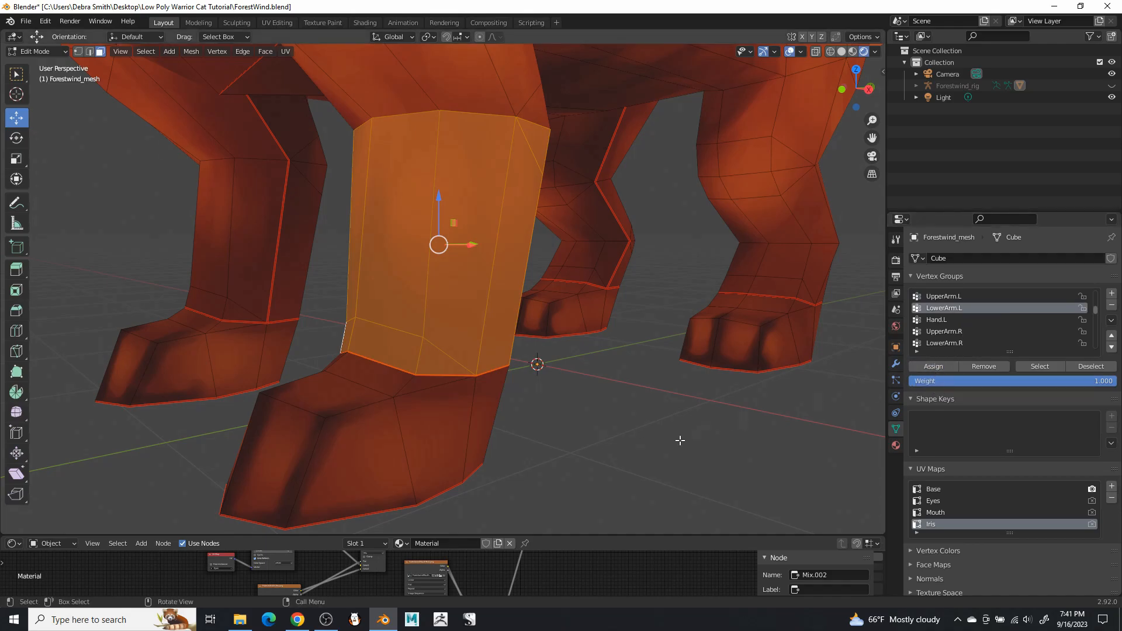
left_click(616, 476)
Select all linked faces of the left front paw including its sole, assign them to the Hand.L vertex group with weight 1.000, and deselect
key("l")
middle_click_drag(445, 431, 542, 379)
key("l")
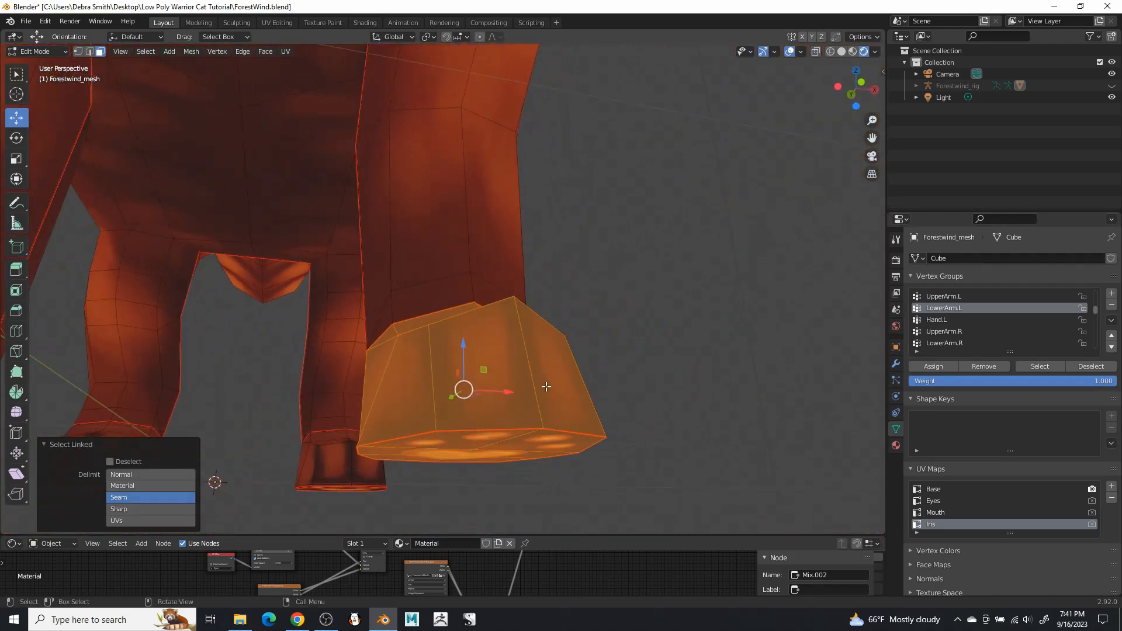
middle_click_drag(498, 416, 410, 422)
middle_click_drag(356, 373, 486, 349)
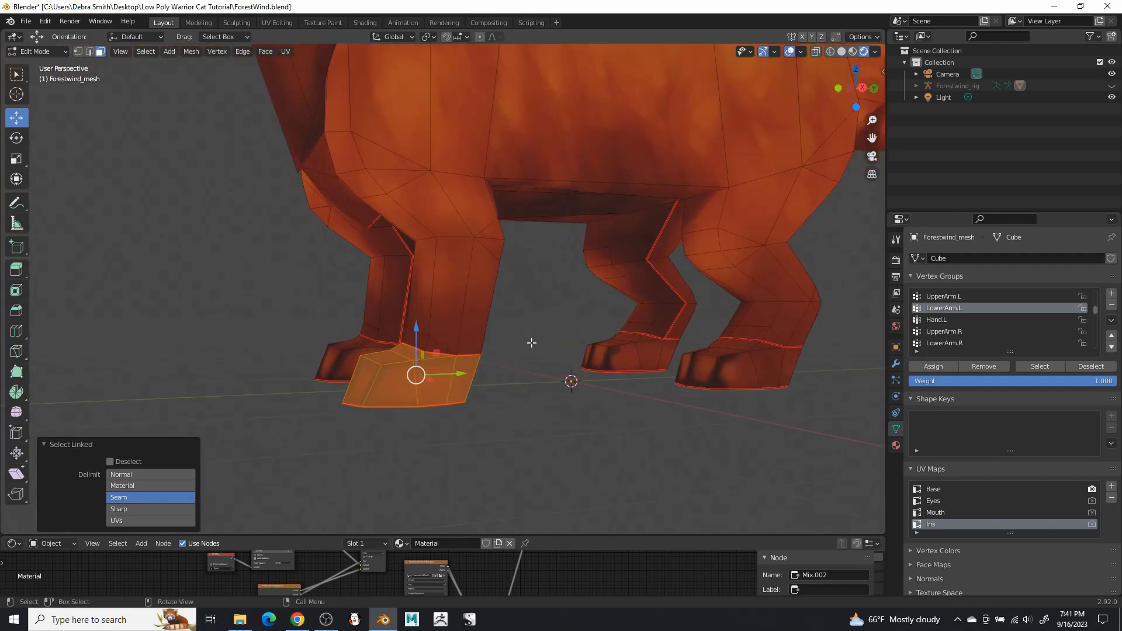
left_click(946, 320)
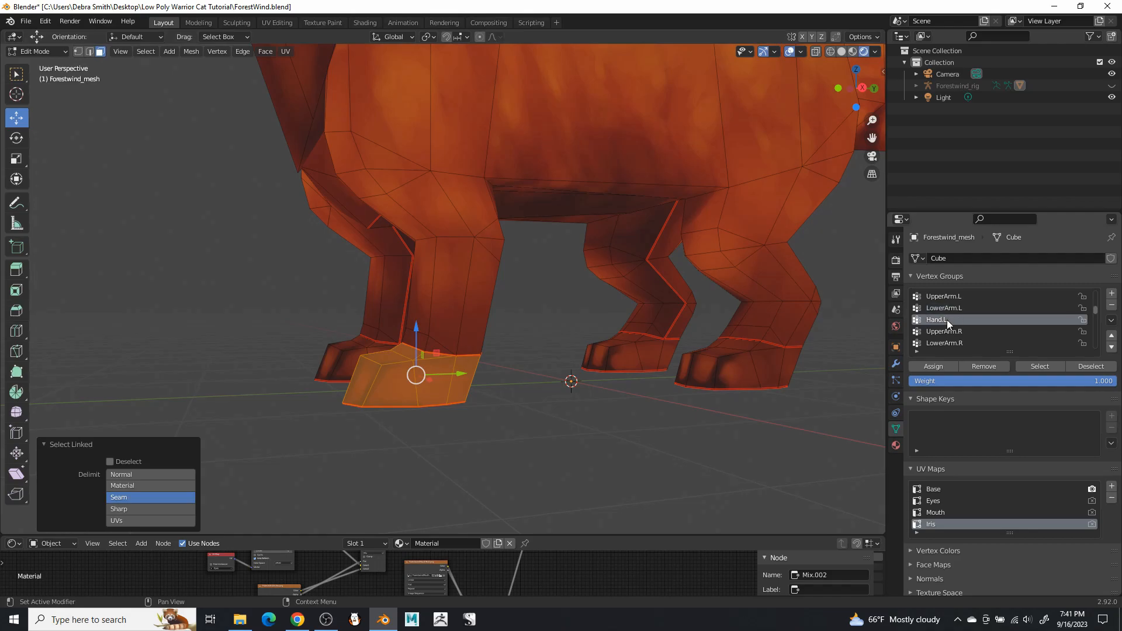
left_click(938, 368)
key("alt+a")
middle_click_drag(511, 433, 659, 288)
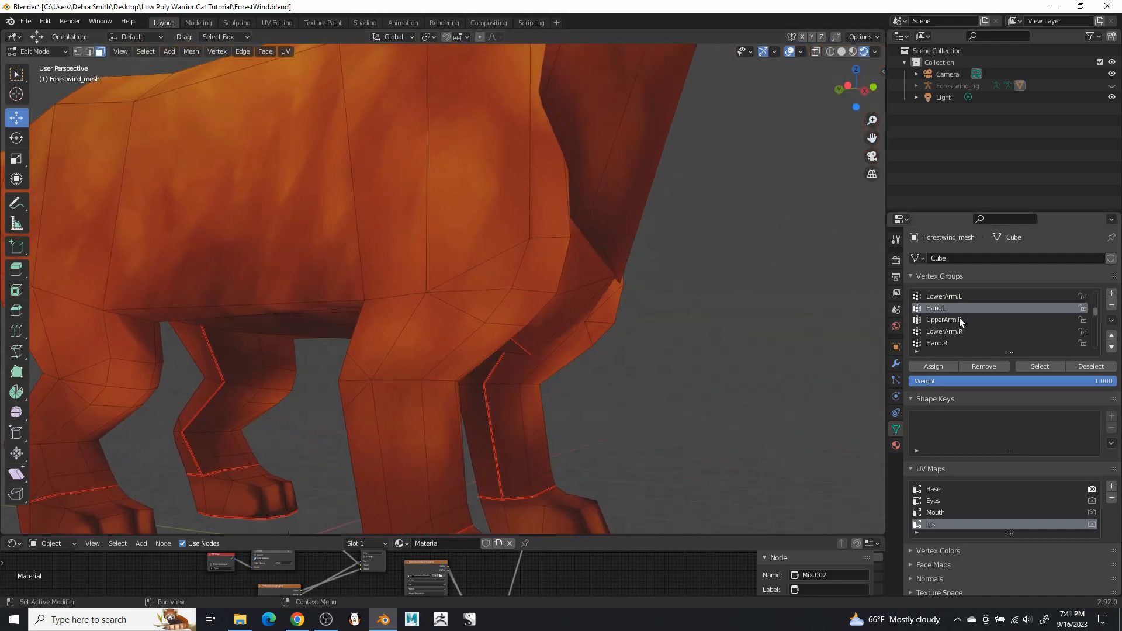
Make UpperArm.R the active vertex group and select the loop of faces around the right front leg's upper arm with its adjoining faces
left_click(959, 319)
middle_click_drag(738, 355, 769, 310)
scroll(595, 314, "up", 1)
middle_click_drag(594, 314, 612, 323)
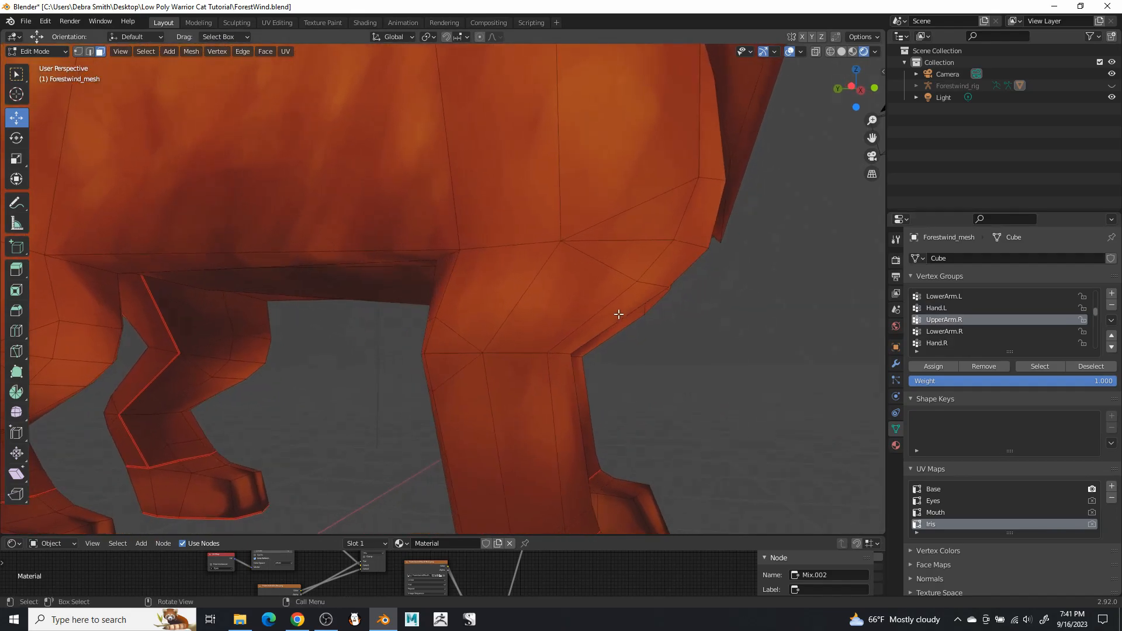
left_click(560, 290, "alt")
middle_click_drag(559, 288, 433, 183)
left_click(403, 251, "shift")
left_click(456, 252, "shift")
left_click(505, 261, "shift")
Complete the right upper-arm selection around the inner side, assign it to UpperArm.R with weight 1.000, and deselect everything
scroll(430, 216, "up", 4)
left_click(428, 220, "shift")
left_click(361, 214, "shift")
middle_click_drag(361, 214, 543, 216)
left_click(638, 236, "shift")
left_click(597, 240, "shift")
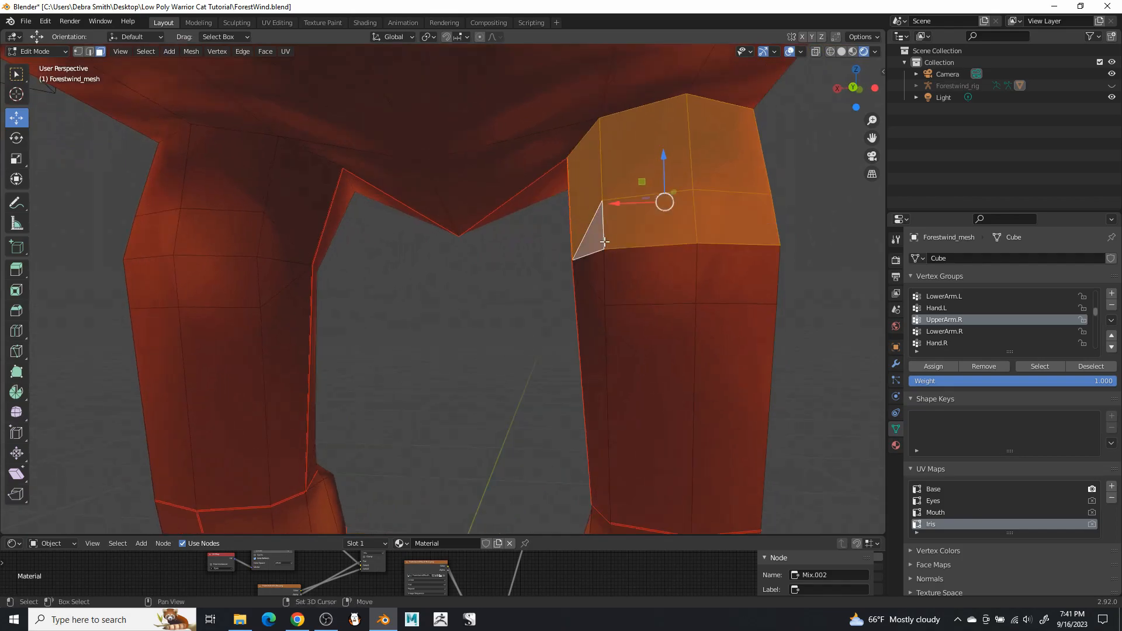
scroll(642, 281, "down", 3)
middle_click_drag(641, 281, 413, 297)
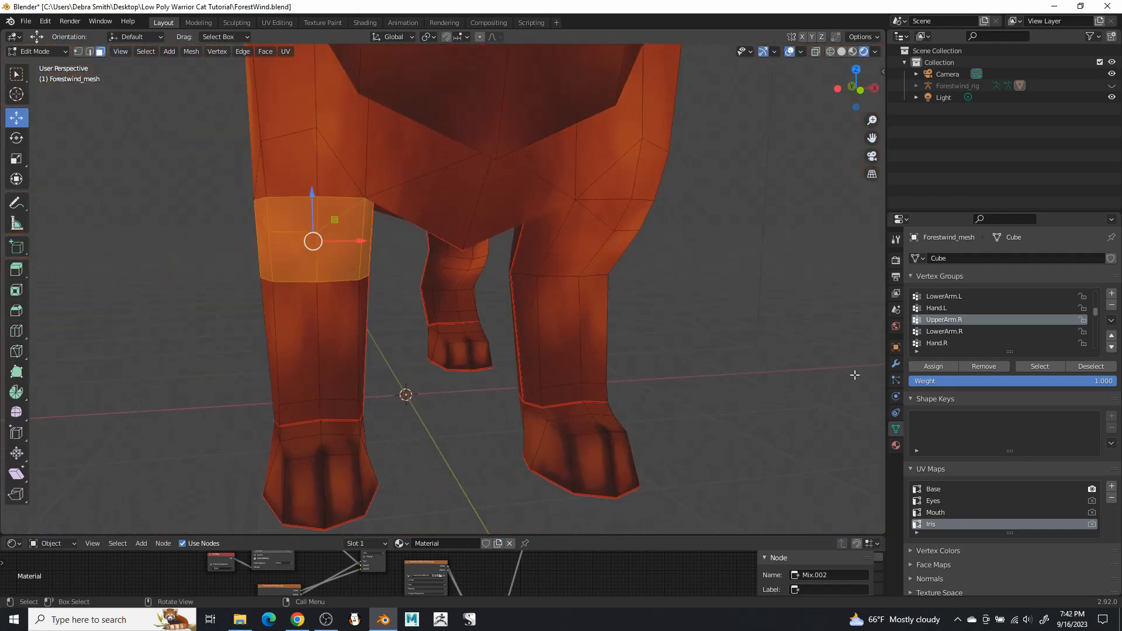
left_click(938, 367)
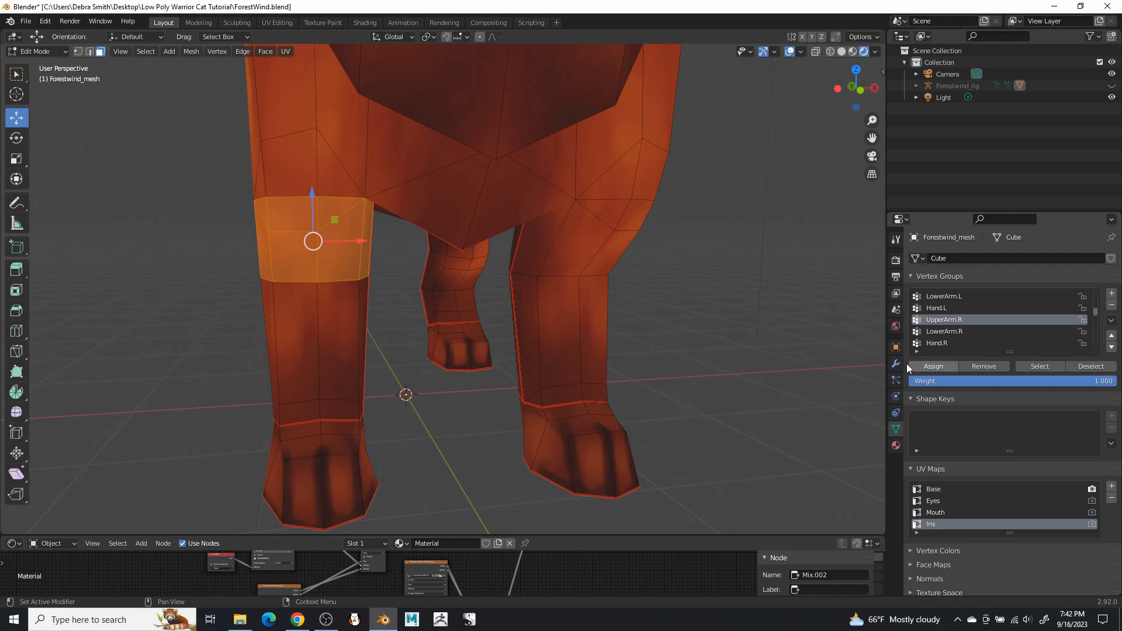
left_click(748, 352)
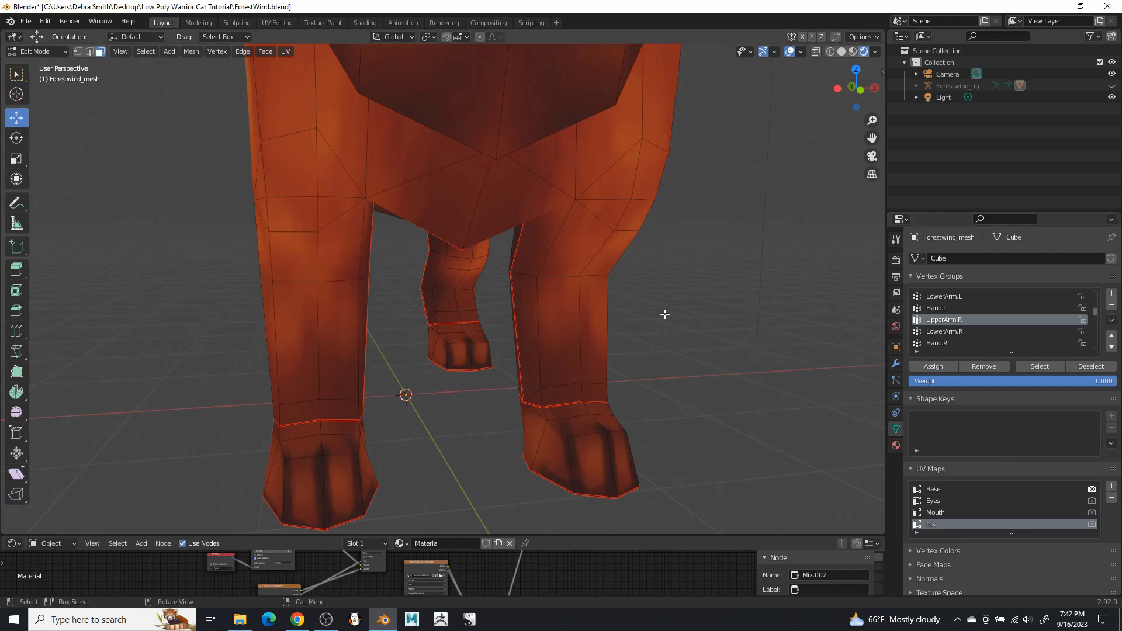
Select the loop of long faces around the right front leg's lower arm and add the short faces above the paw seam
scroll(564, 293, "up", 2)
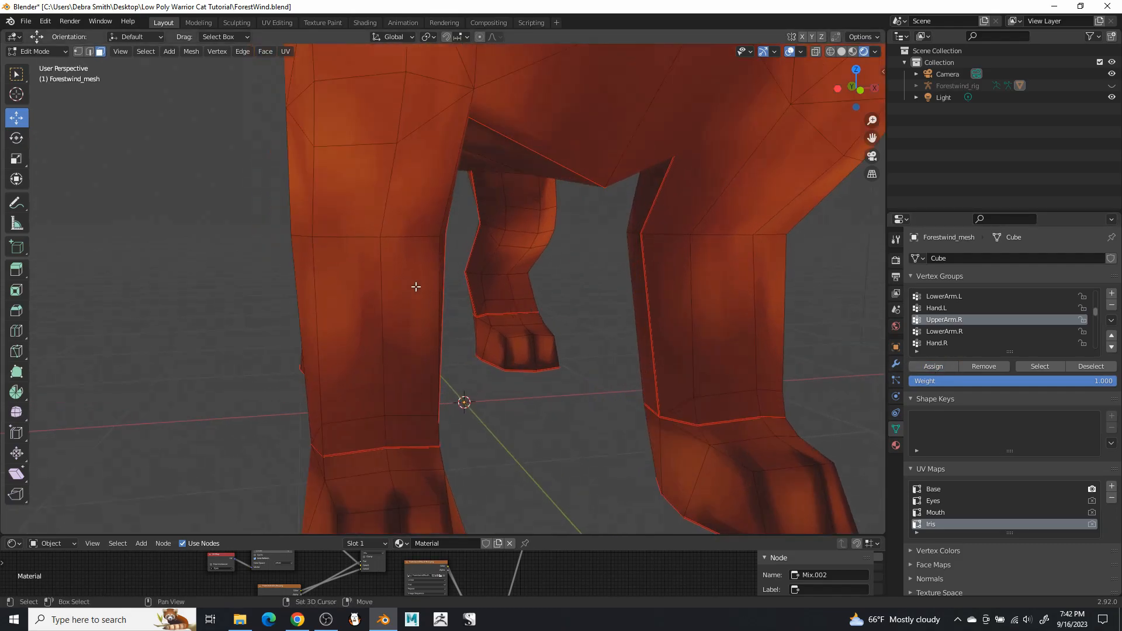
left_click(420, 288, "alt")
middle_click_drag(419, 287, 358, 433)
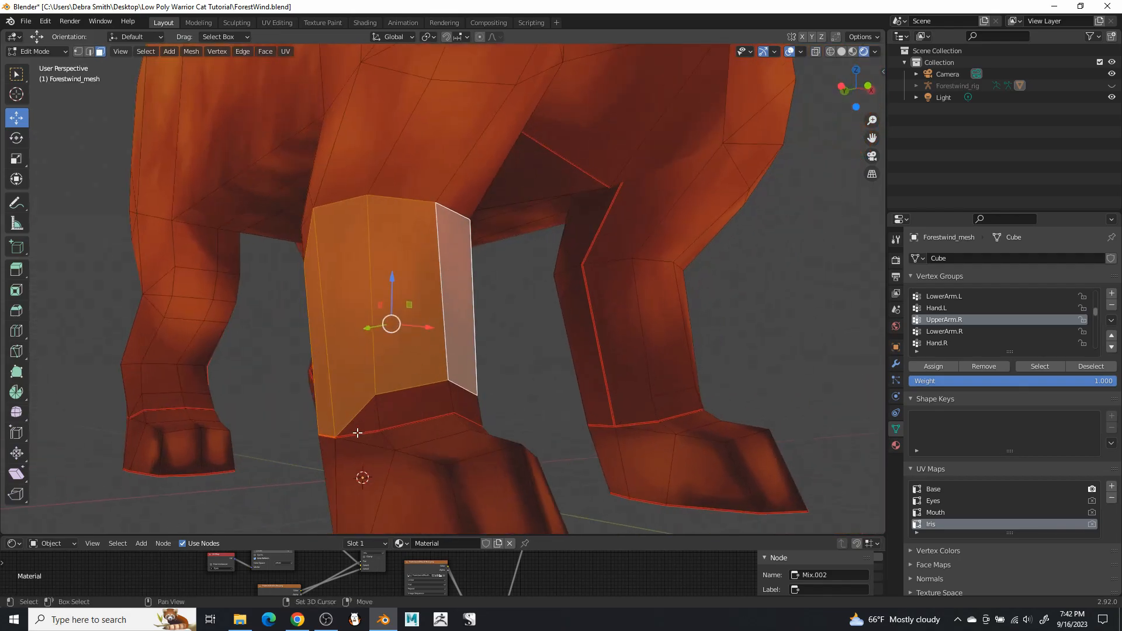
left_click(373, 417, "shift")
left_click(449, 402, "shift")
middle_click_drag(448, 403, 481, 310)
Complete the right lower-arm selection down to the paw seam, assign it to the LowerArm.R vertex group with weight 1.000, and deselect everything
left_click(392, 427, "shift")
left_click(476, 286, "shift")
left_click(473, 305, "shift")
middle_click_drag(631, 308, 471, 169)
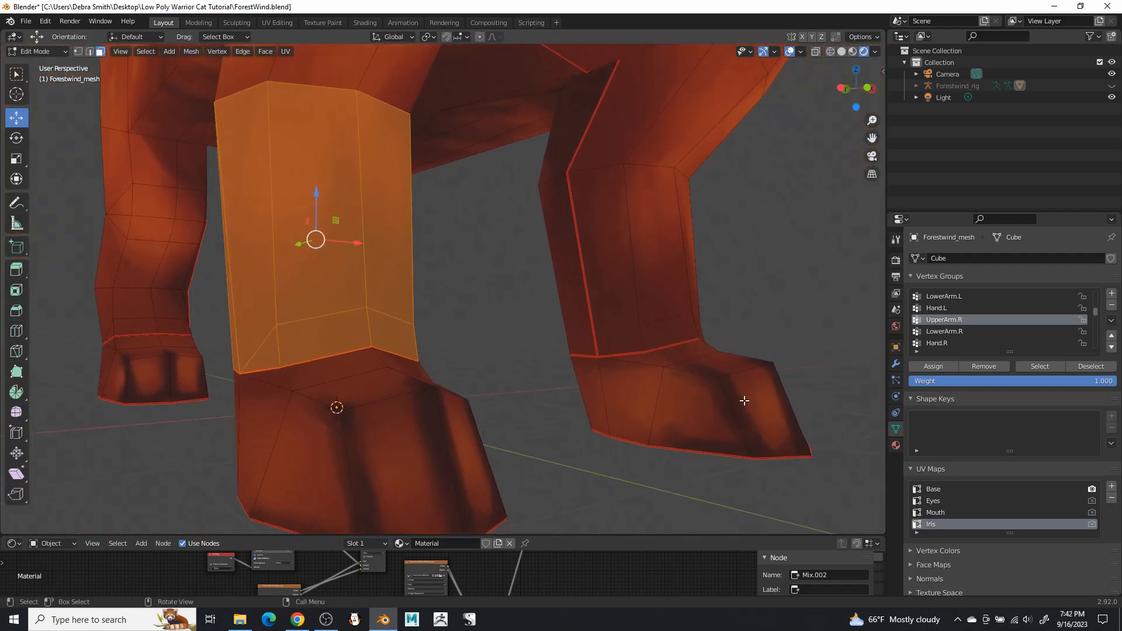
left_click(943, 332)
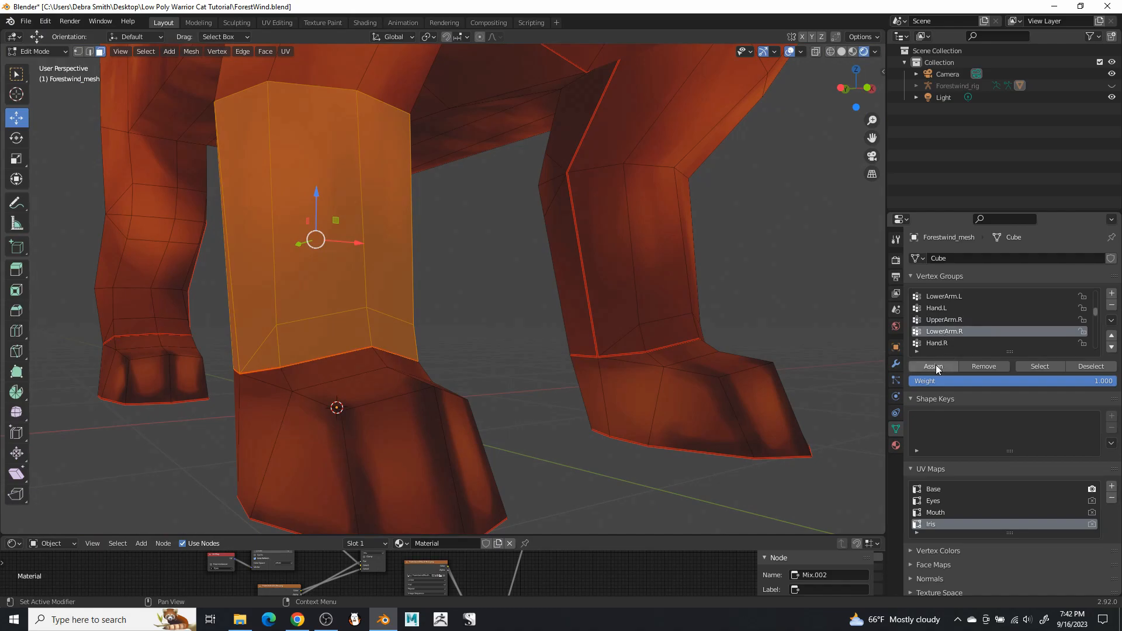
left_click(934, 367)
left_click(599, 502)
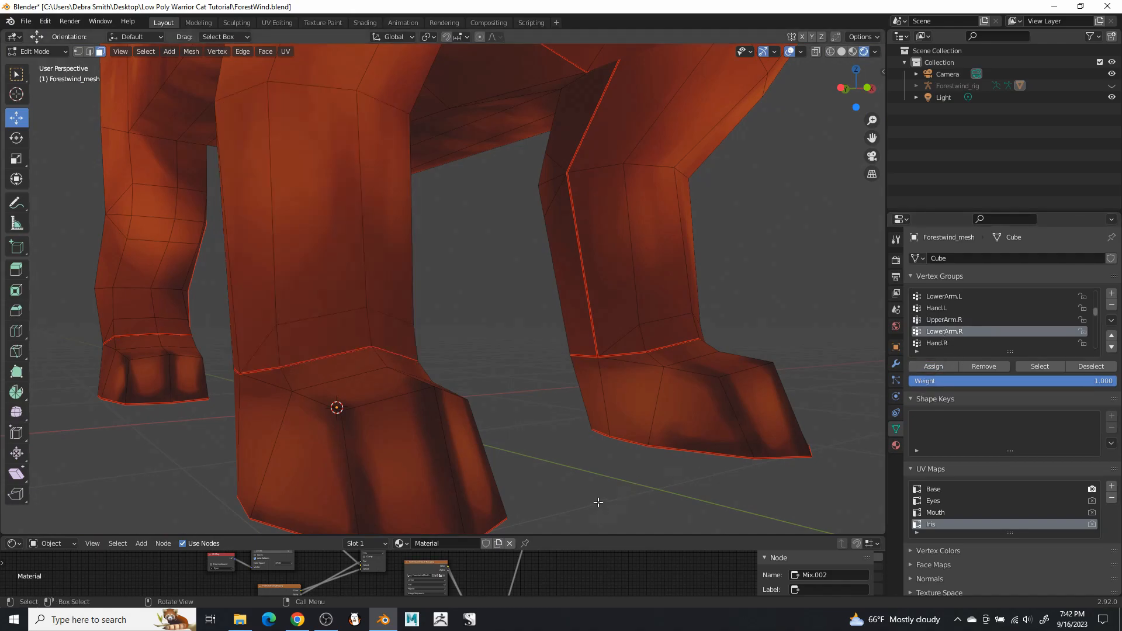
Select all linked faces of the right front paw, assign them to the Hand.R vertex group with weight 1.000, and deselect everything
scroll(599, 502, "down", 2)
key("l")
middle_click_drag(434, 432, 509, 403)
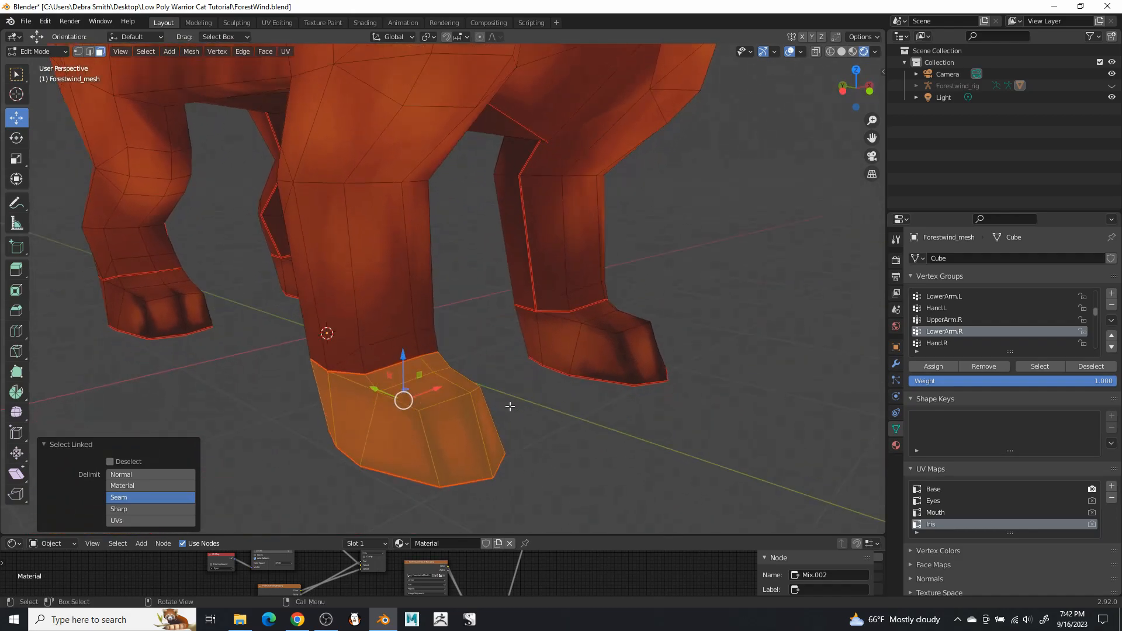
left_click(948, 344)
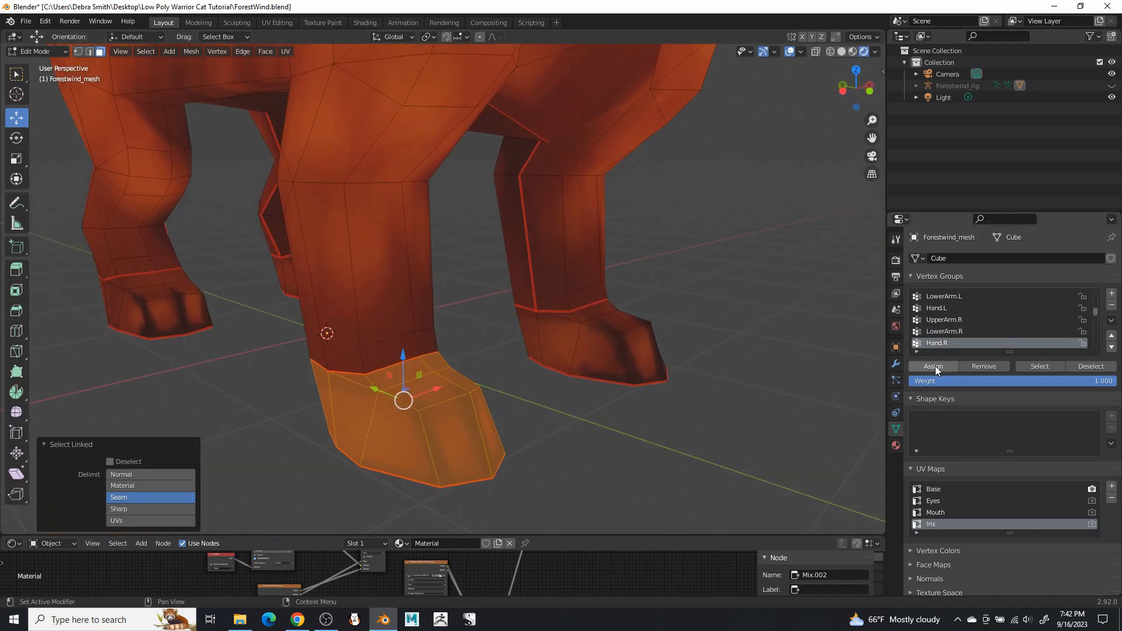
left_click(934, 367)
key("alt+a")
Select the outer thigh faces of the left hind leg and add the adjoining upper-leg faces around its other sides
scroll(971, 316, "down", 3)
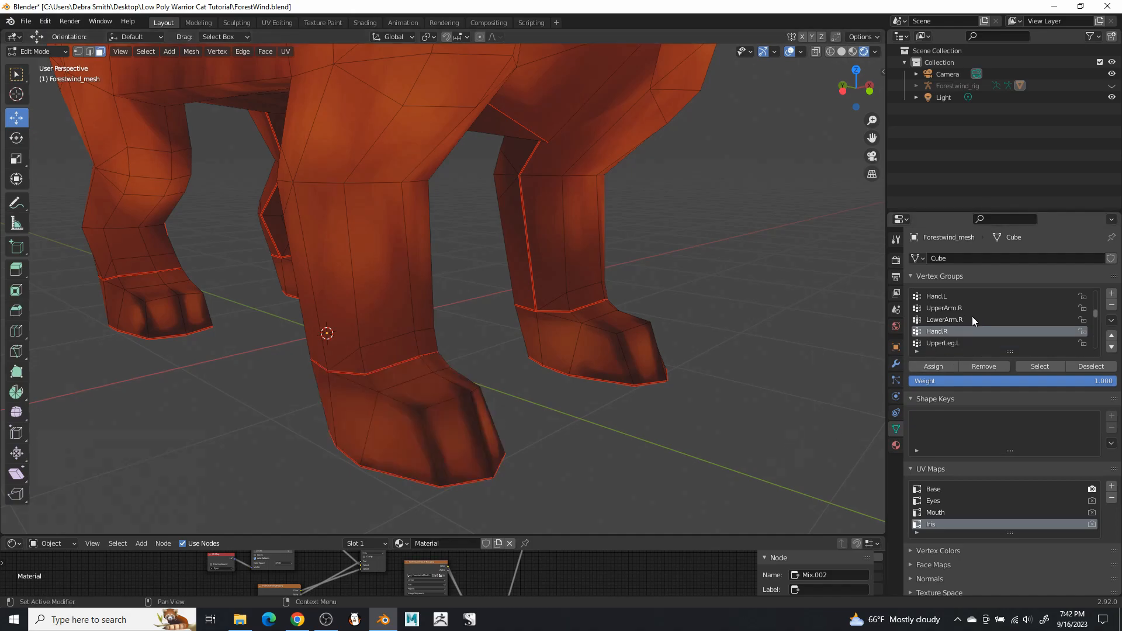
scroll(972, 317, "down", 2)
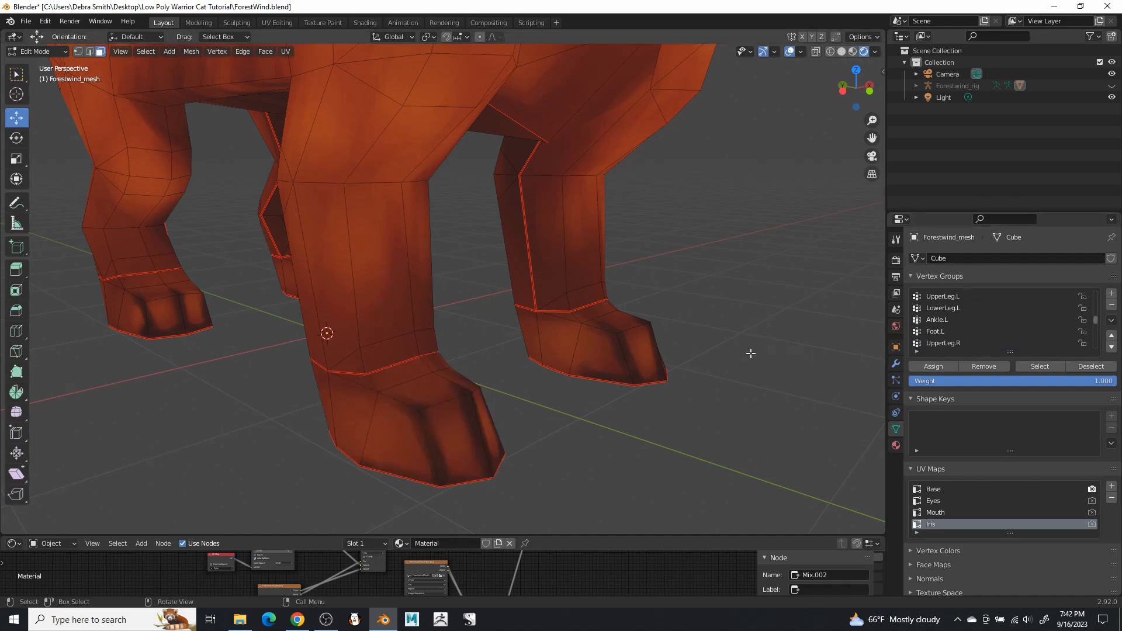
middle_click_drag(710, 387, 465, 203)
scroll(423, 245, "up", 4)
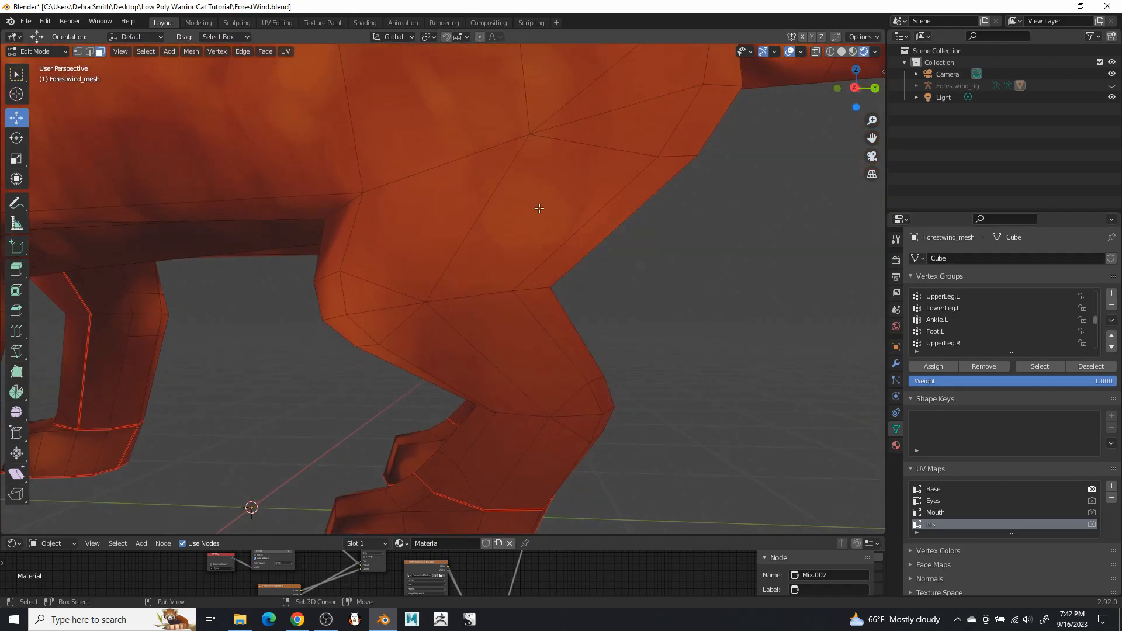
left_click(539, 207)
middle_click_drag(539, 207, 332, 180)
left_click(589, 200, "shift")
left_click(219, 165, "shift")
middle_click_drag(220, 165, 508, 244)
left_click(441, 240, "shift")
Complete the left thigh selection down to the knee, assign it to the UpperLeg.L vertex group with weight 1.000, and deselect everything
scroll(395, 243, "up", 3)
scroll(654, 247, "up", 1)
left_click(660, 249, "shift")
left_click(613, 260, "shift")
scroll(704, 252, "down", 3)
middle_click_drag(677, 265, 570, 267)
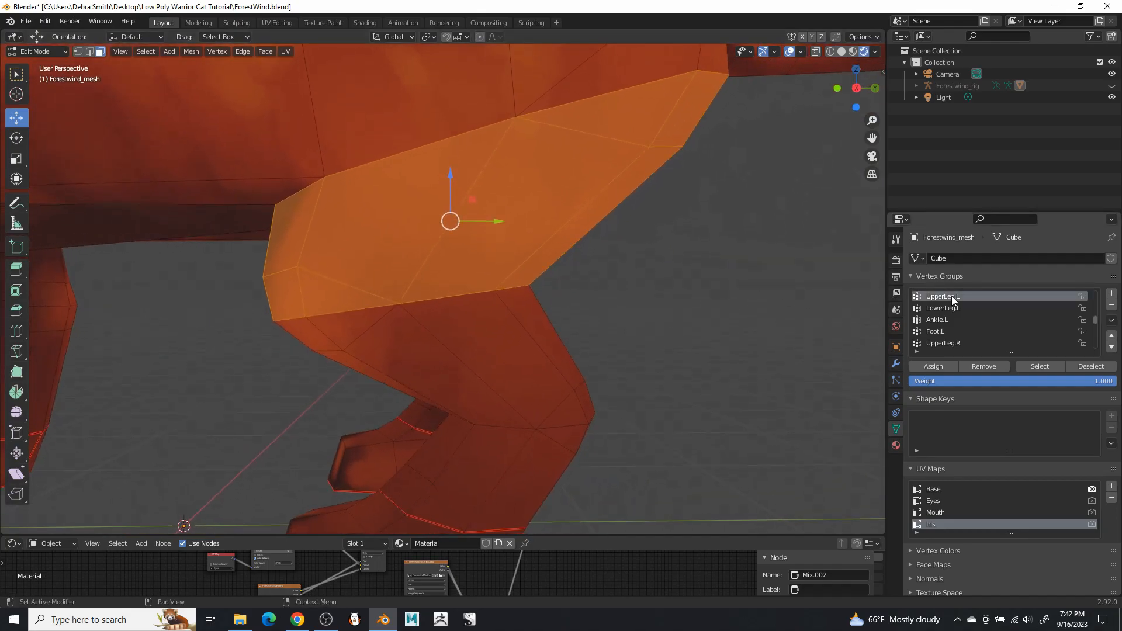
left_click(935, 366)
left_click(734, 359)
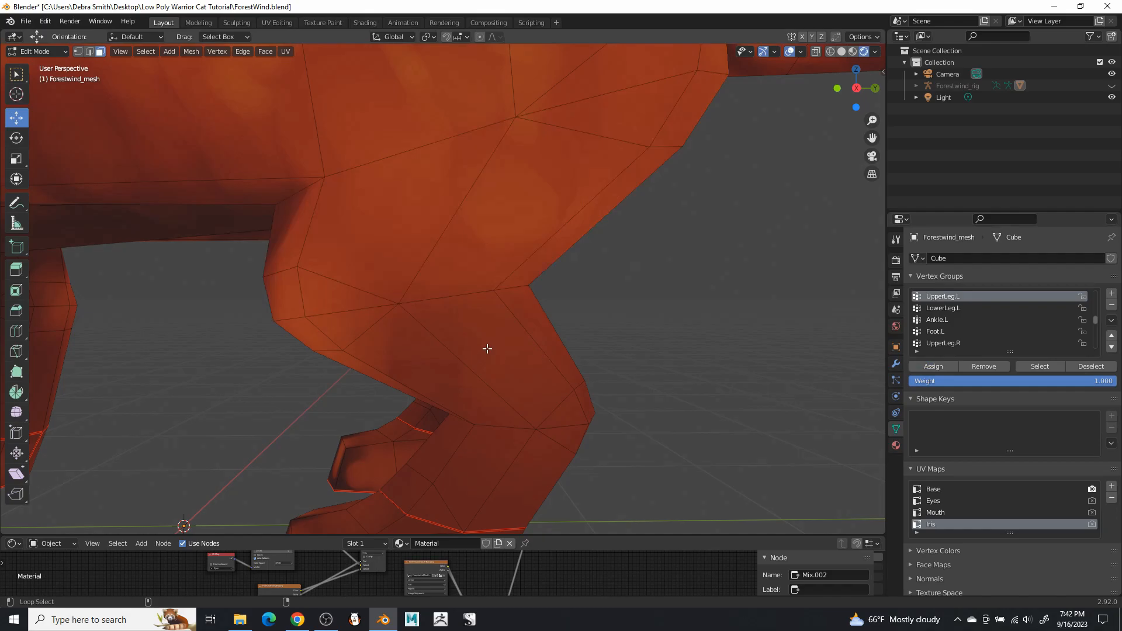
Select the loop of faces around the left hind leg's lower leg and add the adjoining faces just below the thigh
left_click(488, 348, "alt")
middle_click_drag(488, 348, 580, 312)
left_click(545, 257, "shift")
left_click(487, 264, "shift")
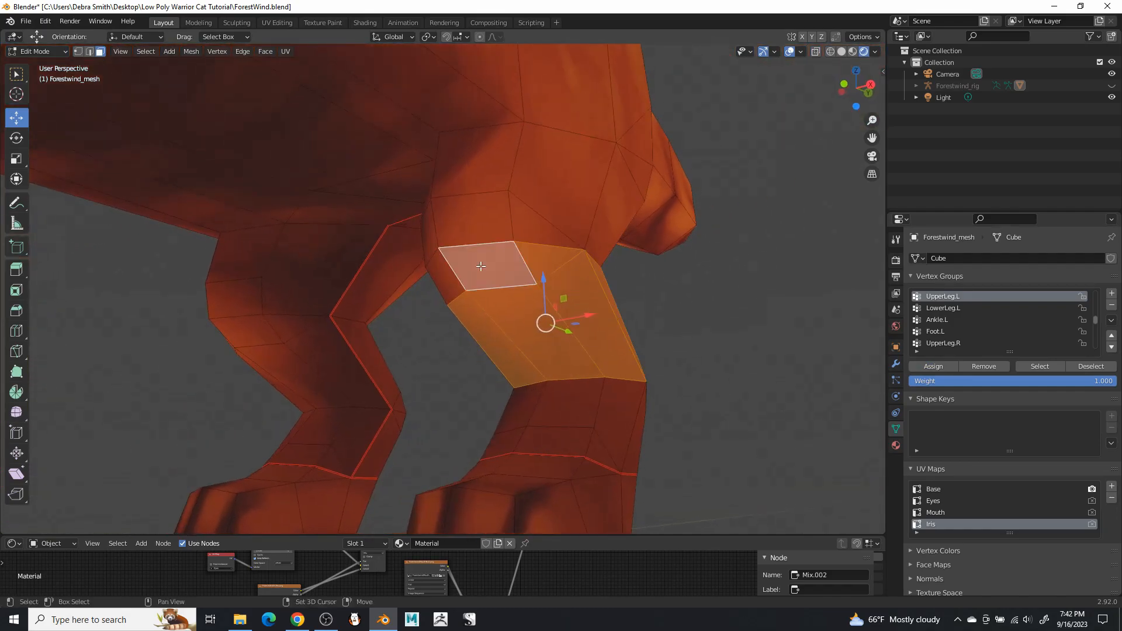
left_click(446, 283, "shift")
middle_click_drag(448, 283, 549, 309)
left_click(529, 302, "shift")
Complete the left lower-leg selection at the knee, assign it to the LowerLeg.L vertex group with weight 1.000, and deselect everything
middle_click_drag(605, 335, 596, 358)
left_click(350, 391, "shift")
left_click(403, 380, "shift")
left_click(436, 380, "shift")
left_click(340, 387, "shift")
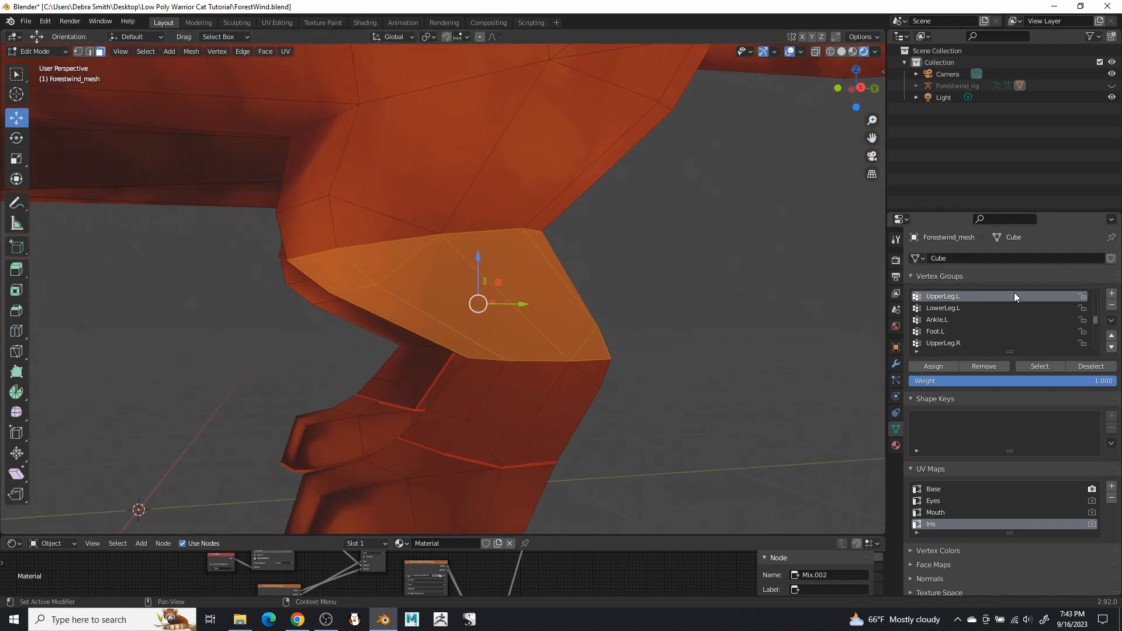
left_click(963, 308)
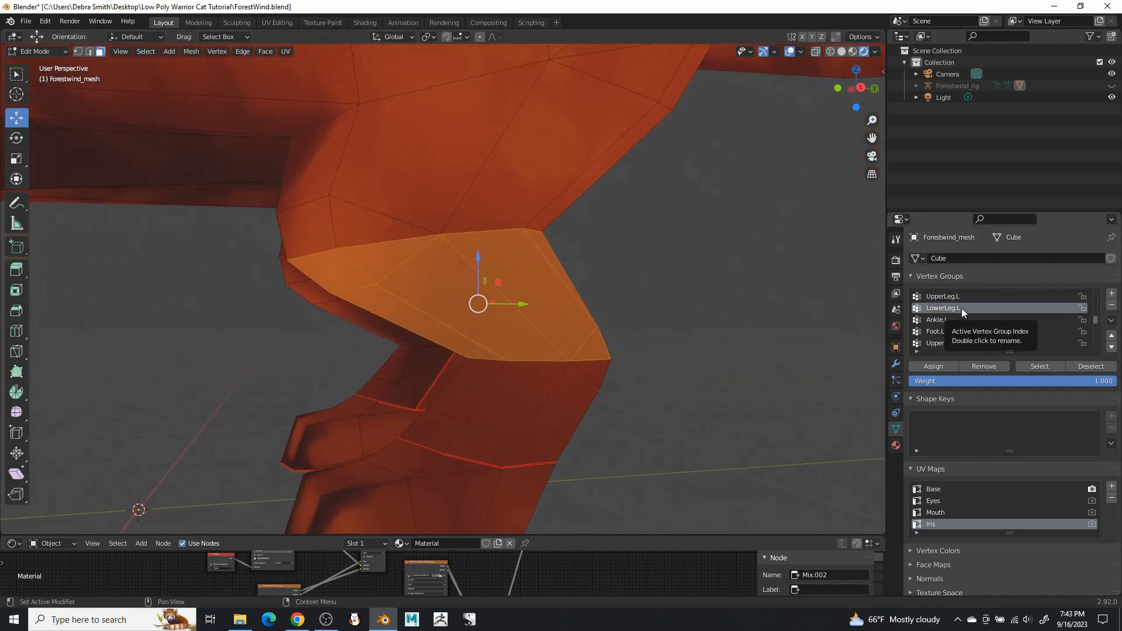
left_click(933, 367)
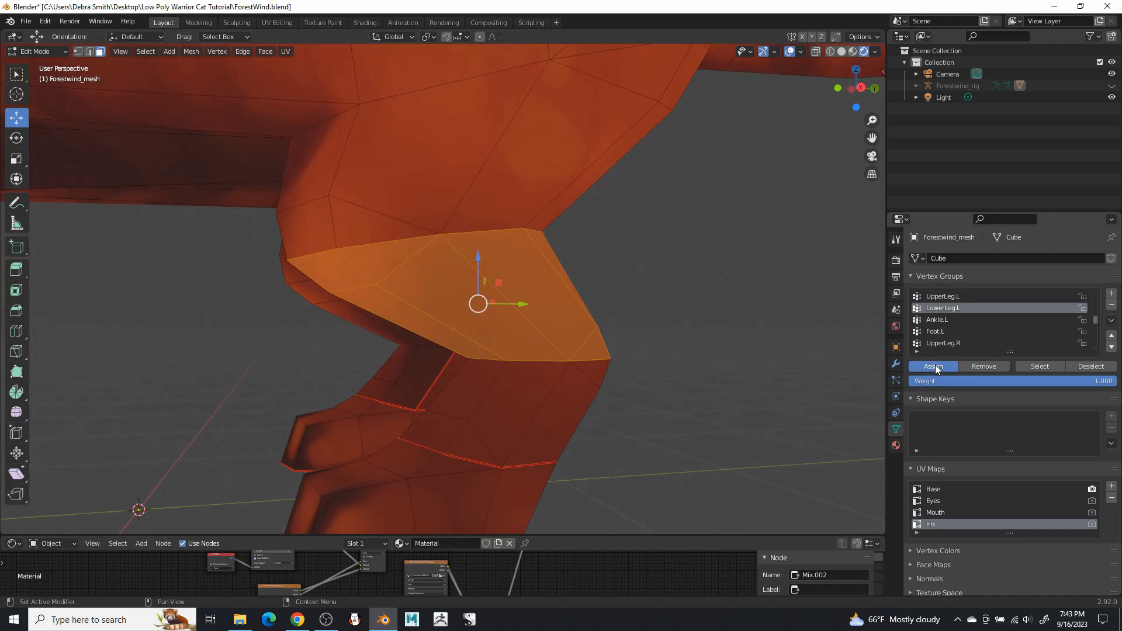
left_click(705, 432)
Select the loop of faces around the left hind ankle above the paw seam and add the short faces along its upper edge
left_click(555, 418, "alt+shift")
middle_click_drag(555, 418, 355, 325)
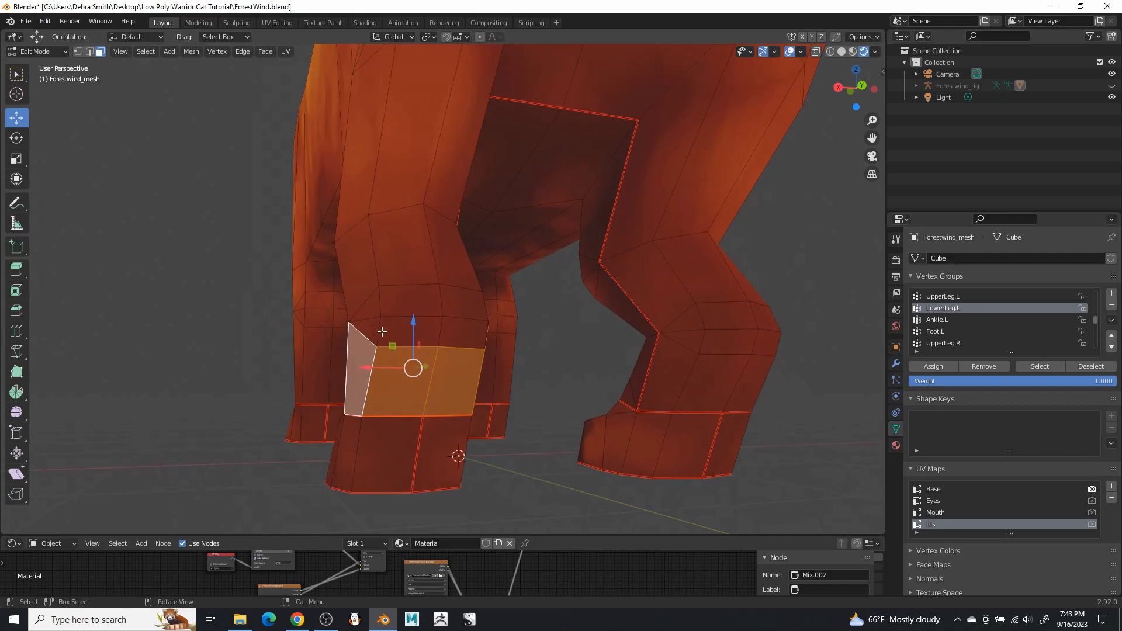
scroll(374, 336, "up", 2)
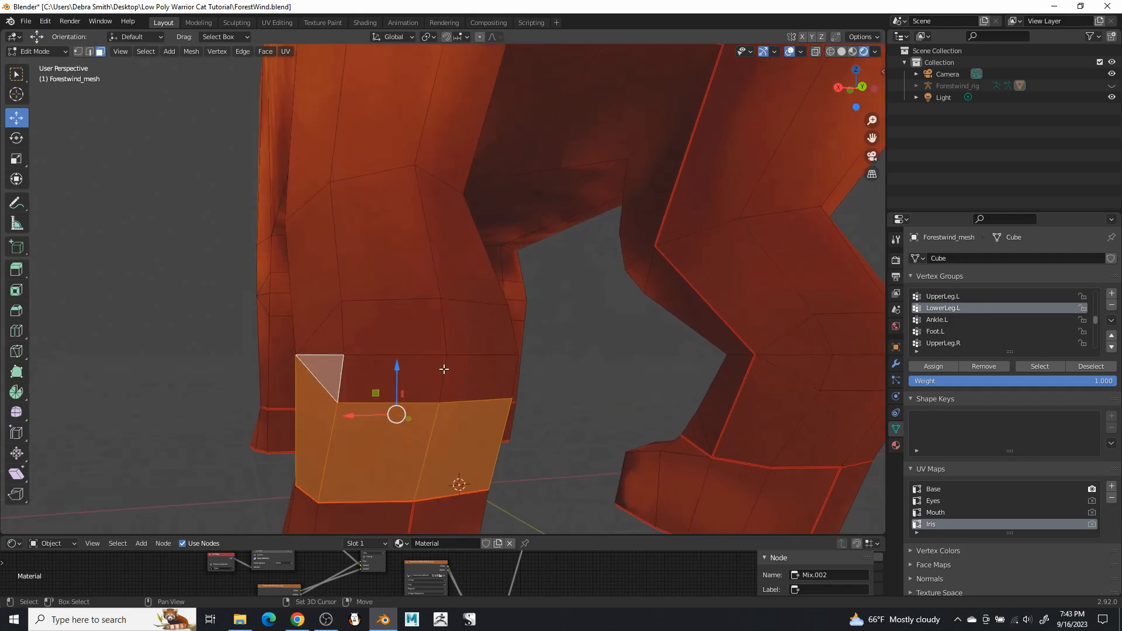
left_click(432, 373, "shift")
Add the remaining left ankle faces, assign the selection to the Ankle.L vertex group with weight 1.000, and deselect everything
middle_click_drag(481, 375, 444, 307)
left_click(359, 373, "shift")
left_click(489, 353, "shift")
left_click(962, 319)
left_click(945, 366)
left_click(718, 426)
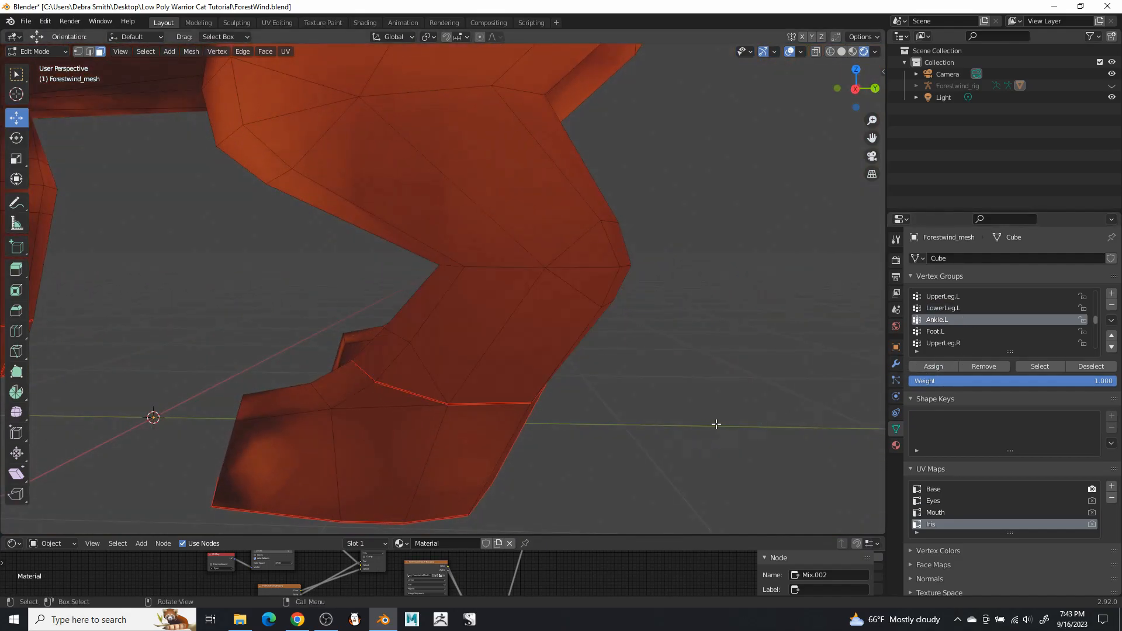
Select all linked faces of the left hind paw, assign them to the Foot.L vertex group with weight 1.000, and deselect everything
left_click(947, 333)
key("l")
middle_click_drag(450, 454, 515, 452)
scroll(515, 452, "down", 4)
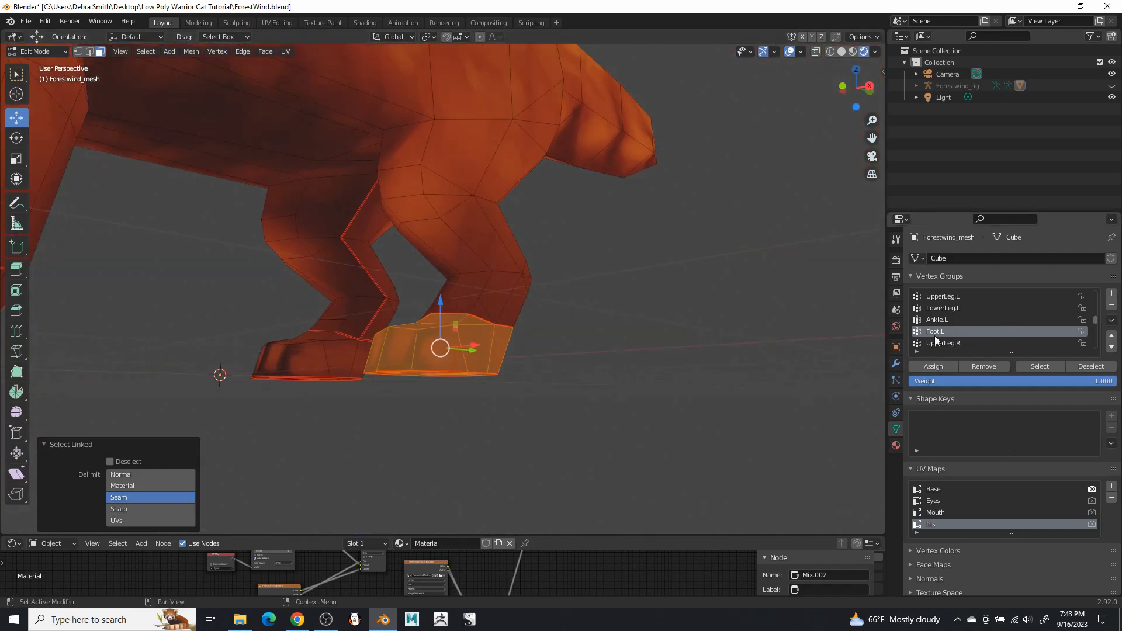
left_click(934, 366)
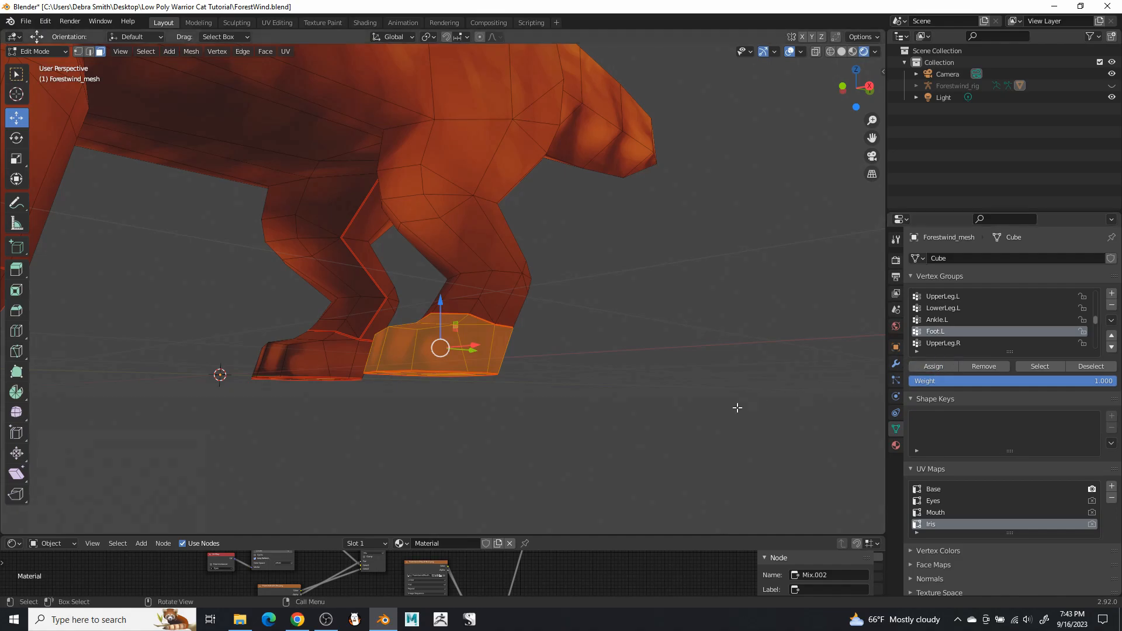
left_click(650, 303)
Select the loop of faces around the right hind leg's thigh and add the adjoining faces at the front of the knee
middle_click_drag(638, 298, 393, 329)
scroll(964, 307, "down", 3)
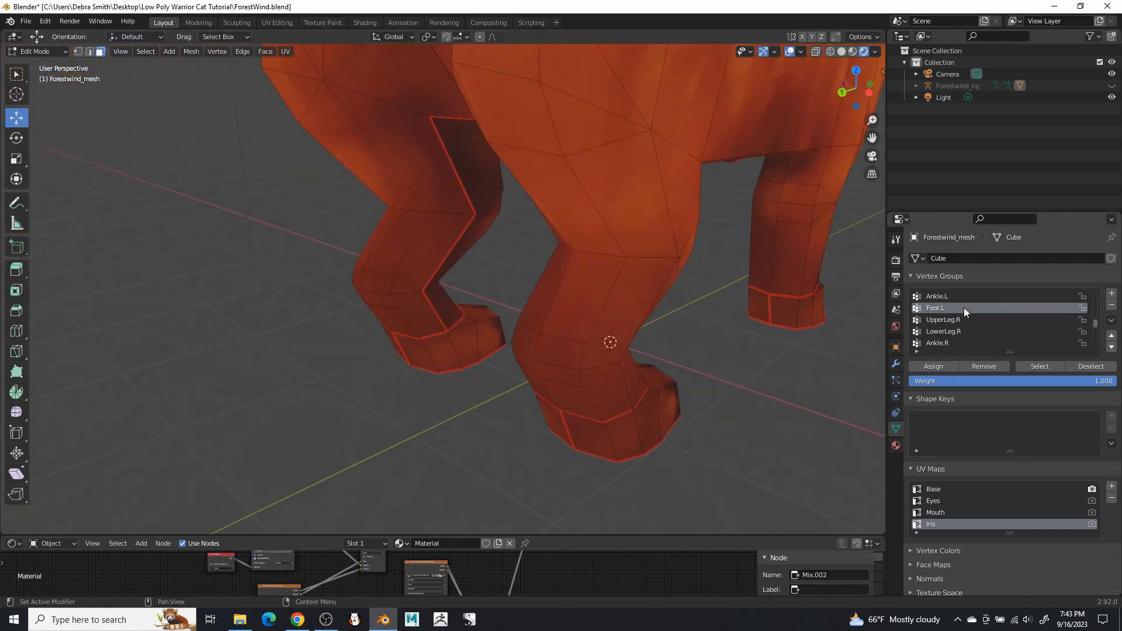
middle_click_drag(631, 257, 680, 200)
left_click(507, 266, "alt")
left_click(698, 179, "shift")
middle_click_drag(715, 235, 462, 257)
middle_click_drag(462, 258, 641, 202, "shift")
scroll(641, 202, "up", 1)
left_click(424, 259, "shift")
left_click(472, 250, "shift")
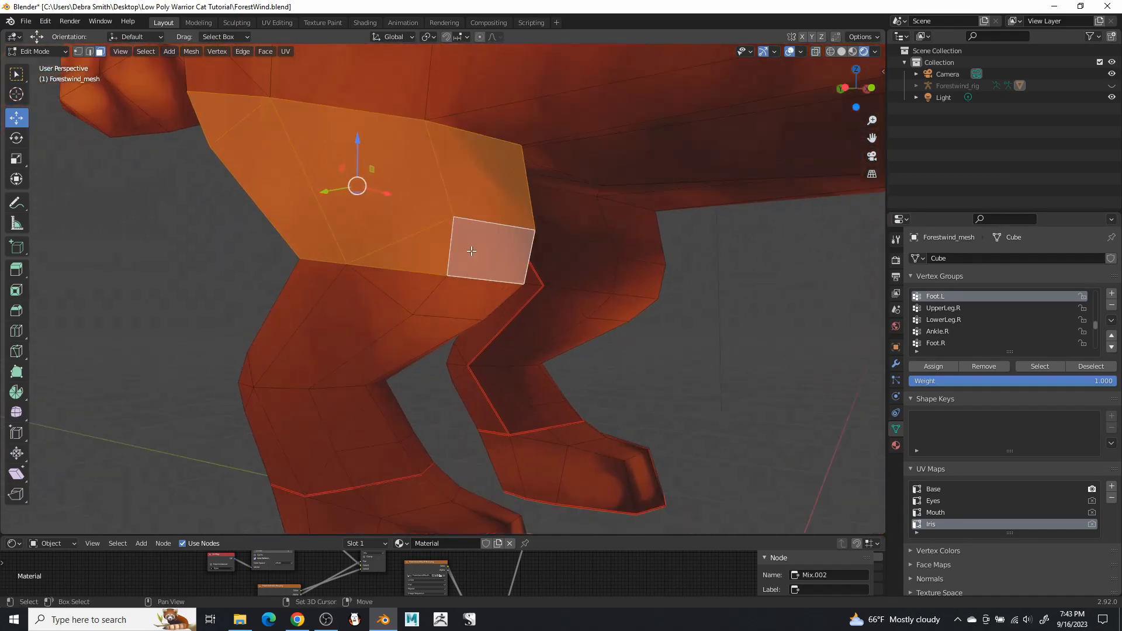
Complete the right thigh selection on its inner side, assign it to the UpperLeg.R vertex group with weight 1.000, and deselect everything
scroll(471, 250, "up", 4)
middle_click_drag(448, 230, 390, 233)
scroll(390, 233, "down", 3)
left_click(272, 296, "shift")
left_click(279, 296, "shift")
middle_click_drag(279, 297, 386, 324)
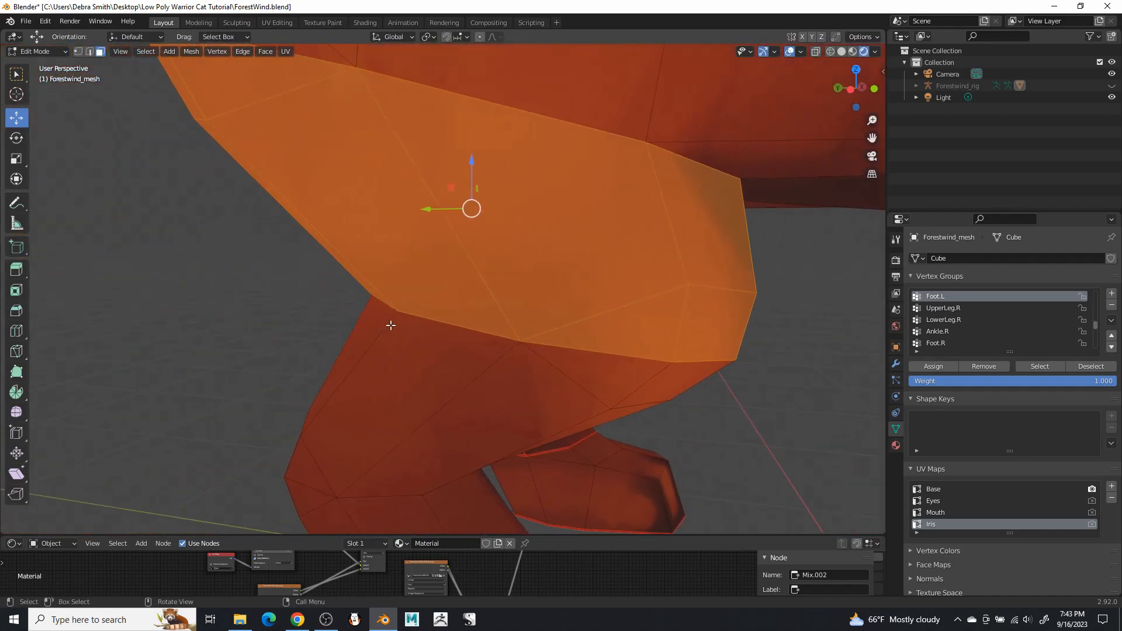
scroll(386, 325, "down", 3)
middle_click_drag(456, 343, 485, 338)
left_click(955, 309)
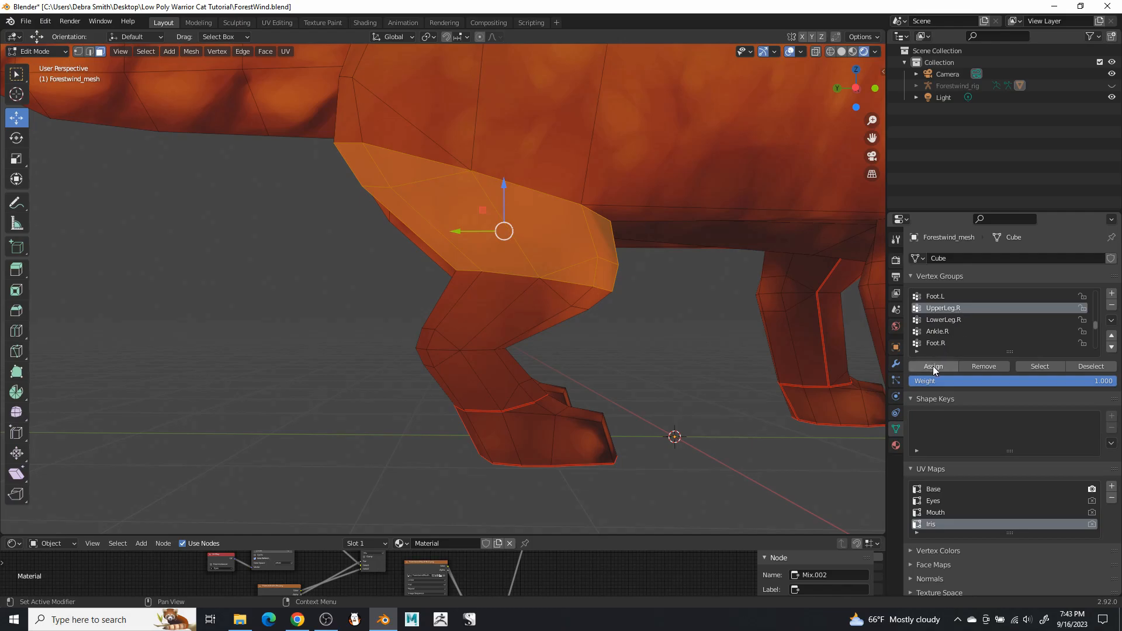
left_click(677, 378)
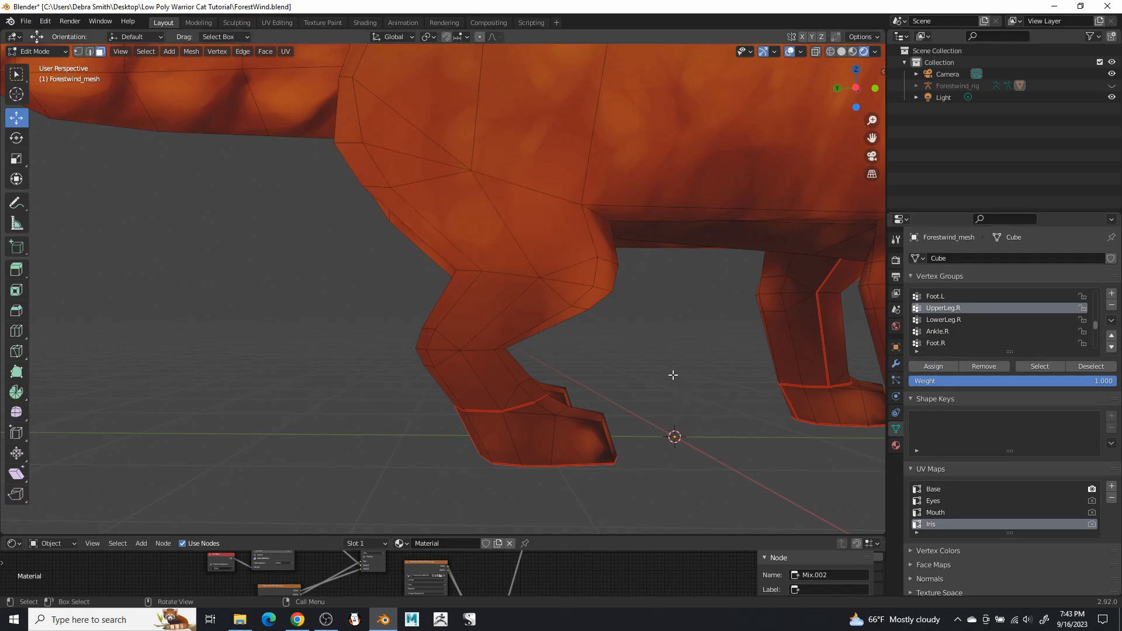
Select the loop of faces around the right hind leg's lower leg and add the adjoining faces just below the thigh
scroll(592, 328, "up", 4)
left_click(596, 335, "alt")
middle_click_drag(596, 335, 457, 201)
left_click(248, 253, "shift")
left_click(218, 260, "shift")
middle_click_drag(292, 293, 404, 328)
Complete the right lower-leg selection at the knee, assign it to the LowerLeg.R vertex group with weight 1.000, and deselect everything
scroll(544, 363, "down", 4)
left_click(471, 335, "shift")
middle_click_drag(471, 335, 397, 377)
left_click(464, 338, "shift")
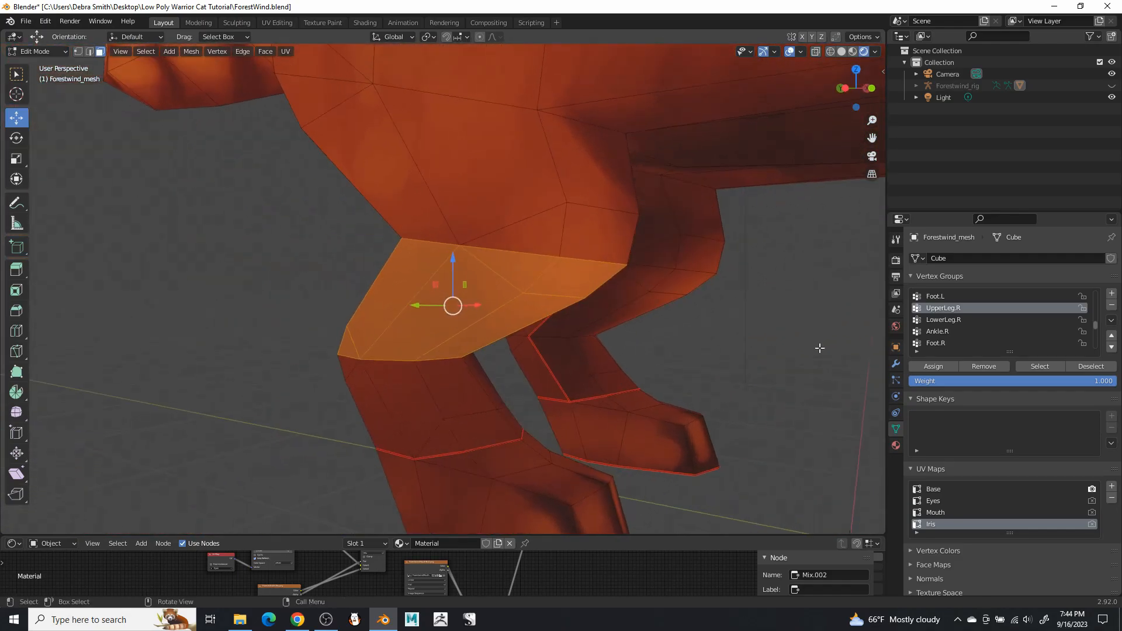
left_click(953, 319)
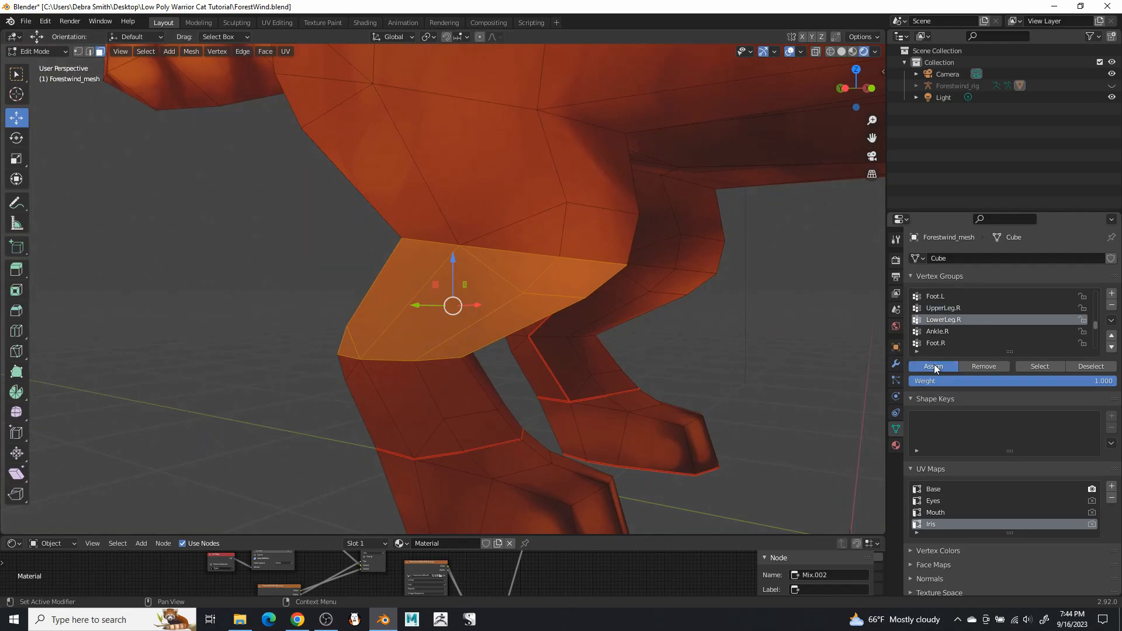
key("alt+a")
Select the loop of faces around the right hind ankle and add the adjoining faces at the back and inner side
middle_click_drag(738, 334, 714, 240)
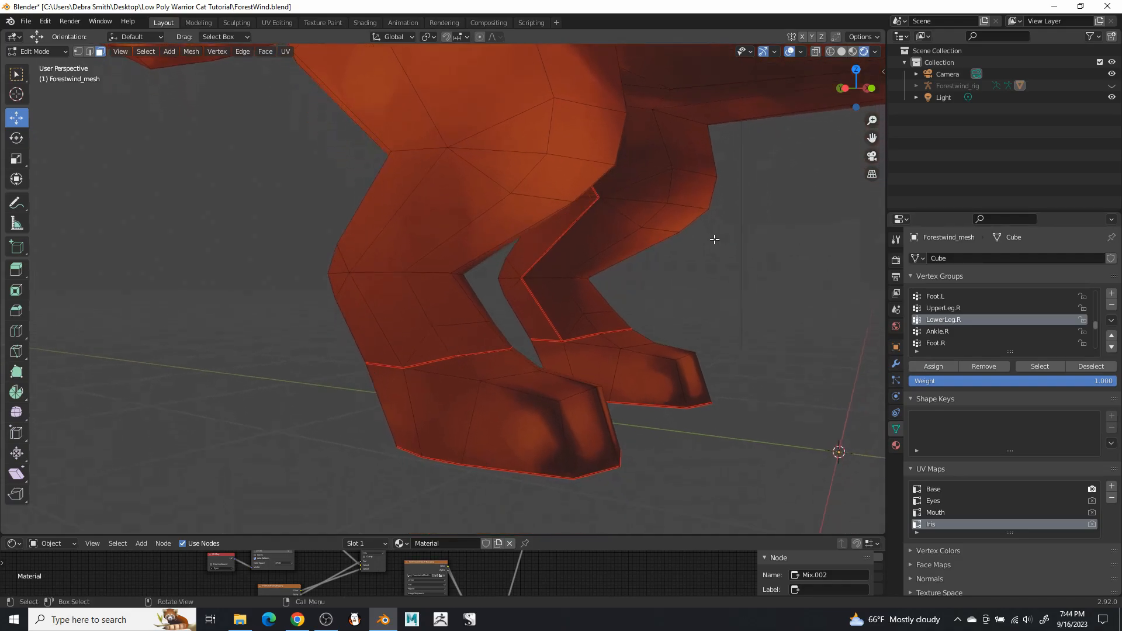
scroll(514, 304, "up", 4)
left_click(474, 320, "alt")
middle_click_drag(474, 319, 637, 258)
scroll(518, 251, "down", 4)
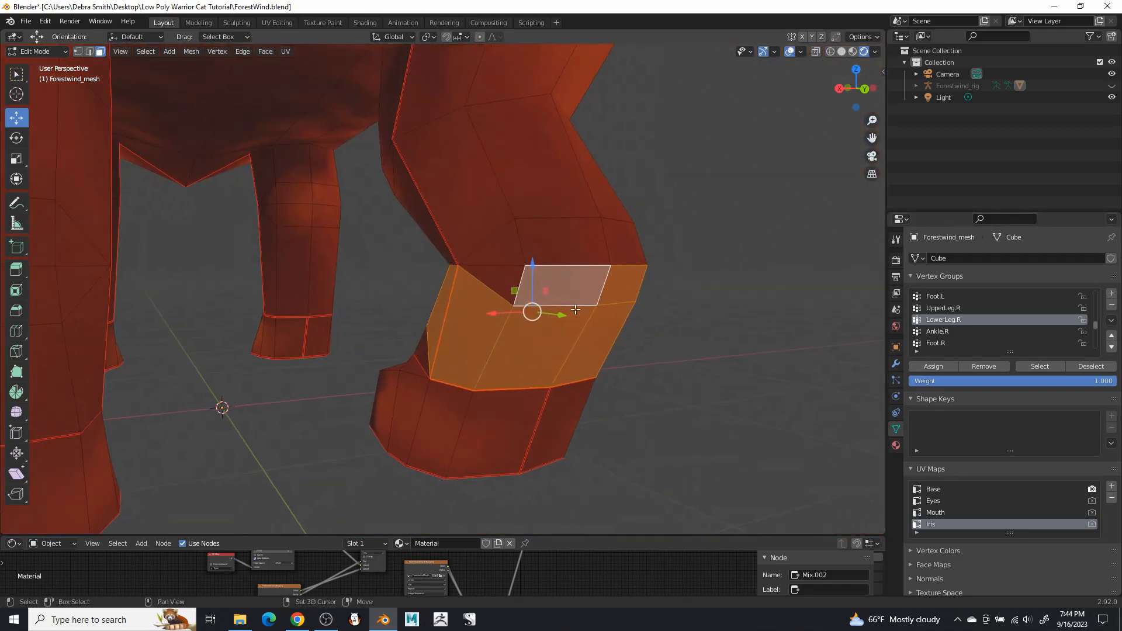
middle_click_drag(518, 251, 418, 426)
left_click(346, 445, "shift")
left_click(439, 415, "shift")
left_click(492, 396, "shift")
Complete the right ankle selection, assign it to the Ankle.R vertex group with weight 1.000, and deselect everything
middle_click_drag(493, 396, 731, 345)
left_click(380, 414, "shift")
left_click(951, 331)
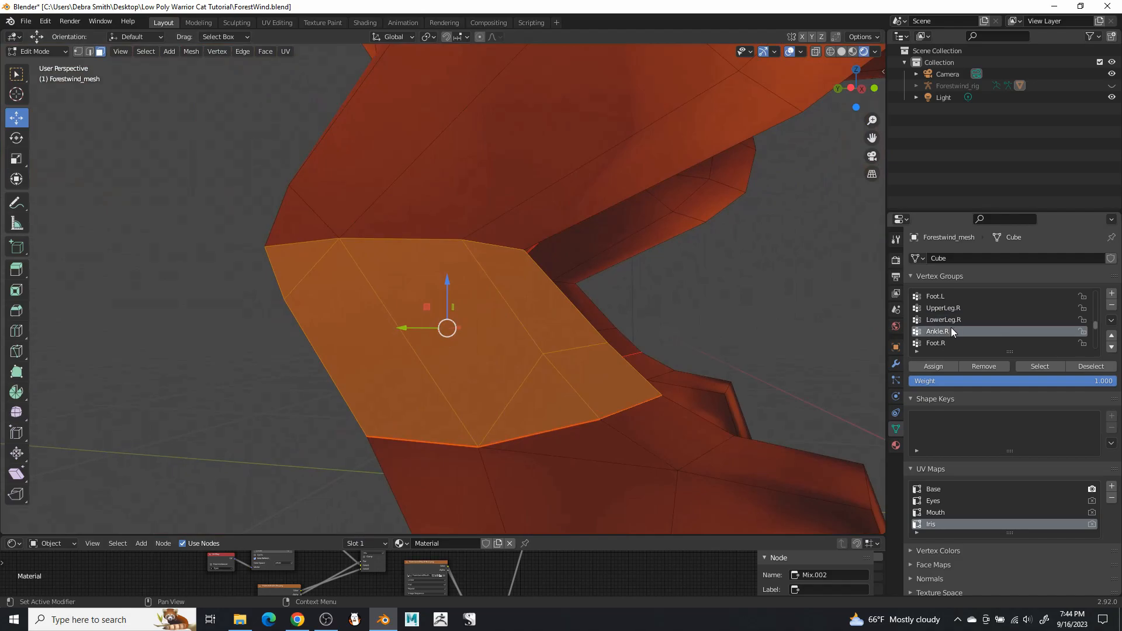
left_click(934, 366)
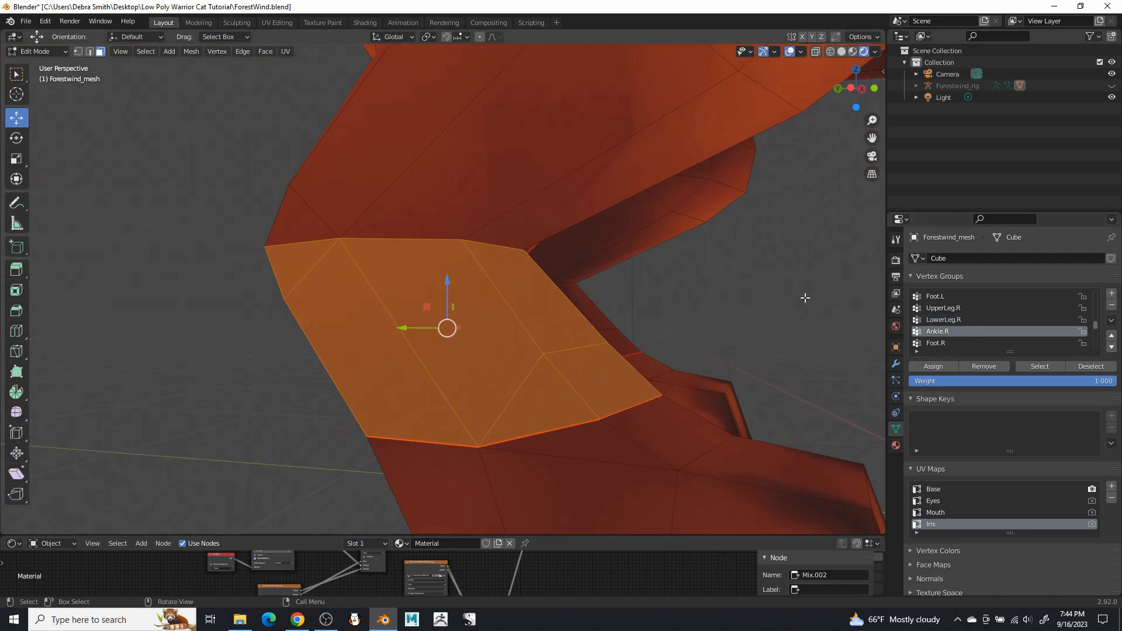
key("alt+a")
Select the linked faces of the right hind foot, assign them to the Foot.R vertex group with weight 1.000, and deselect everything
middle_click_drag(777, 321, 796, 370)
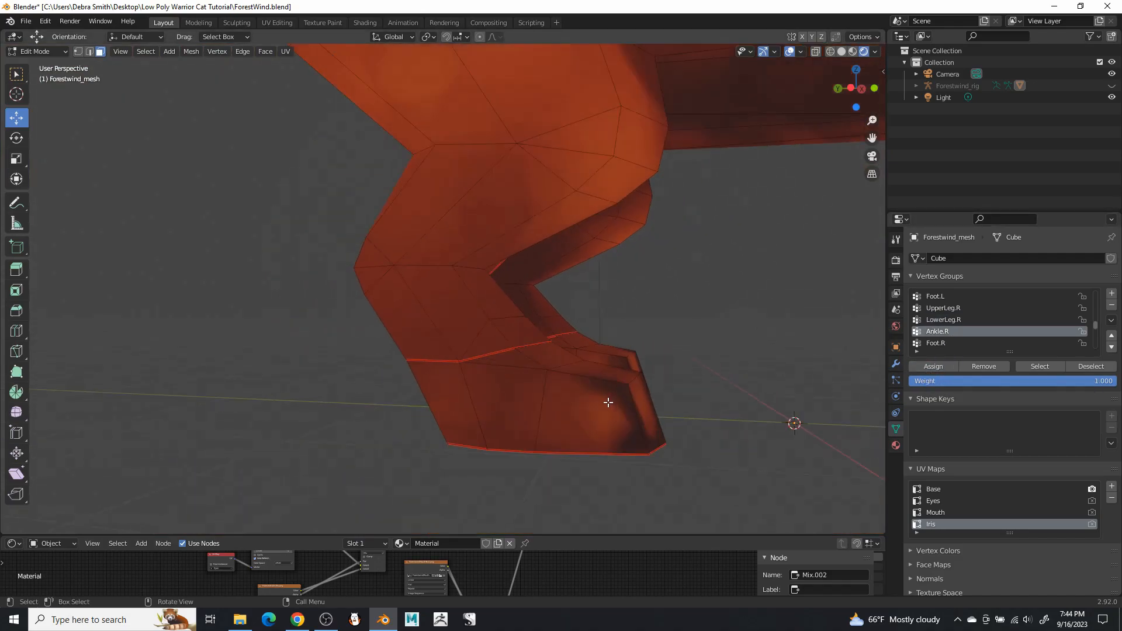
key("l")
middle_click_drag(608, 403, 641, 394)
left_click(952, 343)
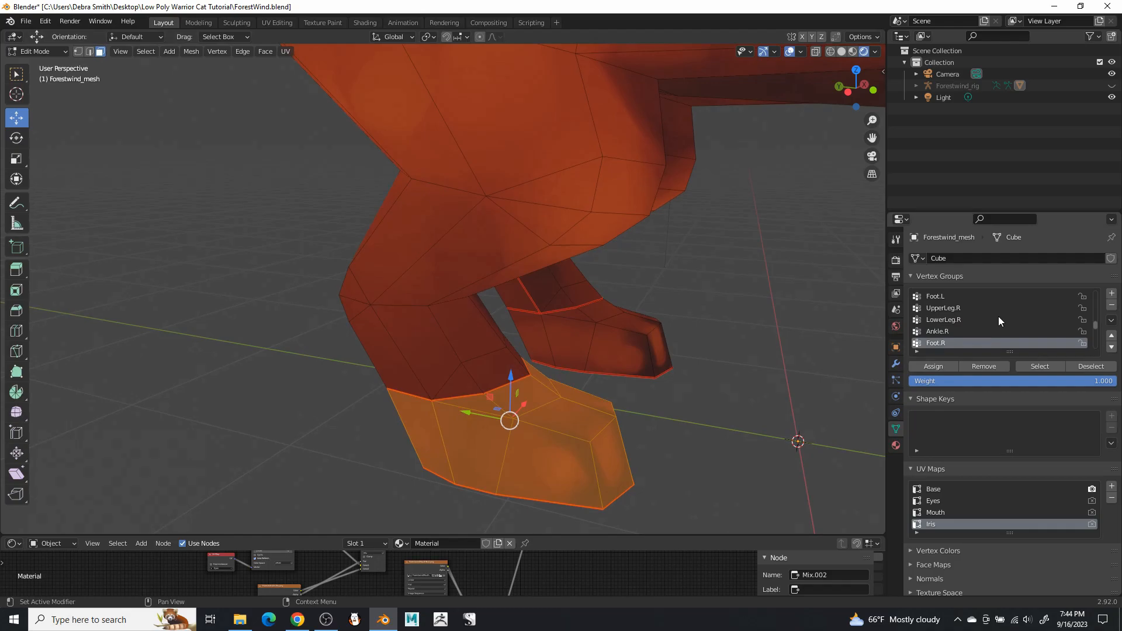
scroll(998, 316, "down", 4)
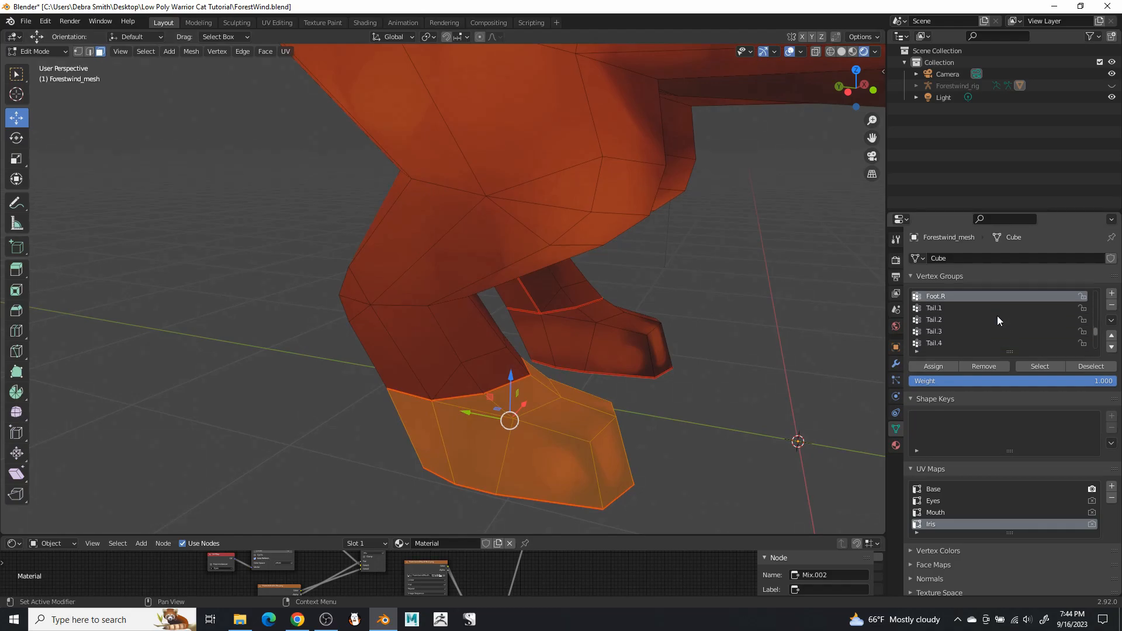
left_click(743, 412)
Select the loop of faces around the tail's base segment, assign it to the Tail.1 vertex group with weight 1.000, and deselect everything
scroll(626, 135, "down", 1)
middle_click_drag(626, 135, 692, 456, "shift")
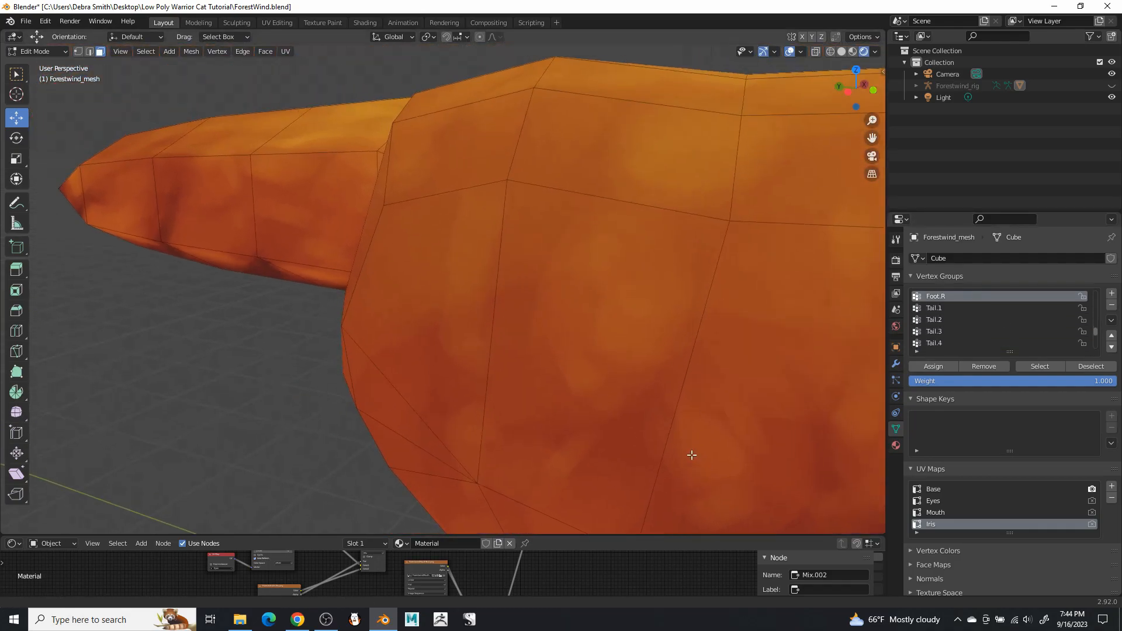
scroll(549, 326, "up", 2)
middle_click_drag(488, 245, 641, 371, "shift")
middle_click_drag(391, 240, 544, 269)
left_click_drag(488, 258, 572, 325)
middle_click_drag(572, 324, 456, 246)
left_click(441, 290, "alt")
left_click(949, 308)
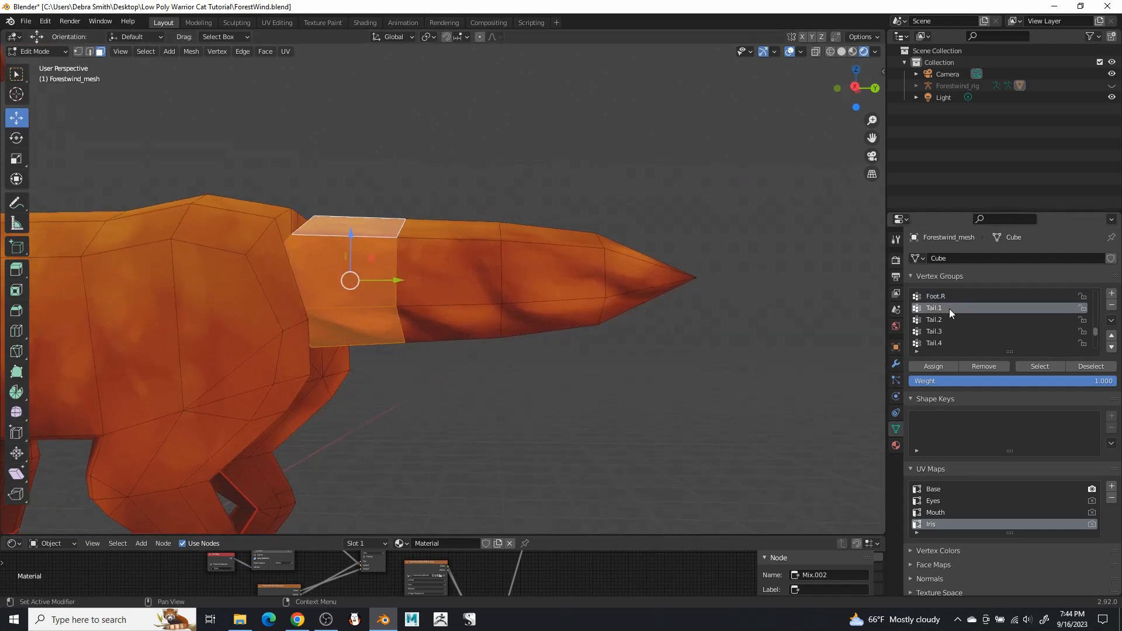
left_click(934, 366)
key("alt+a")
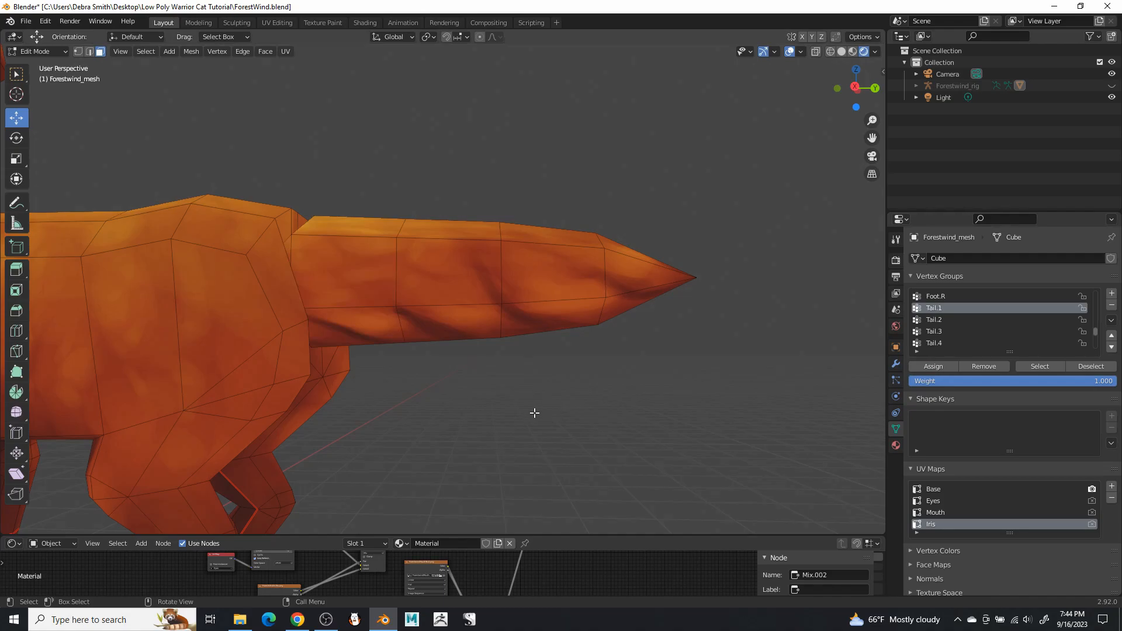
Assign the tail's second face loop to the Tail.2 vertex group and the third loop to Tail.3, each with weight 1.000
left_click(455, 257)
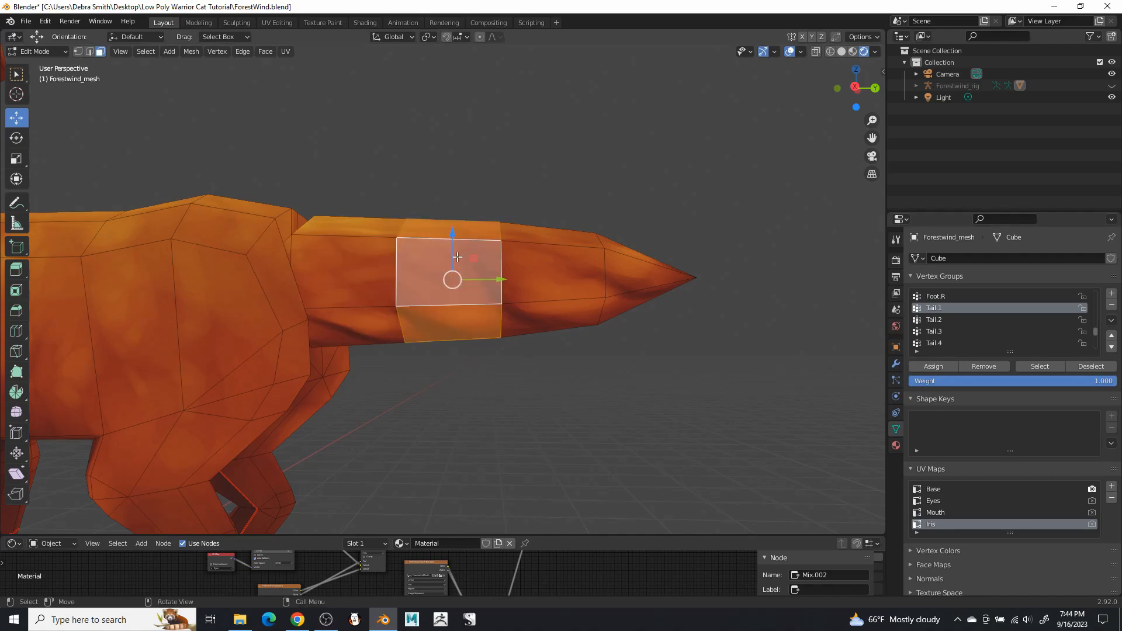
left_click(941, 320)
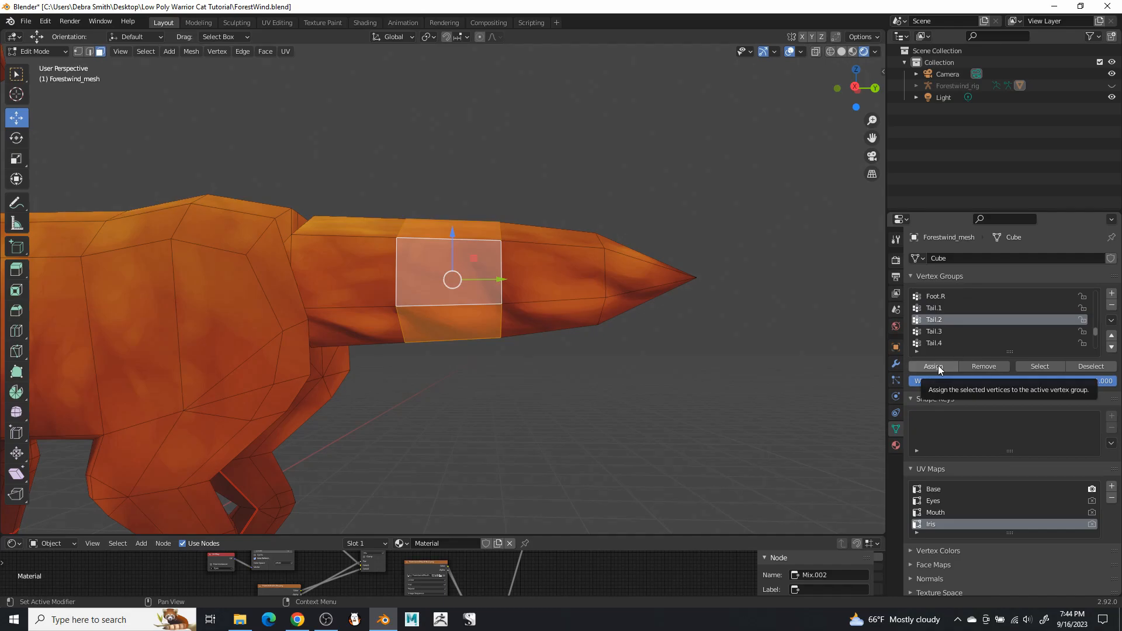
left_click(933, 367)
left_click_drag(675, 373, 637, 351)
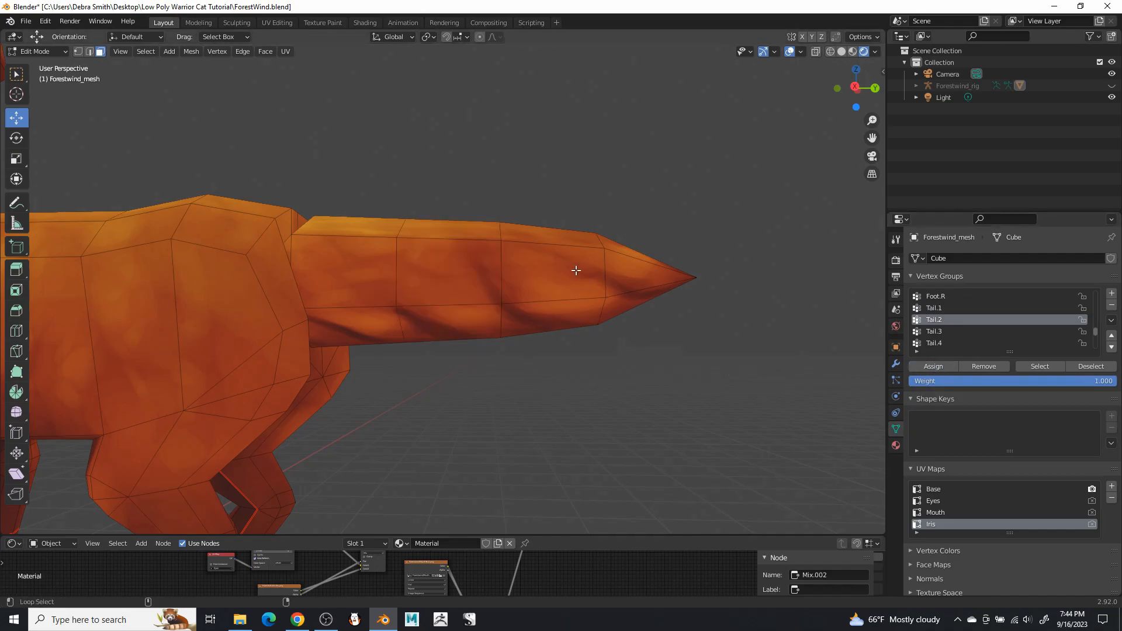
left_click(576, 269)
left_click(942, 331)
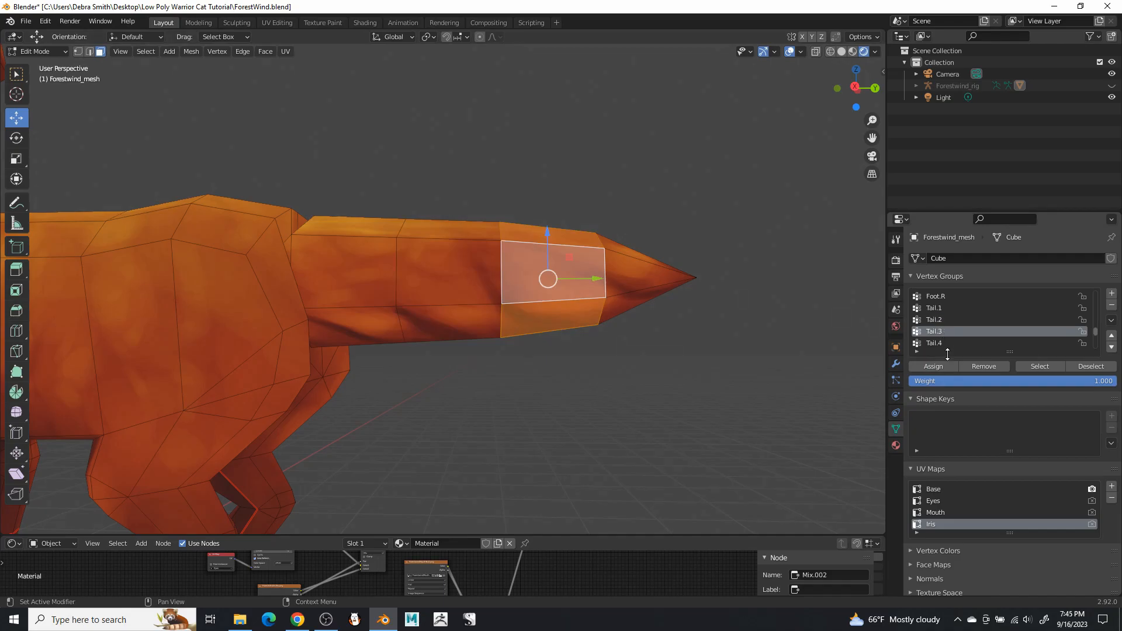
Select the faces around the tail tip, assign them to the Tail.4 vertex group with weight 1.000, and deselect everything
middle_click_drag(769, 380, 489, 316)
left_click_drag(400, 273, 418, 292)
middle_click_drag(418, 293, 604, 315)
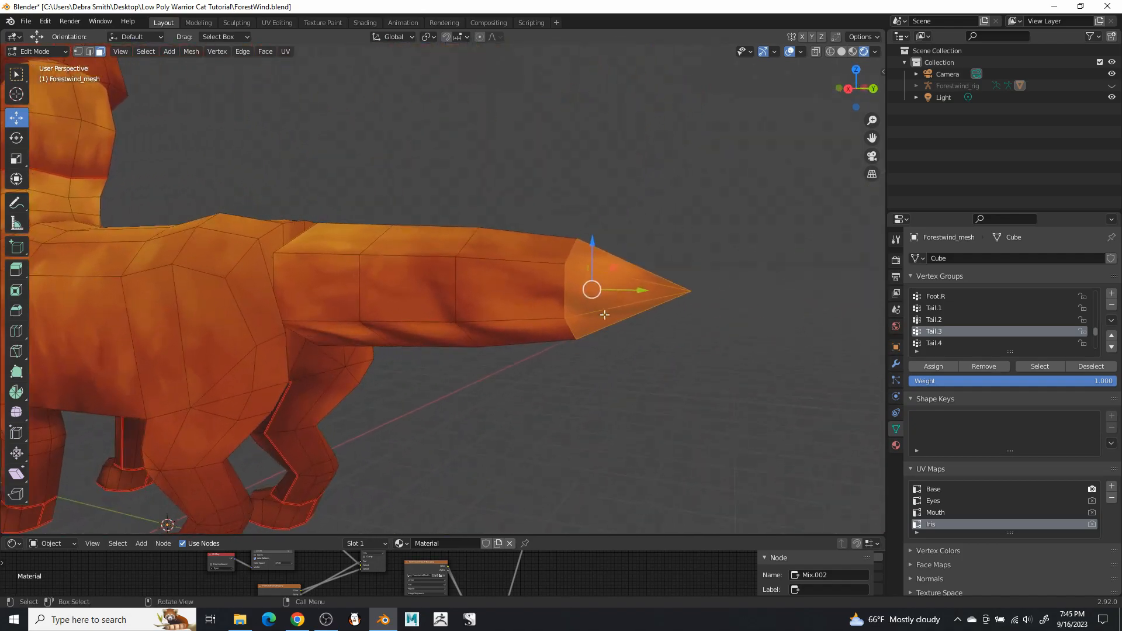
left_click(954, 342)
scroll(979, 335, "down", 6)
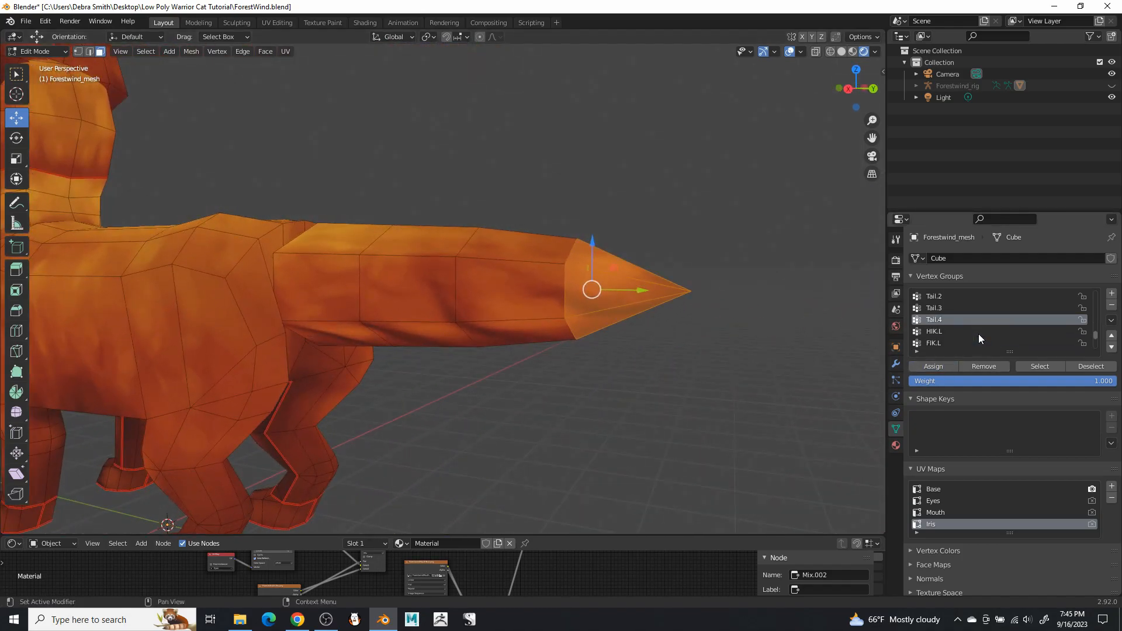
left_click(636, 402)
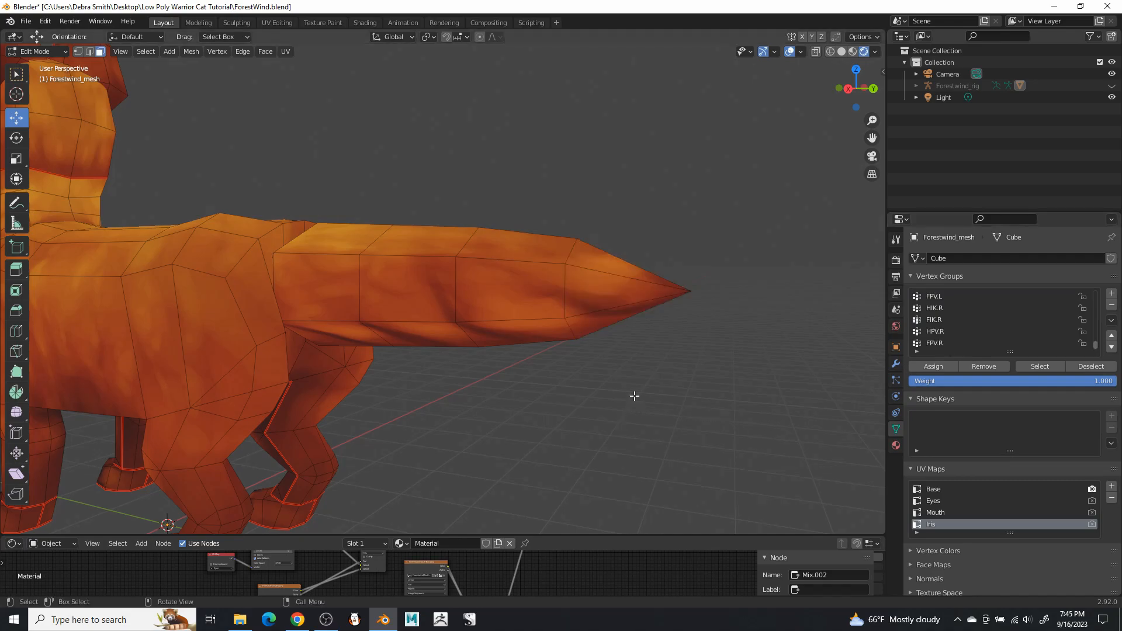
Make the Root vertex group of the cat mesh active
scroll(591, 391, "down", 5)
middle_click_drag(523, 379, 630, 357)
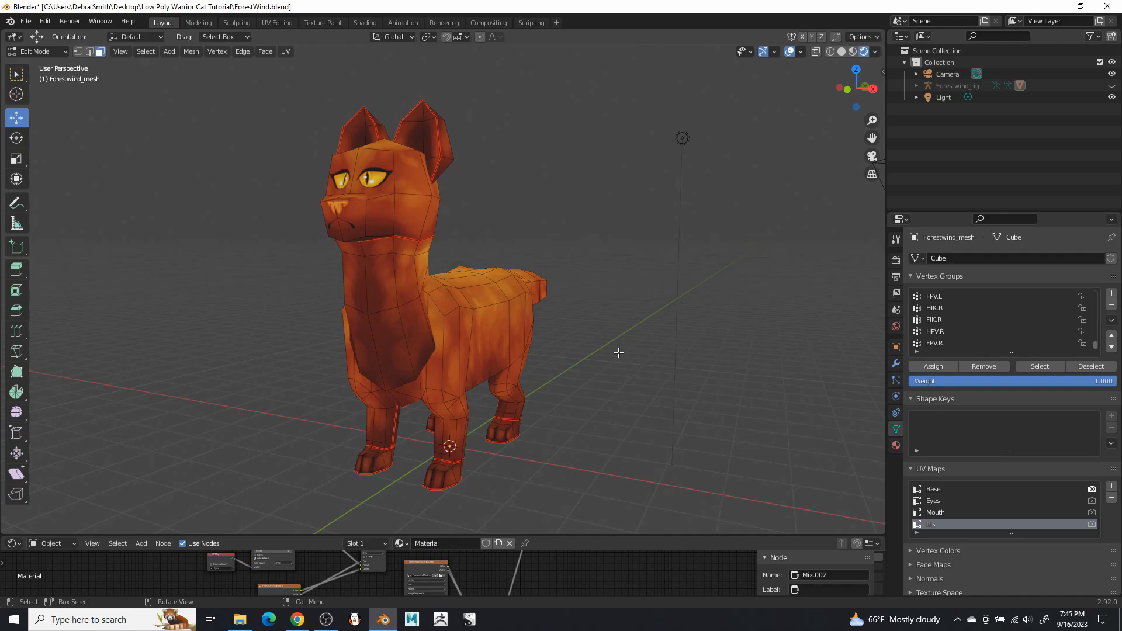
scroll(1014, 303, "up", 10)
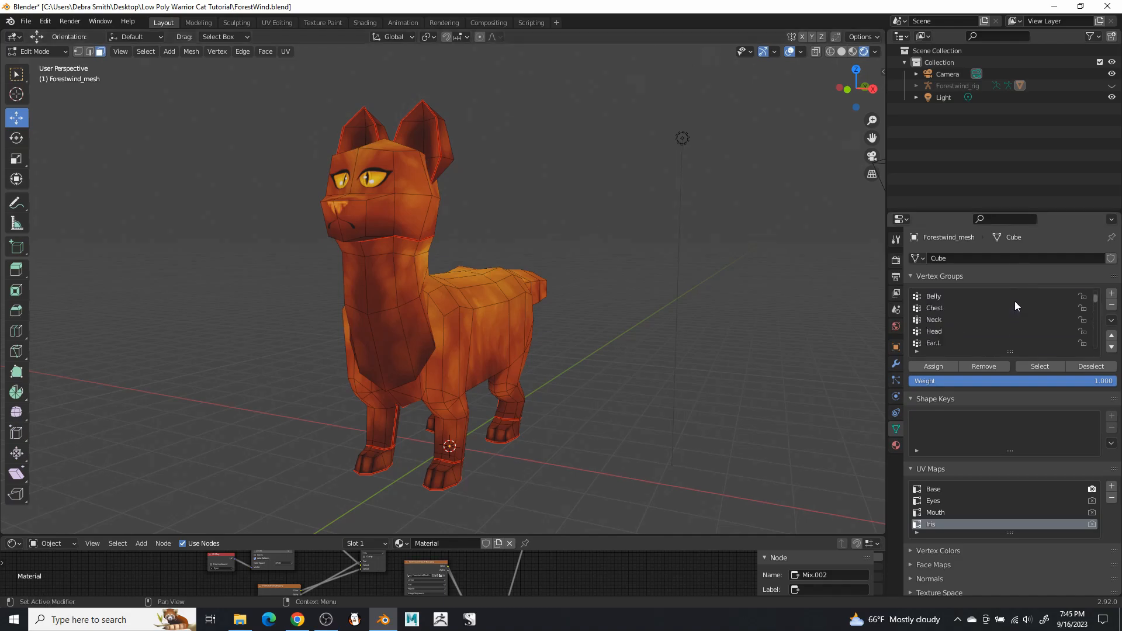
left_click(977, 297)
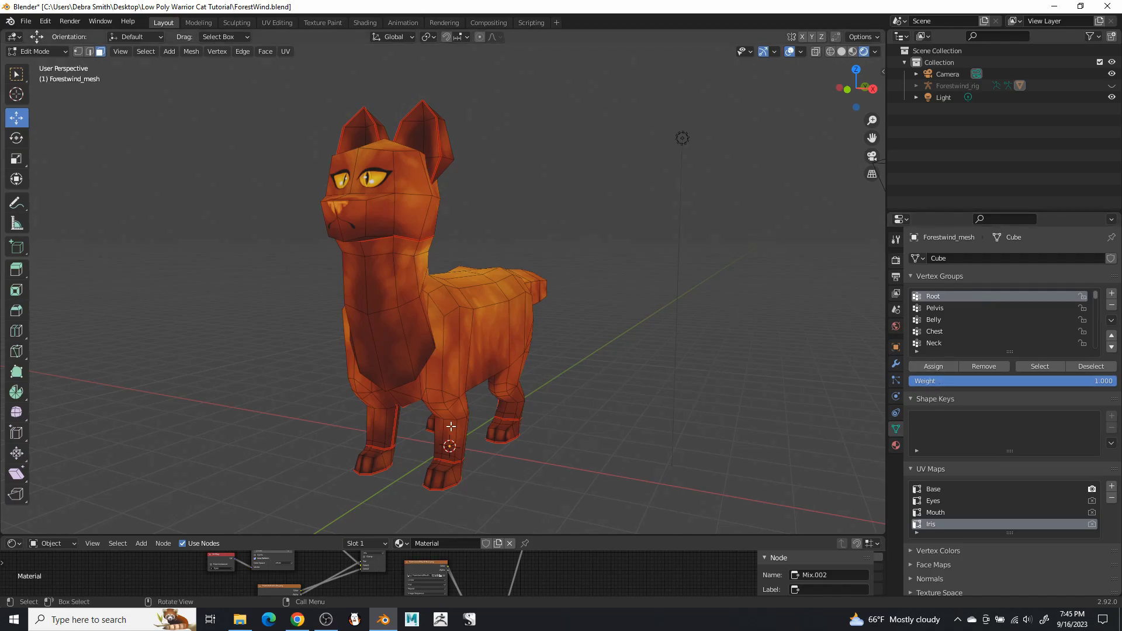
Examine the cat's tail, hips and body from several sides
scroll(564, 268, "up", 5)
middle_click_drag(563, 268, 433, 267)
scroll(498, 268, "down", 5)
scroll(396, 300, "up", 5)
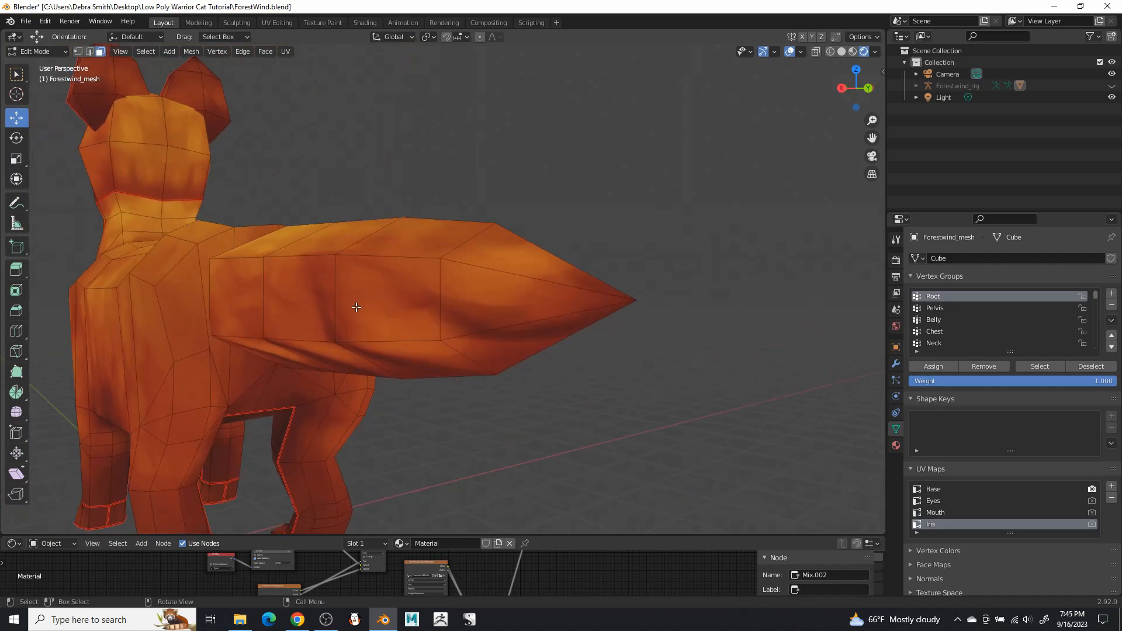
middle_click_drag(469, 323, 556, 310)
scroll(519, 295, "down", 4)
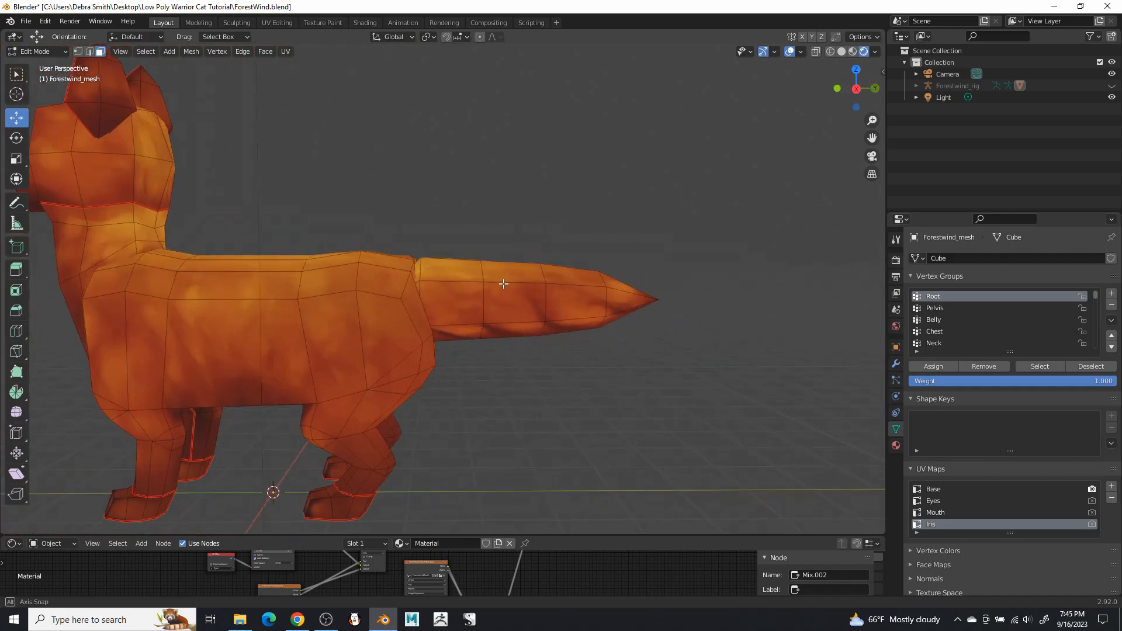
scroll(498, 283, "up", 4)
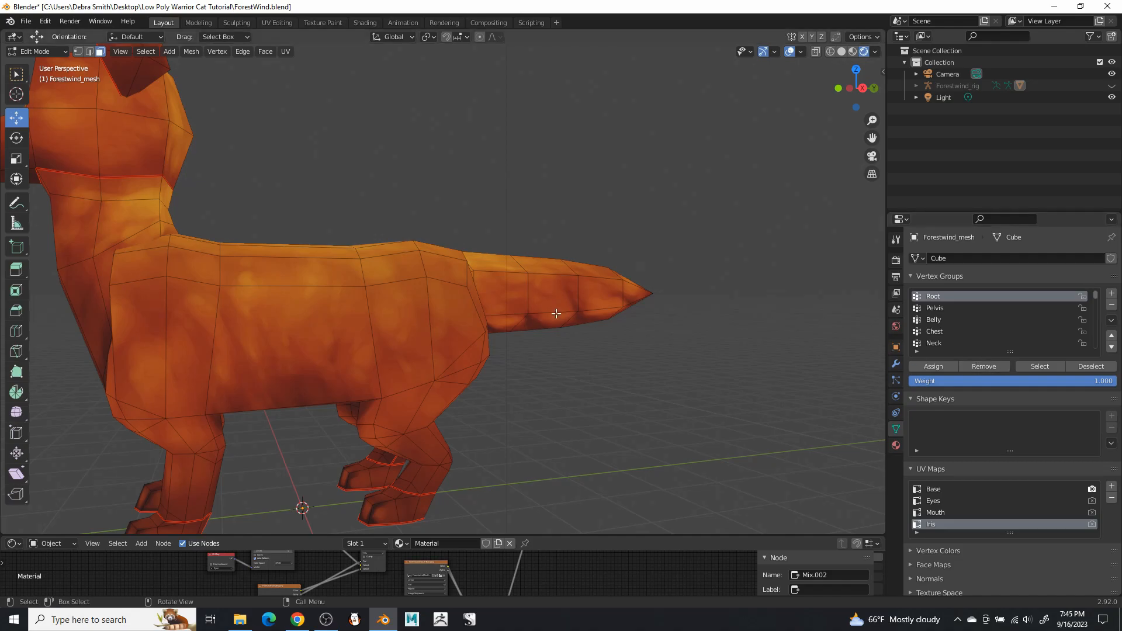
middle_click_drag(378, 221, 417, 237)
Return the mesh to Object Mode, unhide Forestwind_rig, and select the rig
left_click(36, 52)
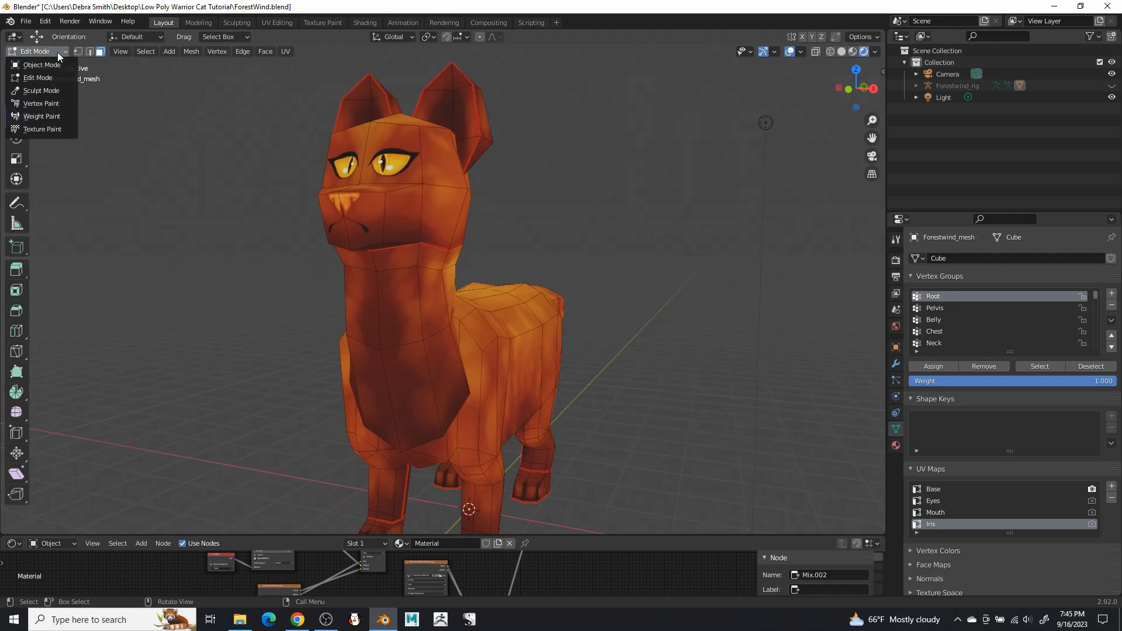
left_click(35, 61)
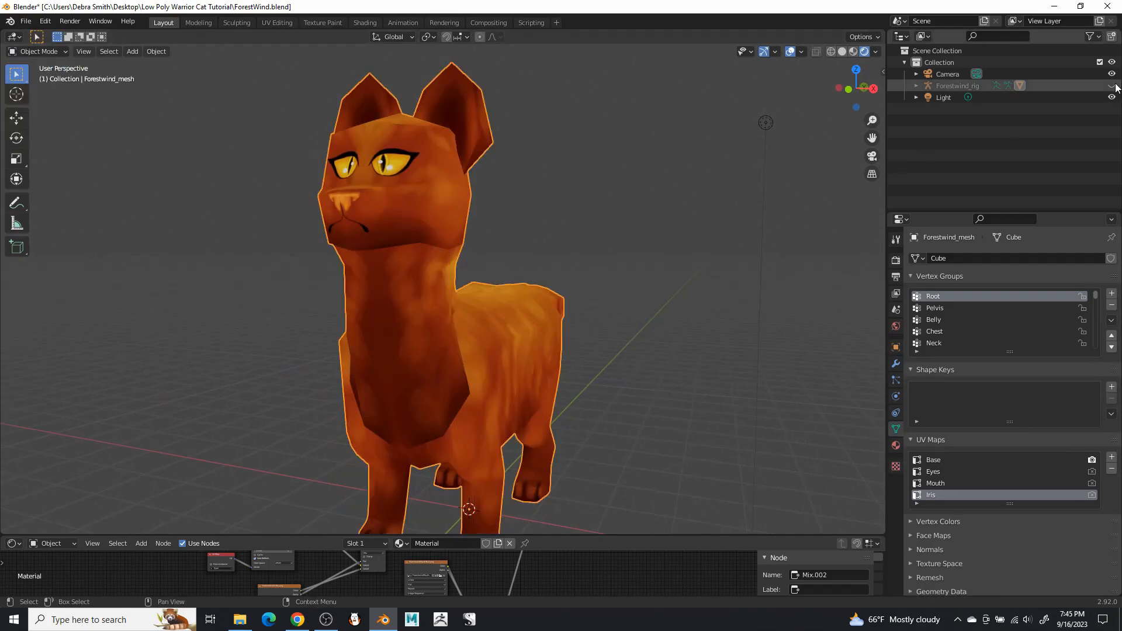
left_click(1112, 86)
middle_click_drag(436, 321, 443, 284)
left_click(443, 284)
left_click(60, 67)
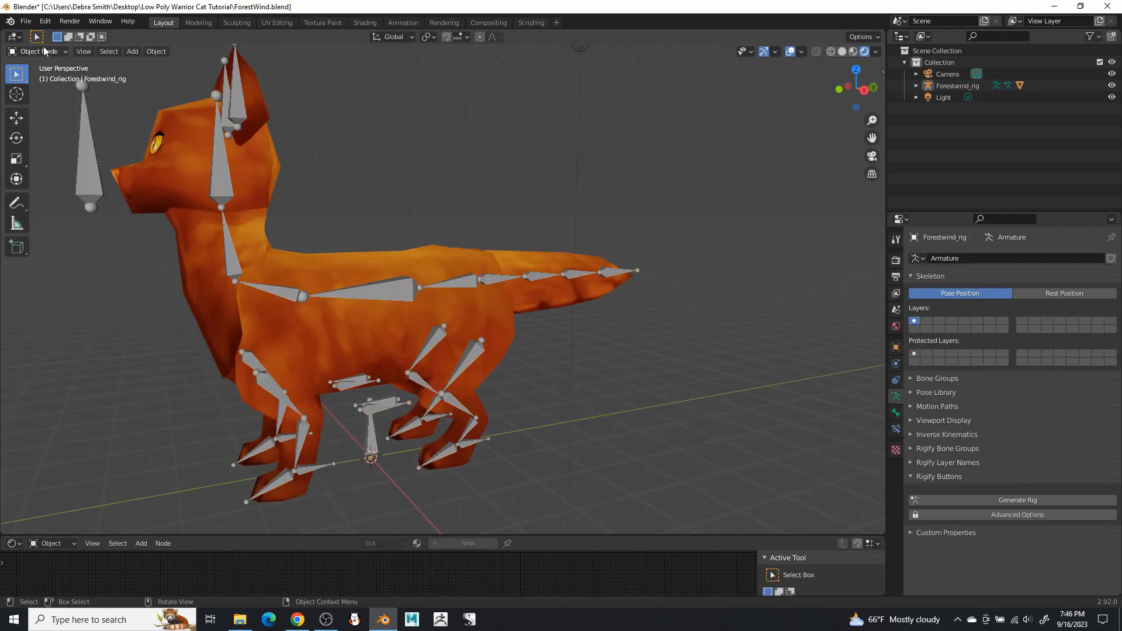
Put the rig into Pose Mode and select the Pelvis bone
left_click(36, 52)
left_click(40, 89)
middle_click_drag(632, 317, 443, 284)
left_click(476, 301)
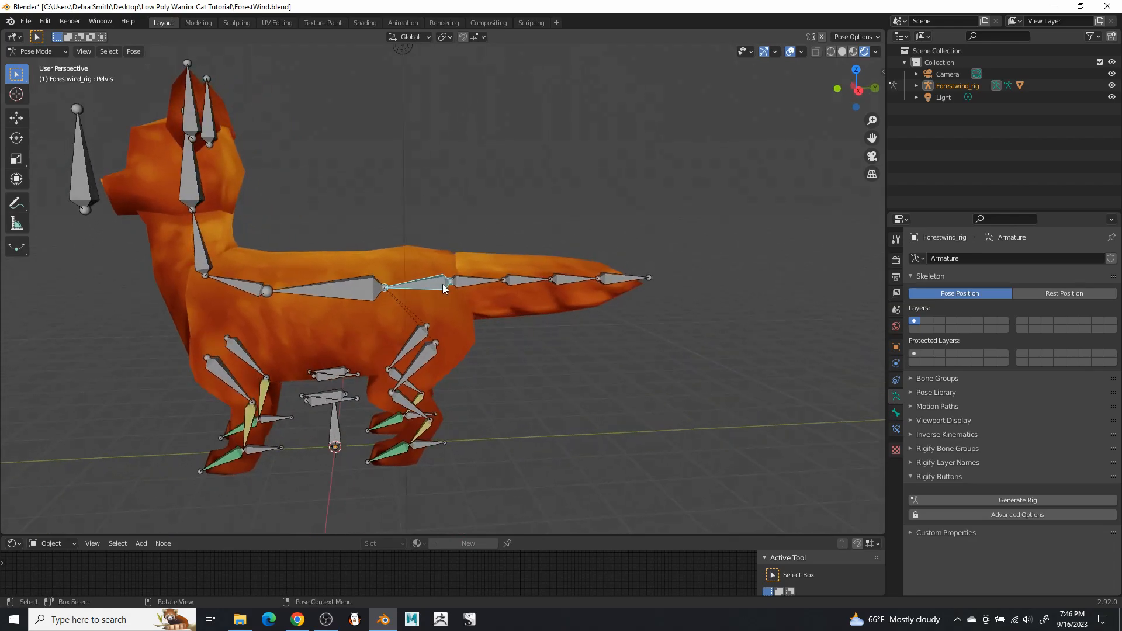
scroll(443, 284, "up", 3)
Switch the rig to Edit Mode and parent the Tail.1 bone to the Pelvis bone with Keep Offset
left_click(49, 54)
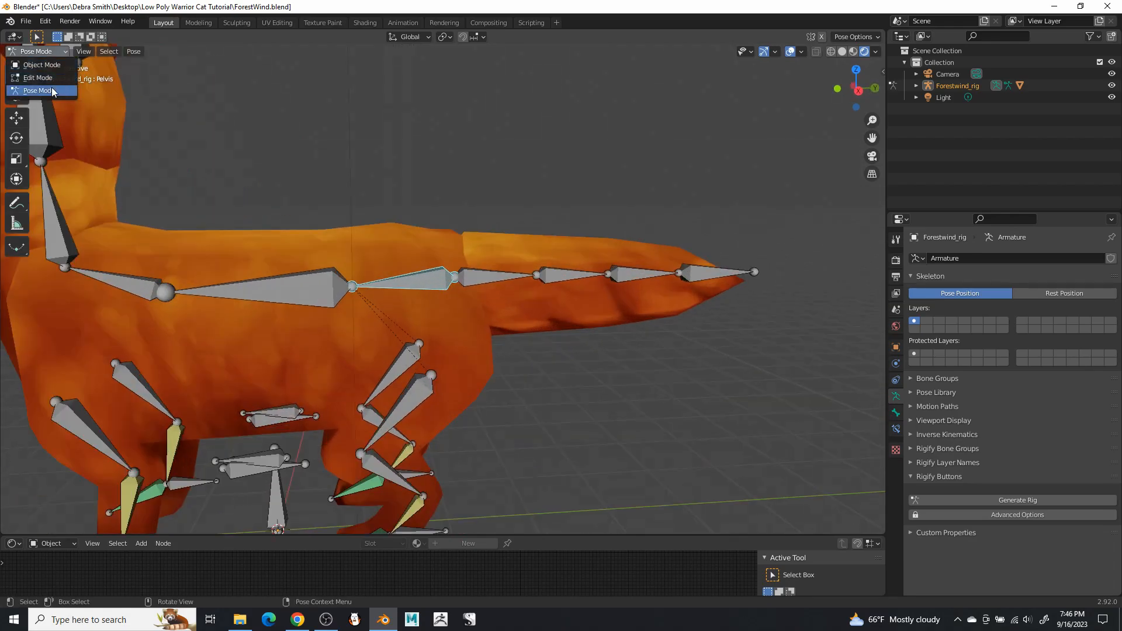
left_click(37, 78)
left_click(490, 286)
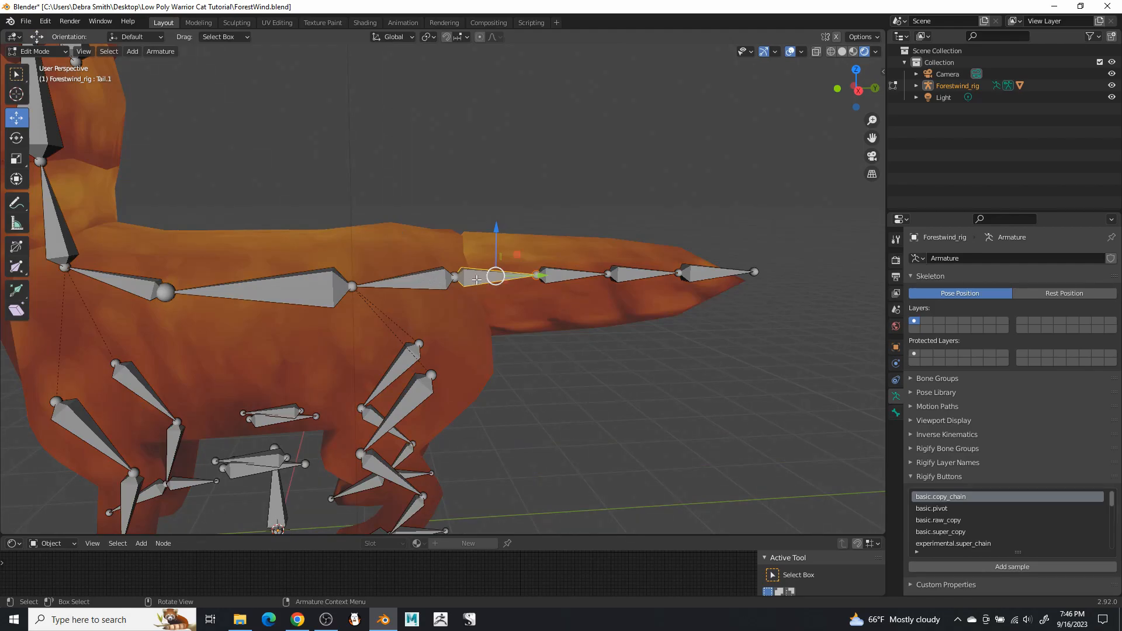
left_click(434, 284, "shift")
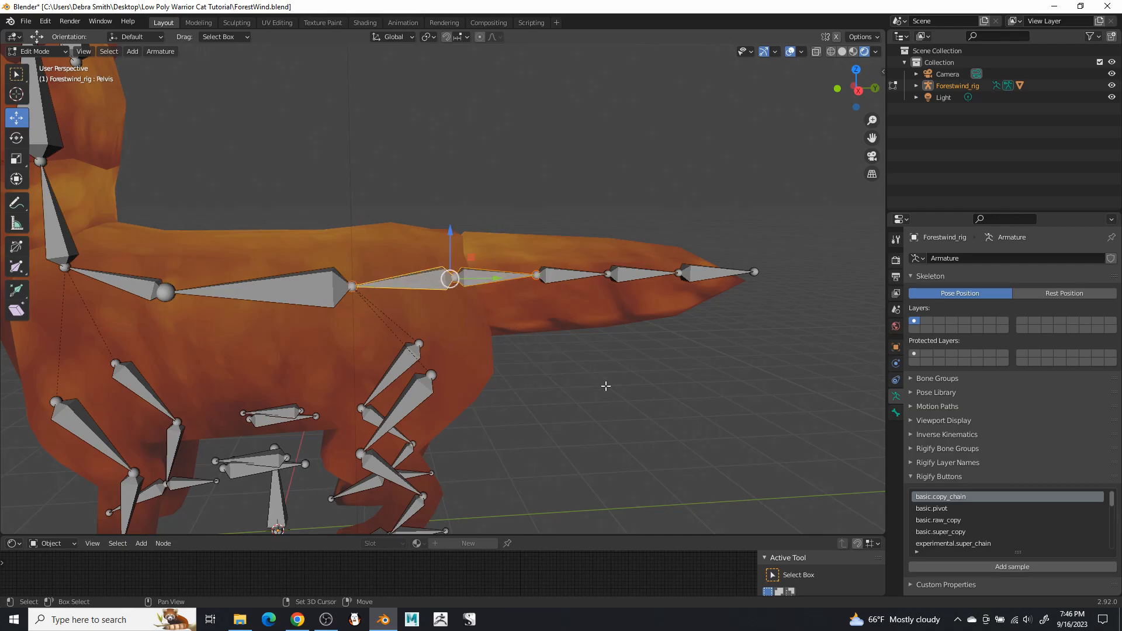
key("ctrl+p")
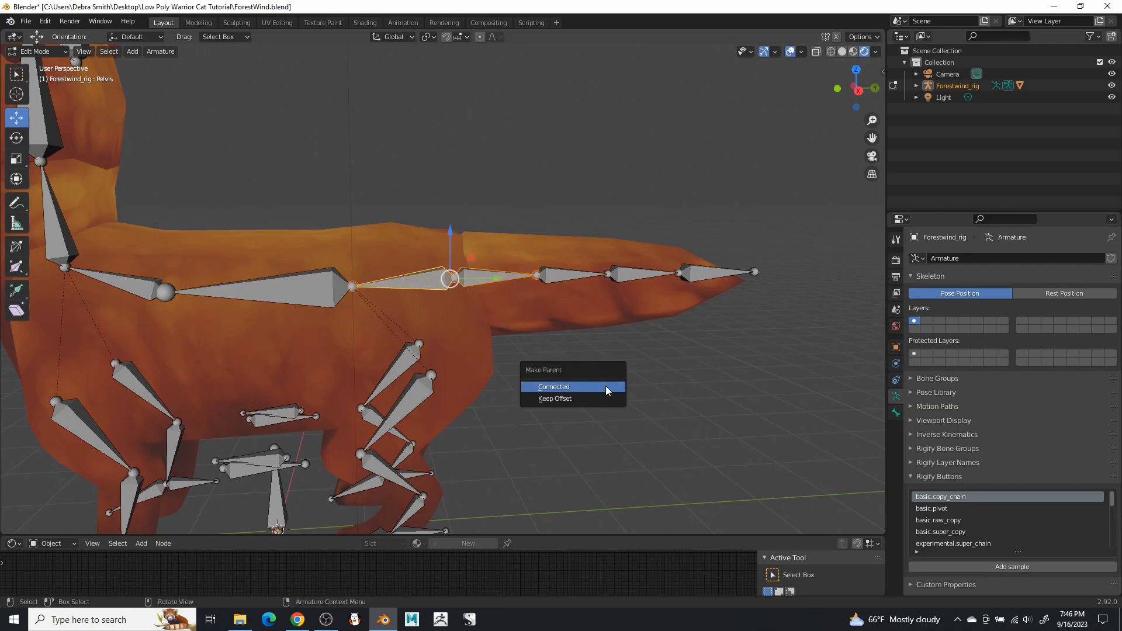
left_click(564, 400)
Leave Edit Mode, reselect Forestwind_rig and put it into Pose Mode
scroll(519, 350, "down", 5)
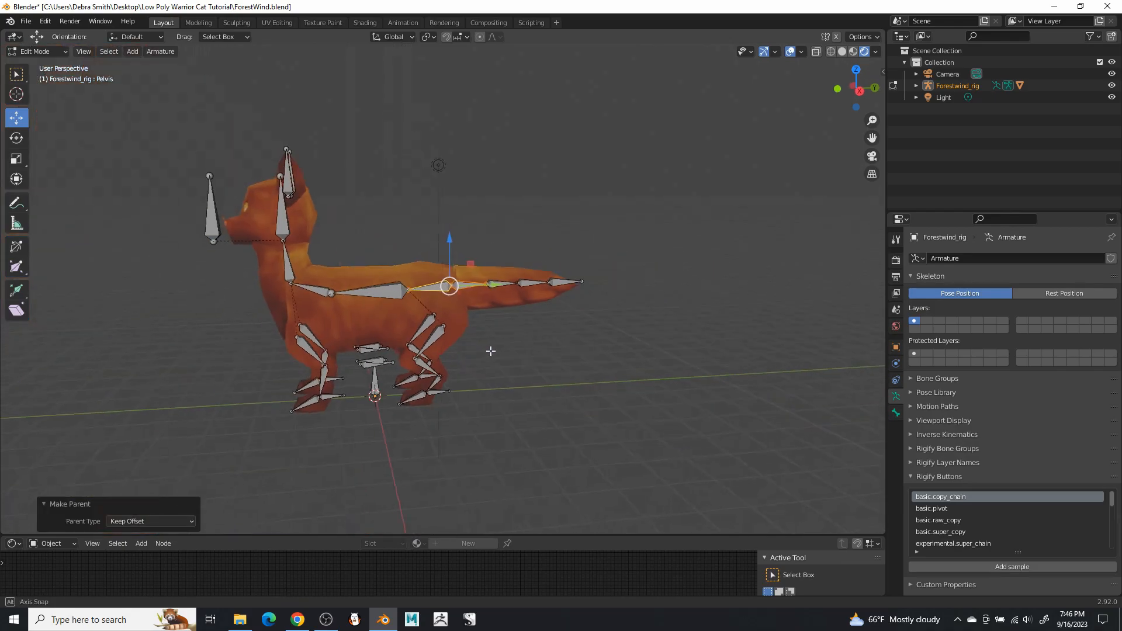
scroll(519, 350, "up", 2)
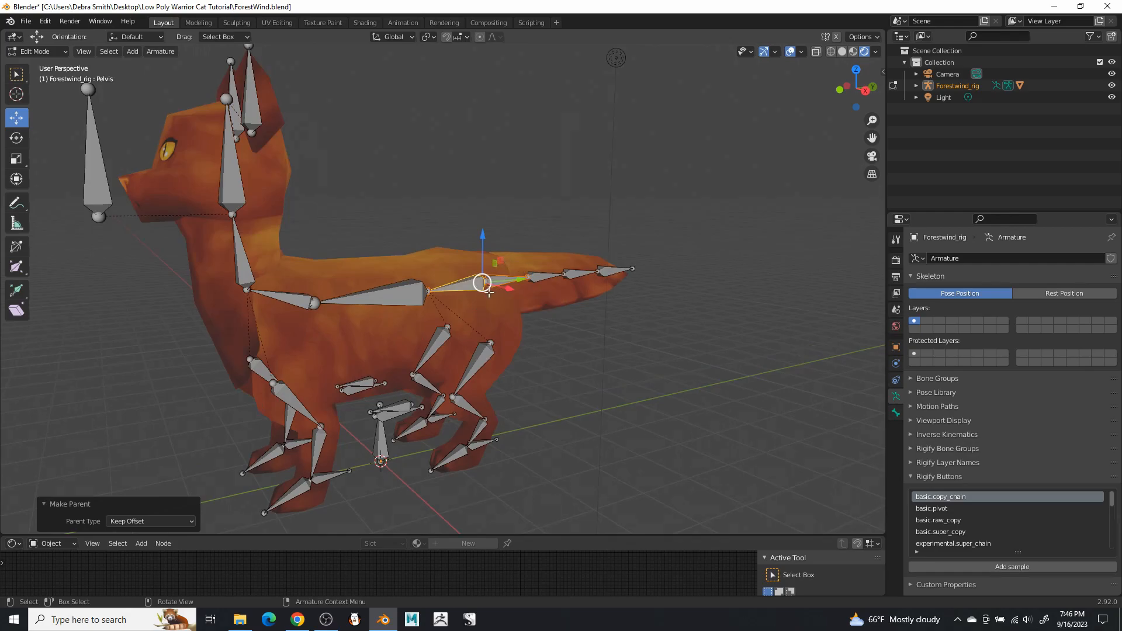
key("Tab")
left_click(468, 281)
left_click(43, 52)
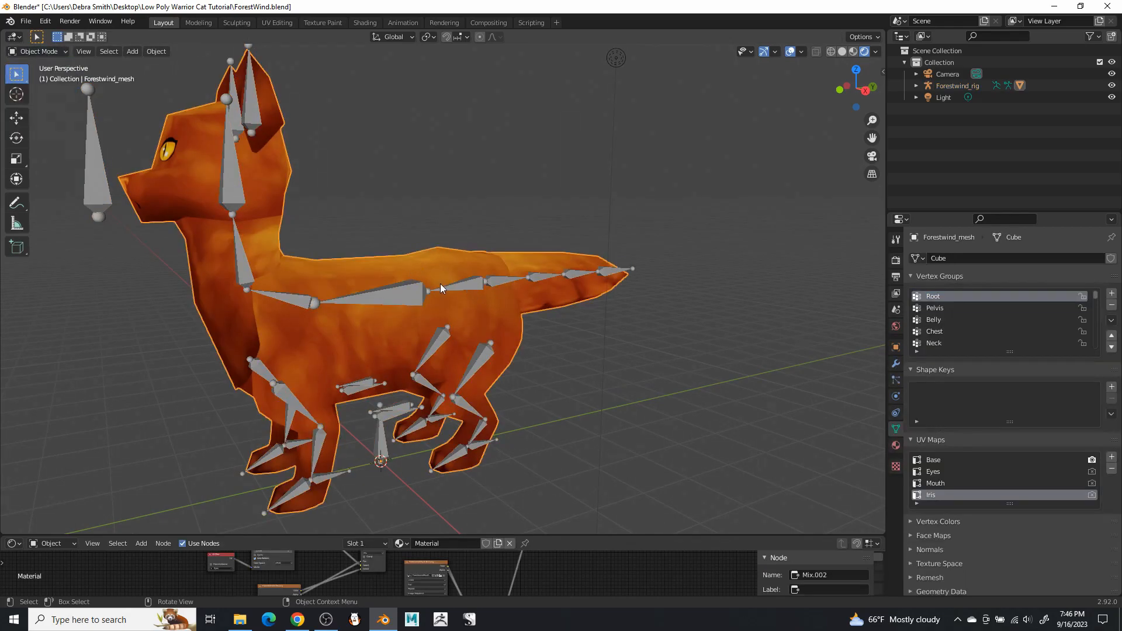
left_click(439, 283)
left_click(52, 51)
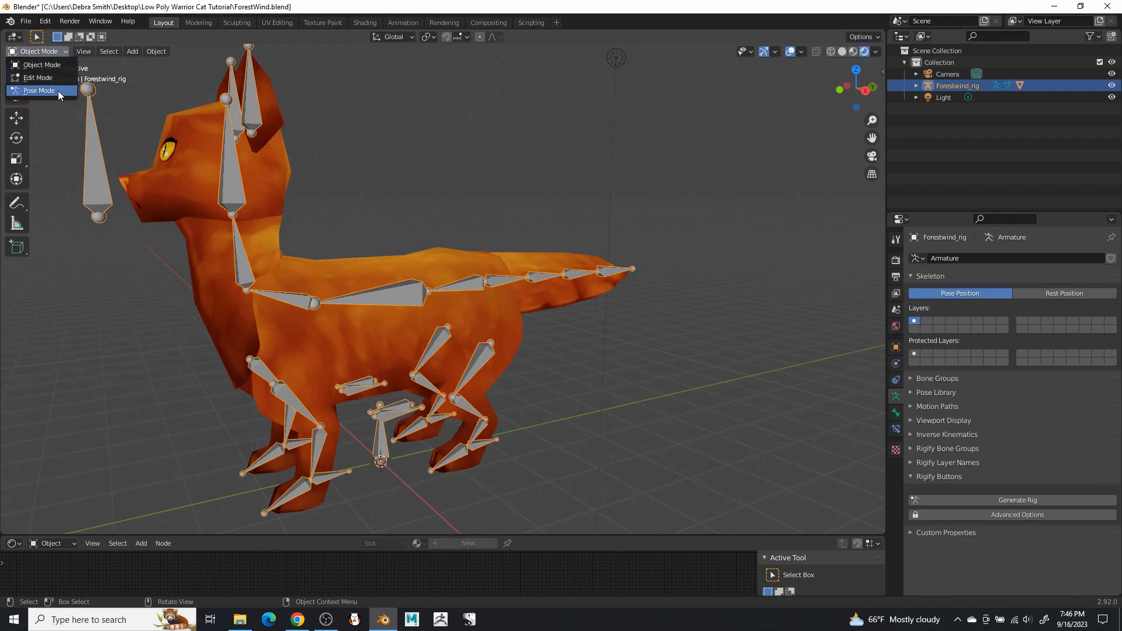
left_click(58, 90)
Test-move the Pelvis bone to check that the body and tail follow, and cancel the move
scroll(482, 268, "down", 4)
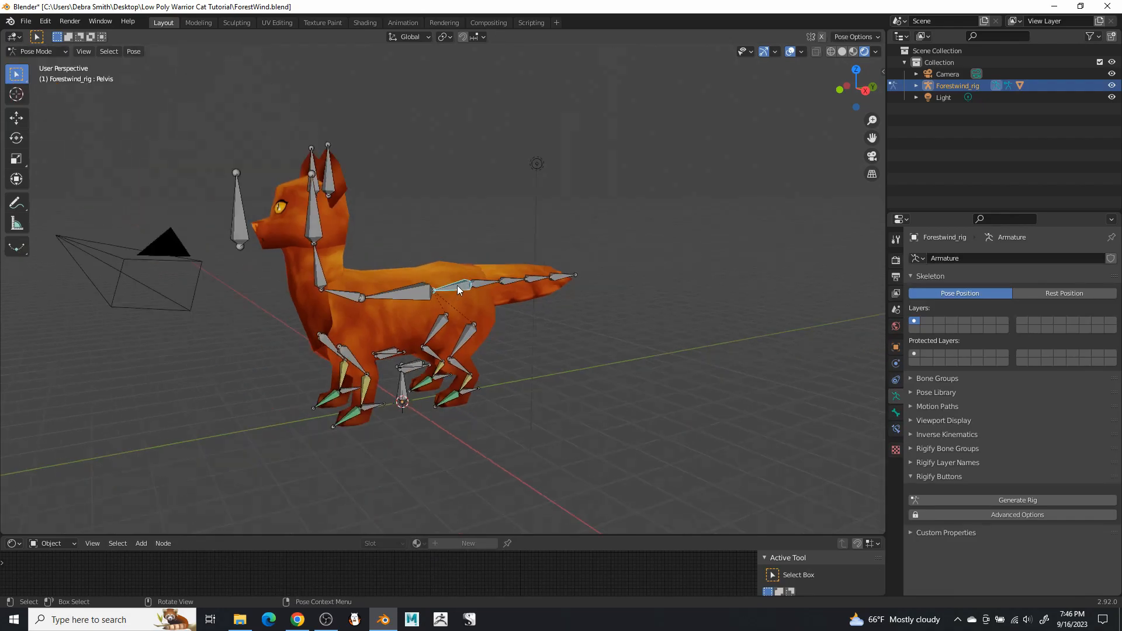
middle_click_drag(458, 285, 462, 289)
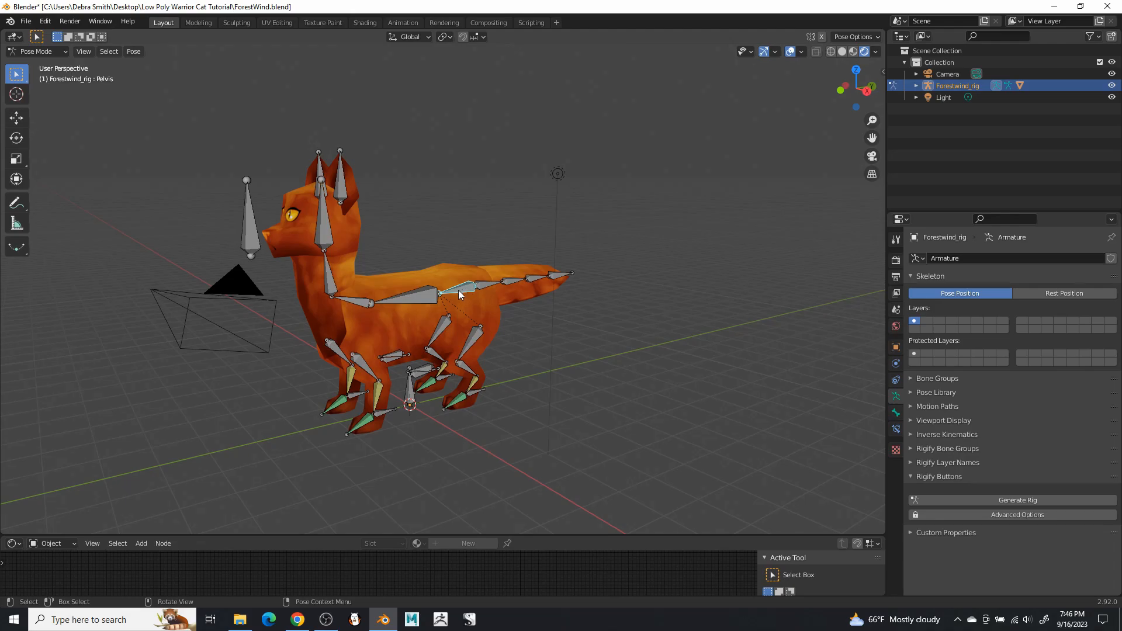
key("g")
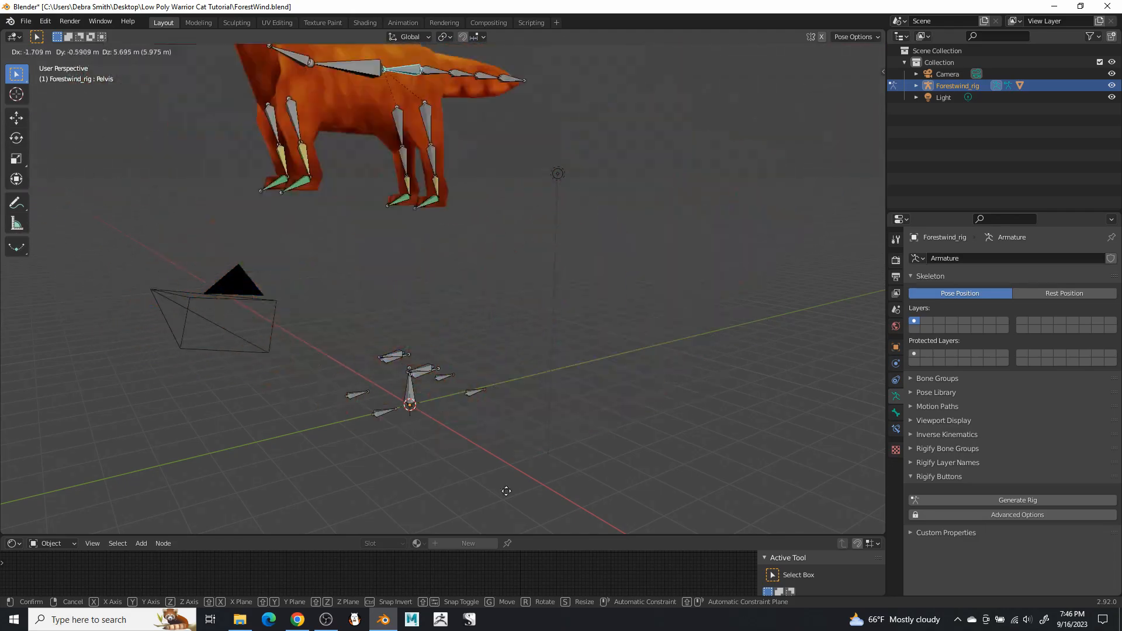
key("Escape")
Test-move the HIK.L and FIK.L bones to check how the left hind and front legs bend, cancelling each move
middle_click_drag(533, 291, 494, 372, "ctrl")
key("g")
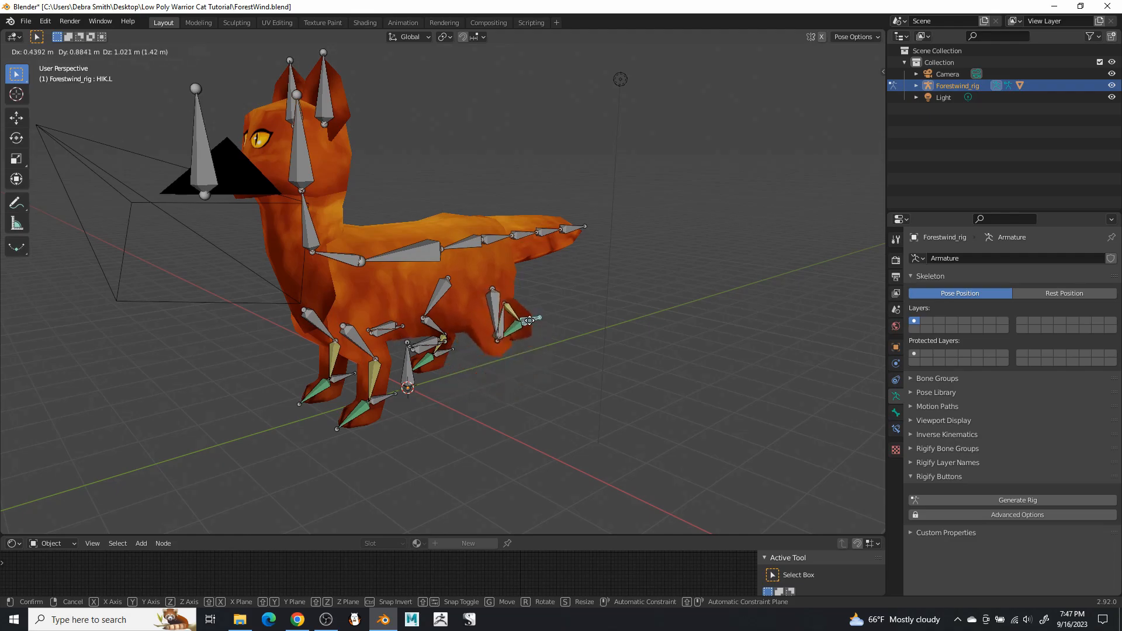
right_click(556, 326)
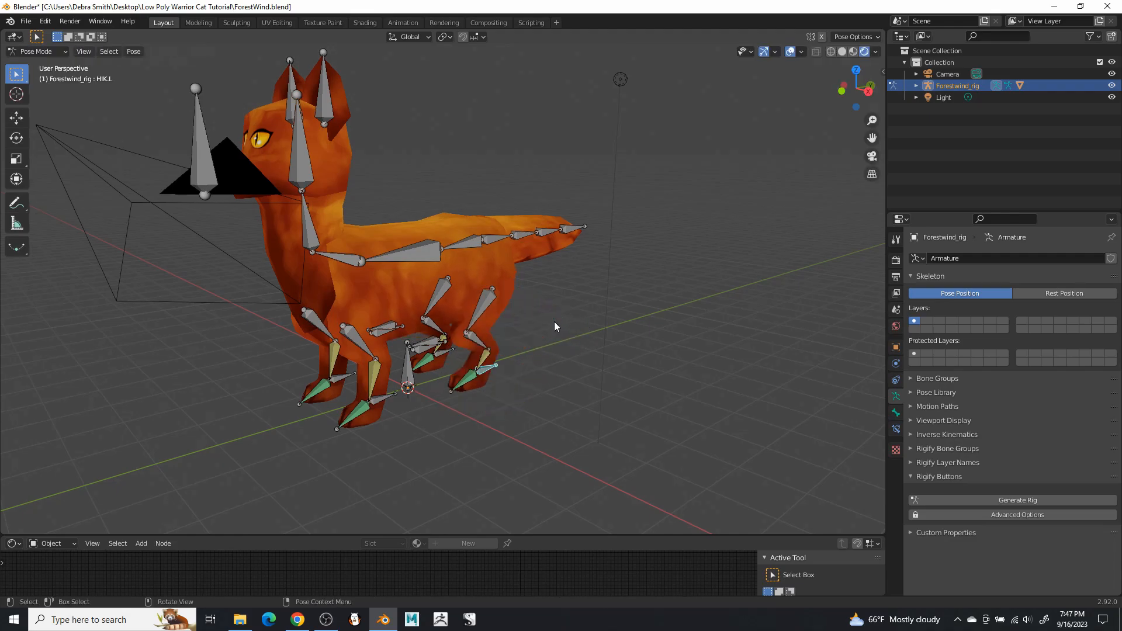
middle_click_drag(454, 373, 453, 364)
left_click(381, 394)
middle_click_drag(381, 394, 390, 398)
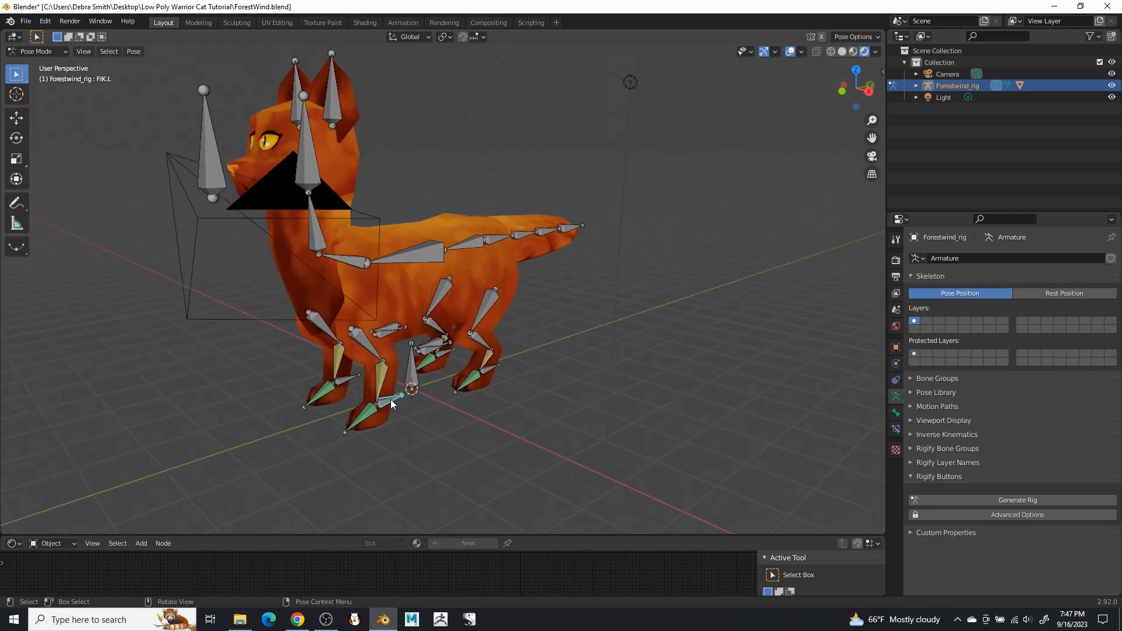
key("g")
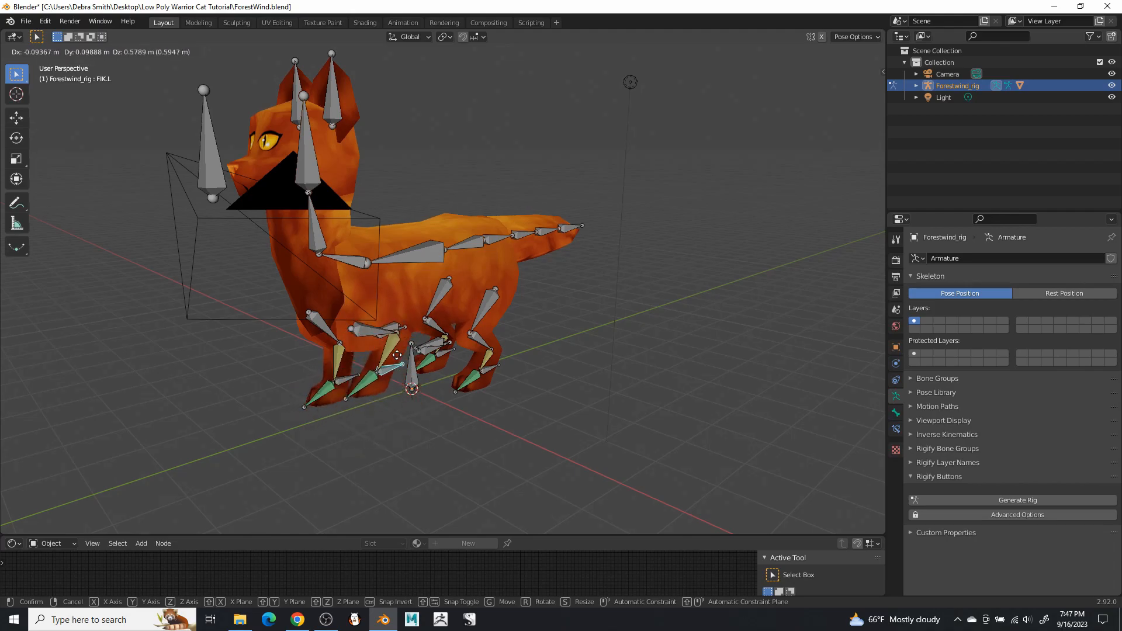
left_click(390, 367)
Test-move the FIK.R and HIK.R bones to check how the right front and hind legs bend, cancelling each move
mouse_move(398, 377)
middle_mouse_down()
mouse_move(504, 373)
mouse_move(403, 380)
middle_mouse_up()
middle_click_drag(343, 413, 529, 383)
middle_click_drag(581, 353, 444, 399)
left_click(437, 401)
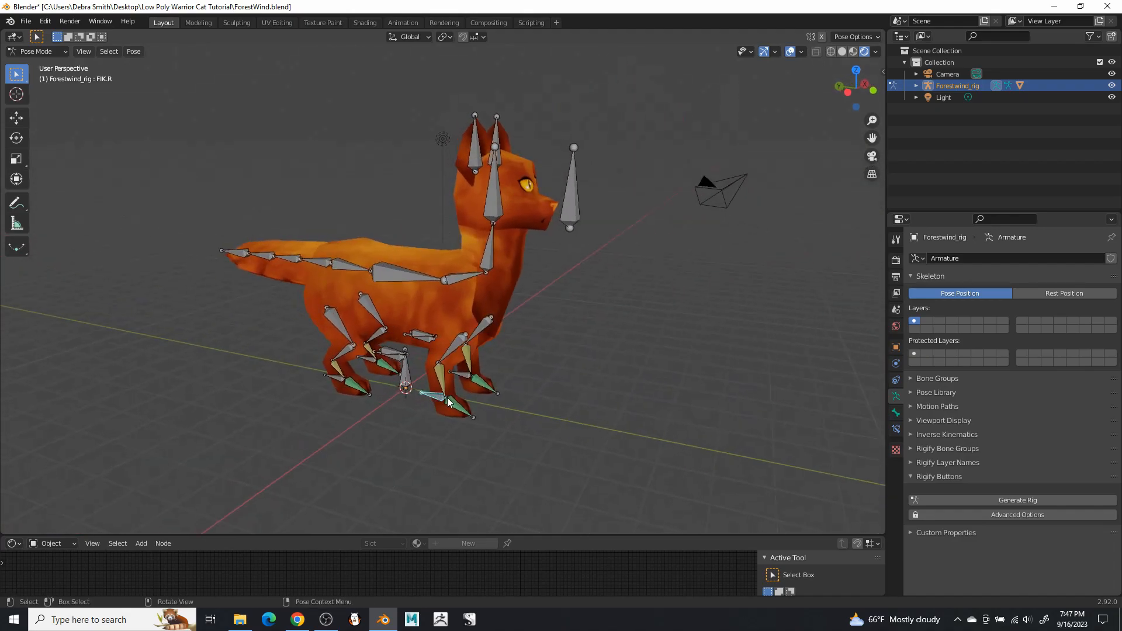
key("g")
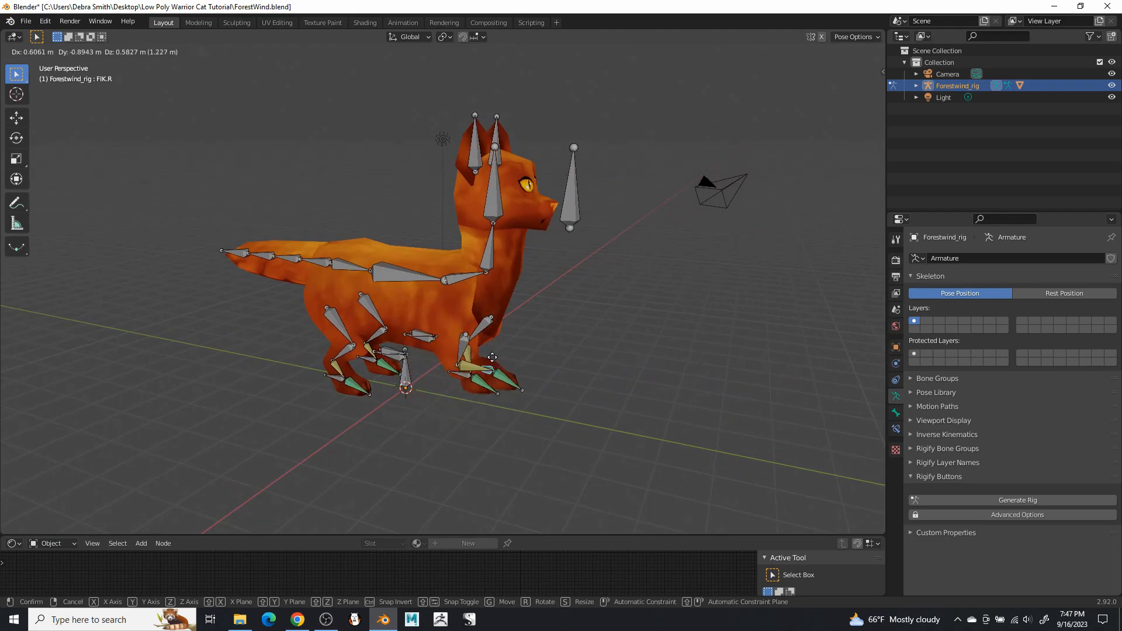
right_click(454, 337)
middle_click_drag(344, 377, 365, 377)
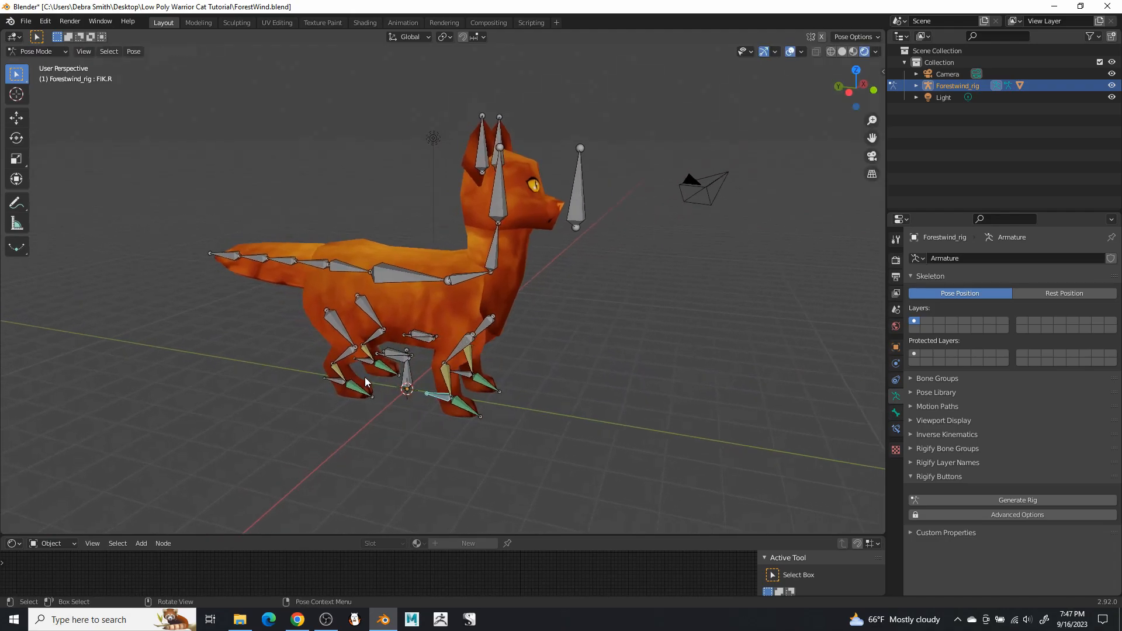
scroll(364, 378, "up", 1)
left_click(314, 401)
key("g")
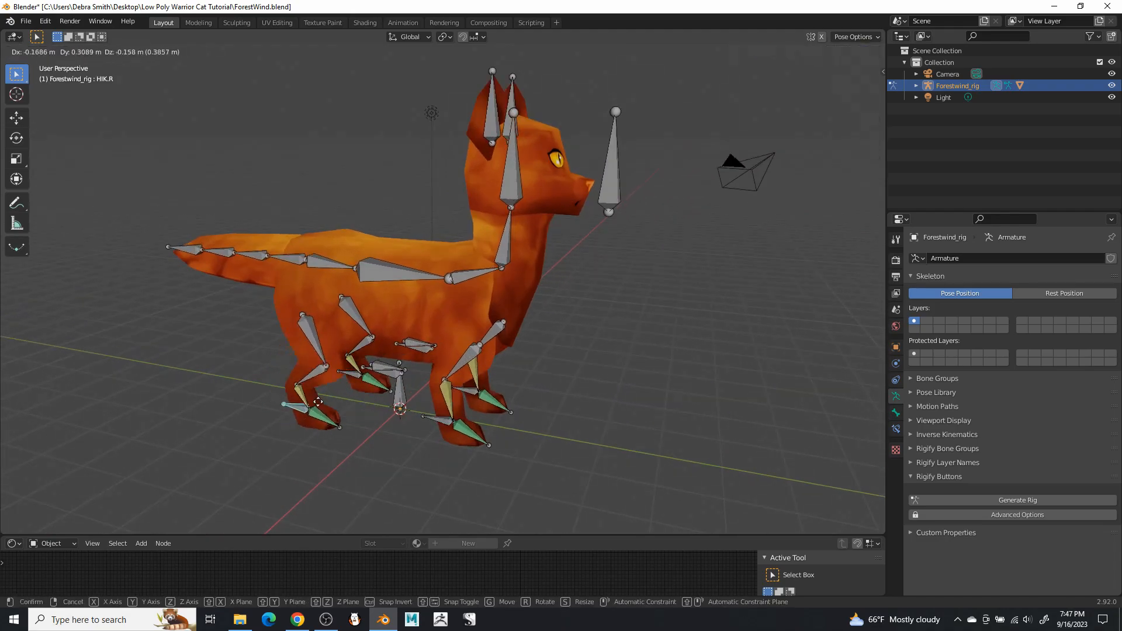
right_click(328, 357)
Test-rotate the Tail.1 and Tail.2 bones to check how the tail base bends, cancelling each rotation
middle_click_drag(523, 314, 445, 289)
left_click(445, 286)
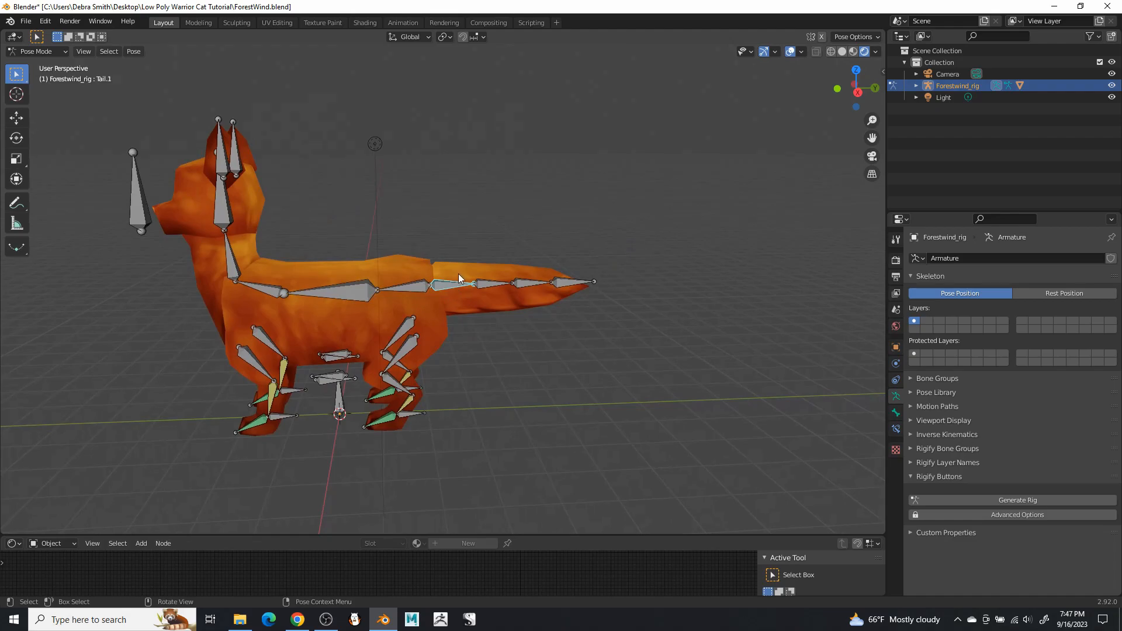
key("r")
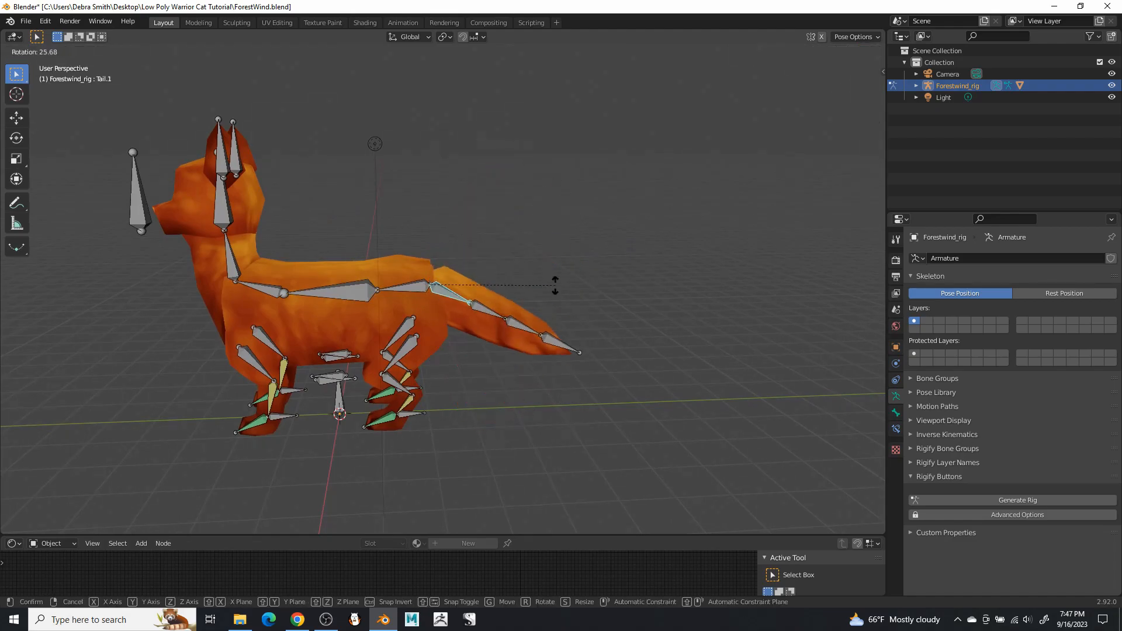
right_click(519, 299)
left_click(482, 278)
key("r")
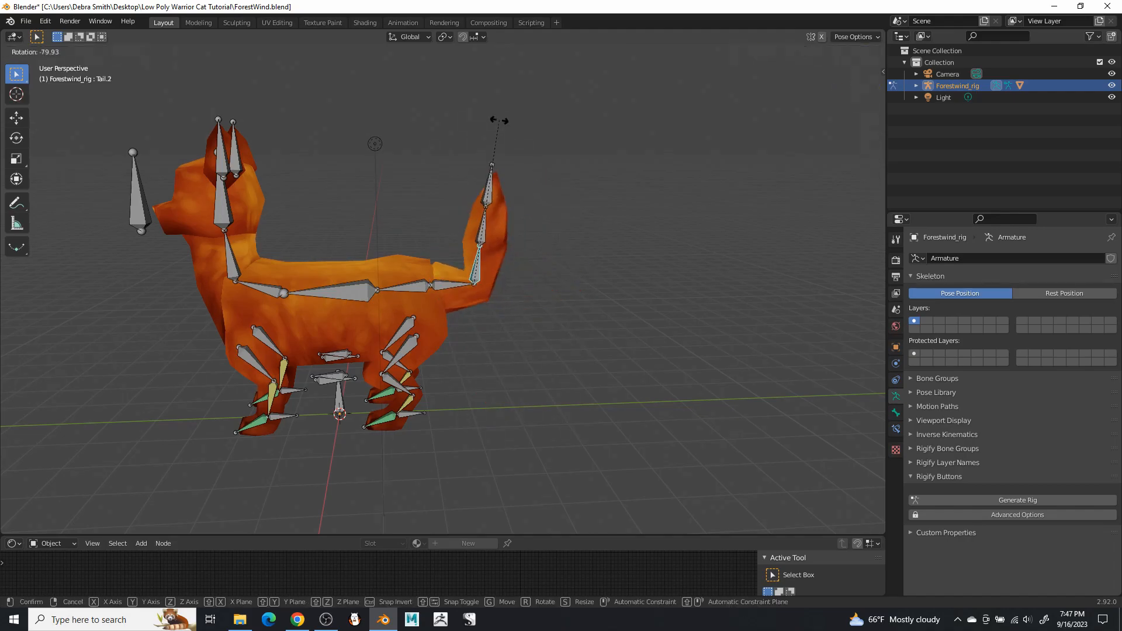
right_click(545, 276)
Test-rotate the Tail.3 and Tail.4 bones to check how the tail end bends, cancelling each rotation
left_click(535, 283)
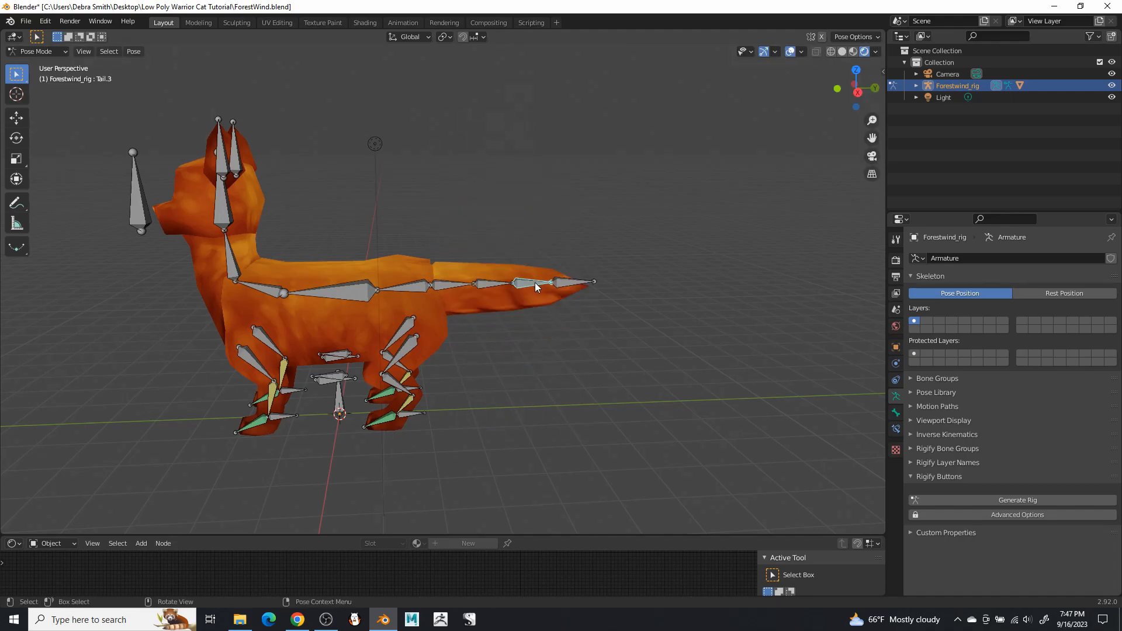
key("r")
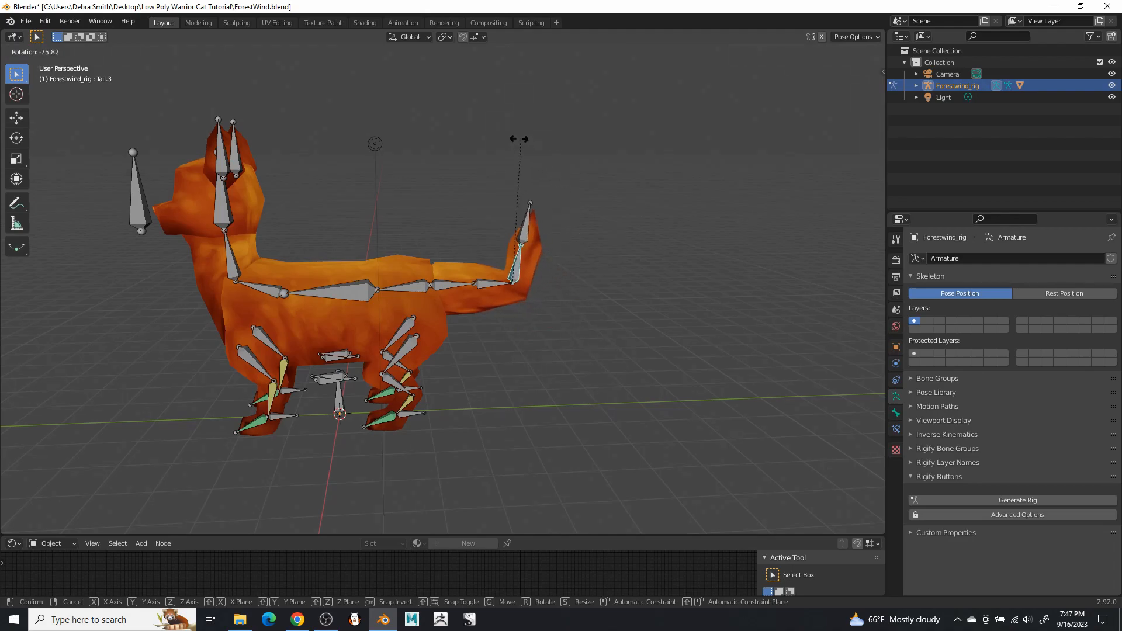
right_click(576, 286)
left_click(576, 282)
key("r")
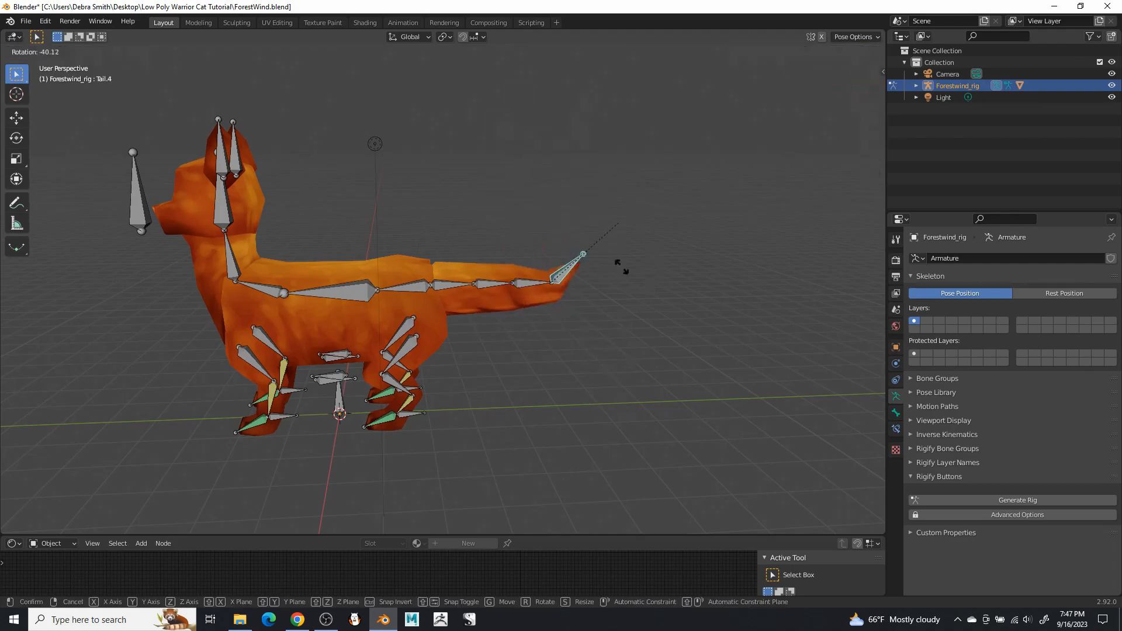
right_click(566, 160)
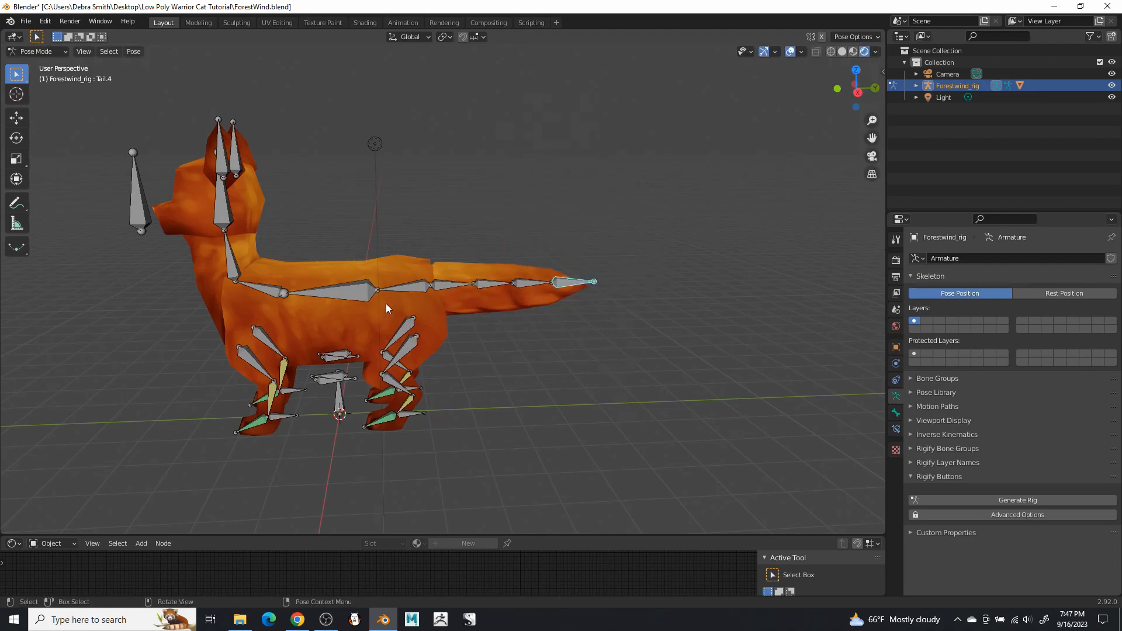
Test-rotate the Pelvis, Belly and Chest bones one after another to check the body's deformation, cancelling each rotation
left_click(398, 289)
key("r")
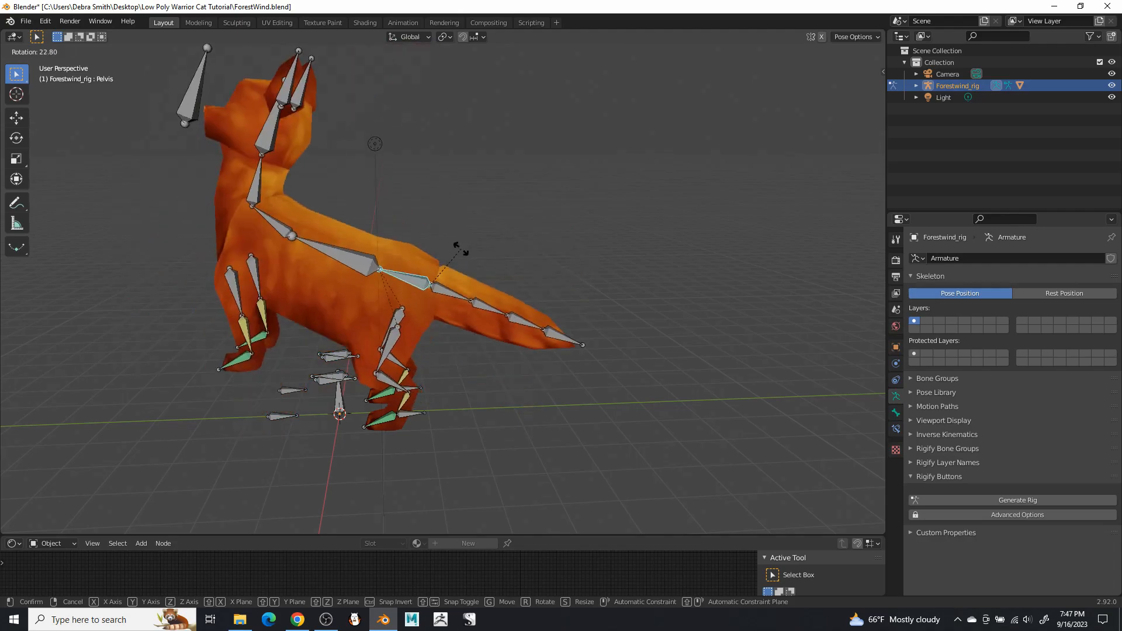
key("Escape")
left_click(352, 289)
key("r")
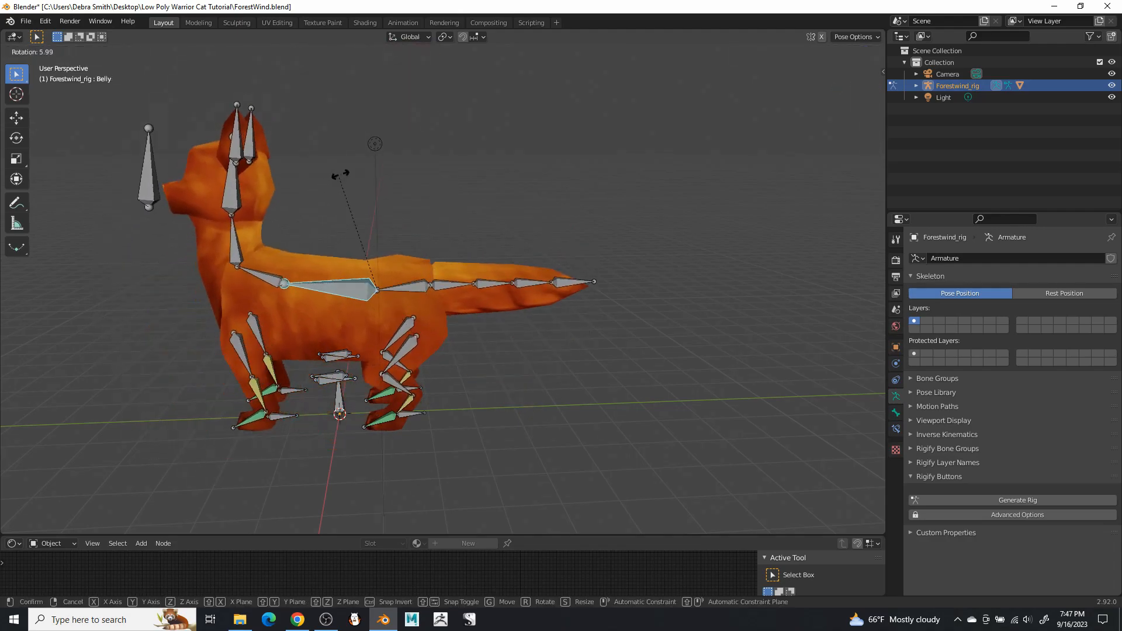
right_click(297, 214)
left_click(264, 283)
key("r")
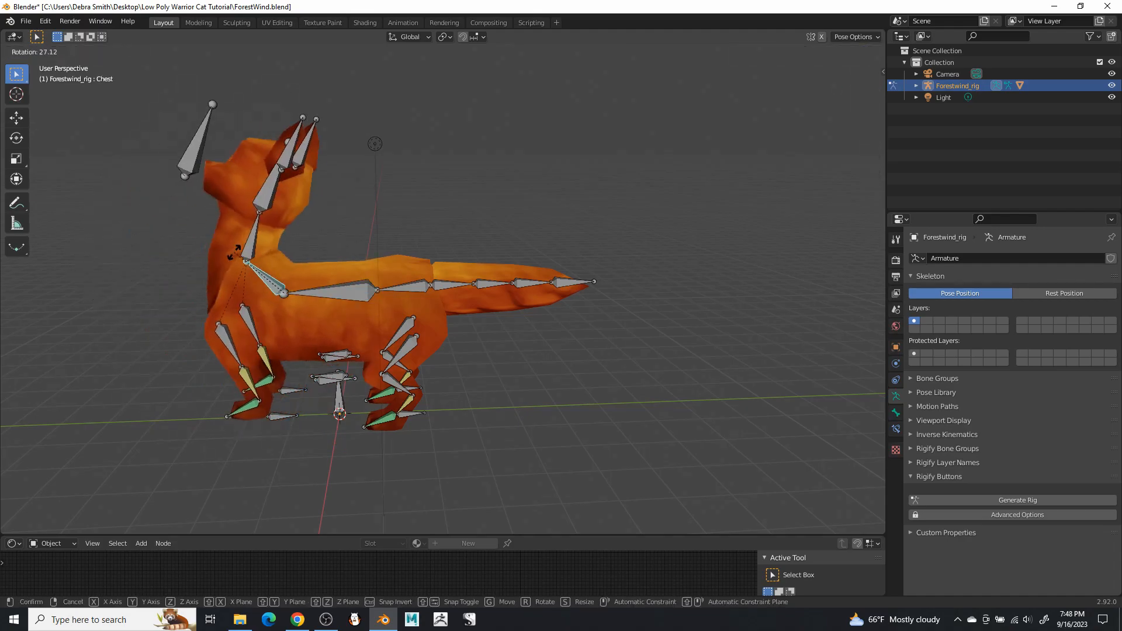
right_click(225, 297)
Test-rotate the Neck and Head bones to check their deformation, cancelling each rotation
left_click(233, 259)
key("r")
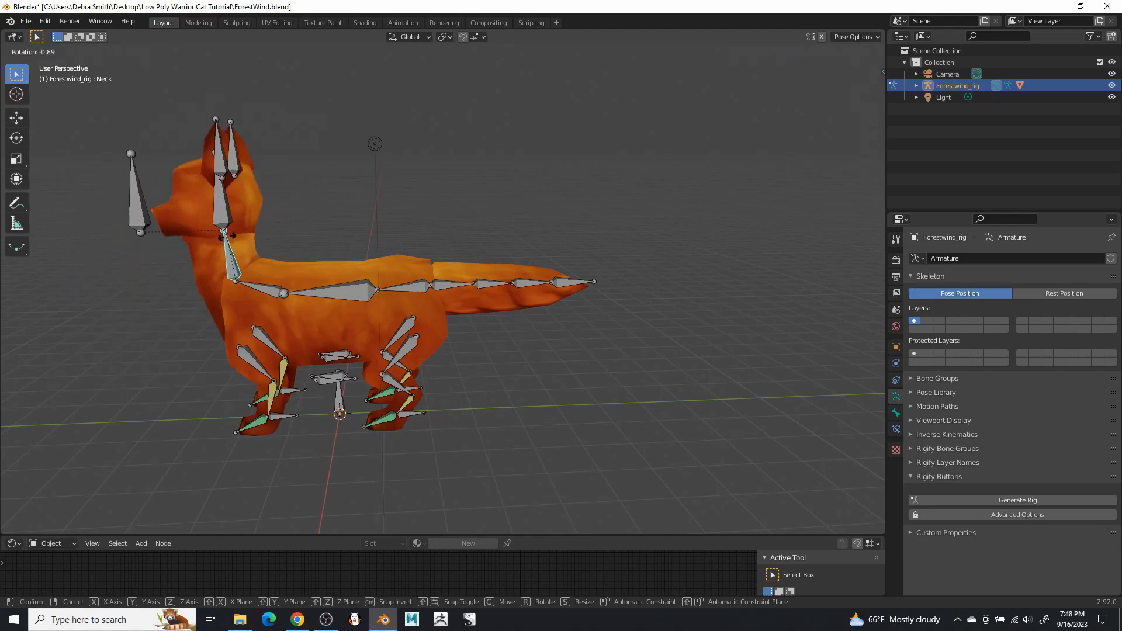
right_click(226, 233)
left_click(226, 208)
key("r")
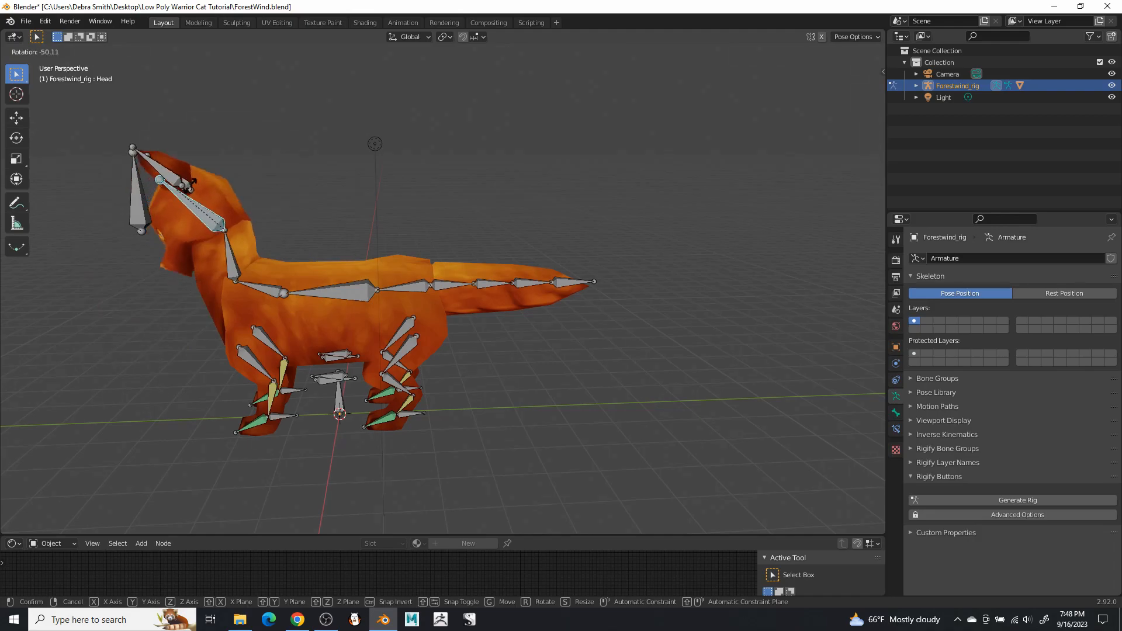
right_click(269, 188)
Test-rotate the left and right ear bones from a front view, cancelling each rotation
middle_click_drag(271, 188, 391, 211)
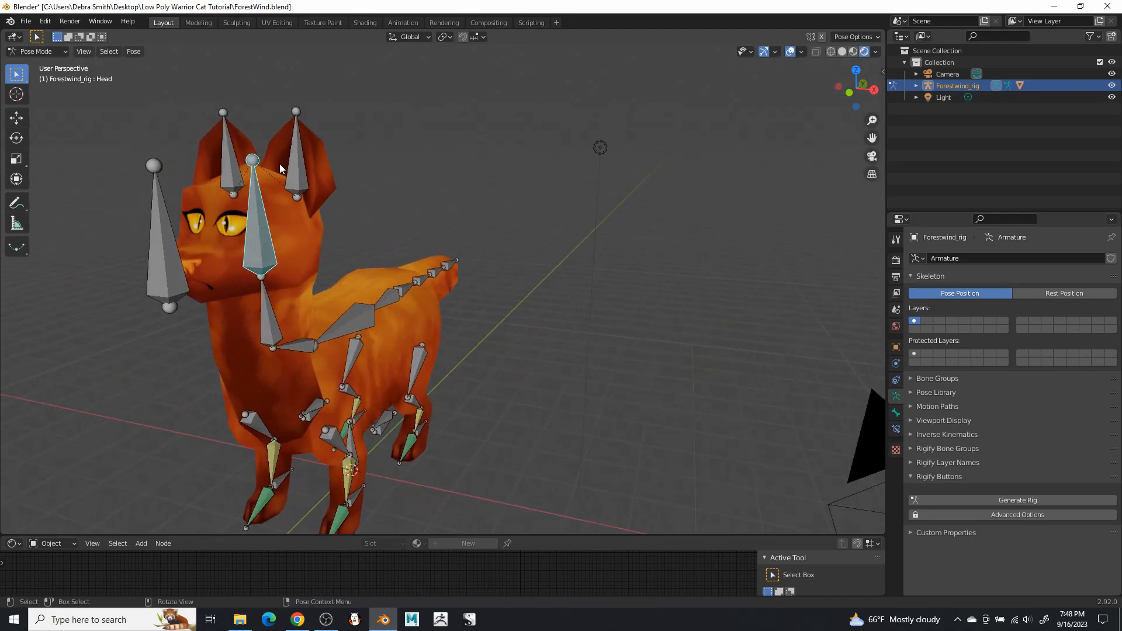
left_click(296, 149)
key("r")
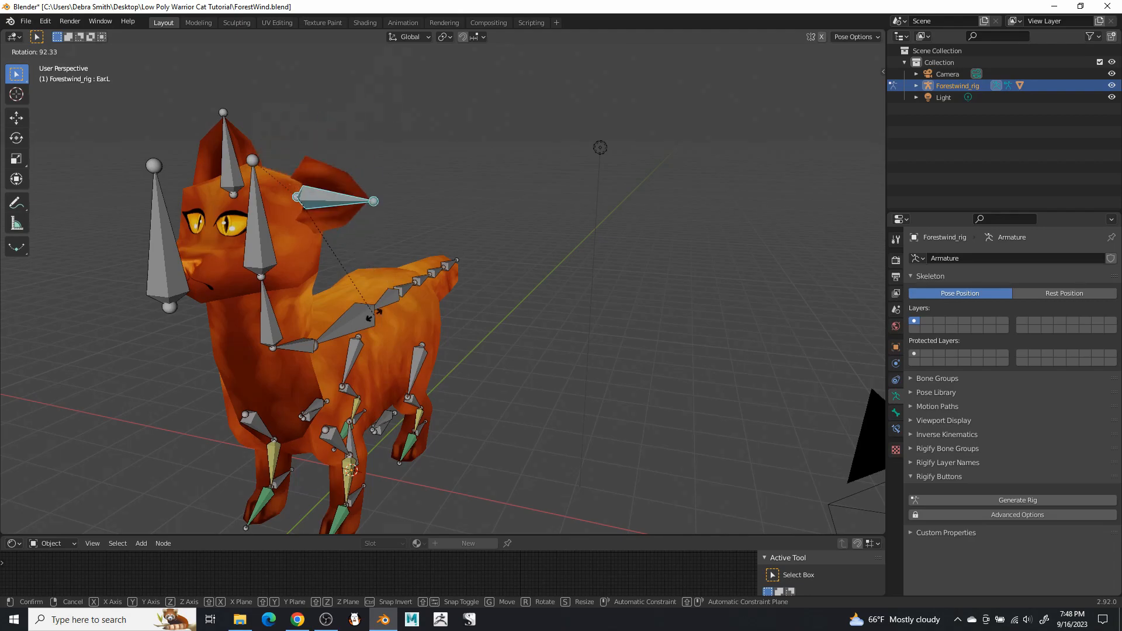
right_click(377, 263)
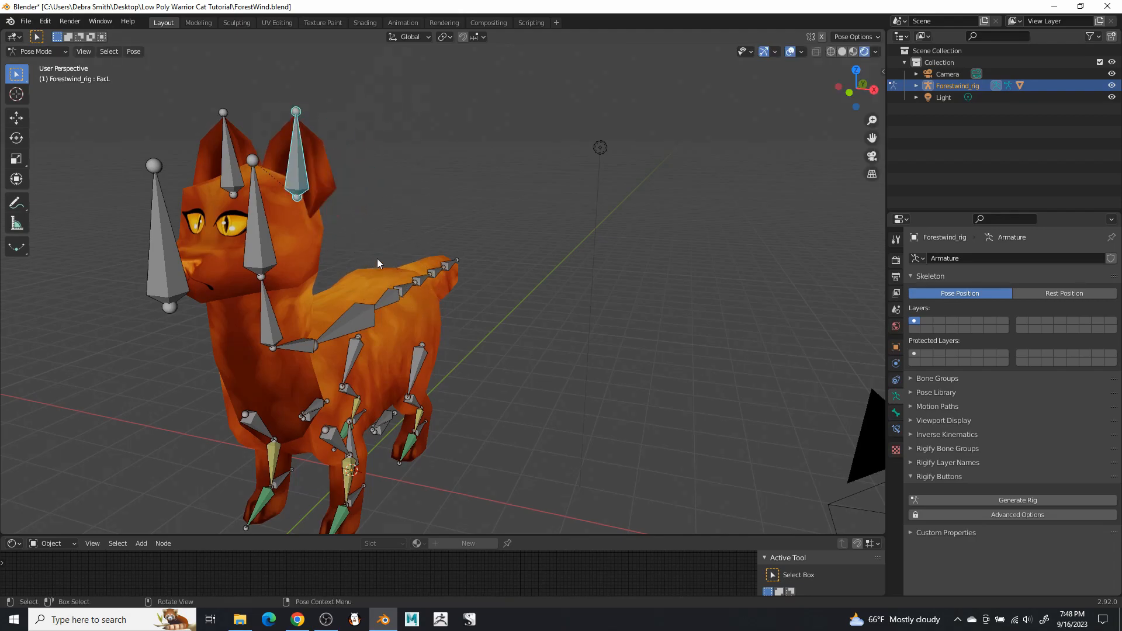
left_click(228, 146)
key("r")
right_click(231, 197)
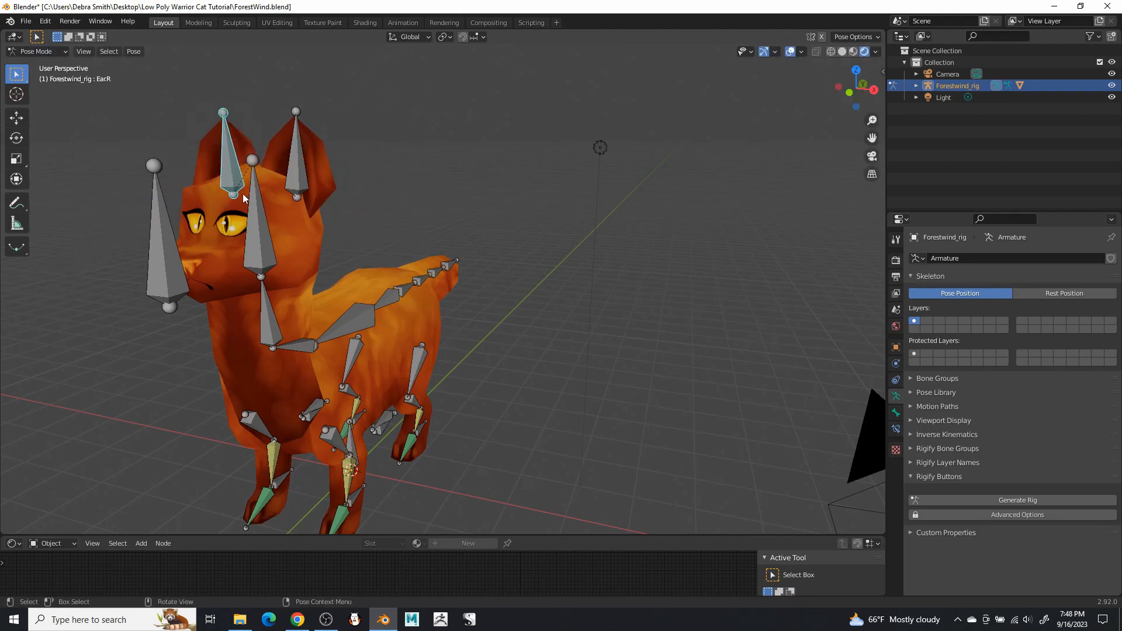
Return the rig to Object Mode and save the ForestWind.blend file
scroll(576, 259, "down", 4)
scroll(565, 250, "up", 5)
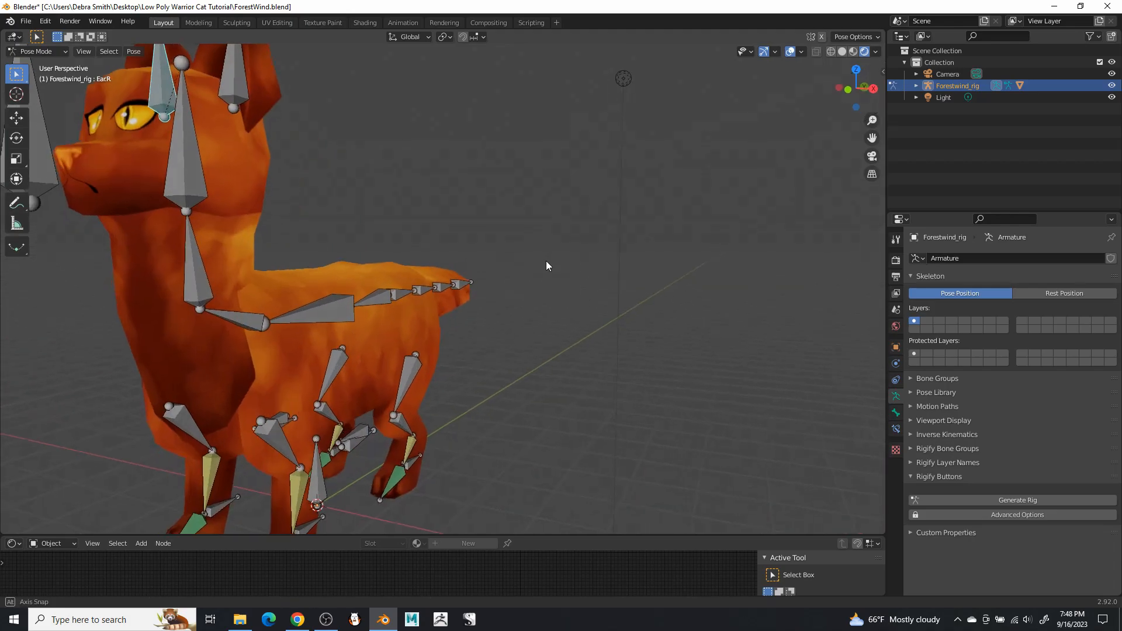
scroll(553, 264, "down", 2)
middle_click_drag(553, 264, 556, 264)
left_click(555, 279)
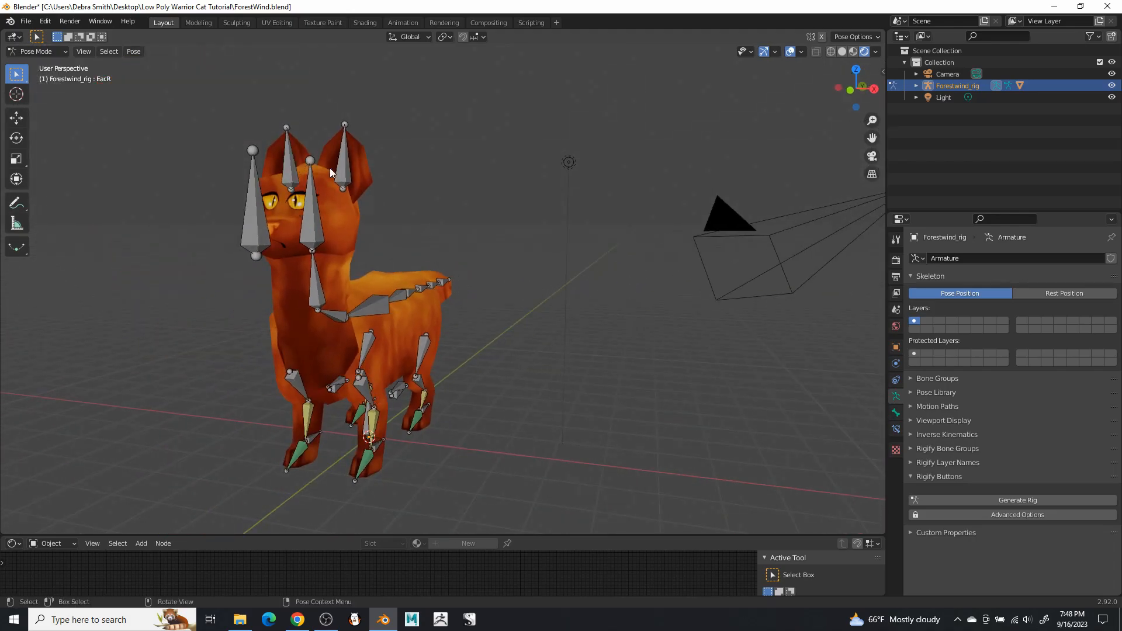
left_click(62, 53)
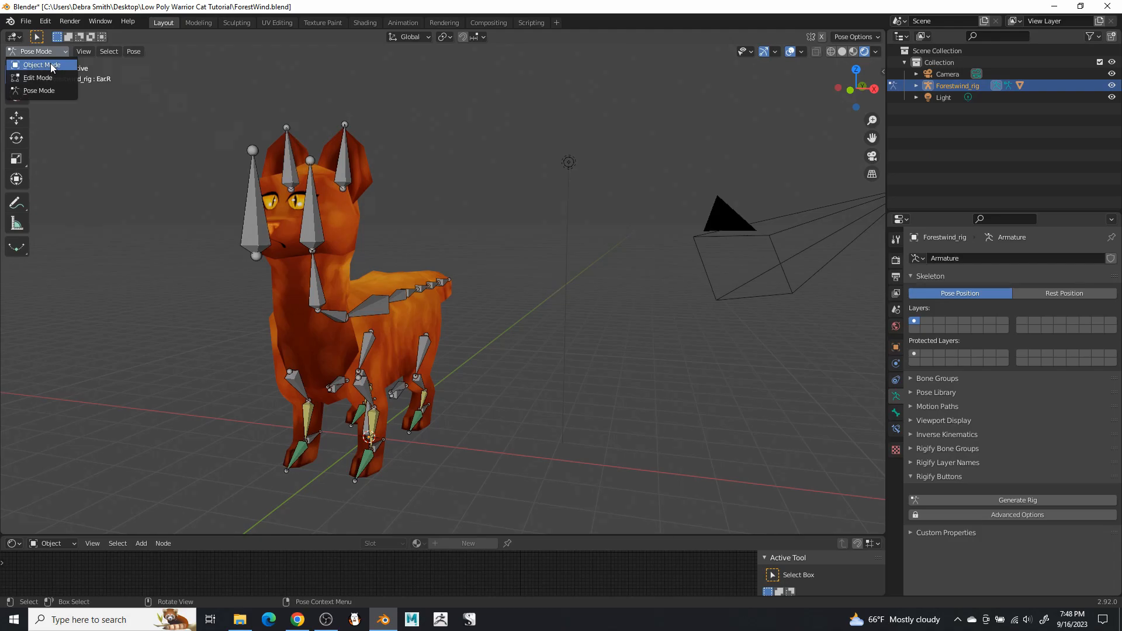
left_click(50, 62)
left_click(26, 21)
left_click(47, 97)
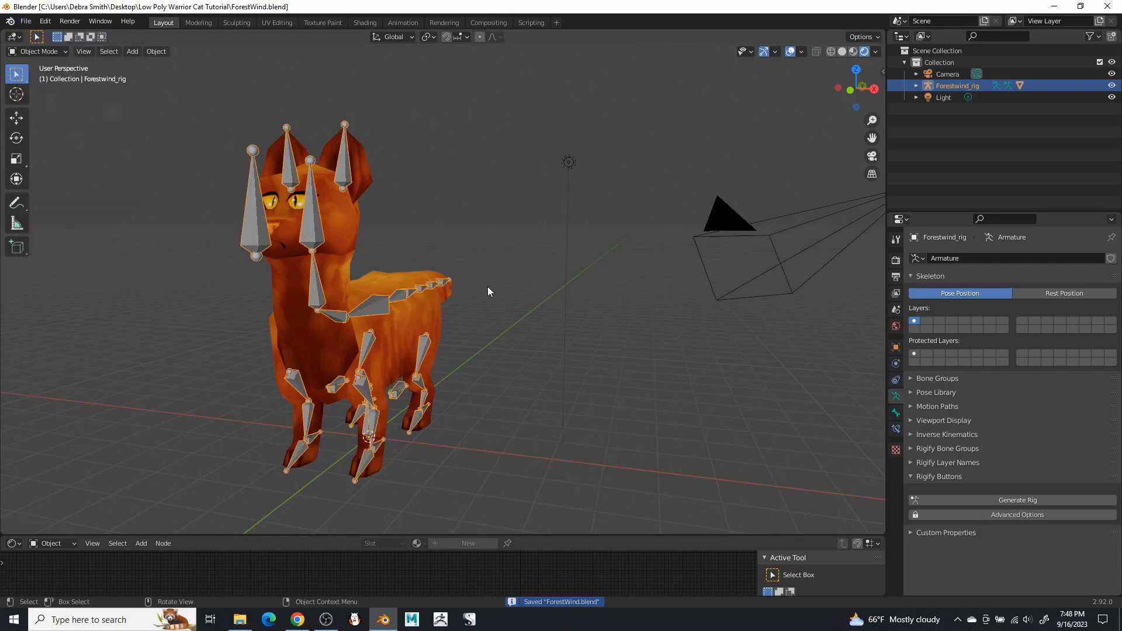
Deselect the rig and save the file again
middle_click_drag(482, 261, 426, 214)
left_click(429, 209)
left_click(26, 21)
left_click(47, 96)
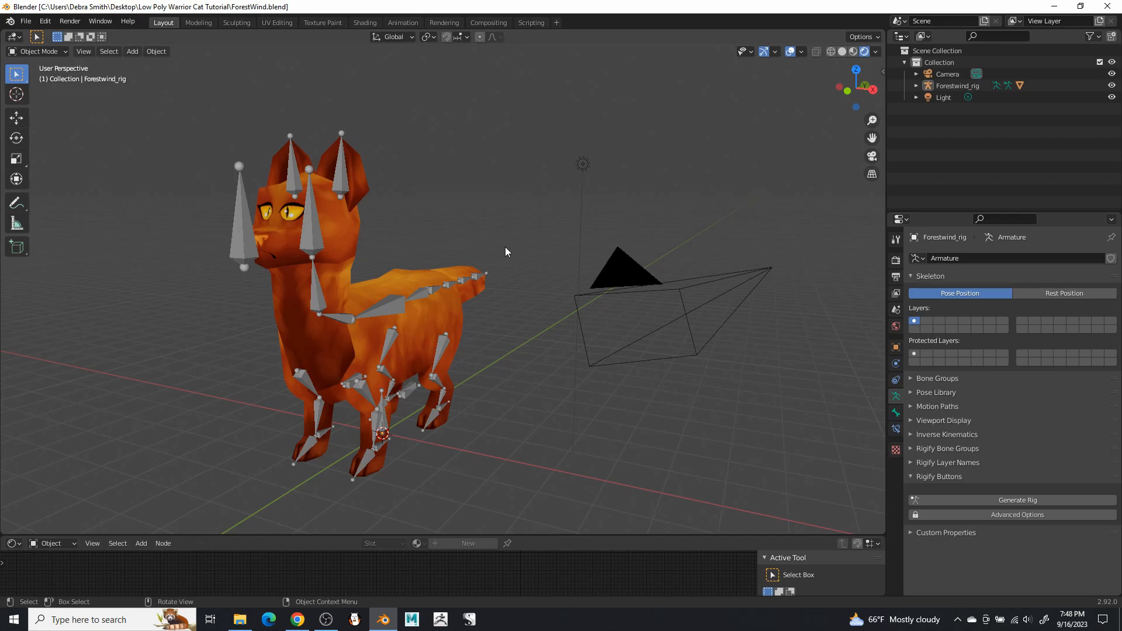
Add a UV Warp modifier to Forestwind_mesh and set its UV layer to Iris
middle_click_drag(283, 263, 370, 278)
scroll(351, 289, "up", 2)
left_click(373, 266)
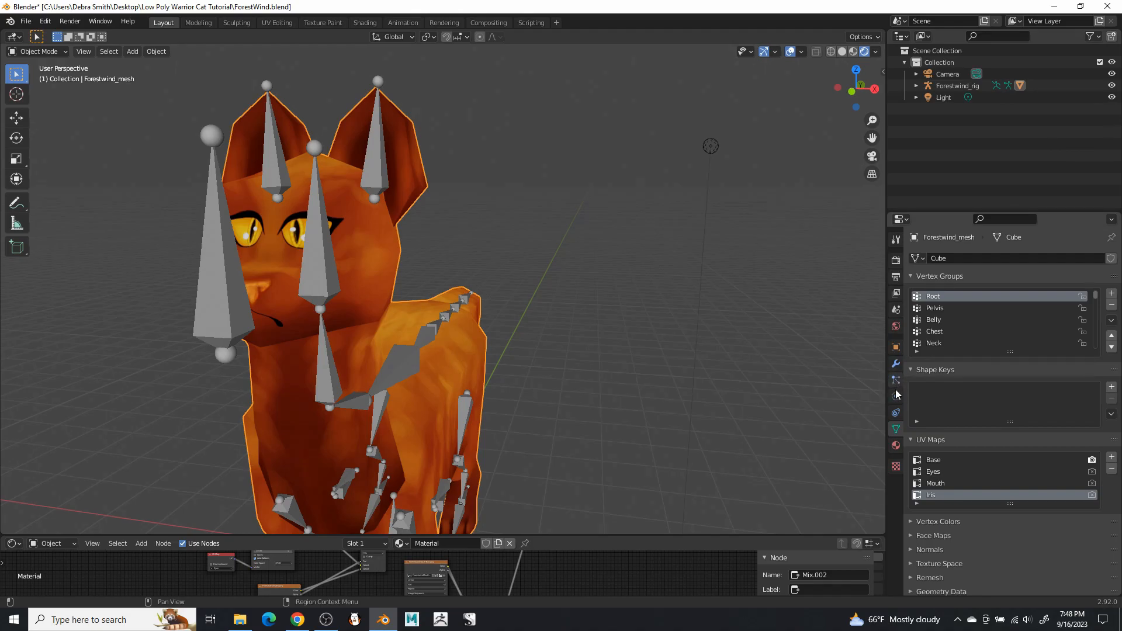
left_click(896, 447)
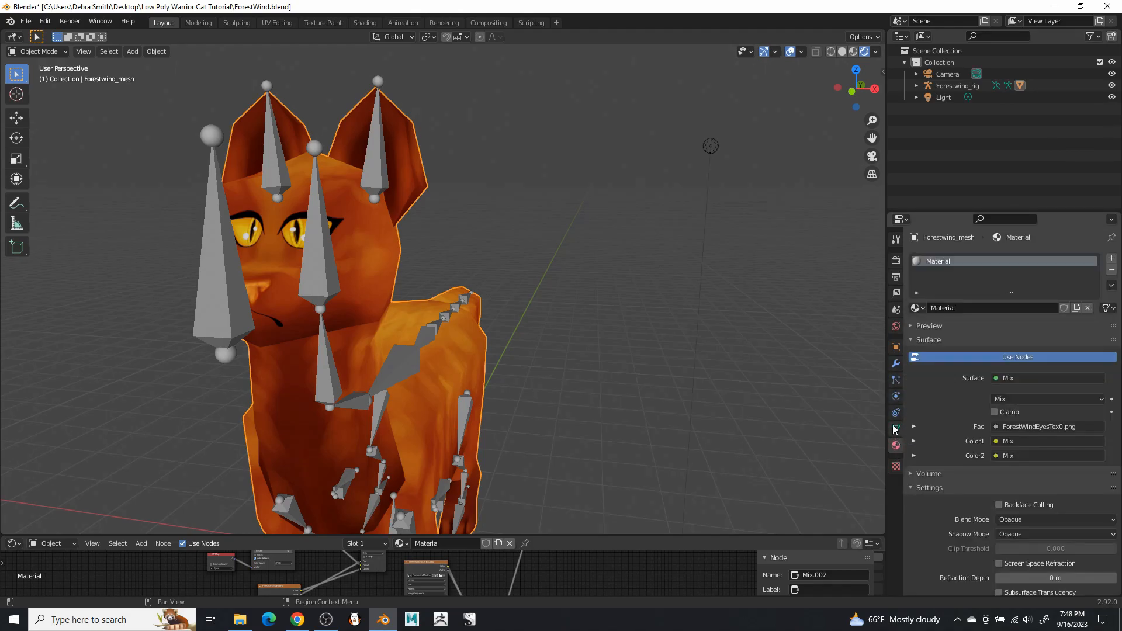
left_click(894, 415)
left_click(897, 397)
left_click(898, 380)
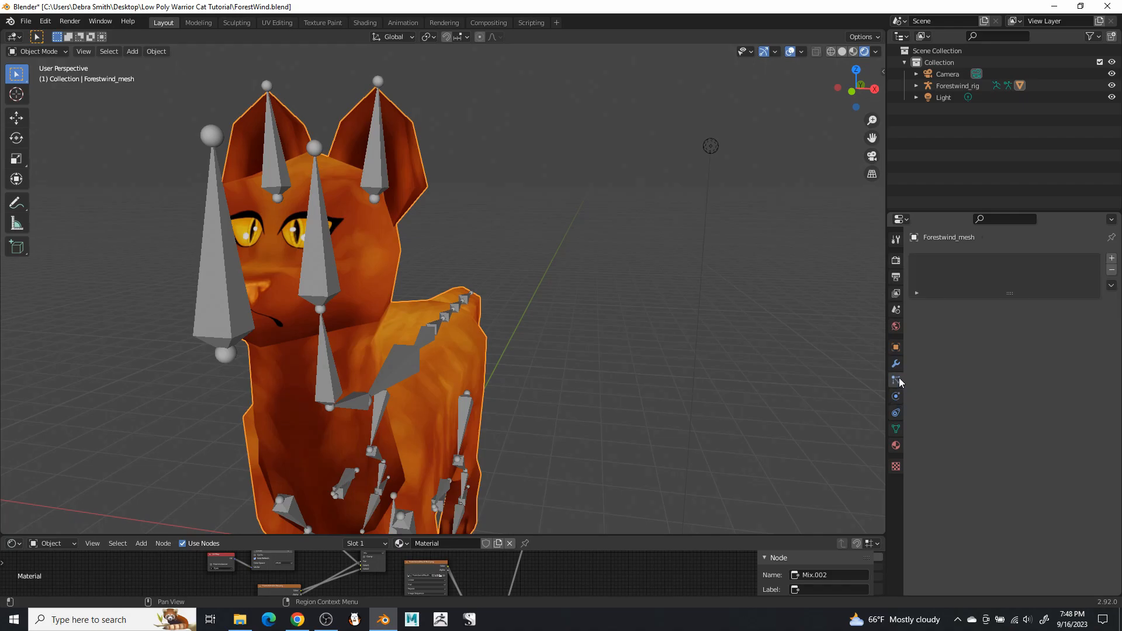
left_click(896, 363)
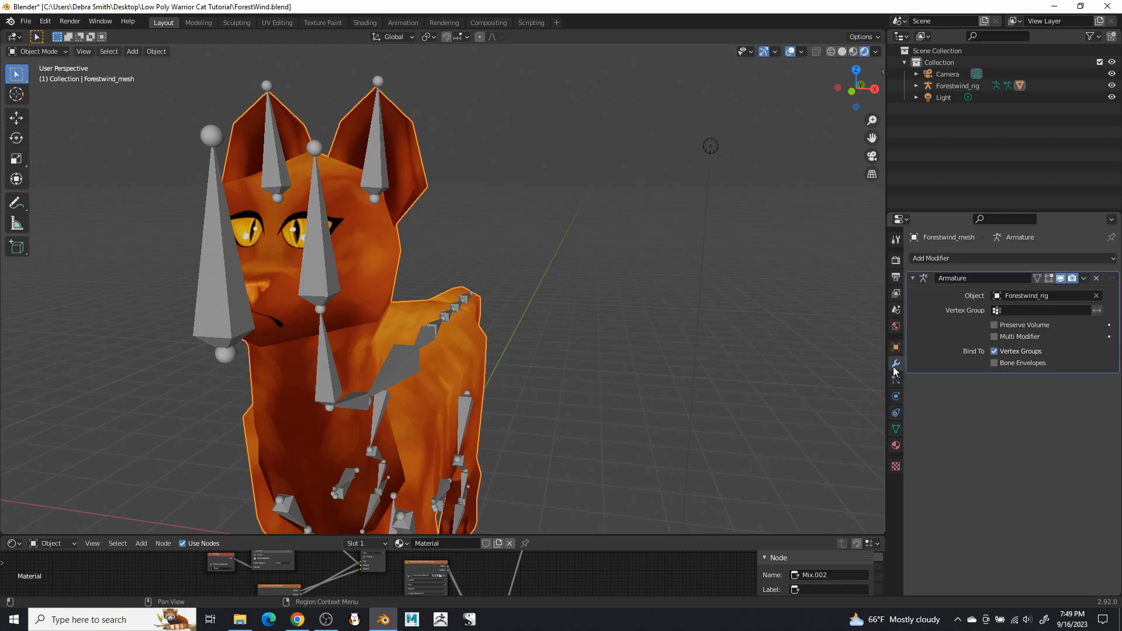
left_click(953, 258)
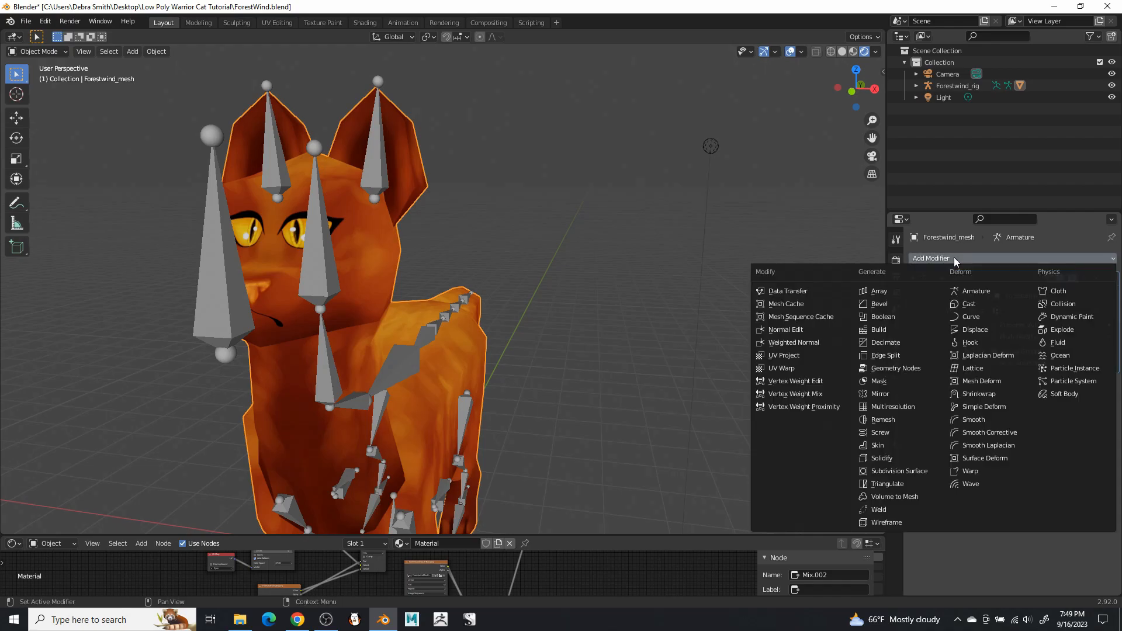
left_click(796, 367)
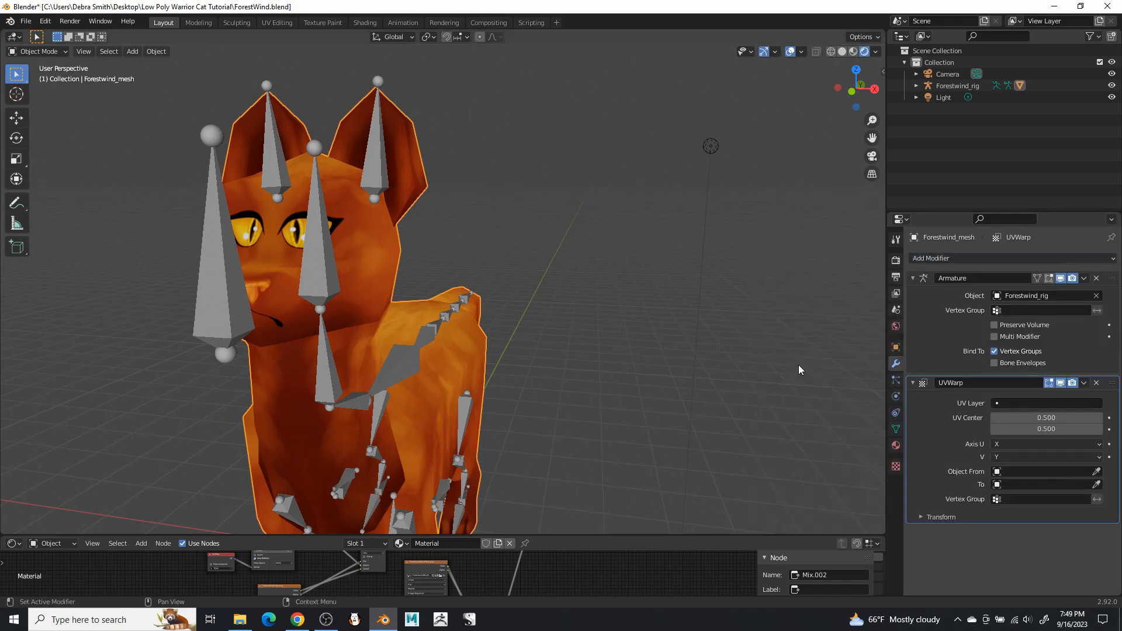
left_click(997, 405)
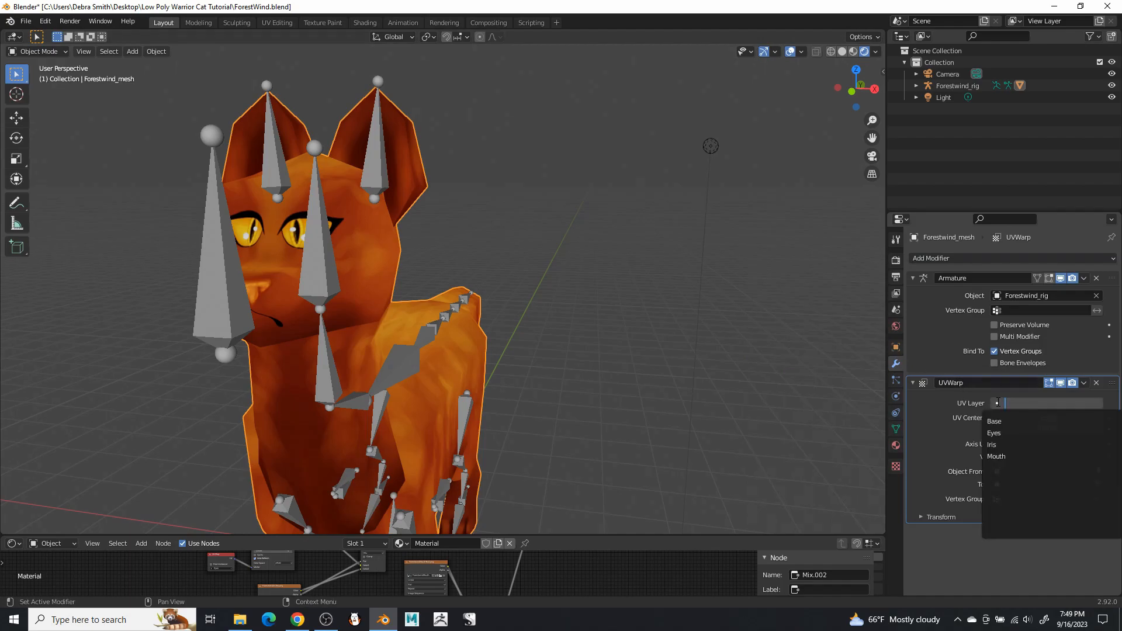
left_click(995, 444)
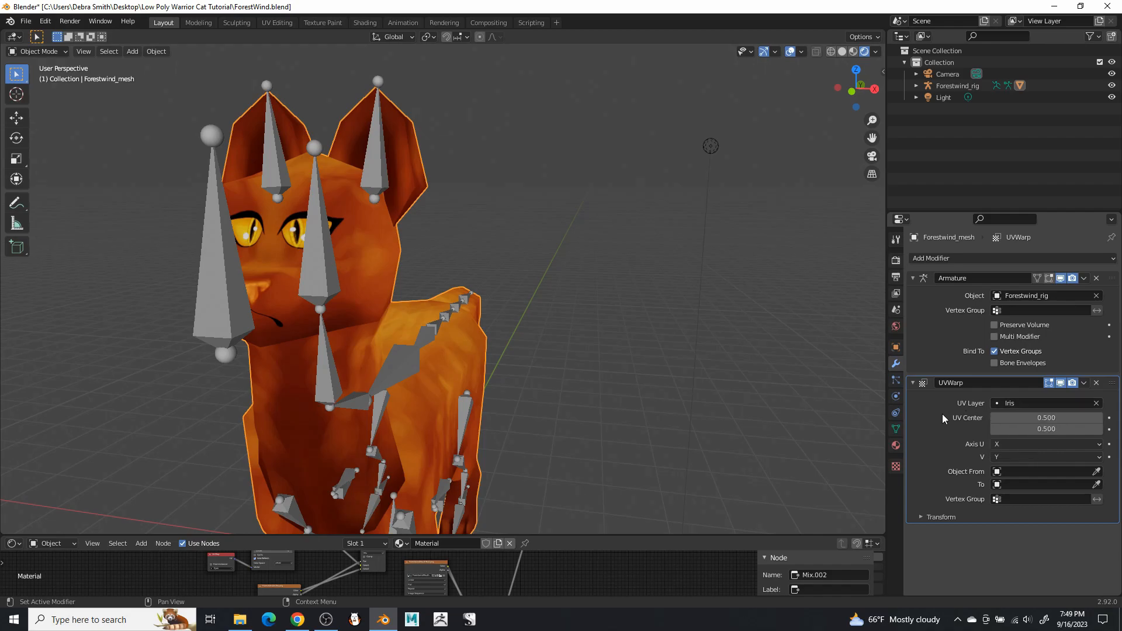
Set the UV Warp modifier's source object to Forestwind_rig and its source bone to Head
left_click(997, 473)
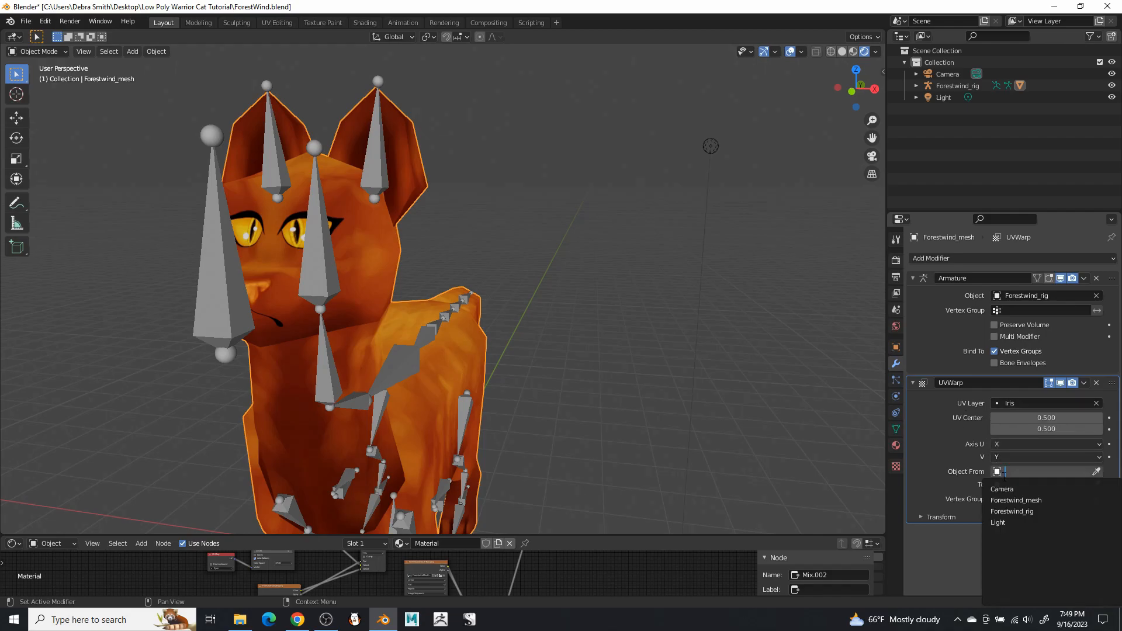
left_click(1013, 511)
left_click(1001, 486)
scroll(1011, 457, "down", 14)
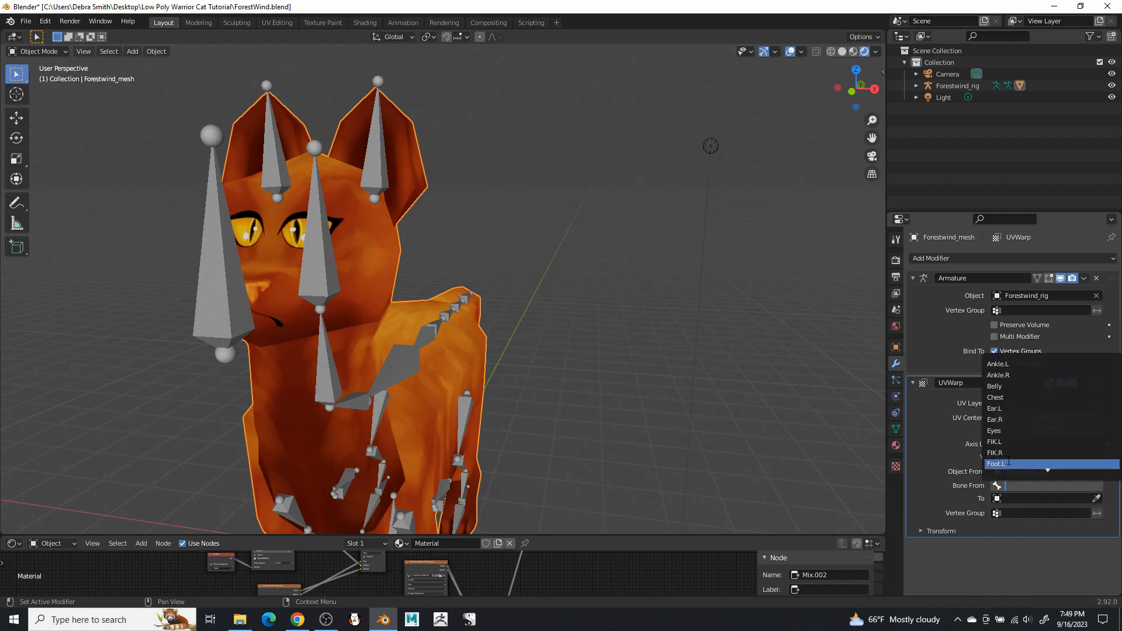
scroll(1011, 456, "down", 4)
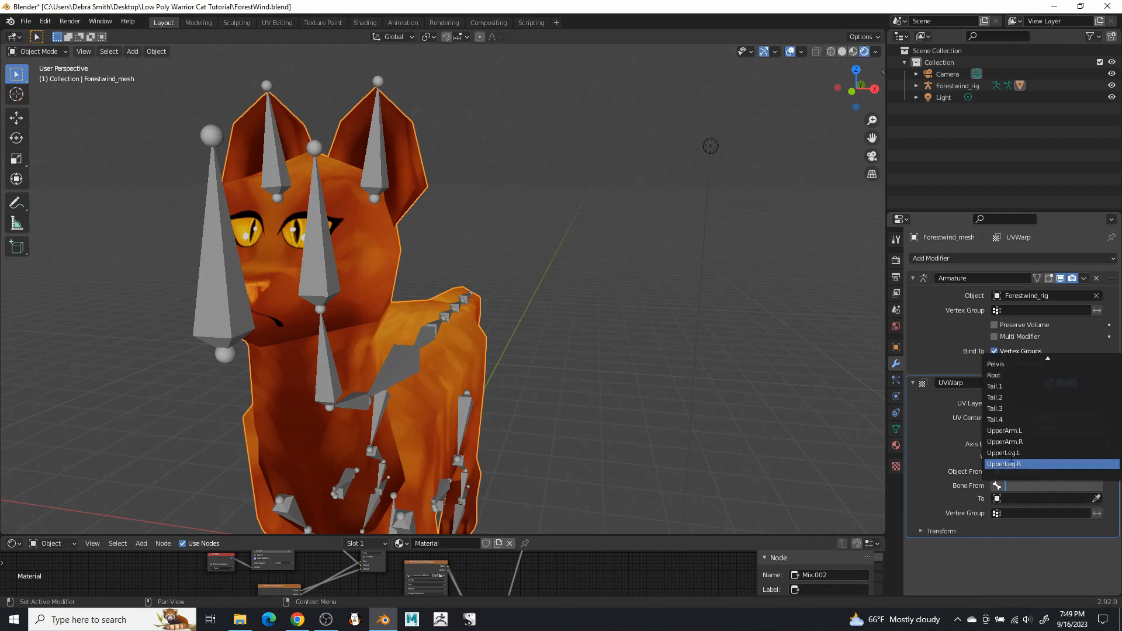
scroll(1025, 434, "up", 14)
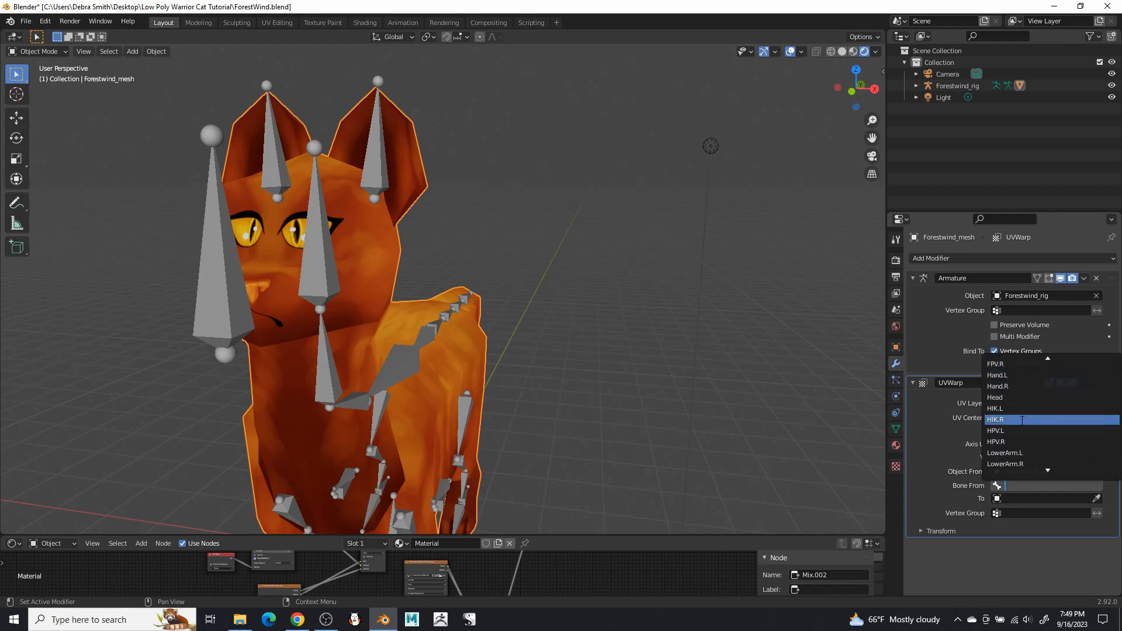
left_click(1007, 376)
Set the UV Warp modifier's target object to Forestwind_rig and its target bone to Eyes
left_click(1006, 498)
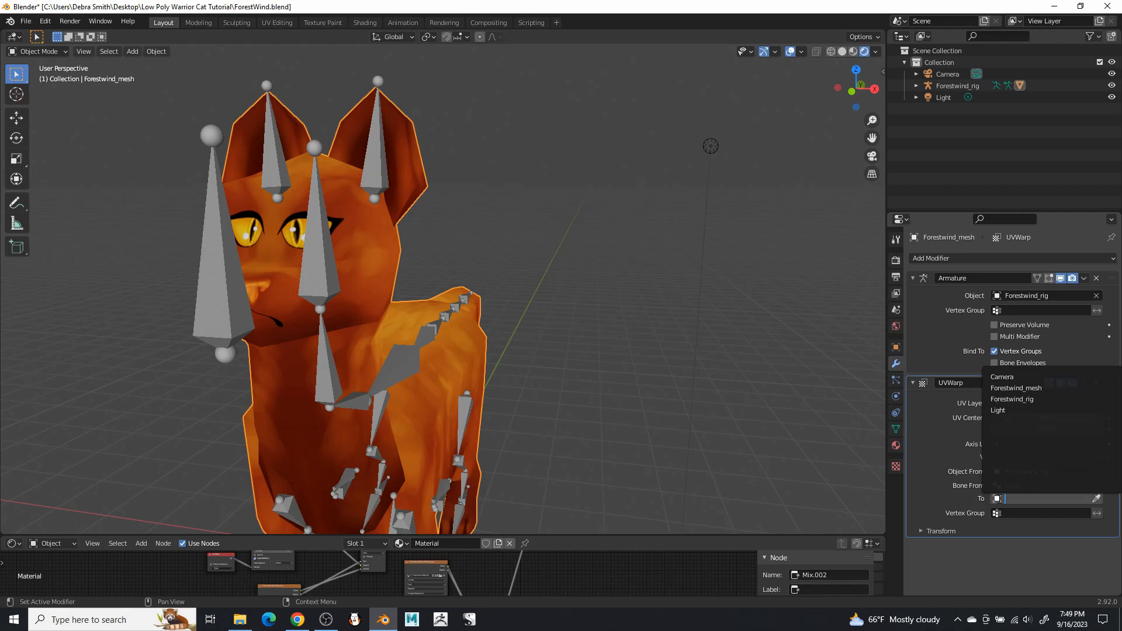
left_click(1012, 399)
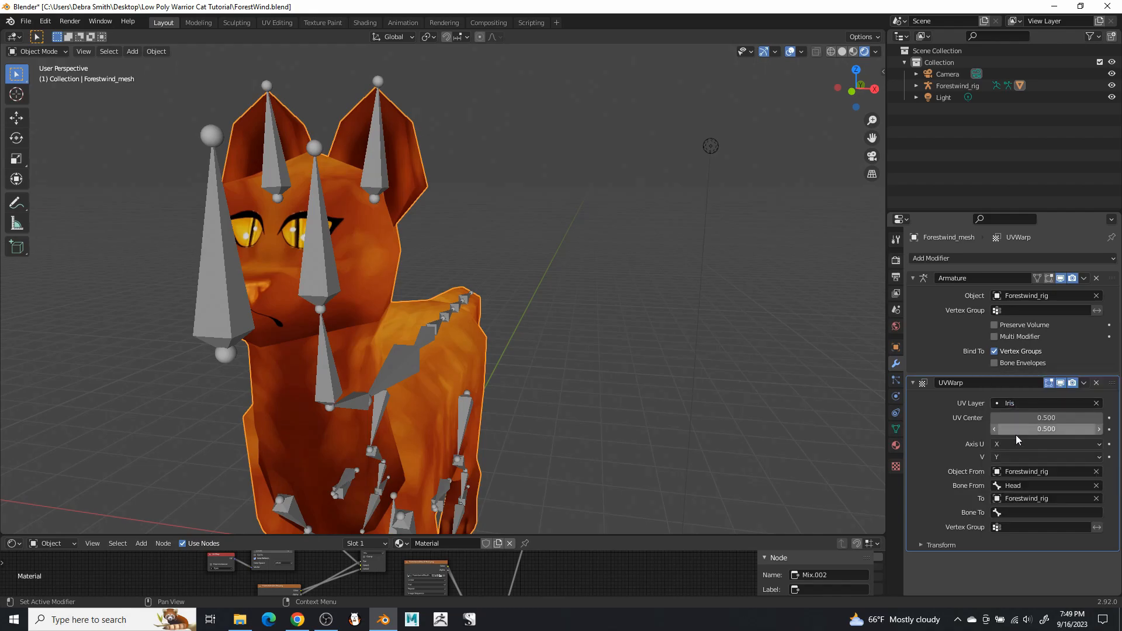
left_click(1005, 513)
left_click(994, 458)
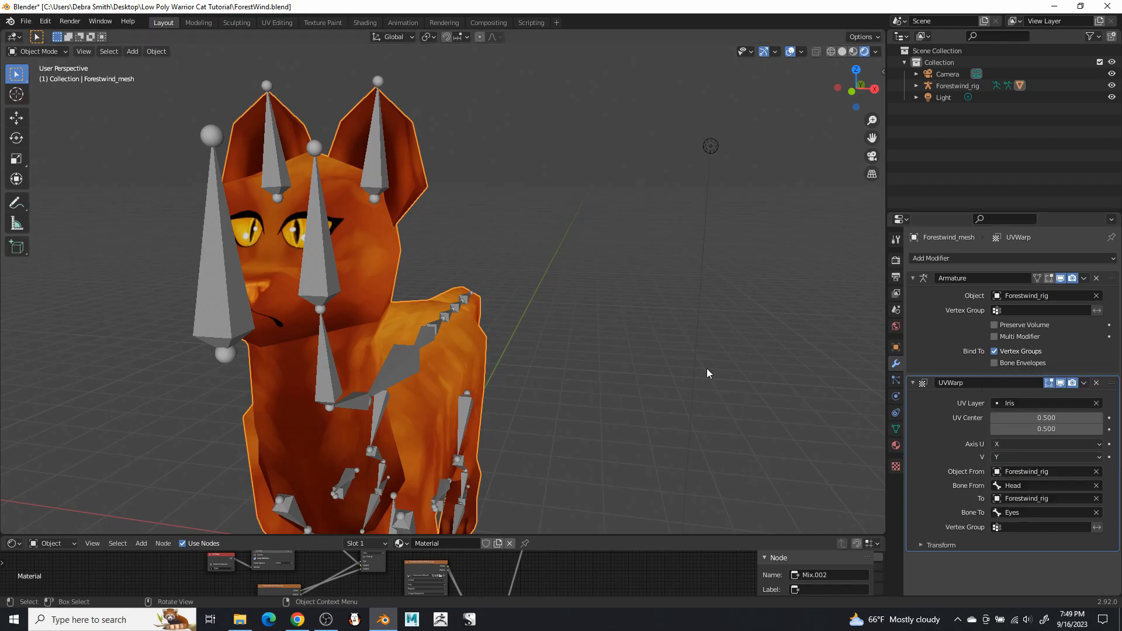
Put the rig in Pose Mode and move the Eyes bone about 0.13 m sideways to test the iris movement
middle_click_drag(614, 283, 623, 282)
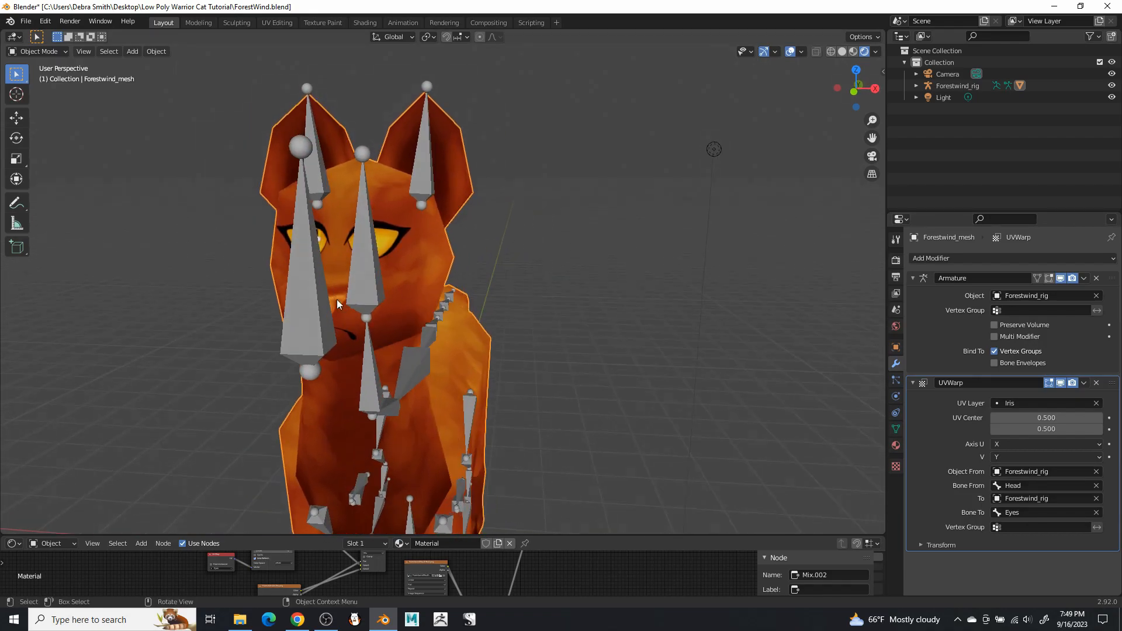
left_click(310, 299)
middle_click_drag(310, 299, 99, 110)
left_click(47, 53)
left_click(50, 93)
left_click(188, 256)
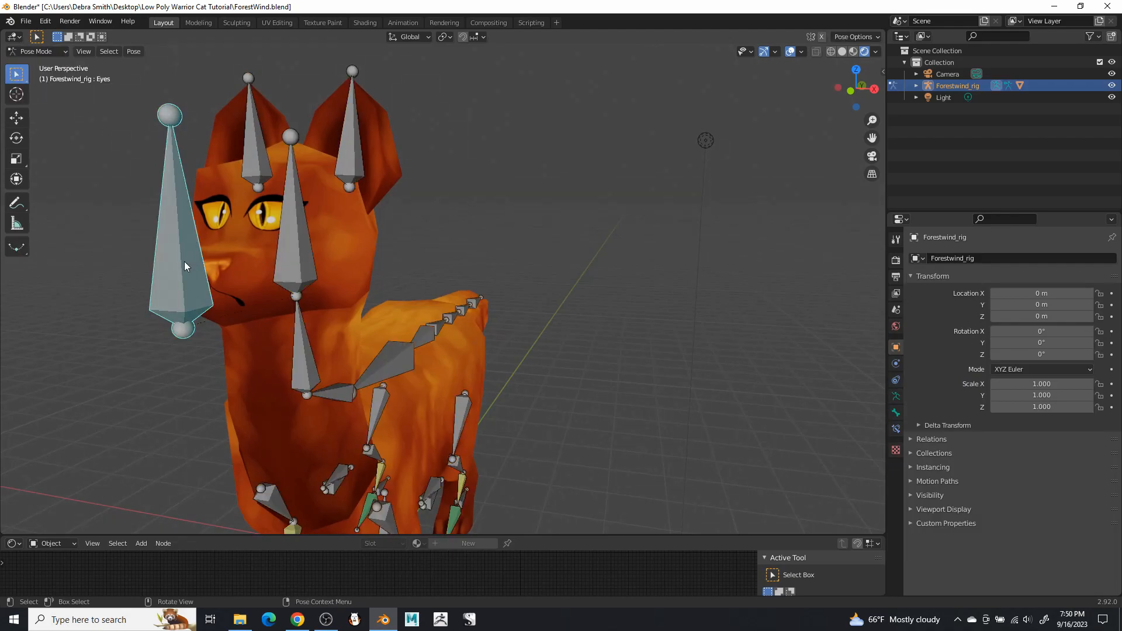
key("g")
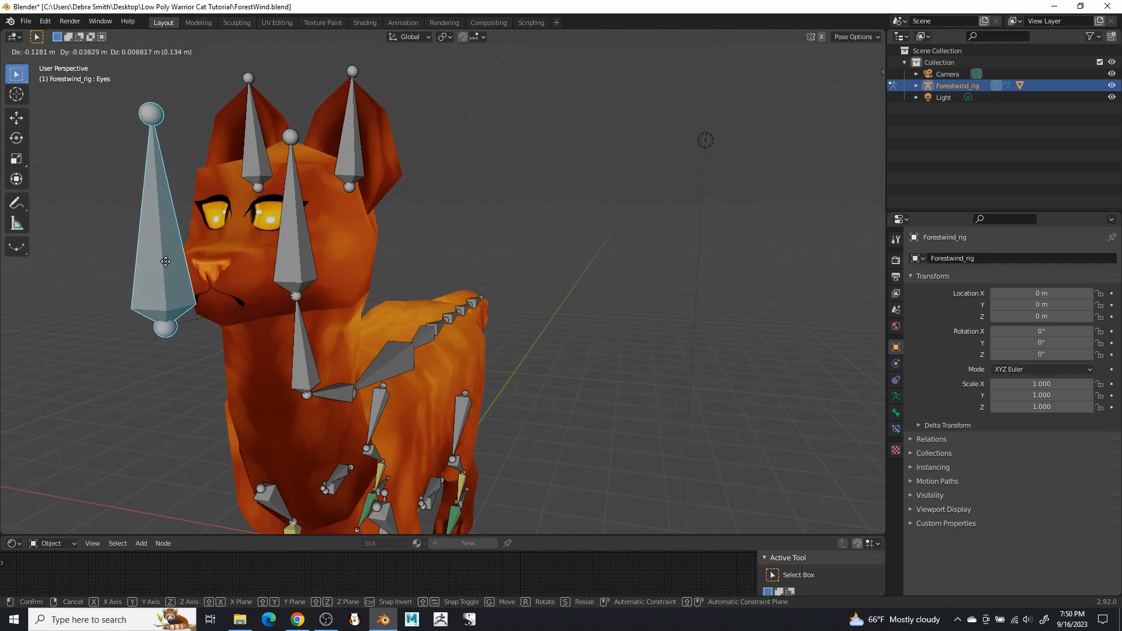
left_click(166, 263)
Return the rig to Object Mode, hide Forestwind_rig and select the cat mesh to inspect its eyes from the front
middle_click_drag(165, 265, 416, 262)
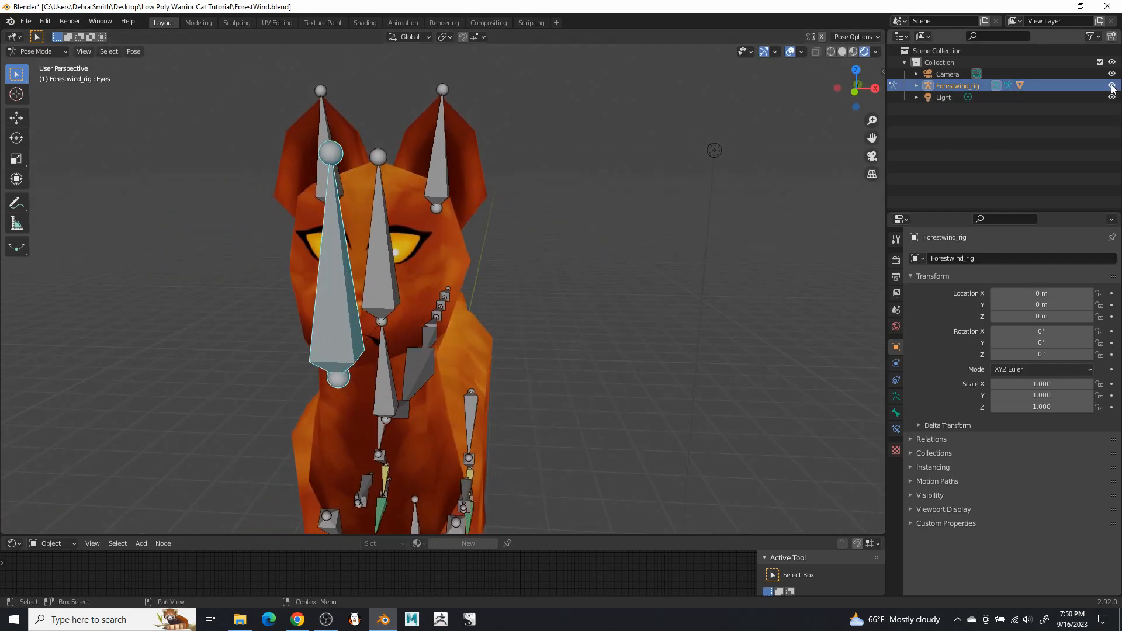
left_click(36, 51)
left_click(32, 64)
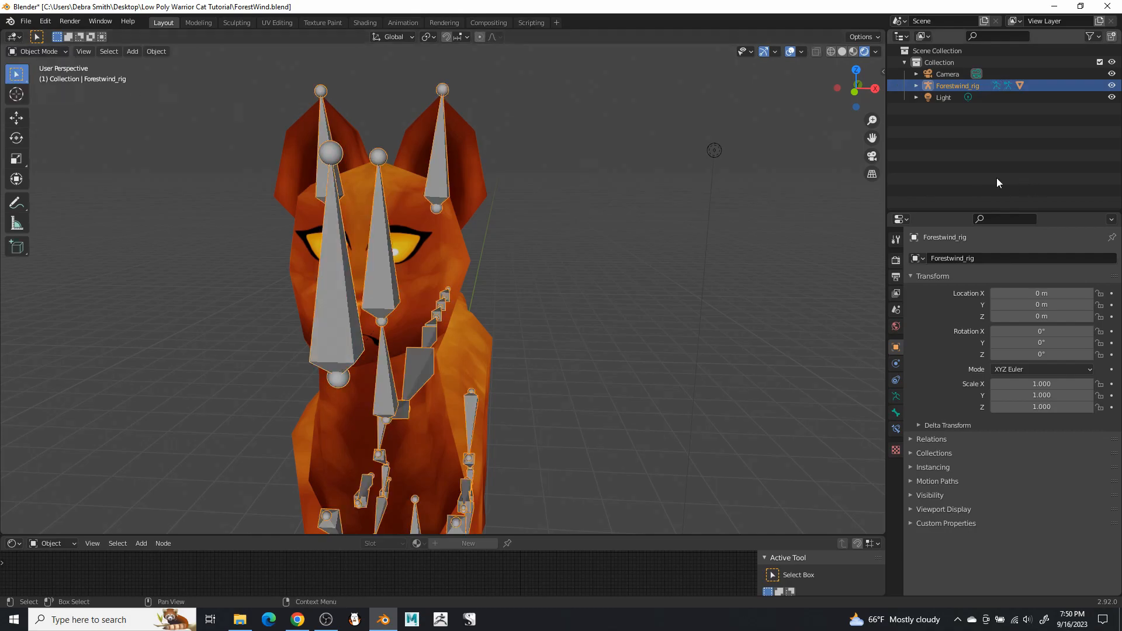
left_click(1113, 86)
middle_click_drag(528, 292, 504, 300)
left_click(455, 265)
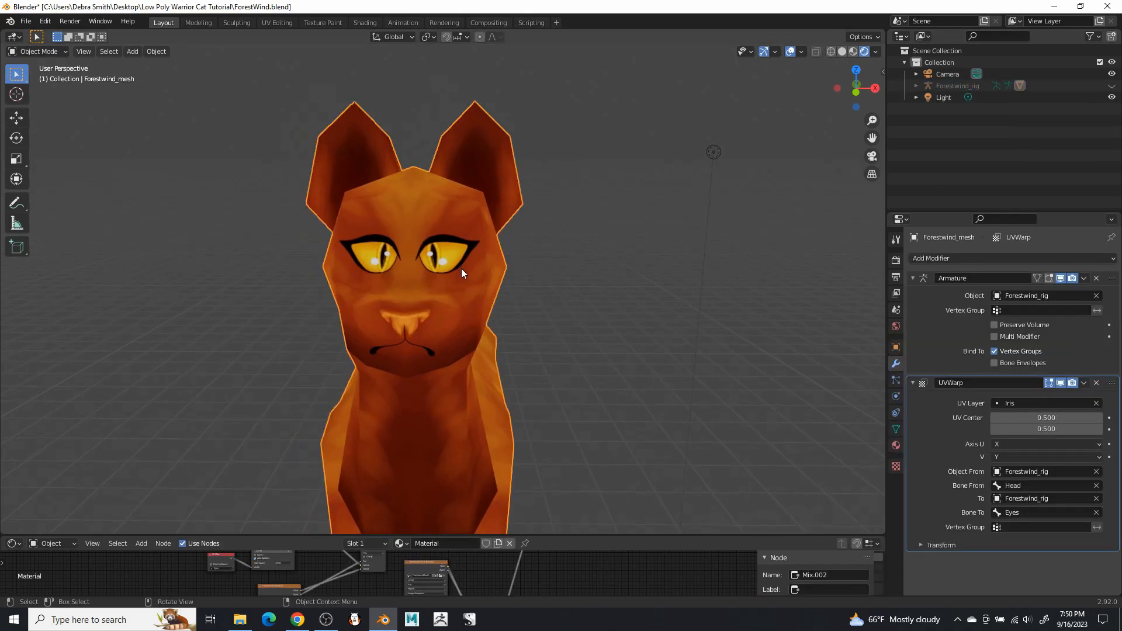
middle_click_drag(461, 269, 457, 264)
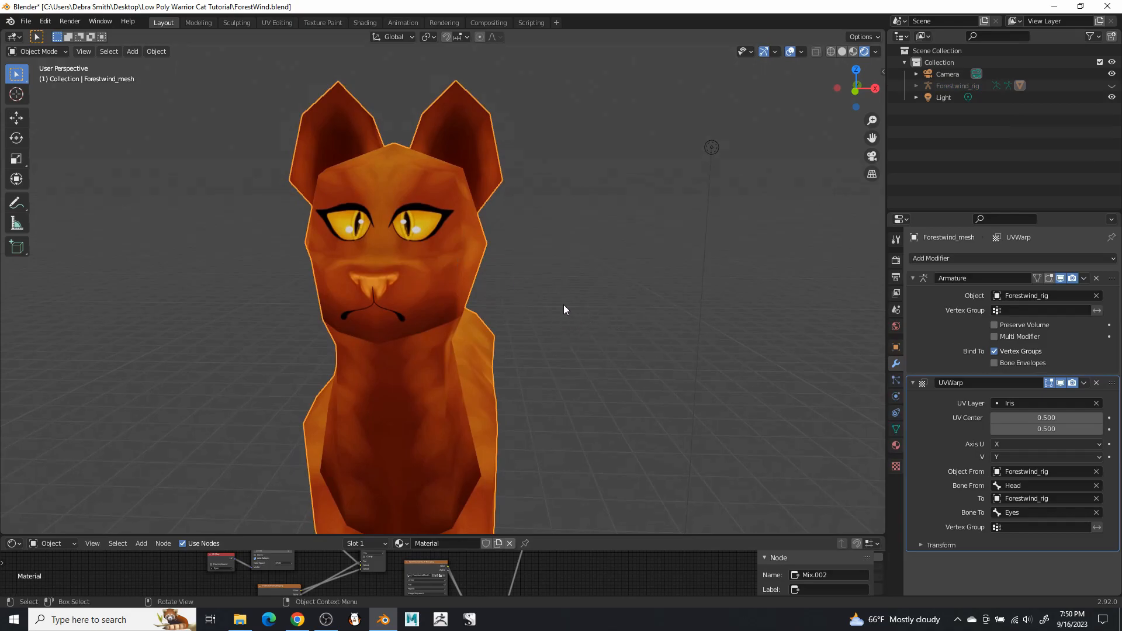
Put the cat mesh in Edit Mode and turn the enlarged node editor area into a UV Editor showing the Iris map
key("Tab")
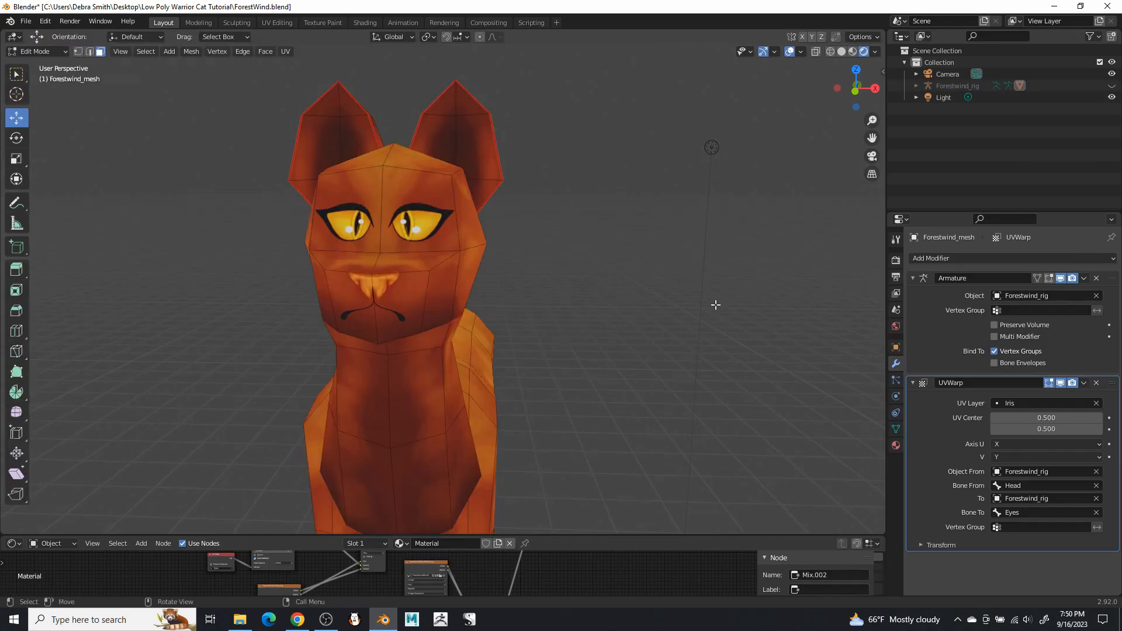
left_click(897, 430)
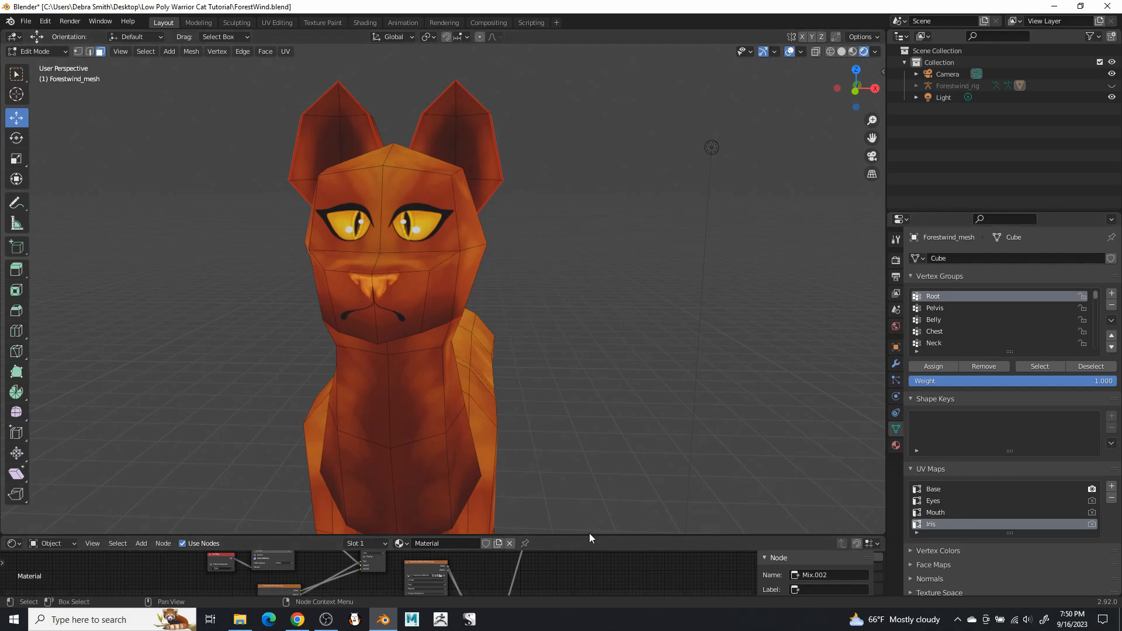
left_click_drag(588, 538, 608, 354)
left_click(12, 359)
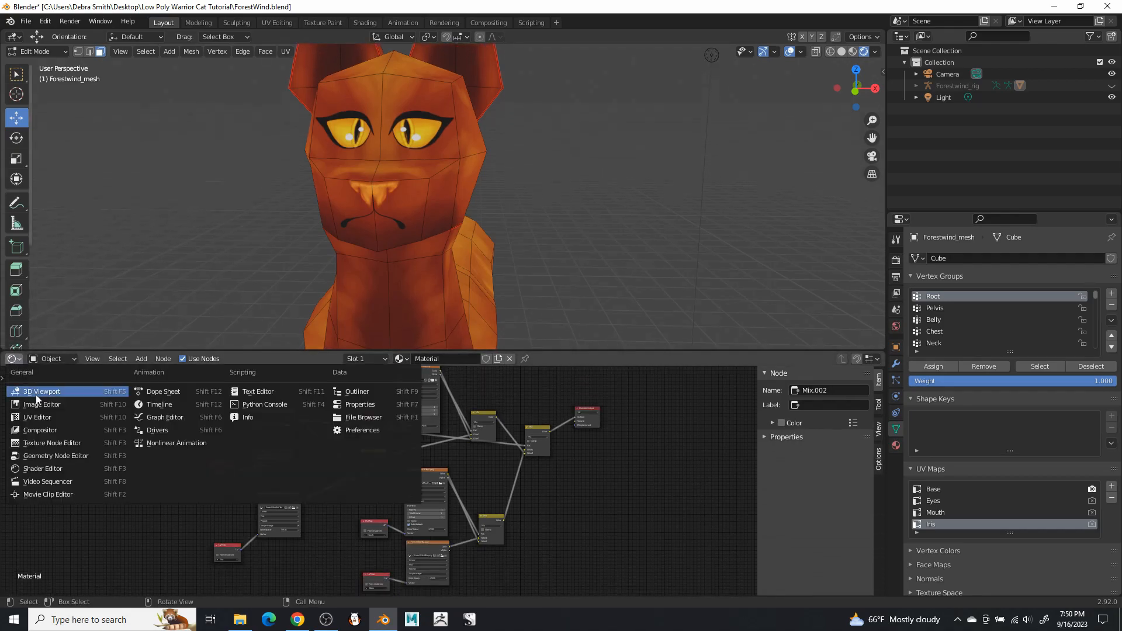
left_click(35, 418)
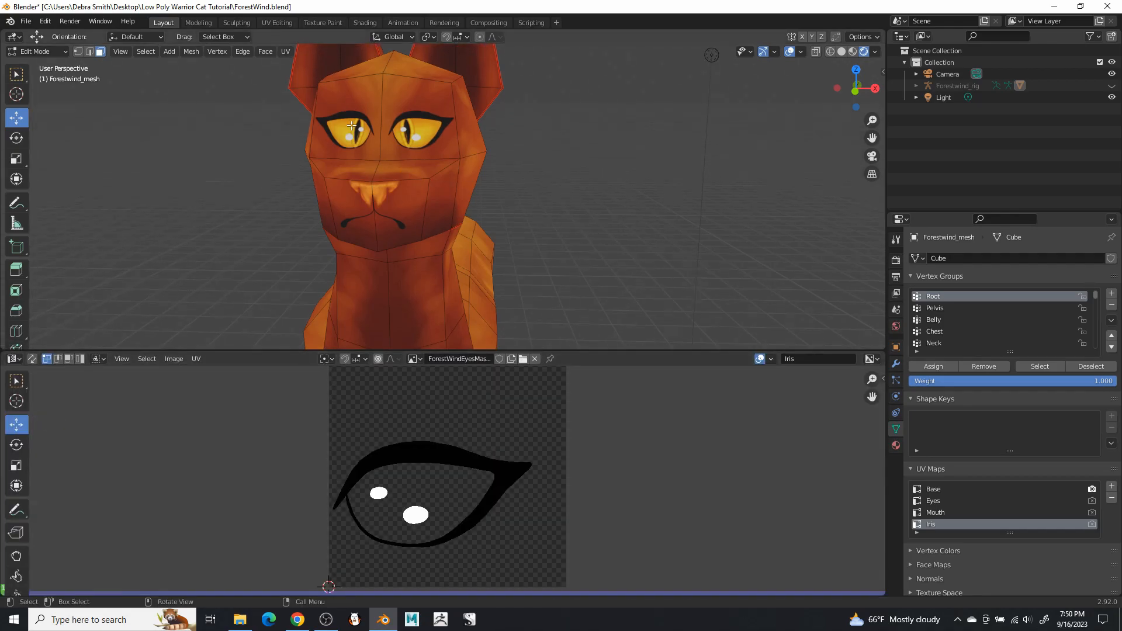
Select the face of the cat's right eye and mirror its Iris UVs horizontally with an X scale of -1
left_click(349, 95)
scroll(561, 137, "up", 3)
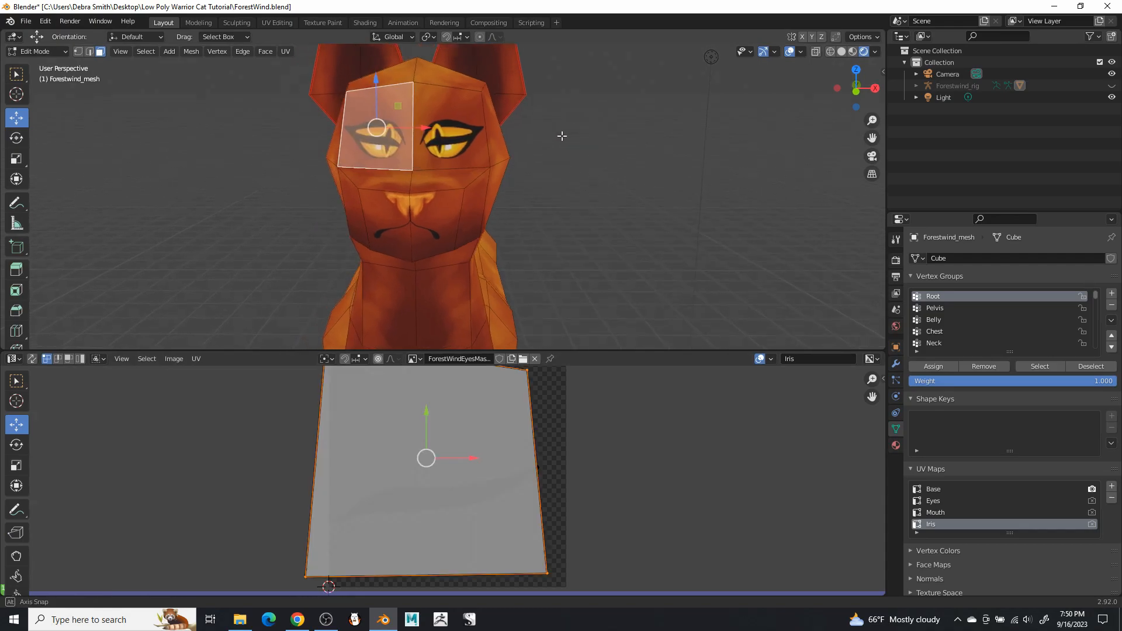
left_click(17, 465)
mouse_move(472, 465)
left_mouse_down()
mouse_move(433, 460)
mouse_move(463, 461)
left_mouse_up()
left_click(60, 586)
left_click(149, 533)
type("1")
key("Return")
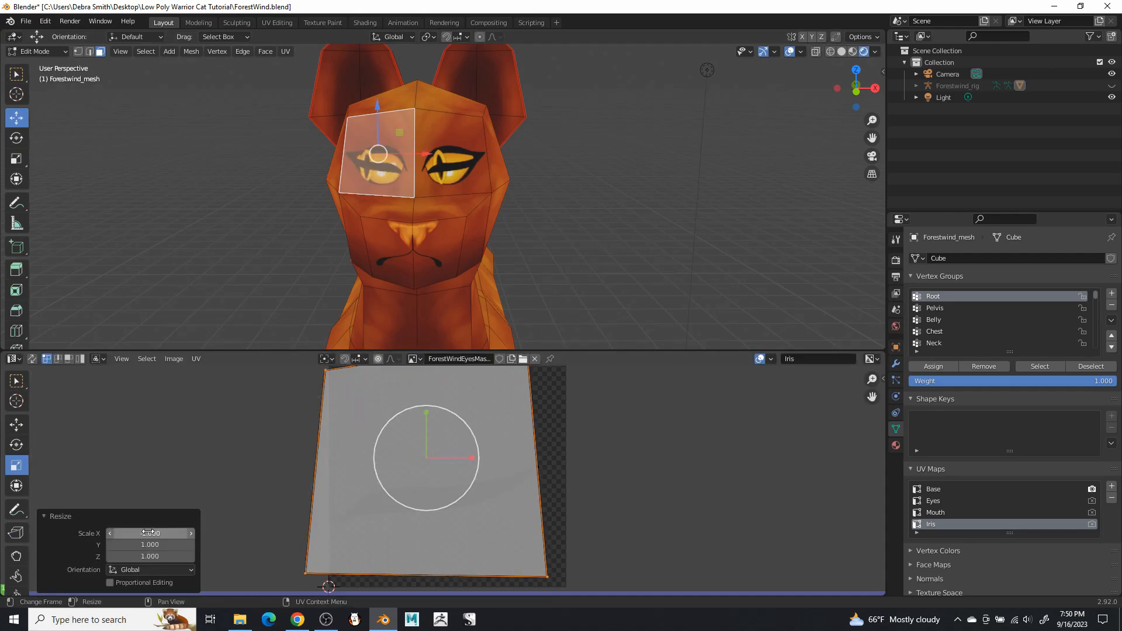
key("minus")
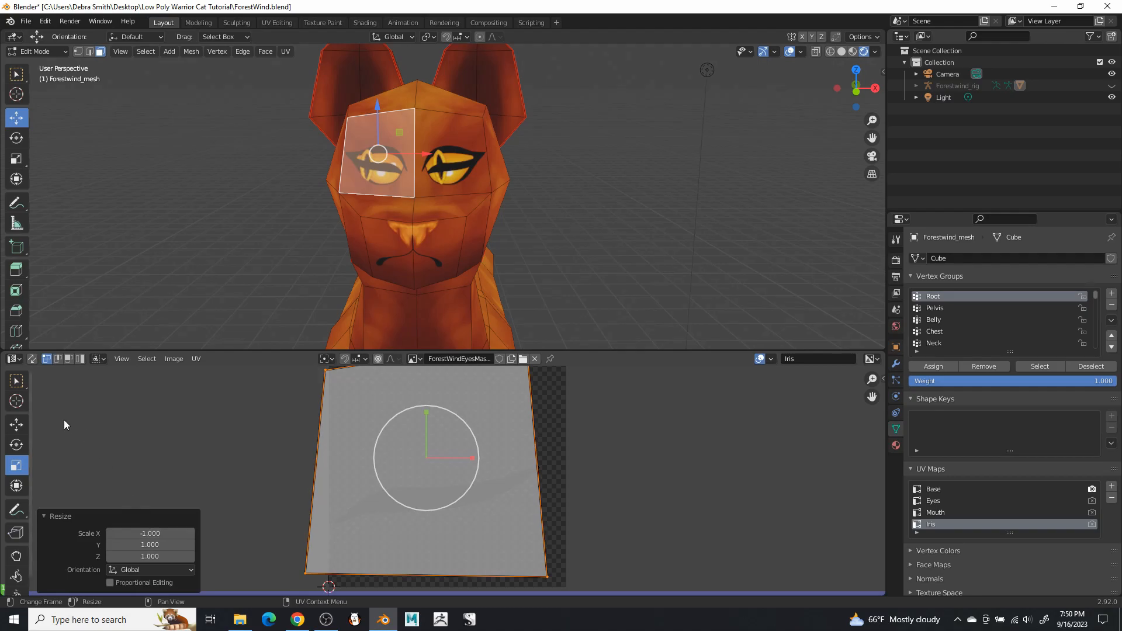
left_click(20, 362)
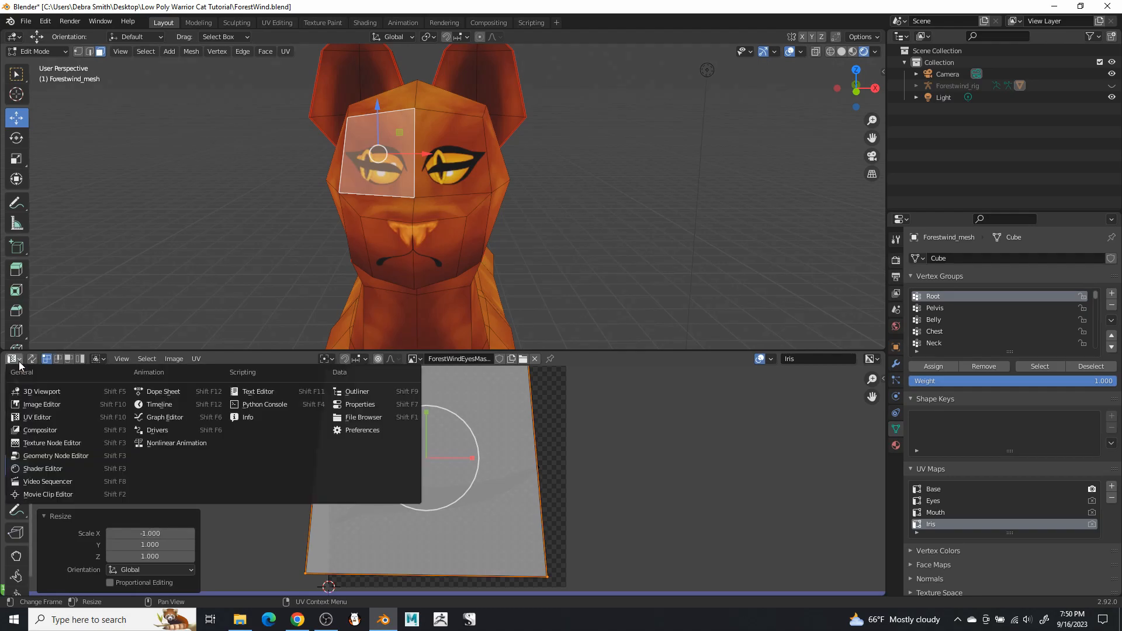
left_click(13, 362)
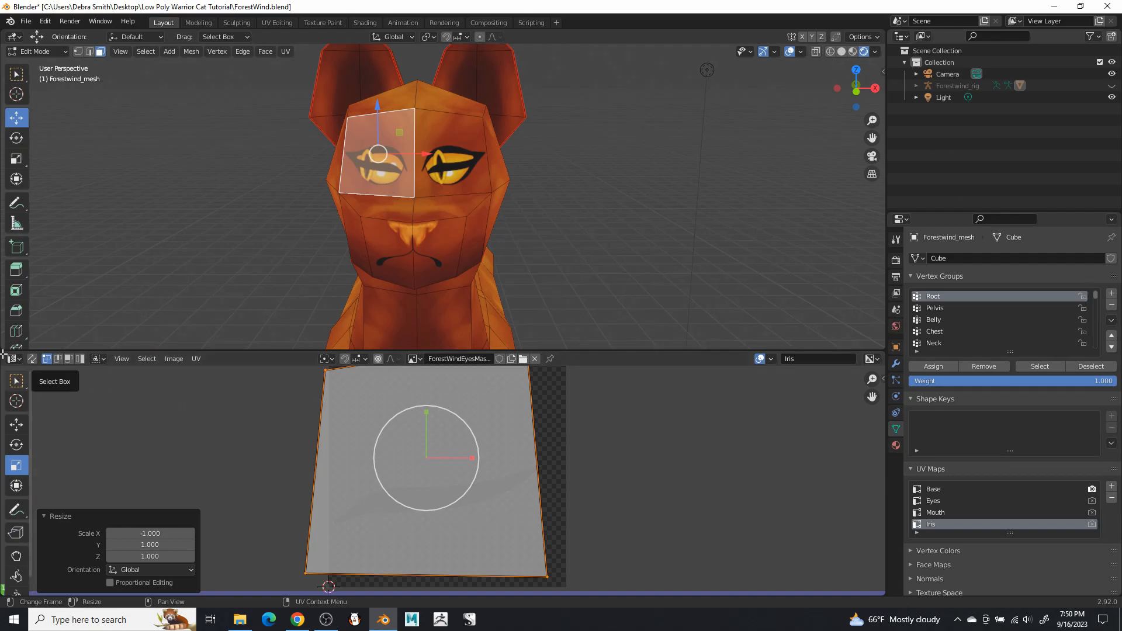
left_click(177, 425)
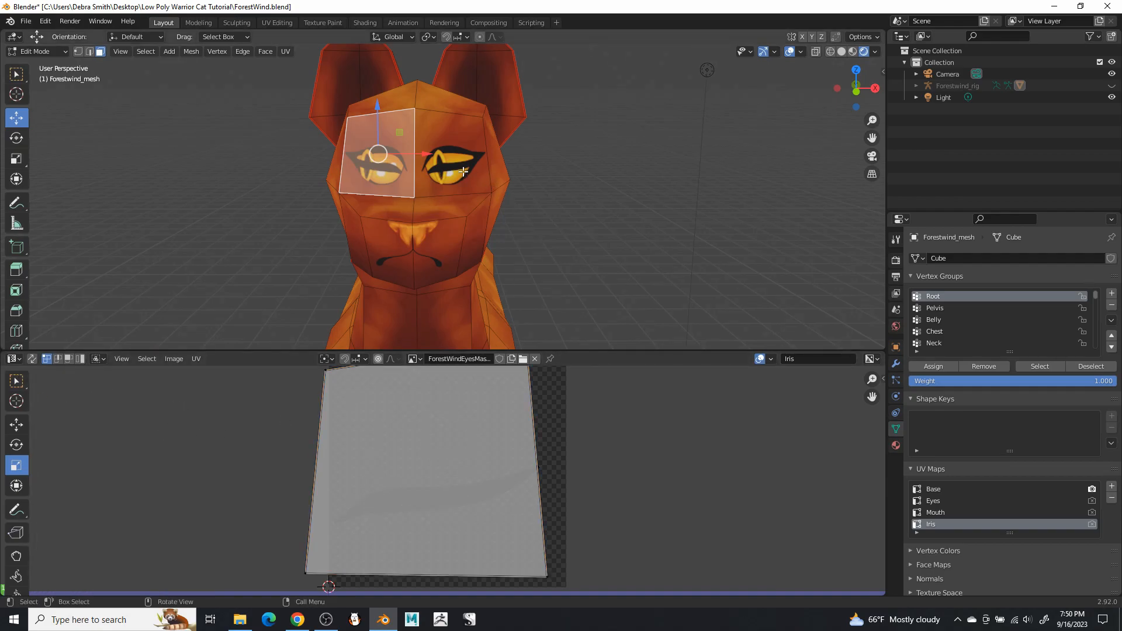
Select both eye faces and move their Iris UV islands together about -0.062 in X and -0.007 in Y
key("l")
left_click(570, 167)
left_click(450, 165)
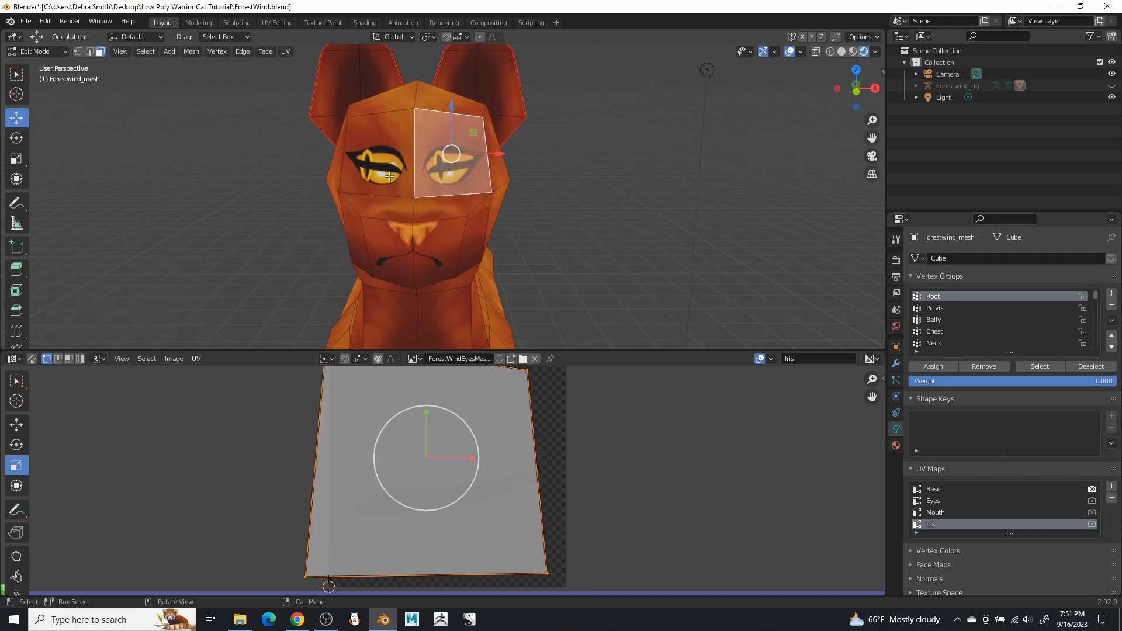
left_click(391, 176, "shift")
left_click(17, 424)
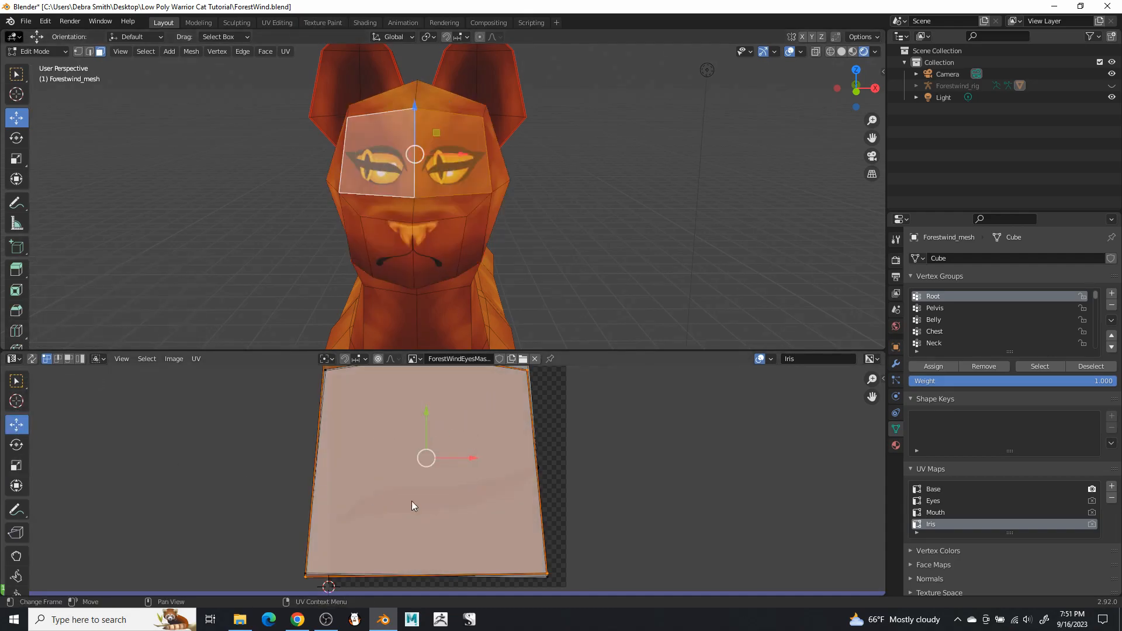
left_click_drag(428, 458, 424, 458)
key("ctrl+z")
middle_click_drag(588, 400, 571, 434)
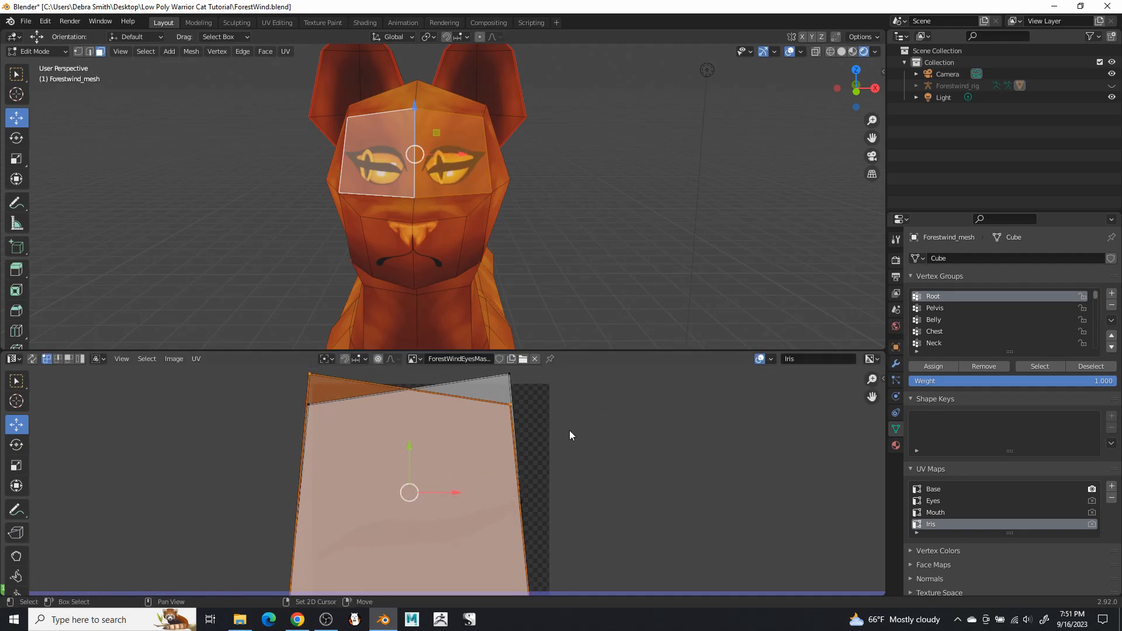
key("l")
mouse_move(408, 491)
left_mouse_down()
mouse_move(368, 493)
mouse_move(391, 497)
left_mouse_up()
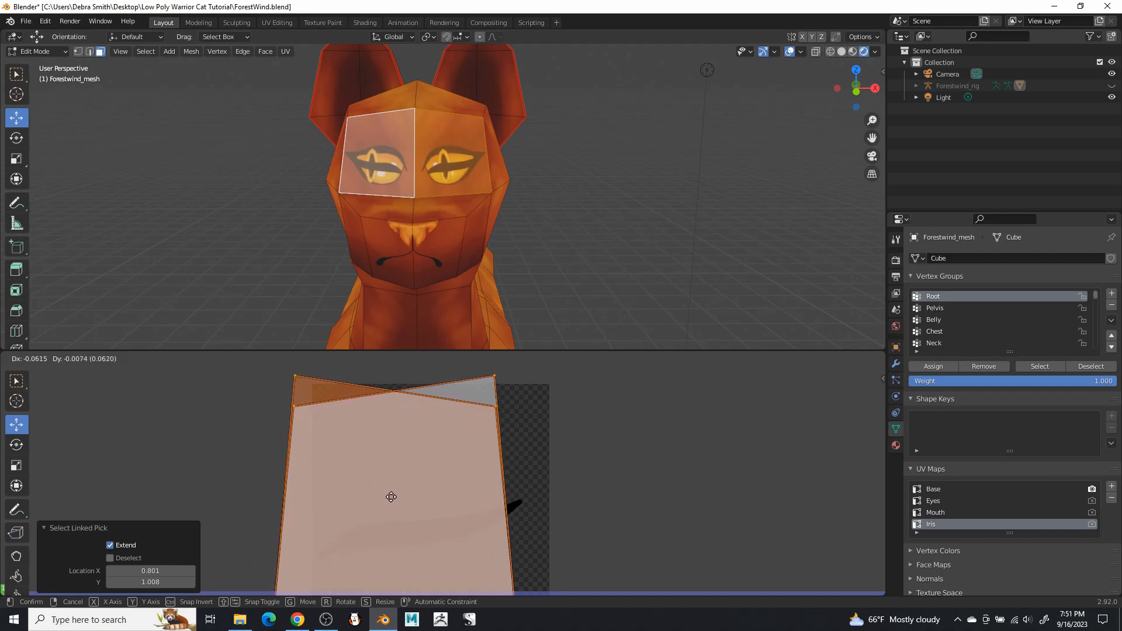
left_click_drag(391, 497, 391, 497)
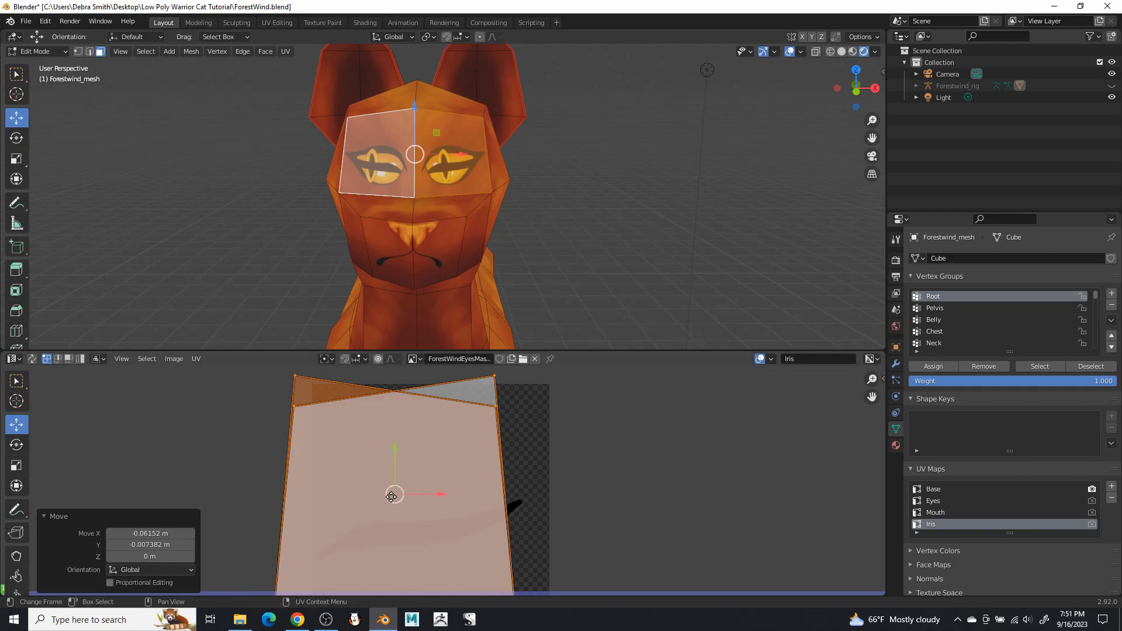
Try to shift only the UV island of the cat's left eye about 0.037 in X, and undo the move
left_click(236, 426)
key("l")
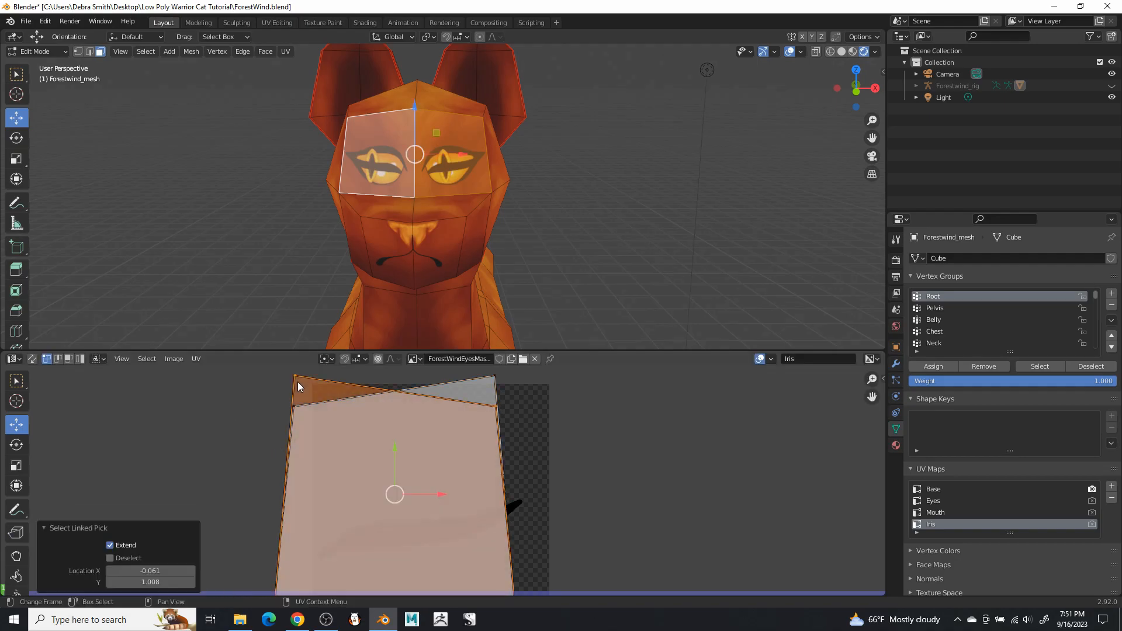
key("g")
left_click(406, 500)
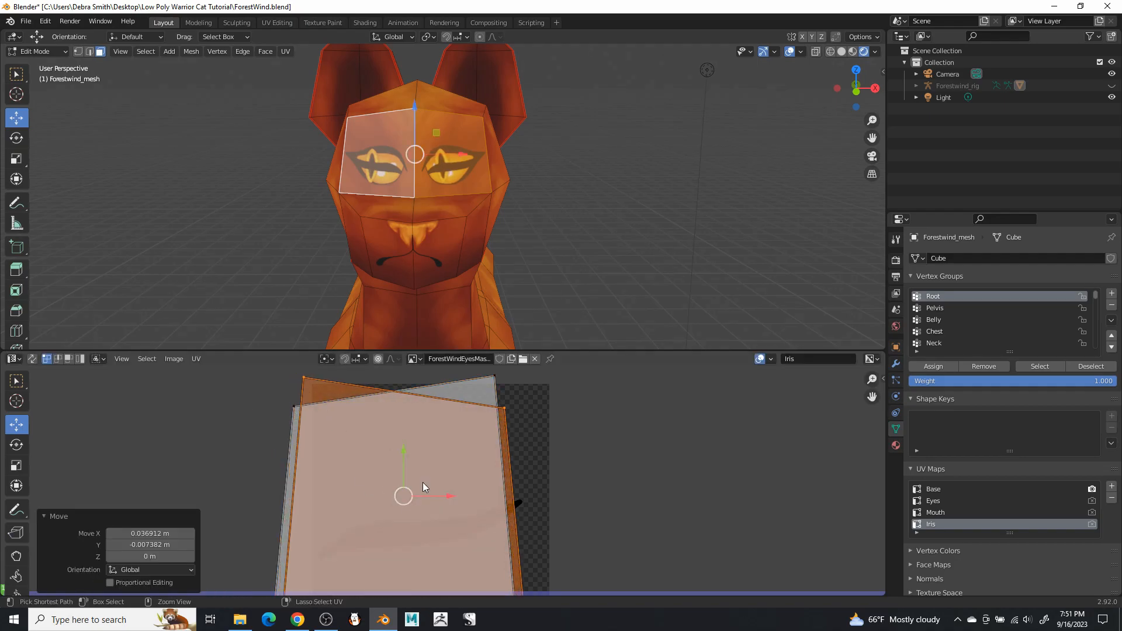
key("ctrl+z")
Select the linked UV island of the cat's right eye and move it about -0.15 in X with no vertical shift
key("l")
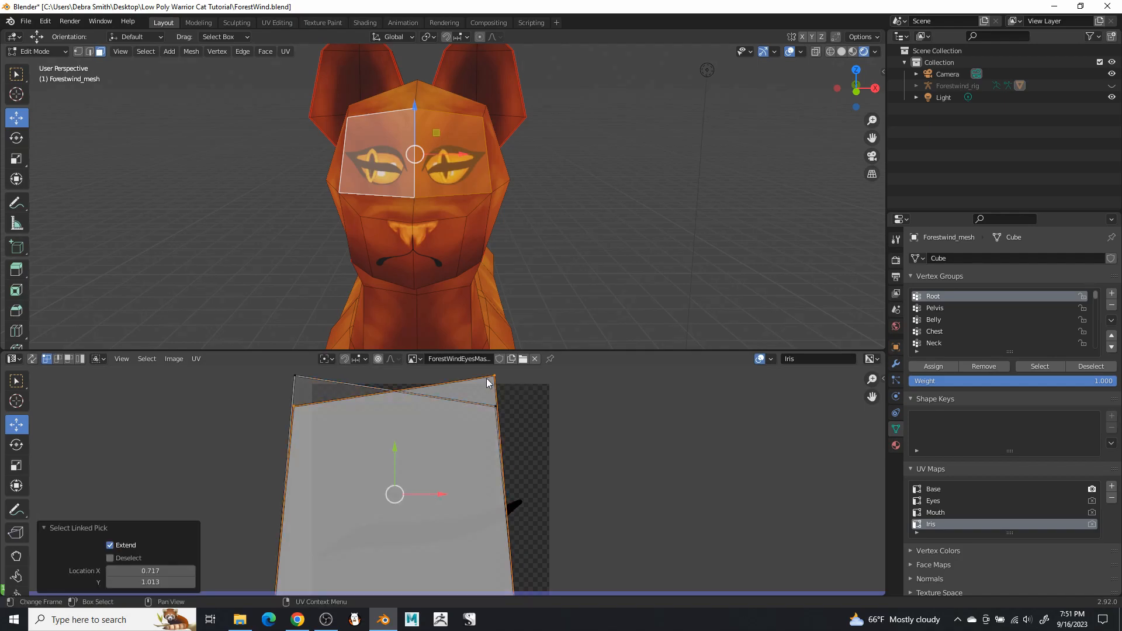
key("g")
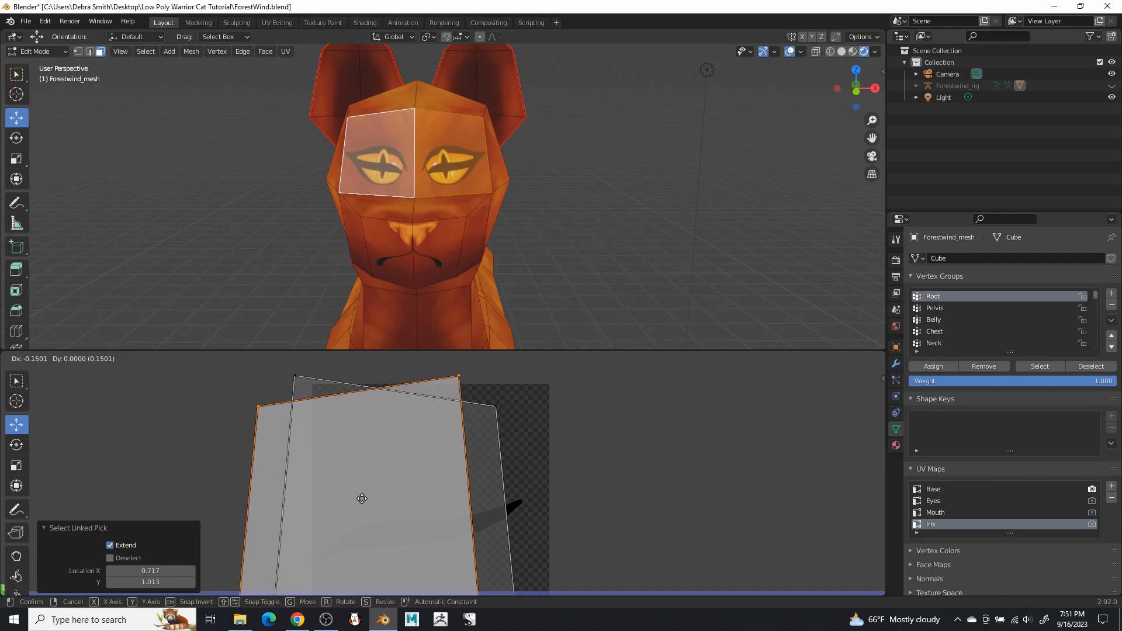
left_click(362, 500)
scroll(620, 447, "down", 3)
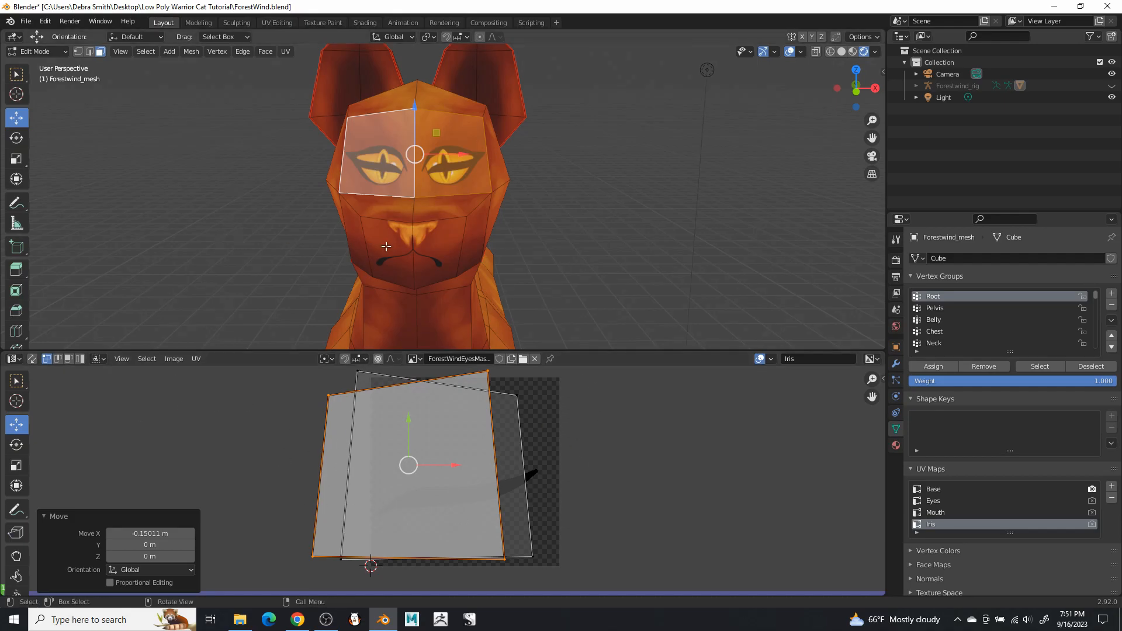
Change the UV Editor area to the Shader Editor and return the cat mesh to Object Mode
left_click(12, 360)
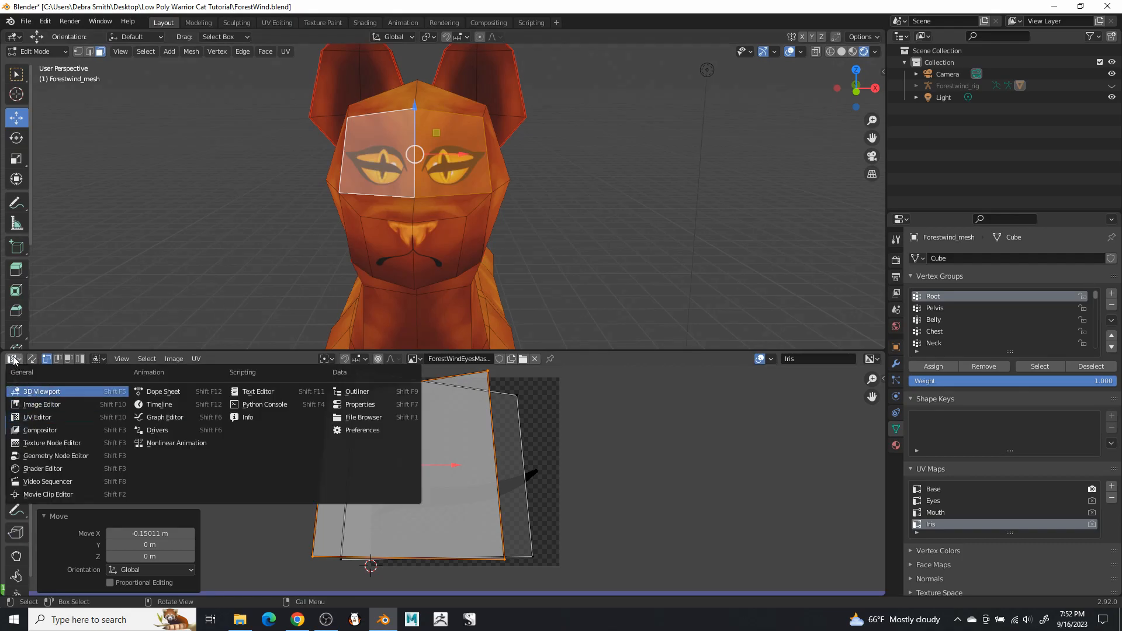
left_click(40, 468)
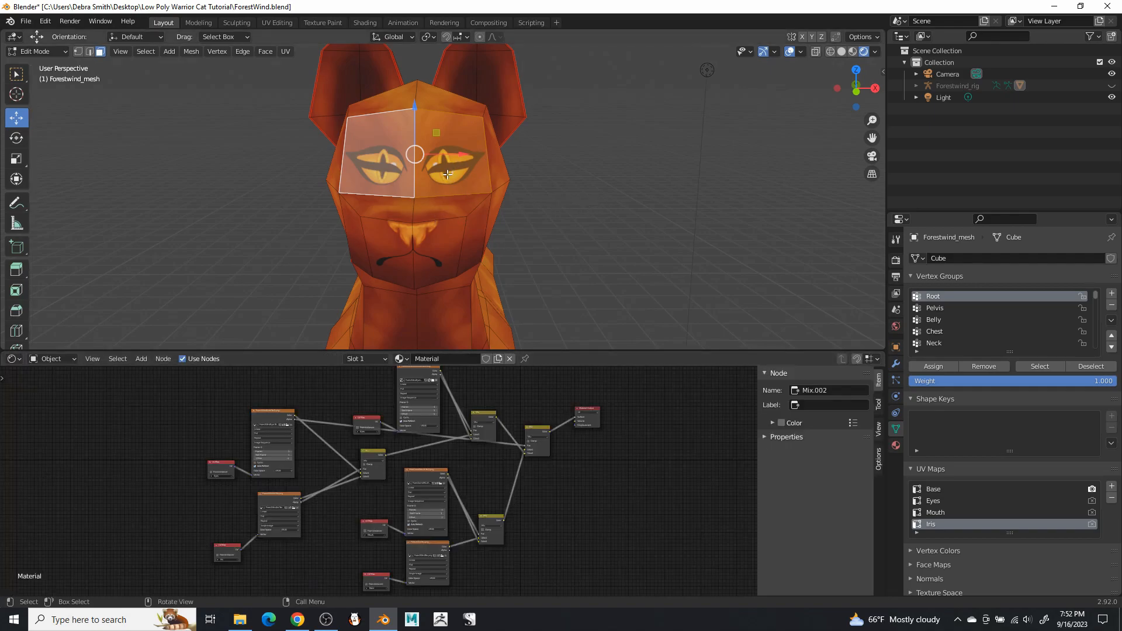
key("Tab")
Set the image sequence Offset of the eyes color texture node to -1 to show the open eyes
scroll(309, 448, "up", 5)
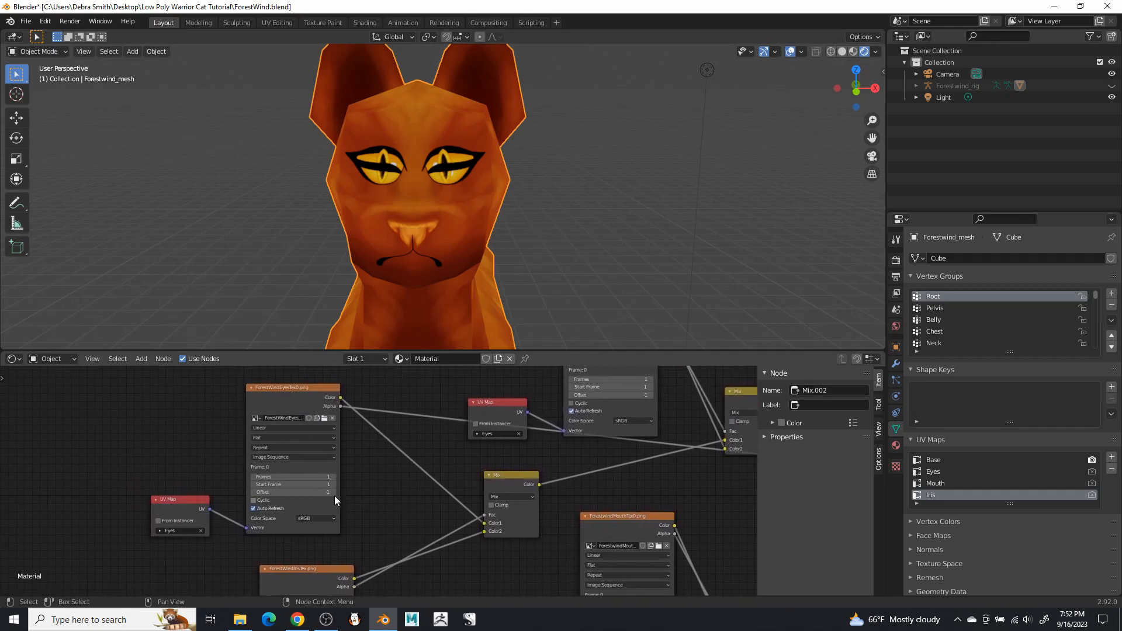
left_click(334, 493)
left_click(253, 493)
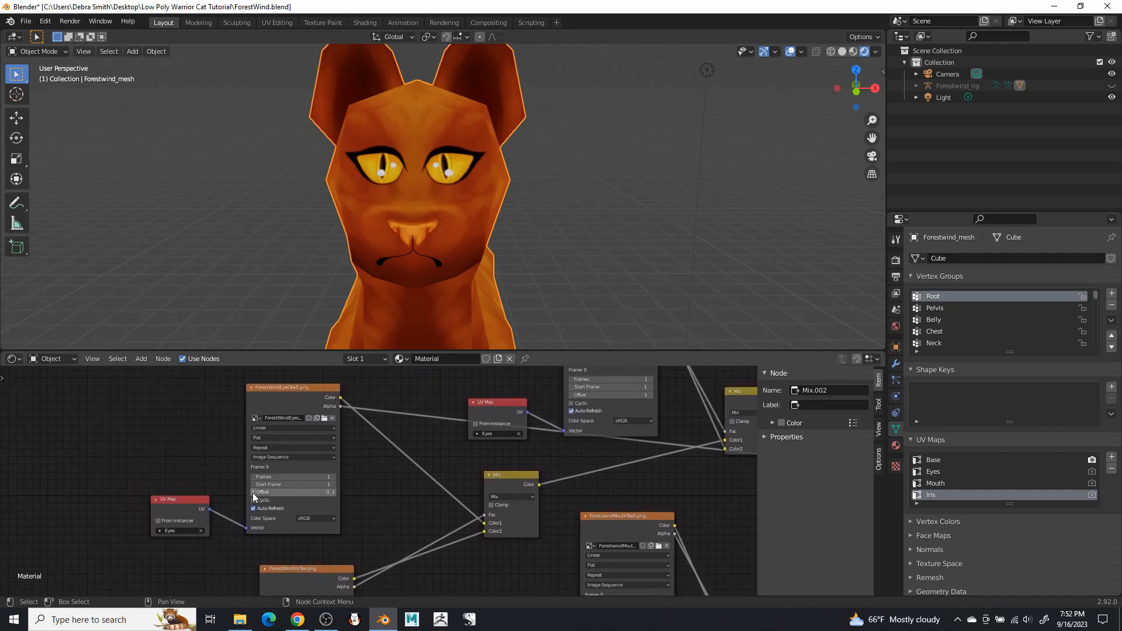
middle_click_drag(465, 159, 468, 180)
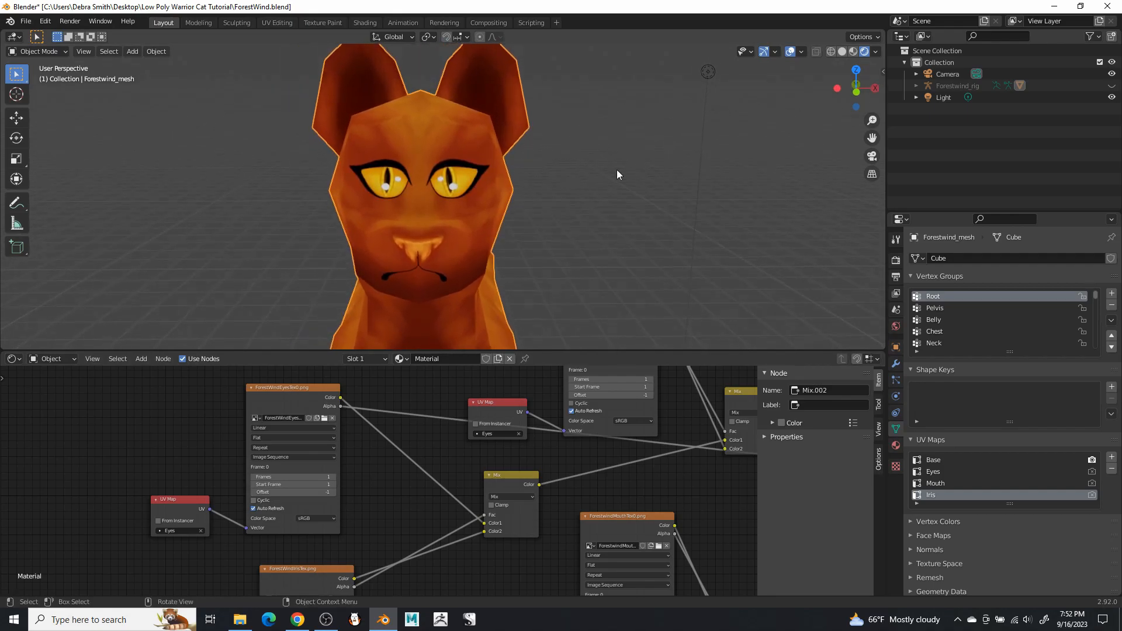
Enlarge the 3D viewport over the node editor and save ForestWind.blend
left_click_drag(662, 352, 661, 513)
middle_click_drag(629, 481, 565, 326)
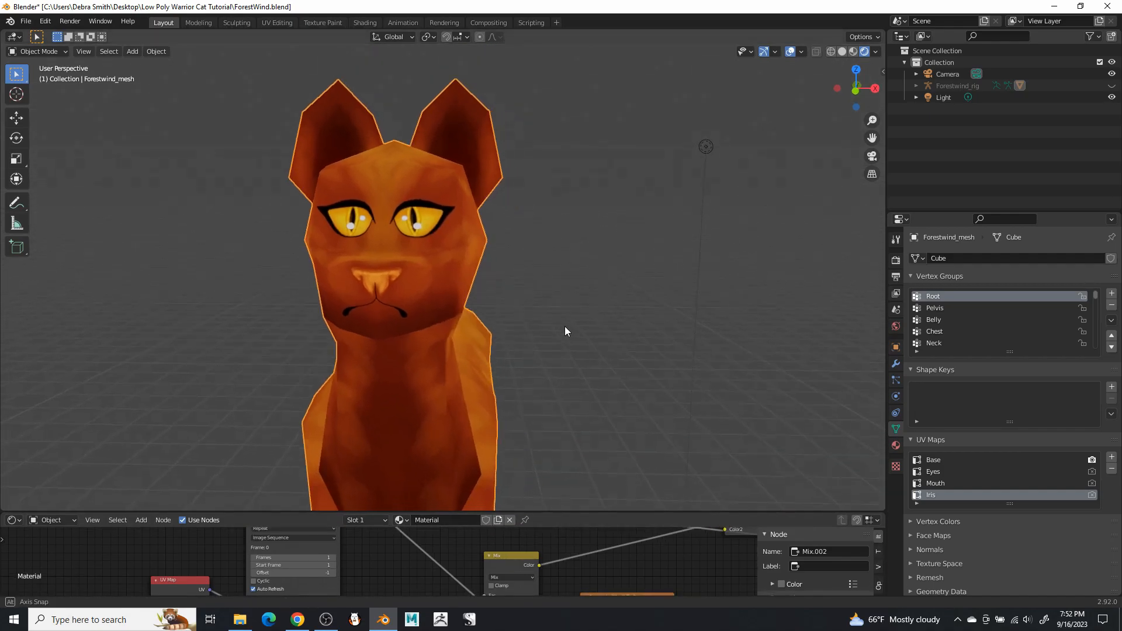
left_click(26, 21)
left_click(47, 98)
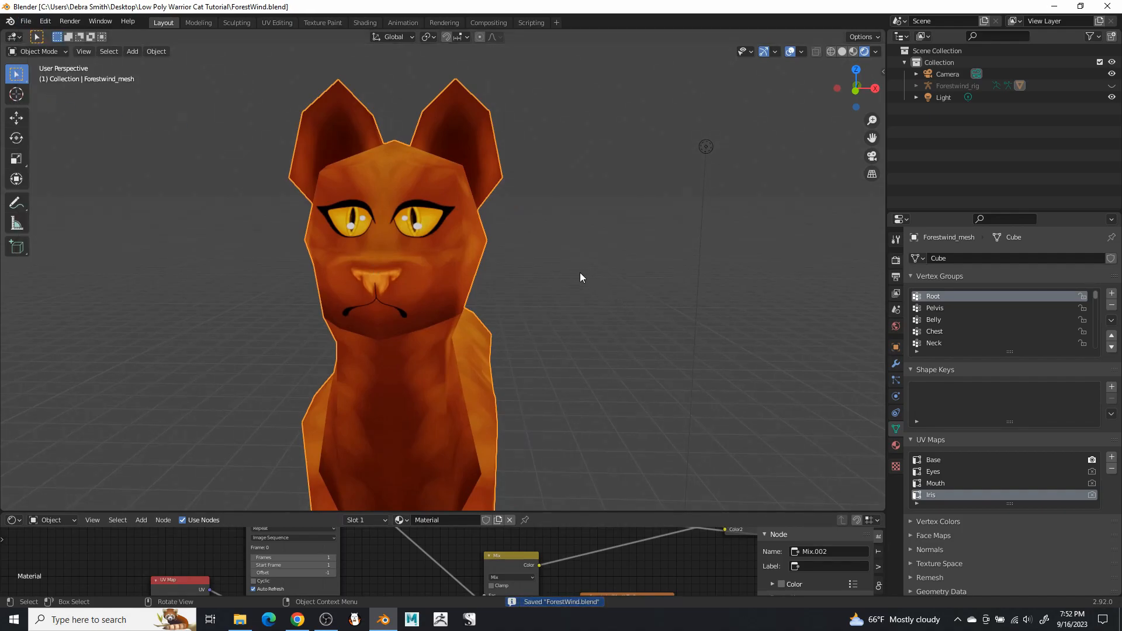
middle_click_drag(538, 250, 538, 249)
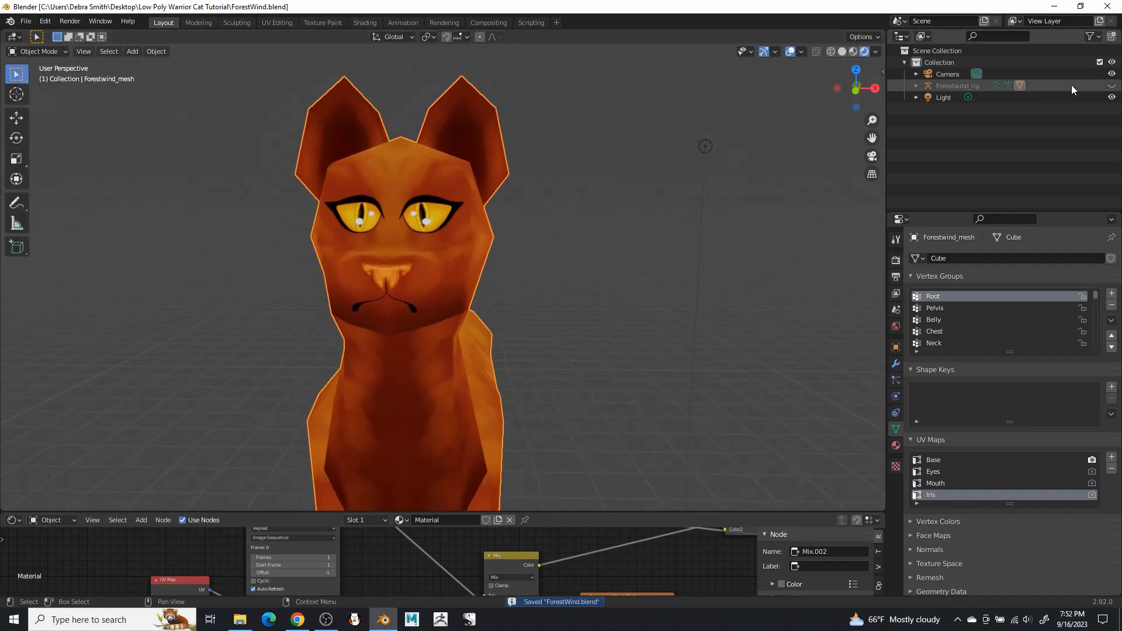
Unhide Forestwind_rig, select the armature and put it in Pose Mode
left_click(1111, 86)
middle_click_drag(486, 209, 461, 254)
left_click(271, 311)
middle_click_drag(272, 311, 304, 304)
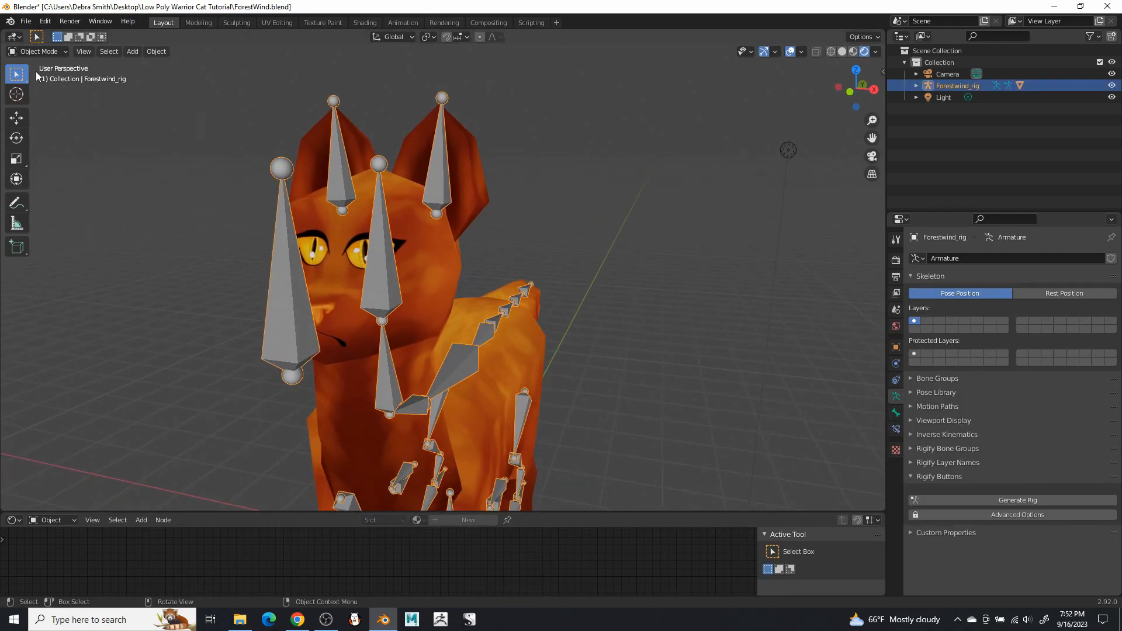
left_click(43, 51)
left_click(41, 90)
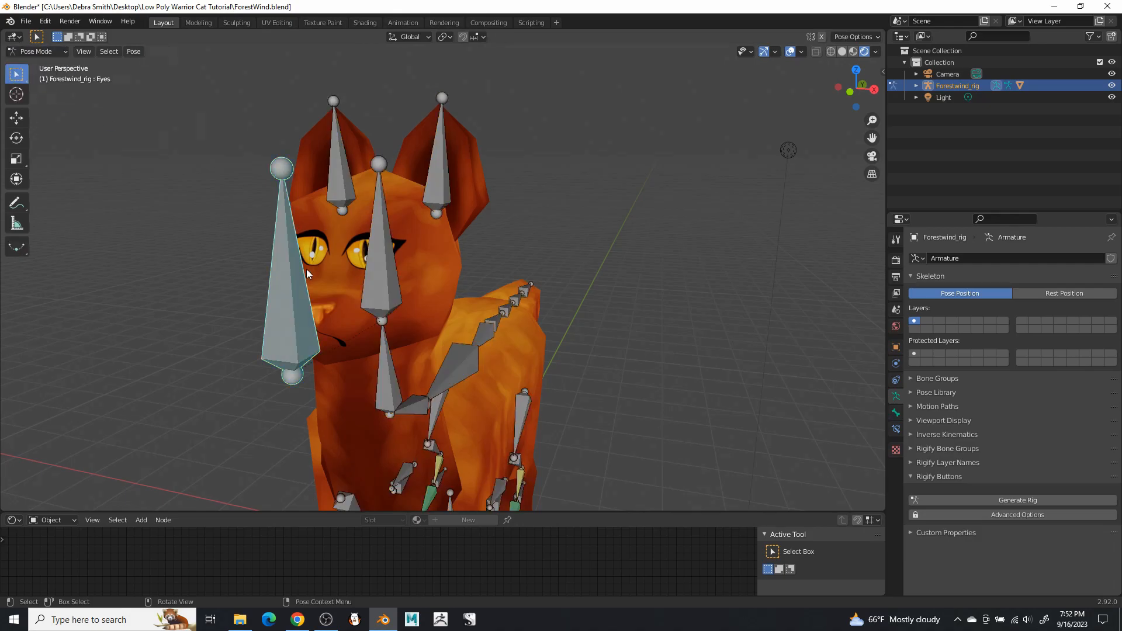
Test the iris movement by moving the Eyes bone in several directions, leaving the bone in its original position
key("g")
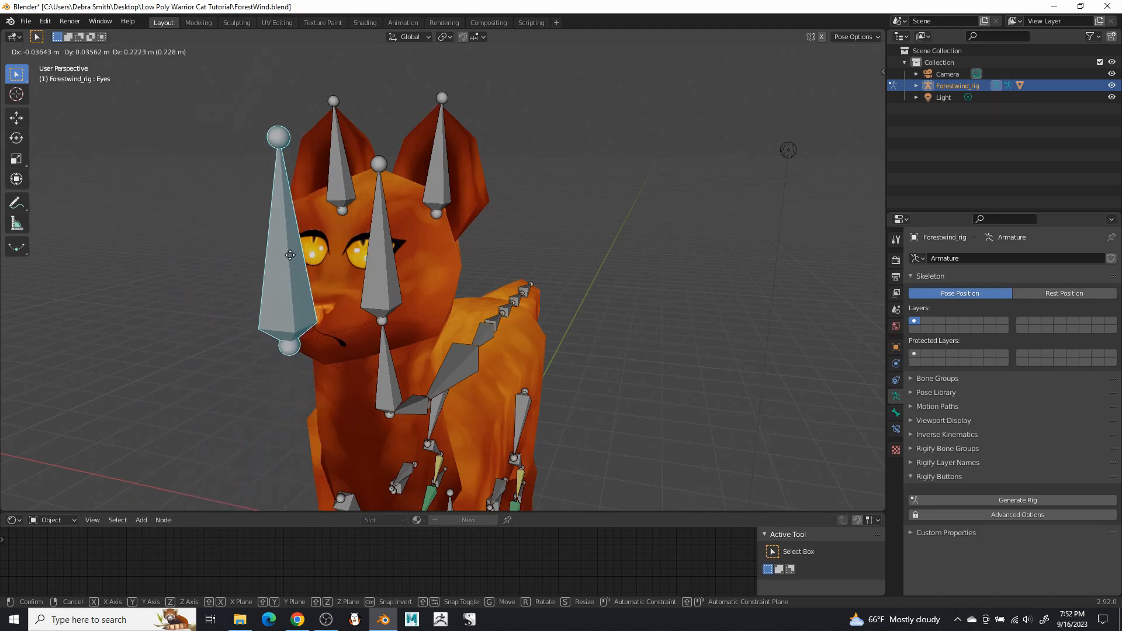
right_click(289, 173)
mouse_move(519, 195)
middle_mouse_down()
mouse_move(561, 195)
mouse_move(529, 202)
middle_mouse_up()
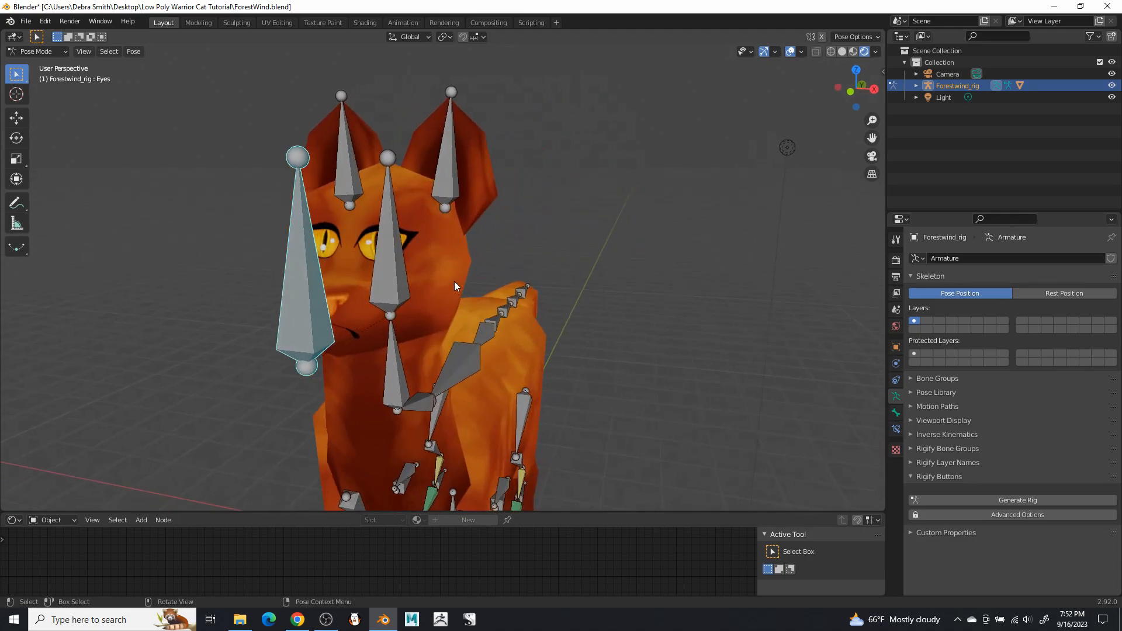
key("g")
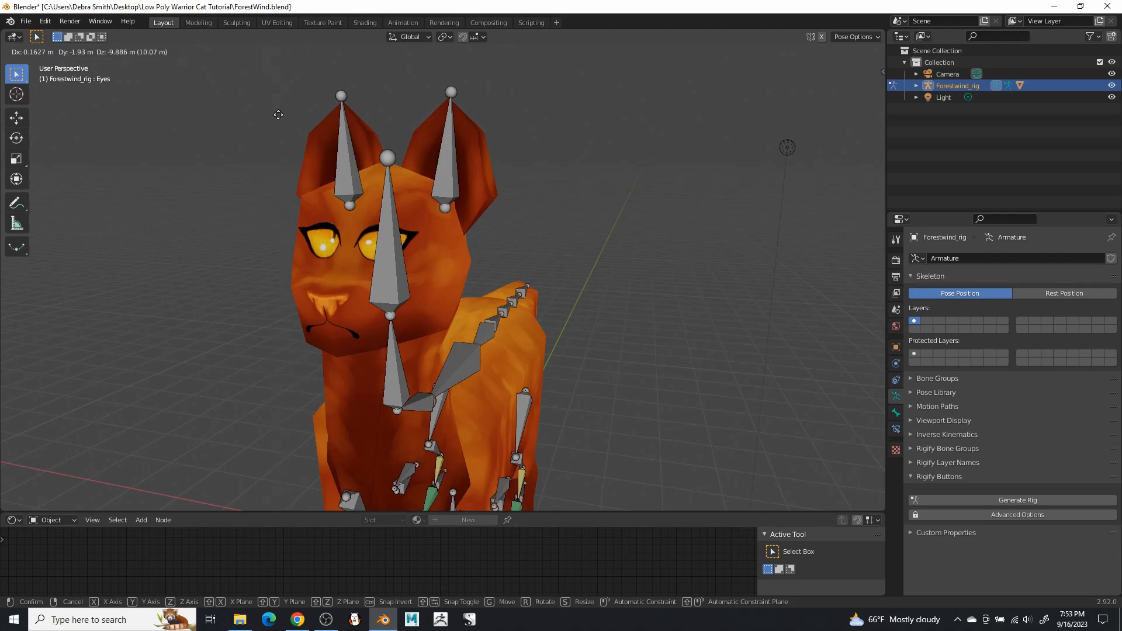
left_click(267, 172)
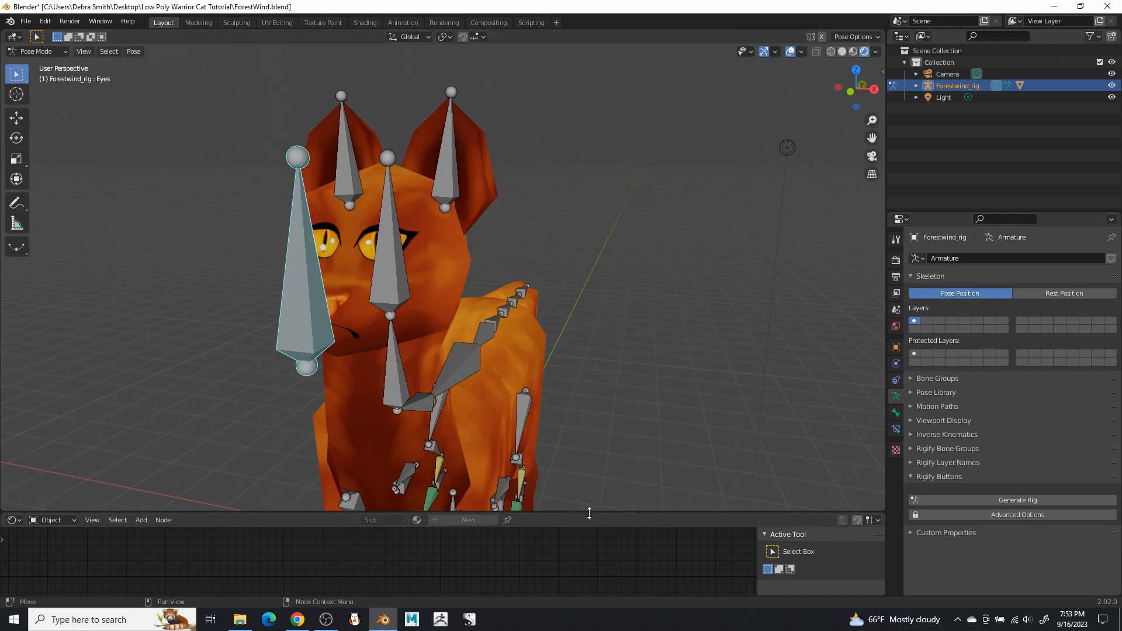
Enlarge the node editor, return the rig to Object Mode and select the cat mesh to show its material nodes
left_click_drag(589, 513, 538, 206)
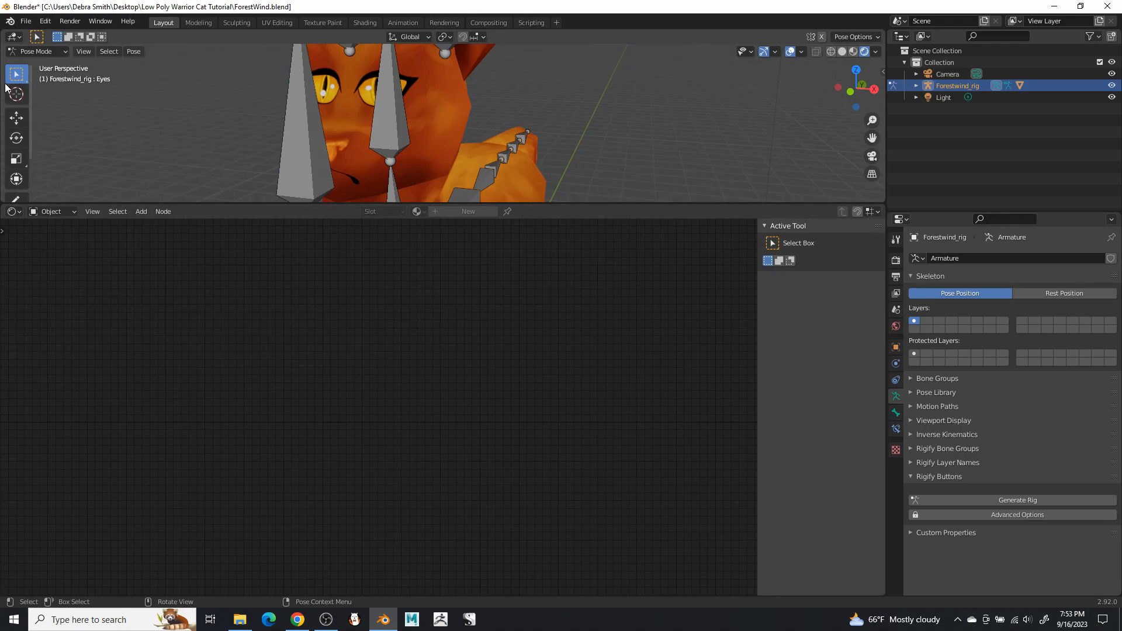
left_click(46, 49)
left_click(41, 61)
left_click(432, 111)
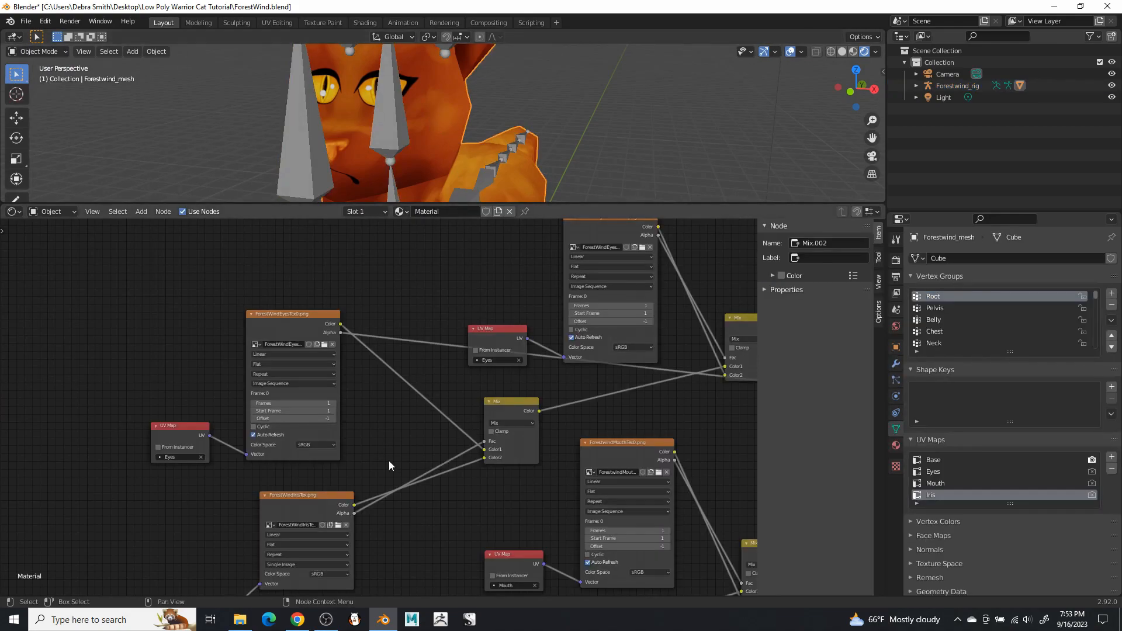
Set the extension of the ForestWindIrisTex.png image texture node to Clip
middle_click_drag(388, 457, 431, 345)
scroll(422, 441, "up", 3)
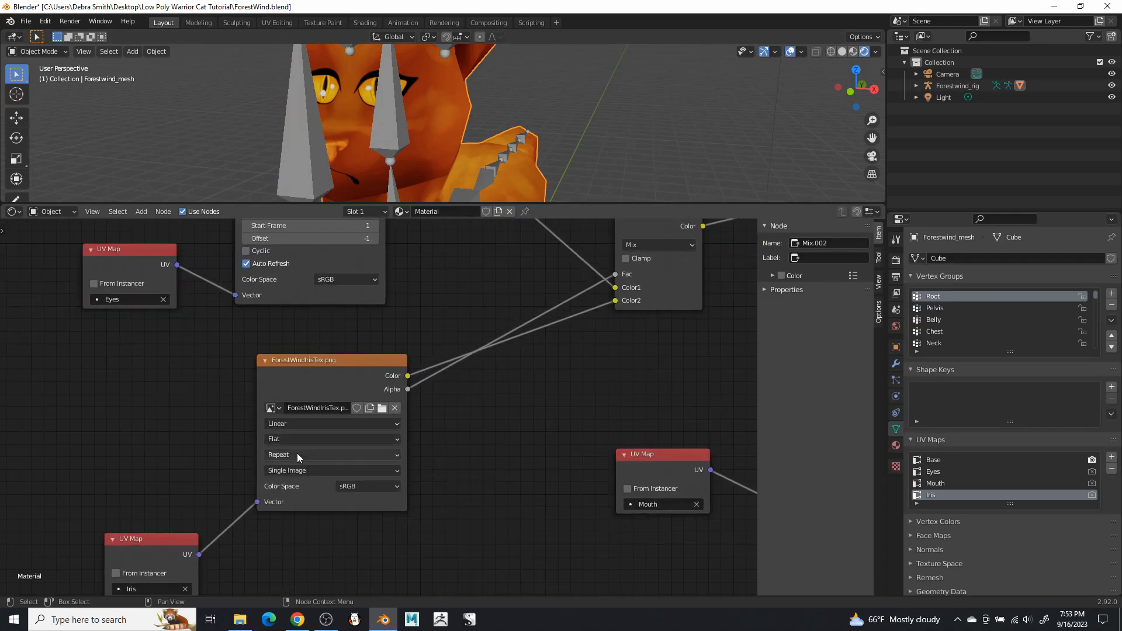
left_click(298, 454)
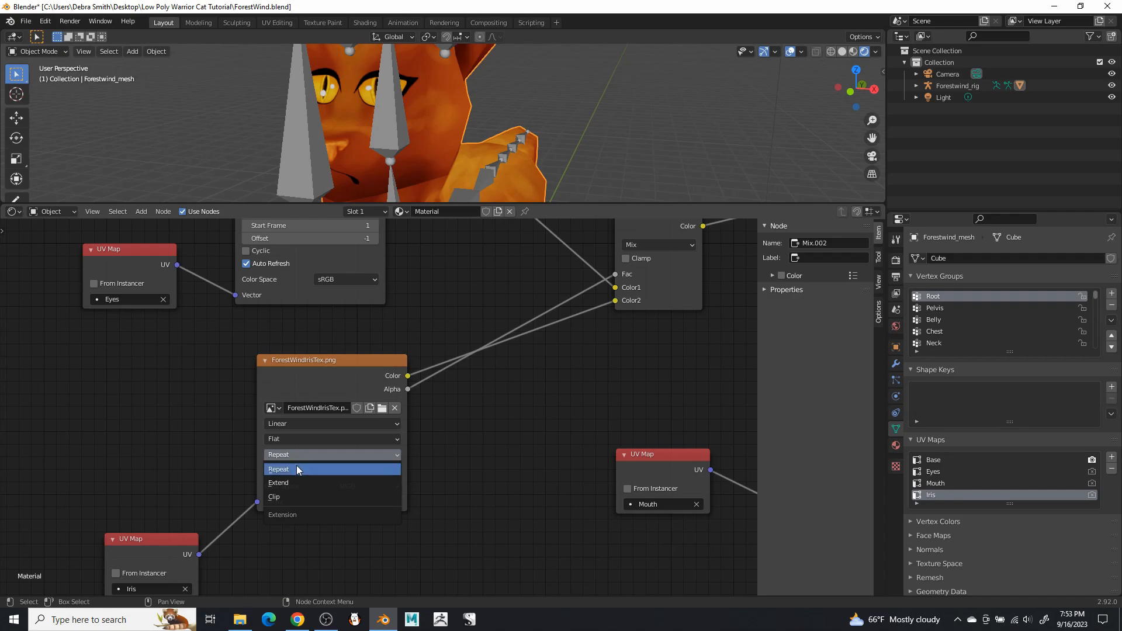
left_click(286, 496)
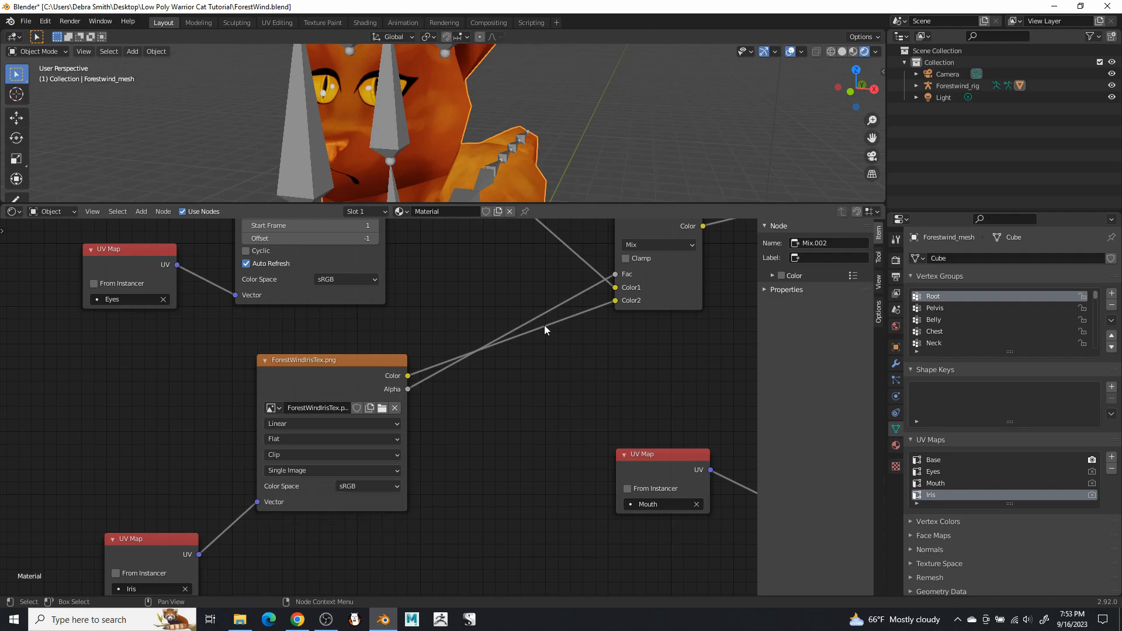
Shrink the node editor to give the 3D viewport more room and save ForestWind.blend again
left_click_drag(583, 204, 573, 526)
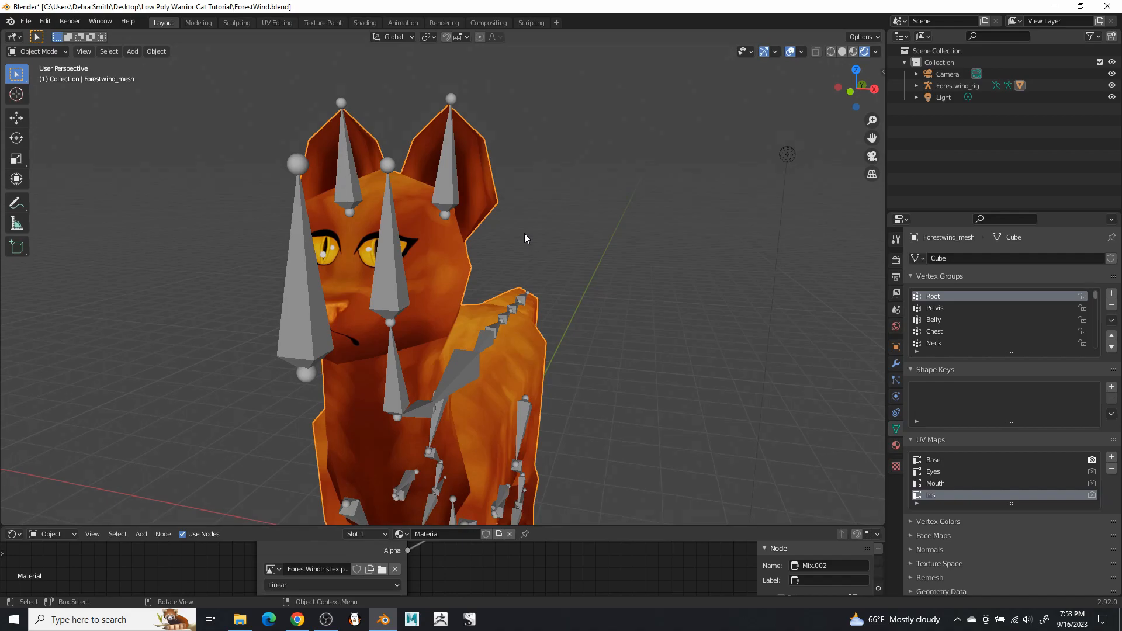
middle_click_drag(524, 235, 425, 239)
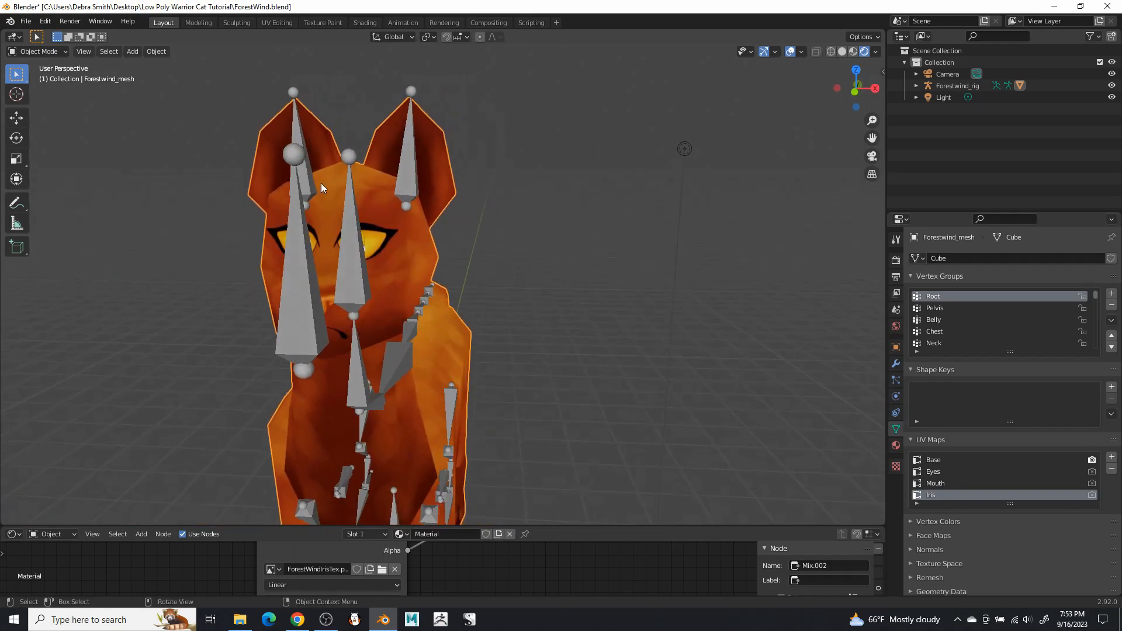
left_click(26, 24)
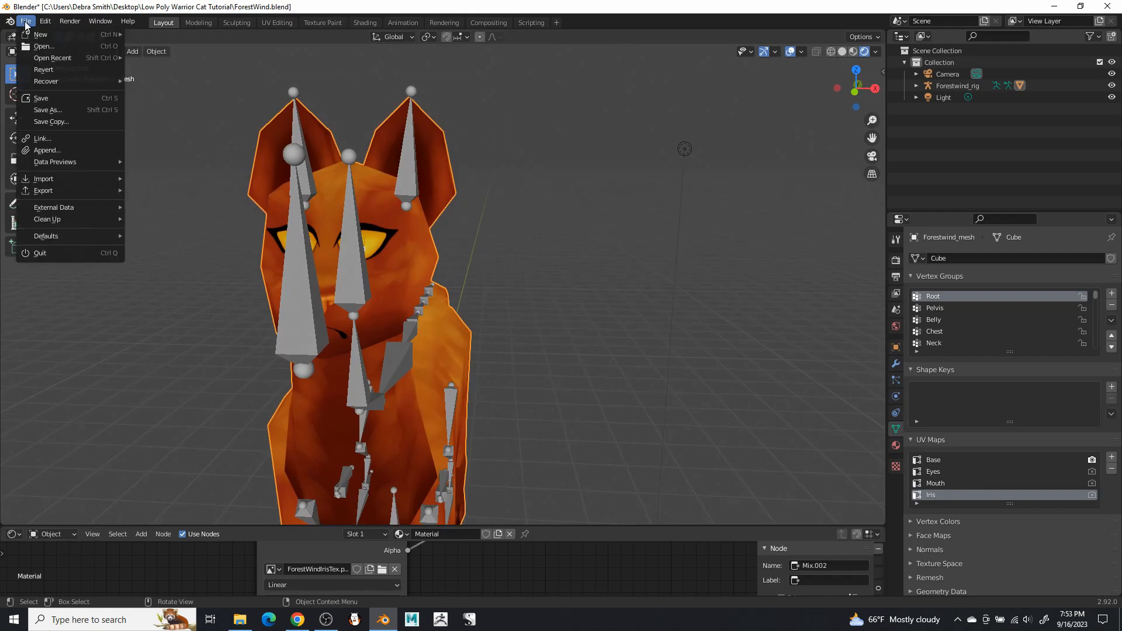
left_click(52, 99)
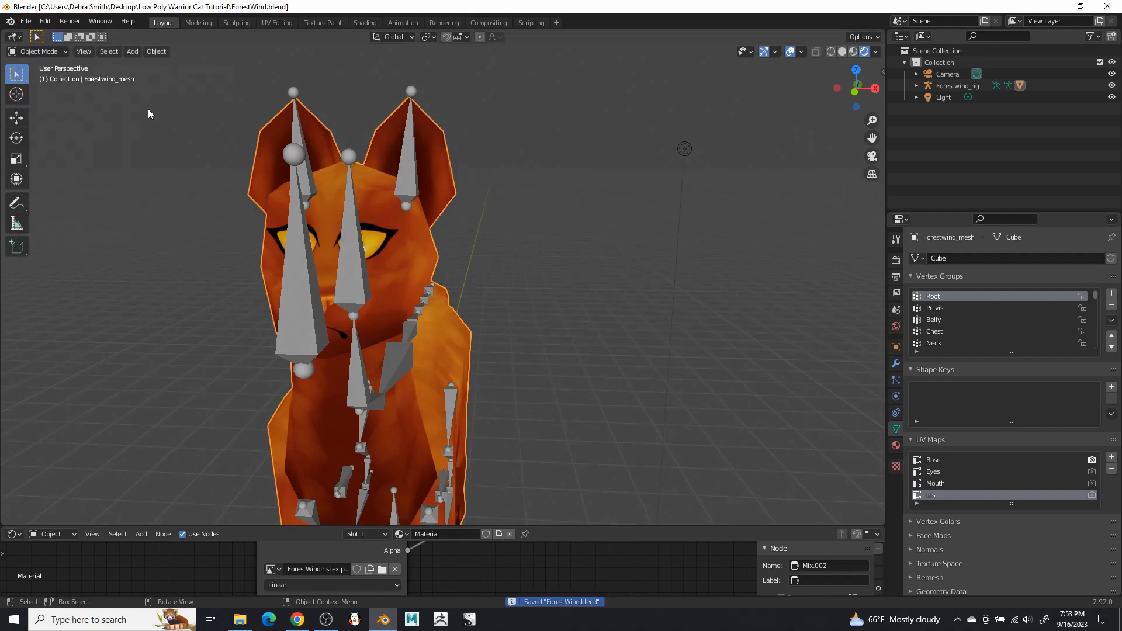
Inspect the Eyes bone's properties and bone constraints in Pose Mode, and return the rig to Object Mode
mouse_move(542, 242)
middle_mouse_down()
mouse_move(576, 237)
mouse_move(538, 240)
middle_mouse_up()
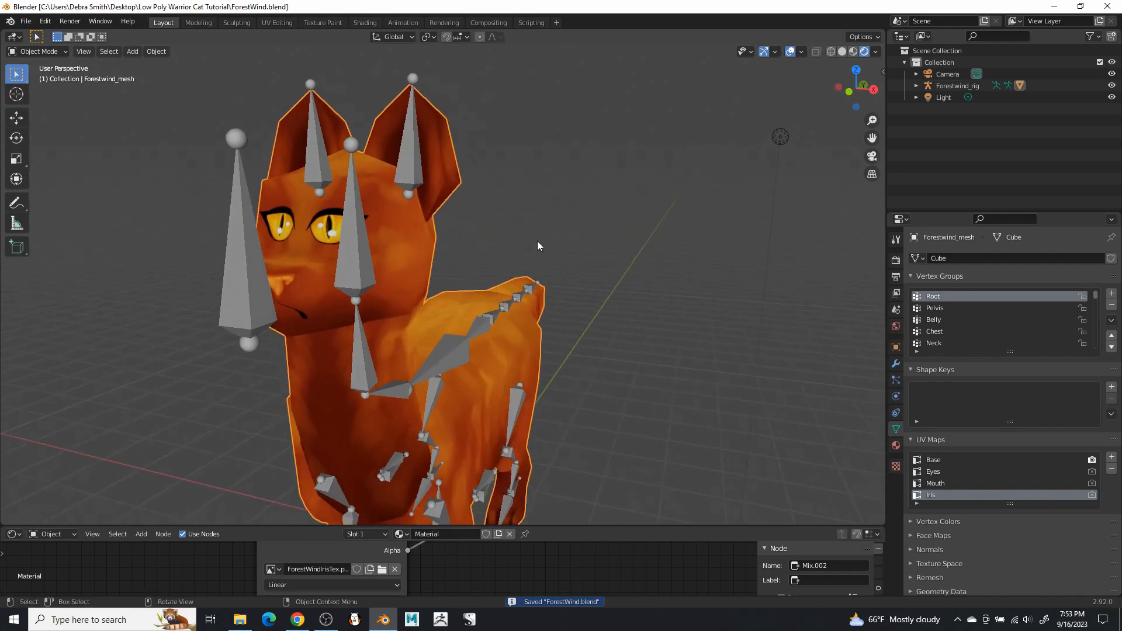
left_click(246, 304)
left_click(44, 54)
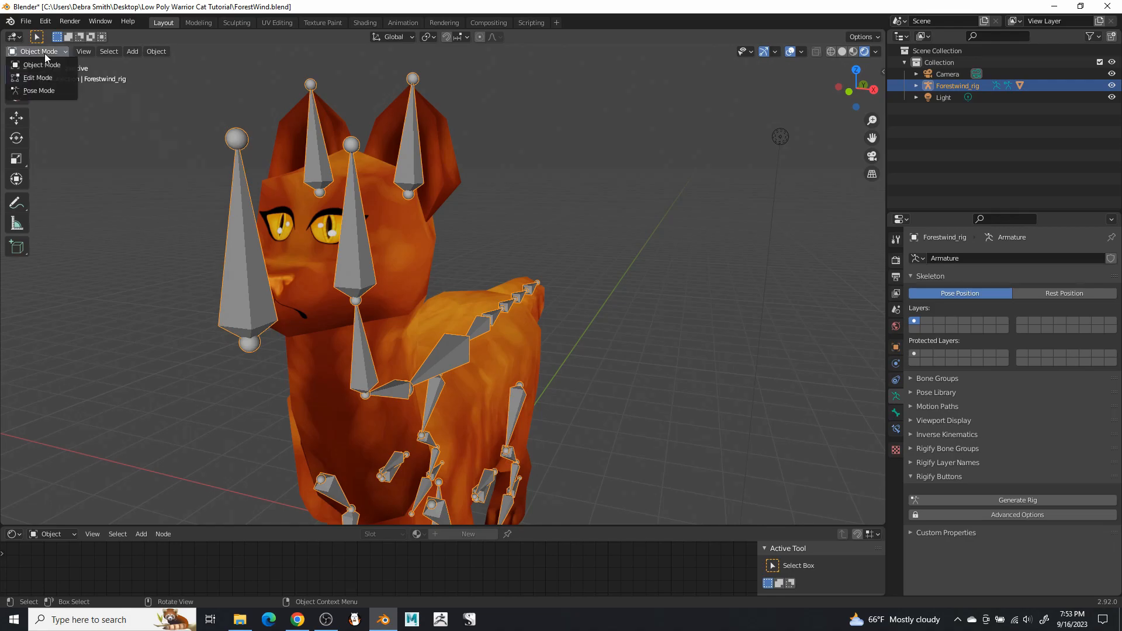
left_click(43, 87)
left_click(250, 283)
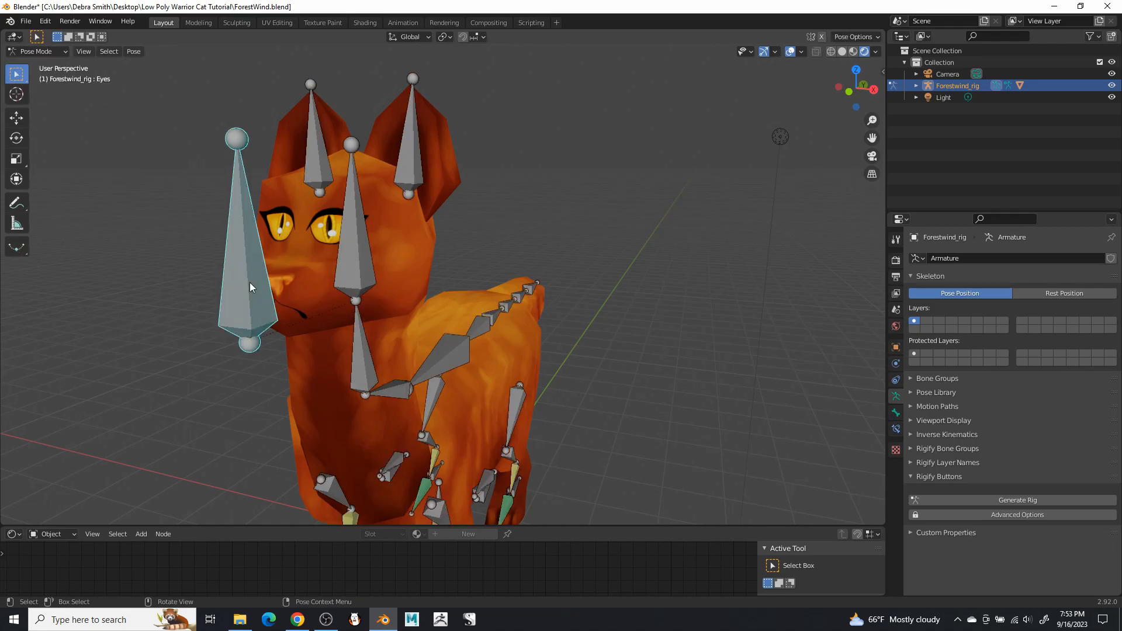
left_click(896, 417)
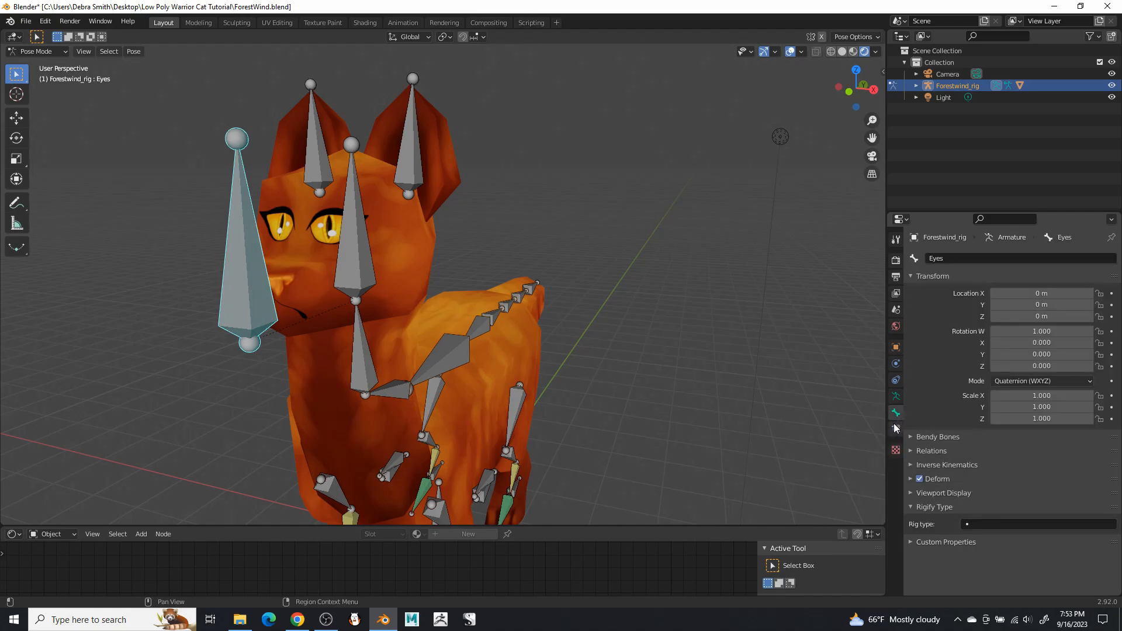
left_click(896, 430)
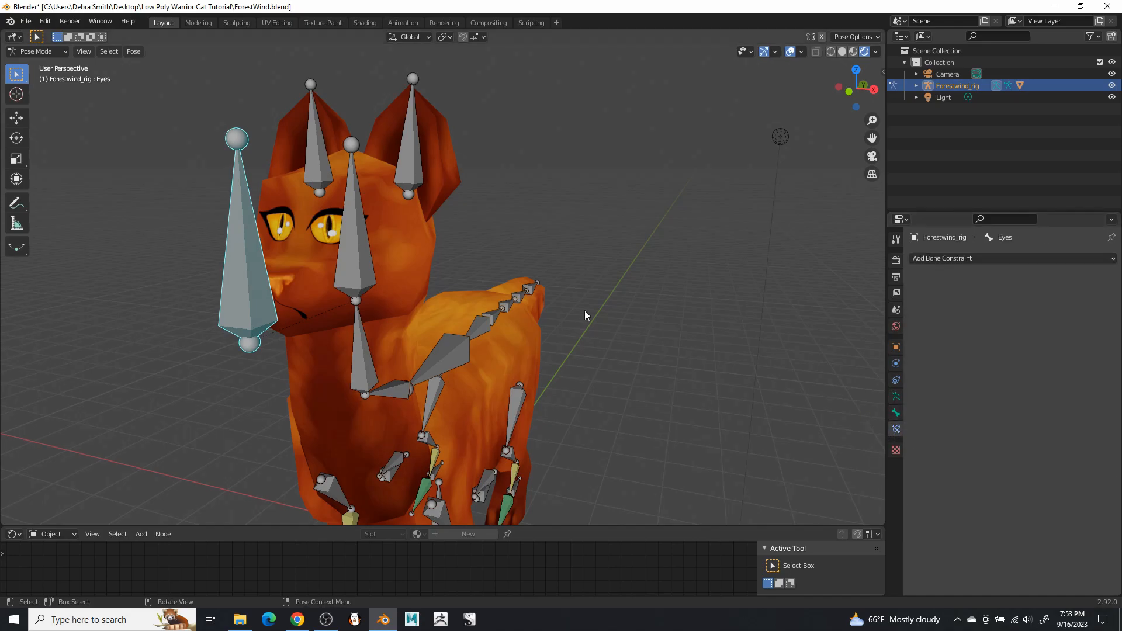
left_click(38, 52)
left_click(42, 65)
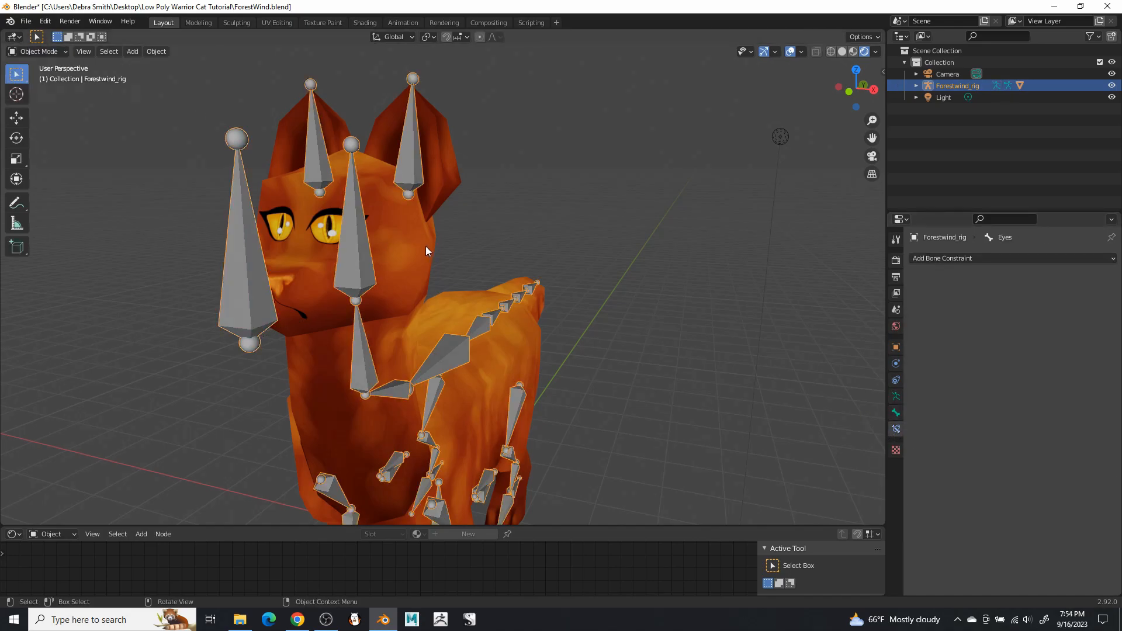
Add a custom property to the rig's armature data and name it Expressions
left_click(895, 397)
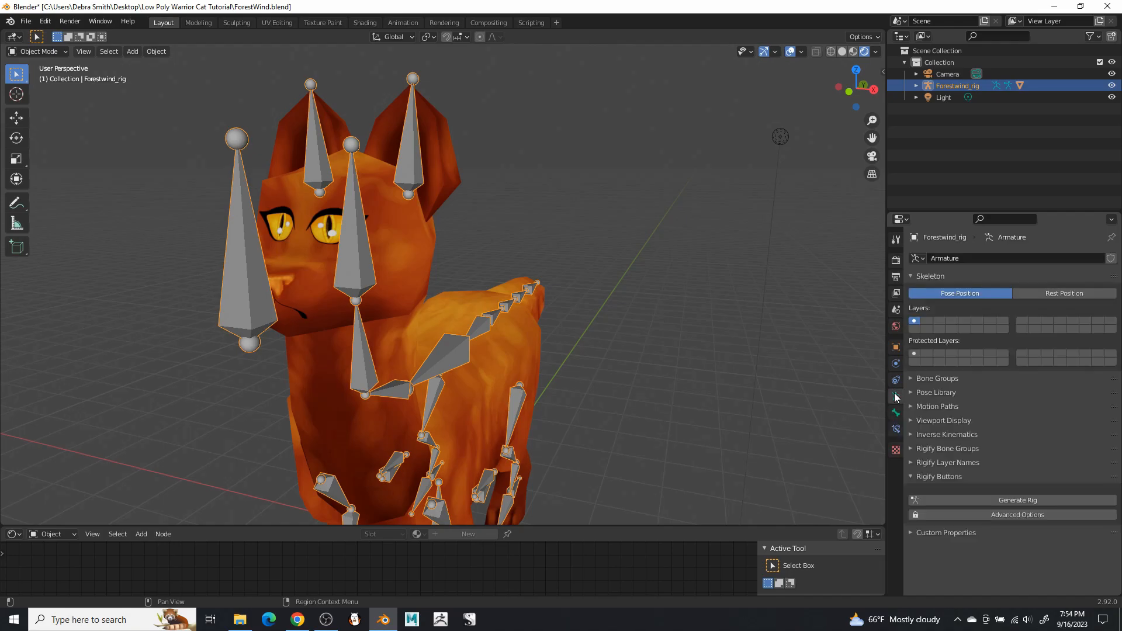
left_click(934, 533)
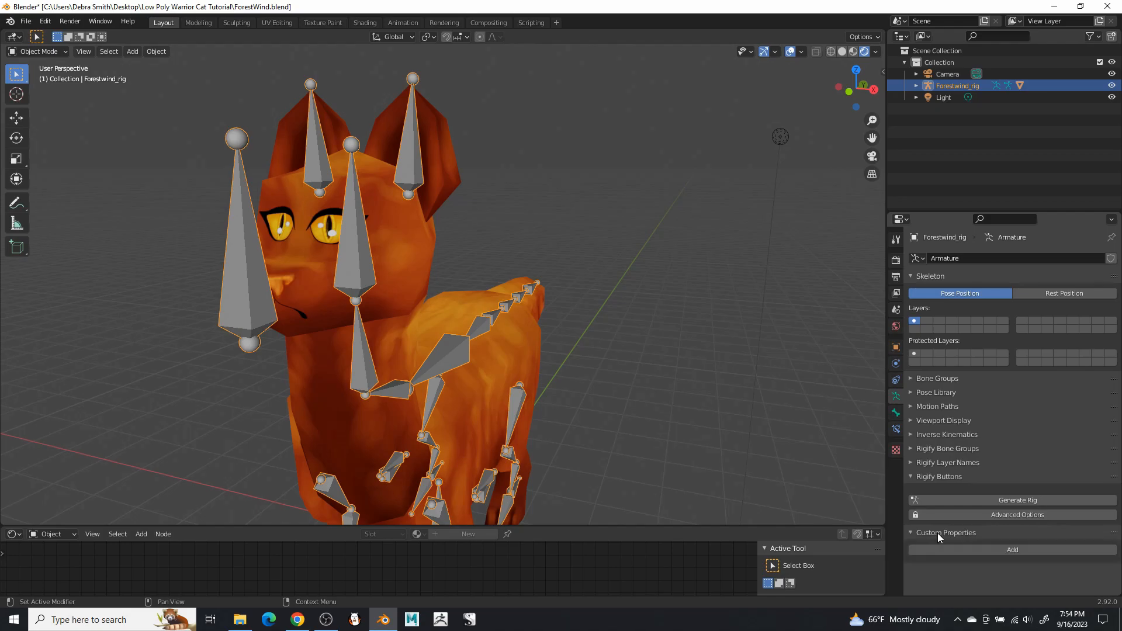
left_click(962, 552)
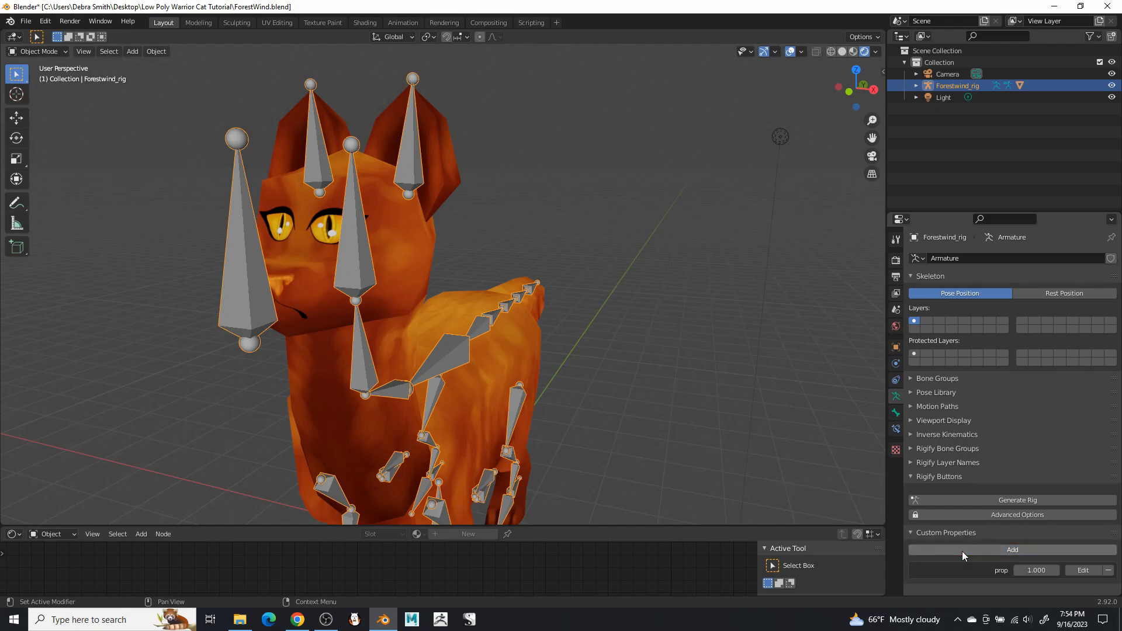
left_click(1084, 573)
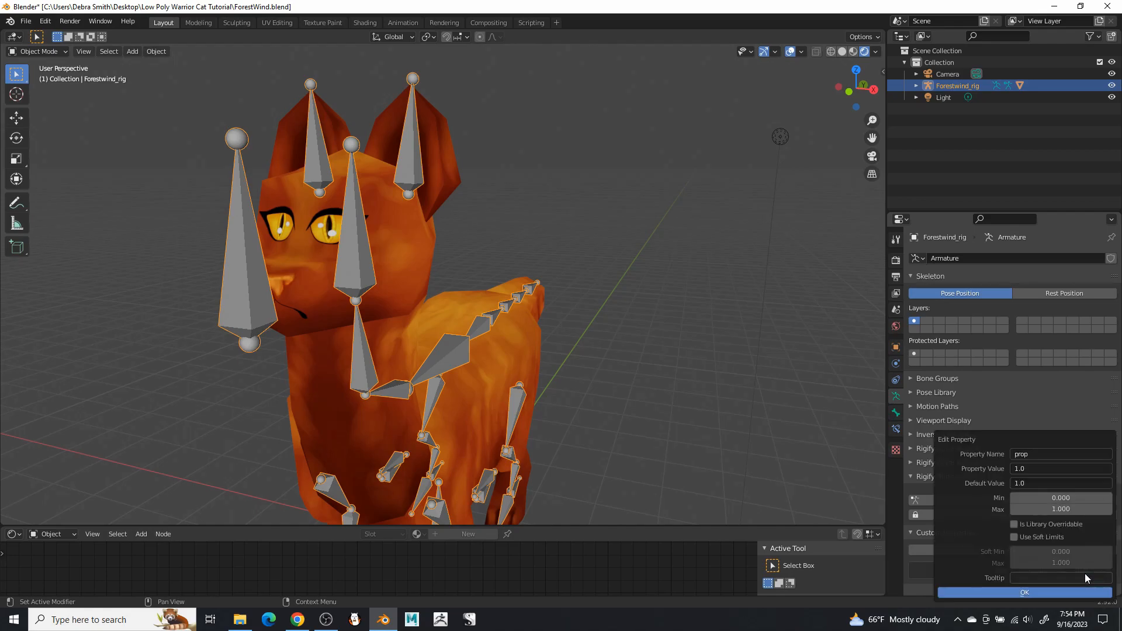
left_click(1034, 454)
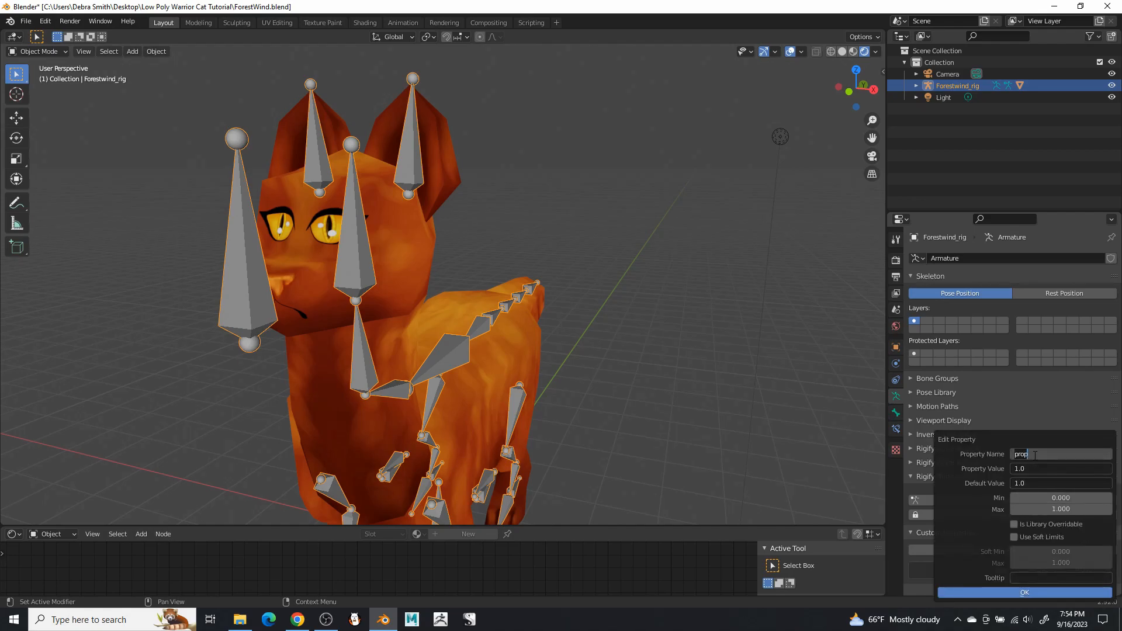
type("E")
type("ssions")
Set the Expressions property's minimum to -1 and its maximum to 1000
left_click(1072, 499)
type("0.0")
type("-1")
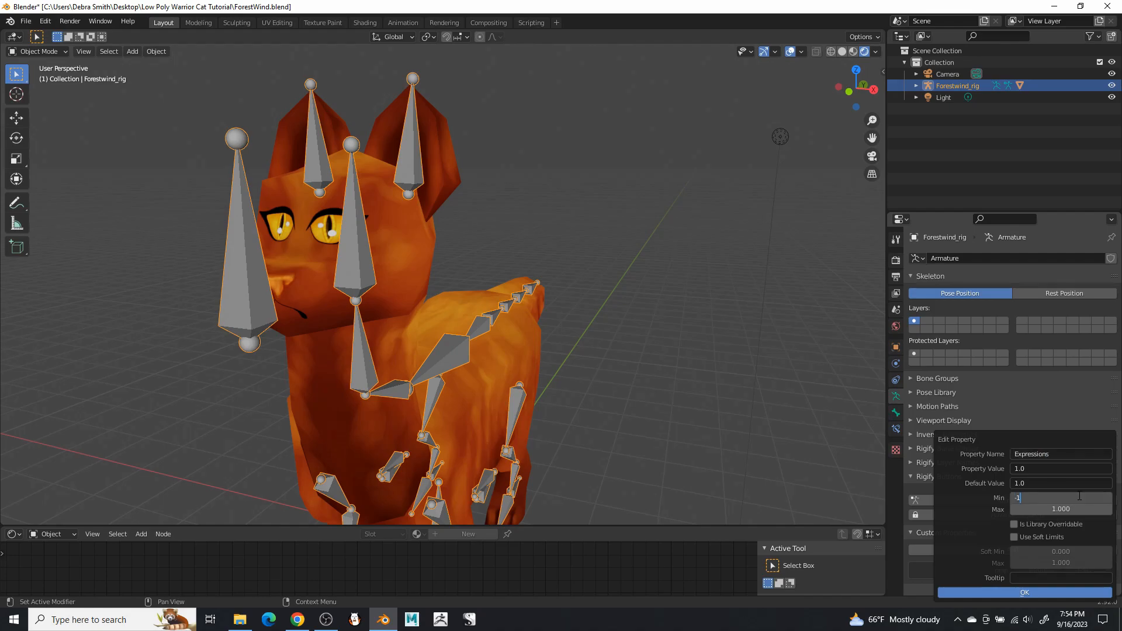
key("Return")
left_click(1078, 509)
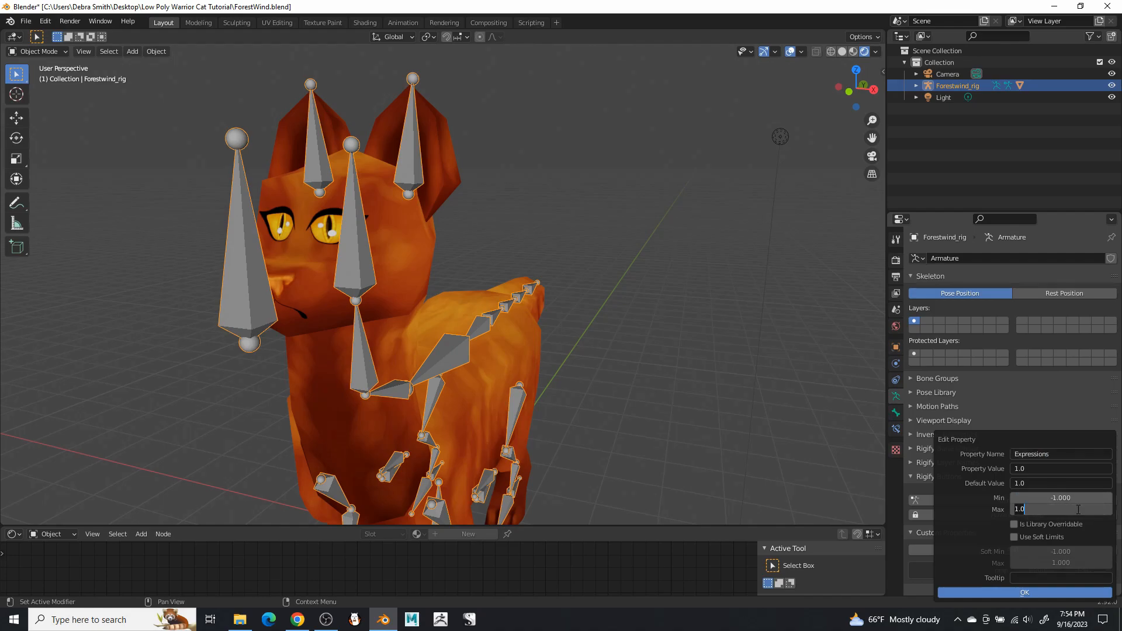
type("1000")
left_click(1026, 594)
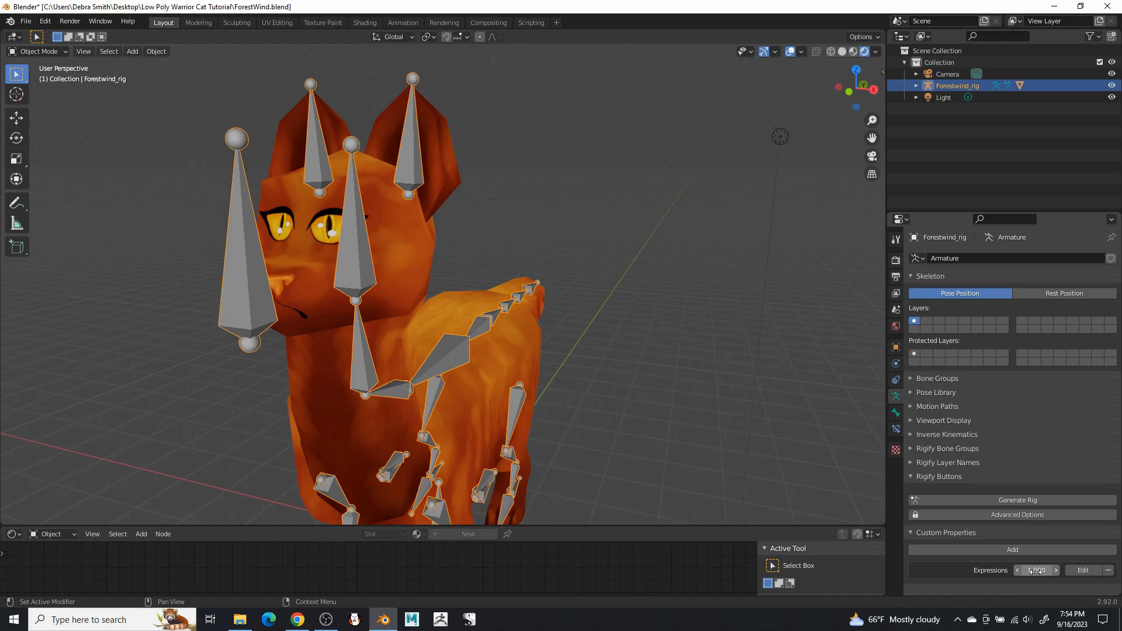
Copy the Expressions property as a new driver and paste it onto the Offset of the cat material's ForestWindEyesTex0.png image node
right_click(1036, 571)
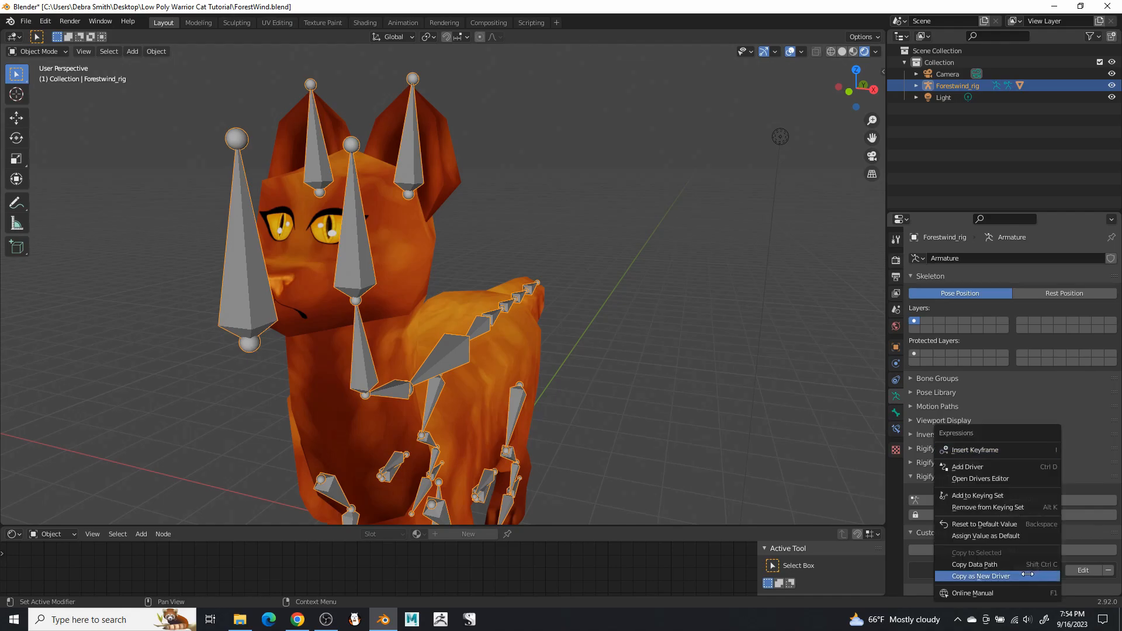
left_click(1032, 576)
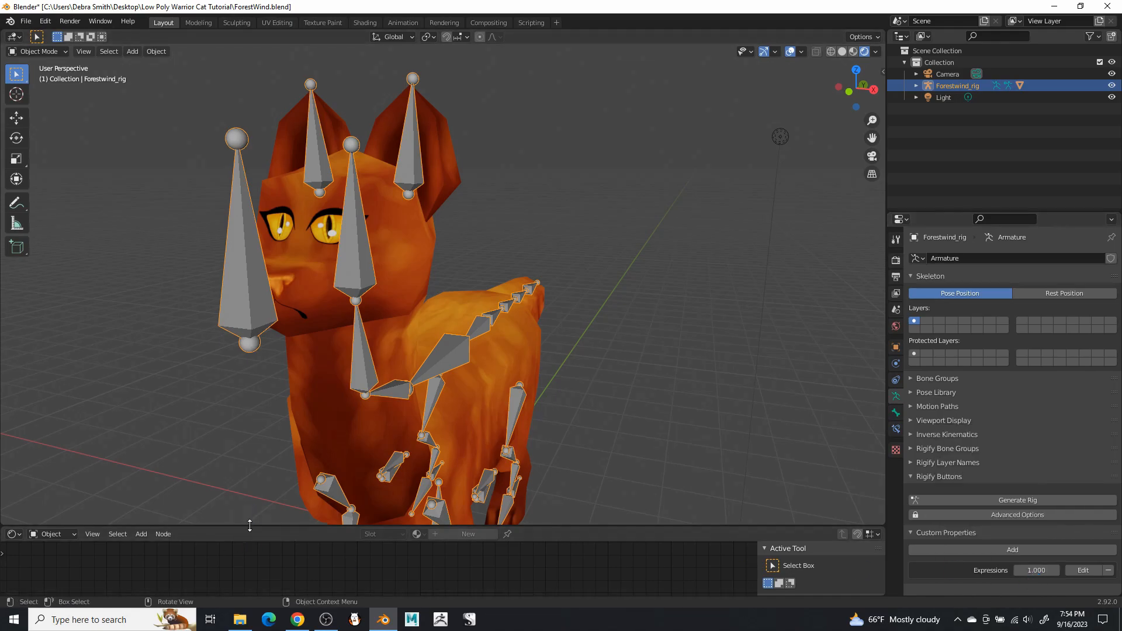
left_click(306, 248)
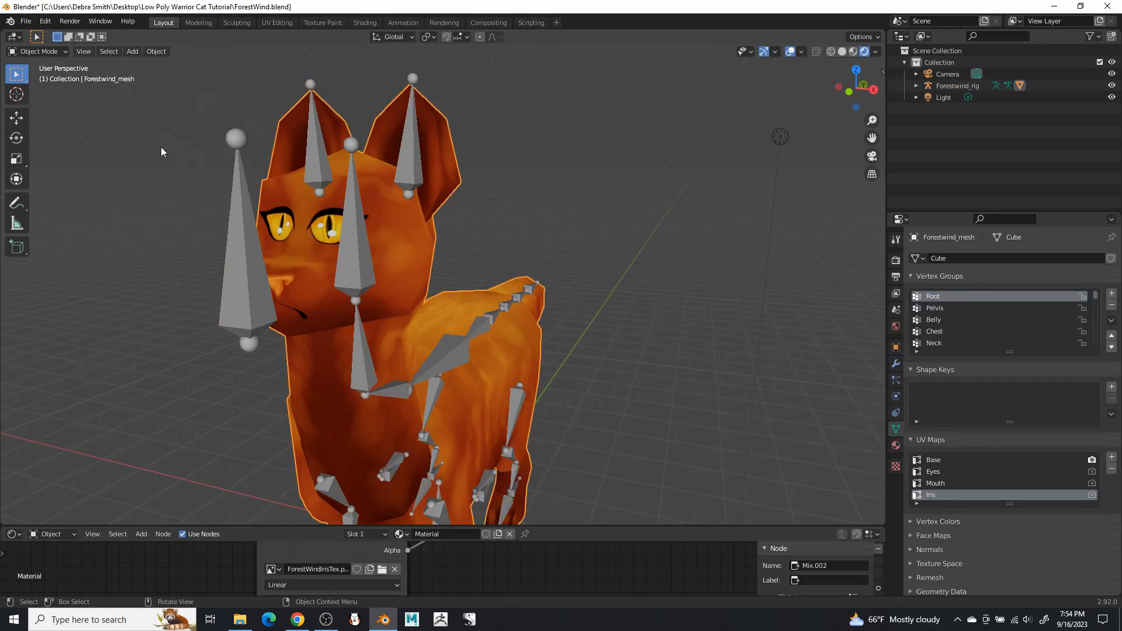
left_click_drag(555, 519, 556, 165)
middle_click_drag(496, 363, 501, 551)
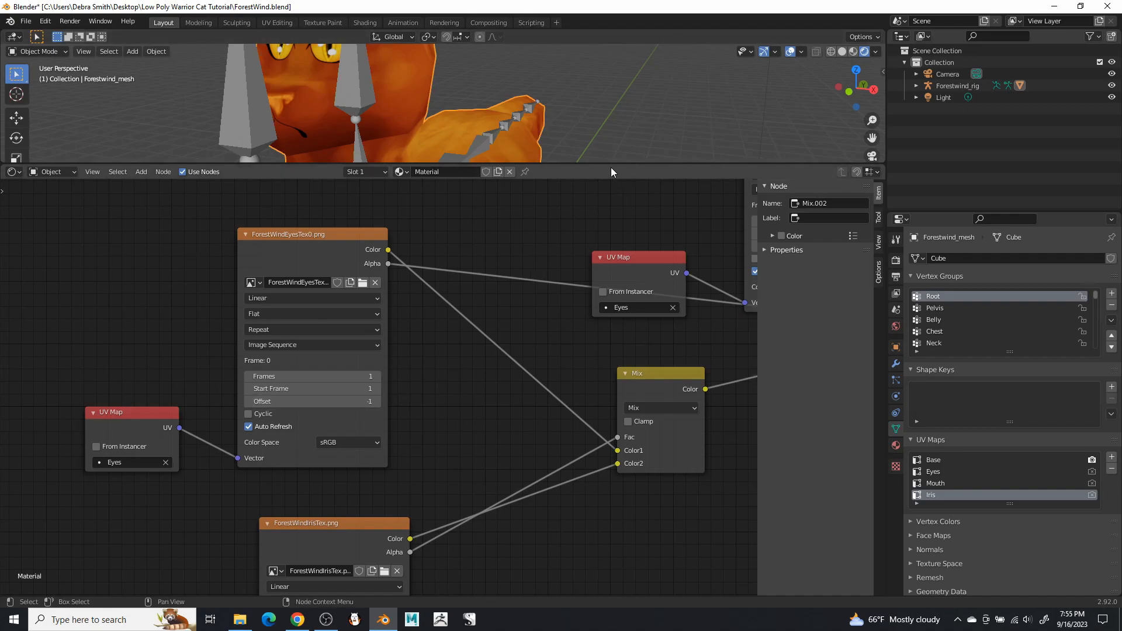
right_click(316, 403)
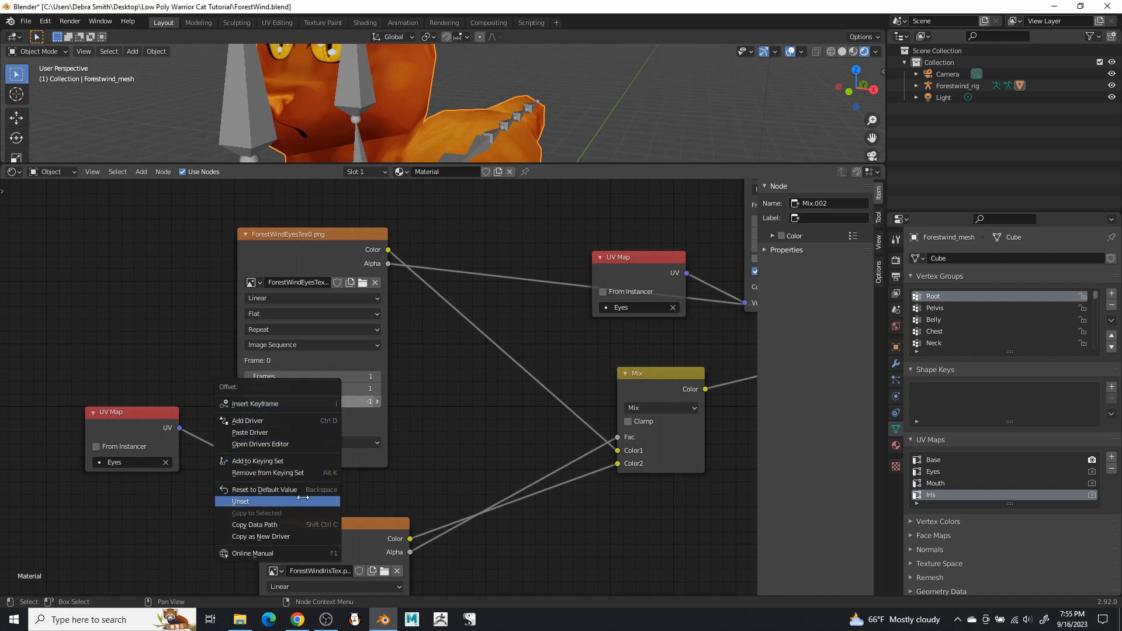
left_click(298, 433)
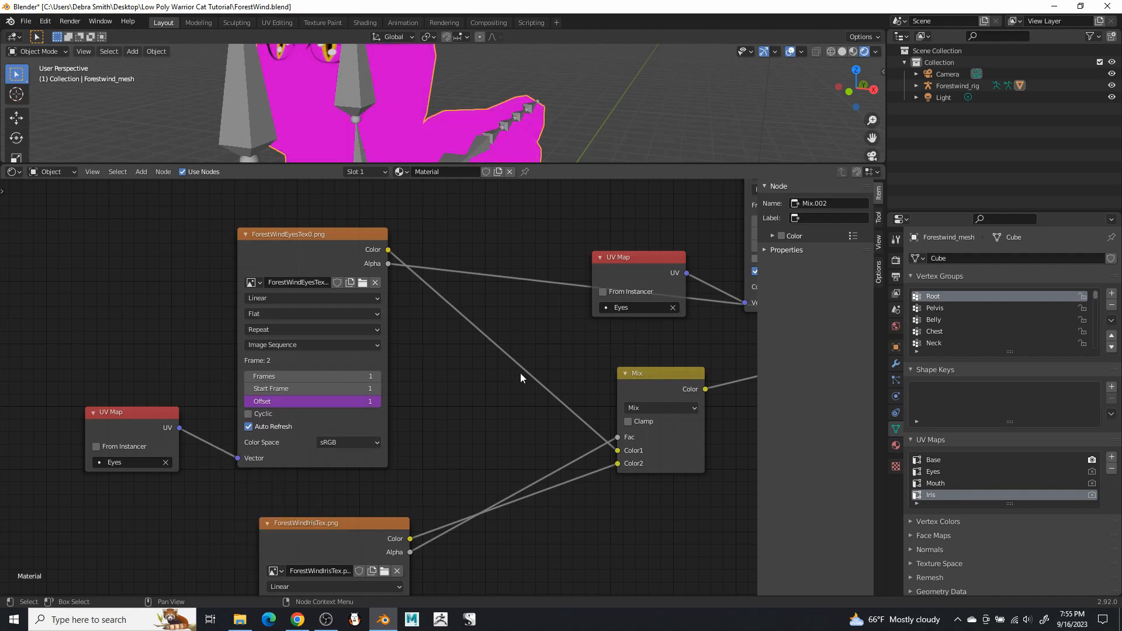
Paste the same driver onto the Offset of the ForestWindEyesMaskTex0.png image node
middle_click_drag(555, 335, 226, 450)
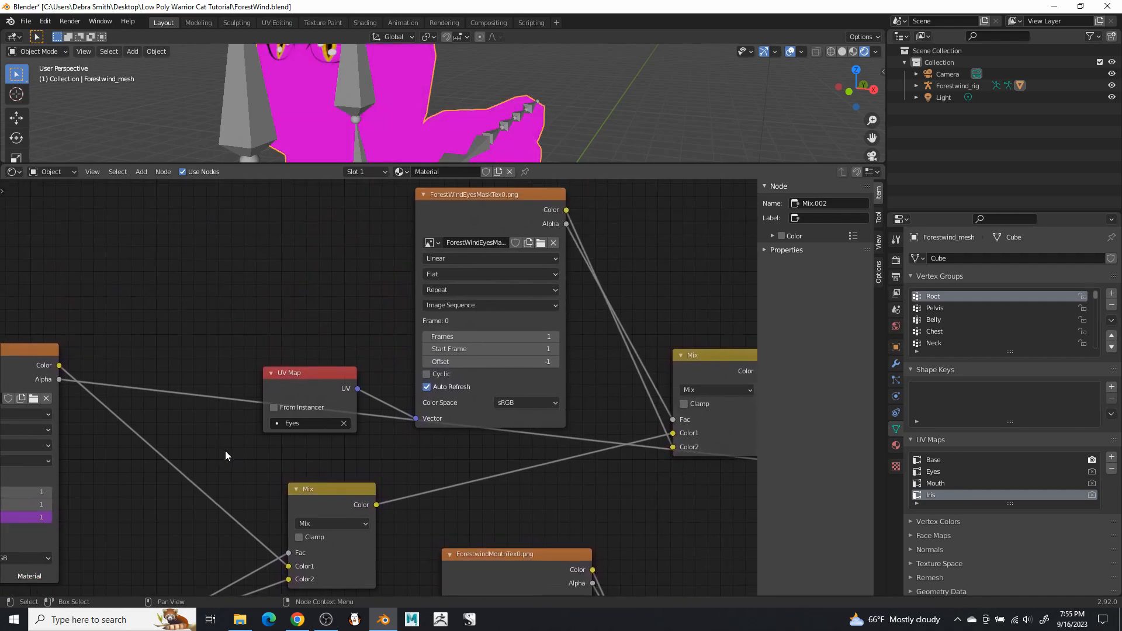
right_click(508, 362)
left_click(506, 363)
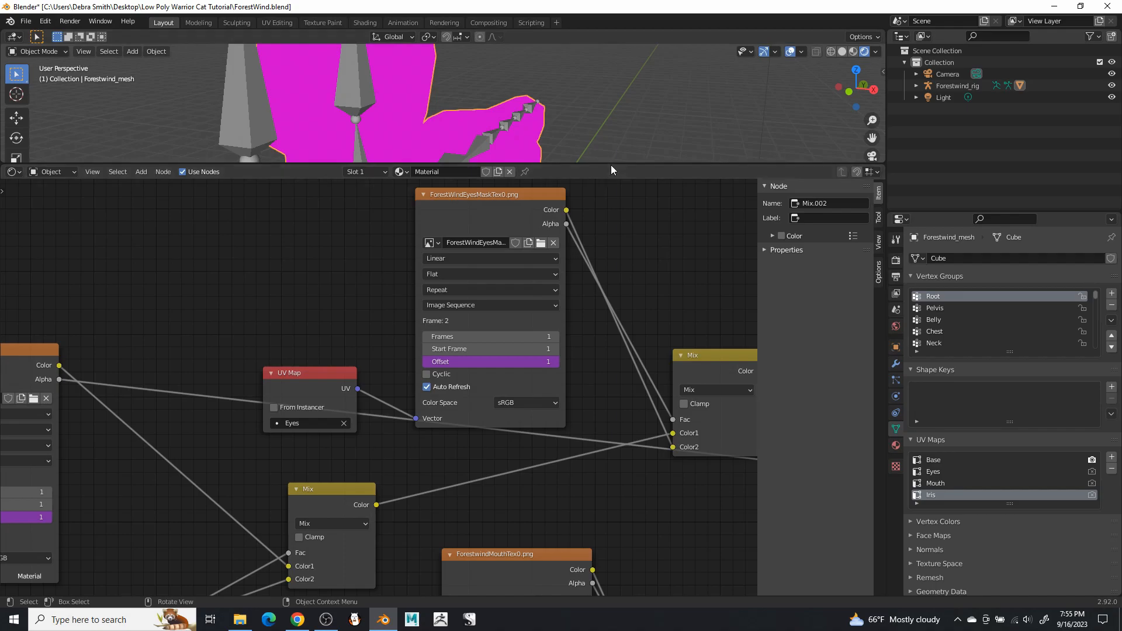
Shrink the node editor, select the rig and set its Expressions property to -1
left_click_drag(611, 164, 614, 528)
left_click(362, 274)
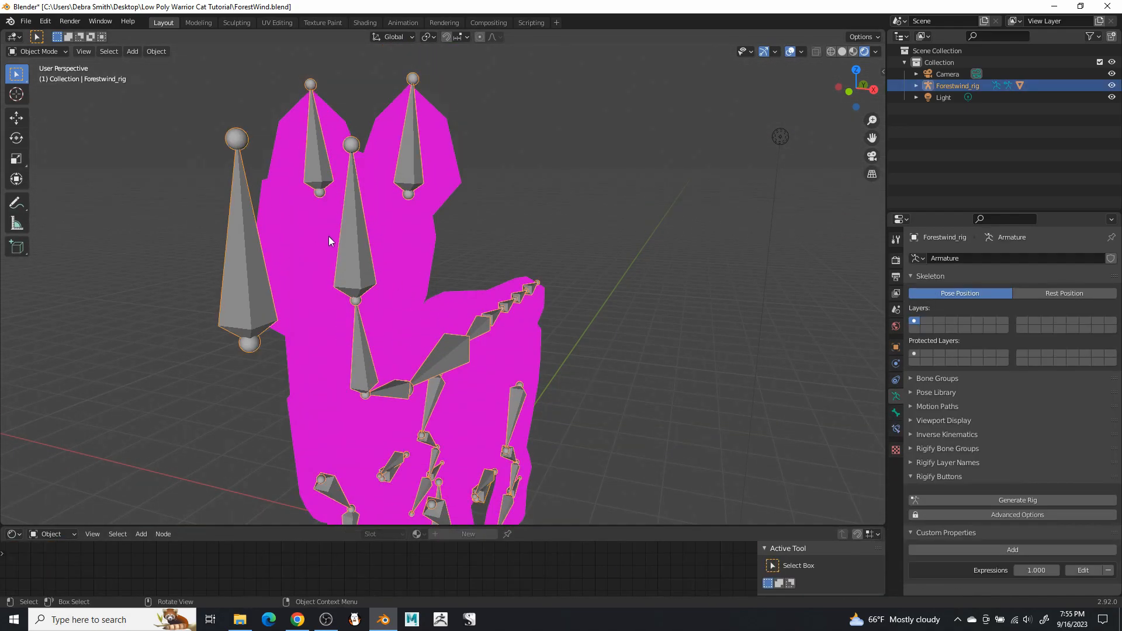
left_click(1042, 570)
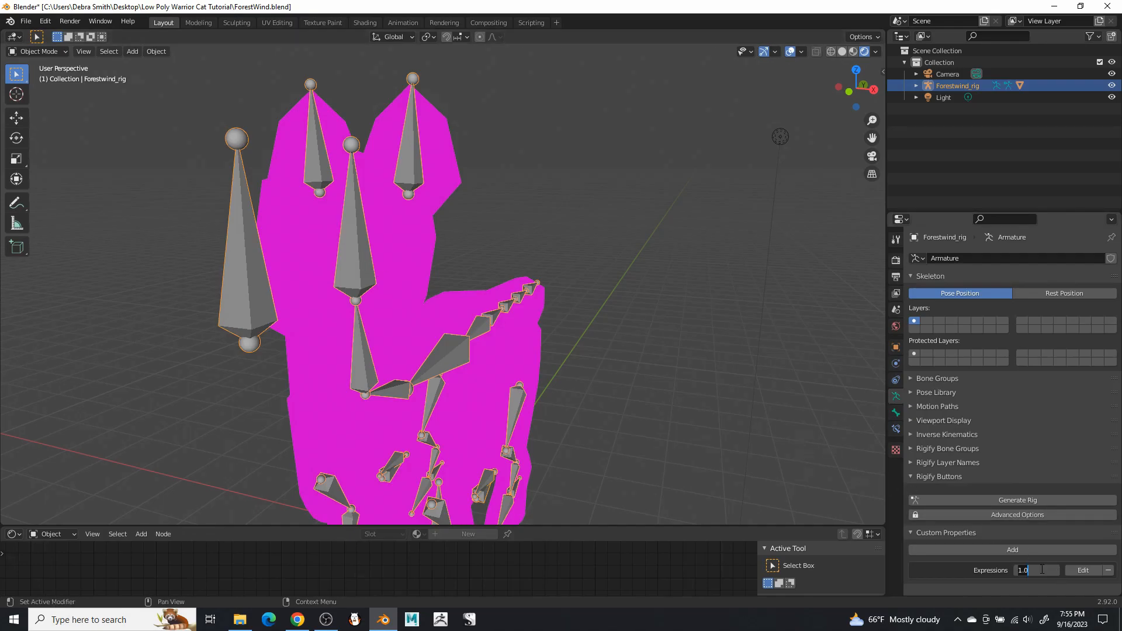
key("BackSpace")
key("BackSpace")
key("BackSpace")
type("-1")
key("Return")
Test the eye texture switching by setting Expressions to 0 and returning it to -1
mouse_move(604, 210)
middle_mouse_down()
mouse_move(652, 206)
mouse_move(603, 217)
middle_mouse_up()
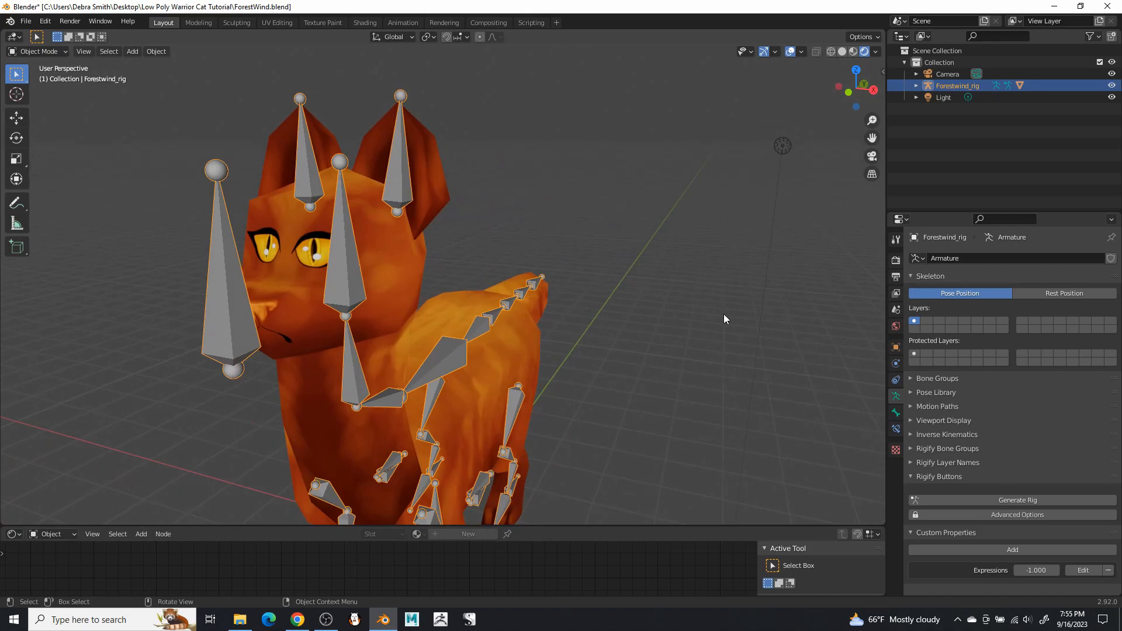
left_click(1044, 571)
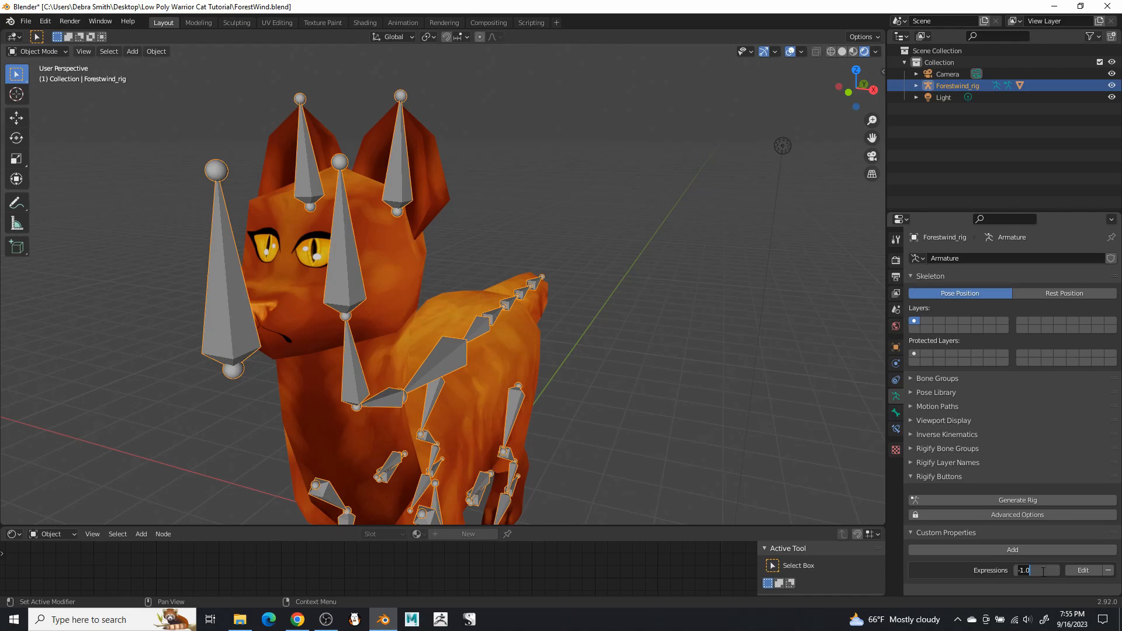
key("Return")
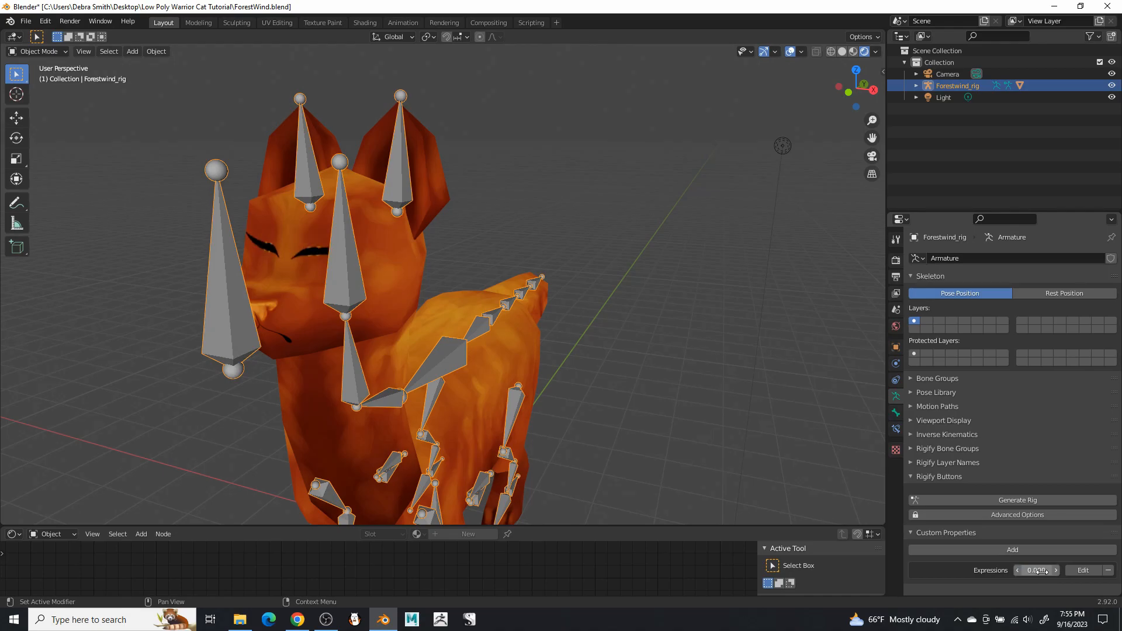
left_click(1039, 571)
type("-1")
key("Return")
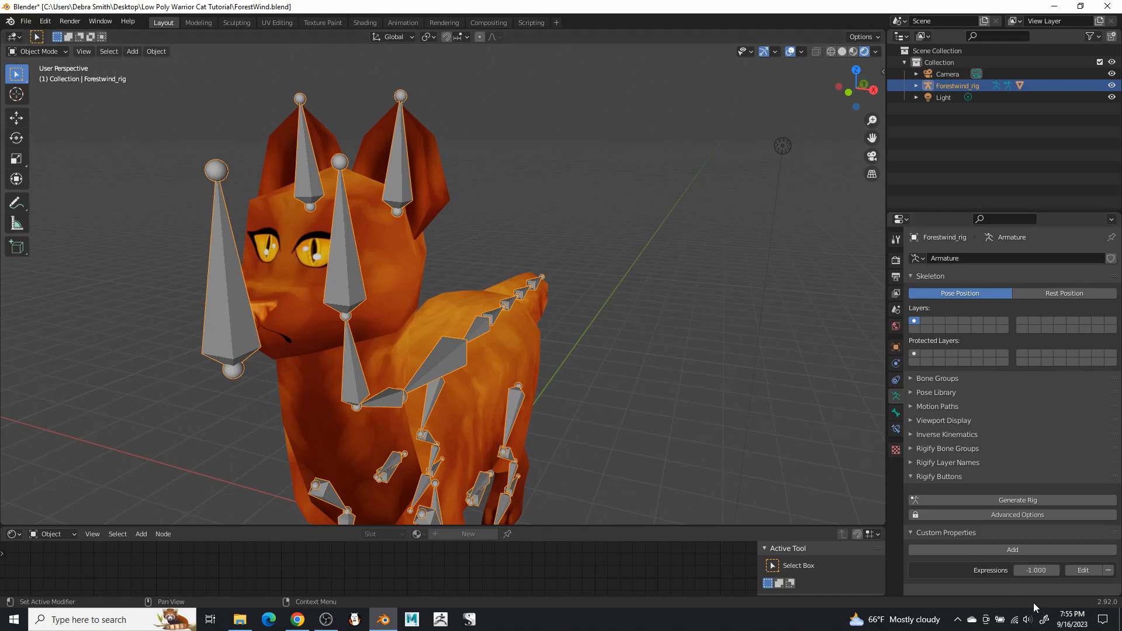
right_click(1037, 571)
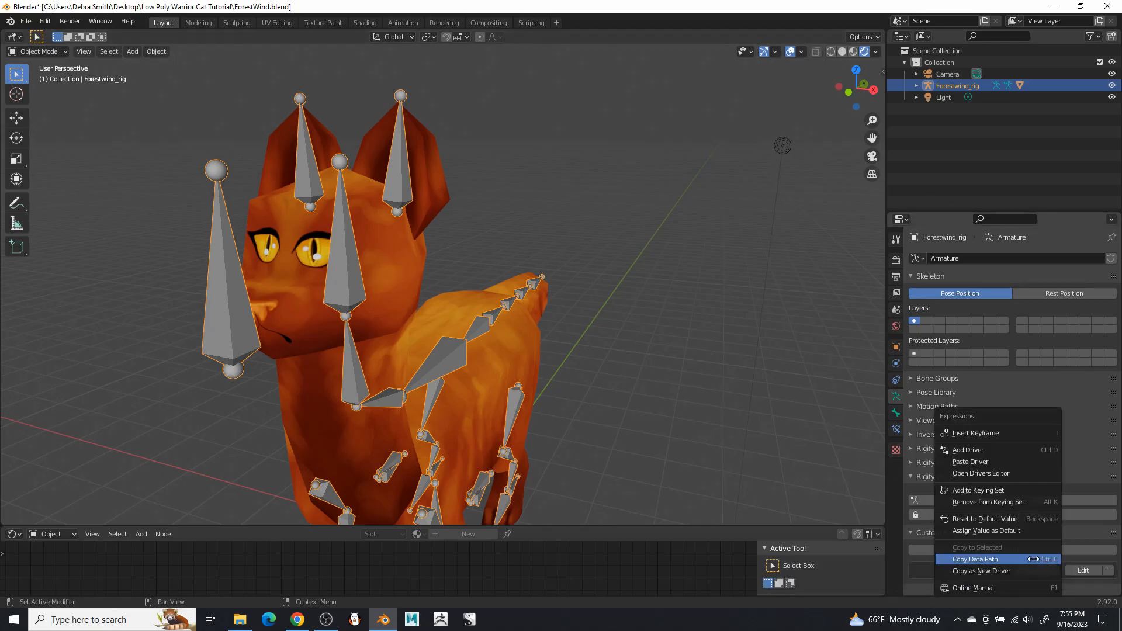
left_click(1034, 432)
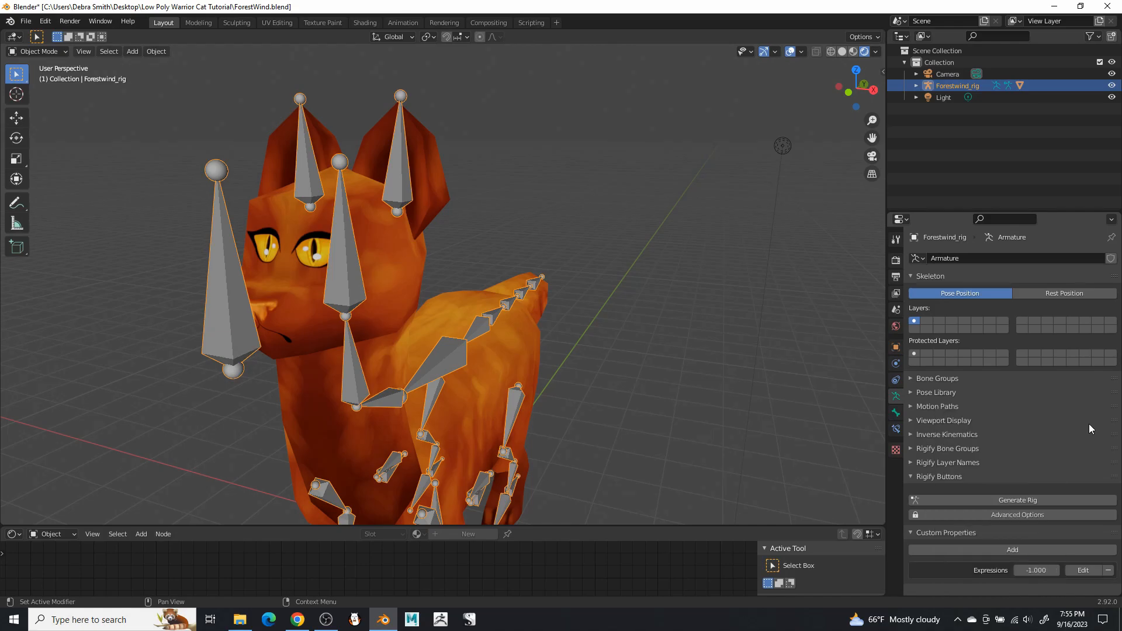
right_click(1037, 571)
Select the rig again and switch it to Pose Mode
middle_click_drag(547, 321, 534, 311)
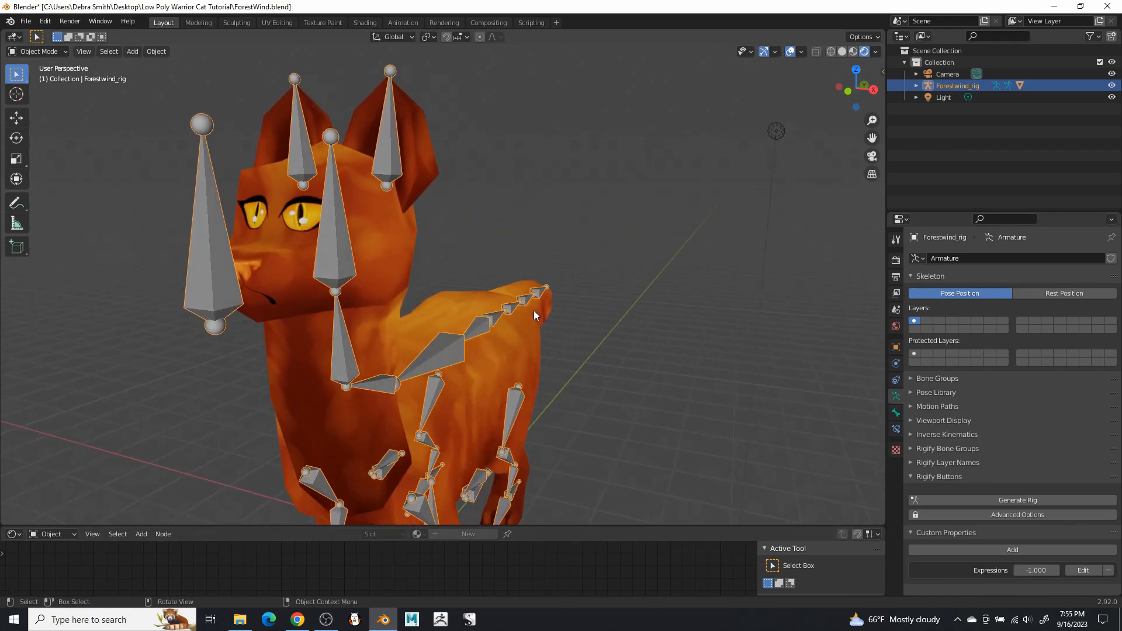
middle_click_drag(408, 286, 525, 279)
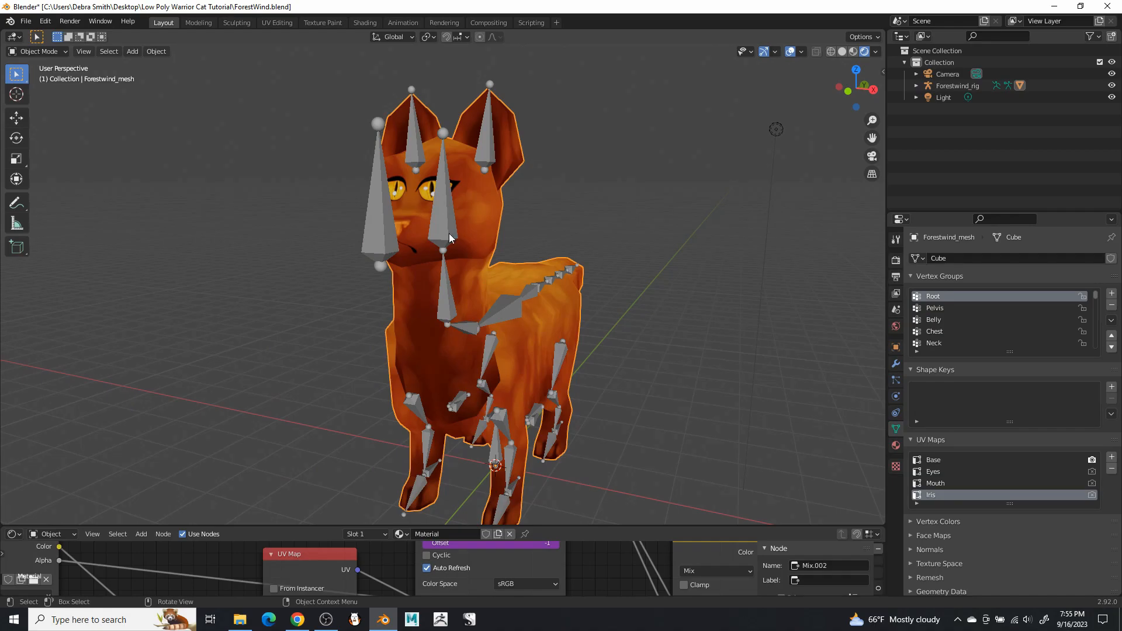
key("Tab")
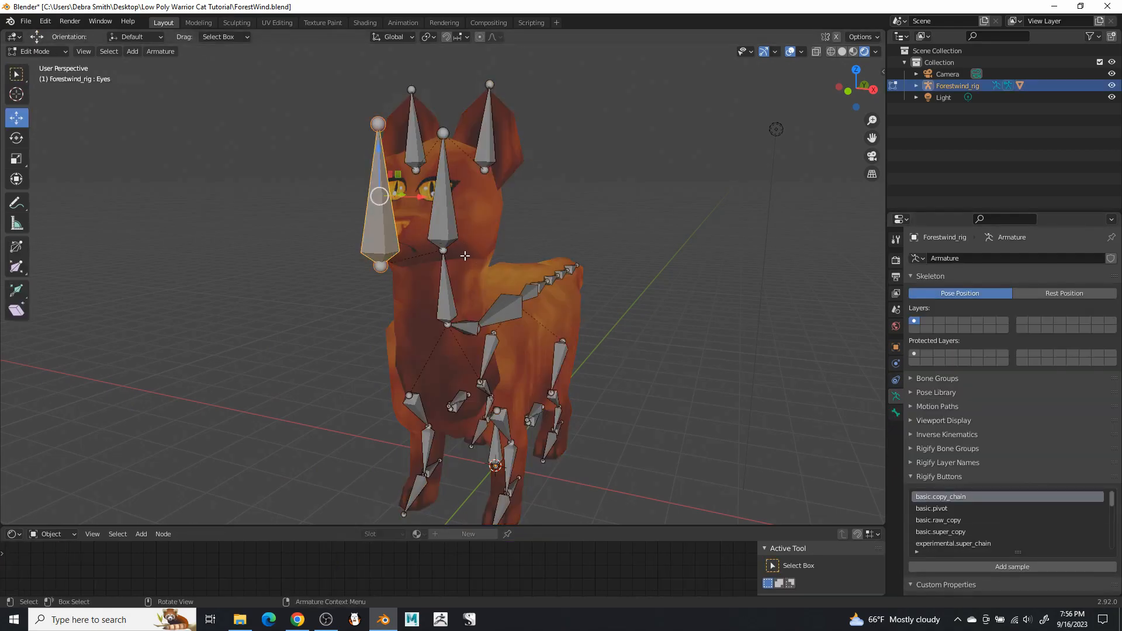
key("Tab")
left_click(50, 52)
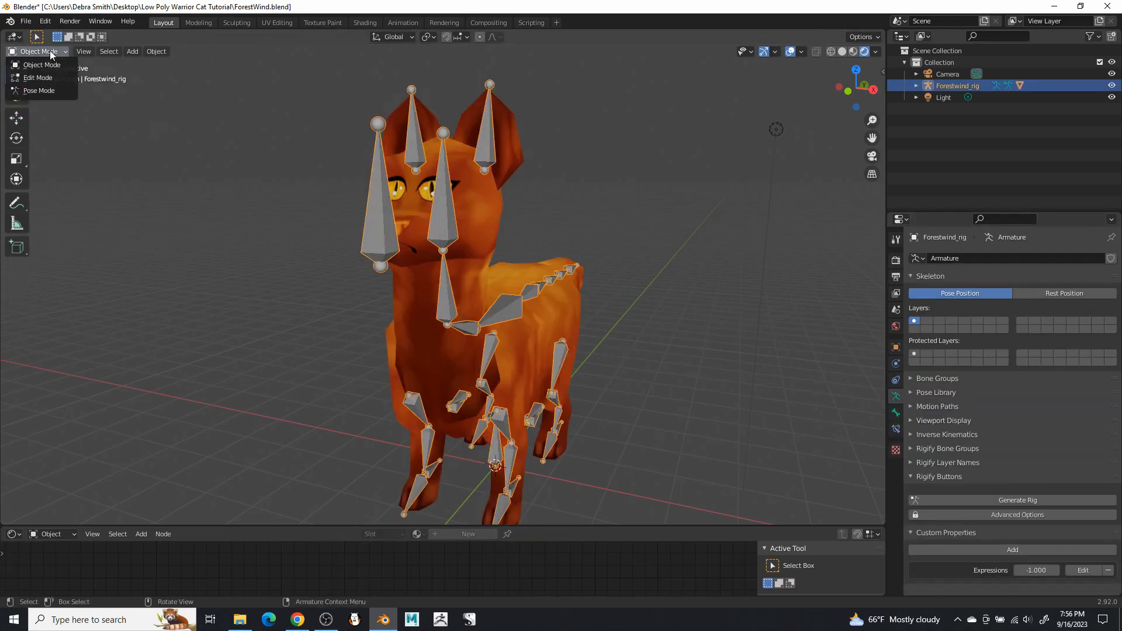
left_click(41, 92)
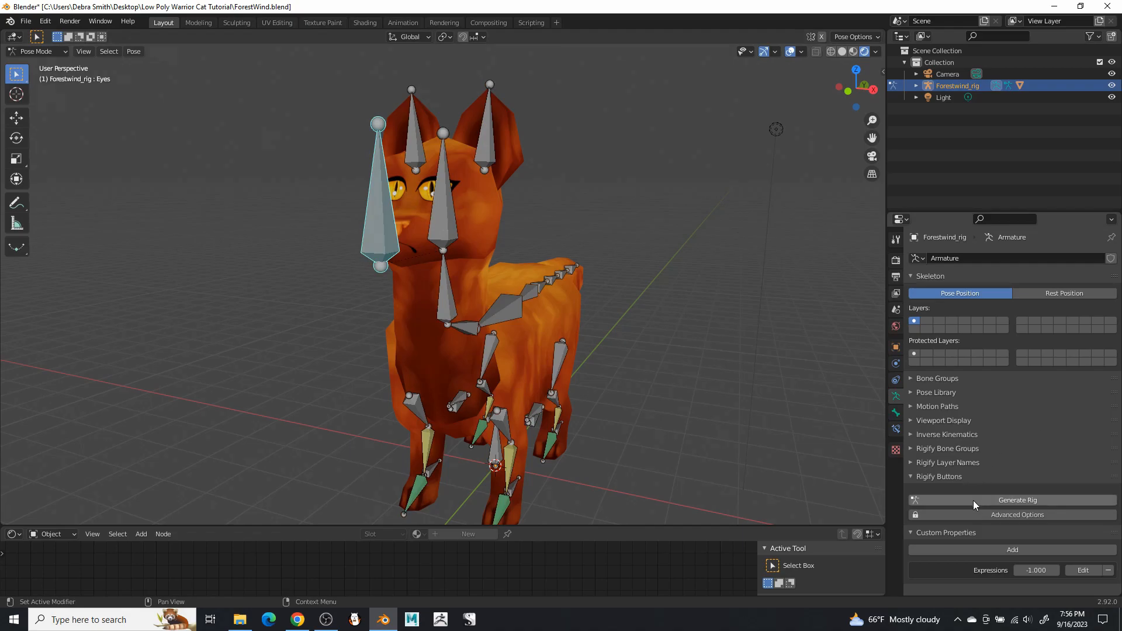
Return the cat rig from Pose Mode to Object Mode and deselect it
middle_click_drag(789, 424, 783, 388)
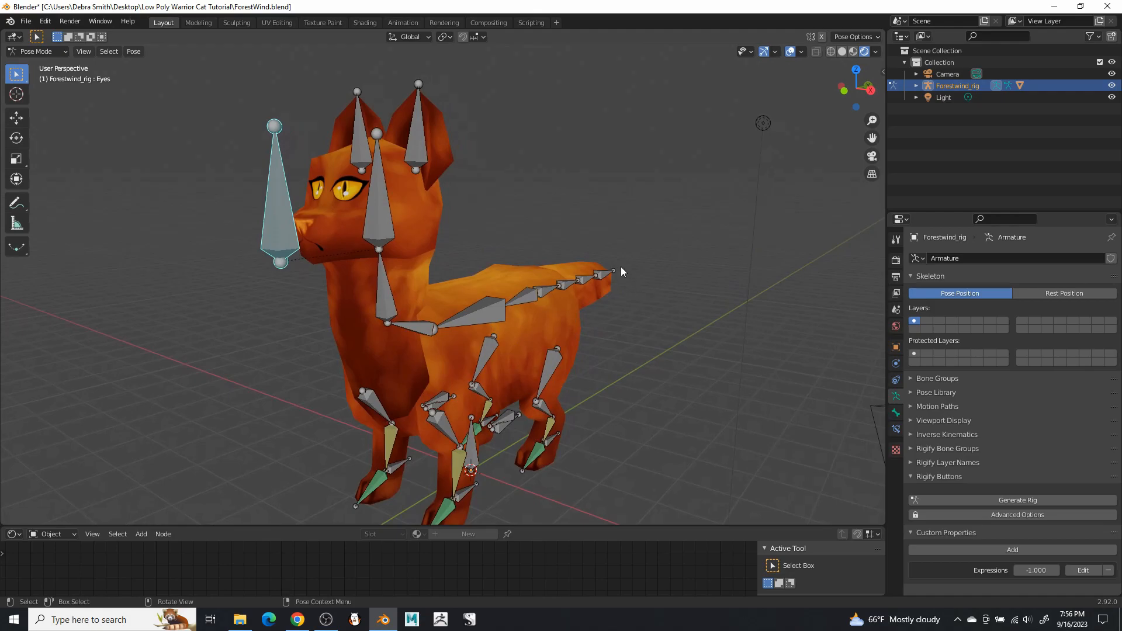
mouse_move(553, 285)
middle_mouse_down()
mouse_move(570, 278)
mouse_move(560, 287)
middle_mouse_up()
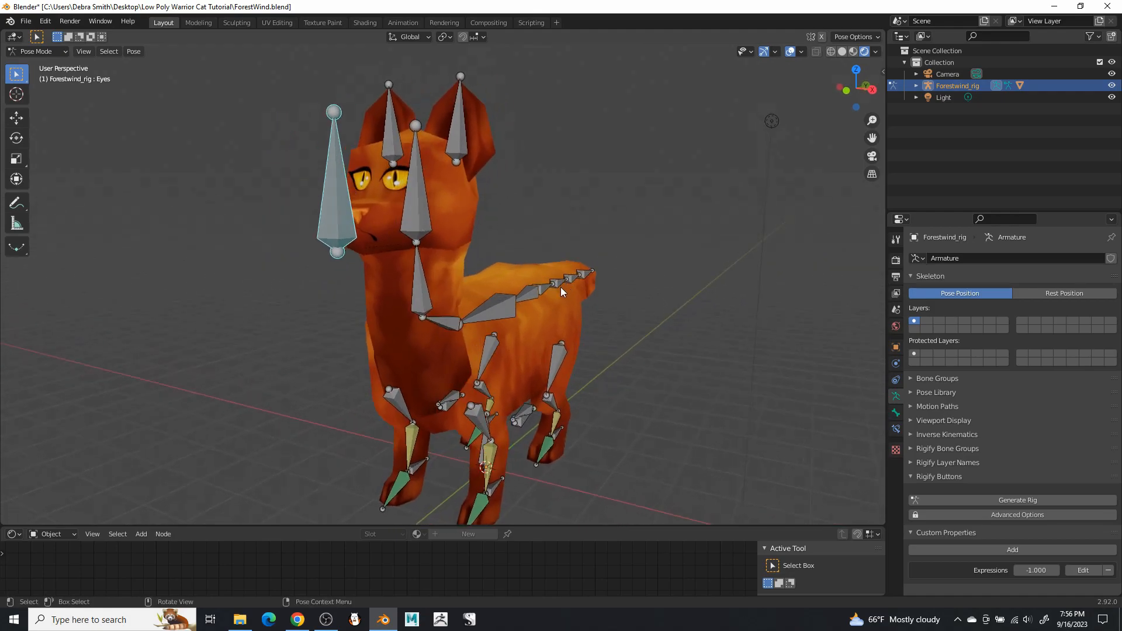
left_click(36, 52)
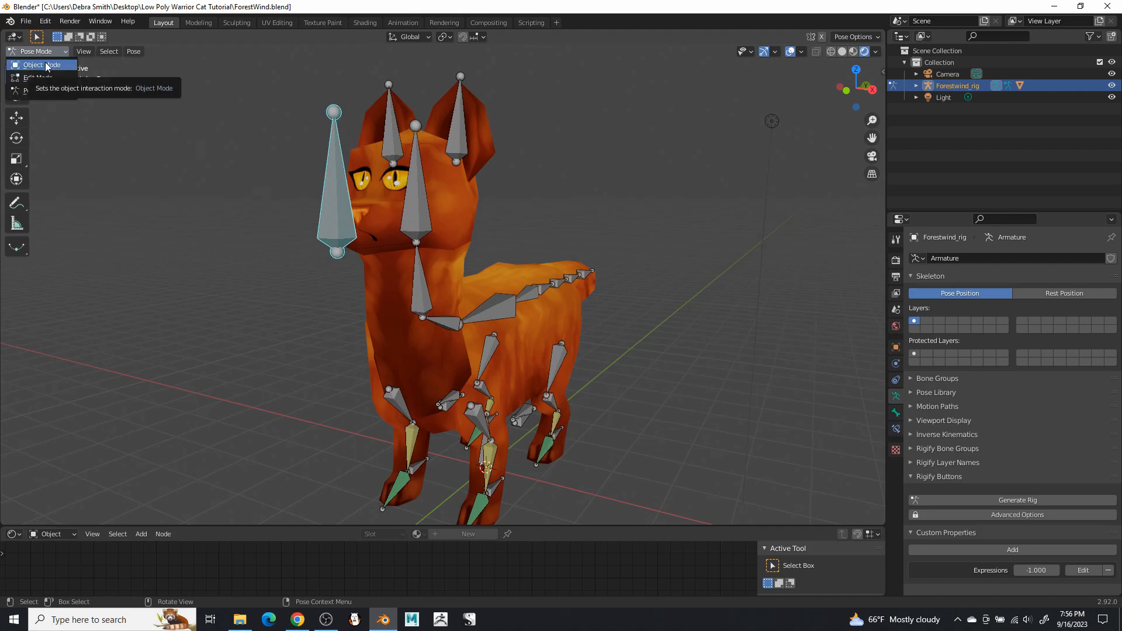
left_click(45, 63)
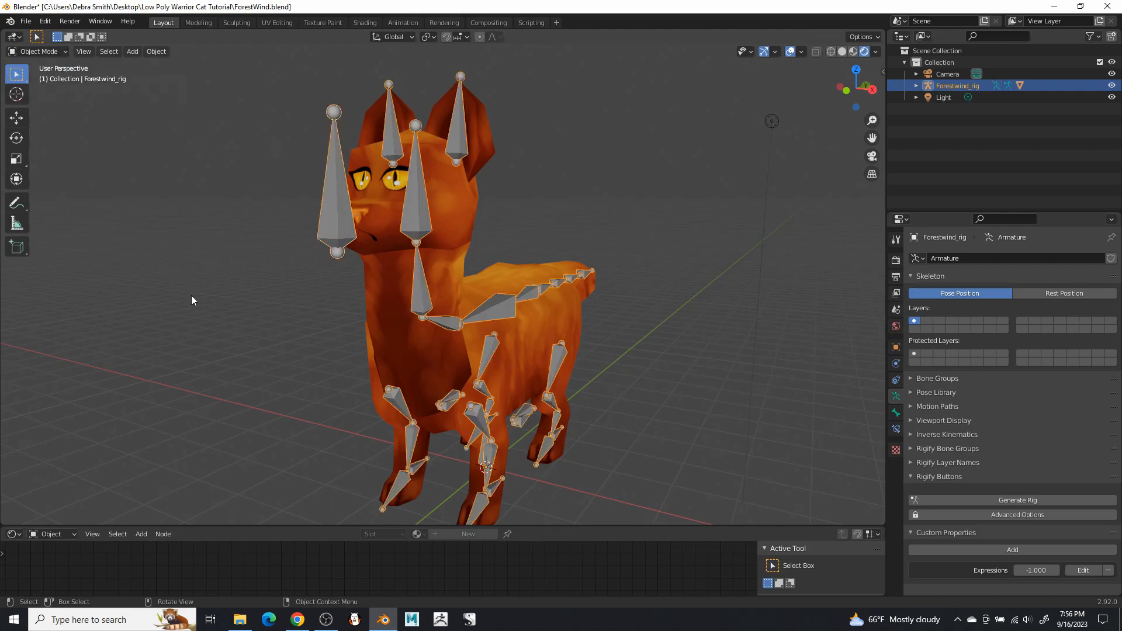
middle_click_drag(203, 320, 223, 272)
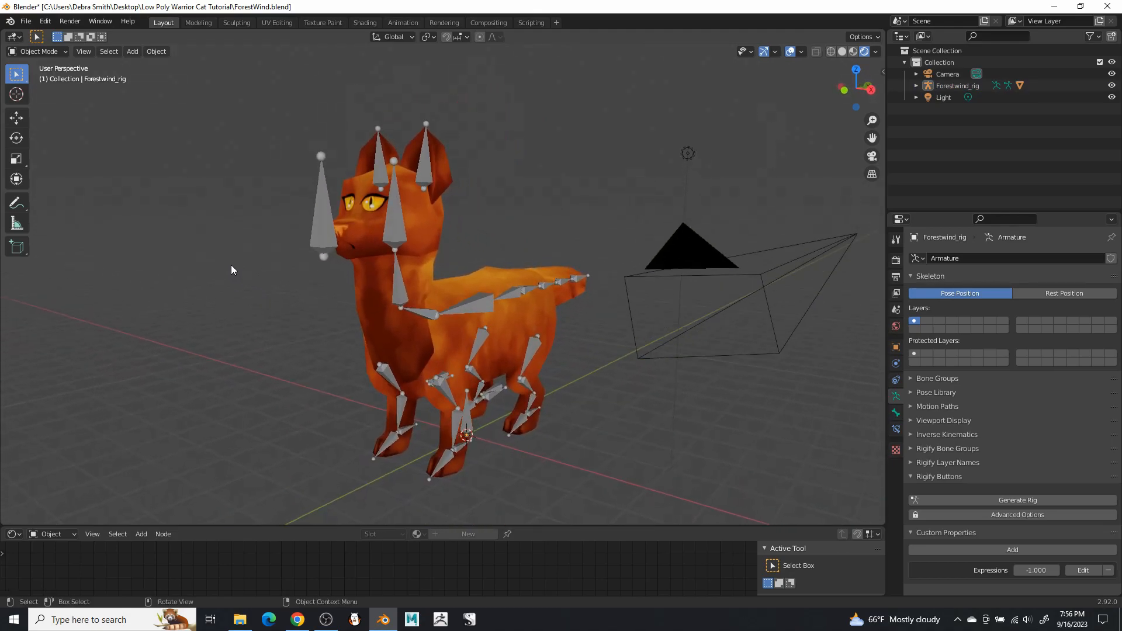
Save the rigged cat scene to the existing ForestWind.blend file
left_click(26, 21)
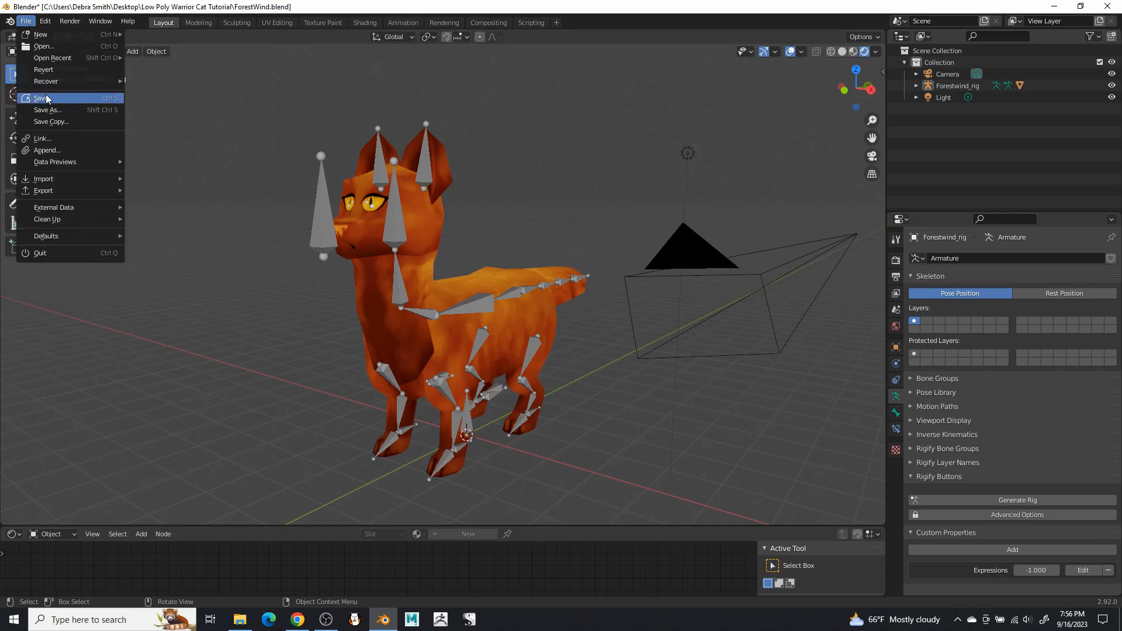
left_click(48, 97)
left_click(208, 305)
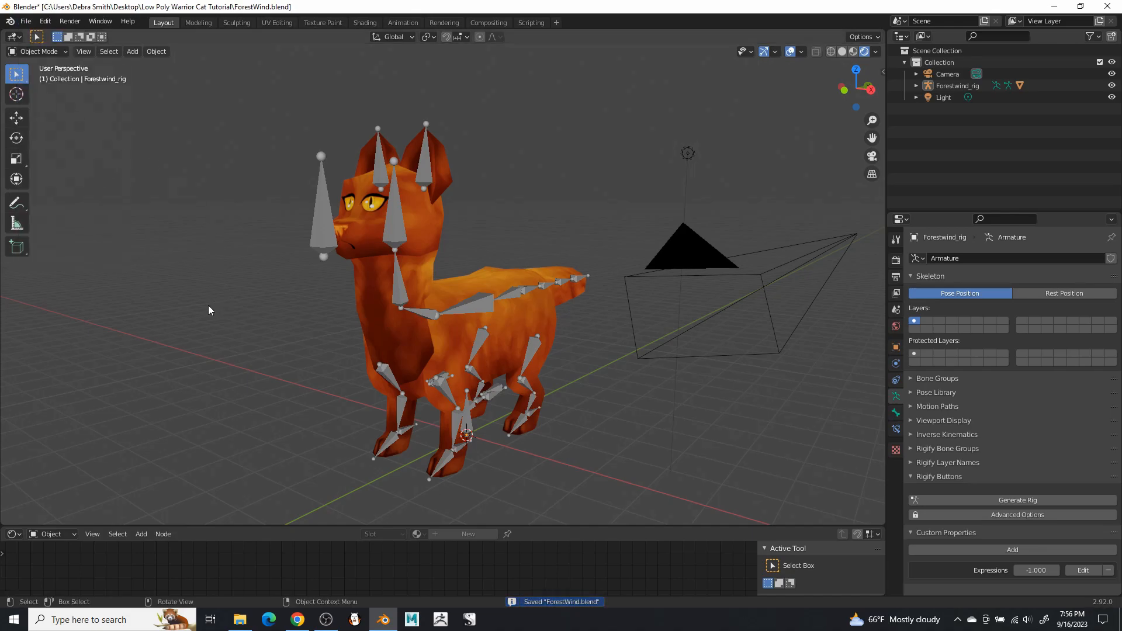
left_click(26, 21)
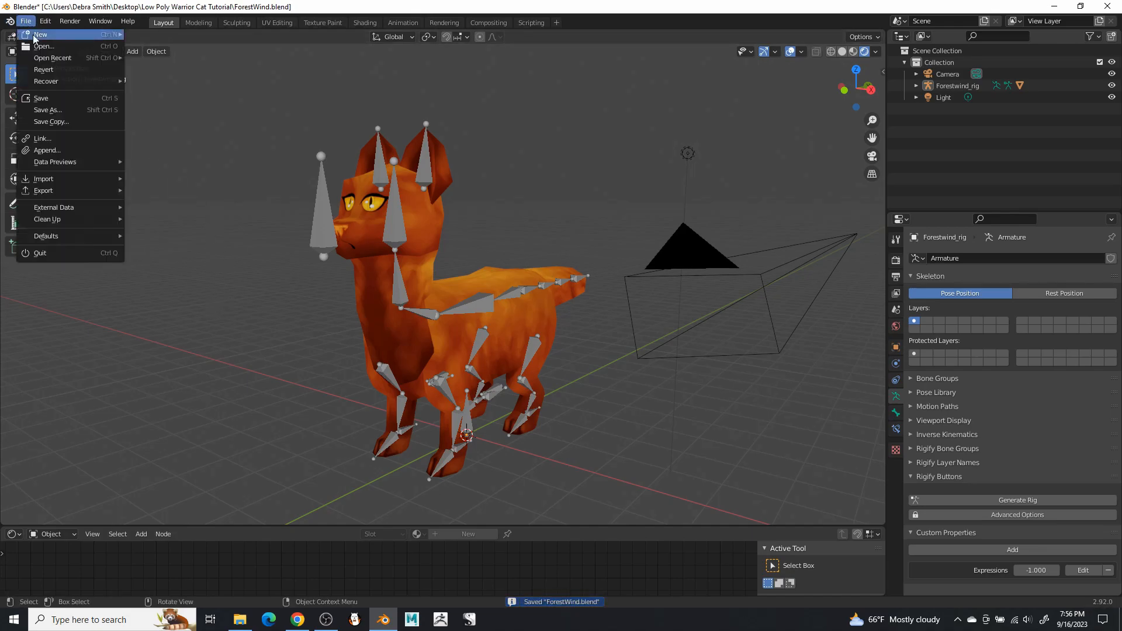
left_click(50, 98)
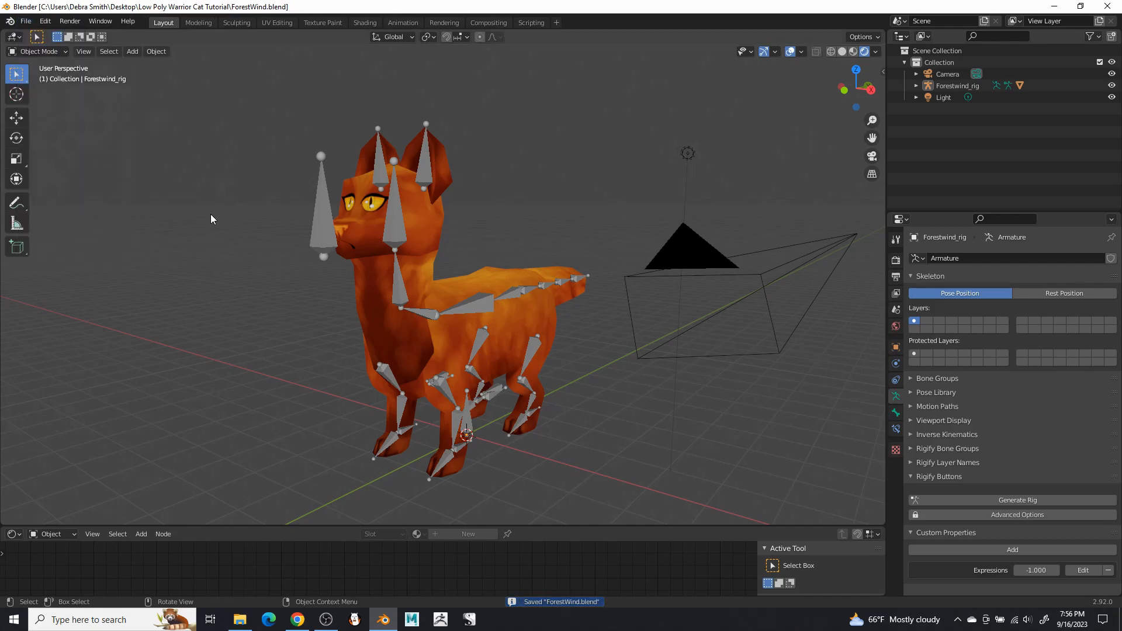